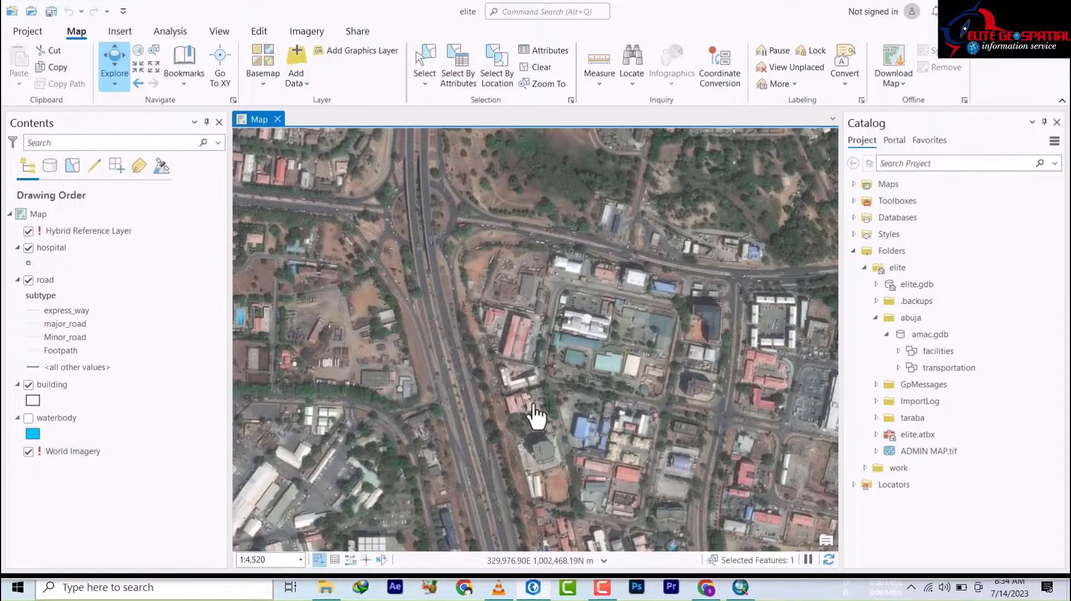
Start creating road features with the express_way template
left_click_drag(457, 376, 435, 415)
left_click_drag(409, 201, 437, 243)
left_click_drag(625, 410, 564, 392)
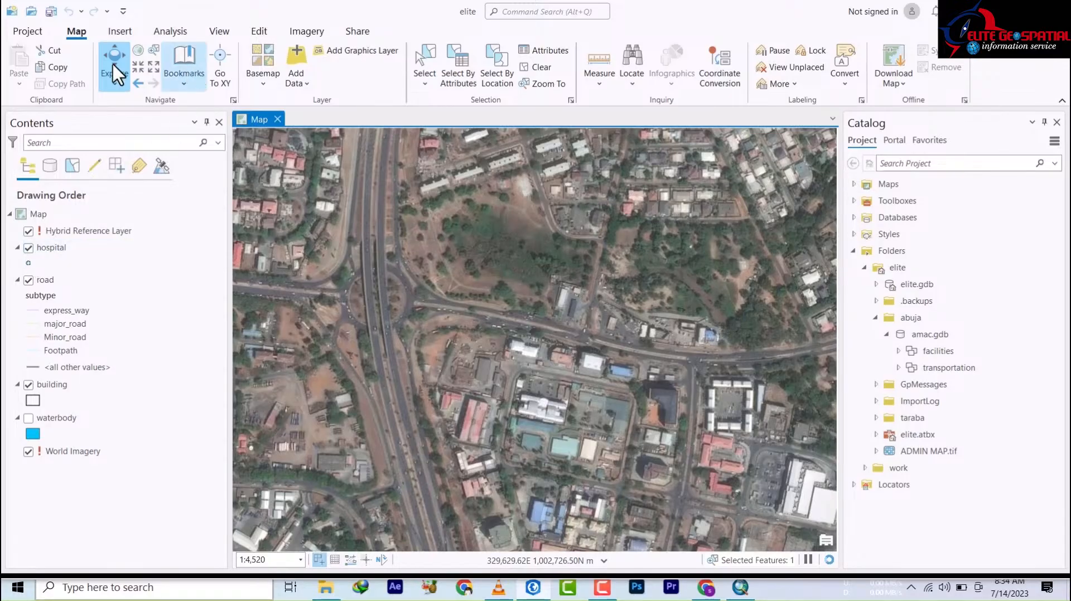
left_click(258, 33)
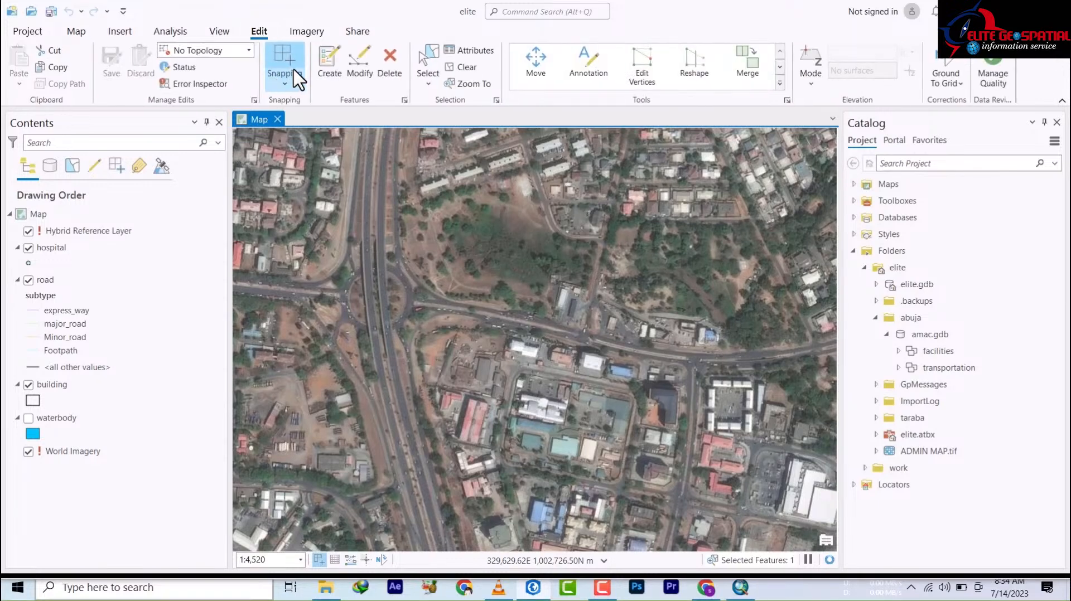
left_click(333, 66)
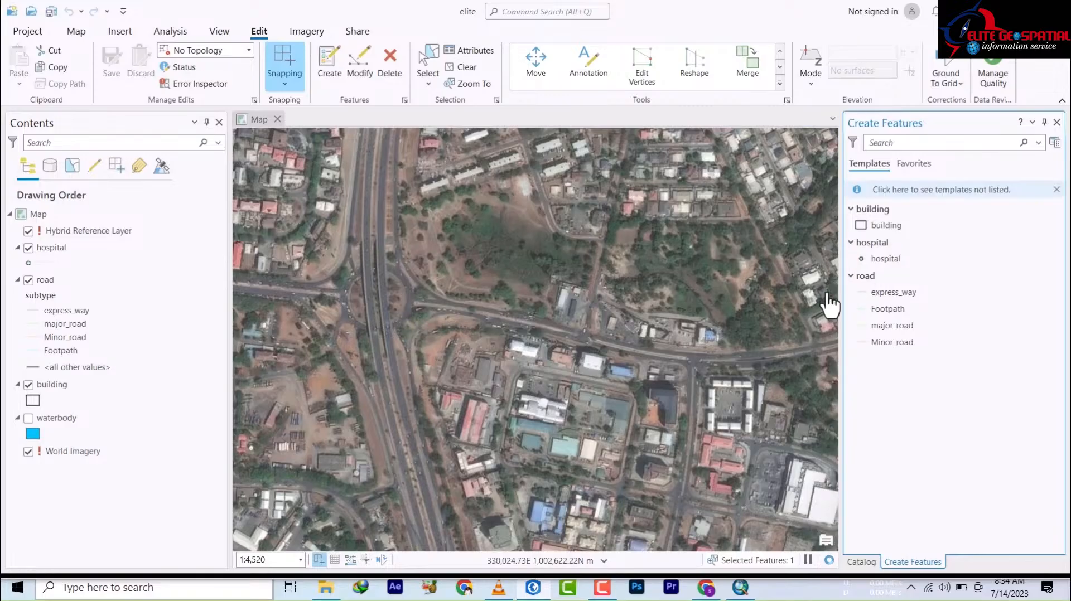
left_click(893, 295)
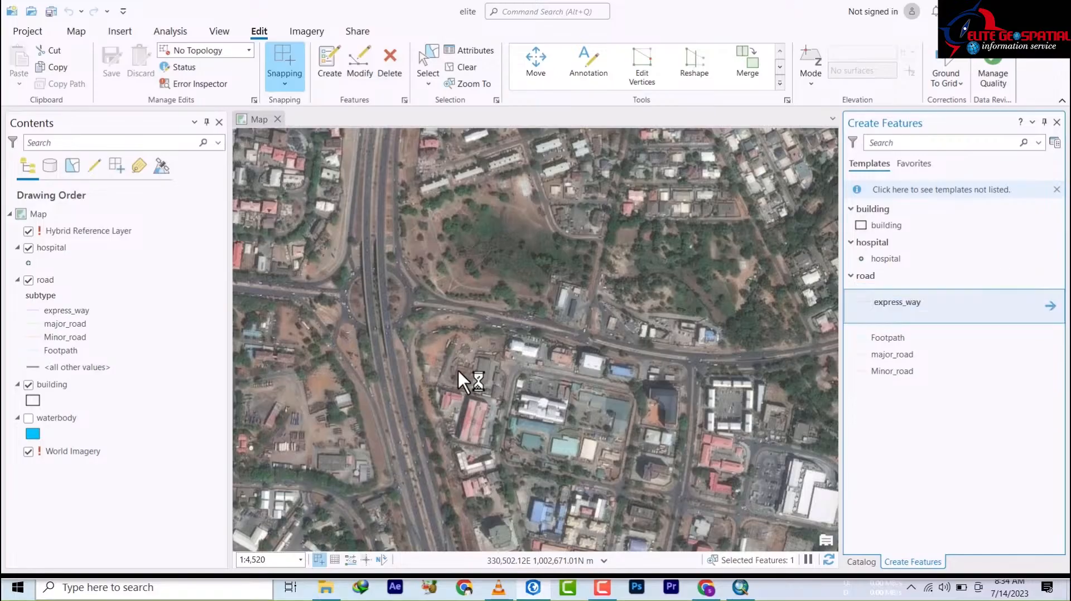
Begin an express_way line on the eastern carriageway south of the road junction, placing vertices northward along the lanes
scroll(440, 249, "up", 4)
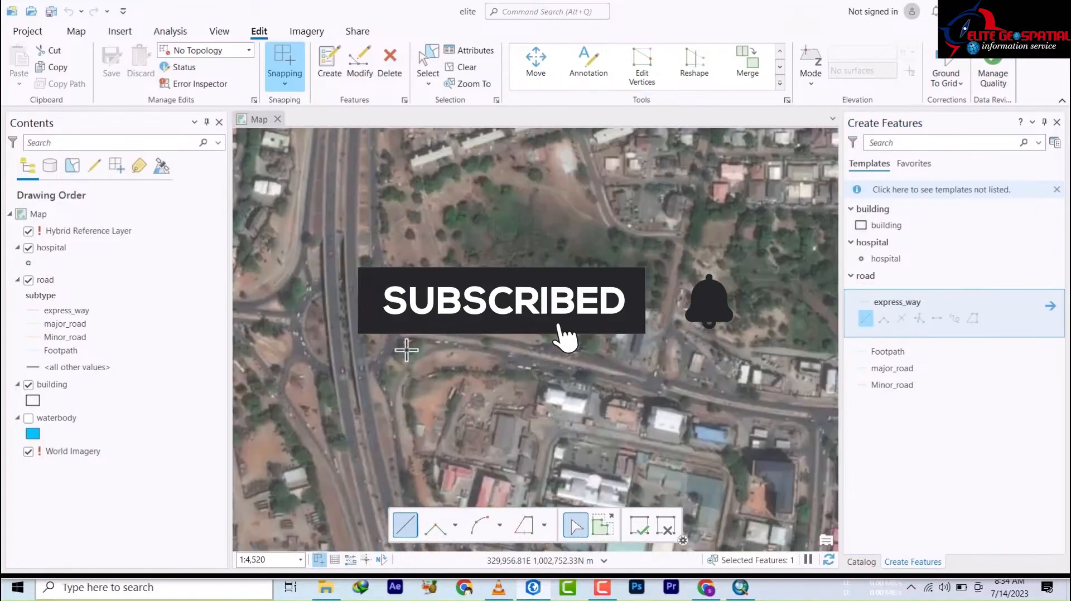
scroll(435, 279, "down", 4)
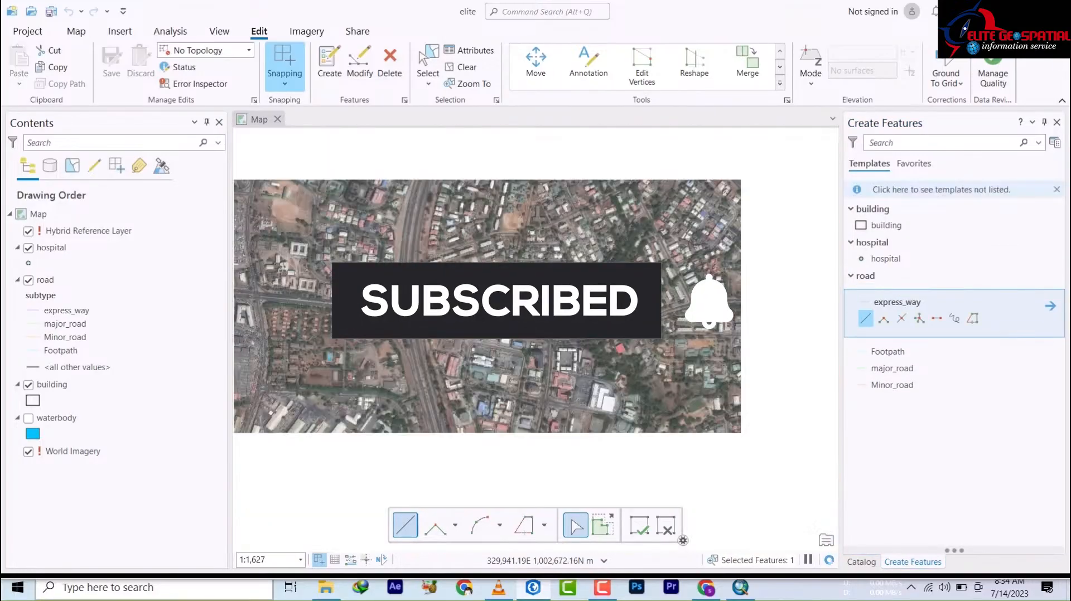
scroll(455, 227, "down", 2)
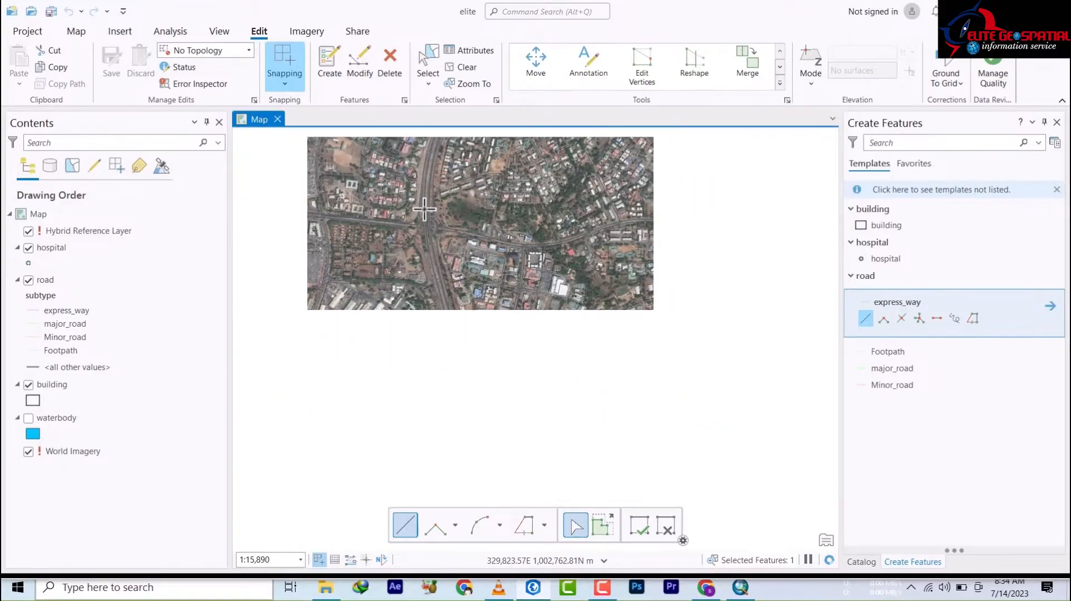
scroll(471, 368, "up", 3)
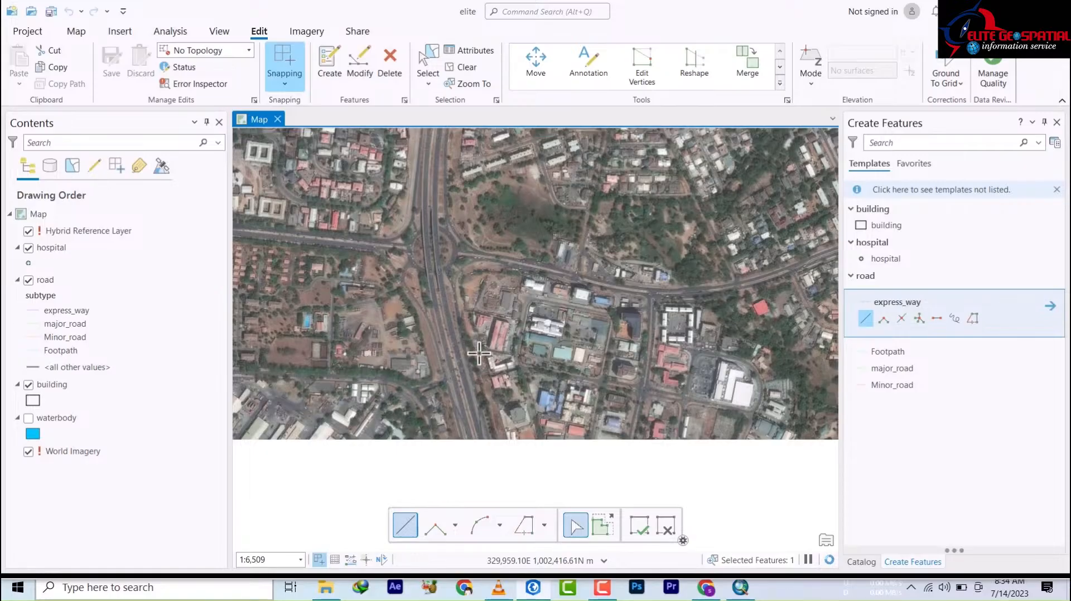
scroll(481, 357, "up", 2)
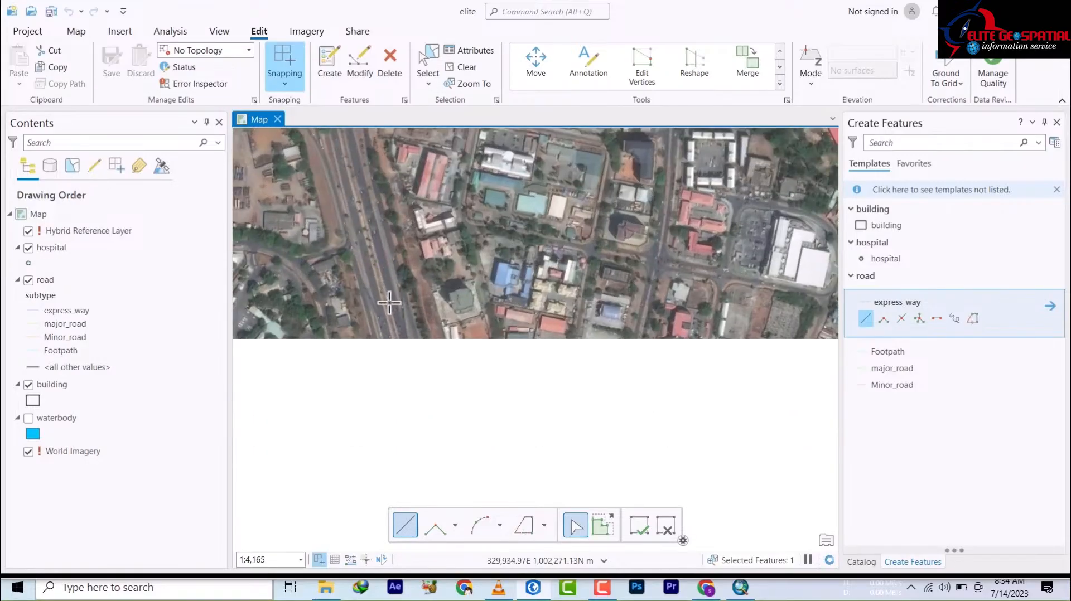
scroll(371, 240, "up", 3)
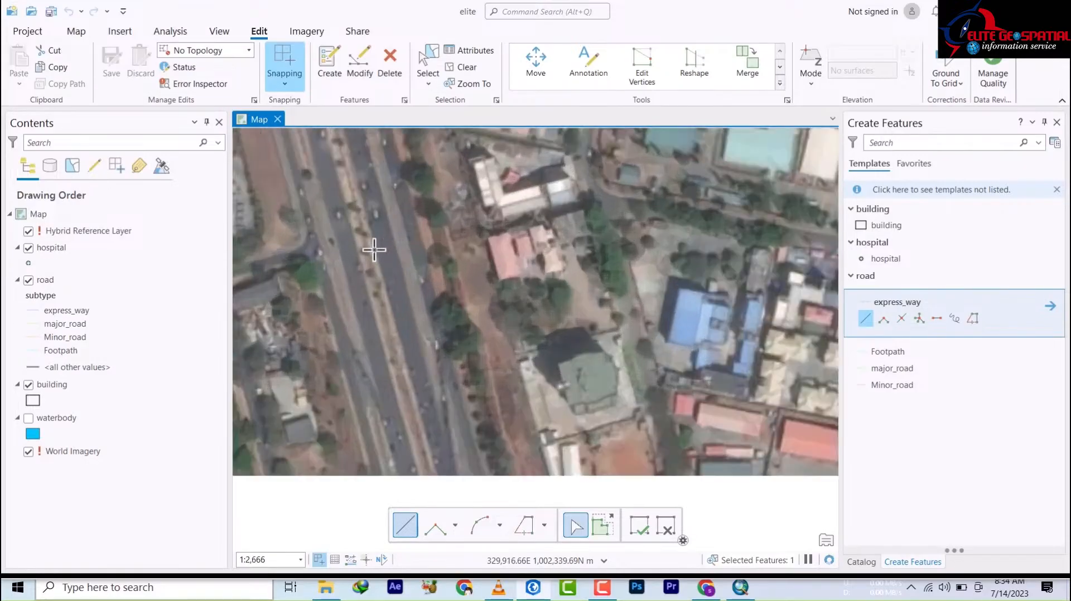
scroll(444, 431, "down", 3)
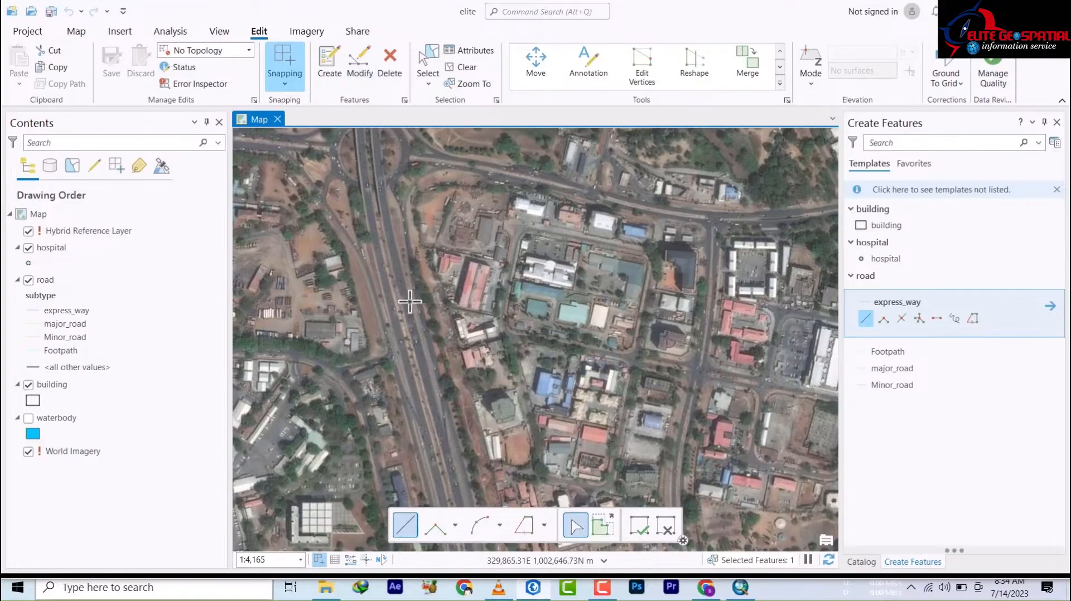
left_click(451, 473)
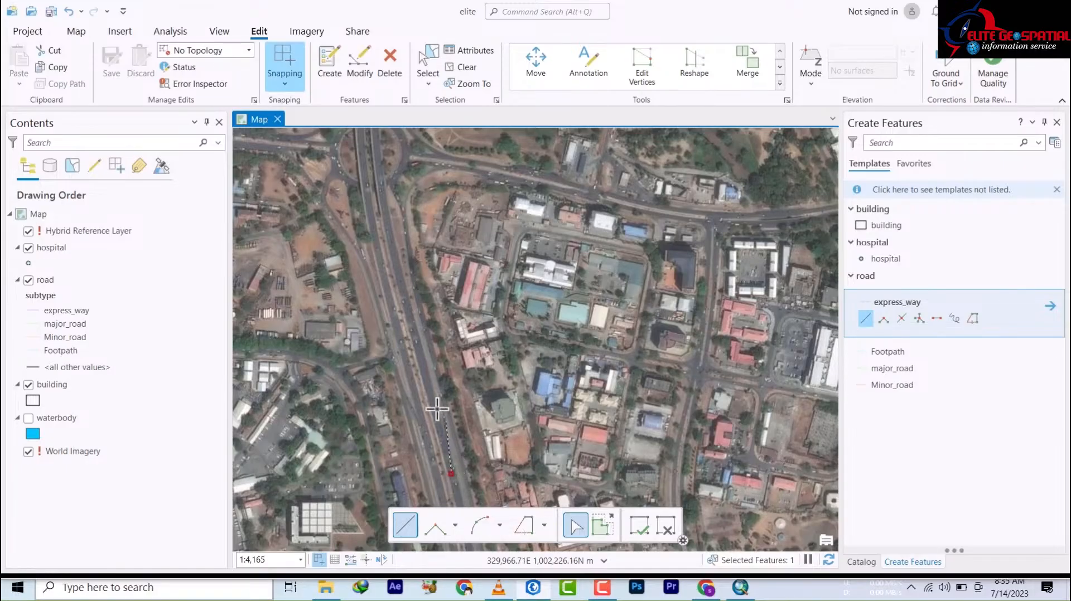
left_click(431, 398)
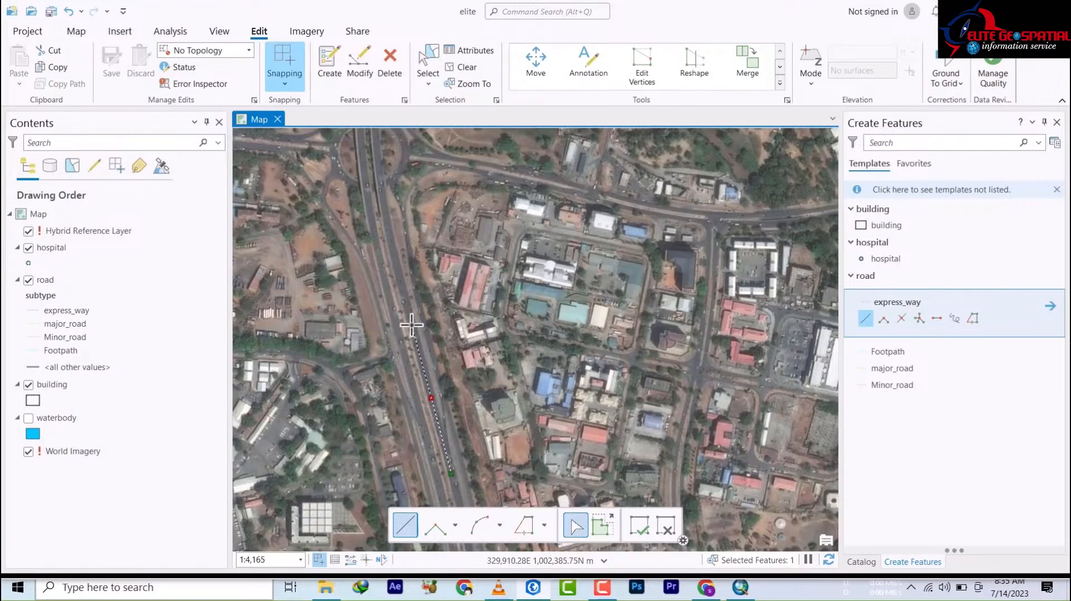
left_click(412, 325)
Continue the express_way line north along the eastern carriageway and across the road junction
left_click_drag(412, 325, 415, 437)
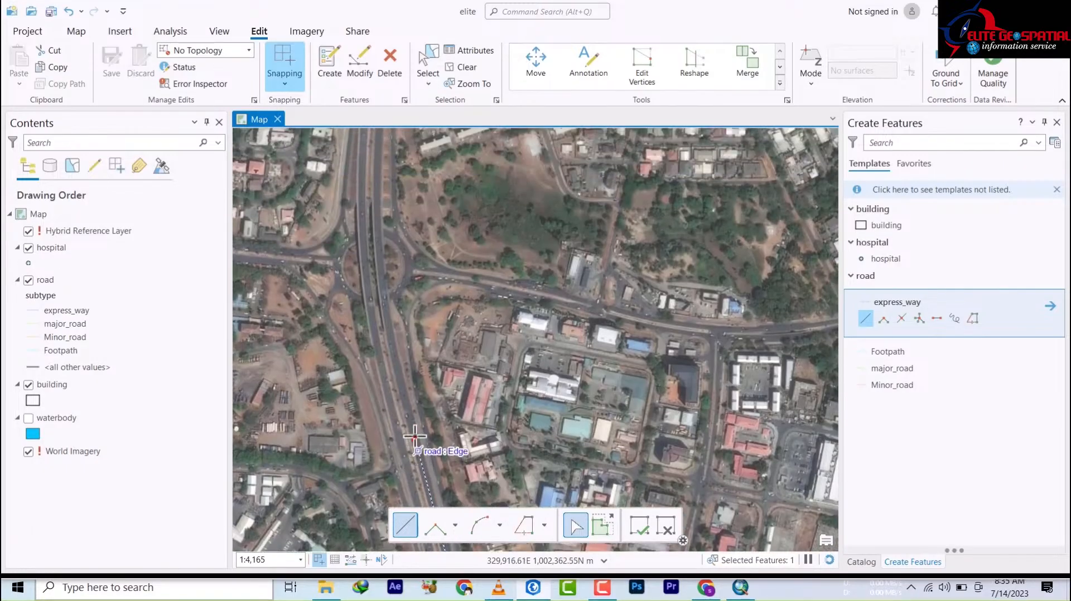
left_click(414, 438)
left_click(402, 386)
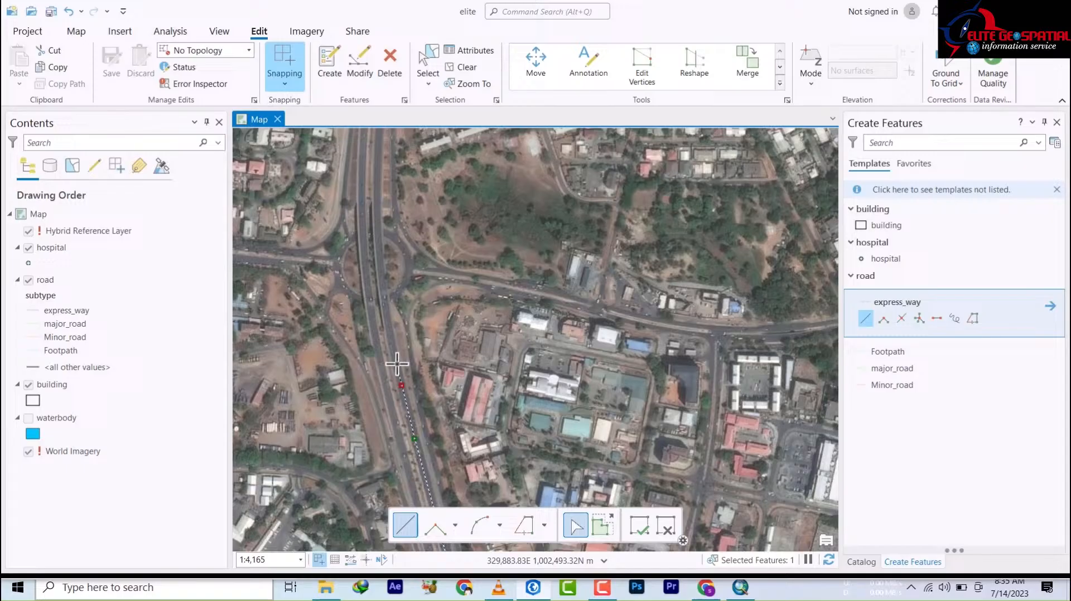
left_click(391, 334)
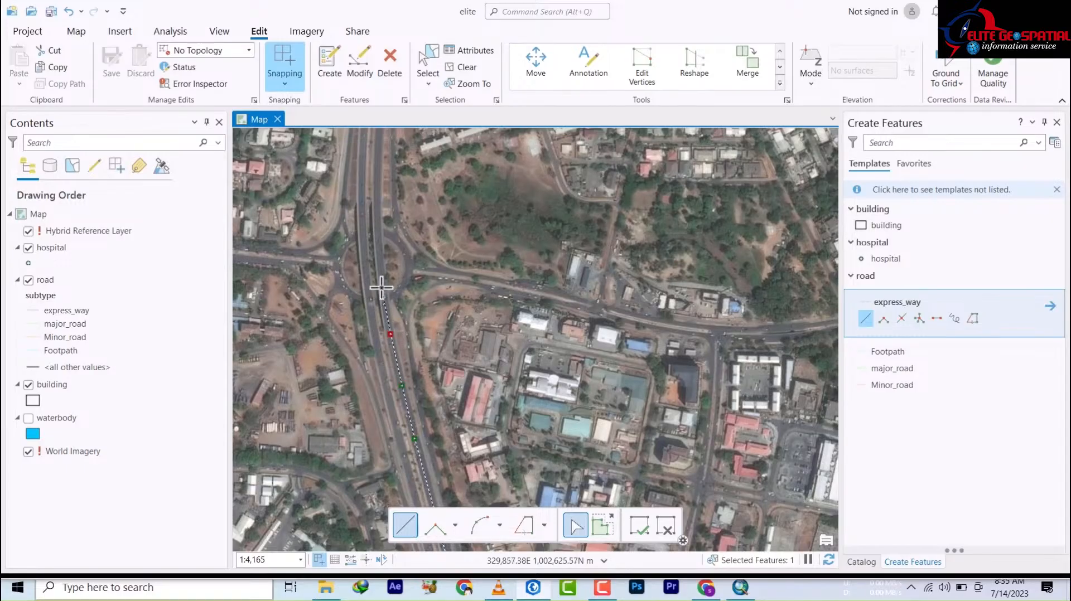
left_click(381, 288)
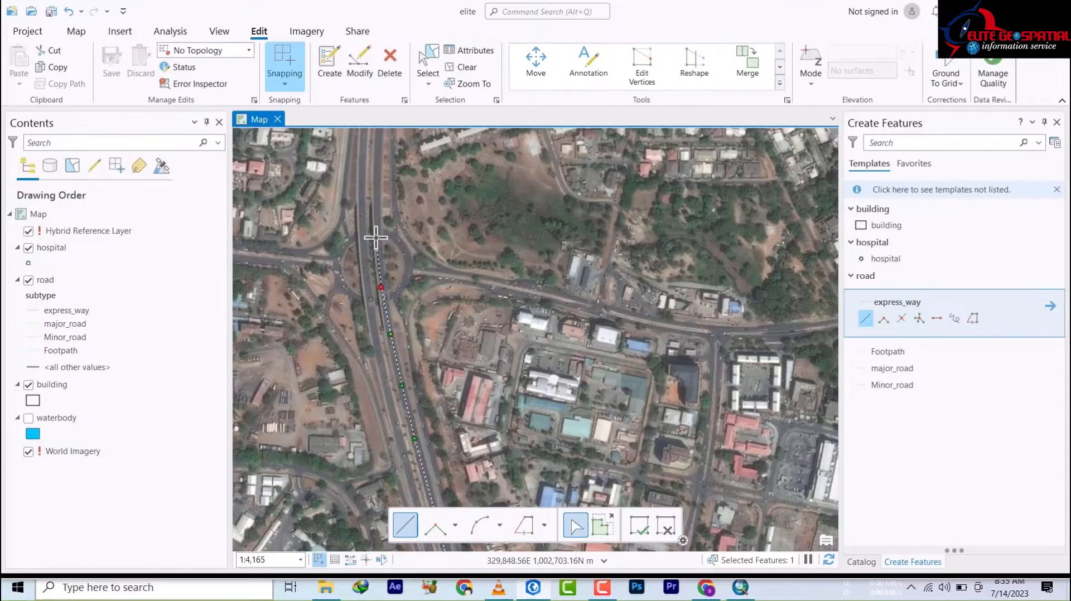
left_click(378, 233)
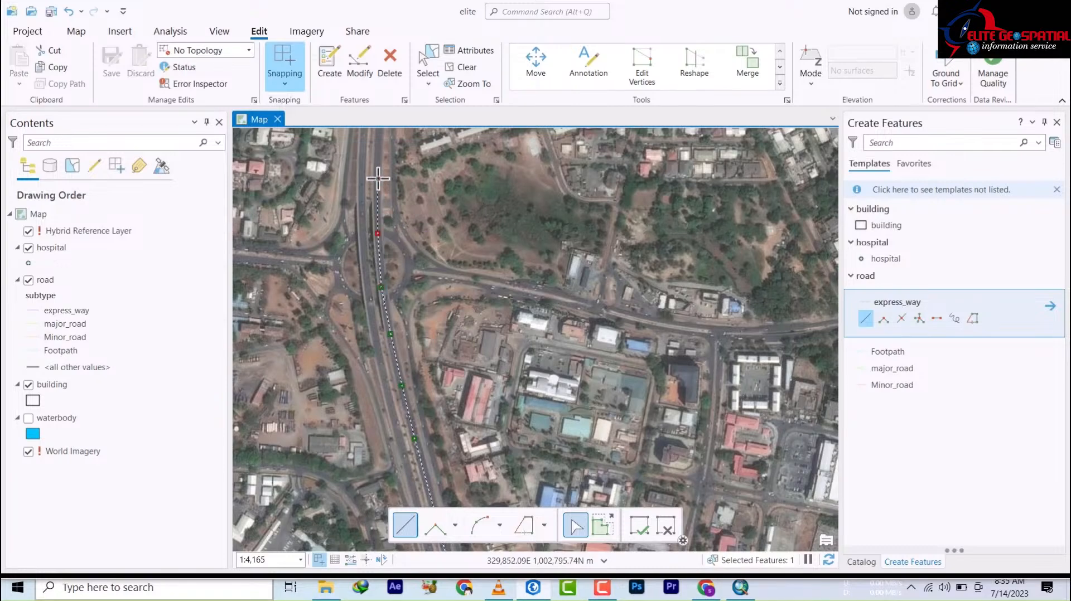
Extend the express_way line north of the junction, following the carriageway as it bends northeast past the housing blocks
left_click_drag(390, 241, 393, 544)
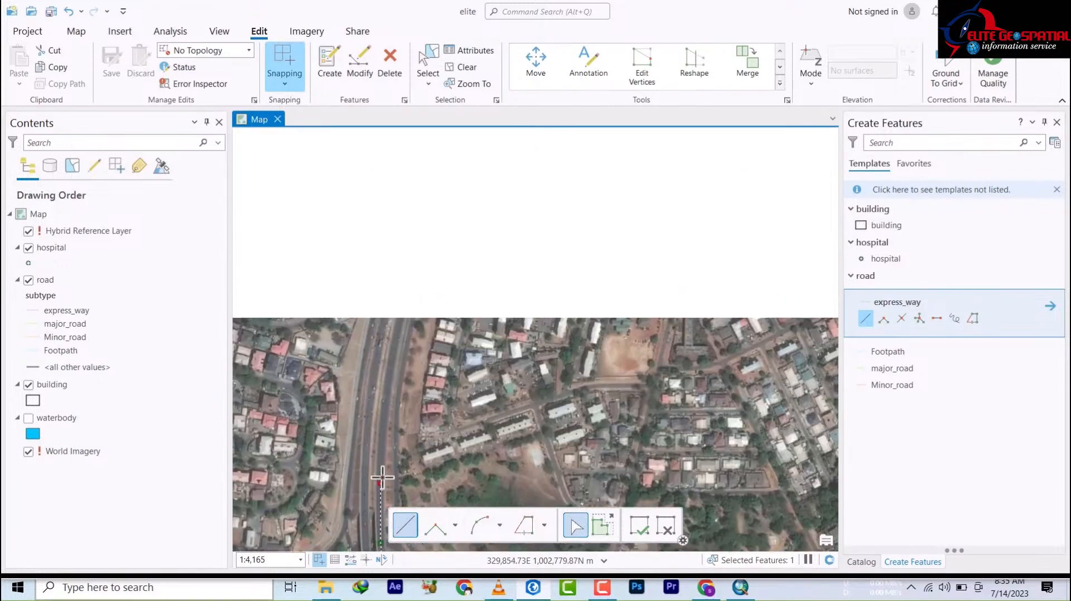
left_click(385, 403)
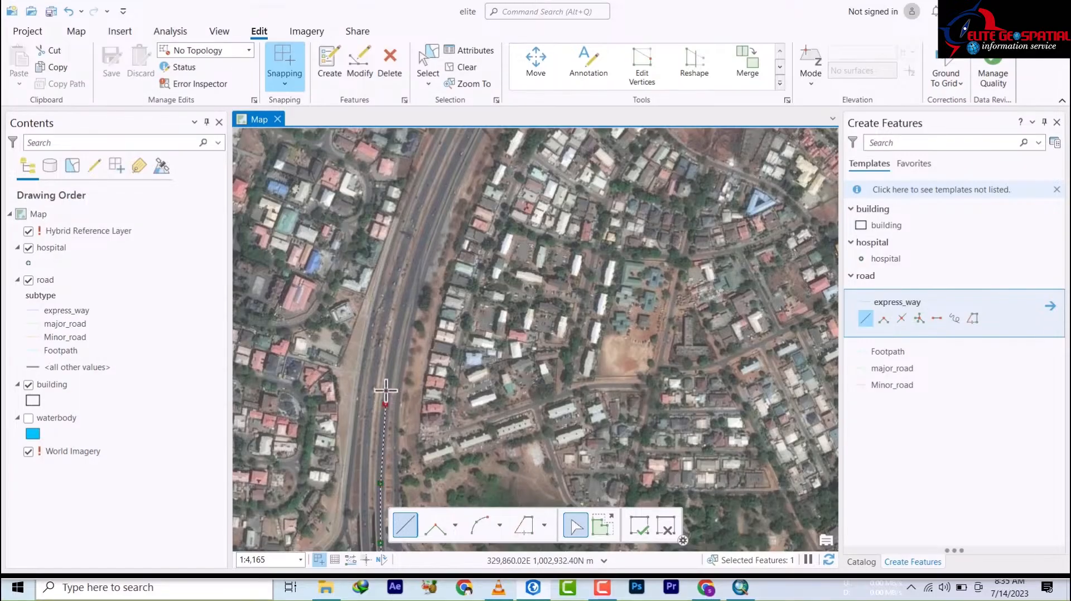
left_click(403, 308)
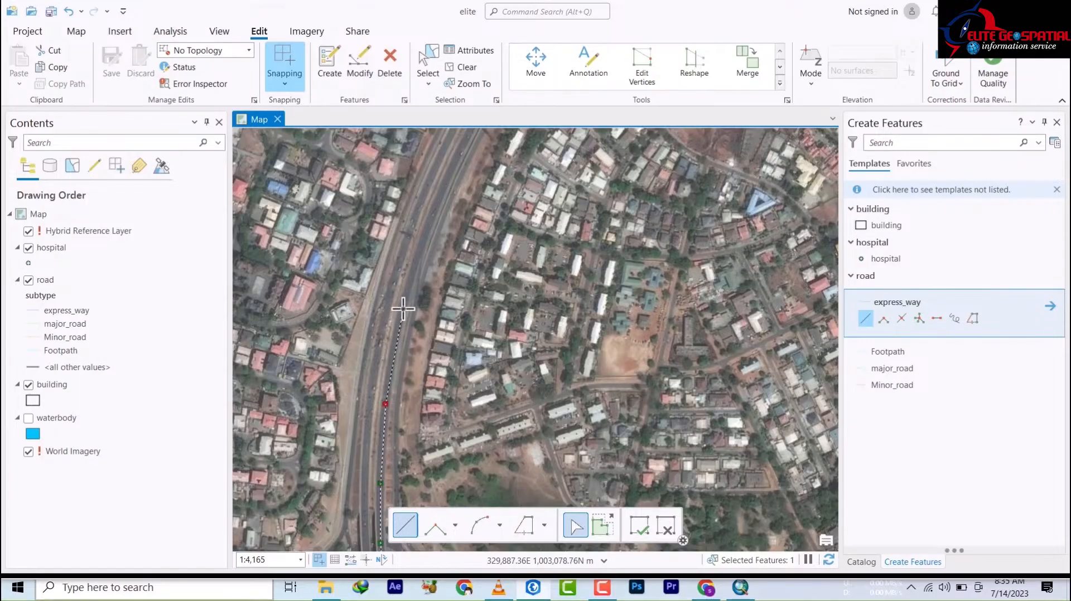
left_click(413, 270)
left_click(431, 218)
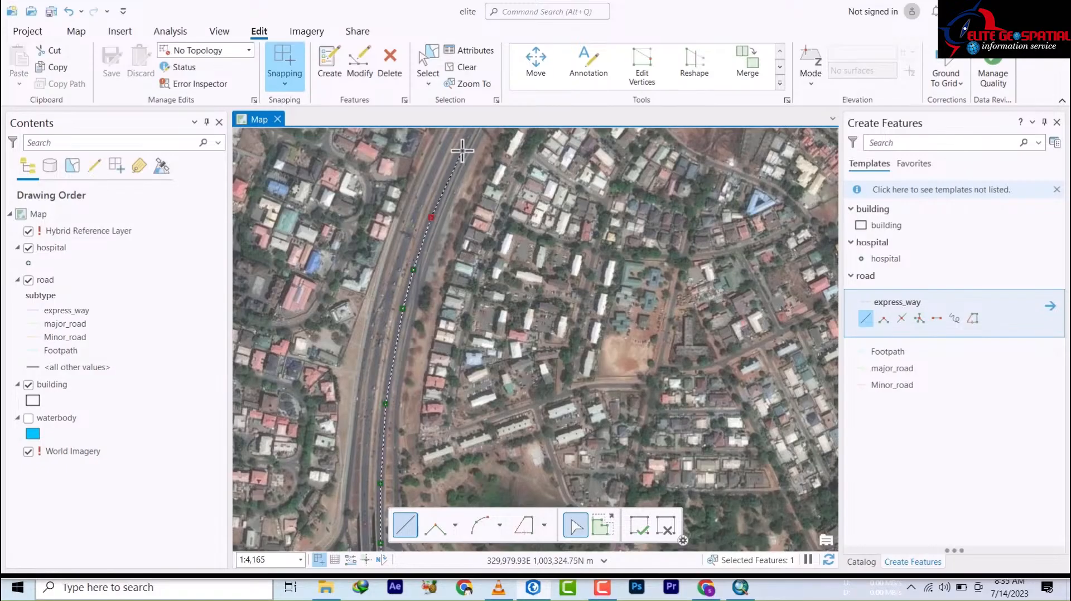
left_click(463, 150)
Trace the northeast curve through the cloverleaf interchange and finish the express_way line on the carriageway beyond it
left_click_drag(462, 164, 400, 401)
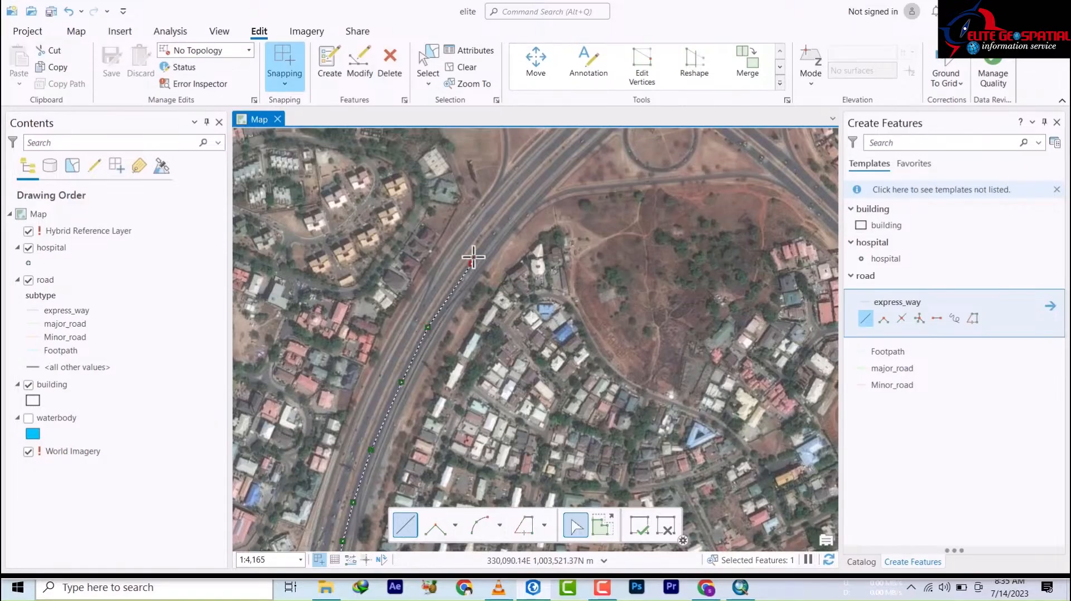
left_click(518, 205)
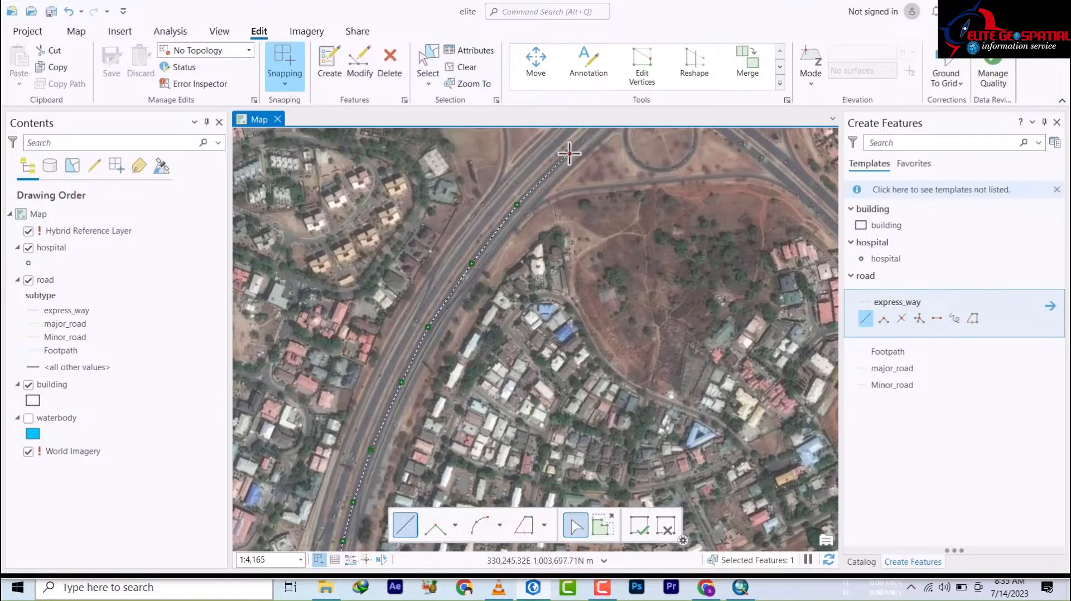
mouse_move(562, 182)
left_mouse_down()
mouse_move(526, 232)
mouse_move(523, 256)
left_mouse_up()
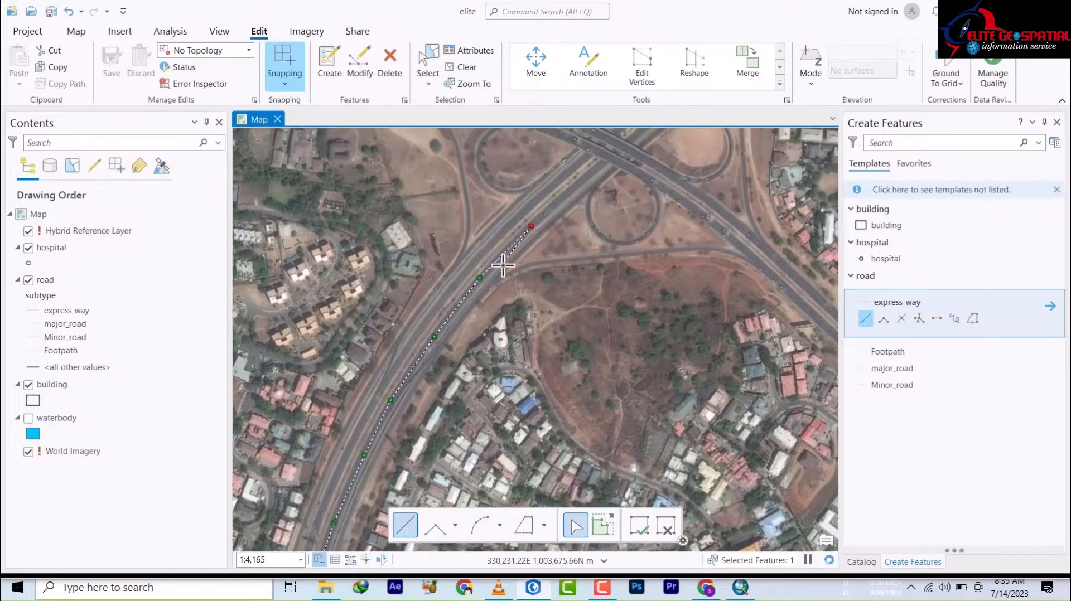
left_click(589, 173)
left_click_drag(590, 173, 422, 385)
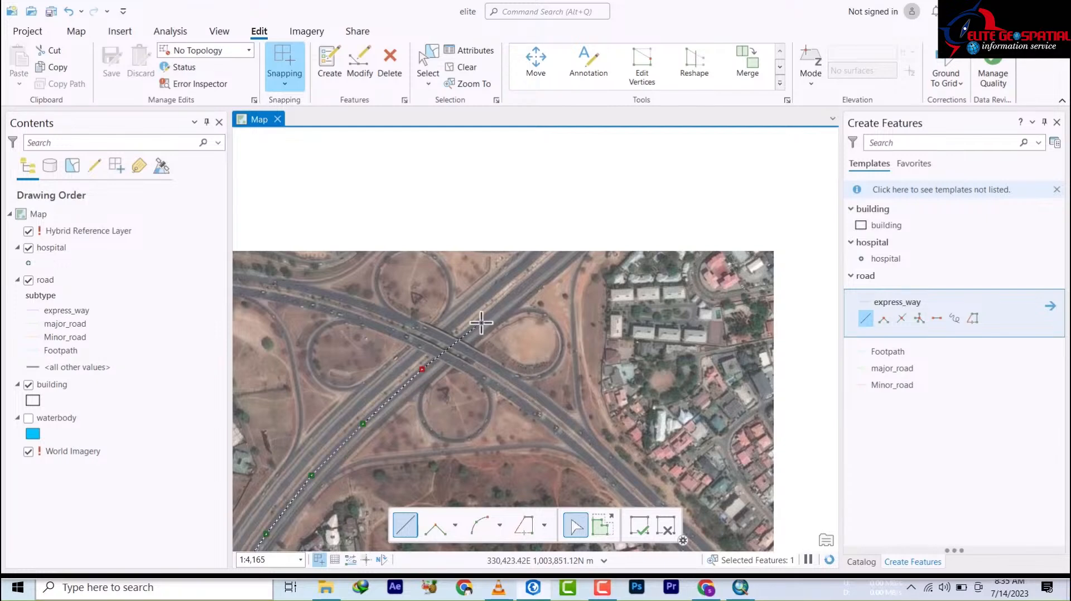
left_click(578, 241)
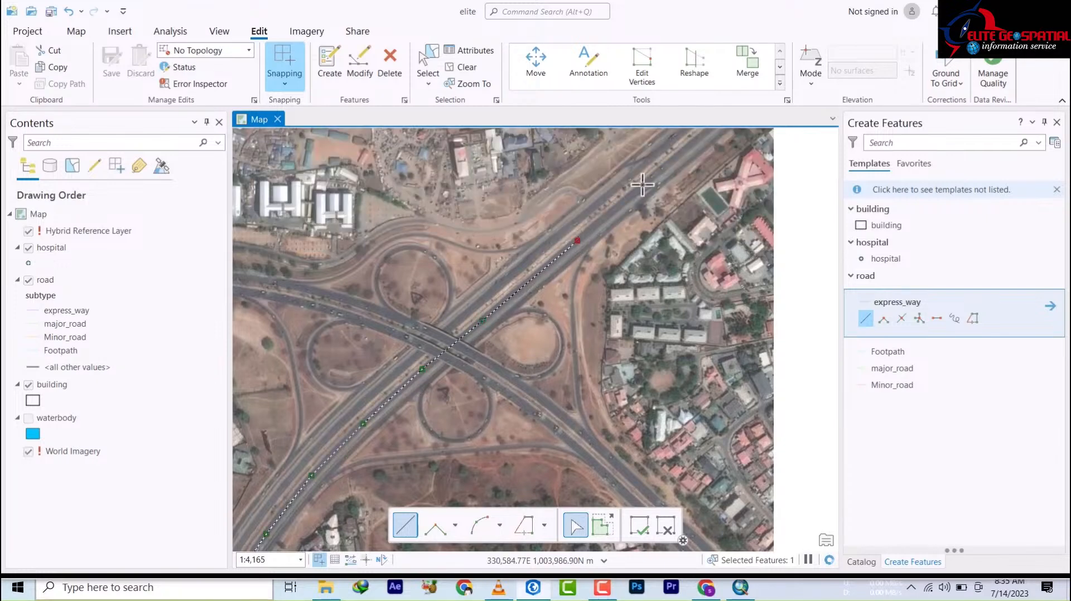
double_click(676, 163)
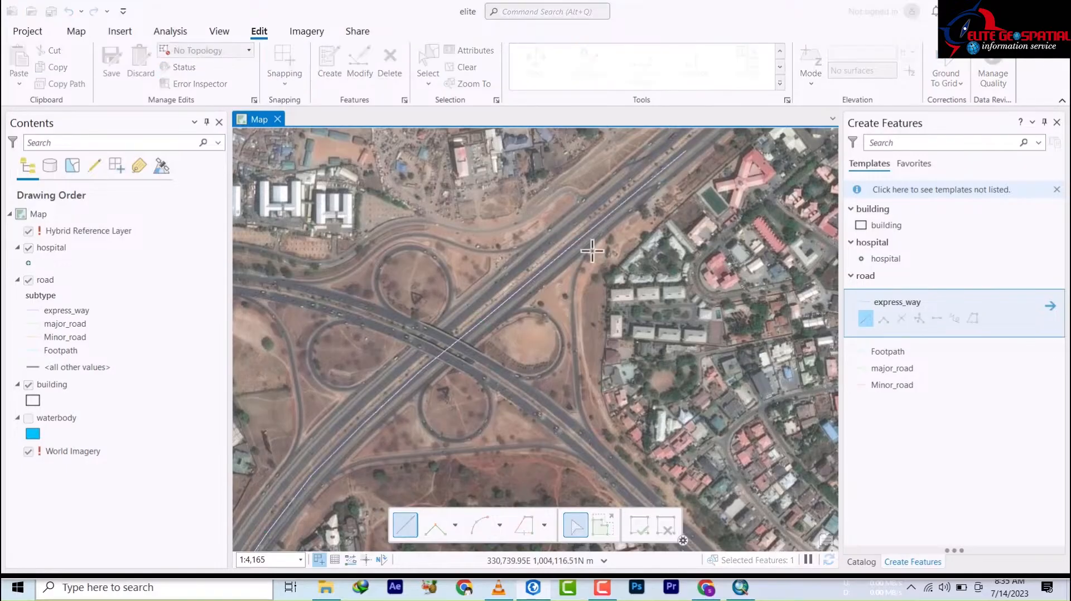
Examine the new express_way line against the imagery, from the cloverleaf interchange back to its southern end
scroll(516, 346, "up", 3)
scroll(519, 287, "down", 10)
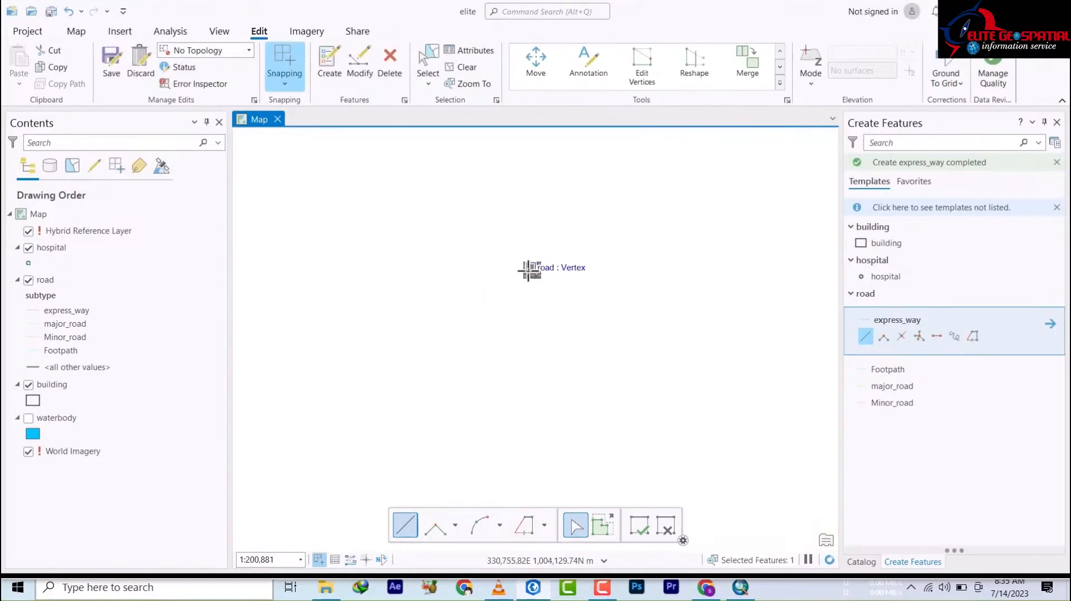
scroll(530, 269, "up", 6)
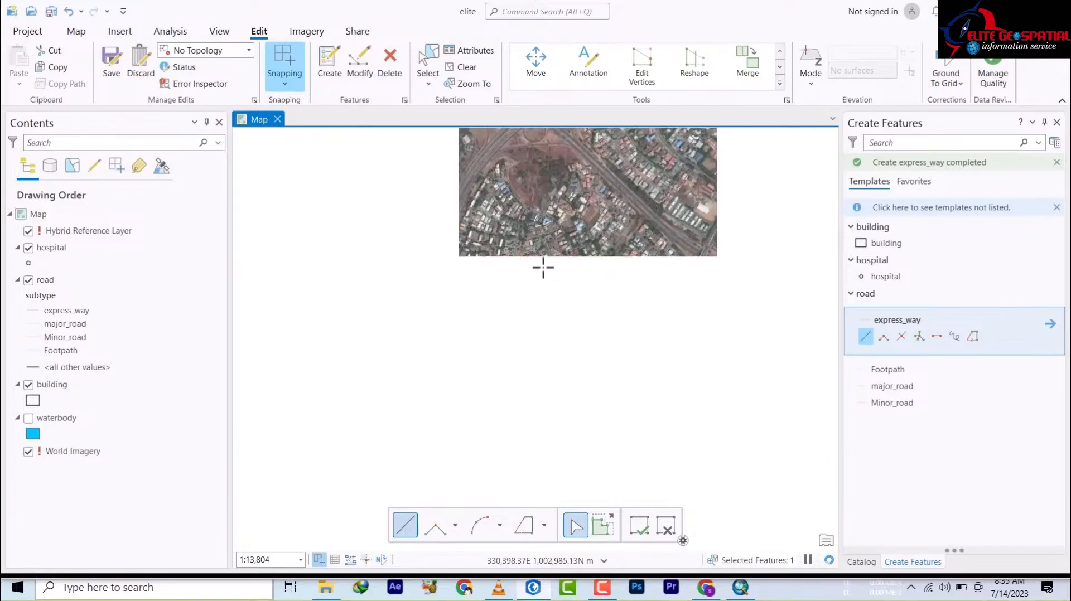
left_click_drag(542, 223, 596, 447)
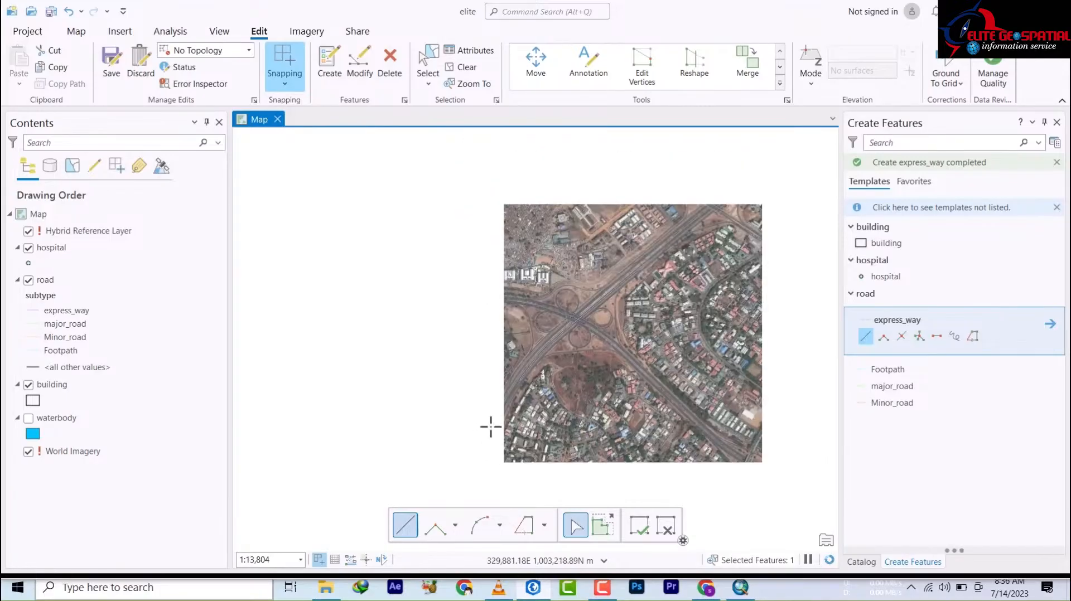
scroll(491, 427, "up", 4)
left_click_drag(576, 254, 544, 397)
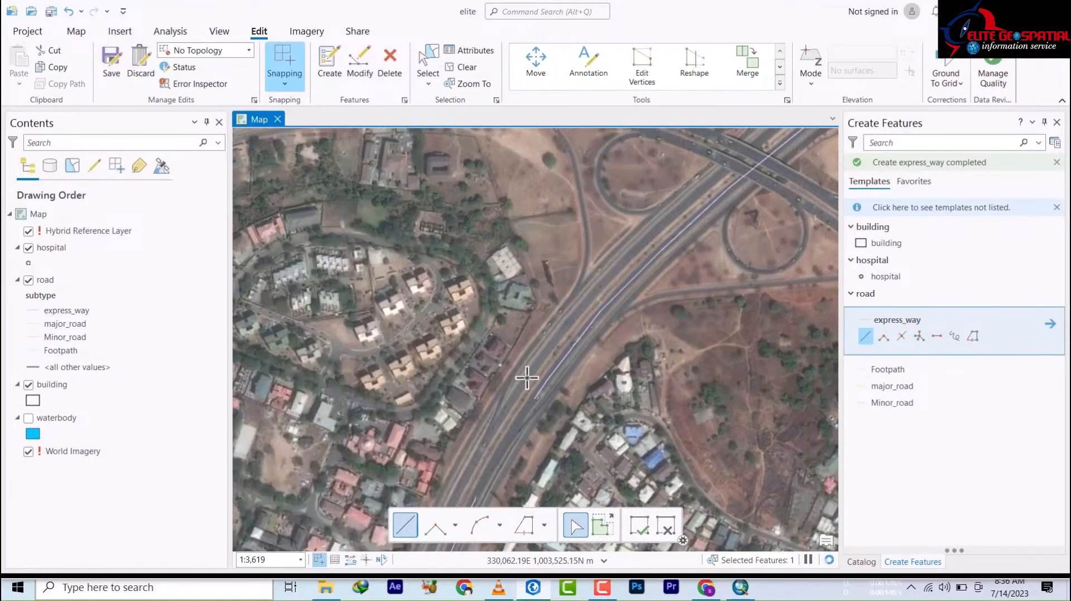
left_click_drag(514, 416, 602, 40)
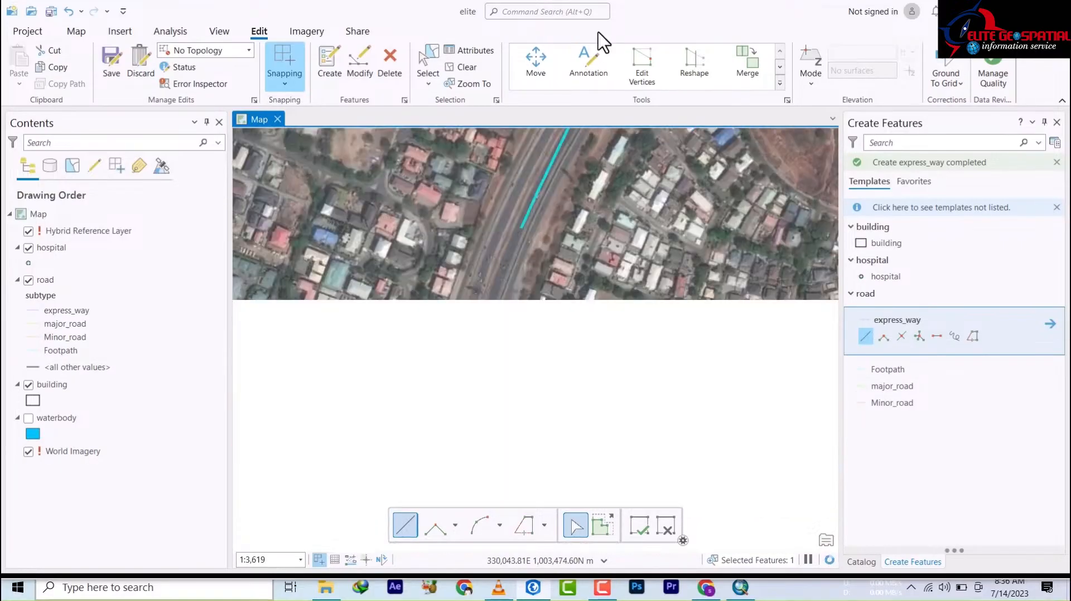
left_click_drag(470, 427, 504, 241)
left_click_drag(483, 451, 433, 133)
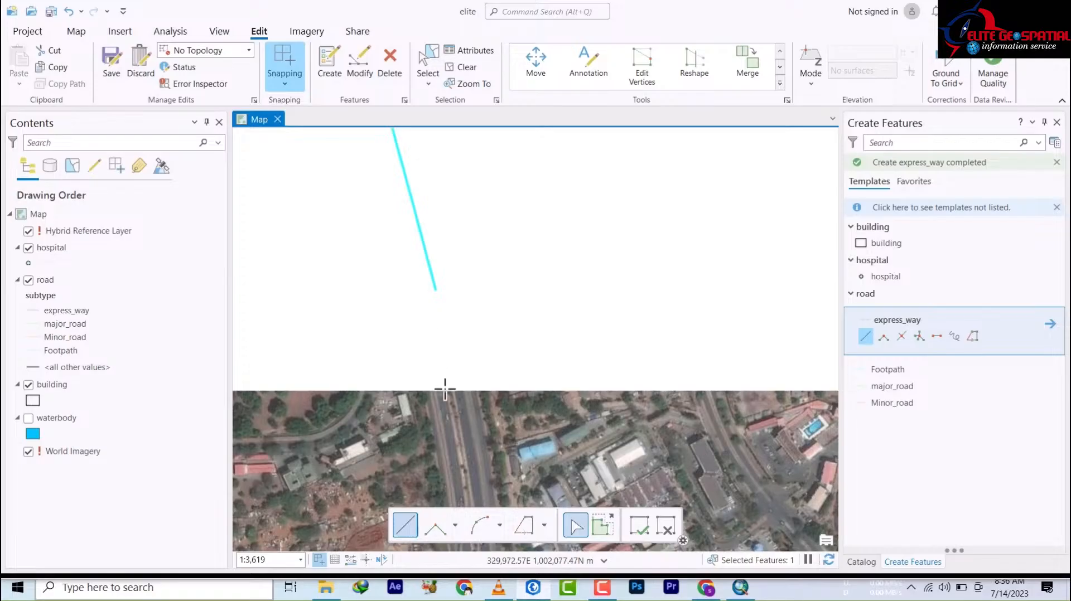
left_click_drag(481, 325, 520, 434)
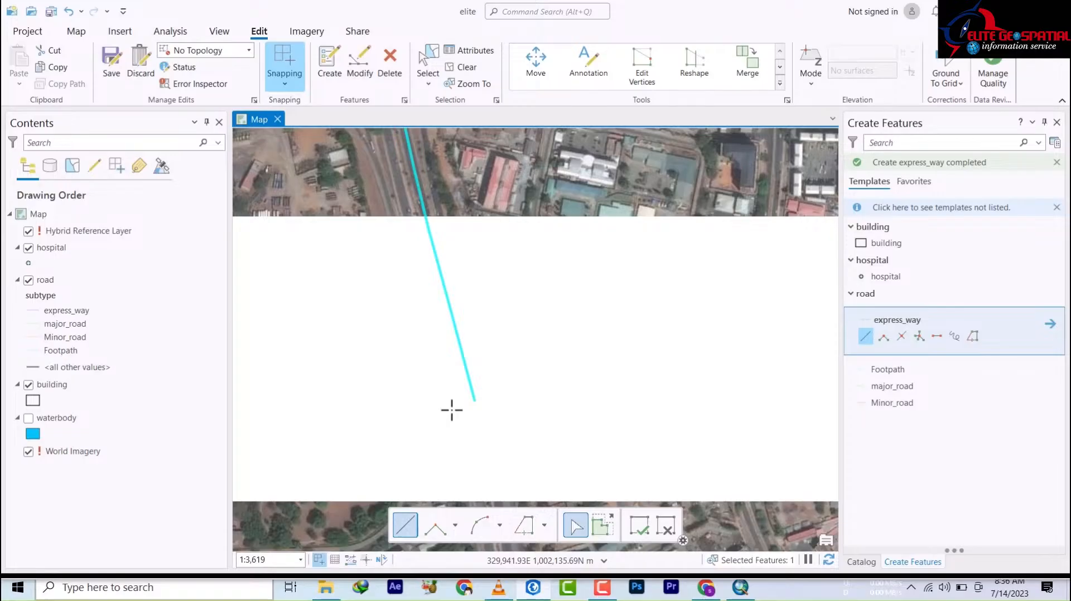
Start a second express_way line beside the first line's southern end and trace the western carriageway north through the road junction
scroll(432, 340, "down", 2)
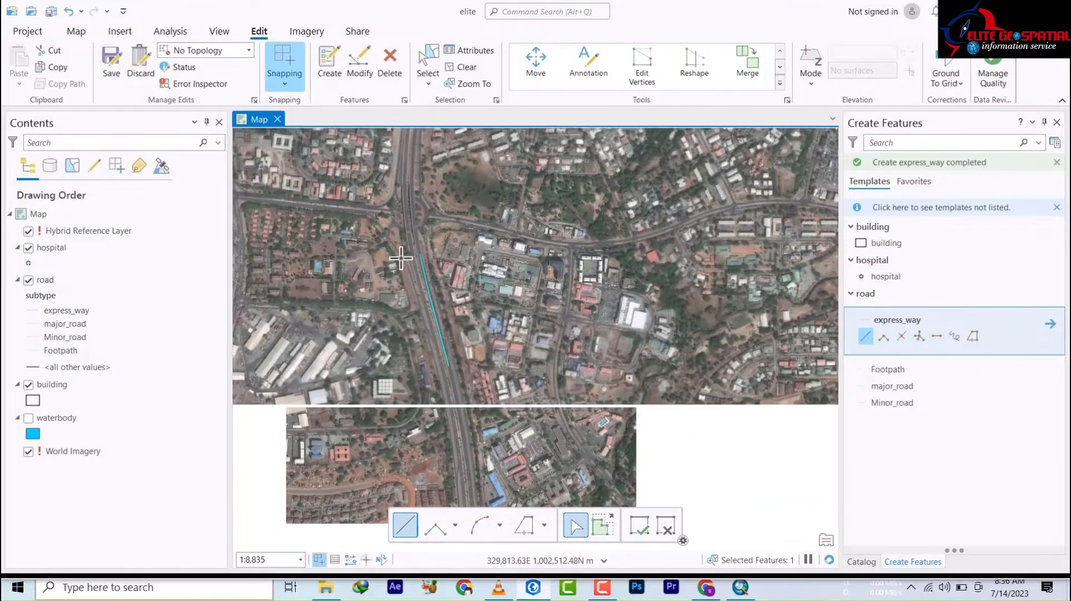
scroll(438, 360, "up", 2)
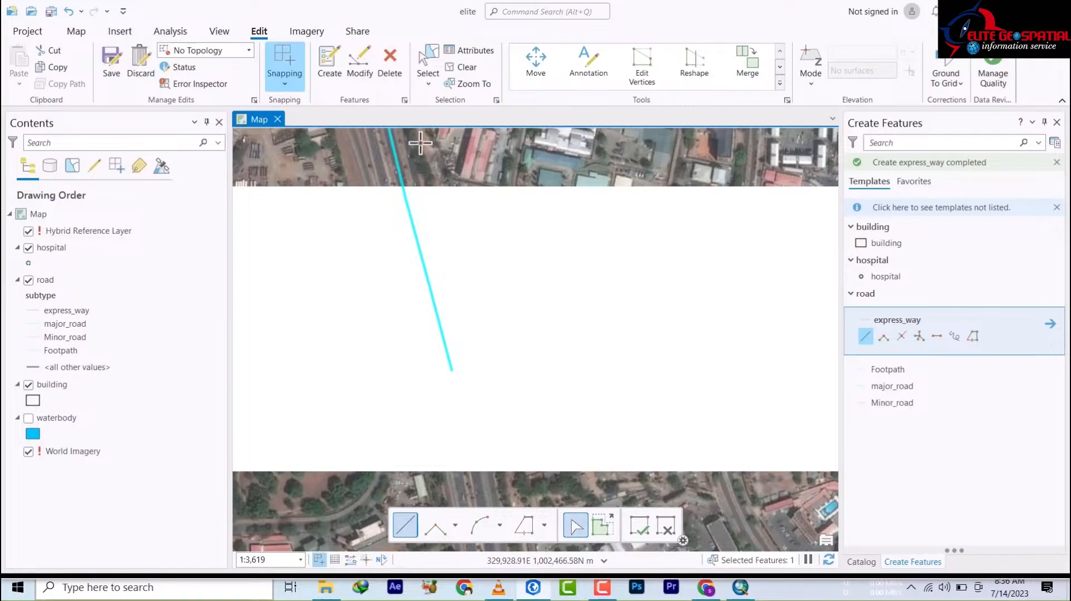
left_click_drag(421, 151, 445, 184)
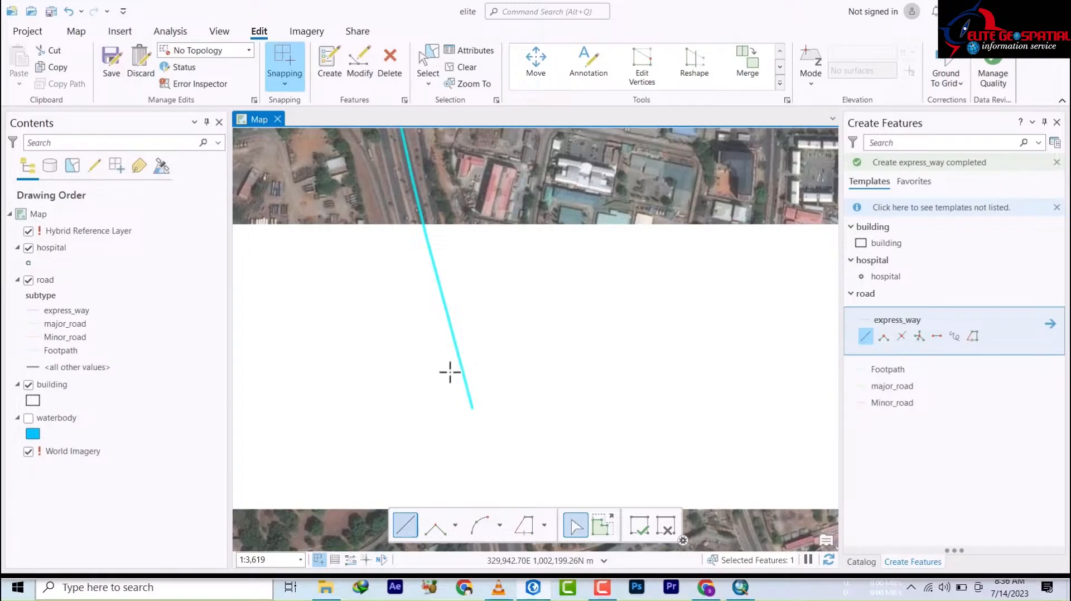
scroll(450, 372, "down", 3)
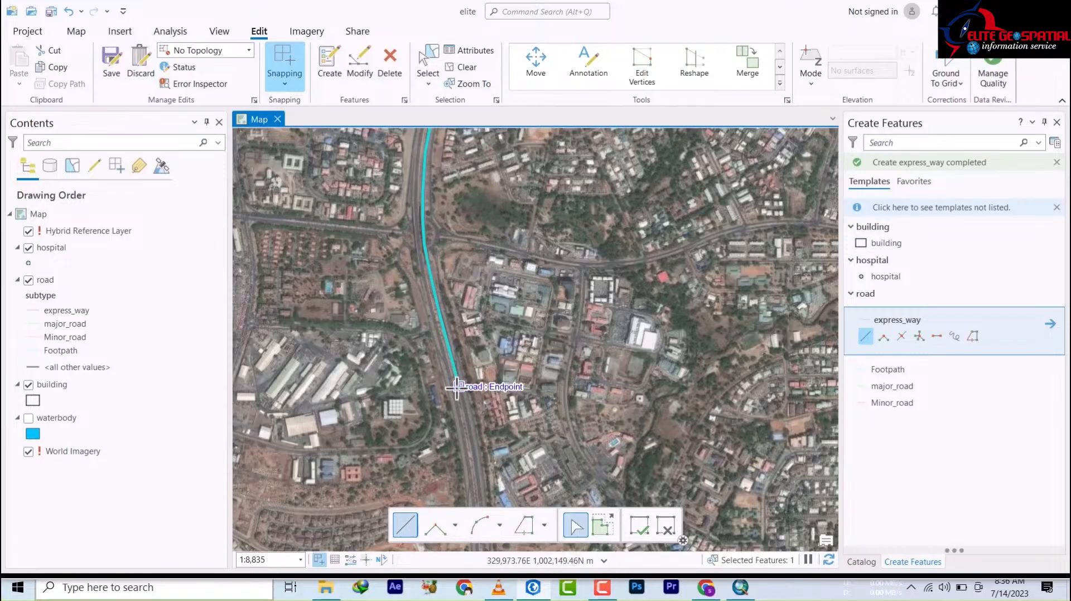
left_click(454, 389)
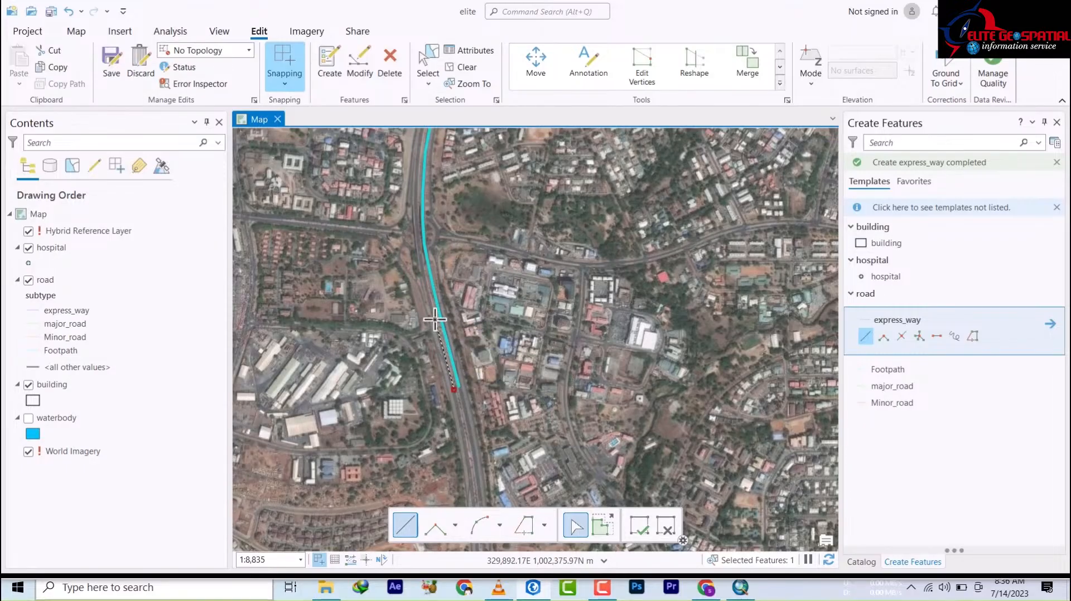
left_click(435, 320)
scroll(435, 320, "up", 3)
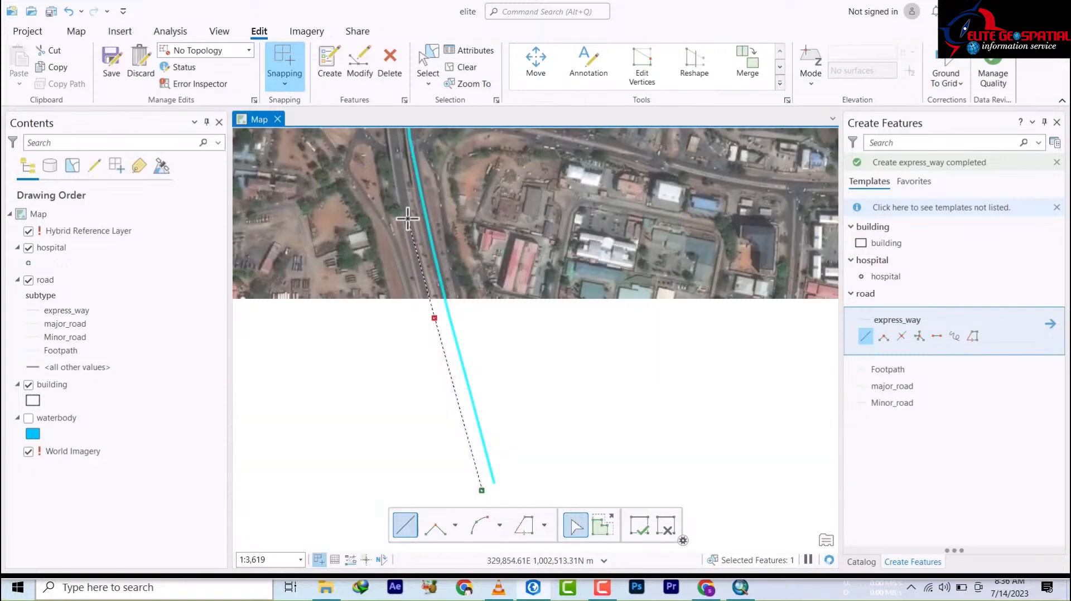
left_click_drag(408, 219, 435, 469)
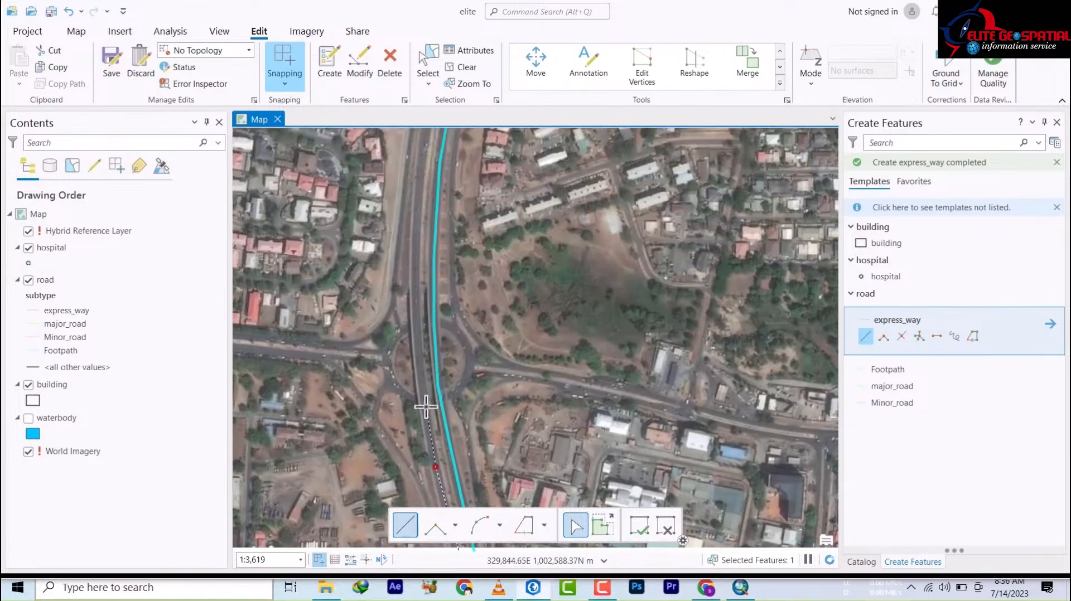
left_click(414, 316)
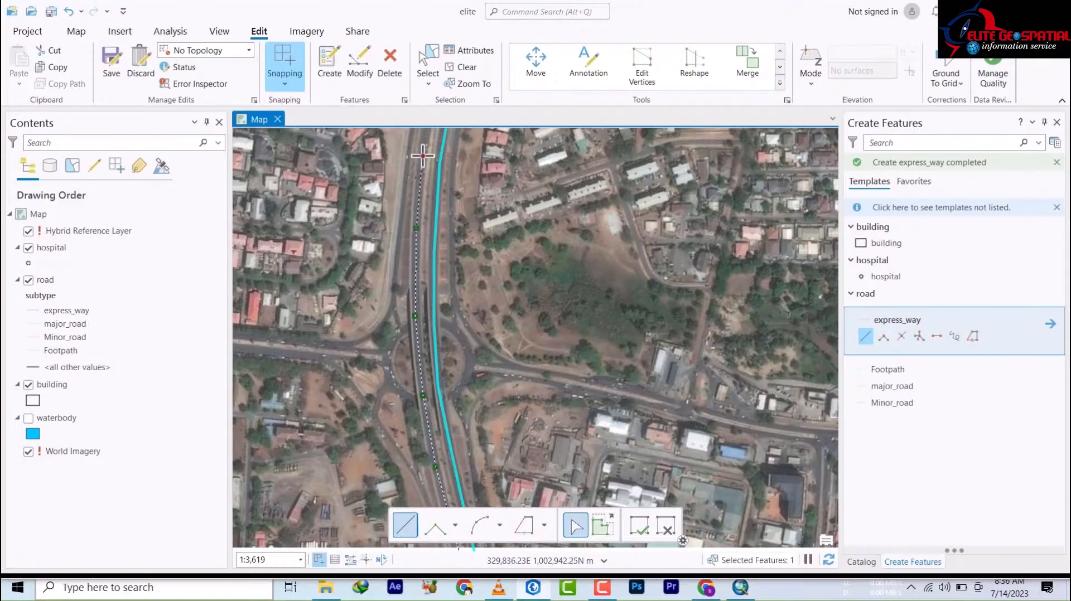
Extend the second express_way line along the western carriageway as it bends northeast past the housing blocks
left_click_drag(424, 187, 408, 492)
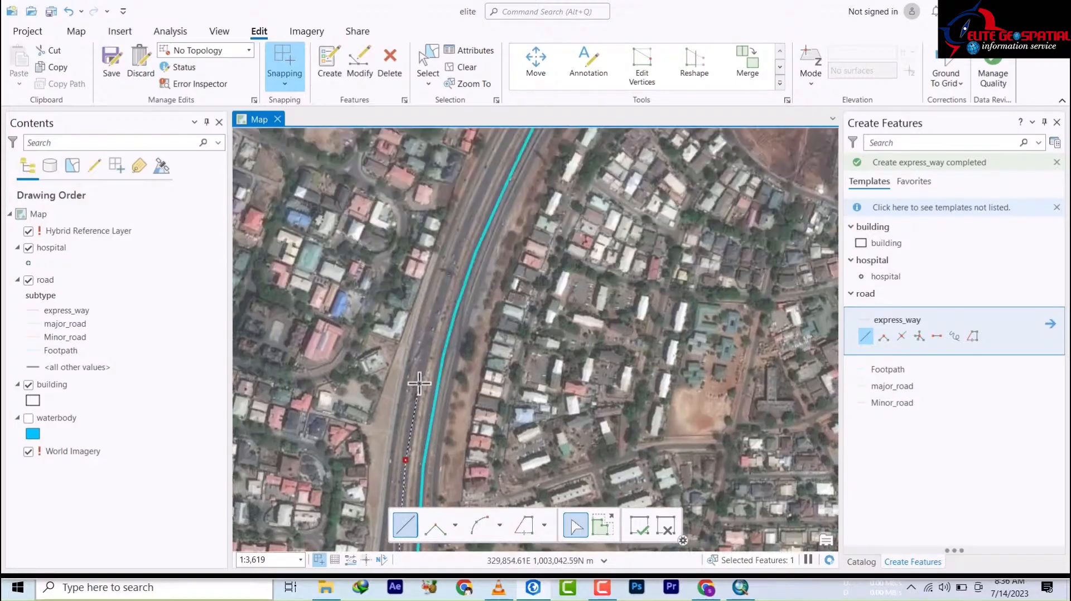
left_click(433, 322)
left_click(466, 226)
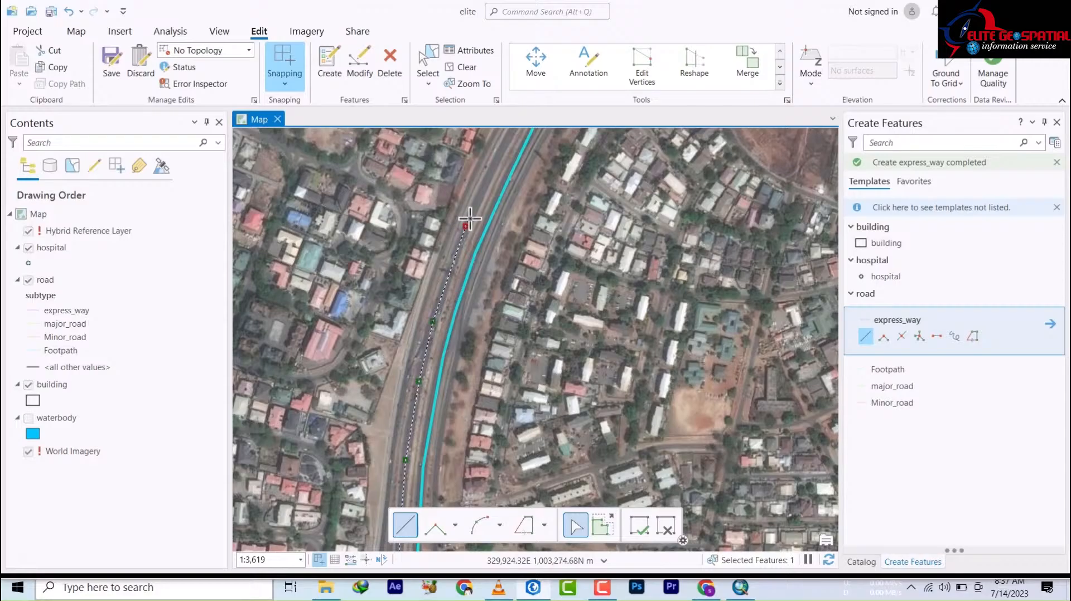
left_click_drag(470, 219, 380, 386)
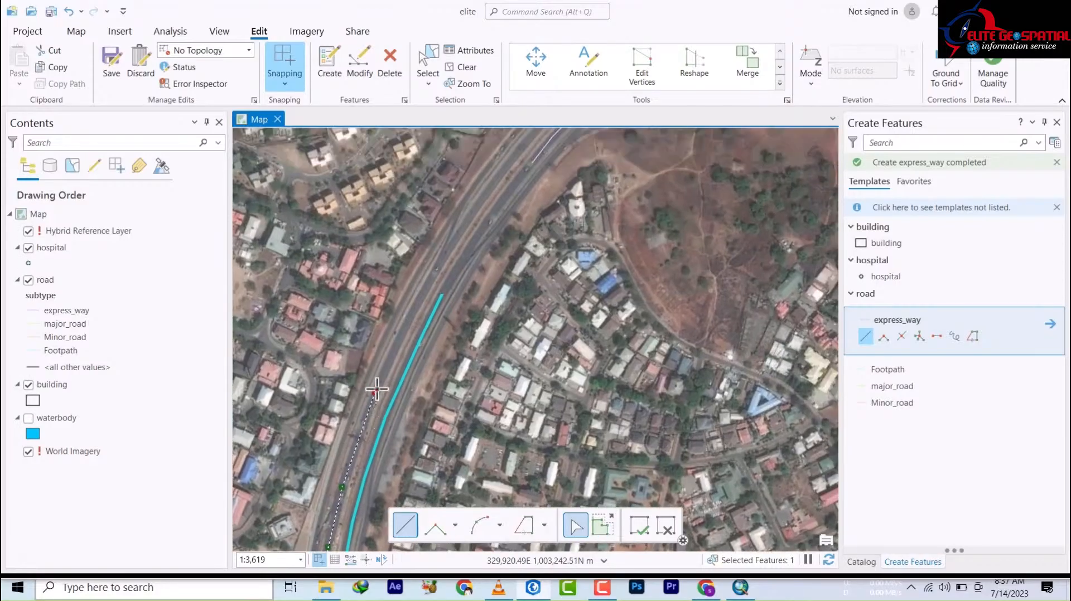
left_click(403, 330)
left_click(438, 267)
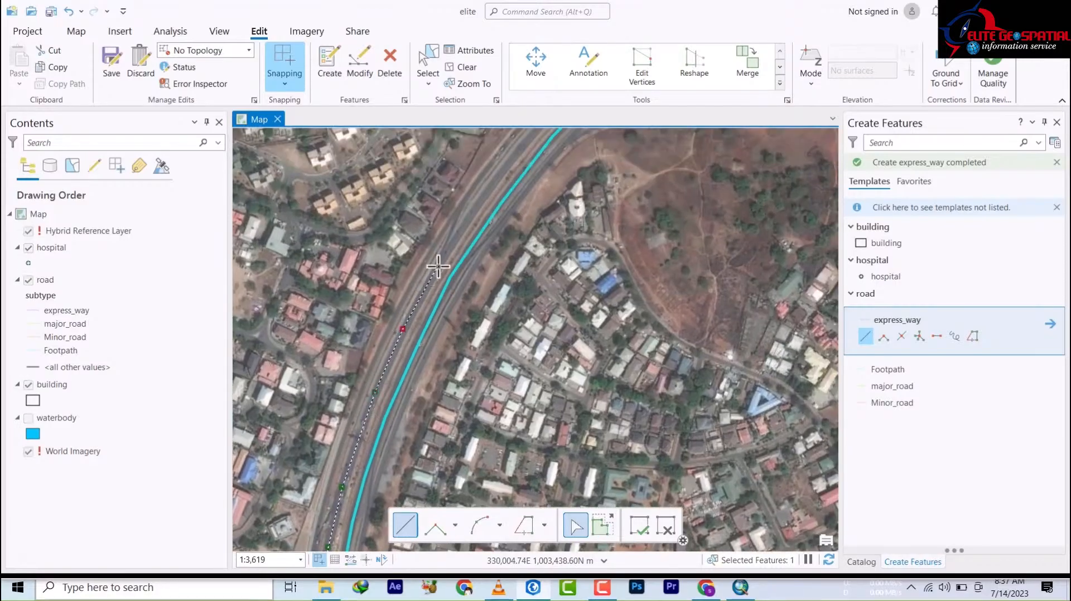
left_click(497, 177)
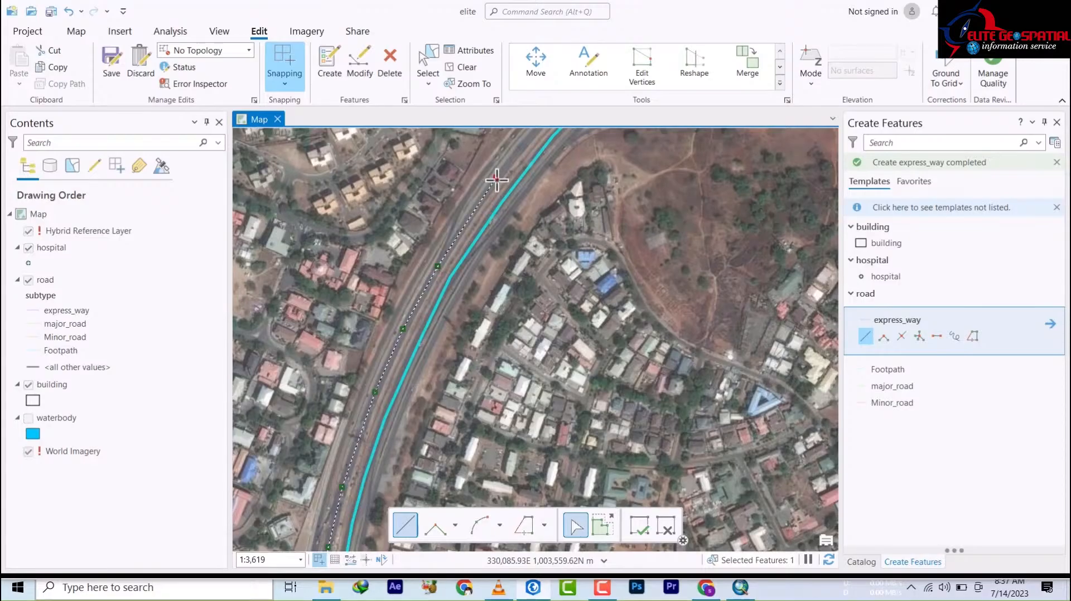
Trace the western carriageway northeast through the cloverleaf interchange and finish the second express_way line beyond it
mouse_move(496, 177)
left_mouse_down()
mouse_move(407, 366)
mouse_move(382, 376)
left_mouse_up()
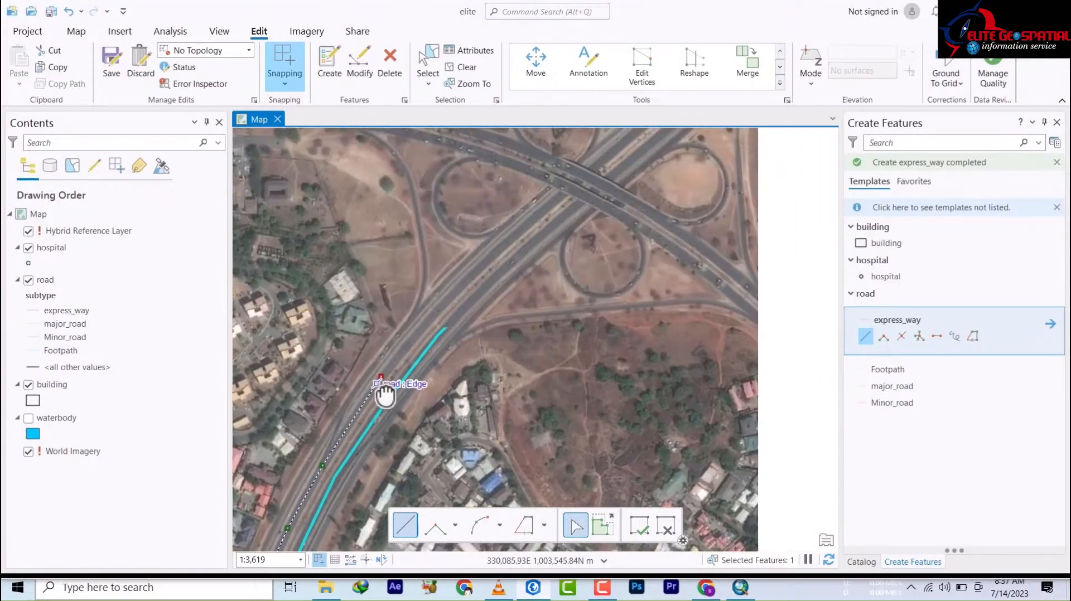
left_click(412, 336)
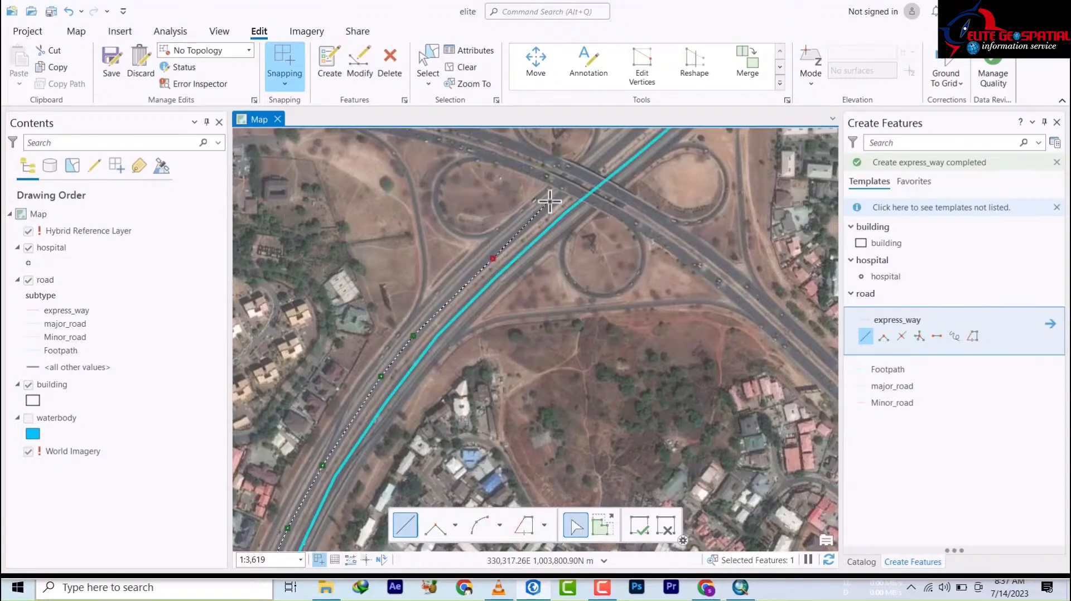
left_click(550, 200)
mouse_move(550, 202)
left_mouse_down()
mouse_move(419, 387)
mouse_move(301, 477)
left_mouse_up()
left_click(441, 340)
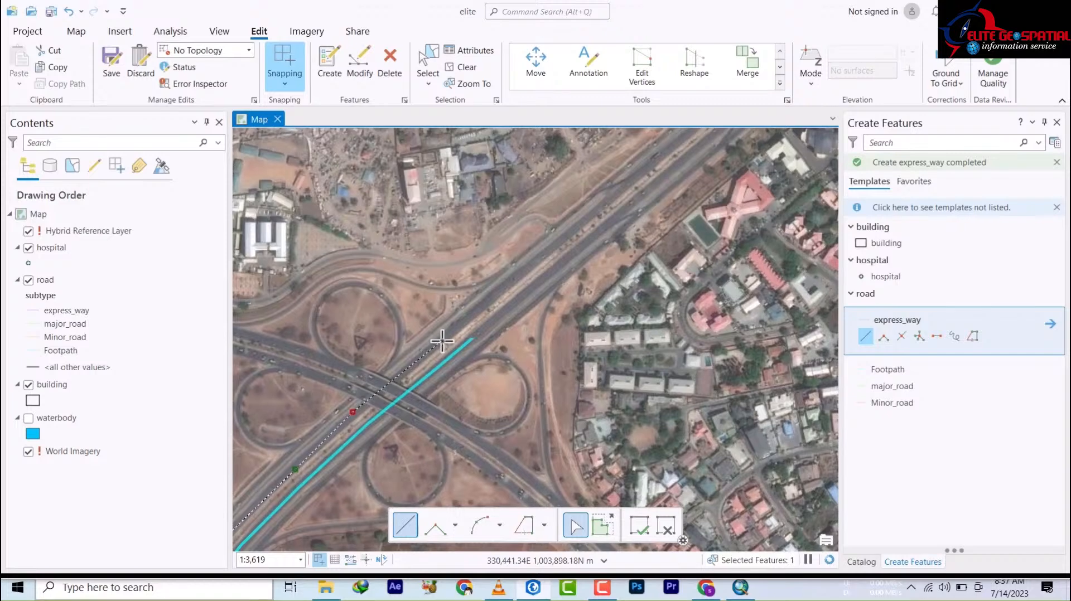
left_click(533, 262)
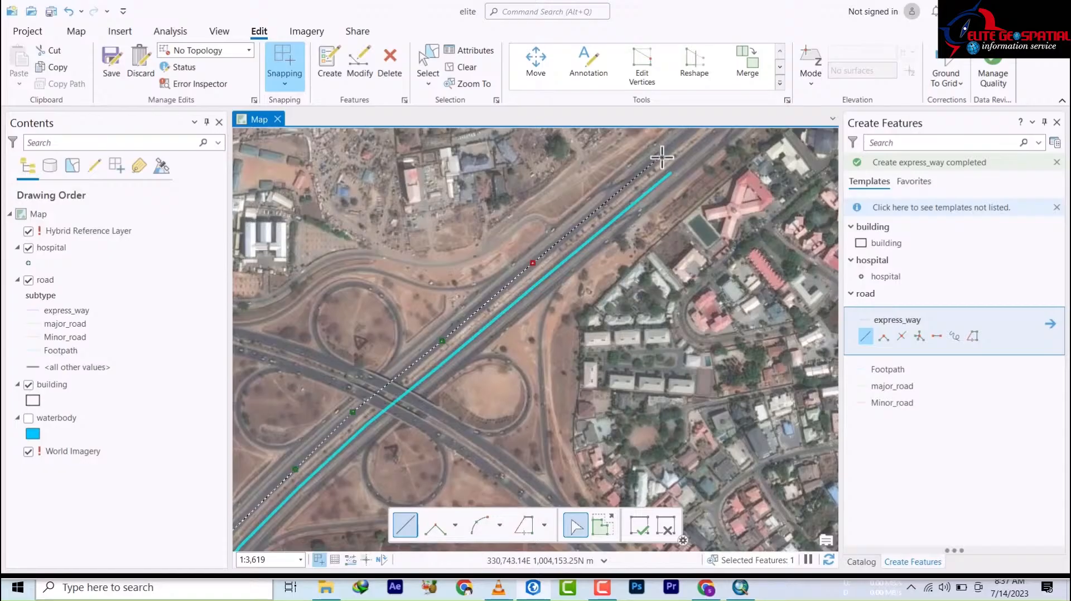
double_click(661, 158)
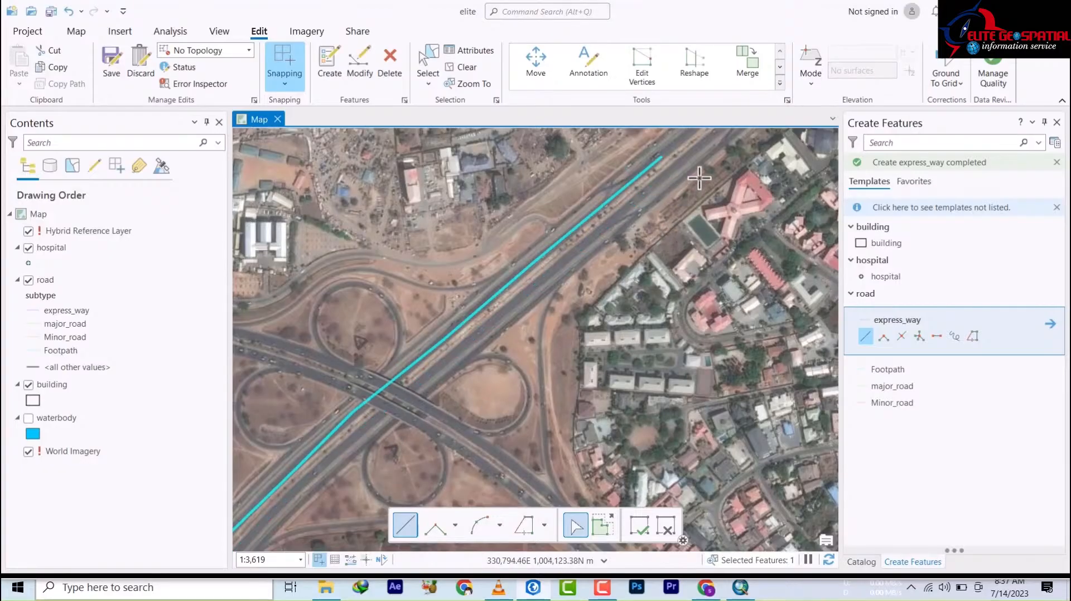
Start another express_way line southeast of the cloverleaf, just east of the bridge, and trace the northern carriageway northwest past the bridge
left_click_drag(546, 389, 641, 273)
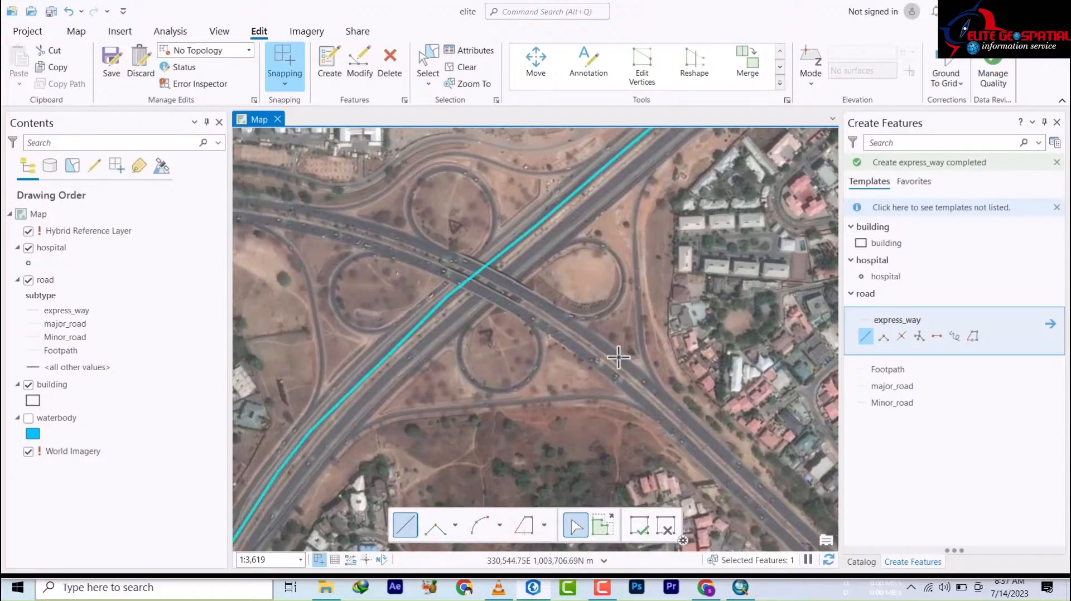
left_click_drag(667, 475, 329, 237)
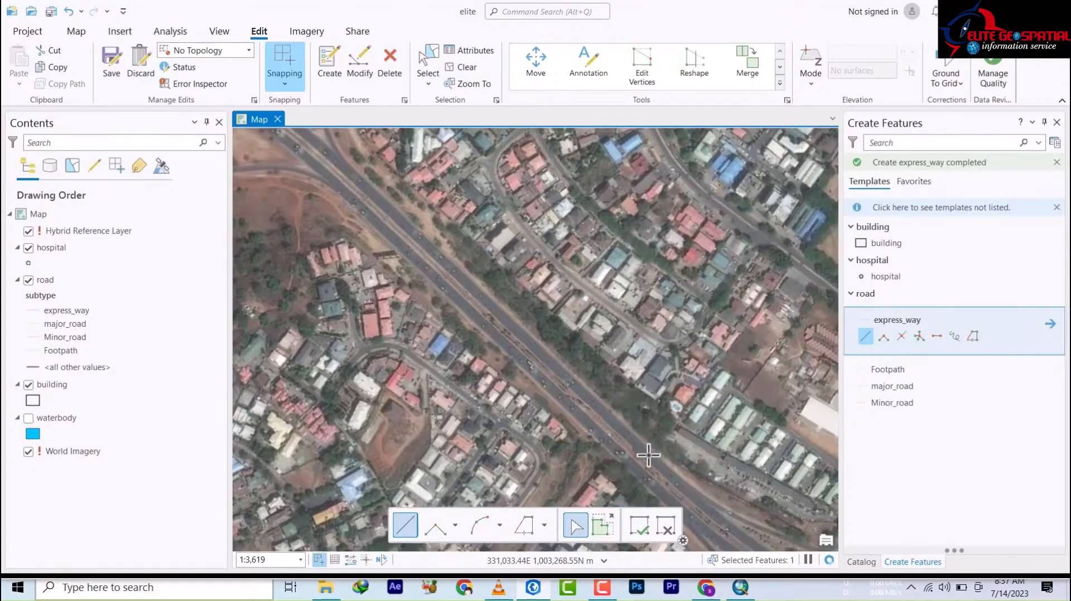
left_click_drag(647, 447, 596, 384)
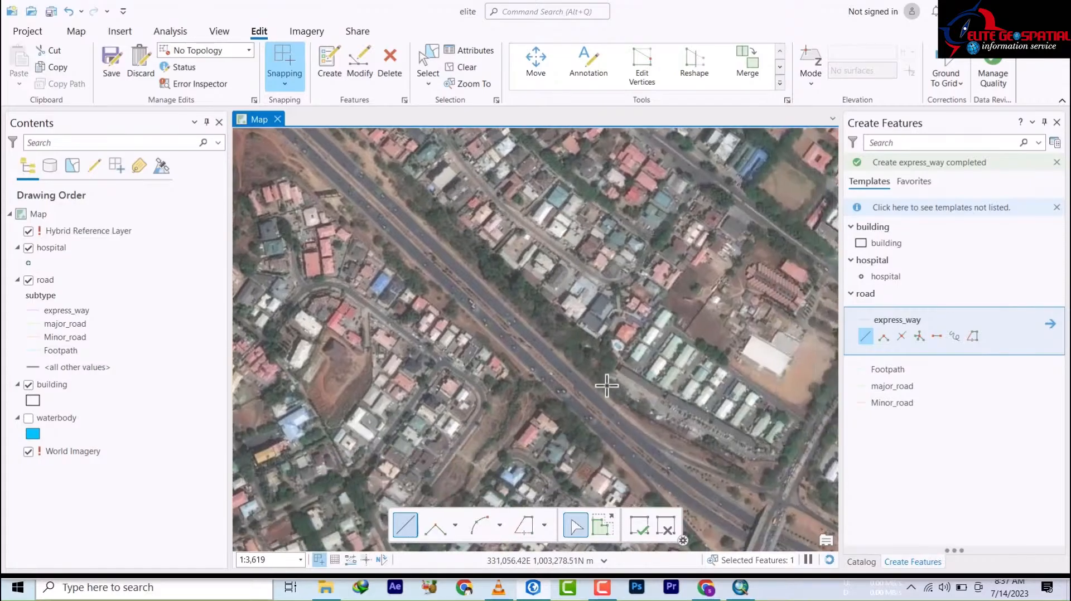
left_click_drag(467, 295, 397, 244)
left_click_drag(634, 470, 423, 312)
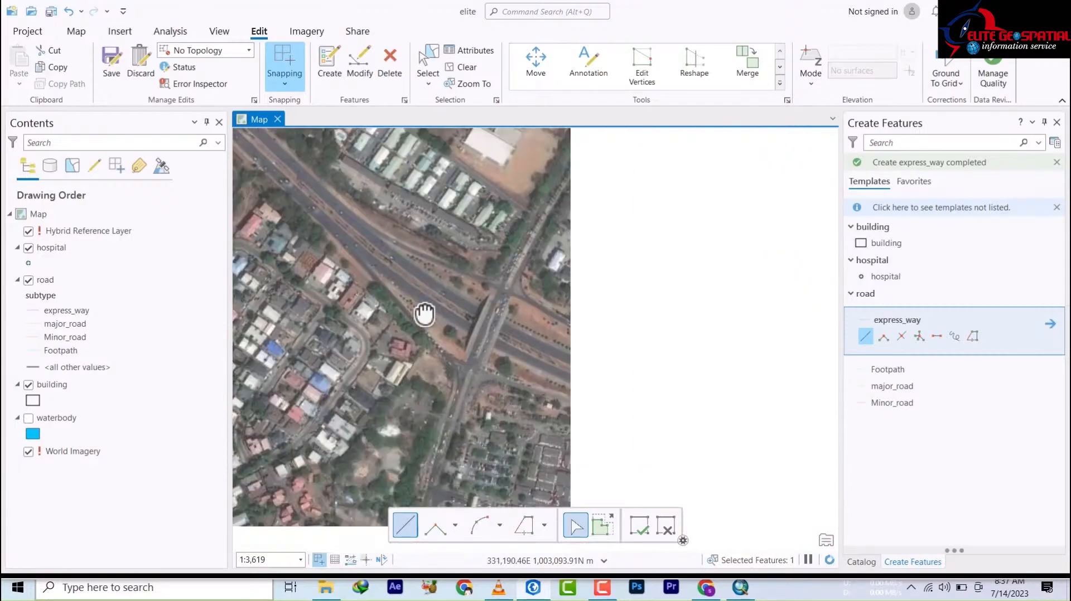
left_click(554, 351)
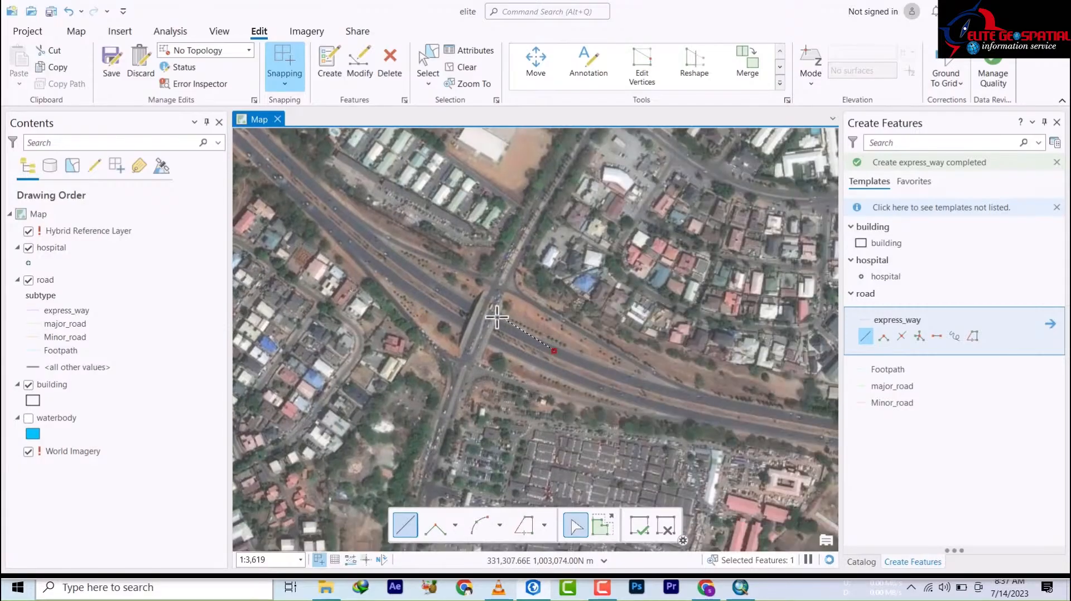
left_click(453, 299)
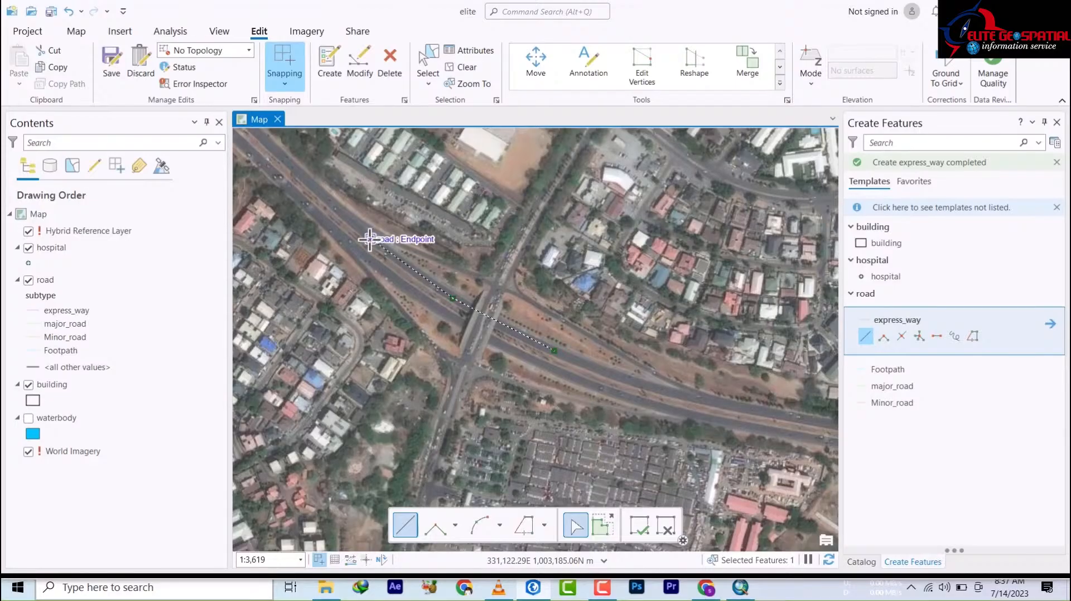
left_click(370, 239)
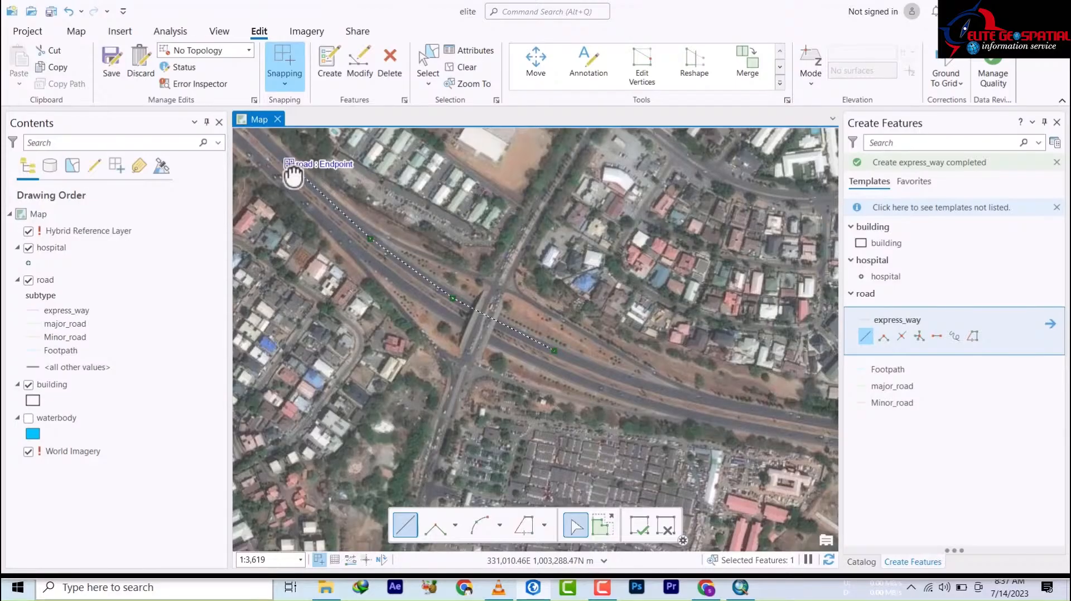
Extend the new express_way line northwest along the straight northern carriageway between the two housing areas
mouse_move(289, 164)
left_mouse_down()
mouse_move(634, 516)
mouse_move(639, 484)
left_mouse_up()
left_click(634, 473)
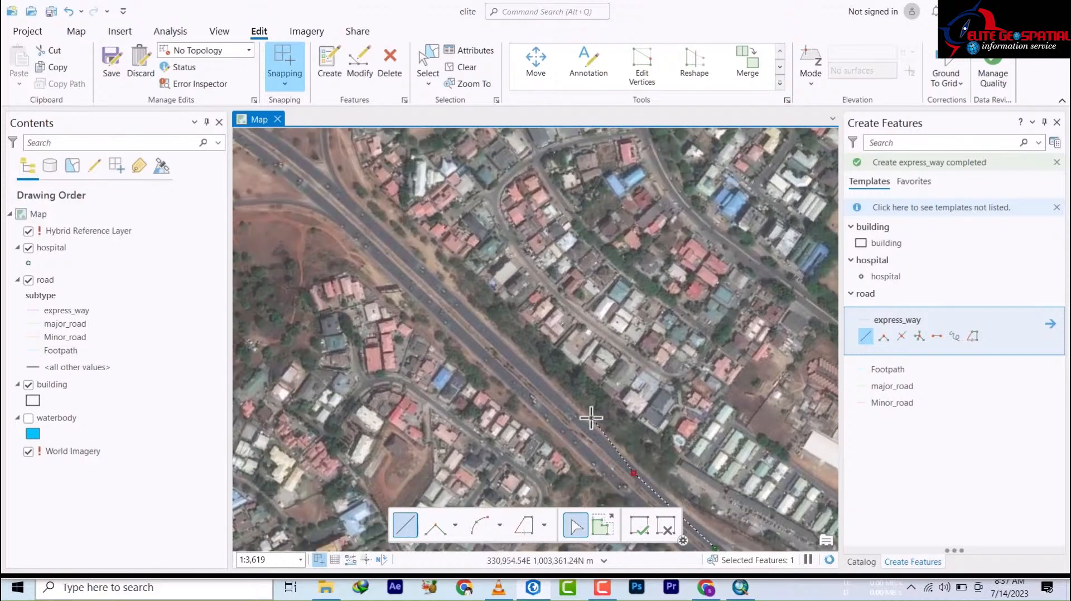
left_click(576, 418)
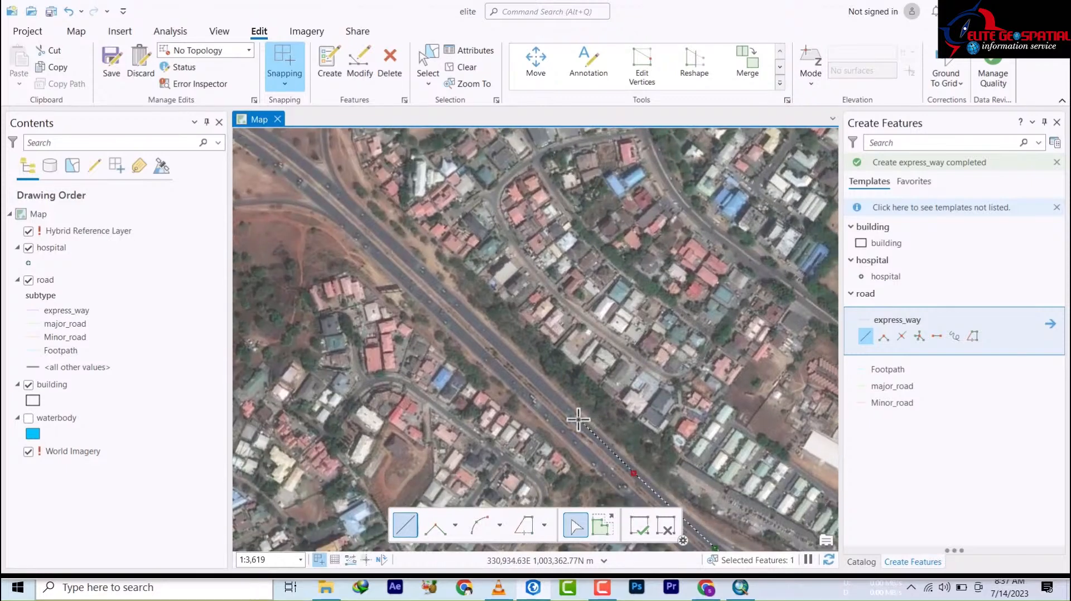
left_click(471, 318)
left_click(378, 231)
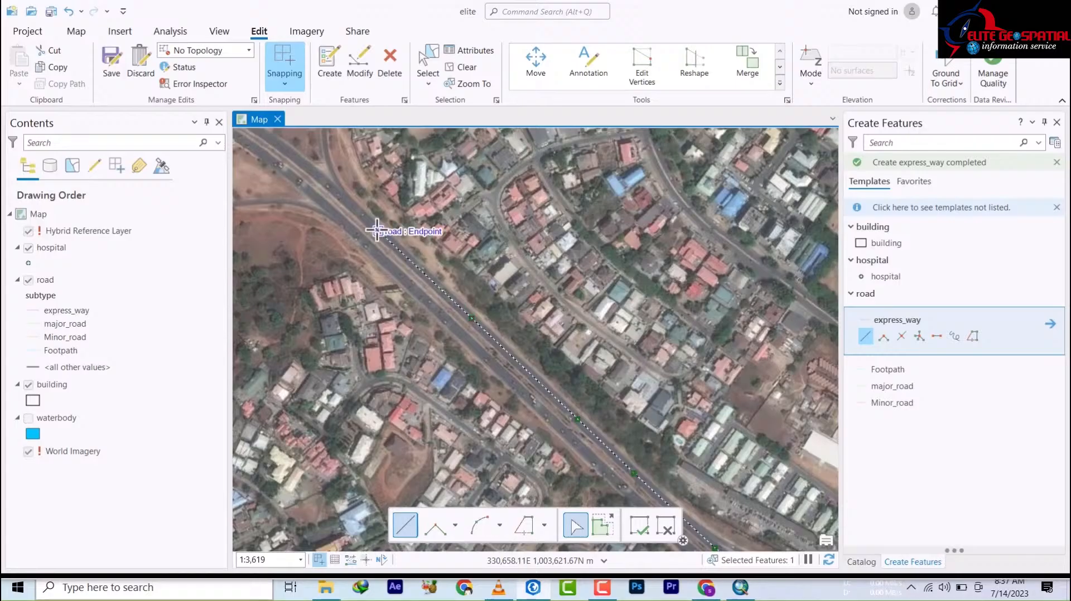
Extend the express_way line northwest along the northern carriageway and across the cloverleaf interchange
left_click_drag(388, 252, 588, 413)
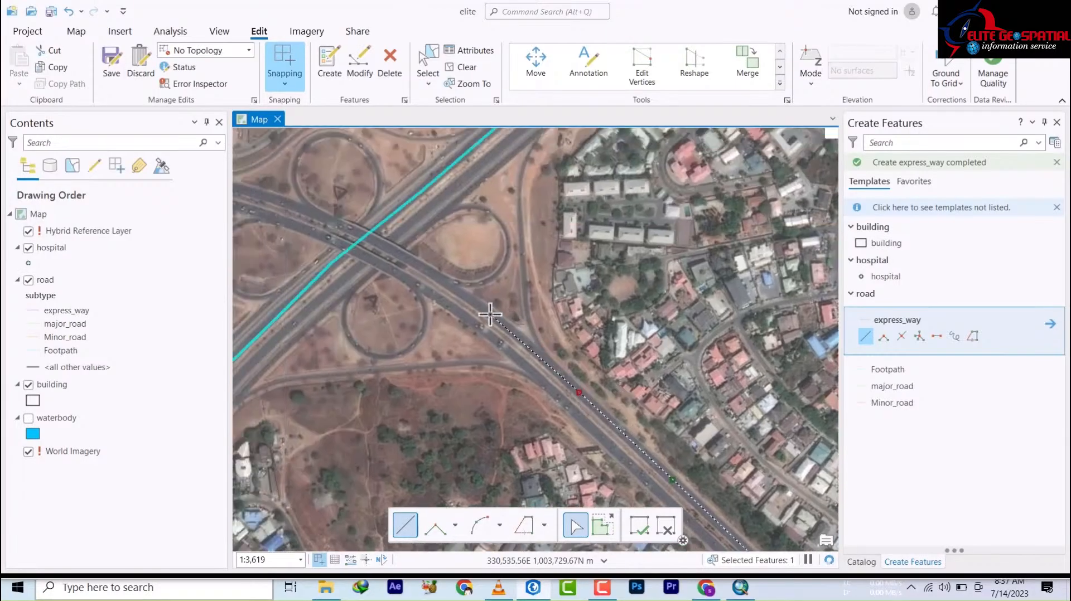
left_click(501, 322)
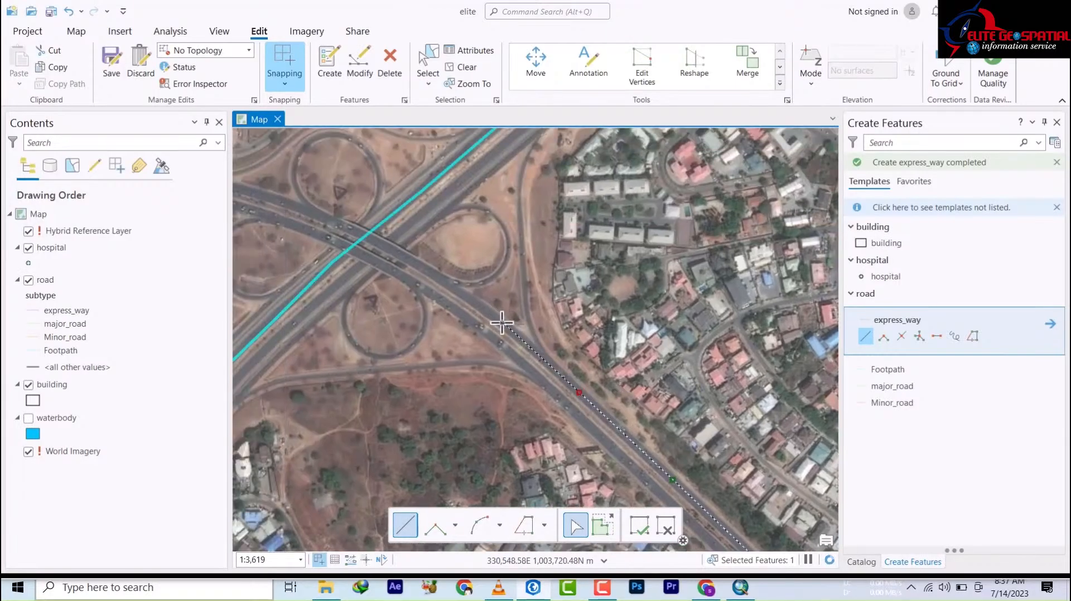
left_click(431, 274)
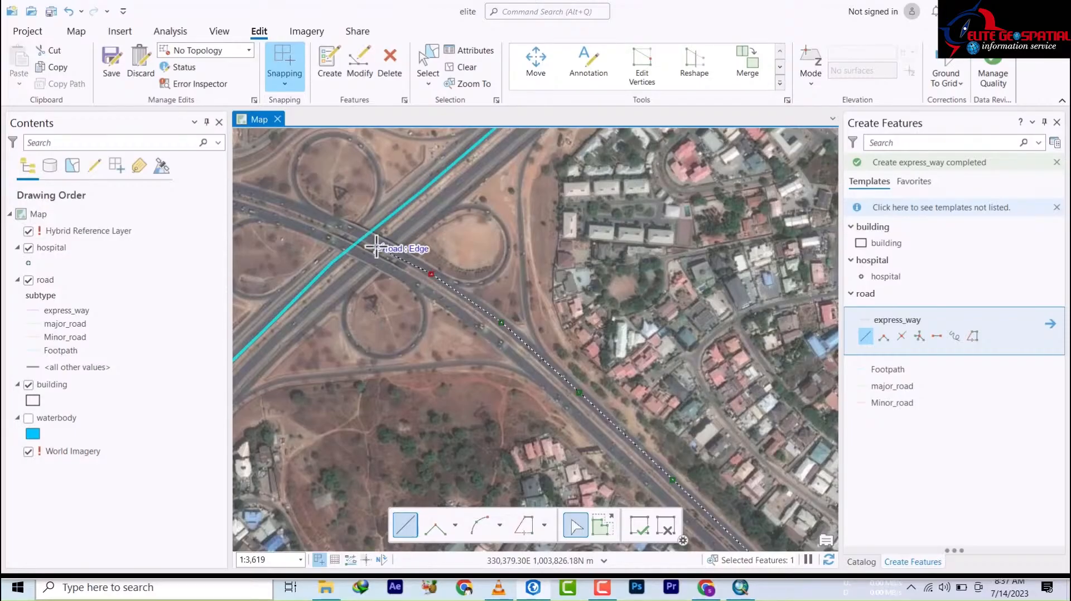
mouse_move(376, 247)
left_mouse_down()
mouse_move(469, 347)
mouse_move(533, 397)
left_mouse_up()
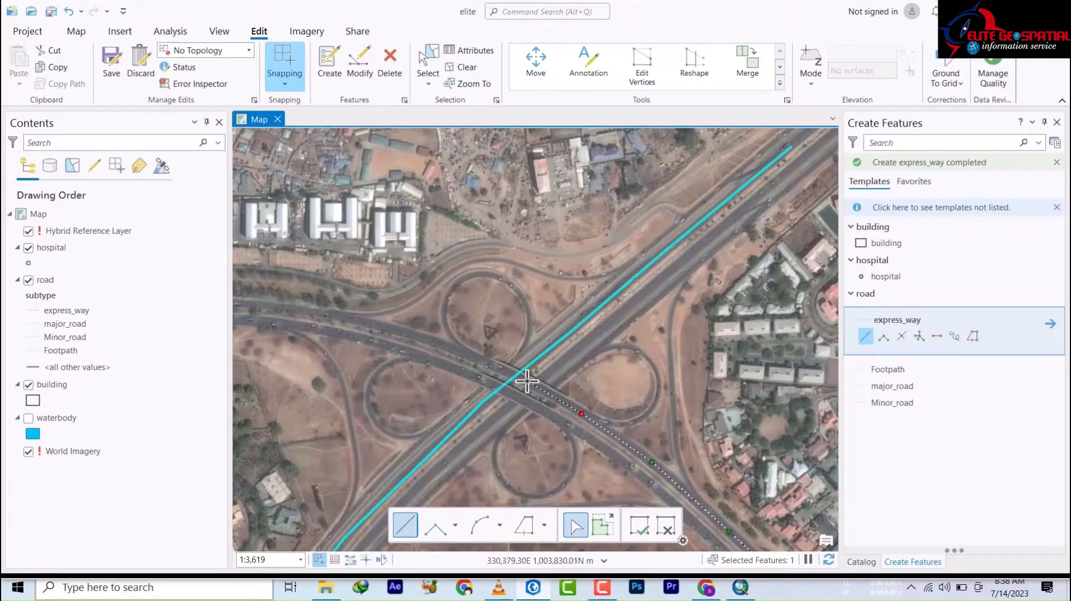
left_click(528, 382)
left_click(492, 364)
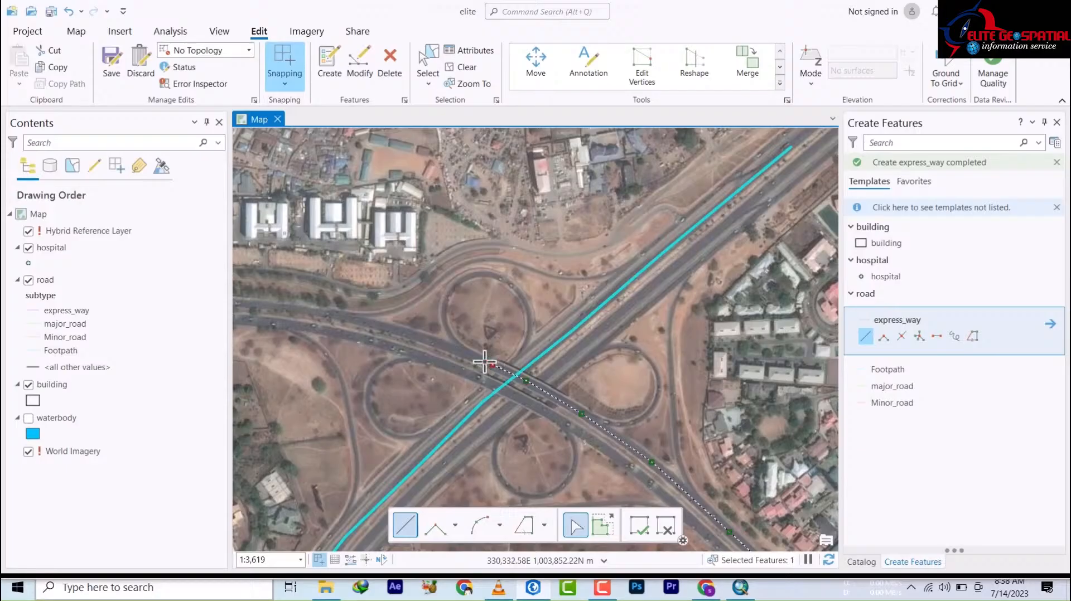
left_click(438, 340)
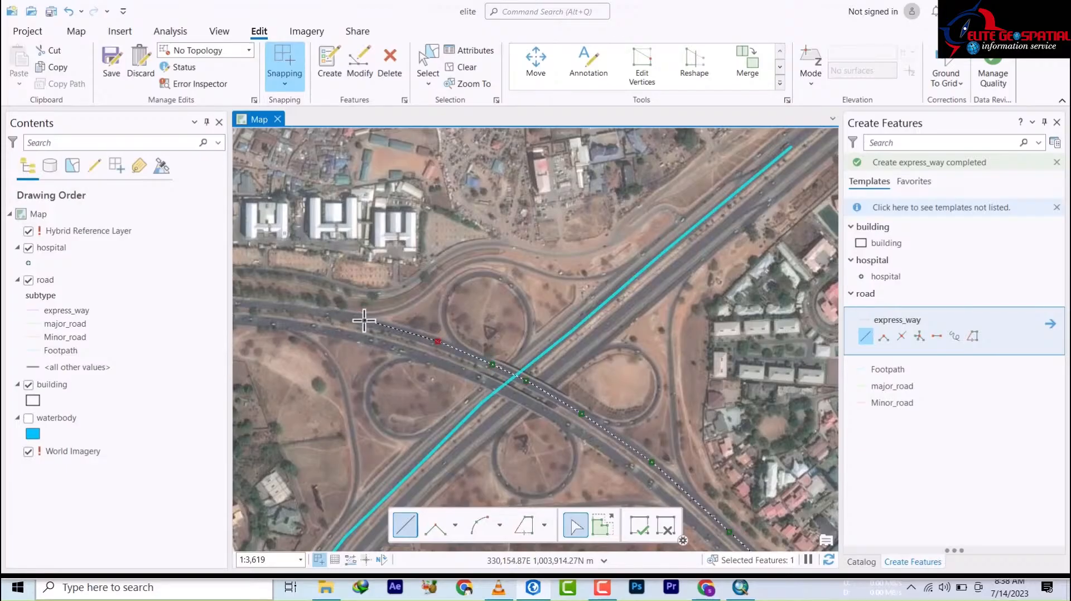
Trace the northern carriageway west past the row of white H-shaped buildings and finish the express_way line there
scroll(363, 317, "up", 2)
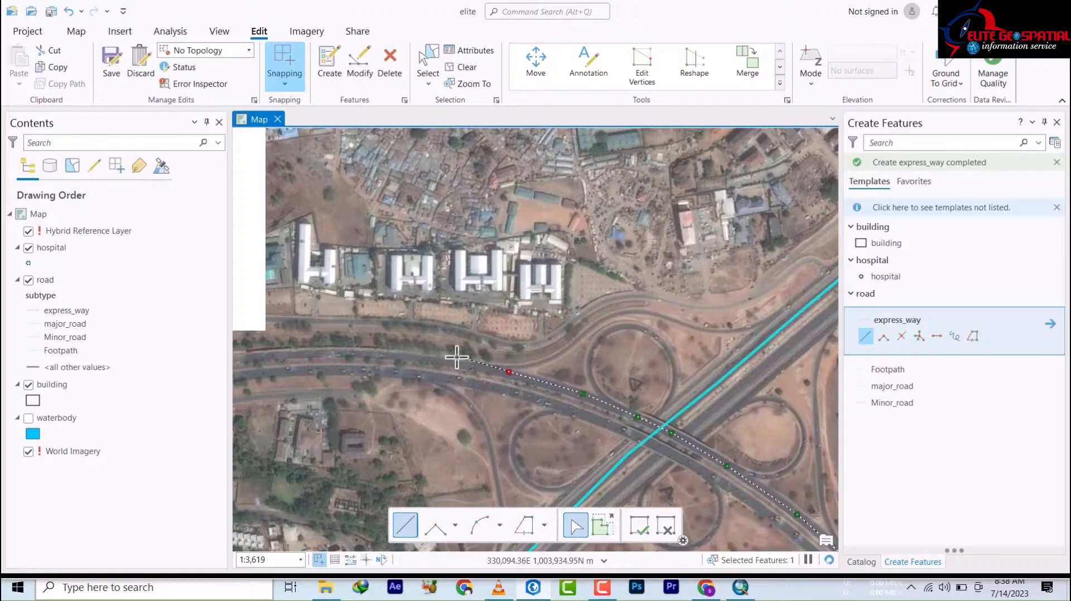
left_click(451, 361)
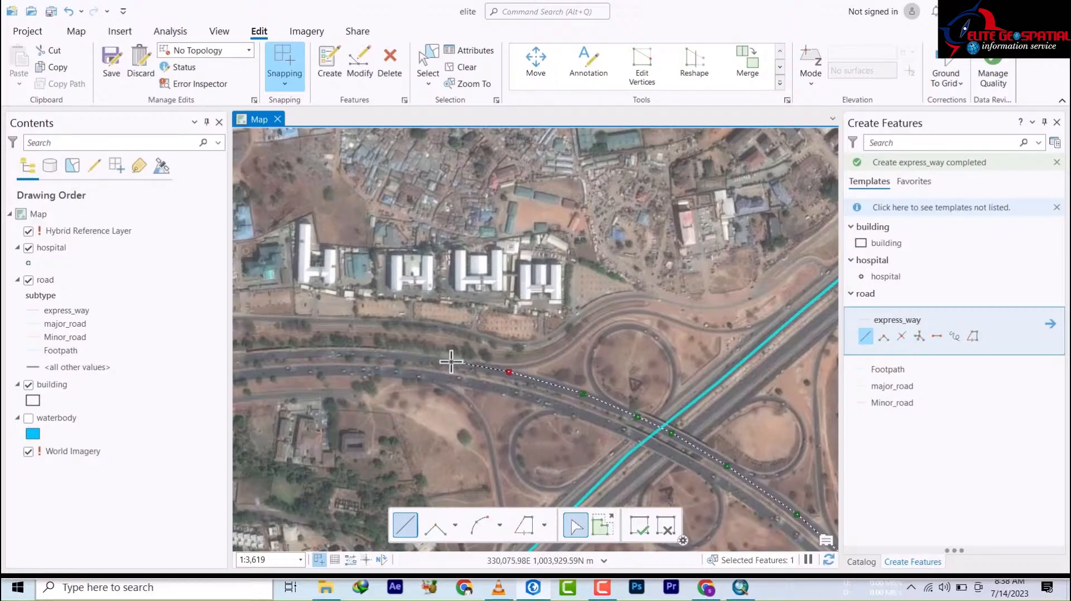
left_click(374, 354)
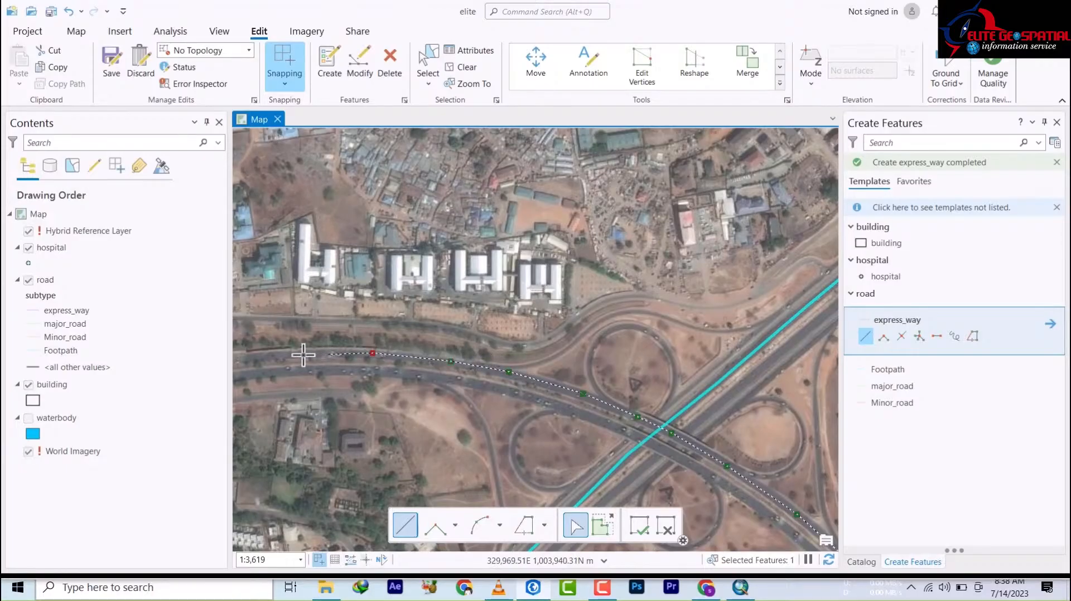
left_click(256, 355)
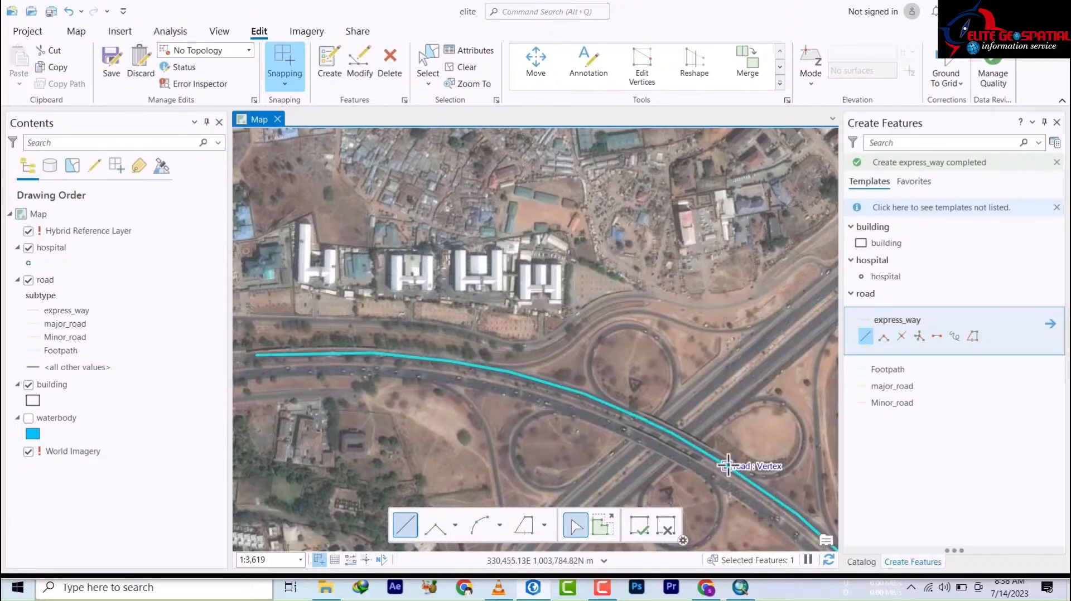
Start another express_way line on the southern carriageway just east of the bridge and trace it northwest past the bridge
mouse_move(728, 468)
left_mouse_down()
mouse_move(397, 94)
mouse_move(390, 73)
left_mouse_up()
left_click_drag(767, 466, 335, 140)
left_click_drag(590, 306, 529, 341)
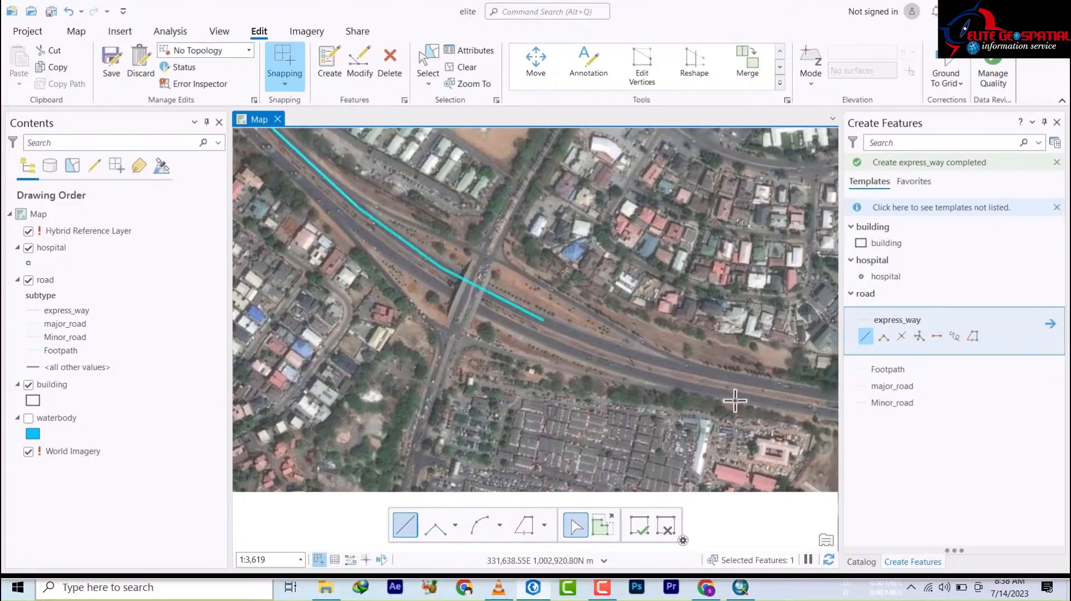
left_click(560, 349)
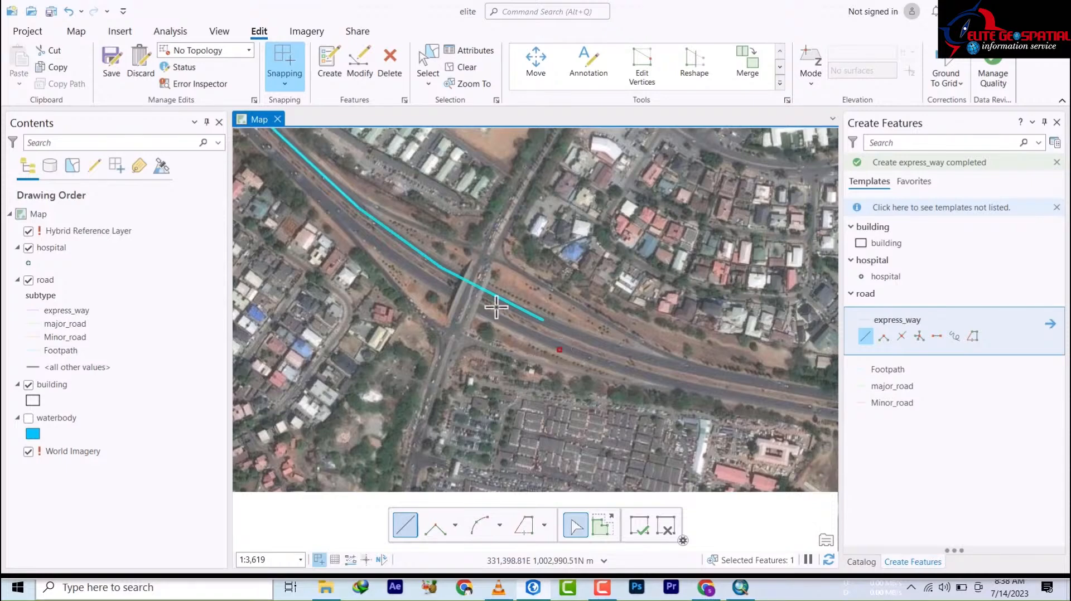
left_click(440, 287)
left_click(374, 242)
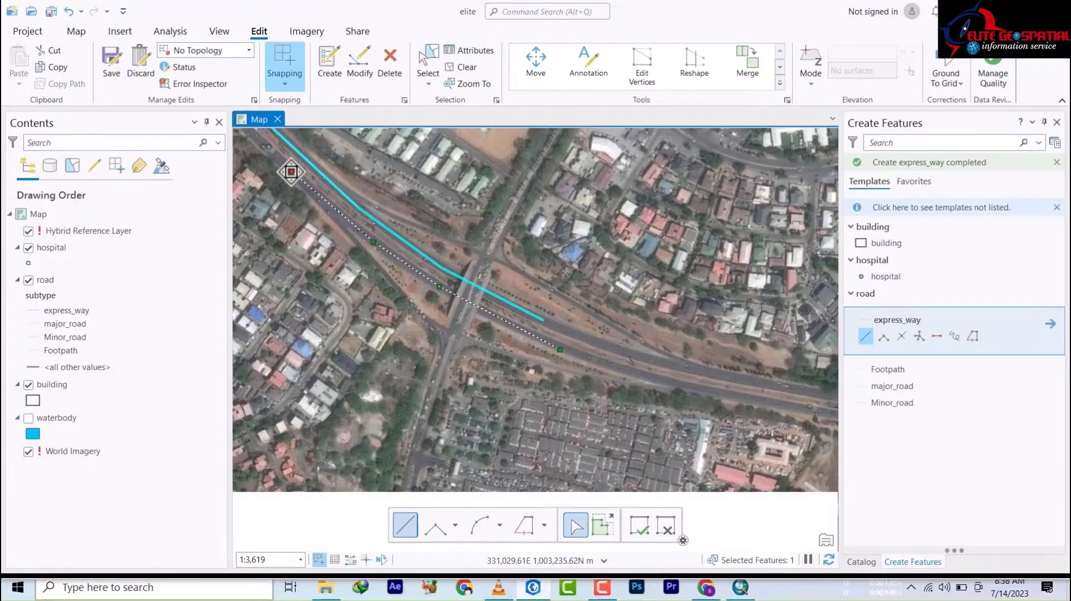
Extend the new express_way line northwest along the straight southern carriageway up to the cloverleaf interchange
left_click_drag(291, 172, 590, 466)
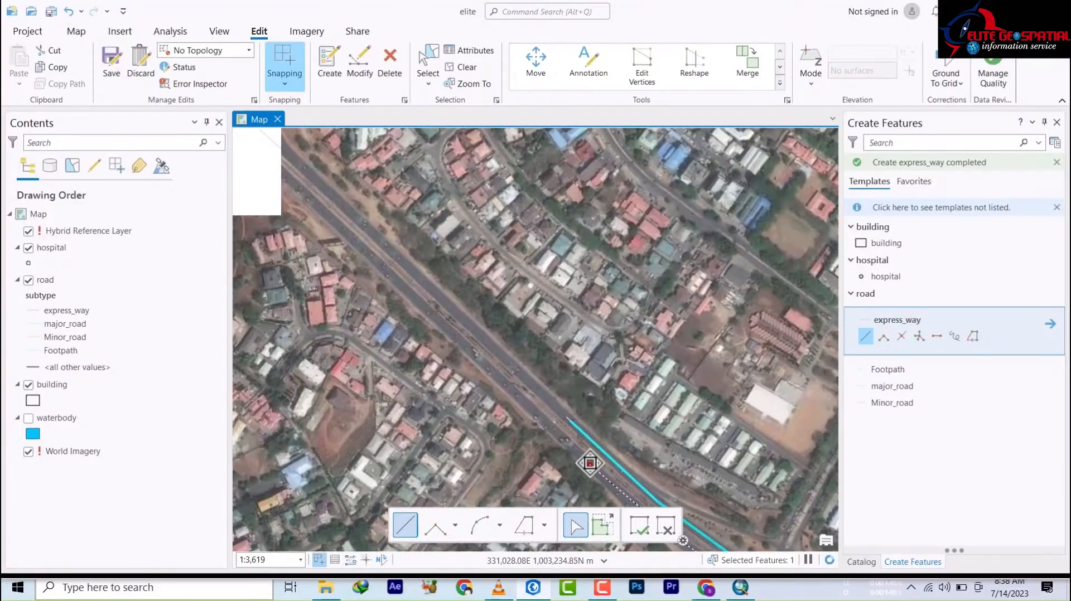
left_click(504, 382)
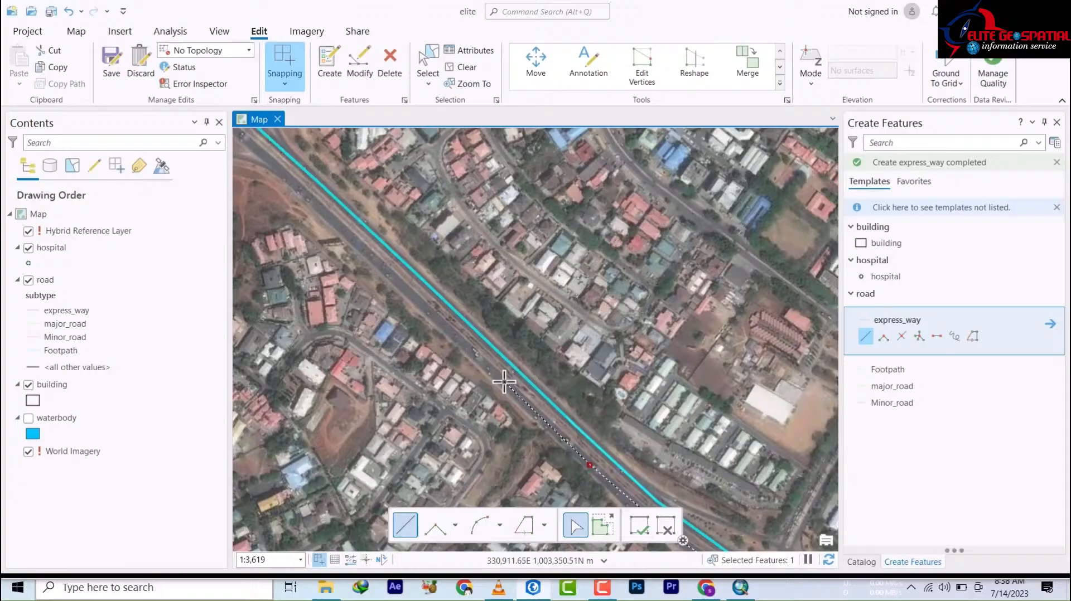
left_click(399, 283)
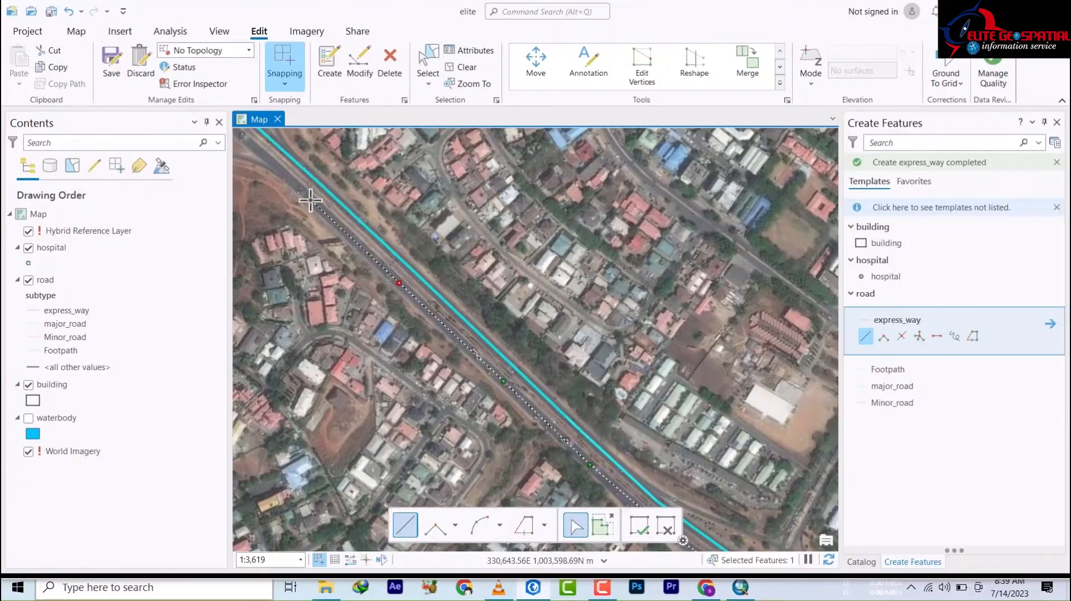
left_click_drag(310, 200, 618, 439)
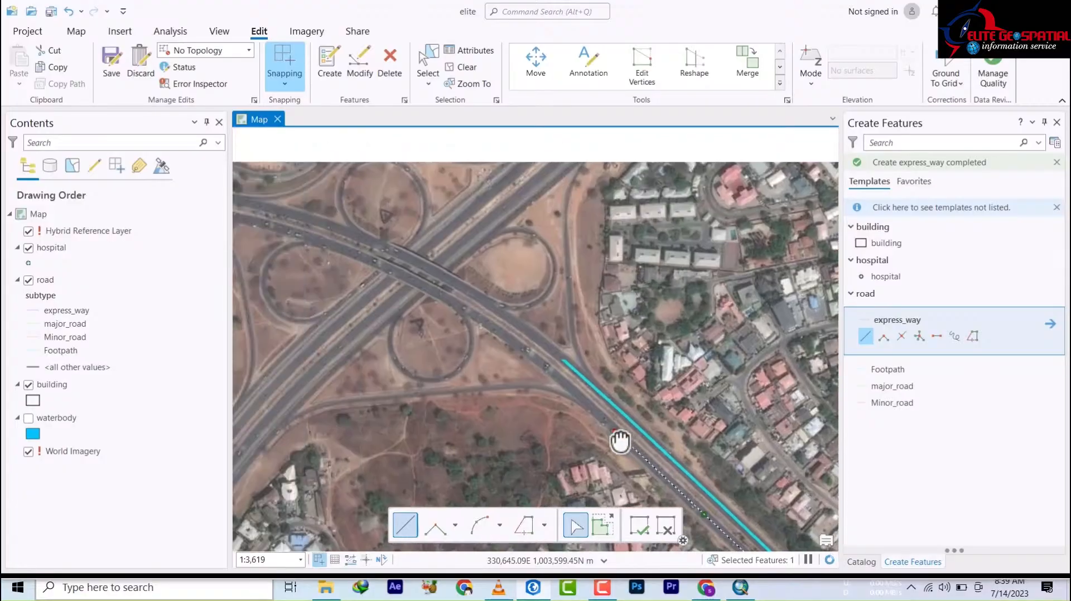
left_click(561, 379)
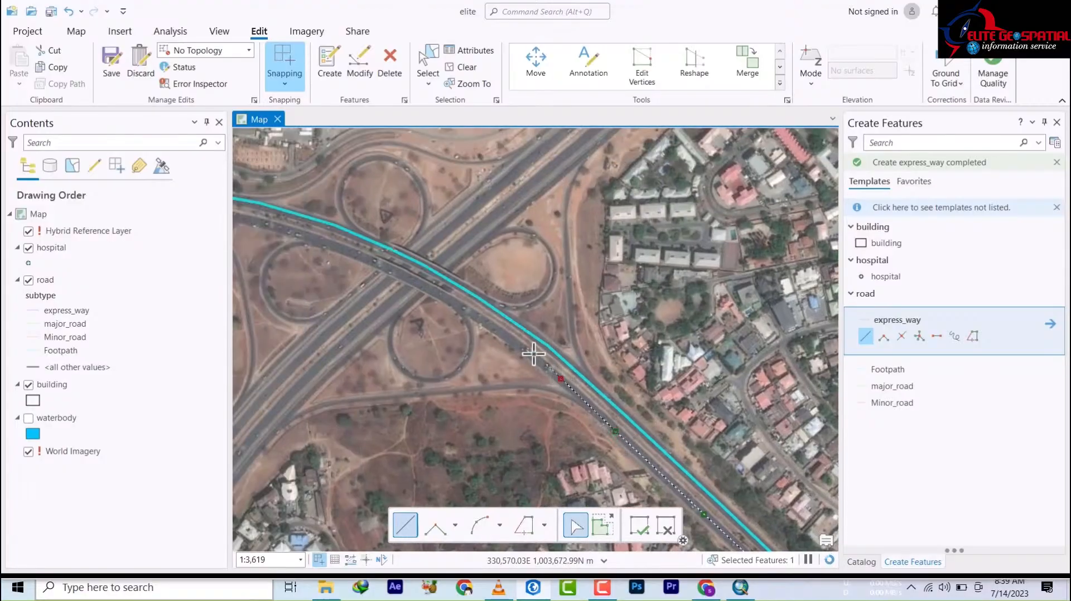
left_click(499, 332)
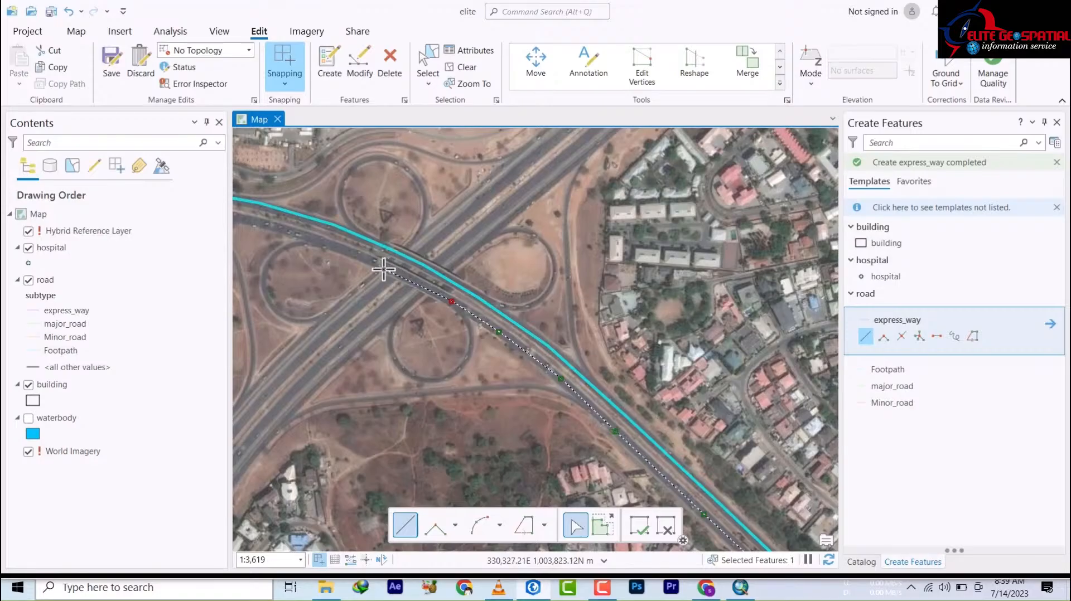
Trace the southern carriageway west across the cloverleaf and finish the express_way line level with the northern line's western end
left_click_drag(383, 268, 617, 429)
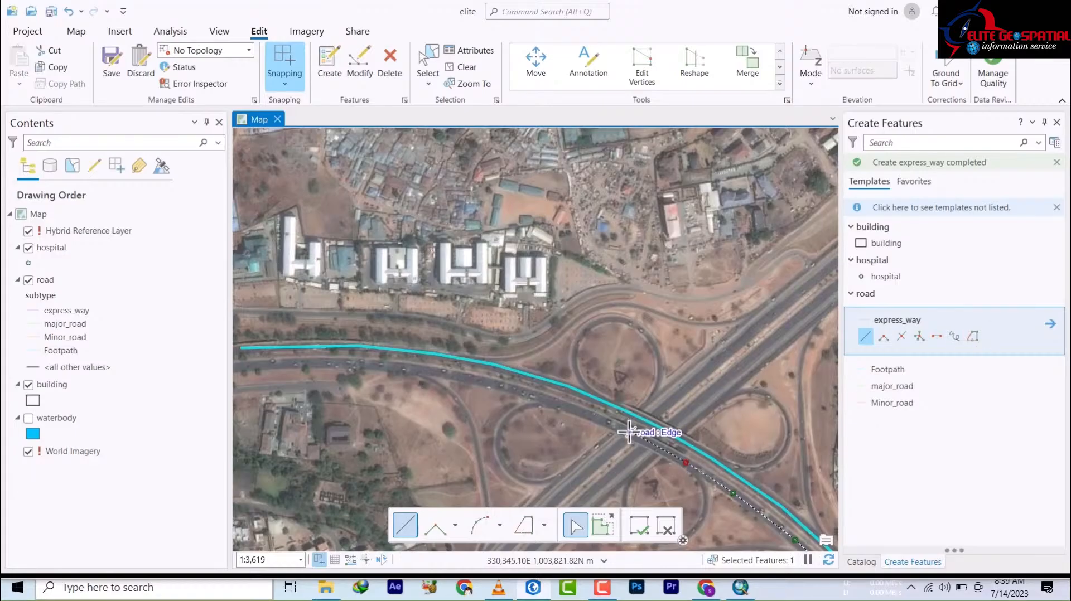
left_click(595, 417)
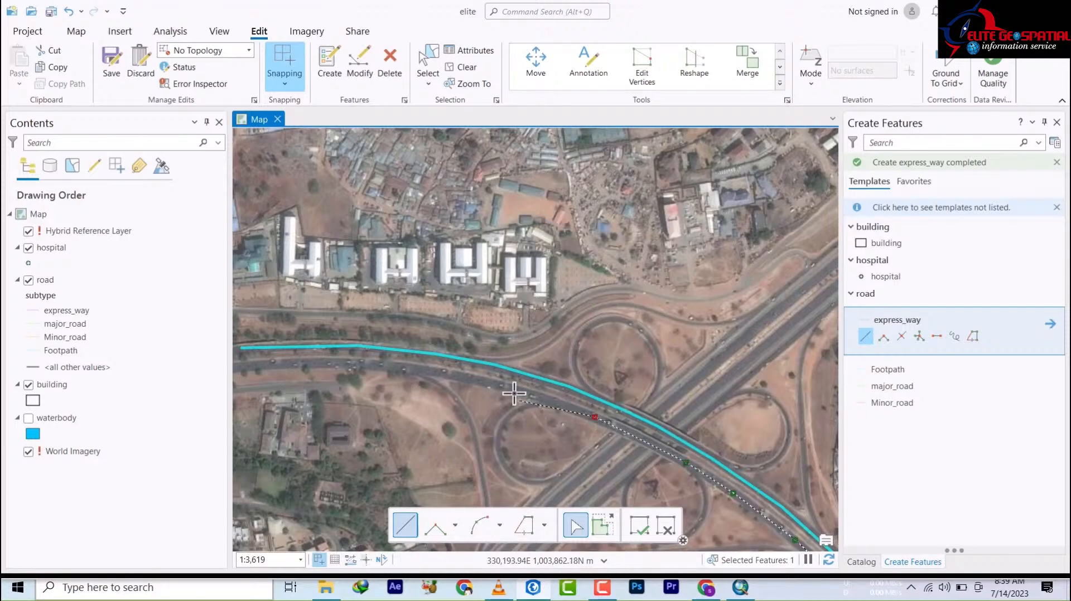
left_click(513, 390)
left_click(437, 370)
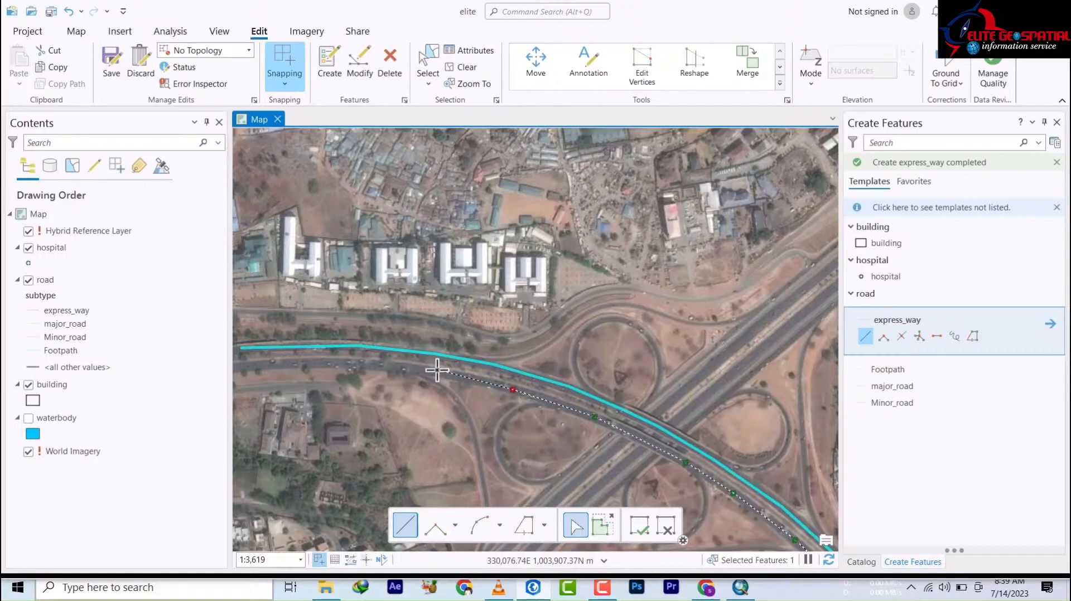
left_click(324, 361)
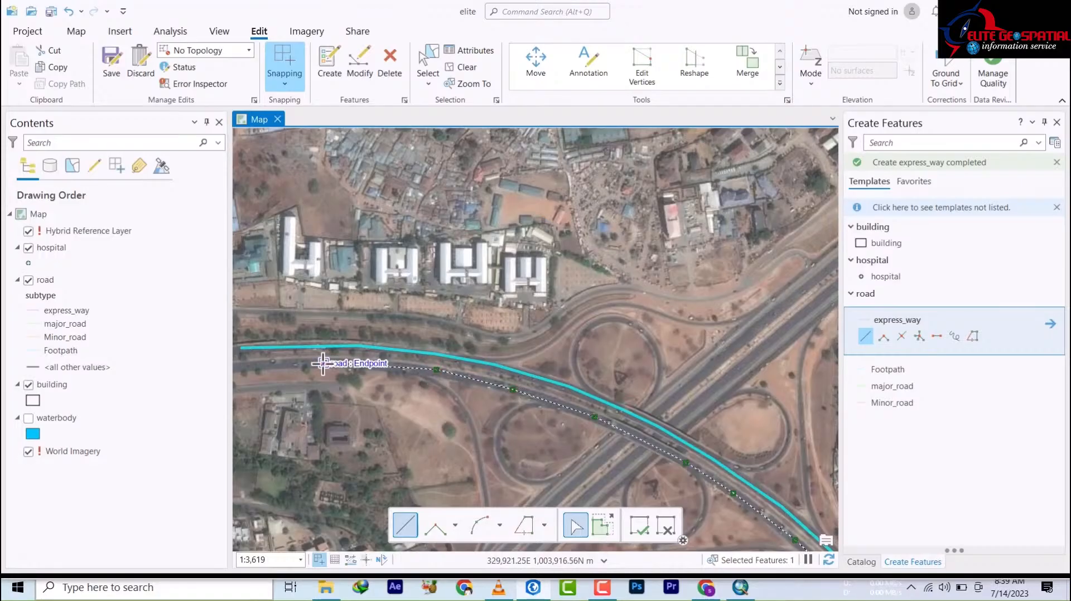
left_click_drag(414, 381, 529, 386)
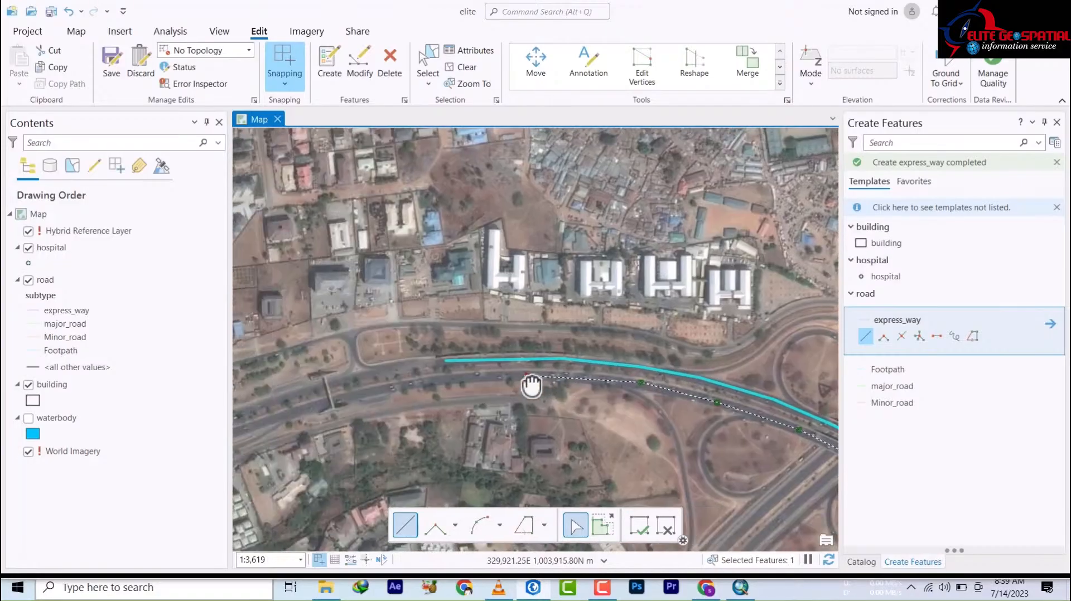
double_click(450, 381)
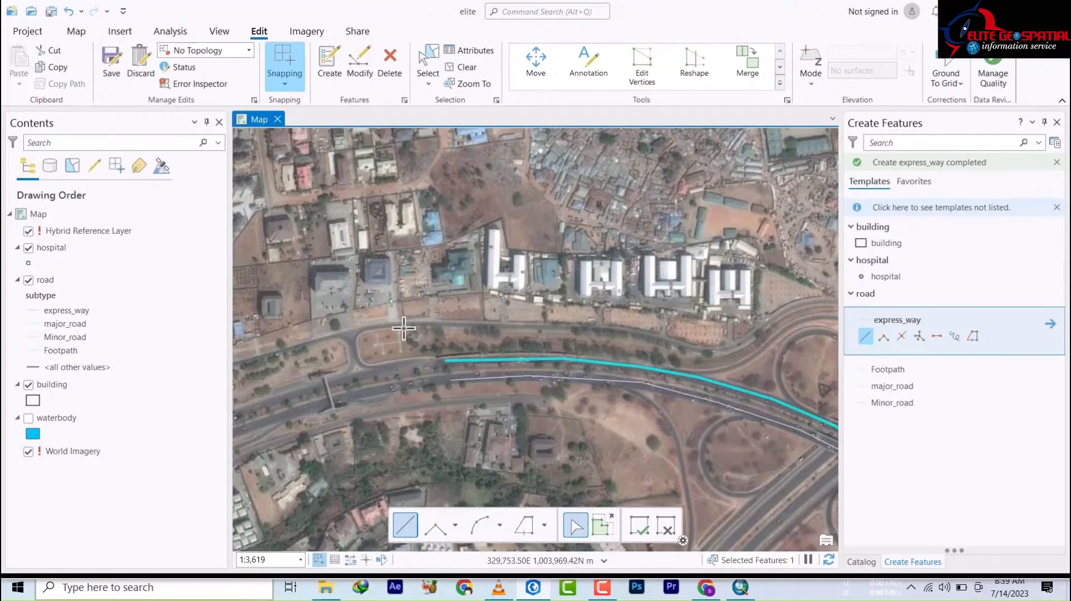
Start an express_way line at the road junction south of the bridge and trace it north beside the dense dark-roofed block
scroll(398, 317, "up", 3)
scroll(371, 273, "down", 6)
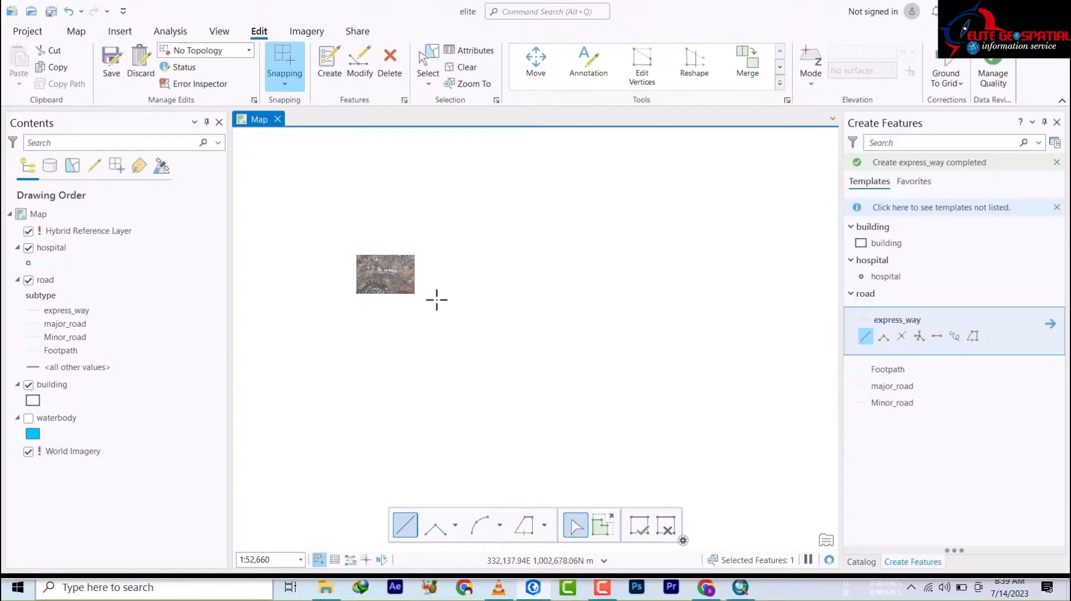
scroll(391, 274, "up", 2)
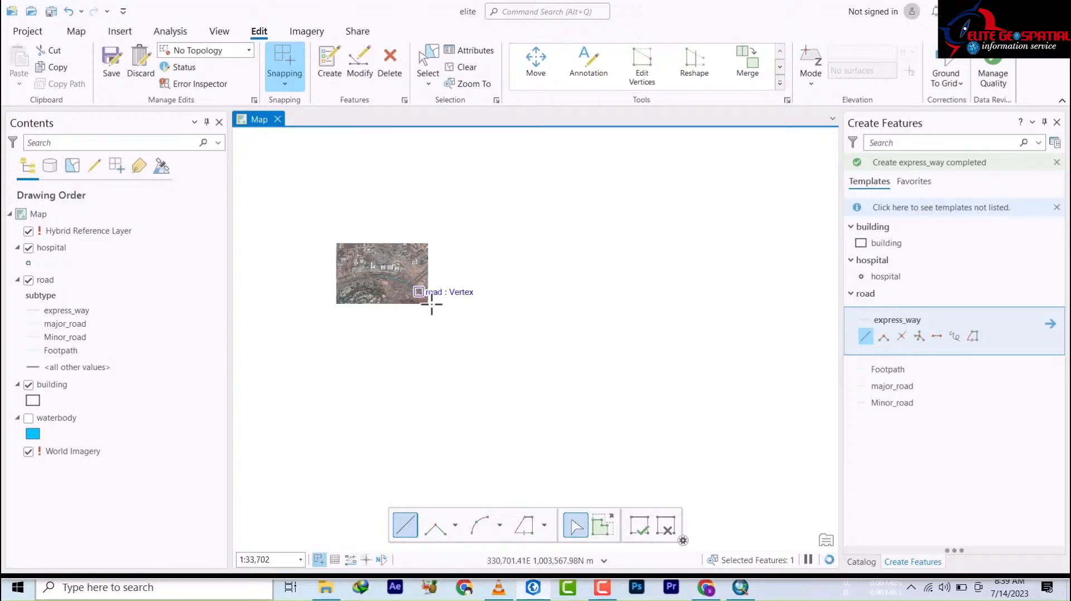
scroll(407, 283, "up", 6)
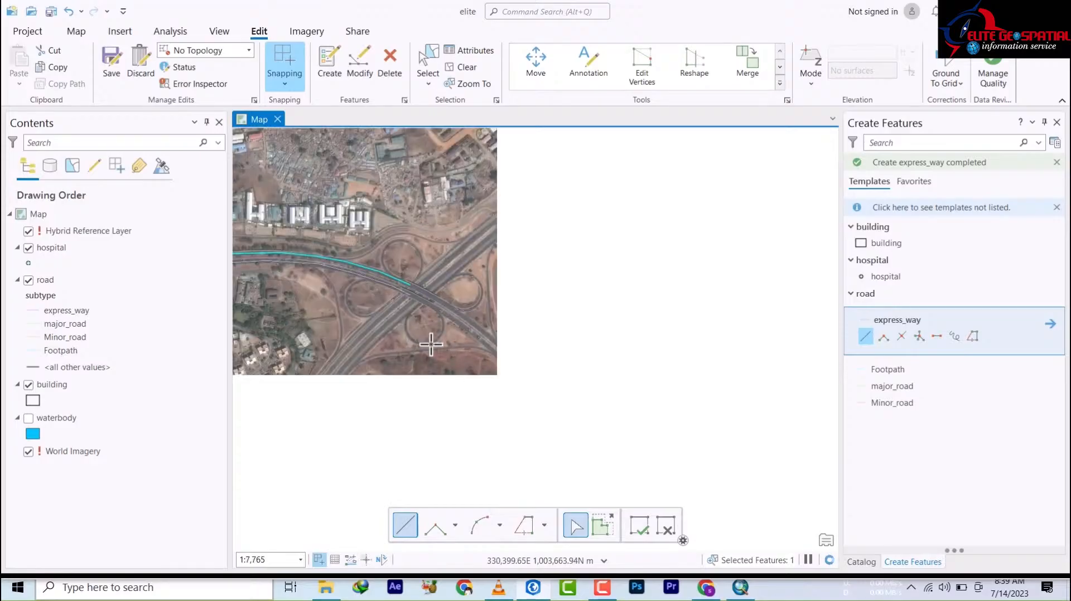
left_click_drag(432, 333, 426, 202)
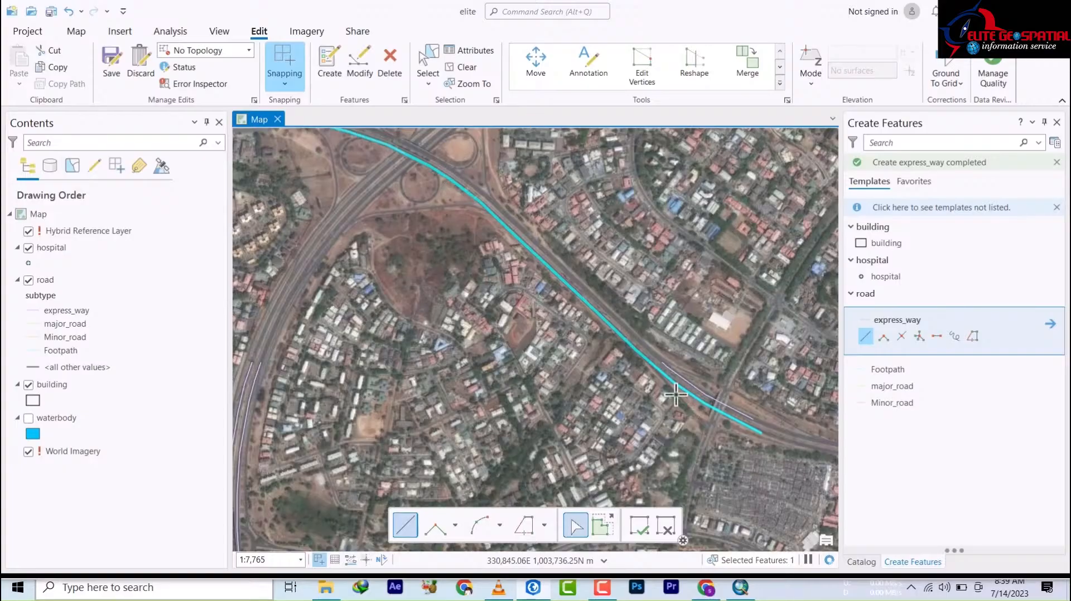
left_click_drag(676, 393, 357, 243)
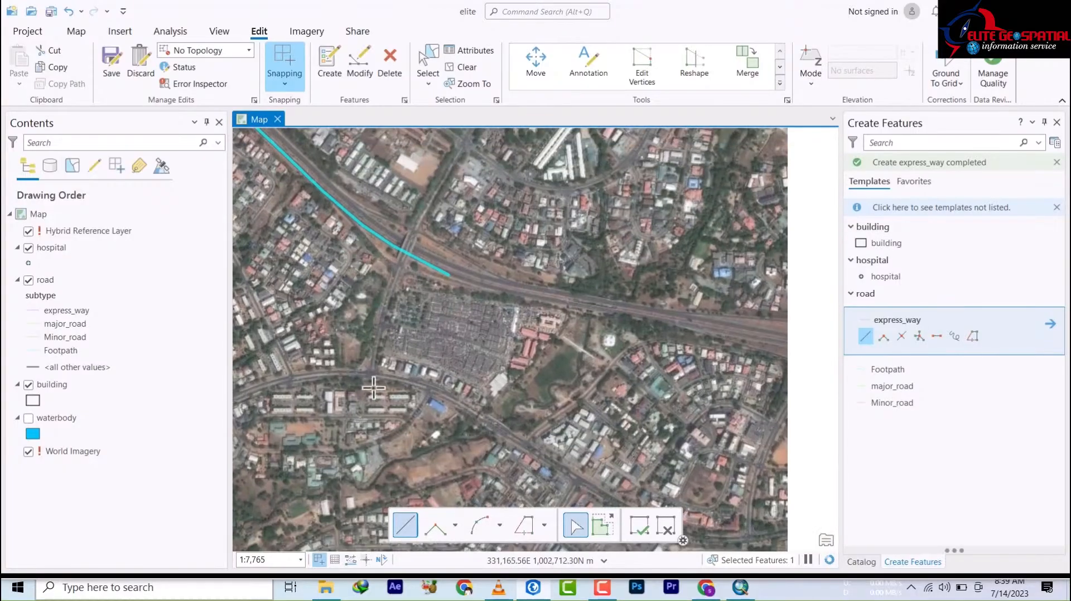
scroll(376, 381, "up", 5)
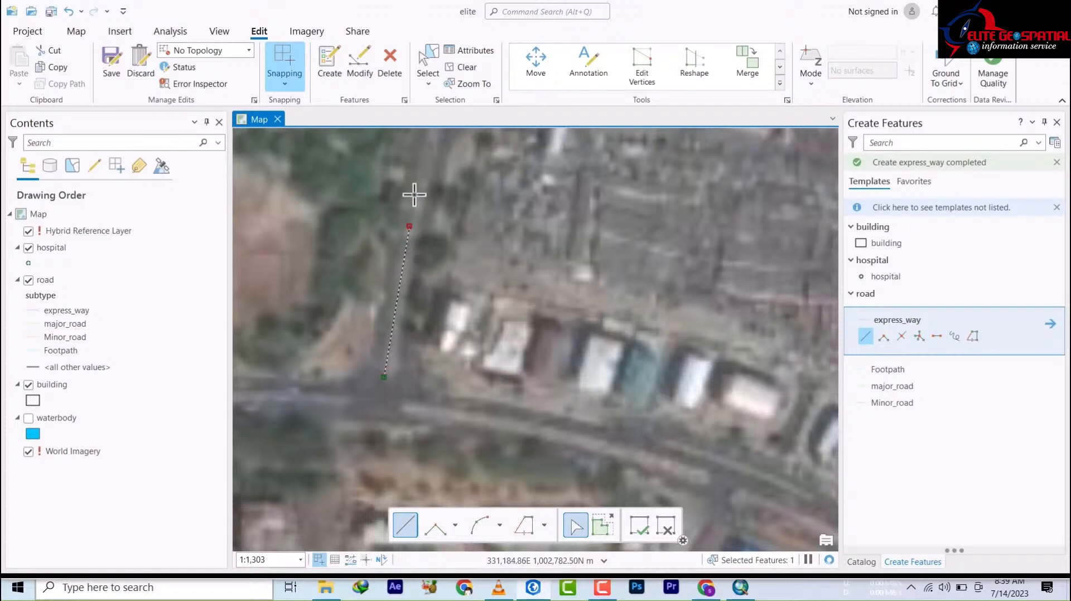
left_click_drag(428, 190, 395, 489)
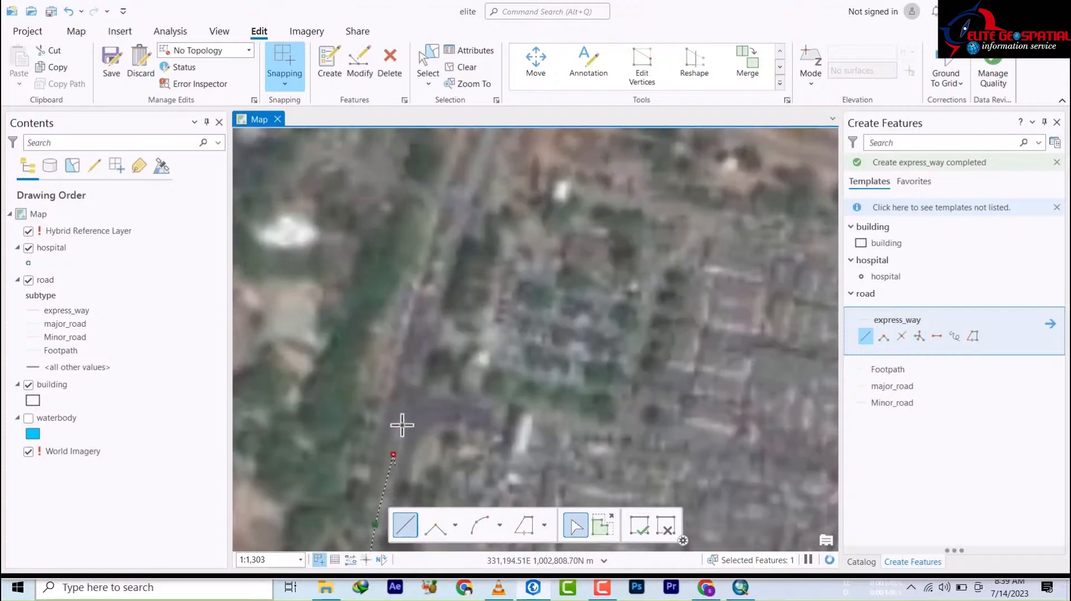
Extend the express_way line north across the expressway bridge and northeast along the road past the parking area
scroll(404, 384, "down", 2)
scroll(404, 384, "down", 3)
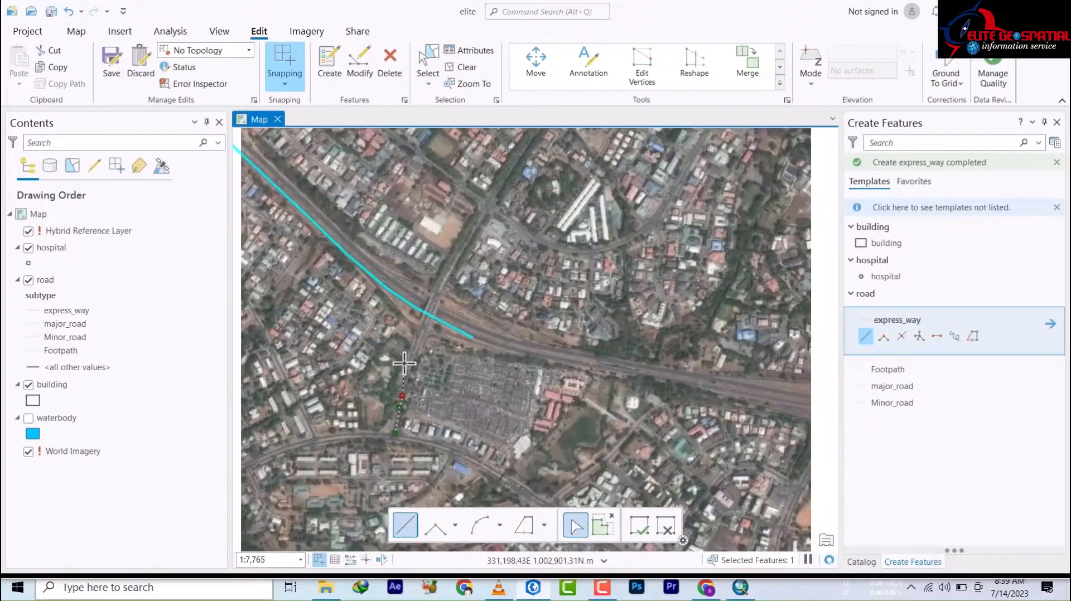
scroll(409, 370, "up", 2)
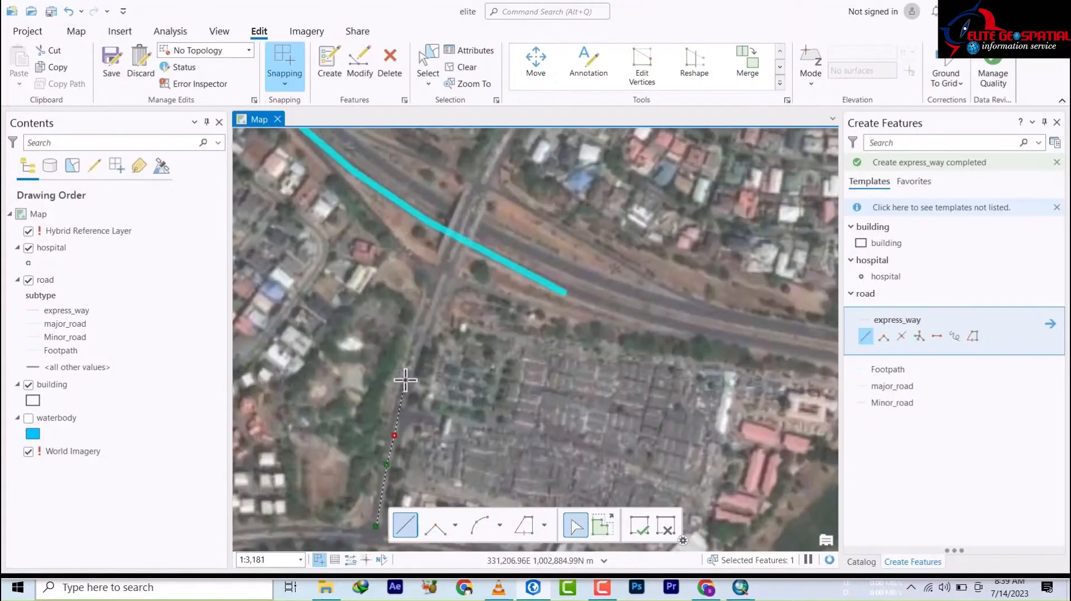
left_click(407, 380)
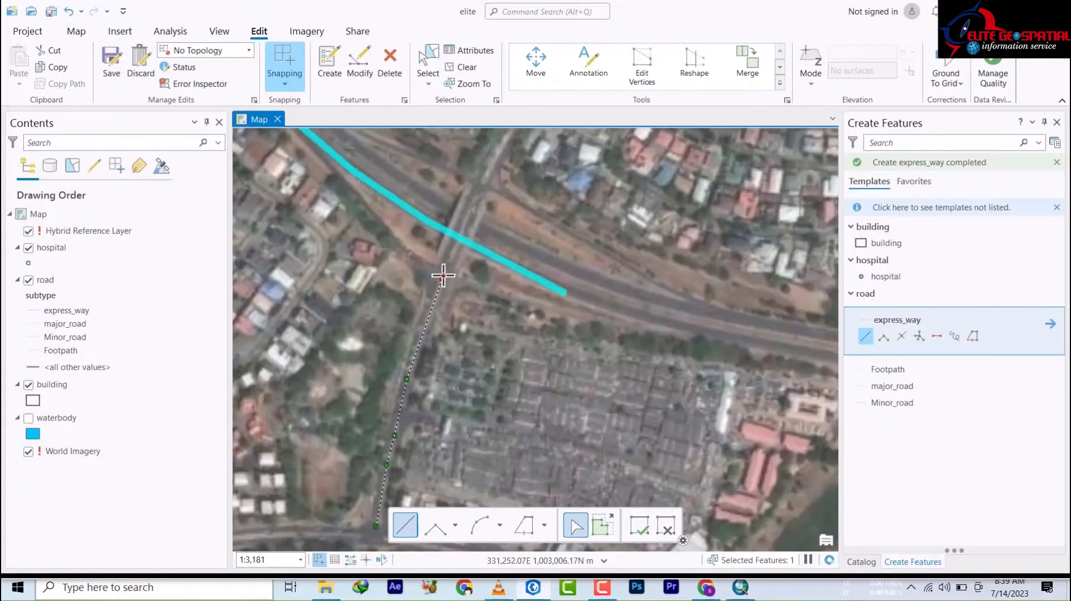
left_click(474, 193)
left_click_drag(479, 209, 431, 336)
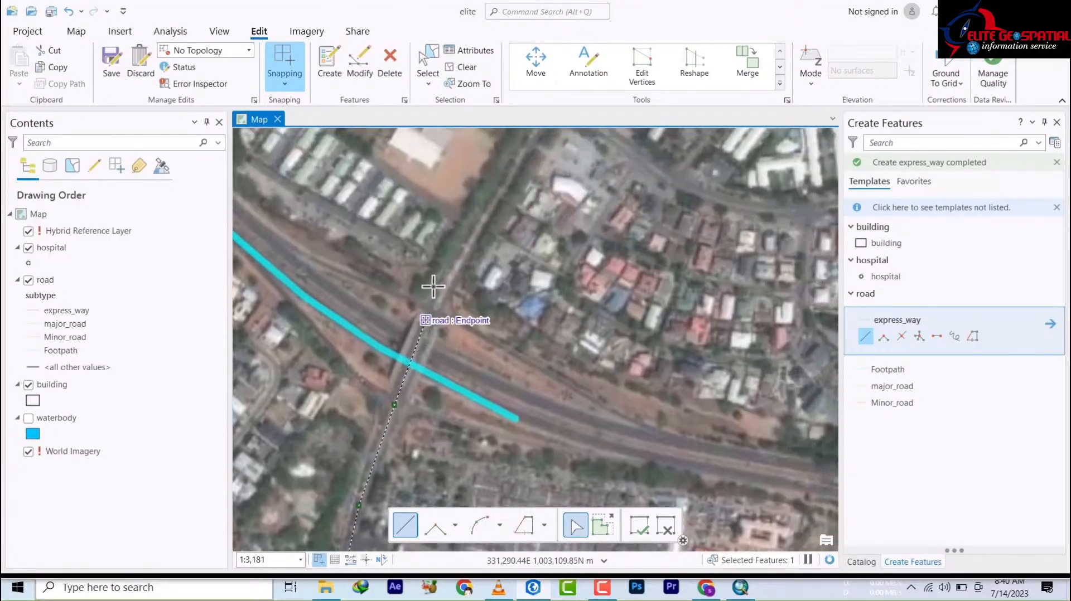
left_click(458, 260)
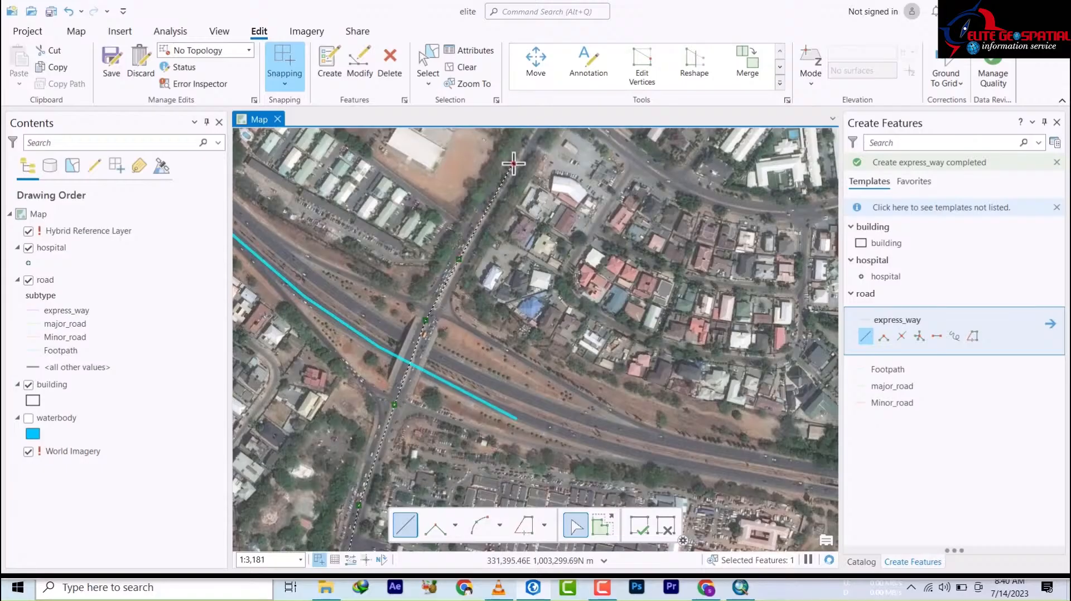
left_click(513, 164)
scroll(513, 163, "down", 2)
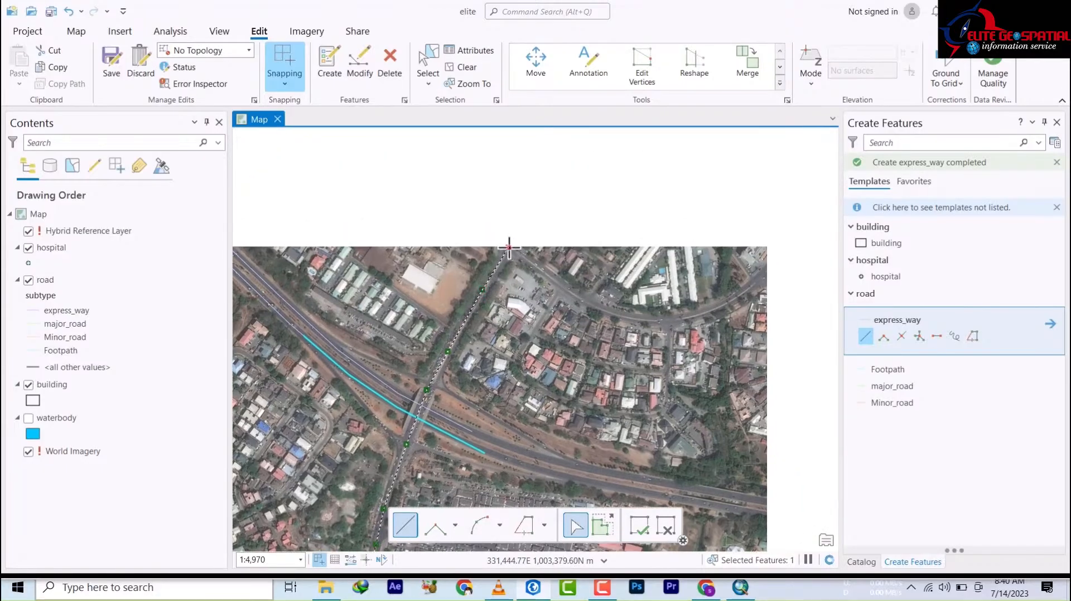
Examine the imagery around the bridge road, the western expressway junction and the area to the south for roads still to trace
scroll(623, 285, "up", 10)
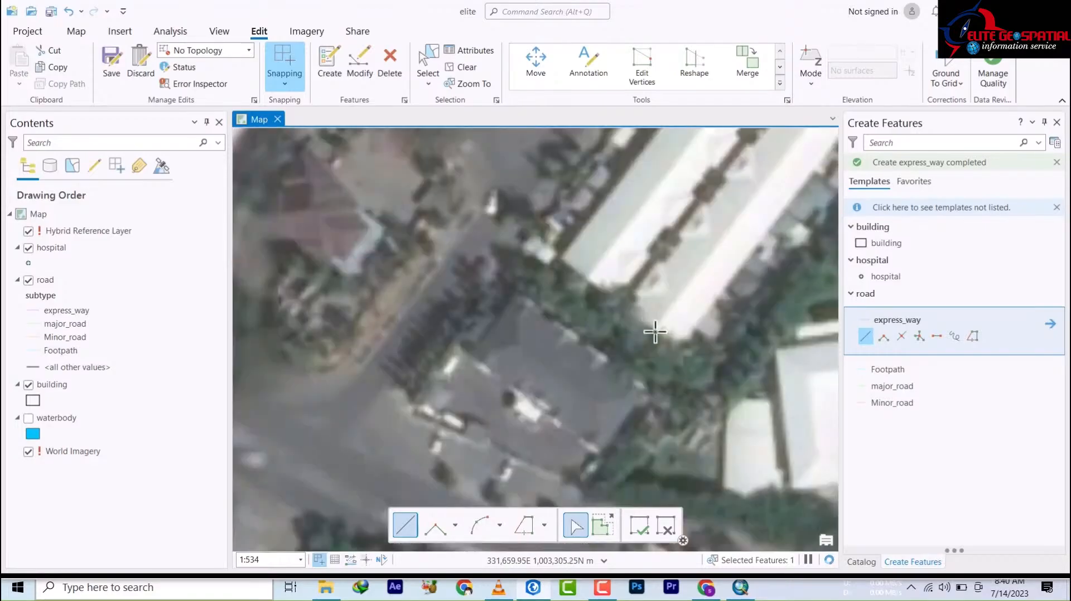
scroll(655, 331, "down", 12)
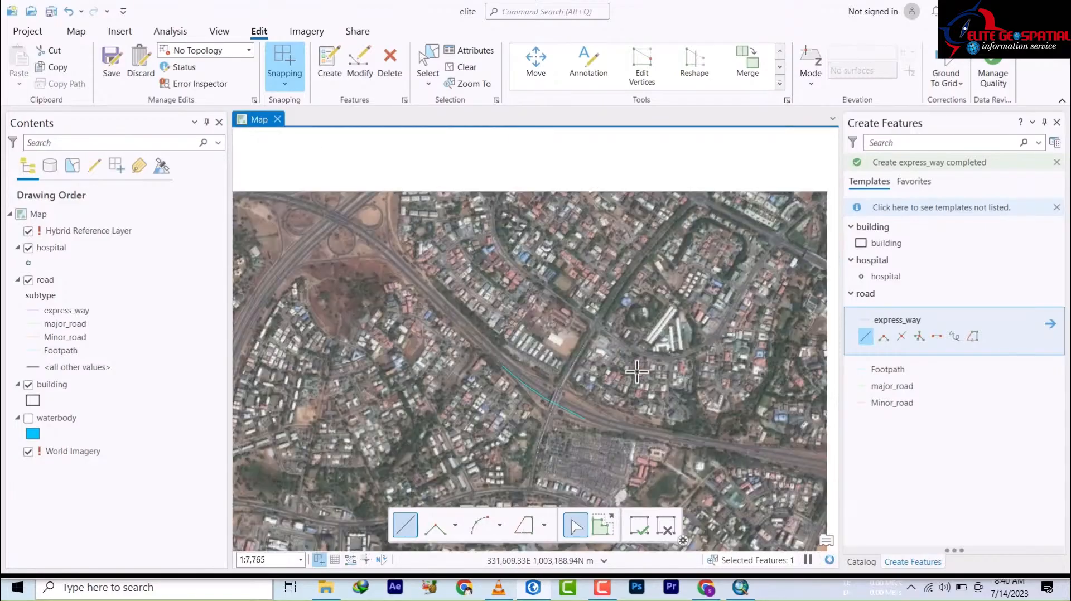
scroll(637, 371, "down", 6)
left_click_drag(520, 398, 583, 288)
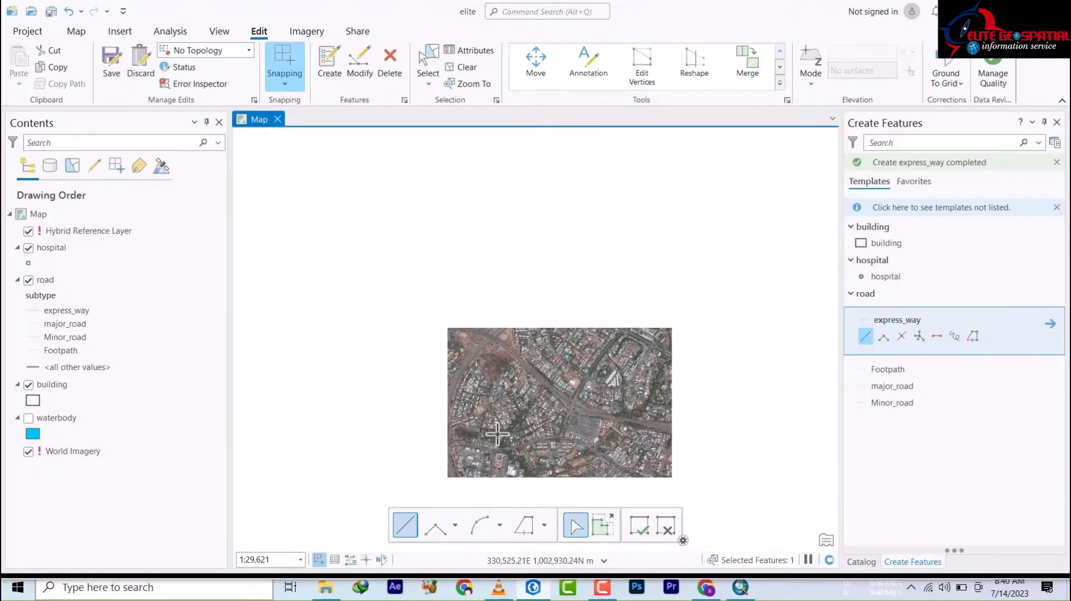
scroll(472, 434, "up", 6)
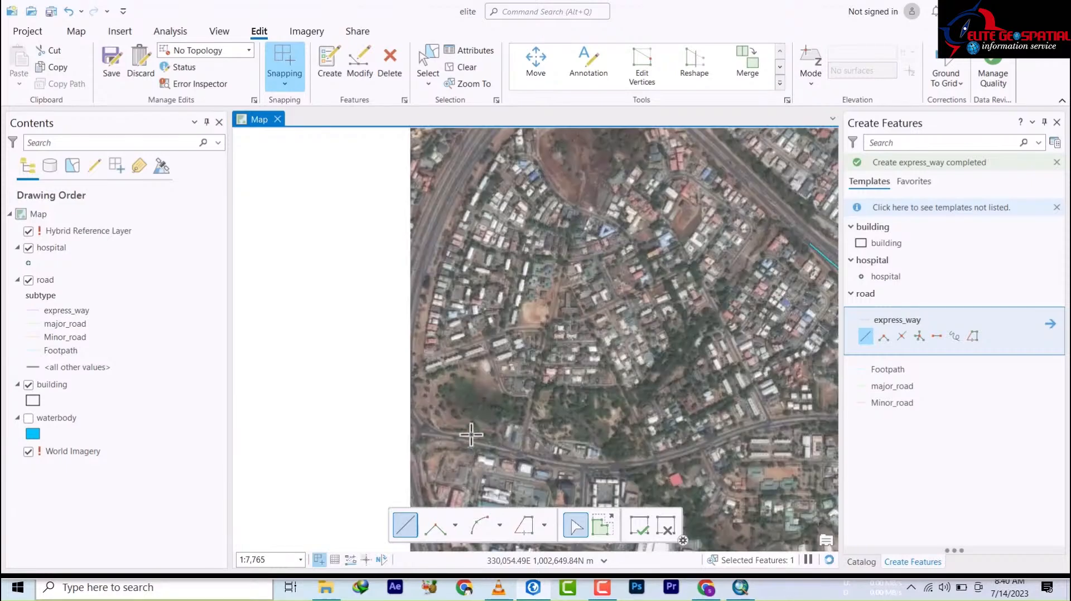
left_click_drag(474, 427, 461, 308)
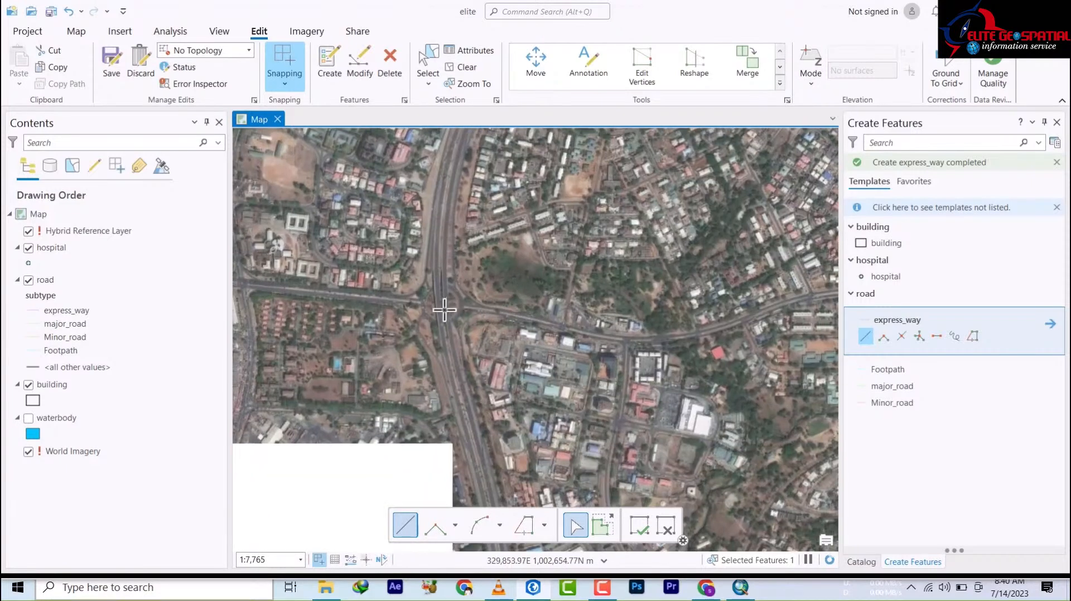
left_click_drag(502, 351, 483, 230)
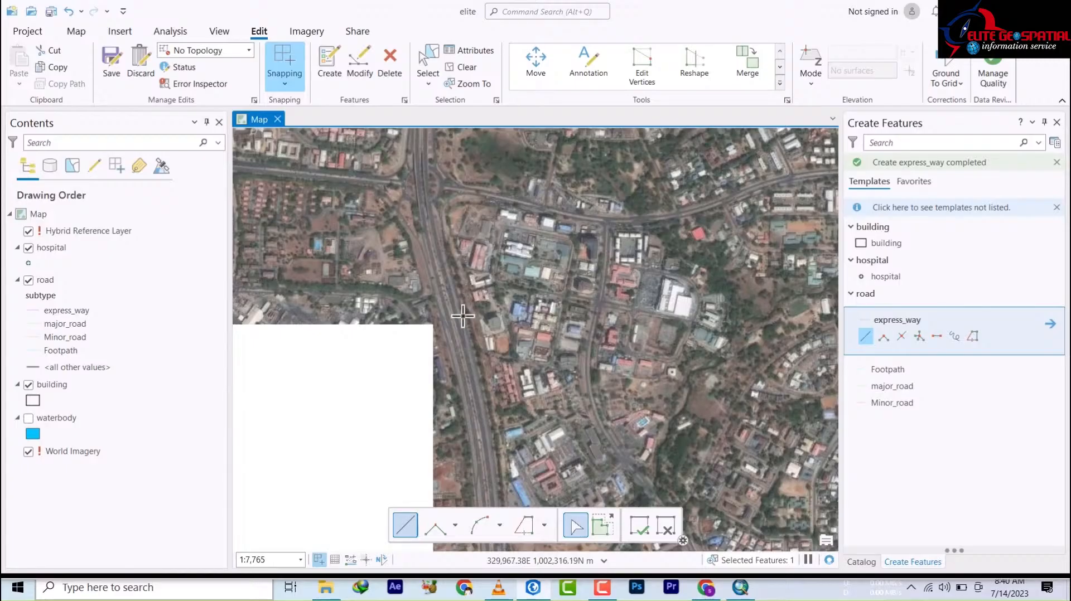
scroll(462, 317, "up", 4)
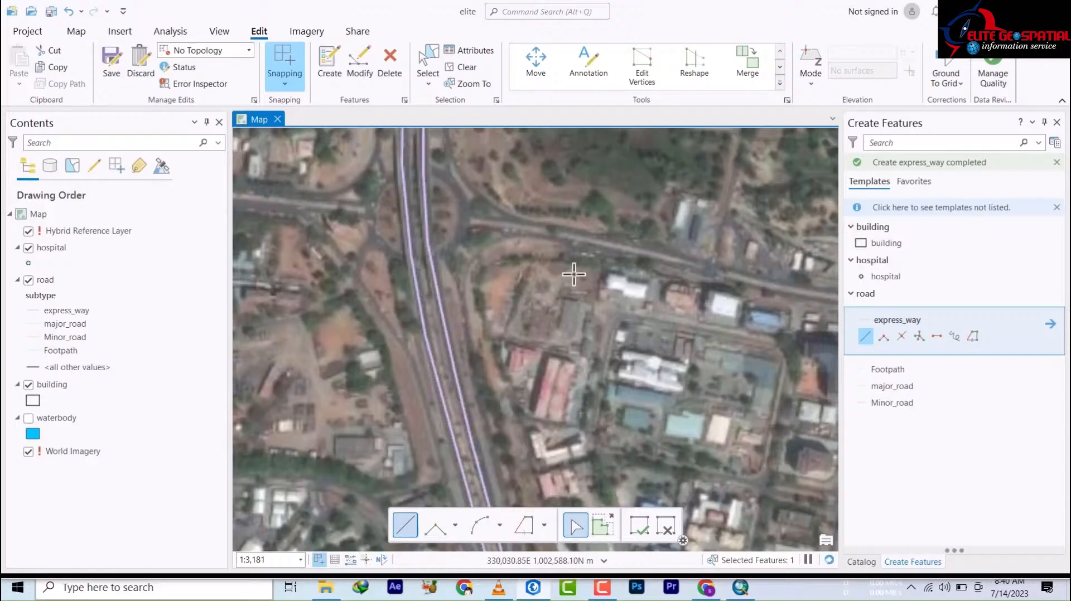
scroll(574, 274, "down", 5)
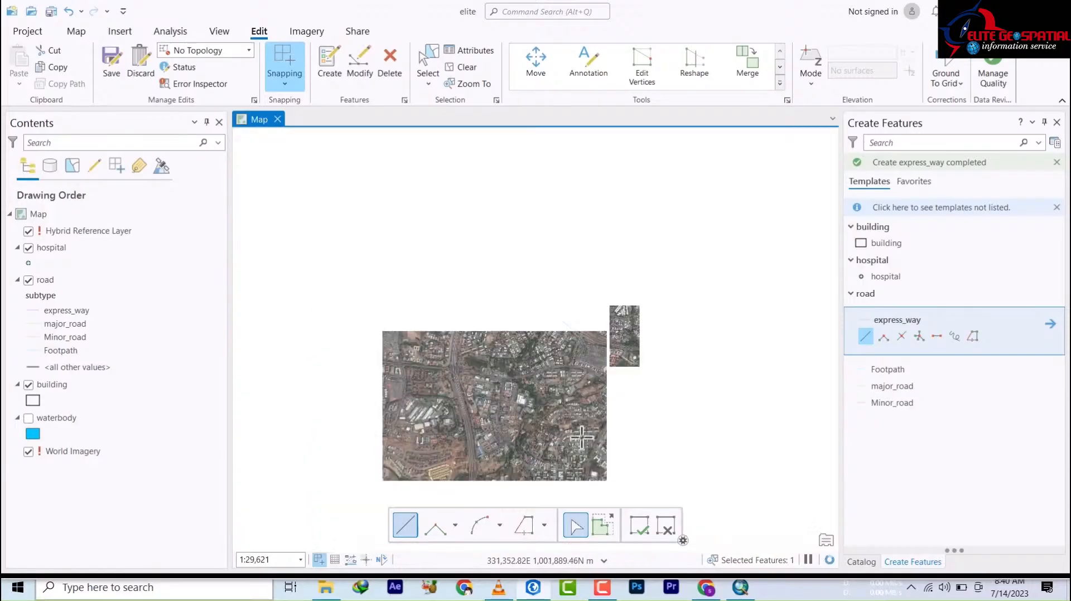
left_click_drag(582, 438, 398, 307)
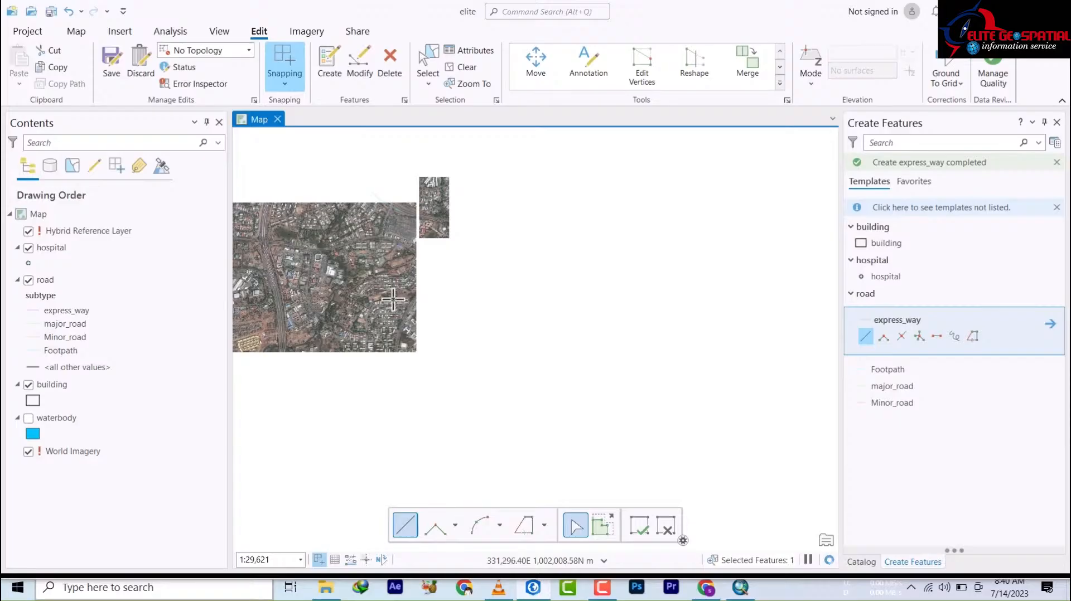
Start an express_way line beside the large white-roofed building in the south and trace it northeast towards the blue-roofed building
scroll(393, 301, "up", 3)
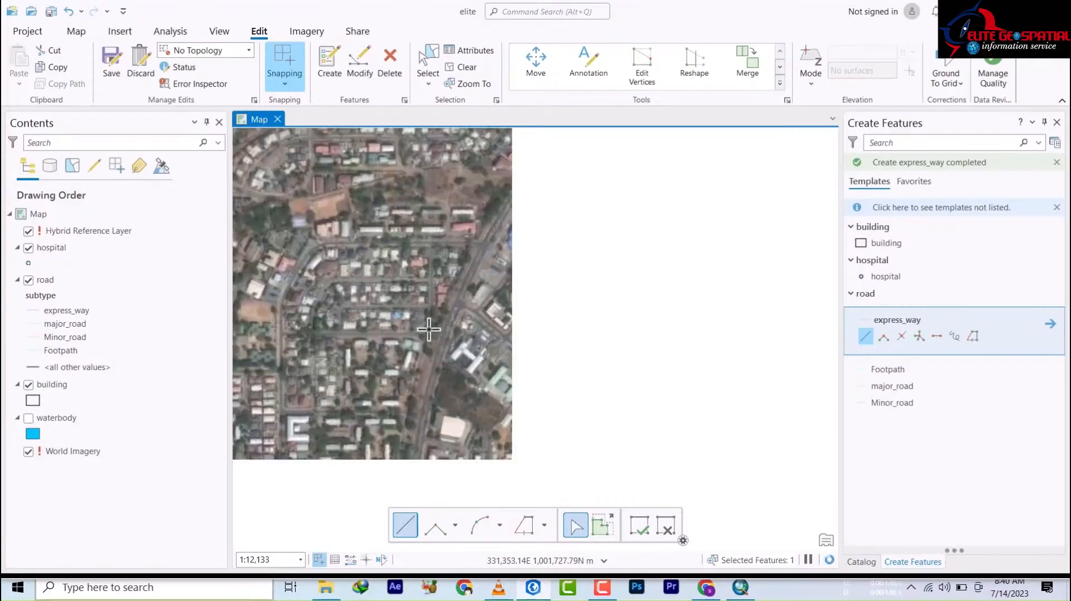
scroll(429, 330, "up", 3)
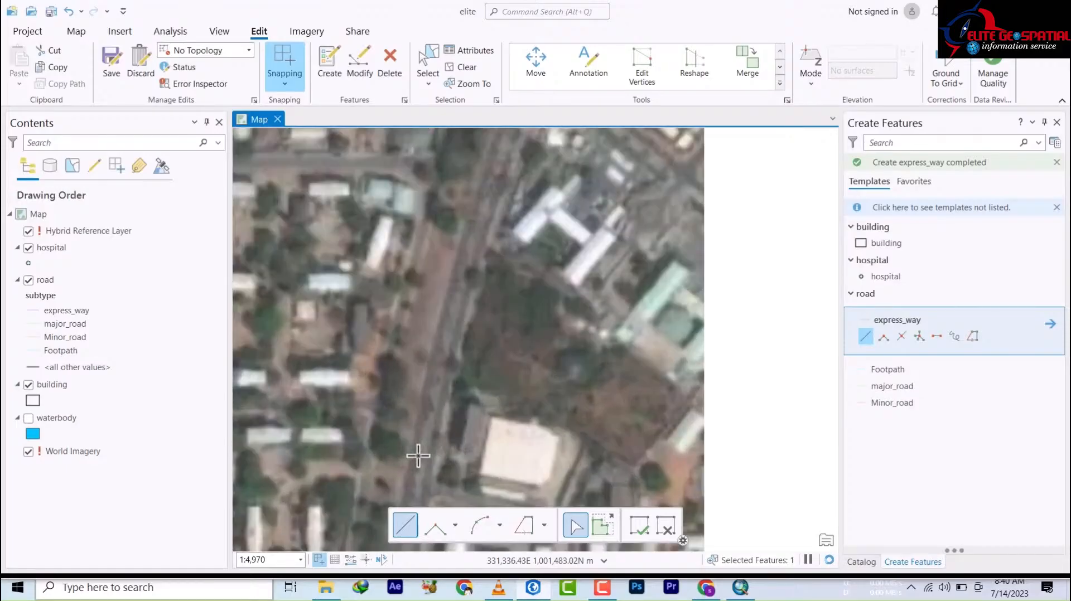
scroll(429, 420, "down", 7)
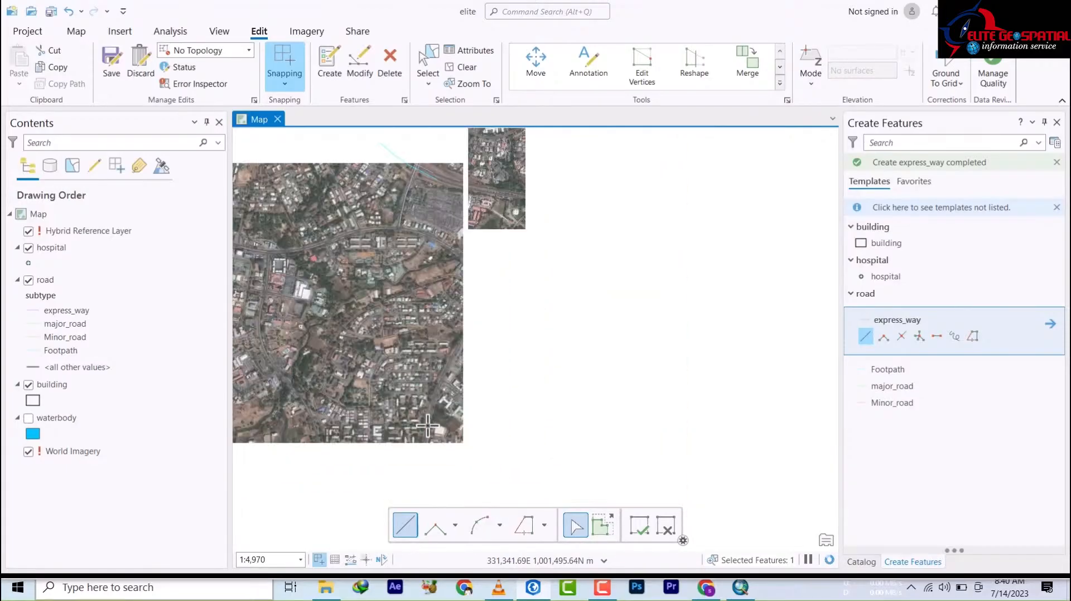
scroll(428, 426, "up", 3)
scroll(428, 426, "up", 2)
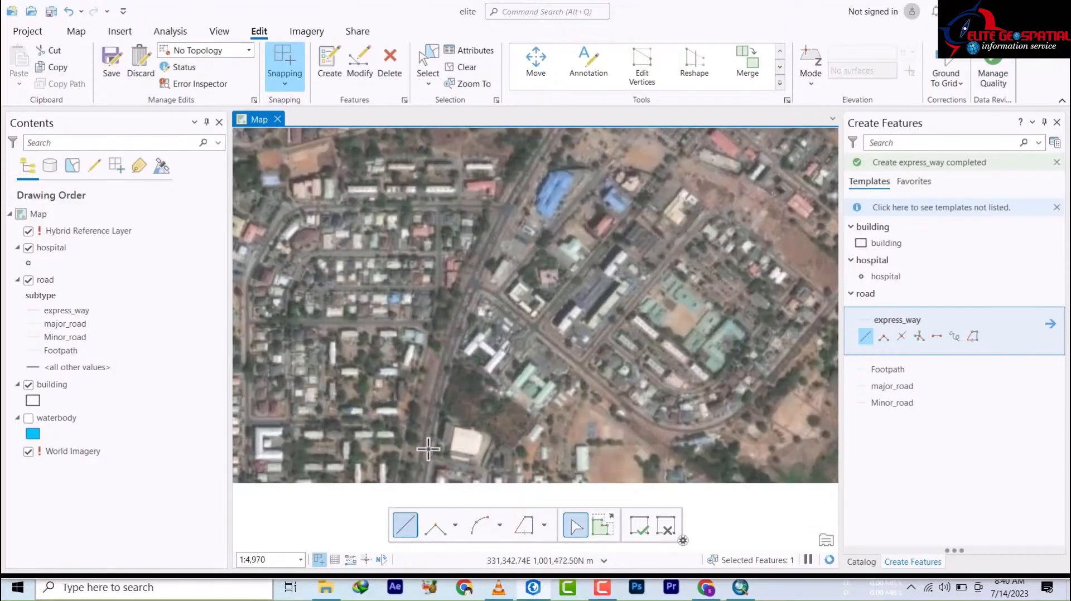
left_click(425, 453)
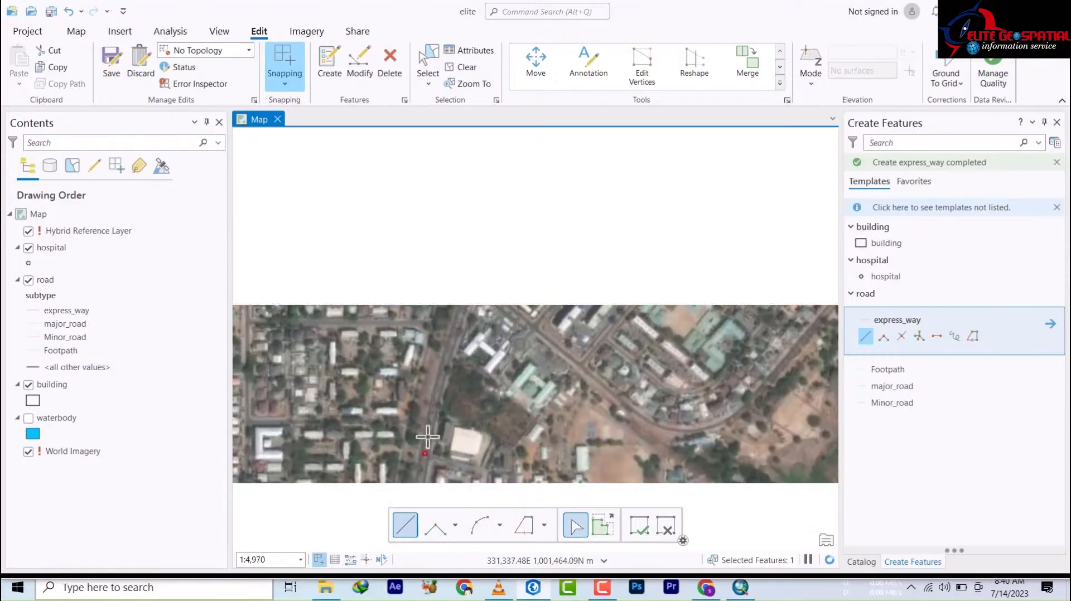
left_click(442, 376)
left_click(457, 329)
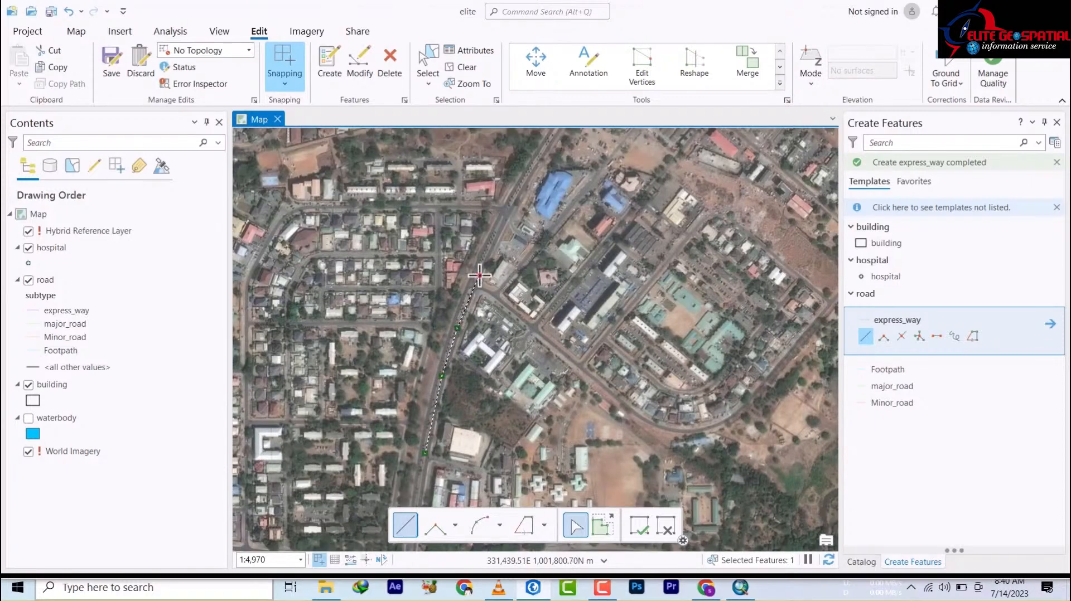
left_click(498, 226)
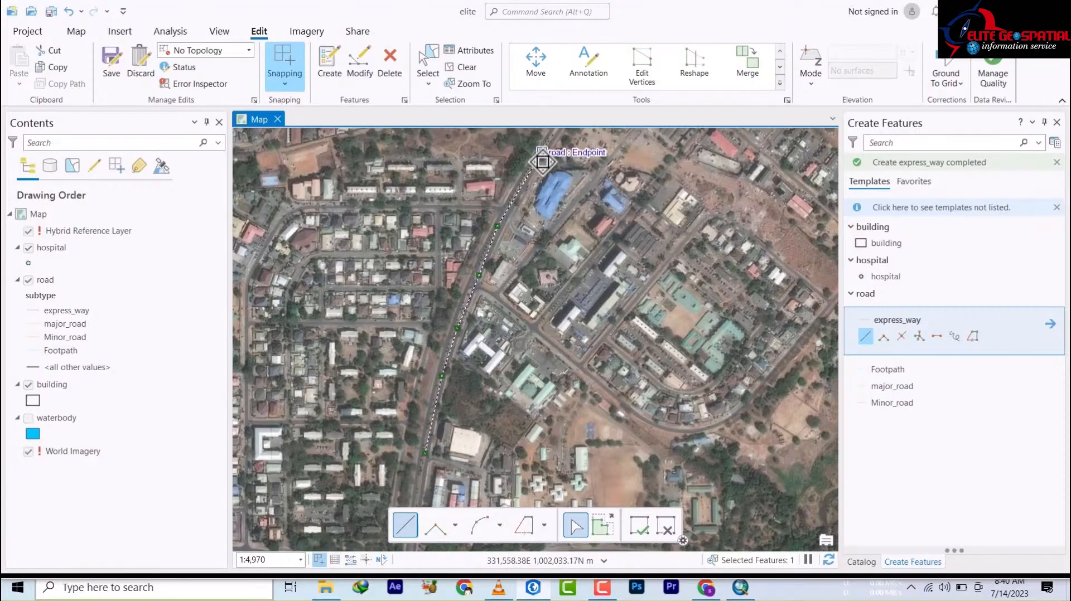
Extend the express_way line northeast past the blue-roofed building and finish it at the junction with the diagonal main road
left_click_drag(545, 205, 501, 270)
left_click_drag(519, 182, 452, 357)
left_click(481, 313)
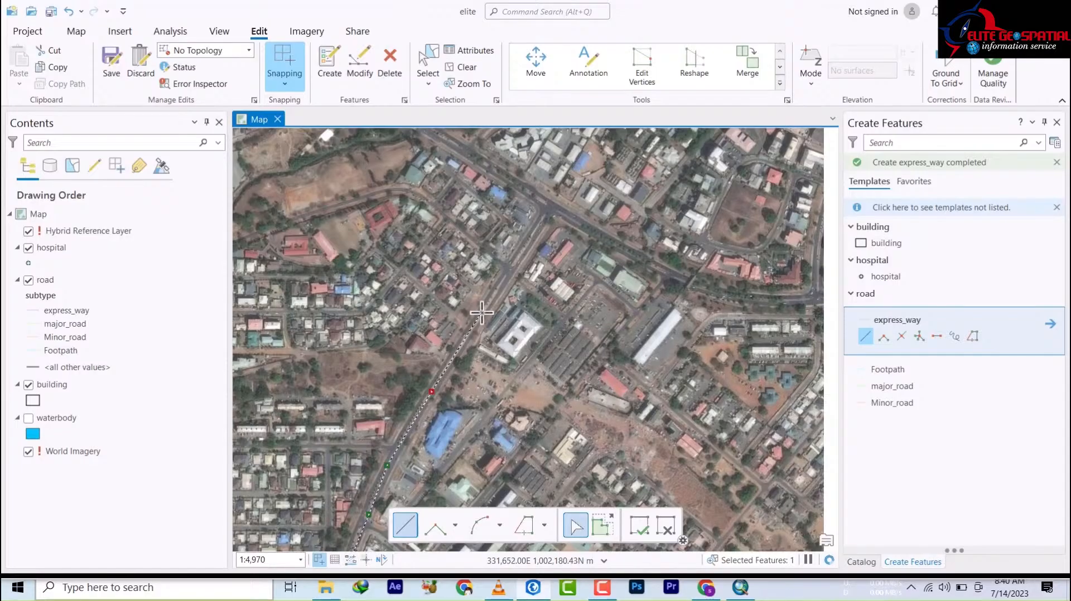
left_click(536, 239)
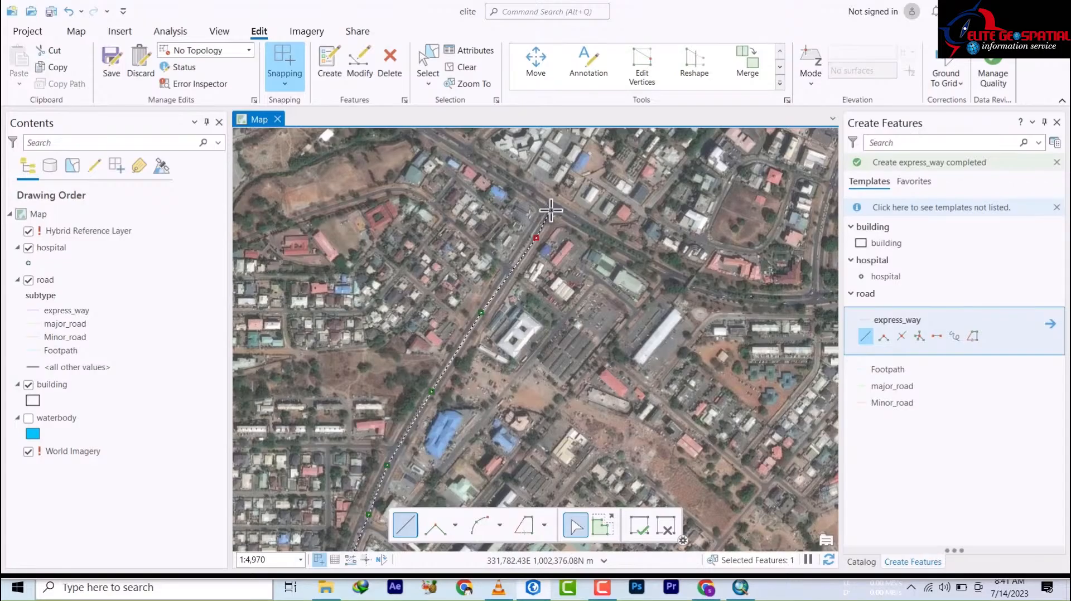
Start an express_way line at the northwestern junction by the blue-roofed building and trace the diagonal main road southeast to the previous line's end
left_click_drag(578, 267, 642, 414)
left_click(385, 211)
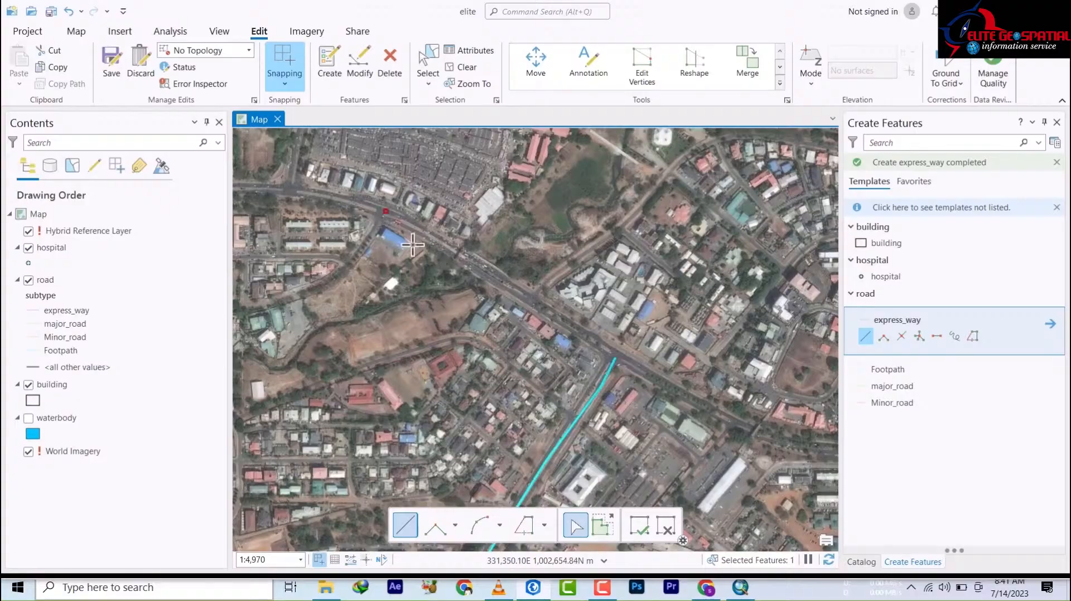
left_click(446, 247)
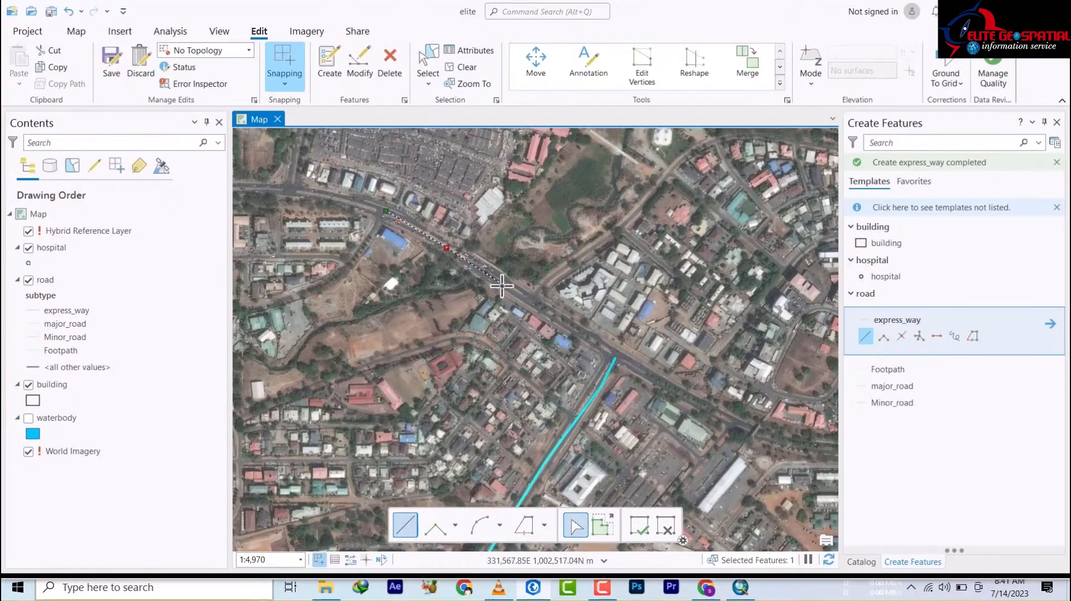
left_click(553, 317)
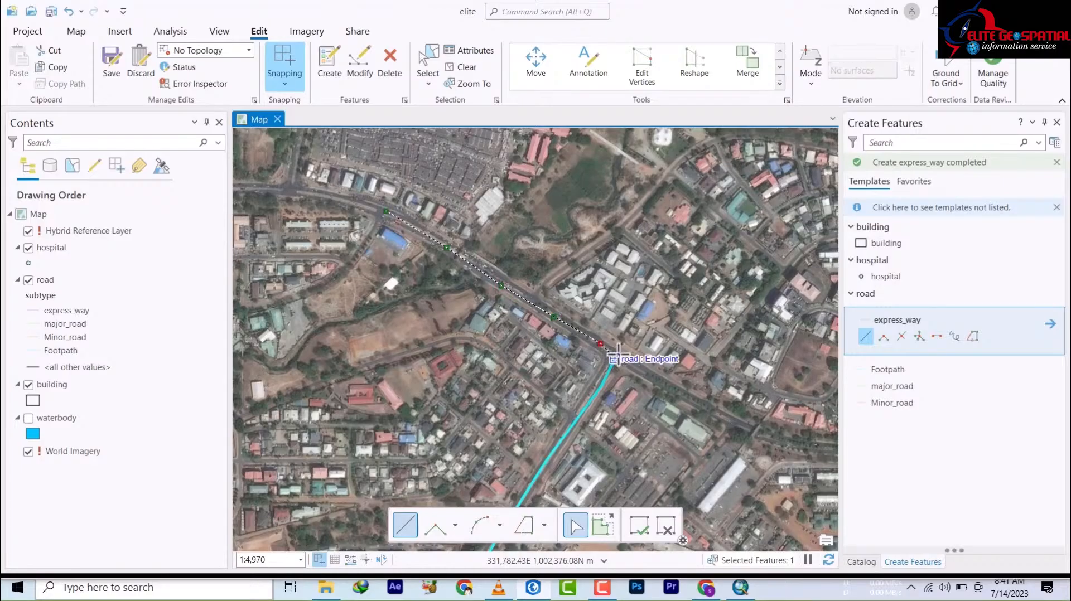
left_click(619, 359)
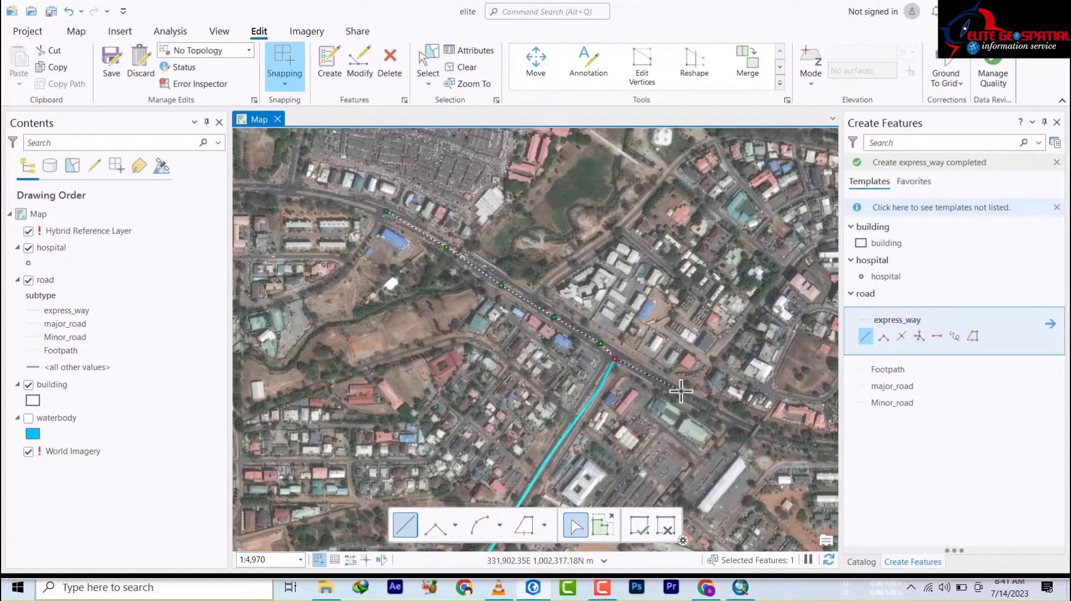
Extend the express_way line southeast and east along the main road, finishing it just beyond the edge of the imagery
mouse_move(684, 398)
left_mouse_down()
mouse_move(311, 339)
mouse_move(497, 407)
left_mouse_up()
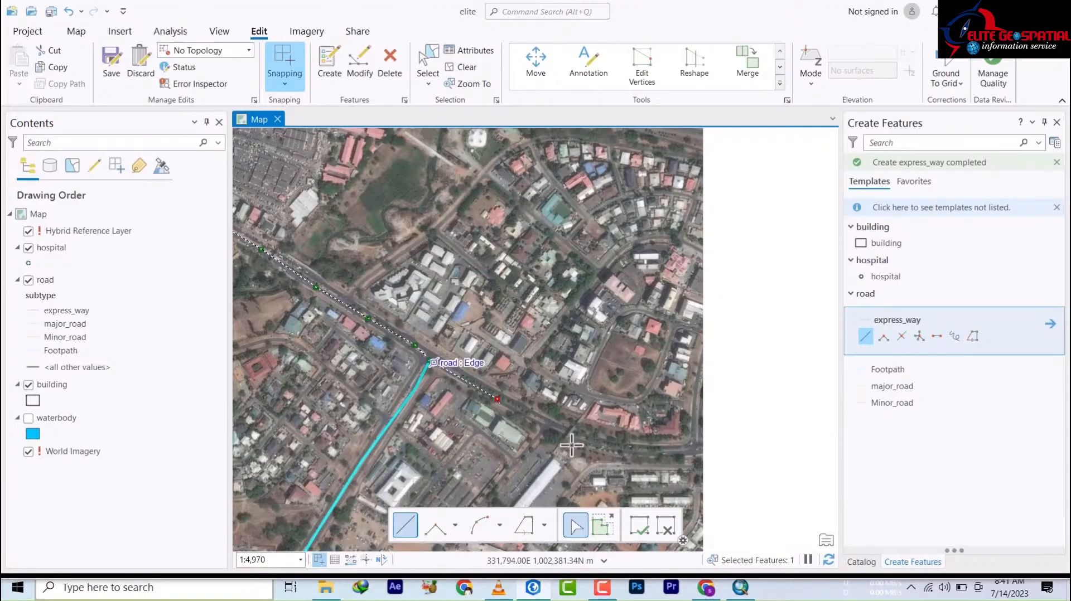
left_click(556, 427)
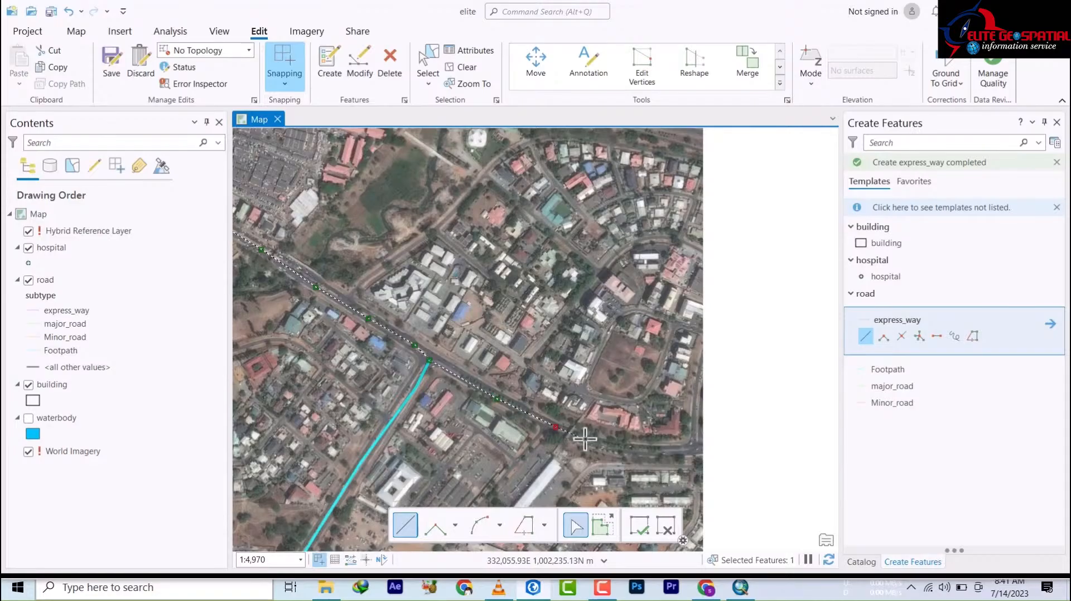
left_click_drag(583, 442, 385, 395)
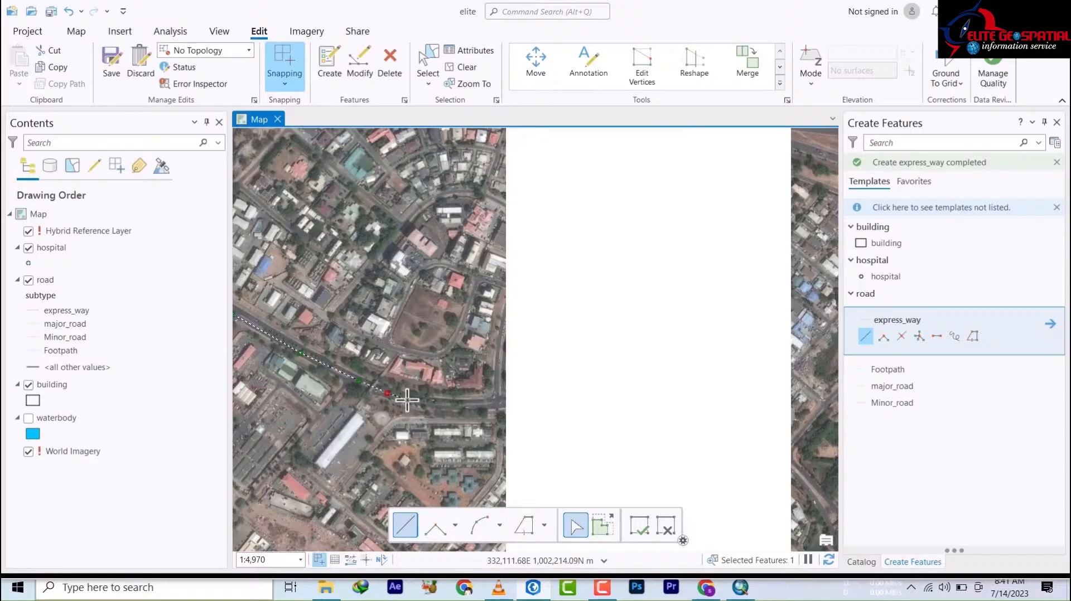
left_click(407, 400)
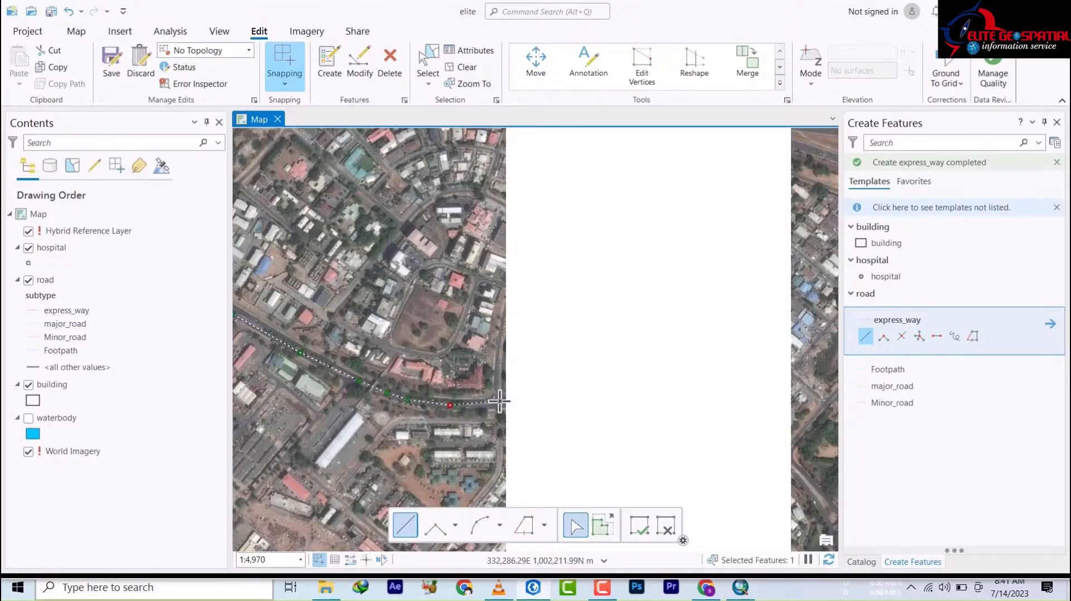
left_click_drag(500, 403, 456, 413)
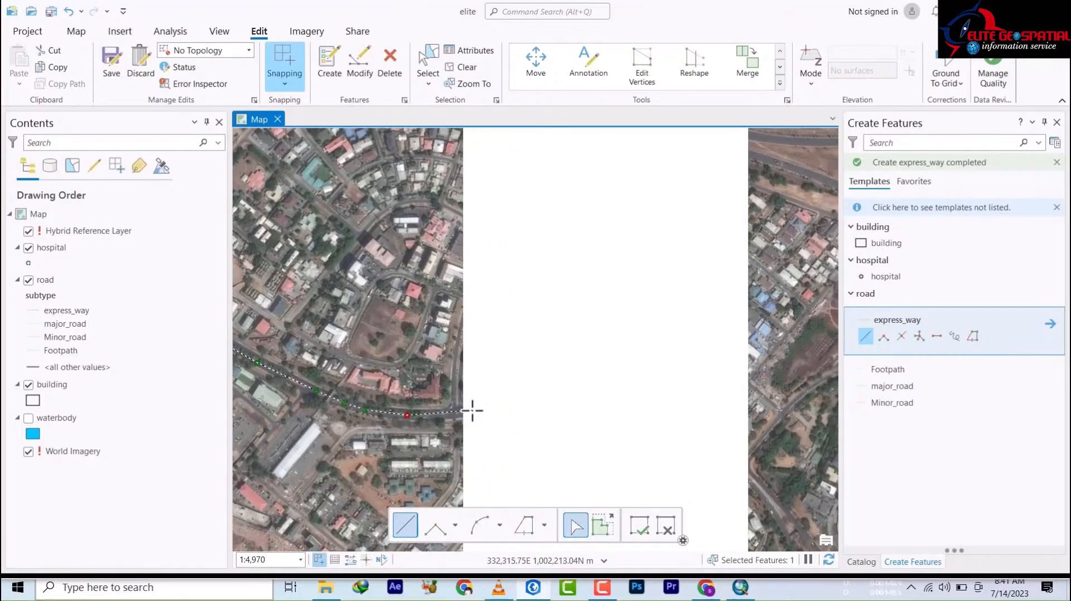
left_click(473, 411)
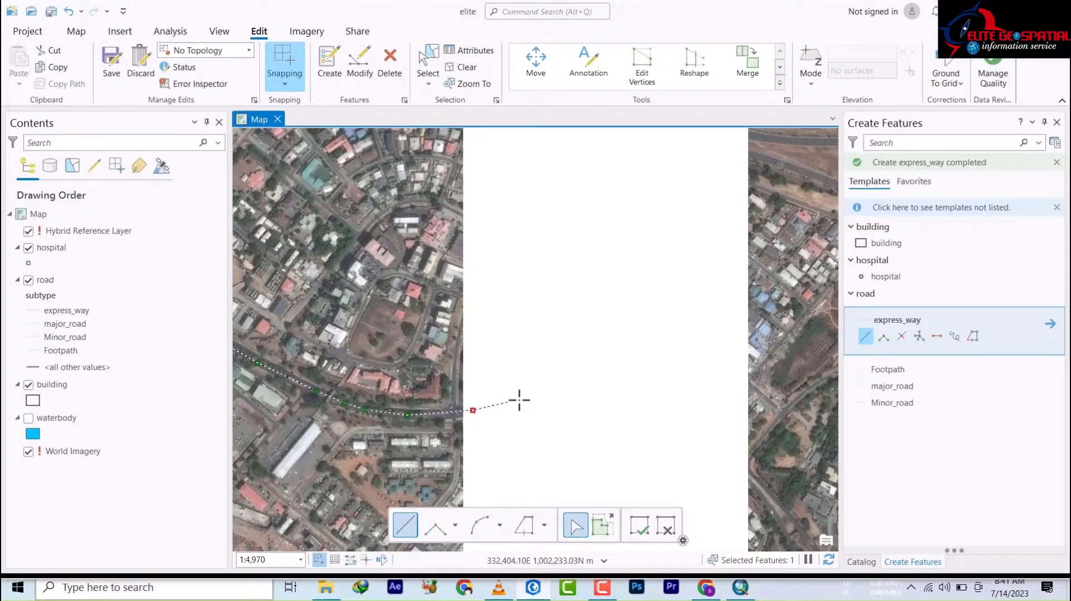
Start an express_way line on the diagonal main road and trace the side road northeast past the white-roofed buildings and the pond
left_click_drag(414, 291, 544, 296)
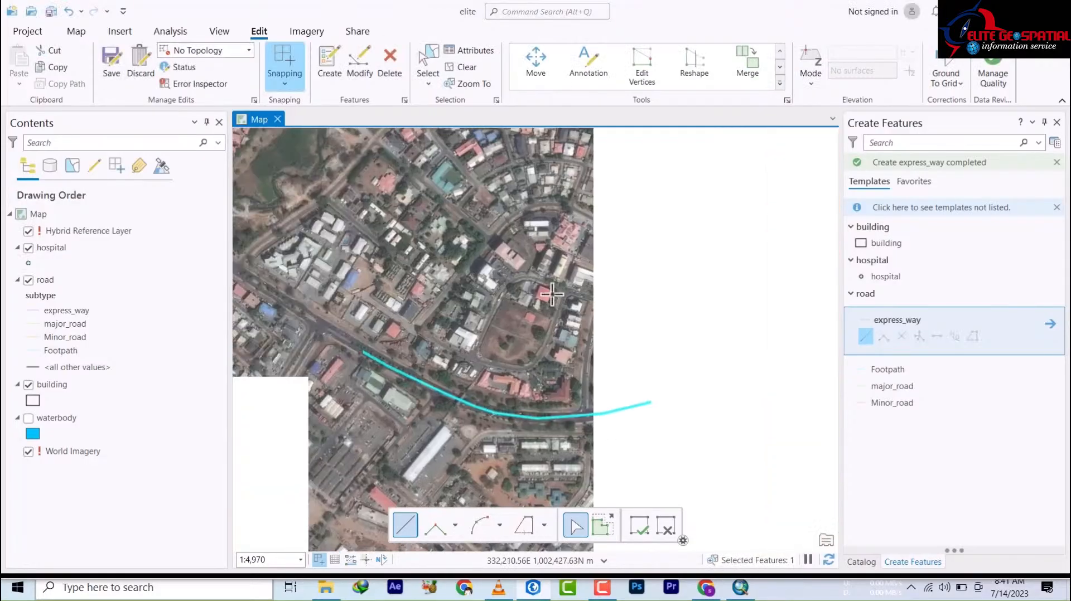
left_click_drag(377, 416, 721, 416)
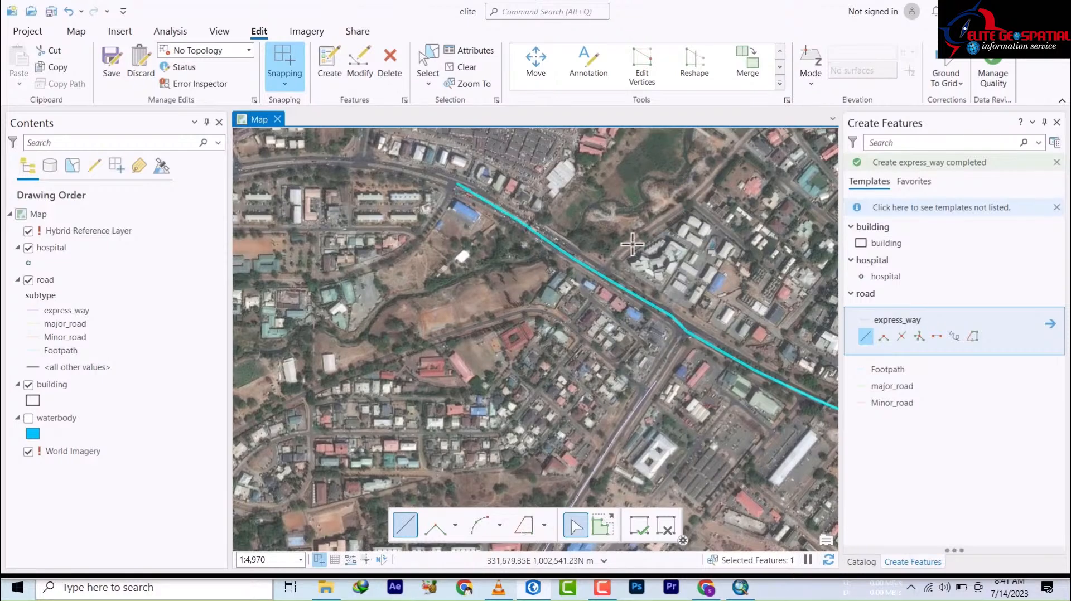
left_click(596, 272)
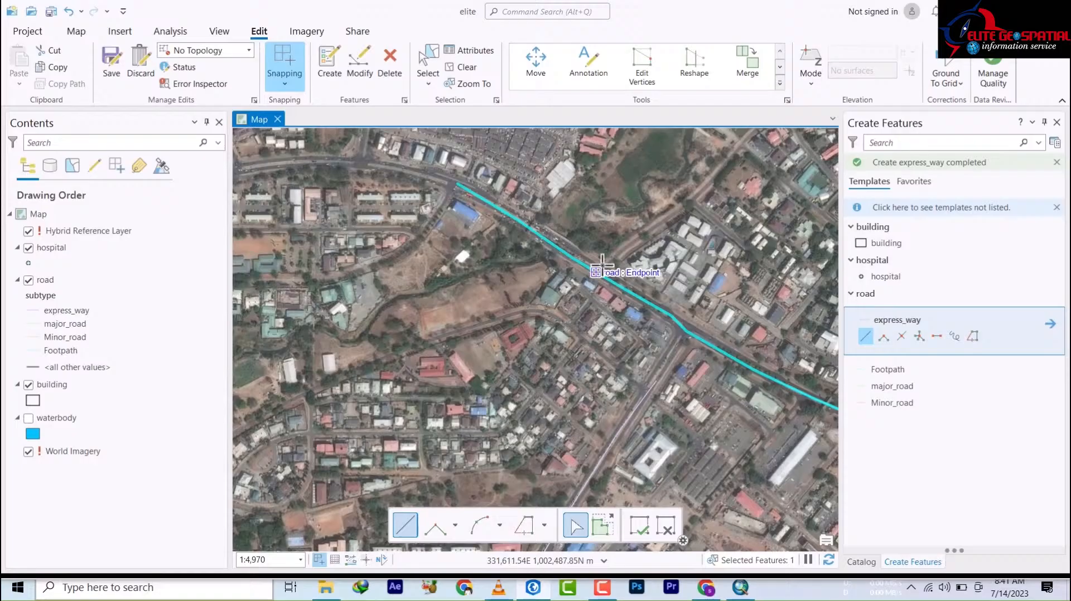
left_click(613, 258)
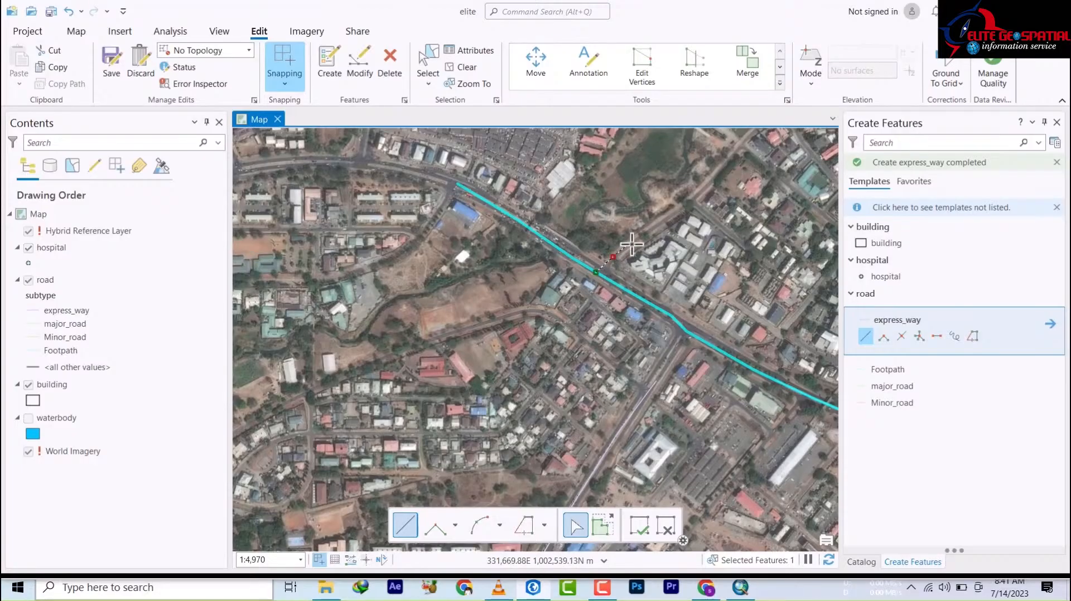
left_click(631, 243)
left_click(670, 215)
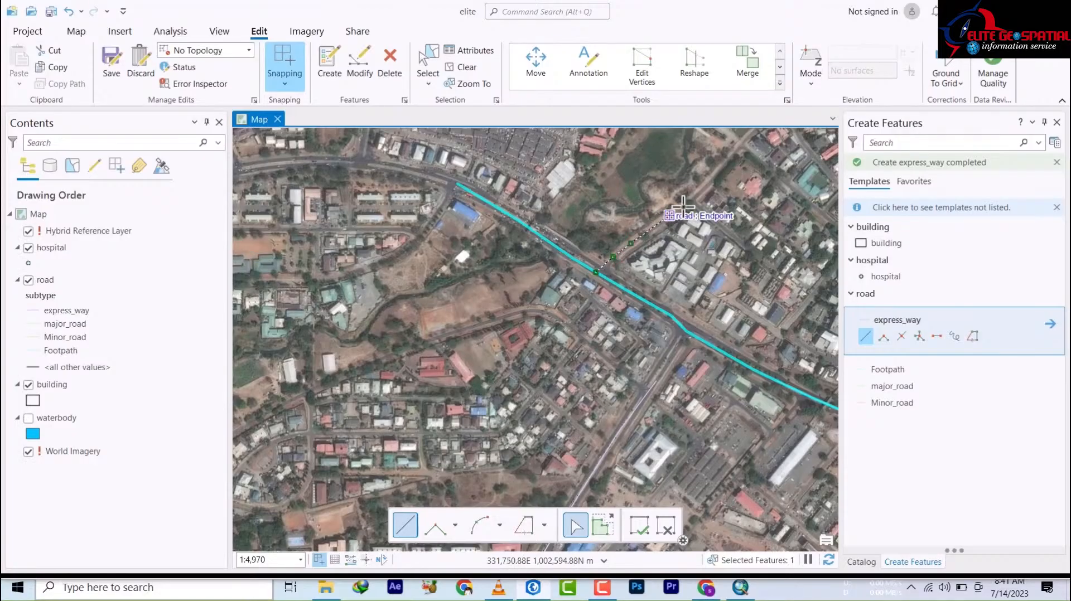
left_click(694, 201)
left_click(721, 170)
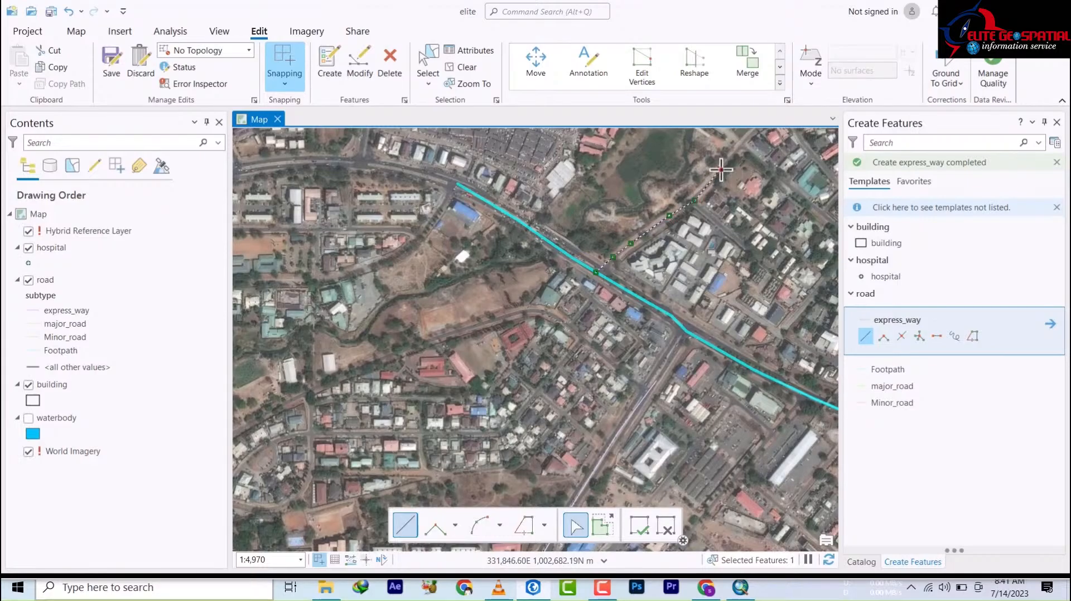
Extend the express_way line northeast and east around the northern side of the housing estate, finishing it near the imagery edge
mouse_move(710, 218)
left_mouse_down()
mouse_move(634, 310)
mouse_move(516, 384)
left_mouse_up()
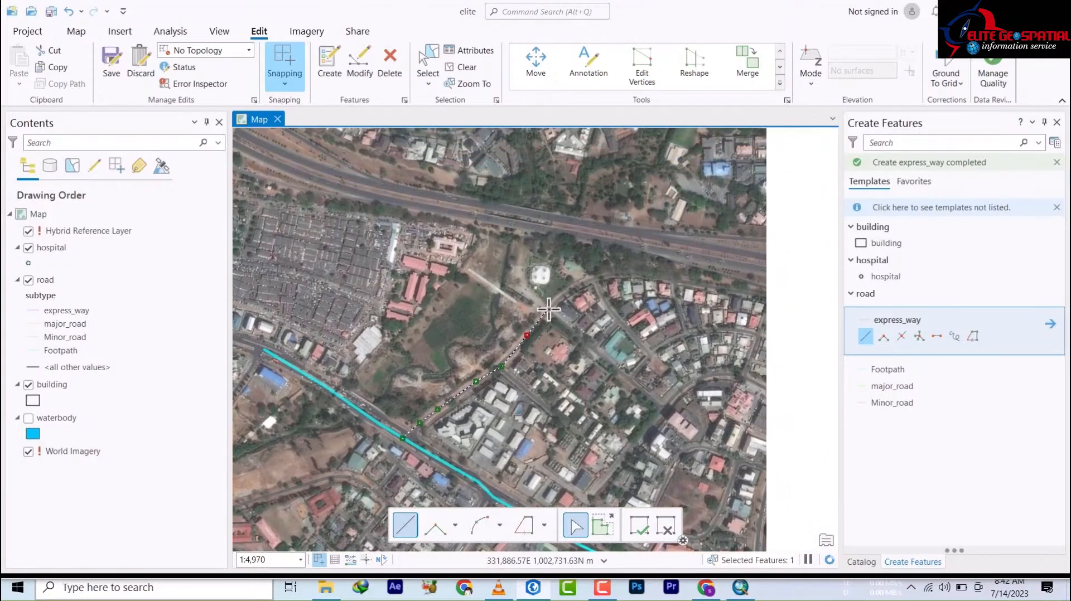
left_click(569, 289)
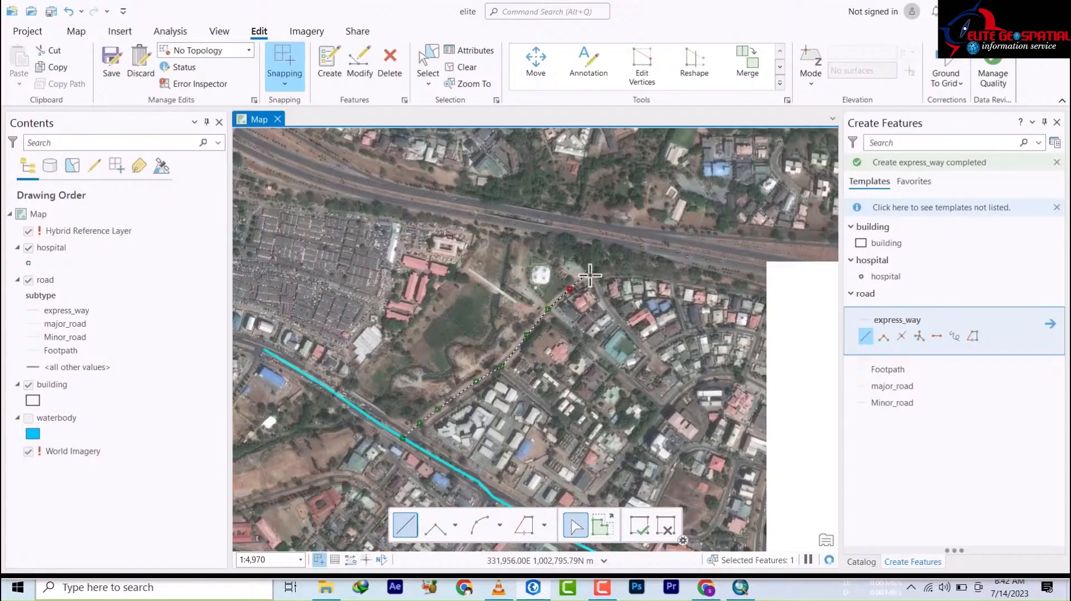
left_click(593, 279)
left_click(625, 274)
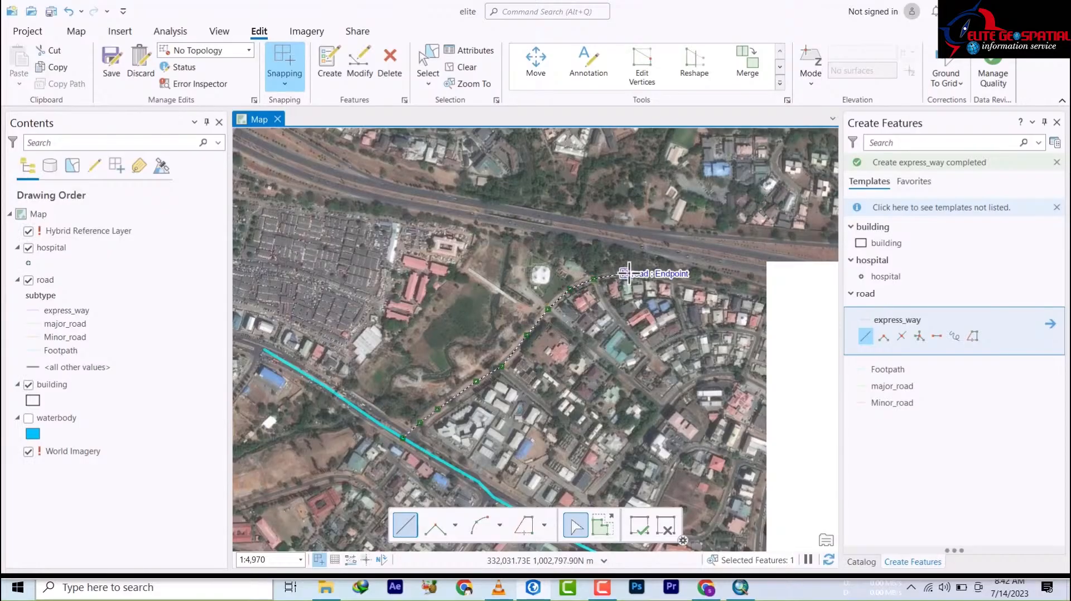
left_click(666, 277)
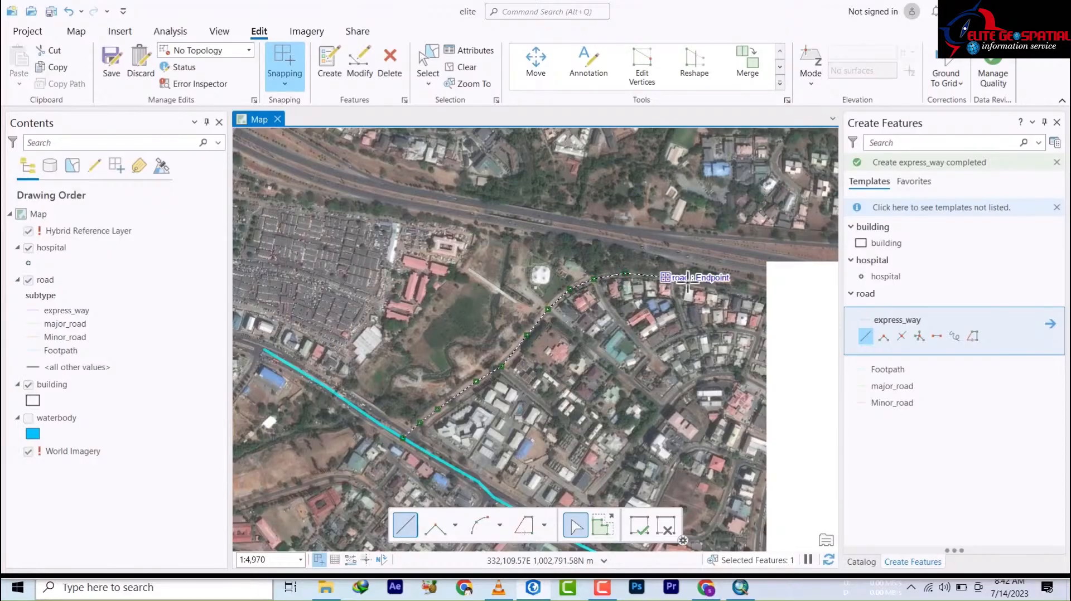
left_click(723, 289)
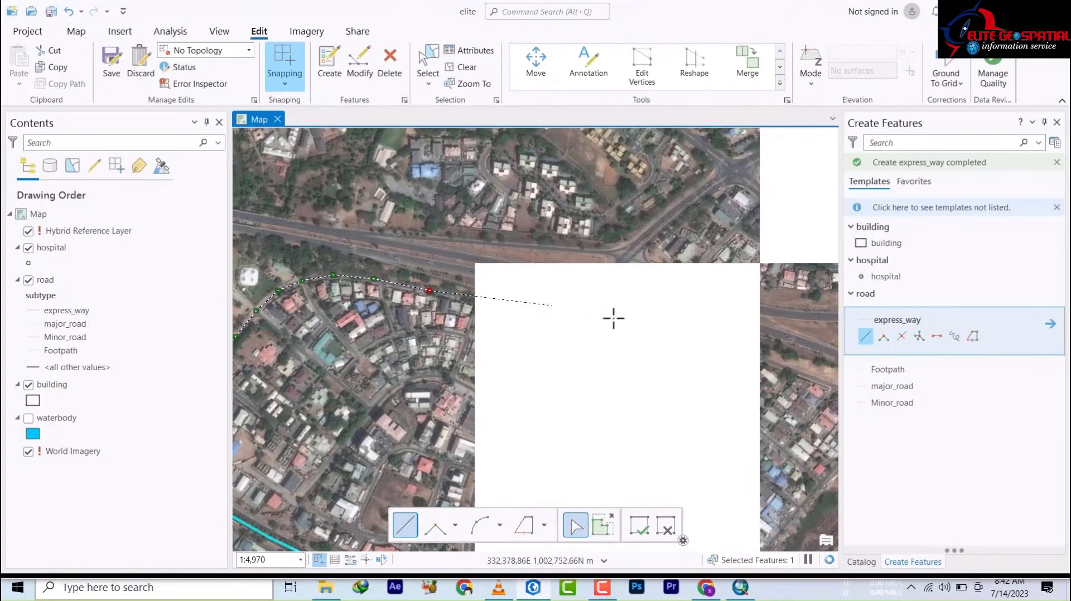
double_click(454, 292)
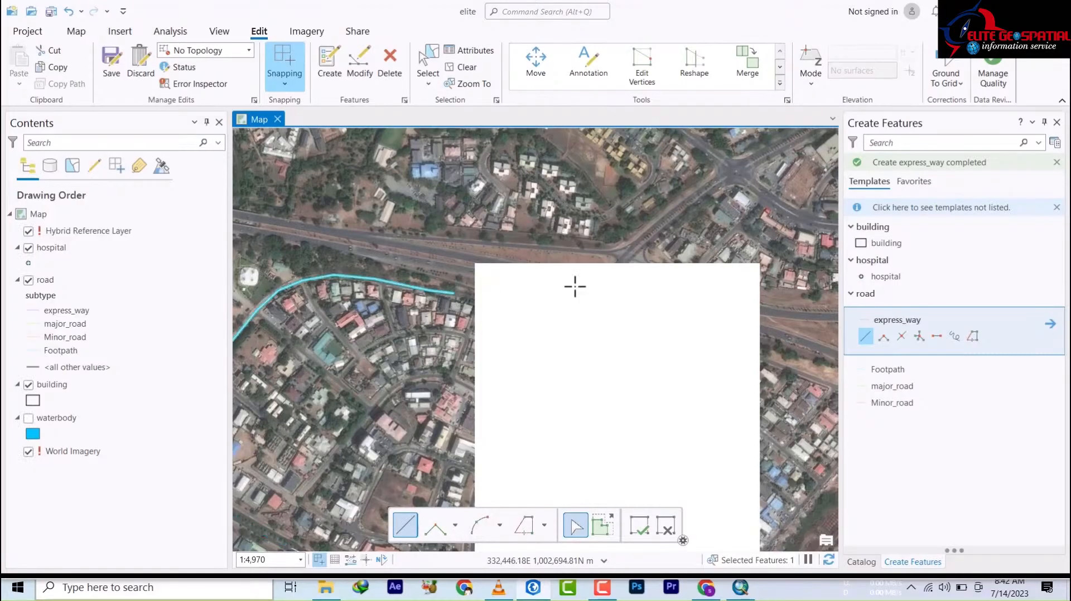
Trace an express_way line from the southern road northwest through the housing area, then west past the bare field and finish it
left_click_drag(399, 341, 692, 256)
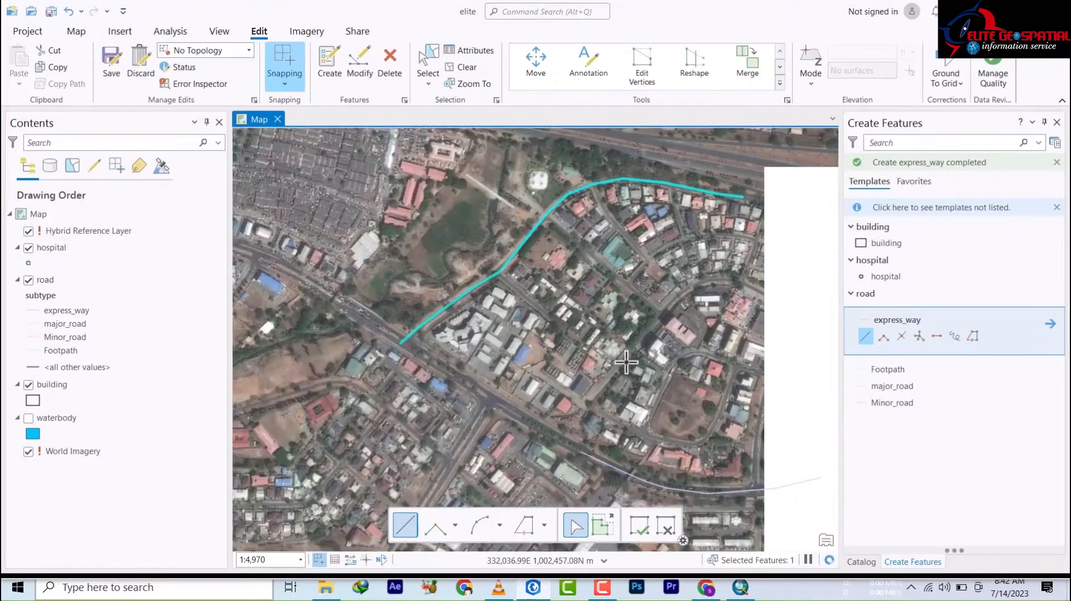
left_click_drag(628, 361, 529, 365)
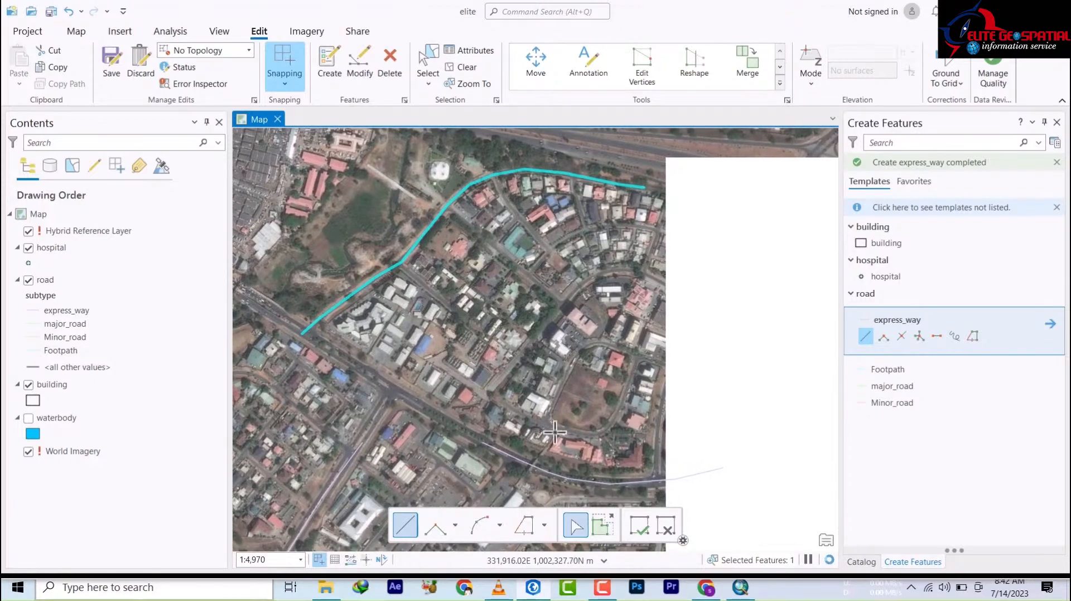
left_click_drag(554, 429, 657, 298)
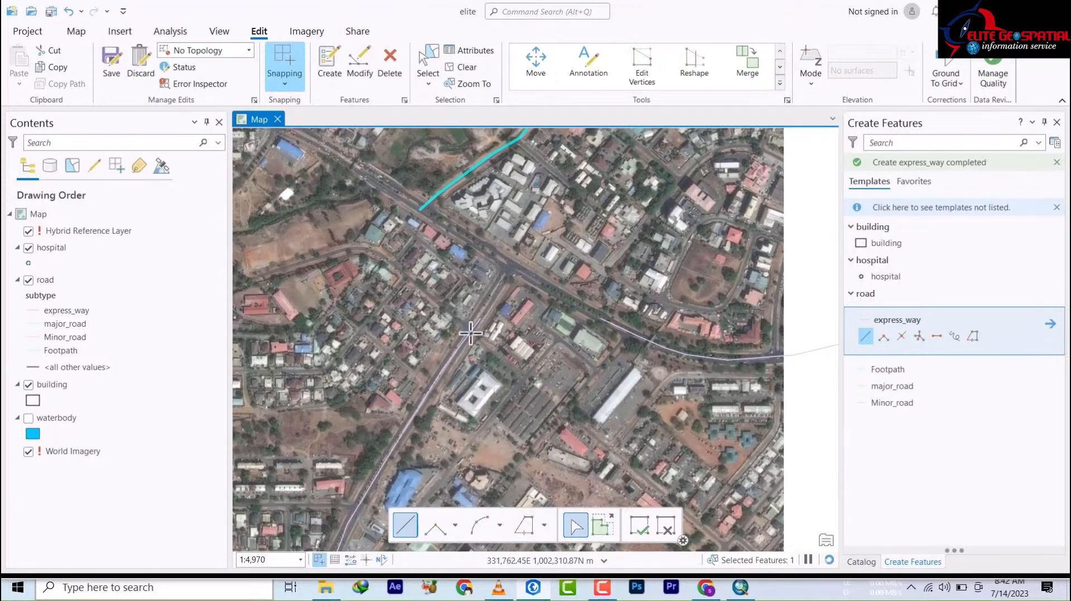
left_click_drag(468, 308, 506, 338)
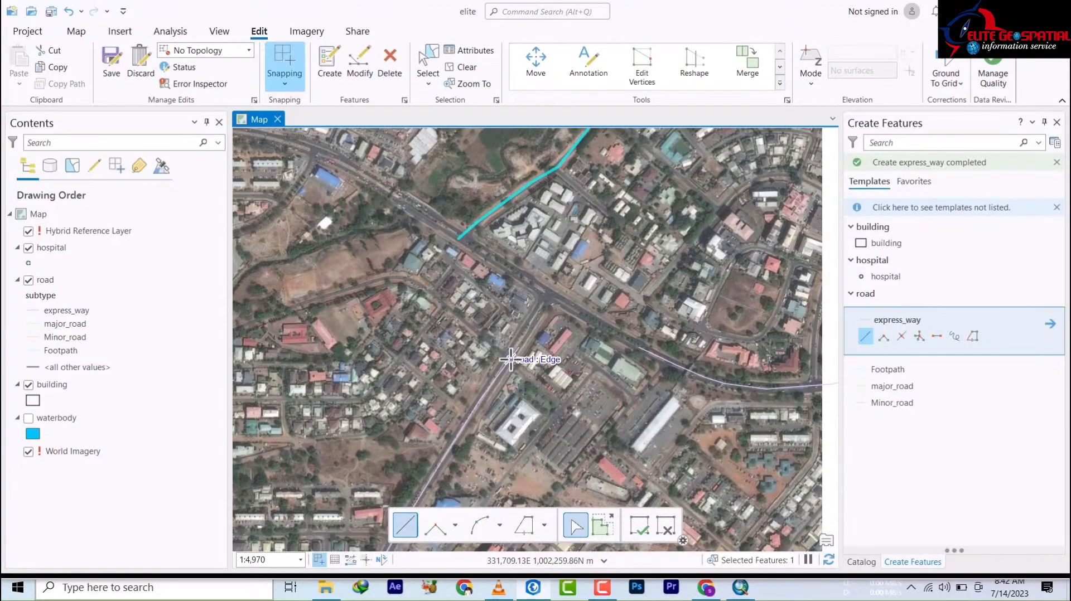
left_click(510, 360)
left_click(486, 339)
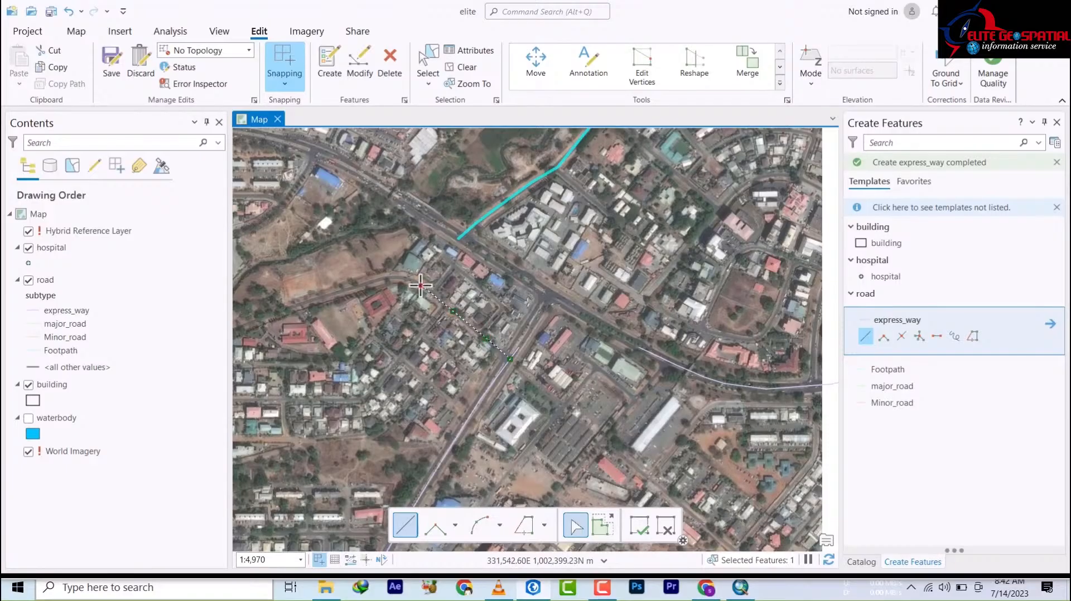
left_click(400, 275)
left_click(377, 278)
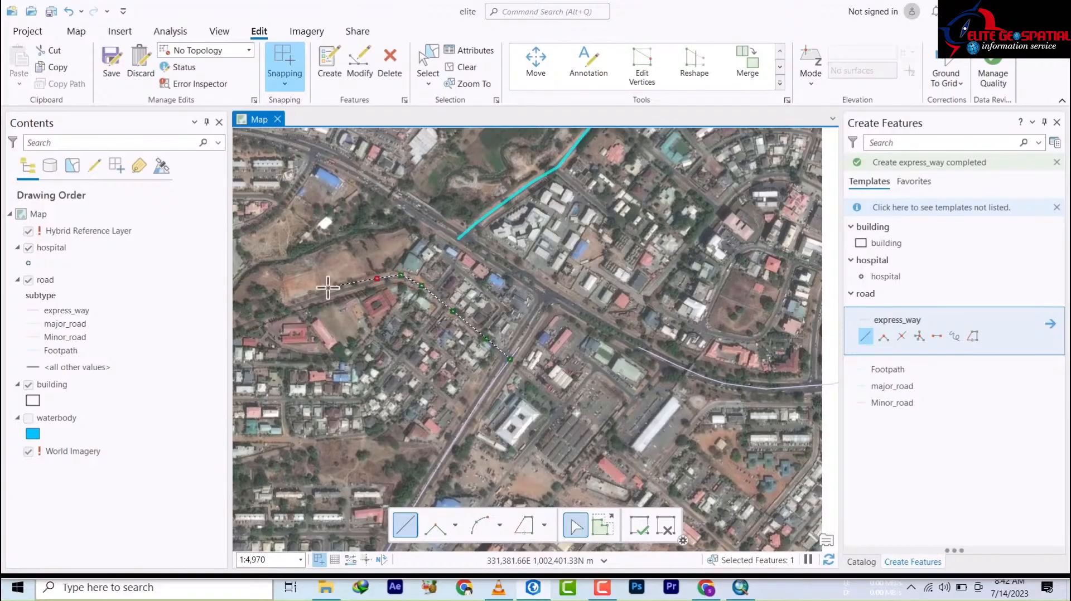
left_click(322, 297)
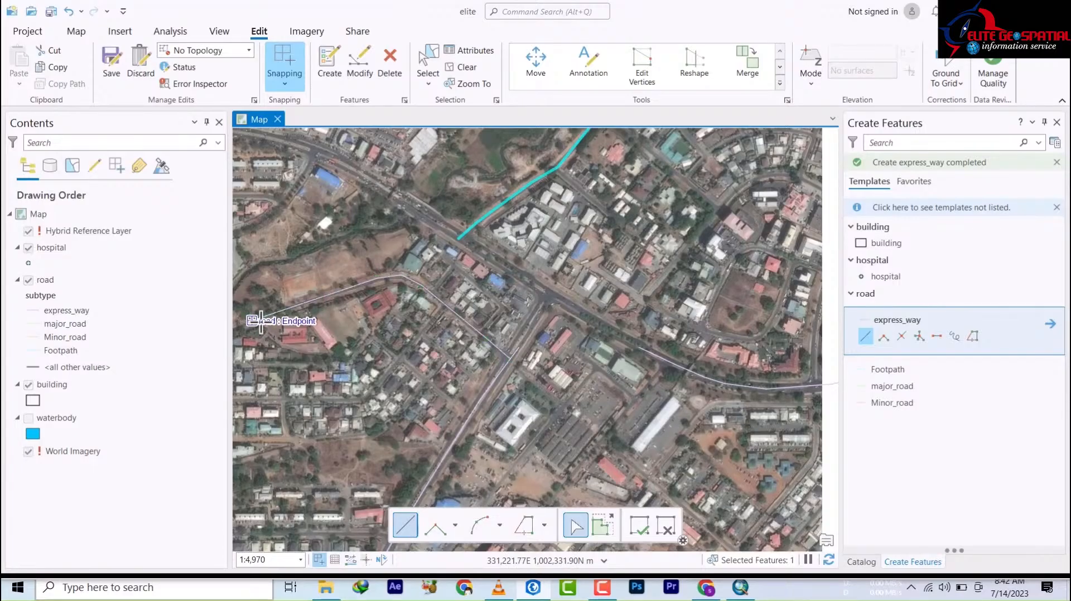
double_click(252, 320)
Trace a short express_way line from the bend in the housing-area road northeast along the narrow side street and finish it
left_click(433, 293)
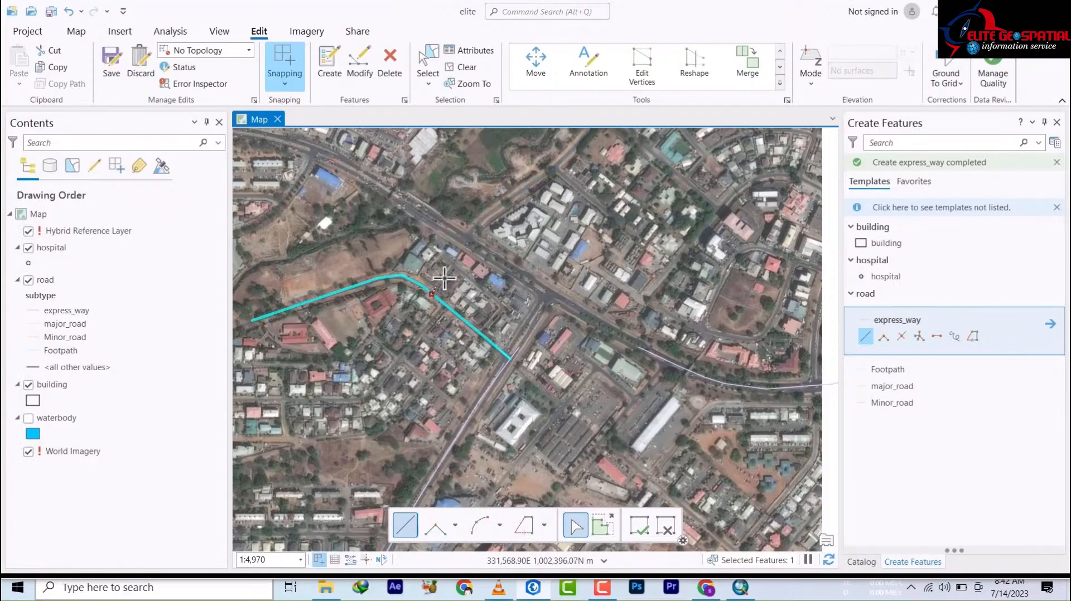
left_click(445, 273)
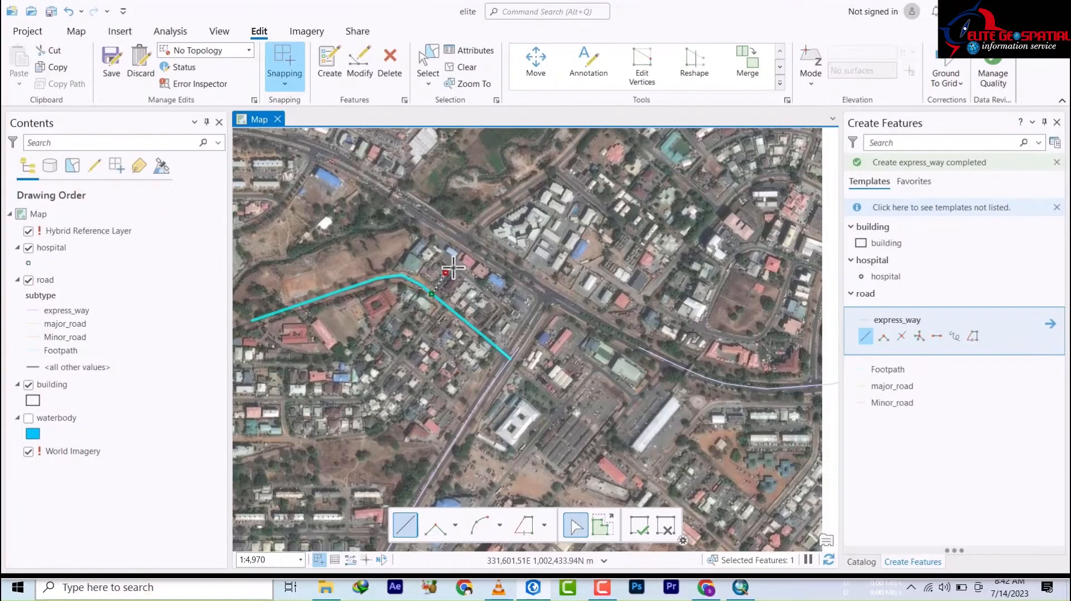
scroll(454, 268, "up", 10)
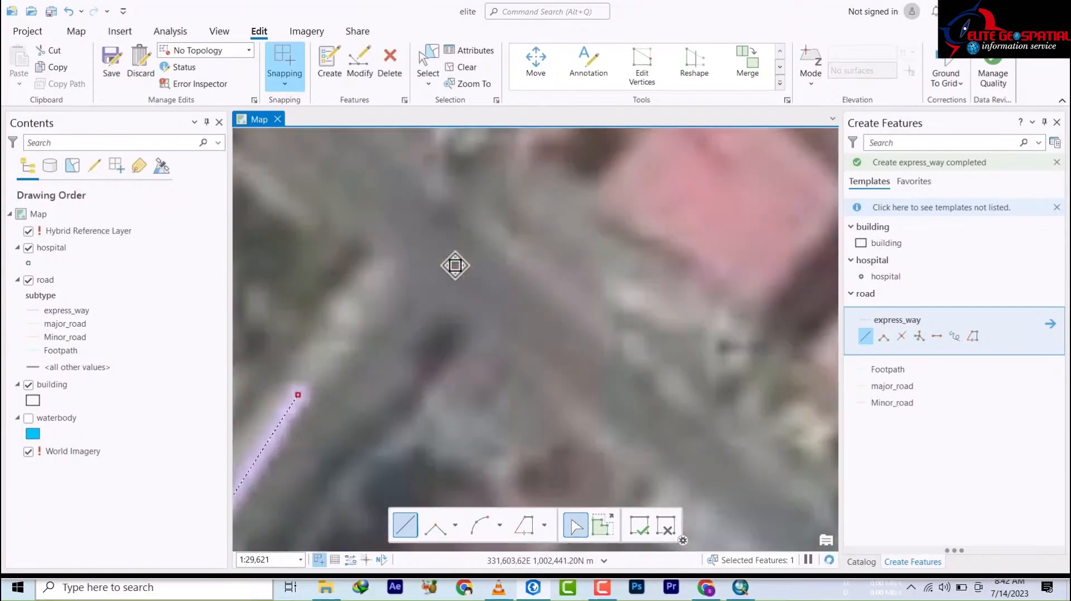
scroll(454, 268, "down", 5)
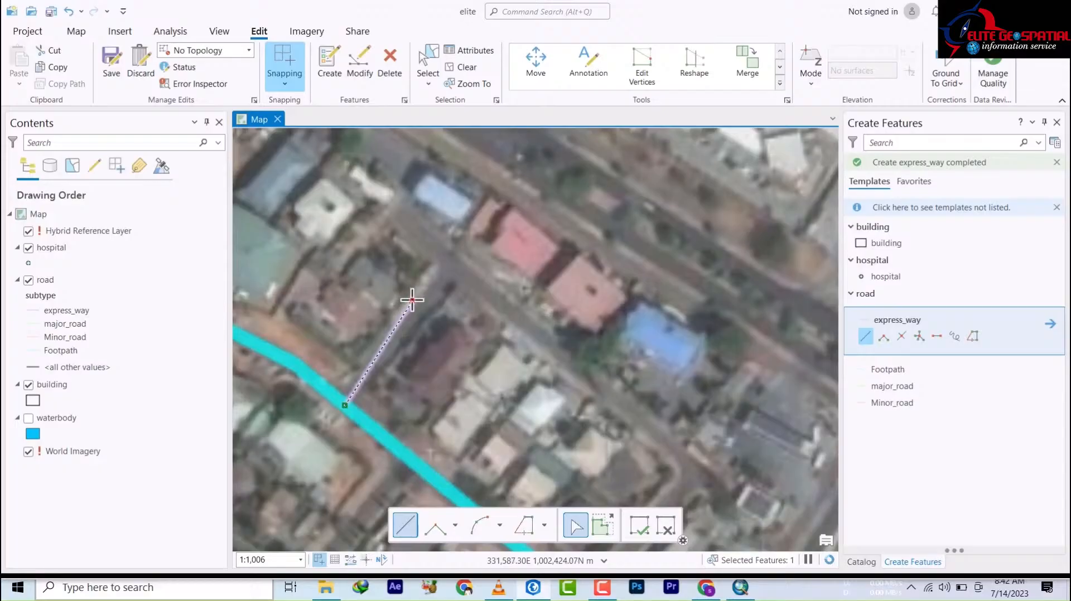
right_click(412, 300)
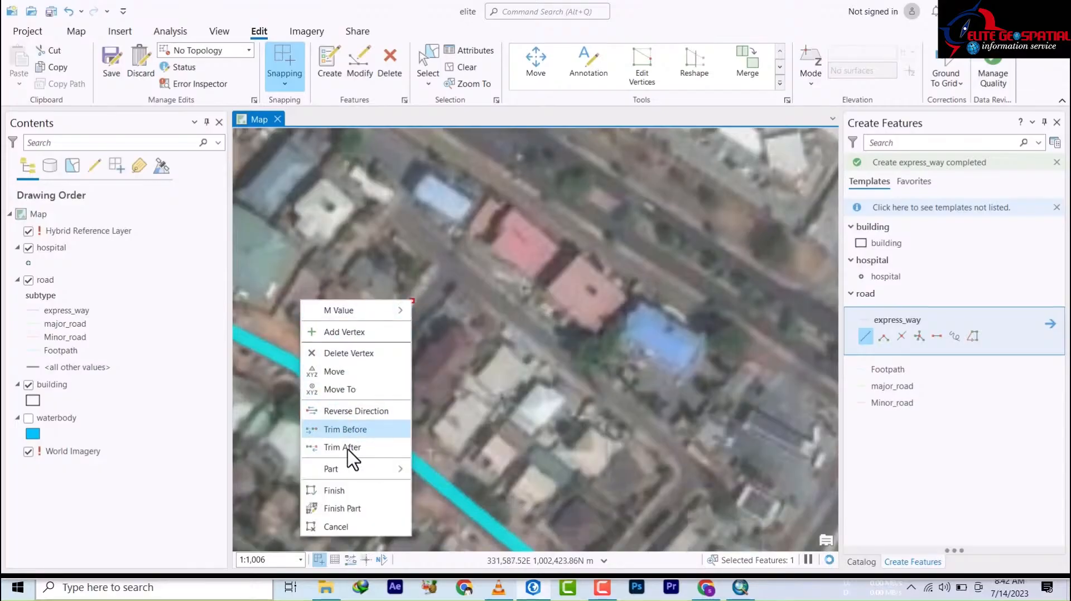
left_click(356, 353)
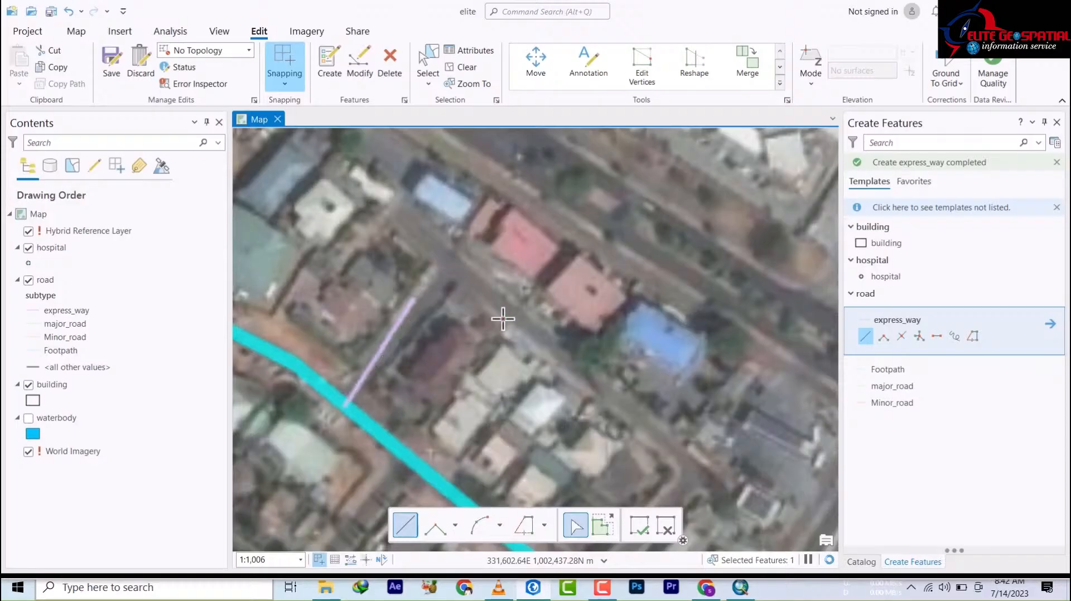
Trace an express_way line from the housing-area road northeast, then northwest along the back street to the blue-roofed building, and finish it
left_click_drag(621, 363, 541, 241)
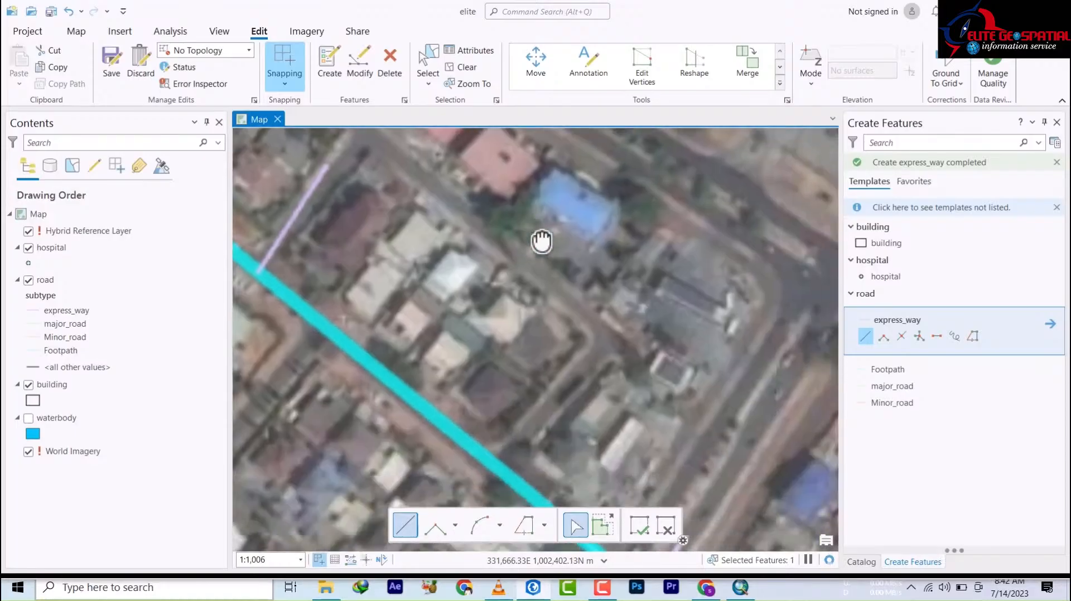
left_click(463, 418)
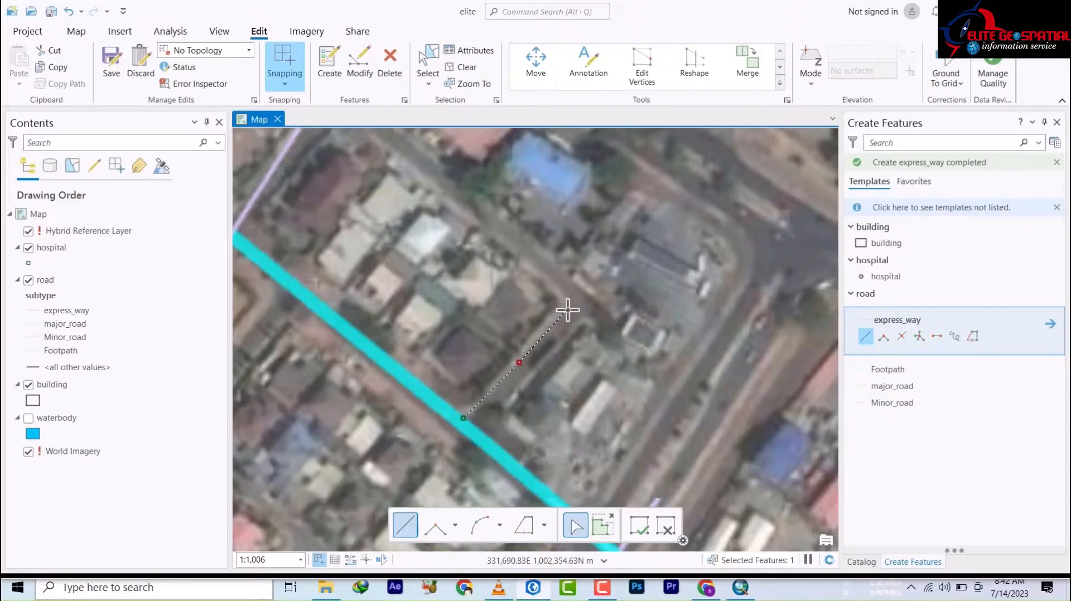
left_click(538, 259)
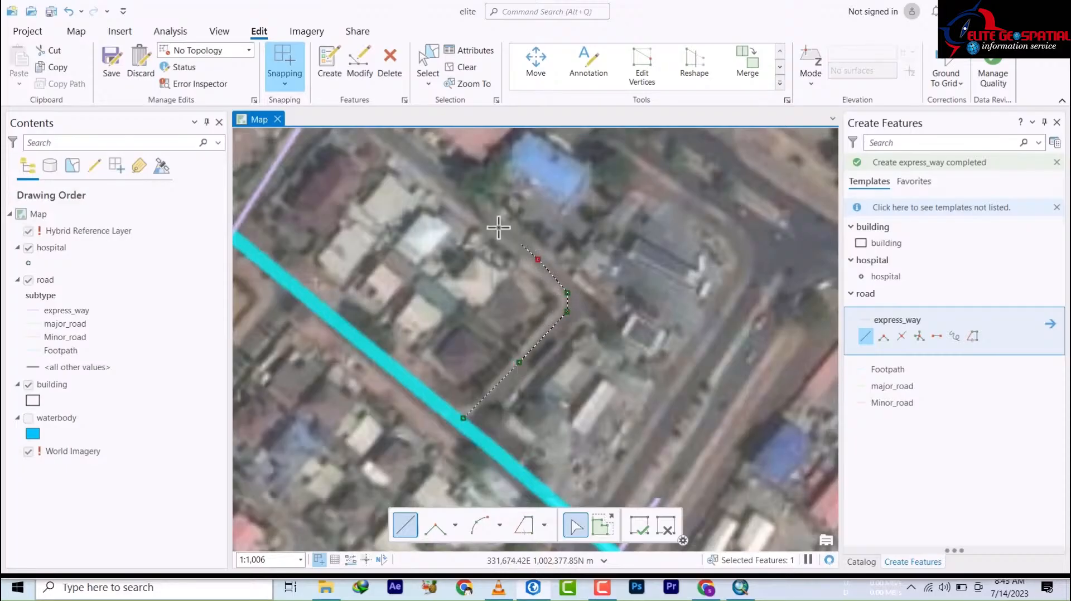
left_click_drag(478, 238, 569, 393)
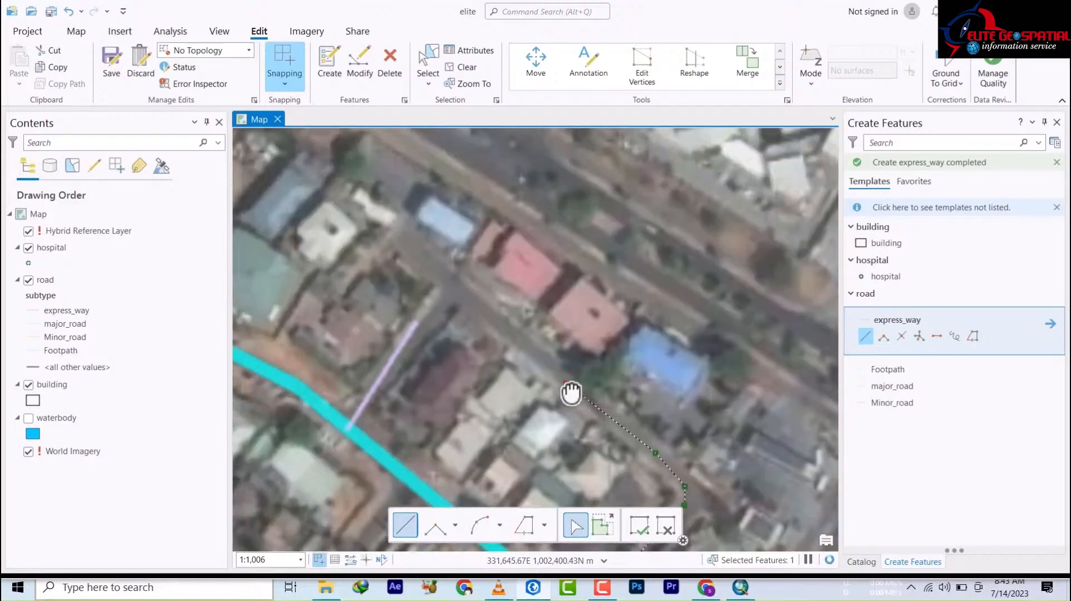
left_click(488, 310)
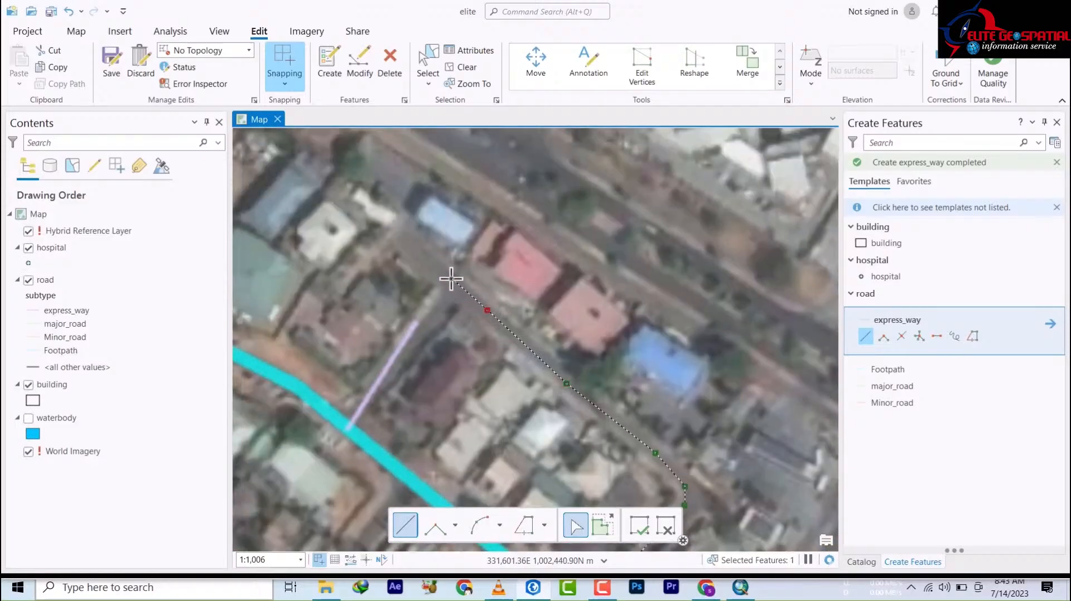
scroll(457, 288, "down", 4)
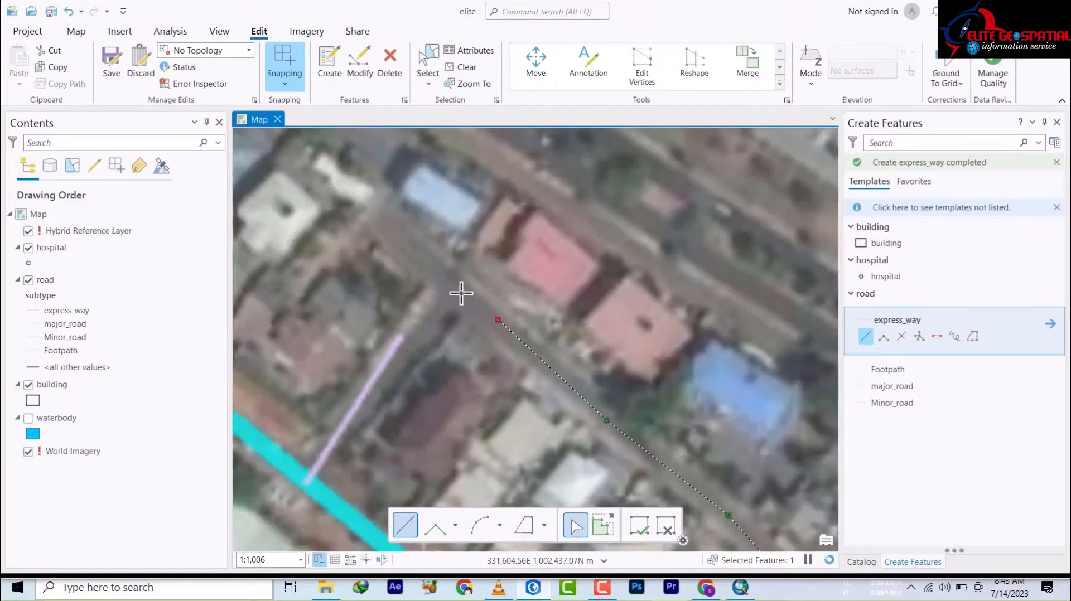
scroll(462, 291, "up", 2)
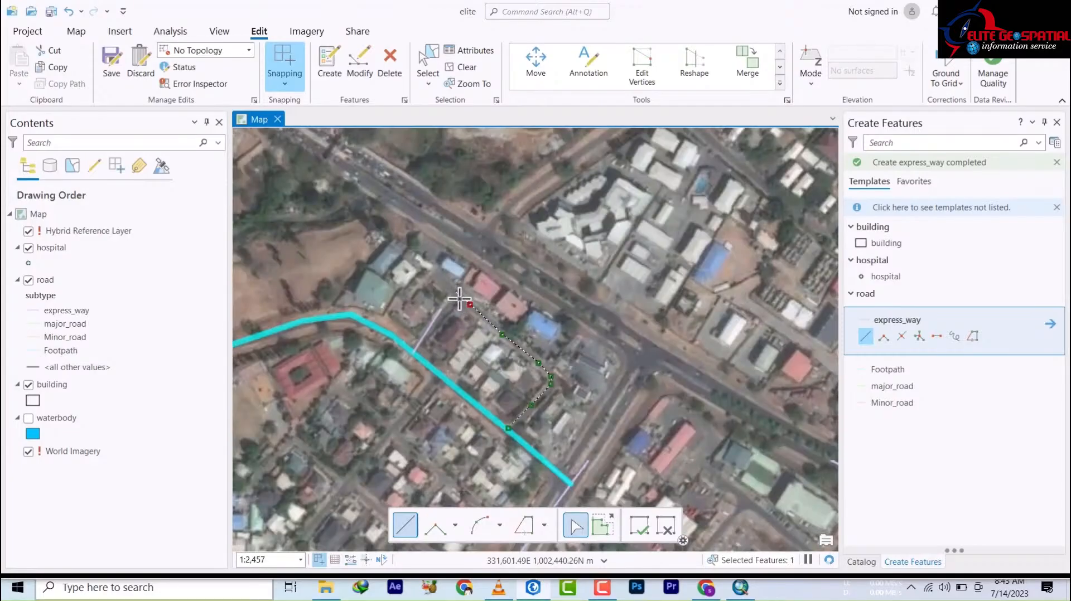
scroll(460, 299, "up", 1)
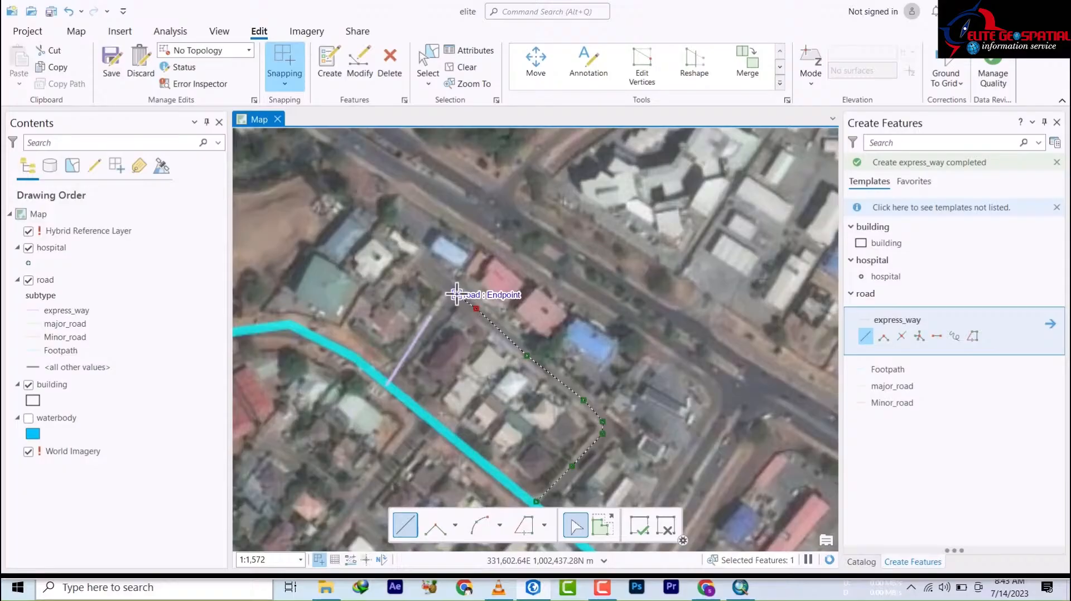
left_click(456, 294)
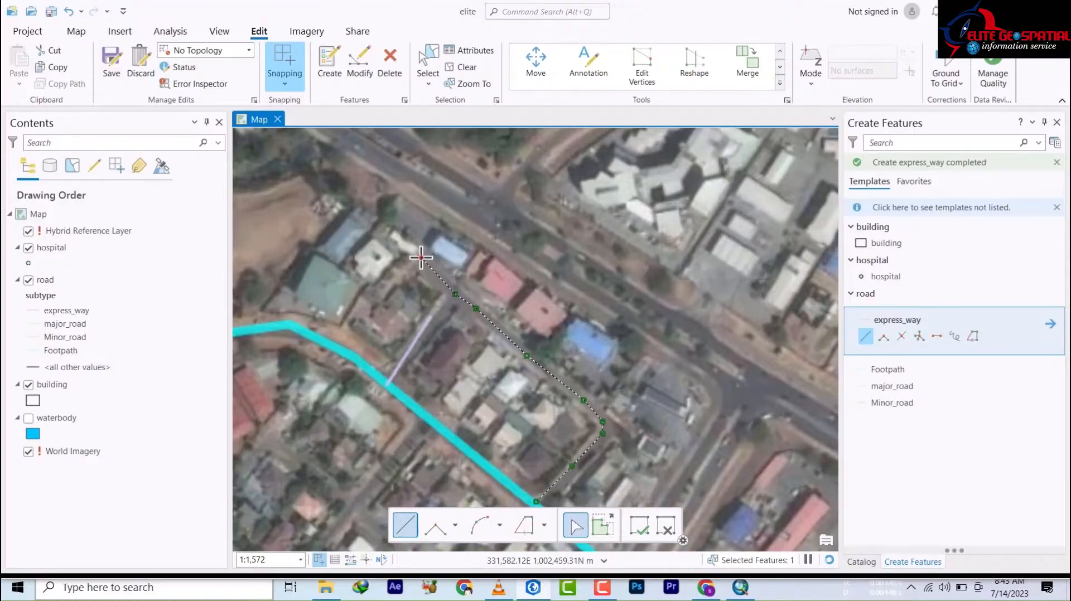
key("Escape")
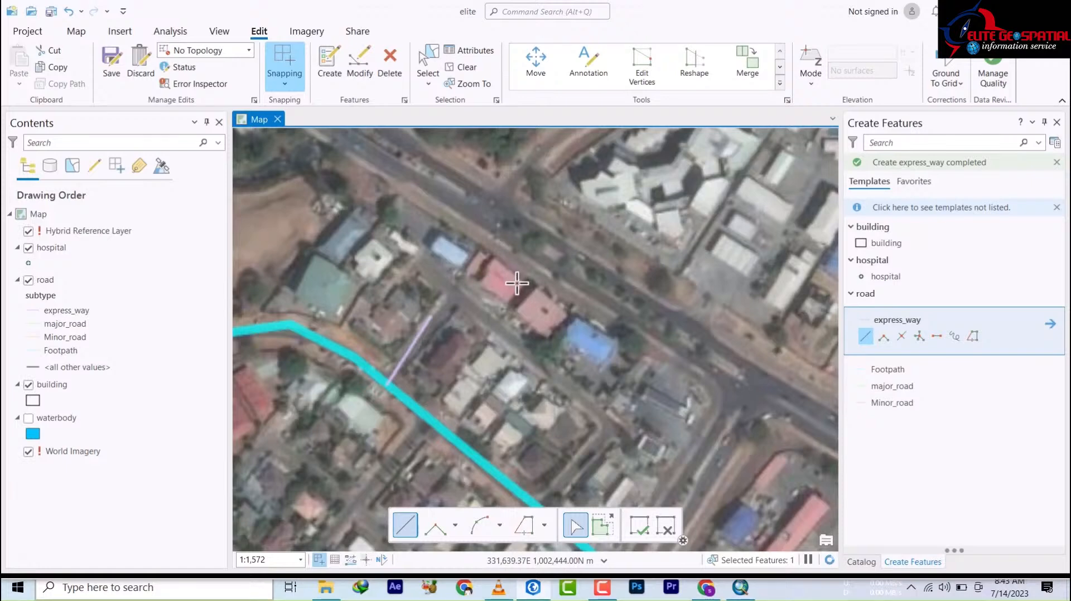
scroll(516, 284, "down", 5)
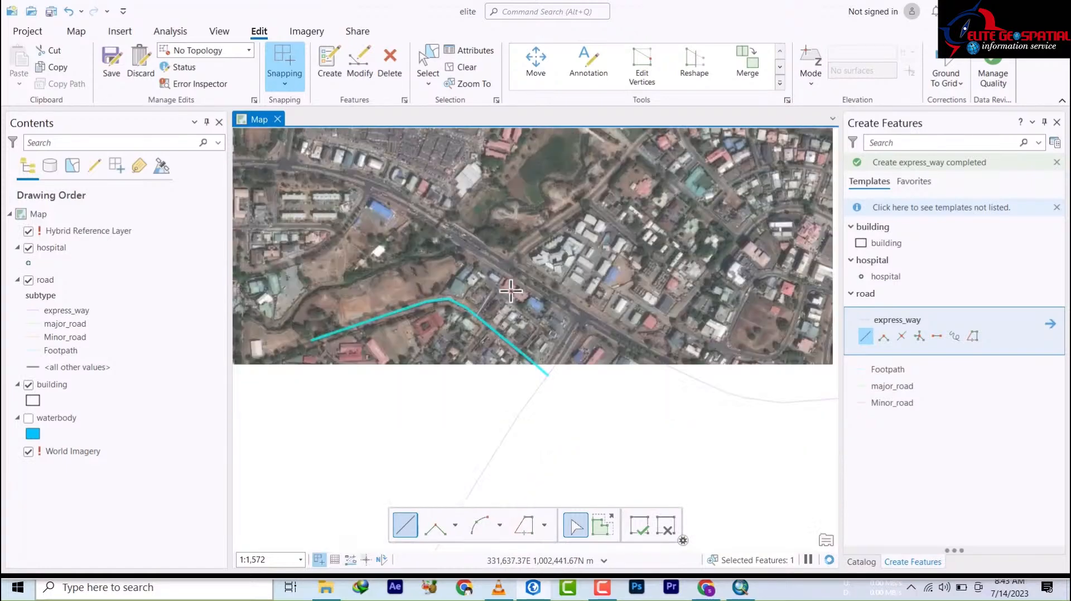
scroll(536, 272, "up", 2)
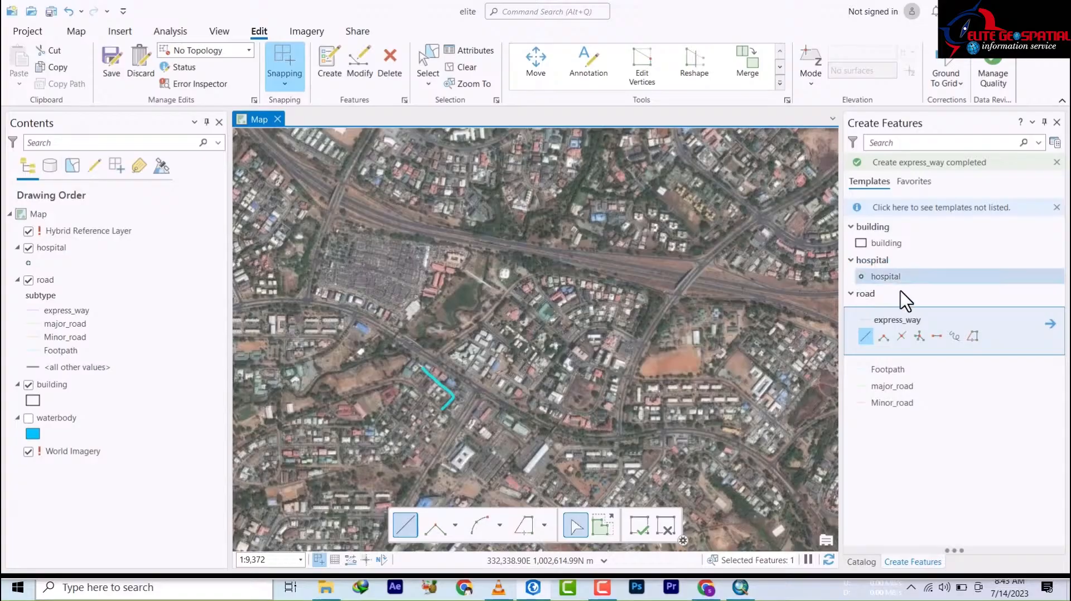
left_click(879, 370)
left_click(893, 390)
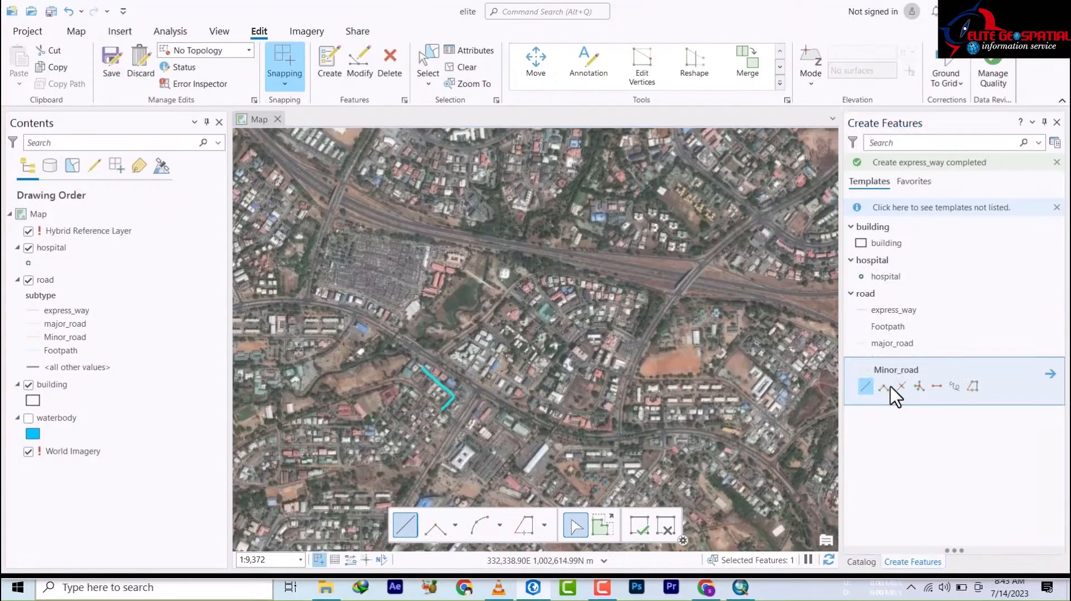
left_click(885, 340)
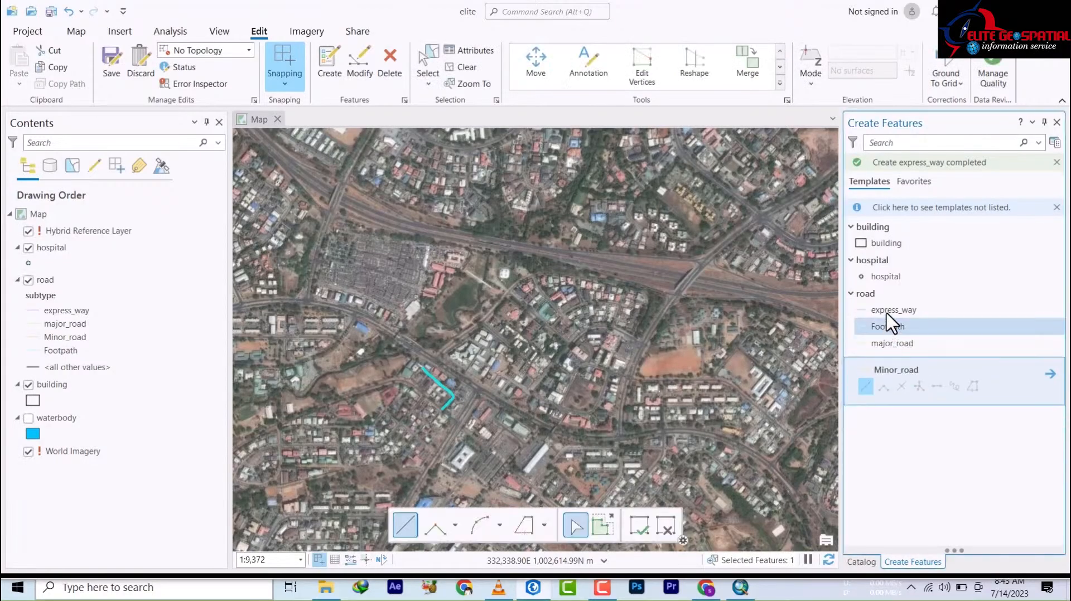
left_click(889, 311)
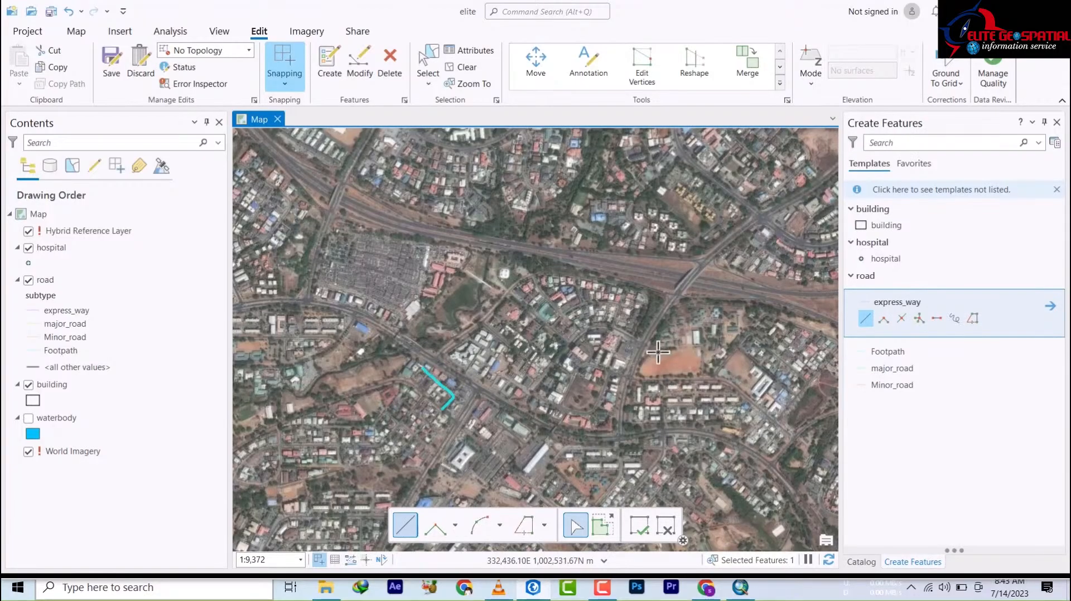
Start an express_way line on the western highway and trace it east along the carriageway just south of the tree-lined median
scroll(657, 351, "down", 3)
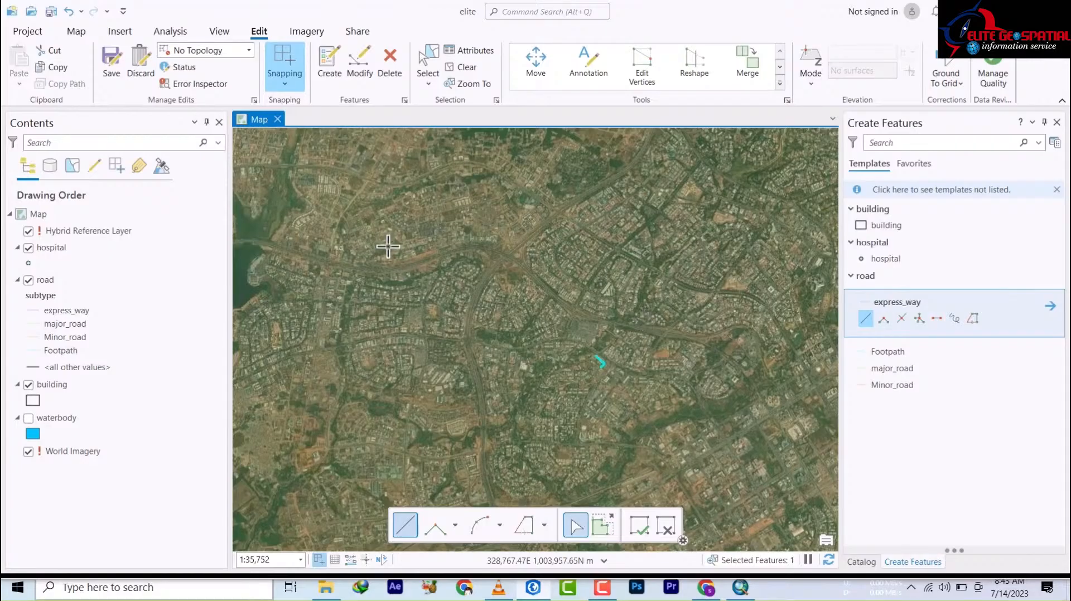
scroll(375, 274, "up", 3)
scroll(376, 274, "up", 2)
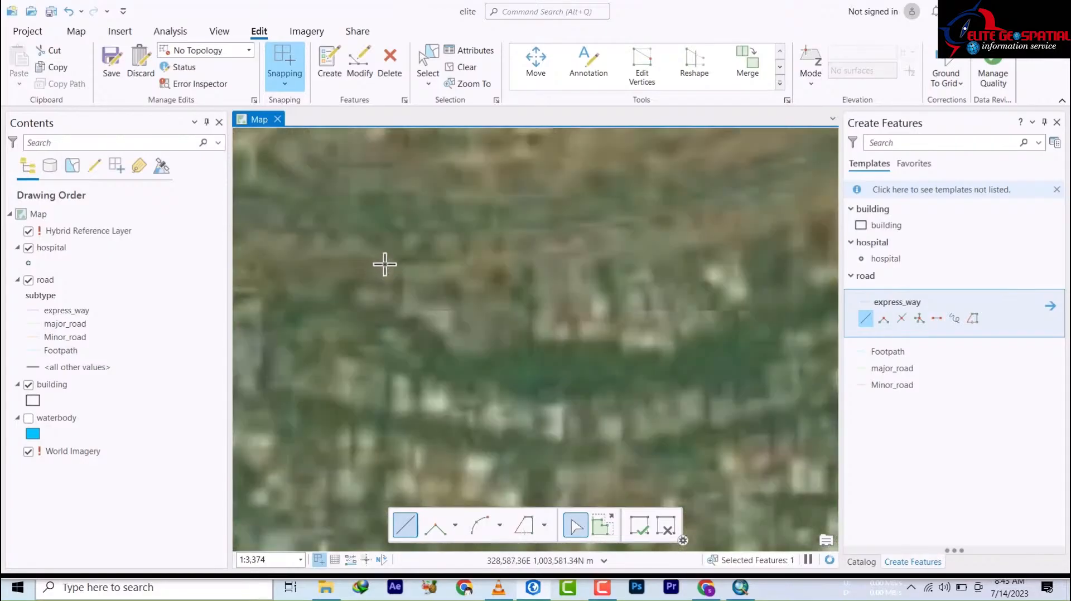
left_click_drag(418, 234, 443, 502)
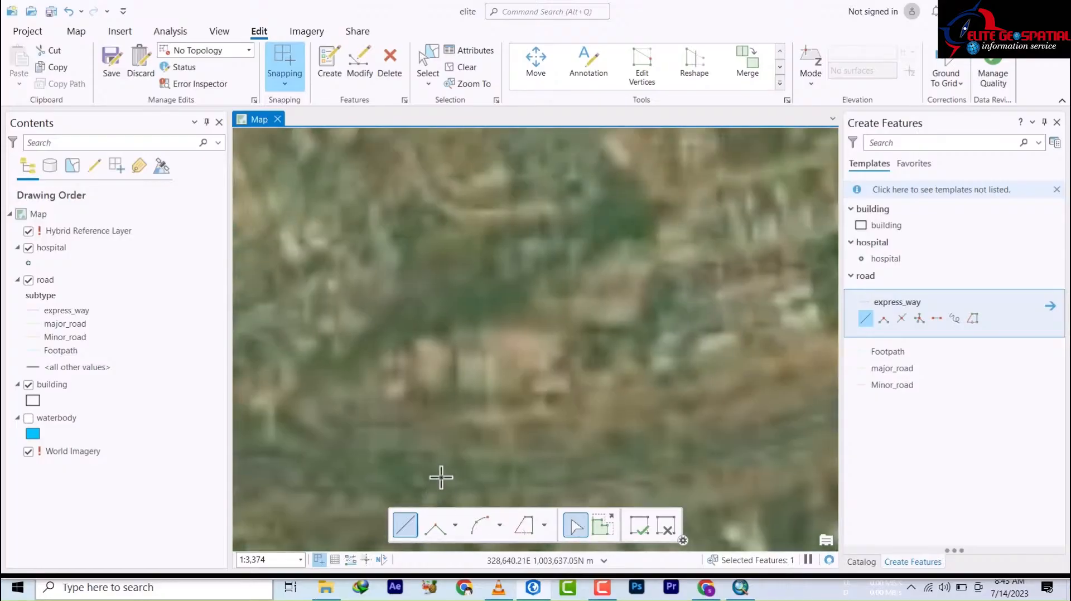
left_click_drag(454, 447, 403, 371)
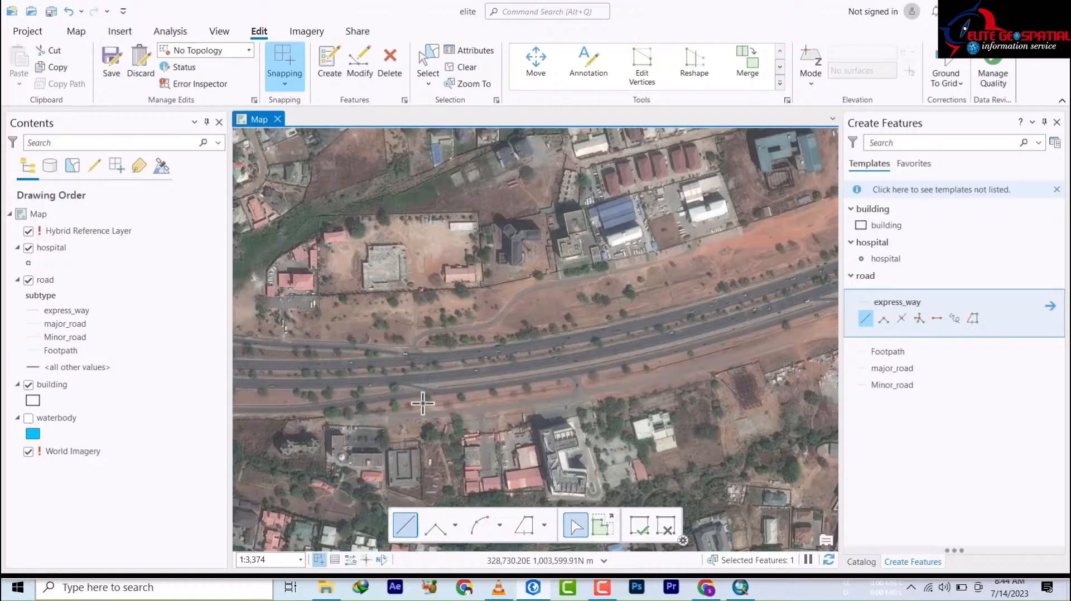
scroll(387, 388, "up", 3)
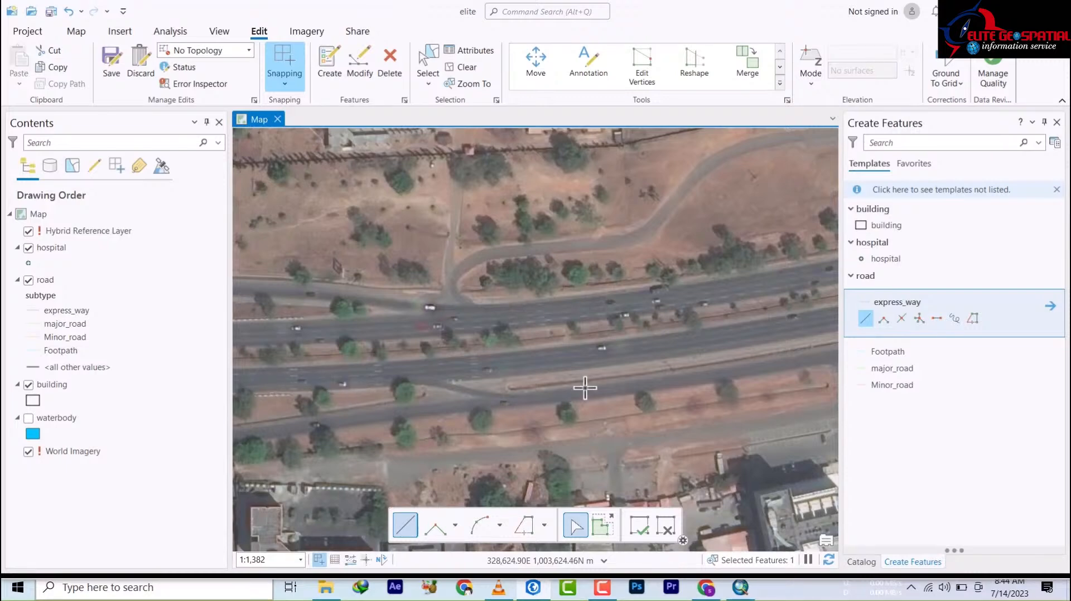
left_click(285, 381)
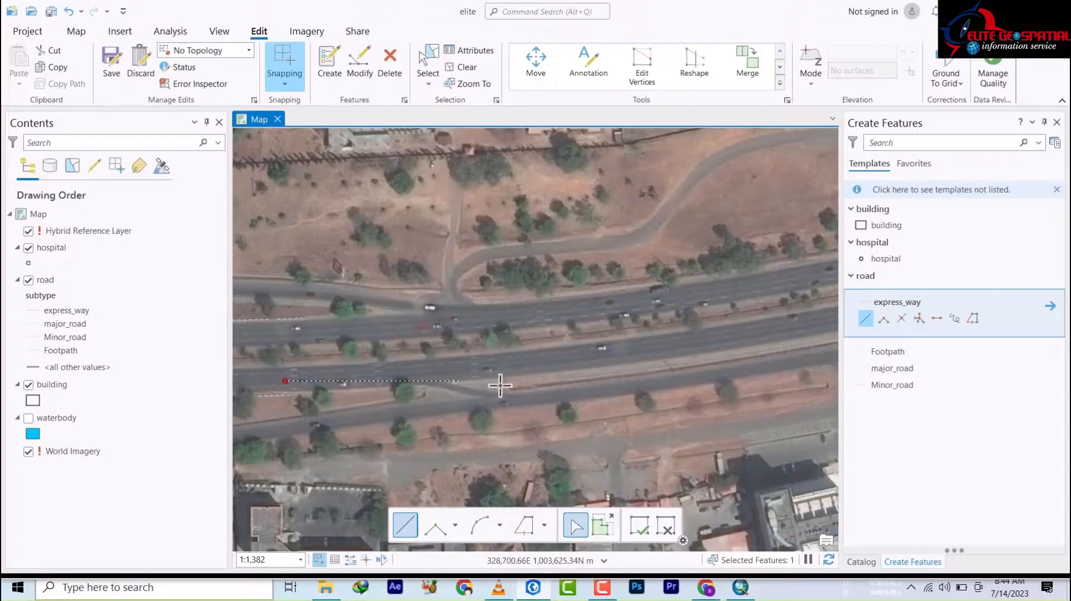
left_click(393, 373)
left_click(540, 361)
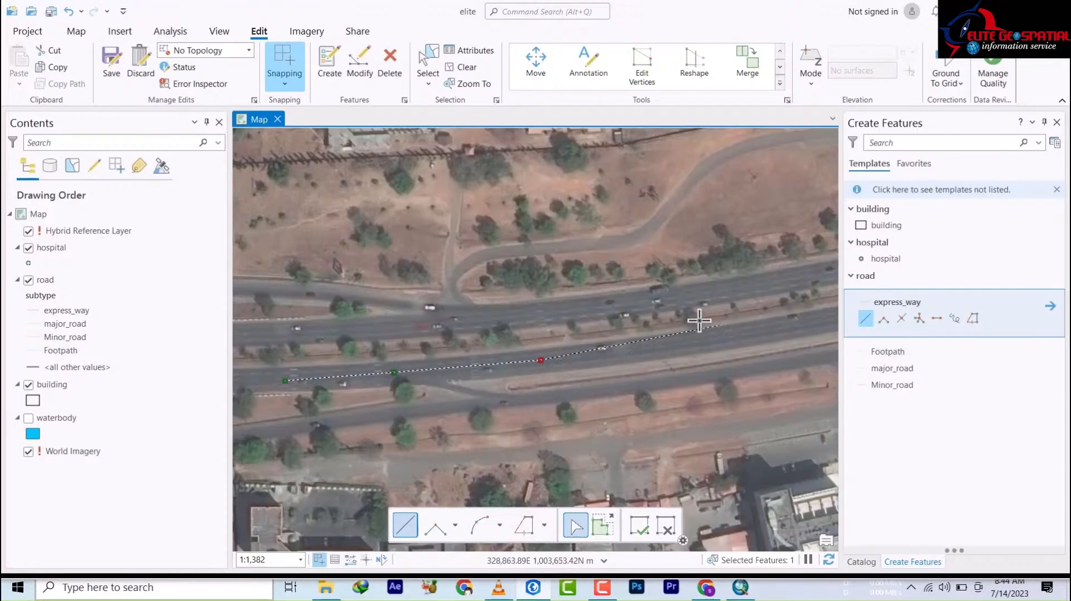
left_click(748, 335)
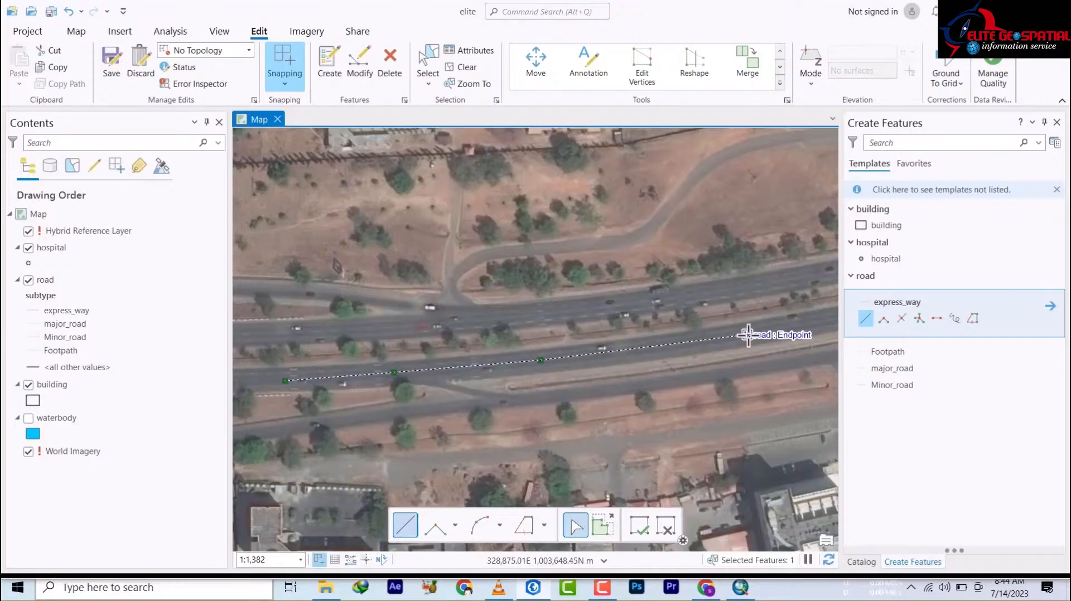
Extend the express_way line east along the carriageway south of the tree-lined median, past the side-road junction, and finish it
mouse_move(748, 334)
left_mouse_down()
mouse_move(426, 411)
mouse_move(269, 418)
left_mouse_up()
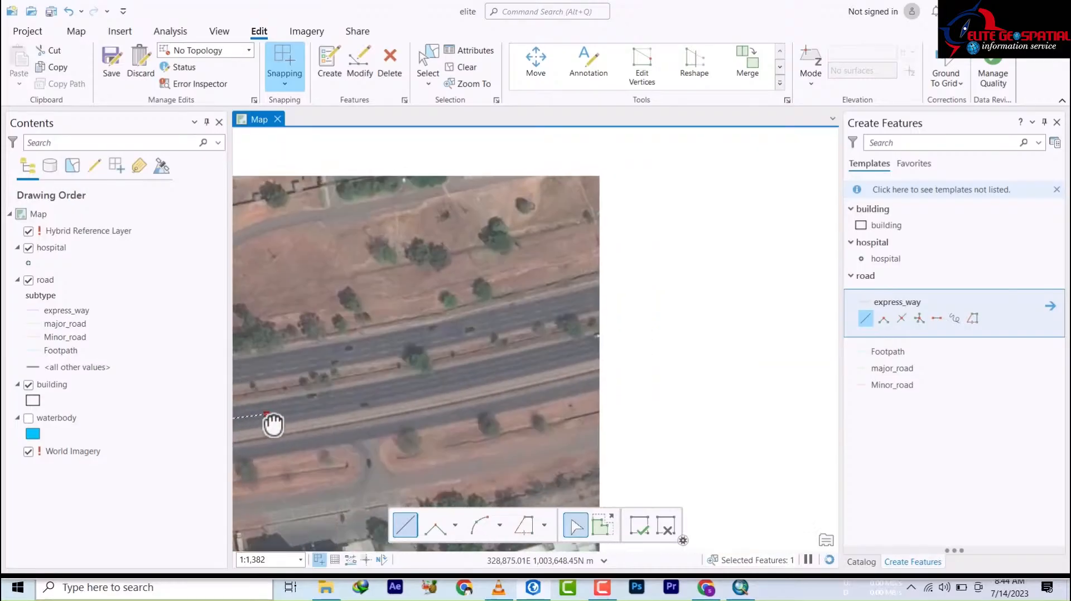
left_click(346, 400)
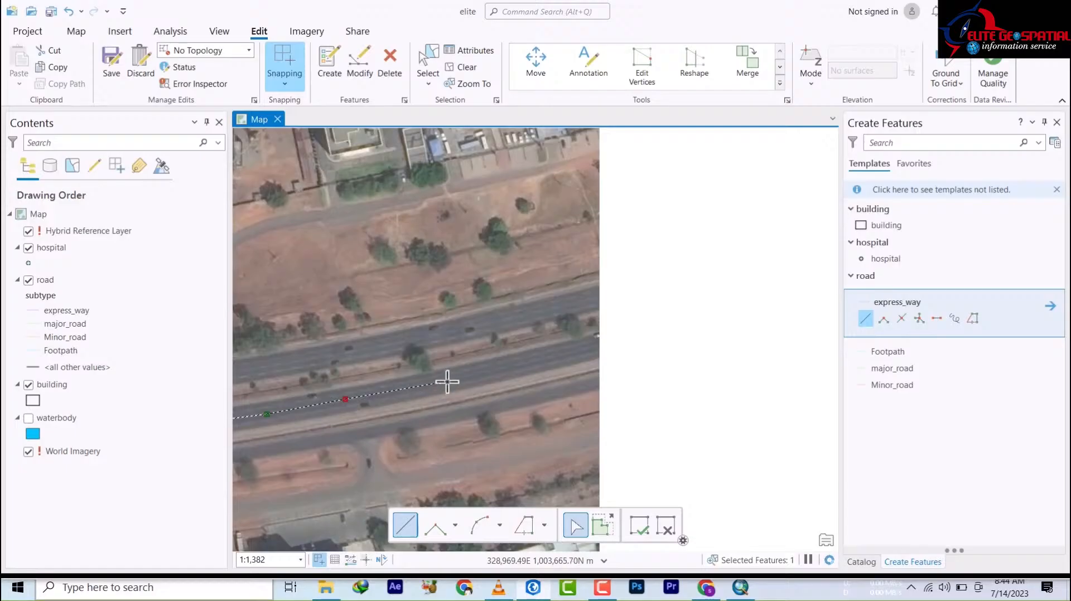
left_click(447, 380)
left_click(536, 363)
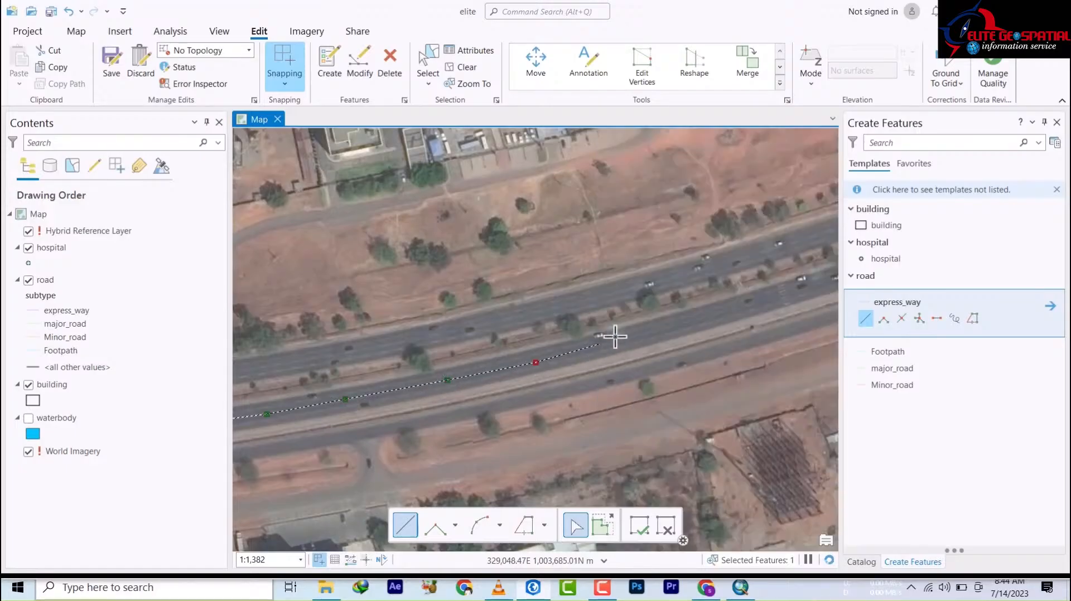
left_click(625, 337)
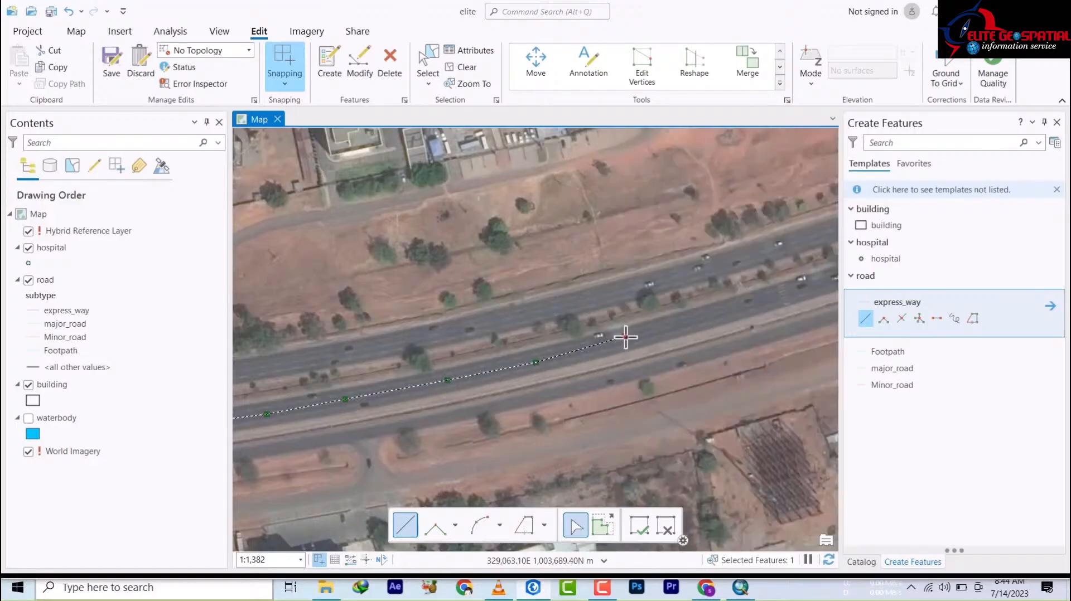
left_click(761, 301)
mouse_move(761, 301)
left_mouse_down()
mouse_move(651, 392)
mouse_move(435, 433)
left_mouse_up()
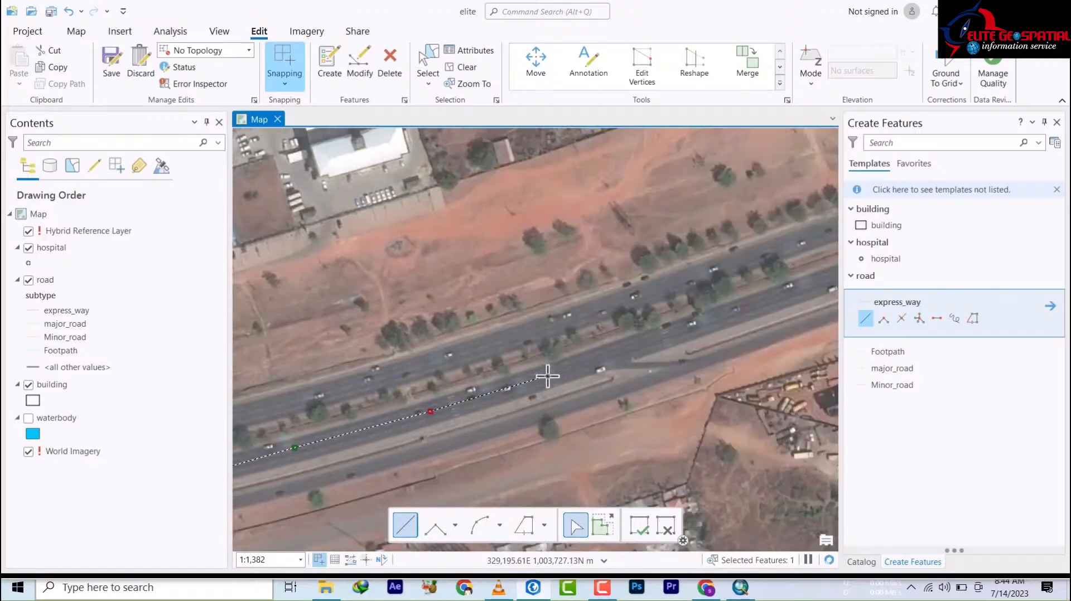
left_click(548, 376)
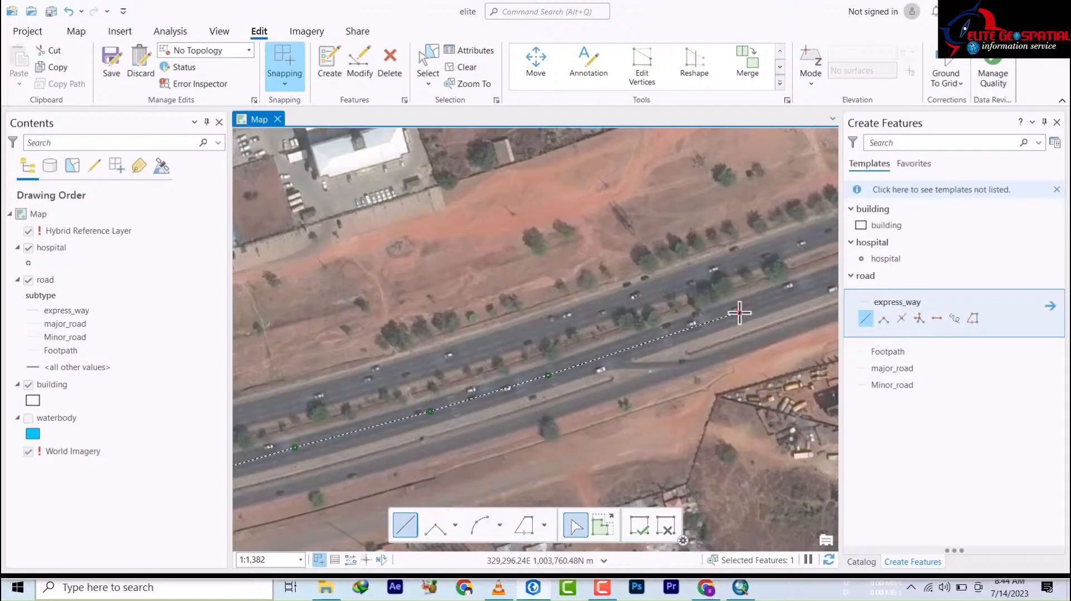
left_click_drag(550, 376, 337, 414)
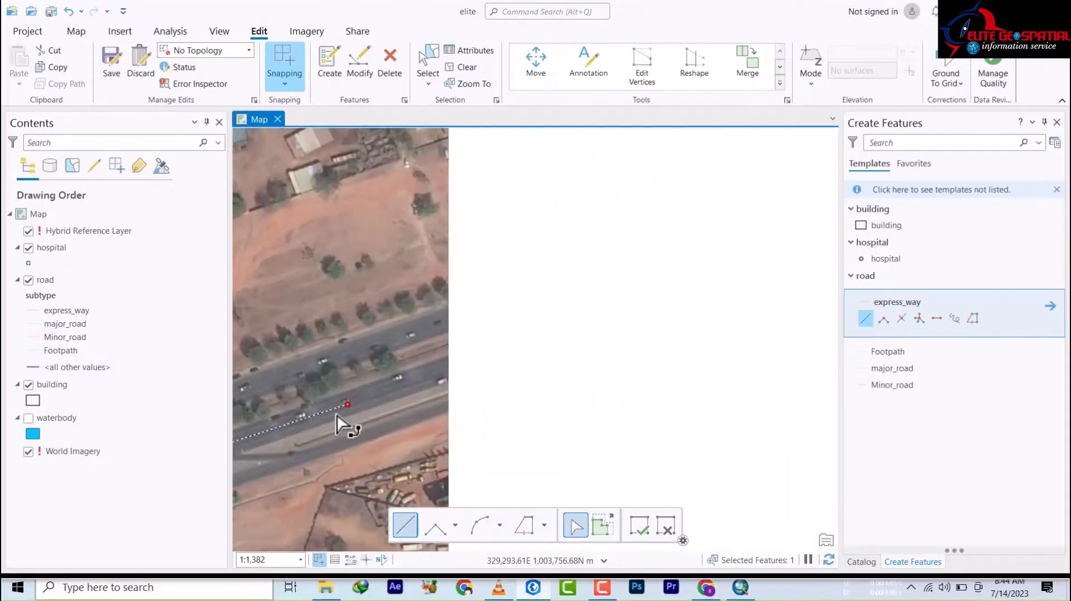
left_click(457, 366)
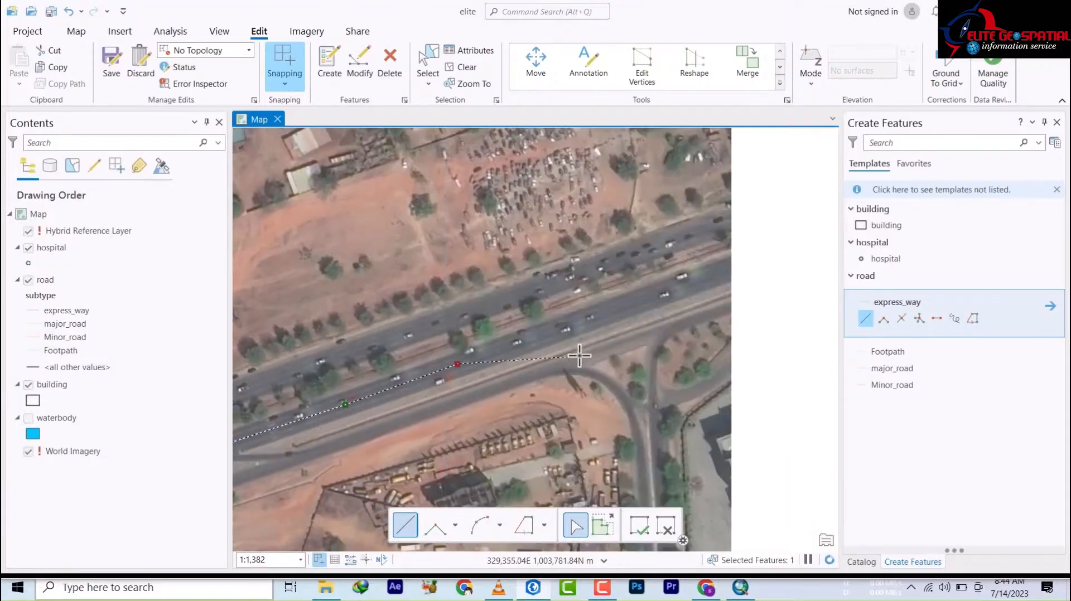
left_click(649, 298)
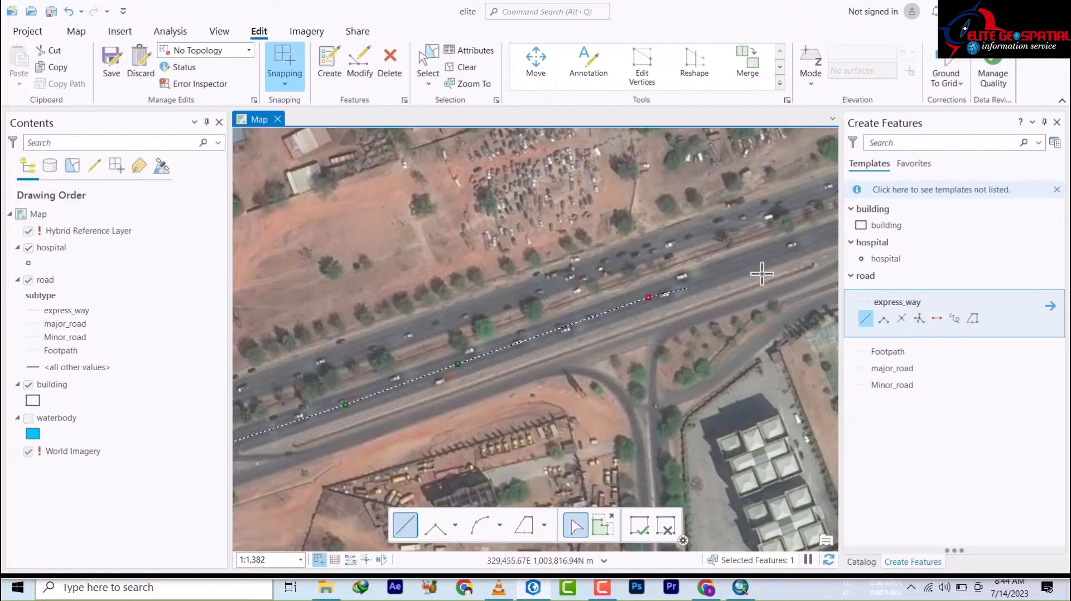
double_click(822, 238)
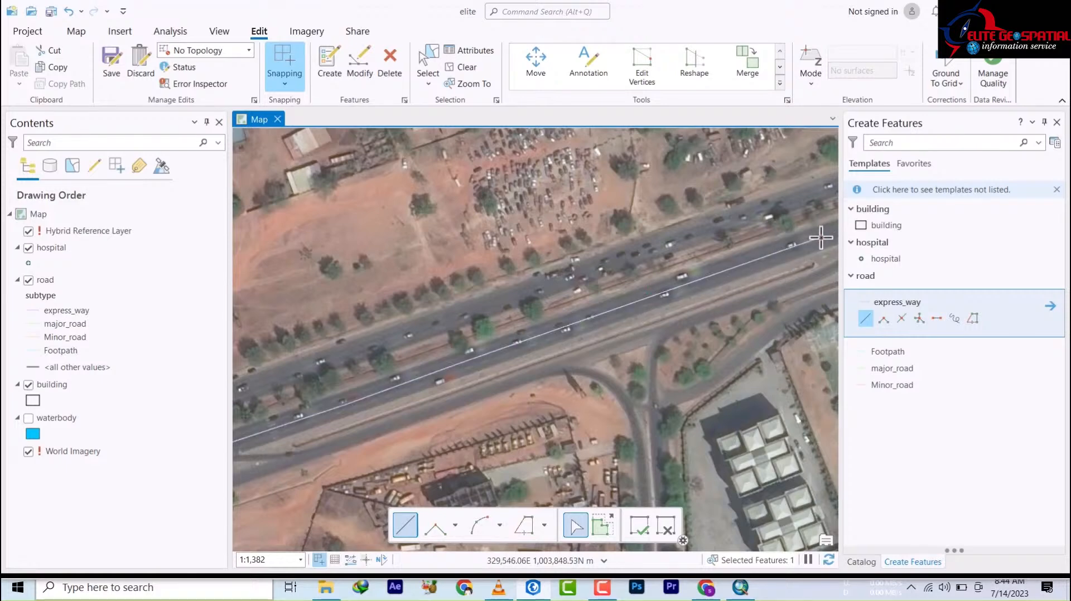
Trace an express_way line from the cloverleaf overpass southwest along the highway's southeasternmost carriageway and finish it beside the houses
scroll(577, 409, "up", 1)
scroll(576, 409, "down", 3)
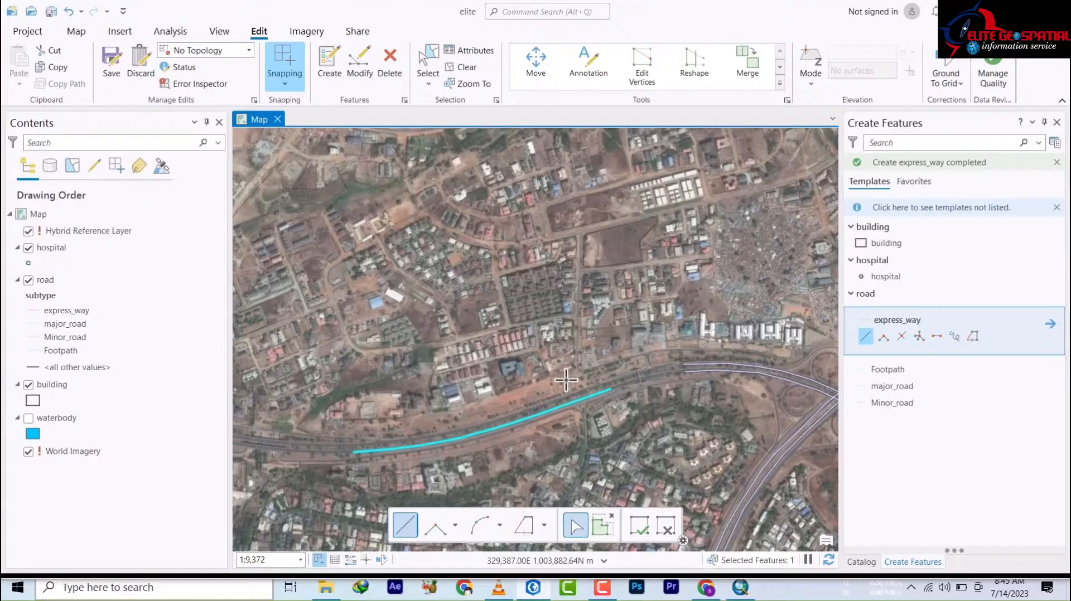
left_click_drag(782, 469, 414, 347)
scroll(463, 314, "up", 3)
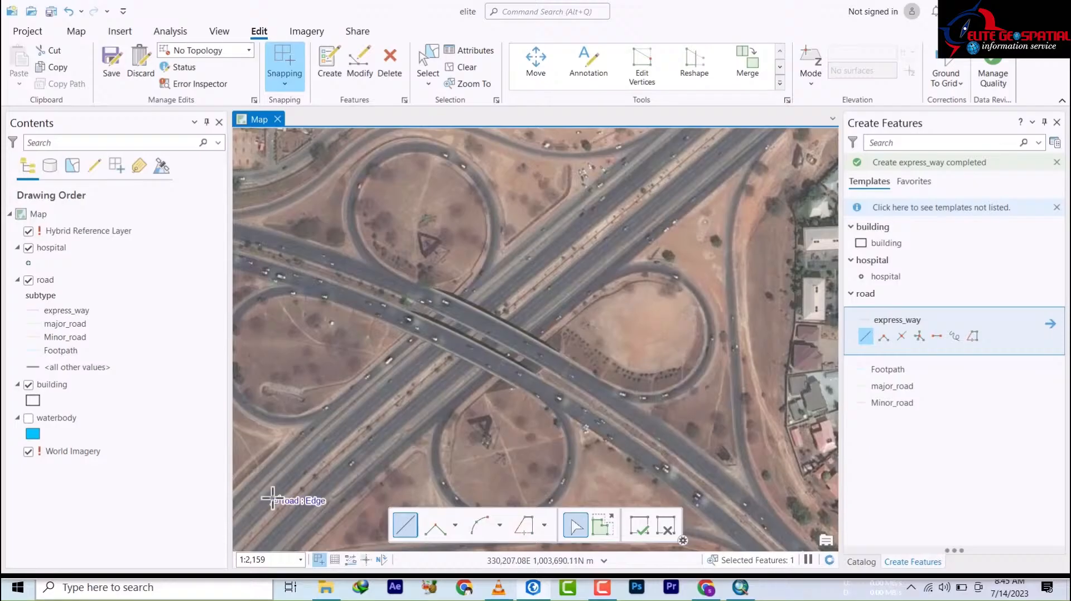
left_click_drag(268, 504, 577, 258)
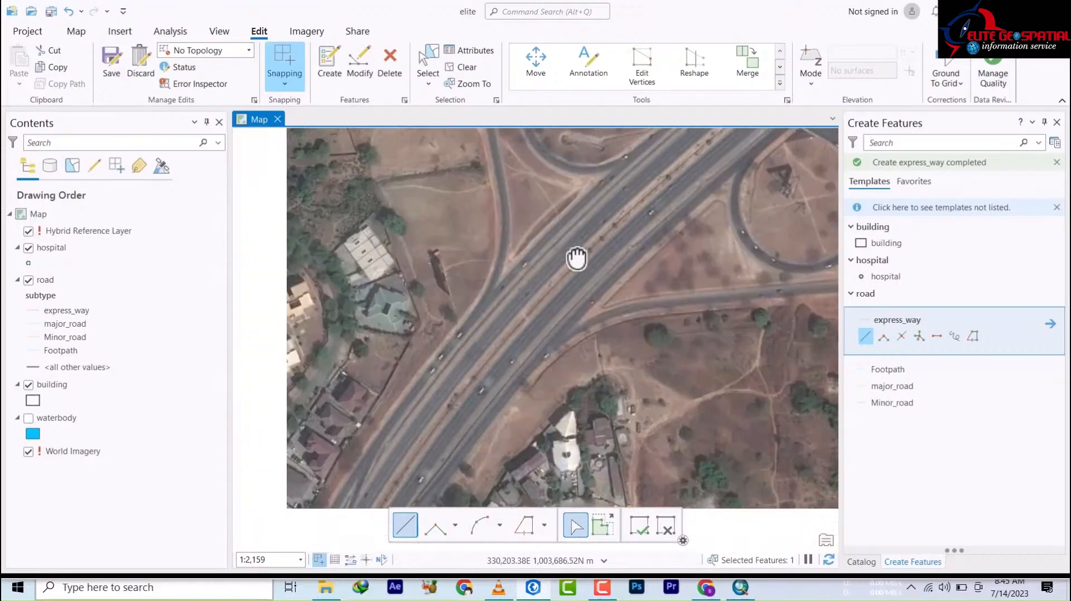
left_click_drag(498, 426, 289, 481)
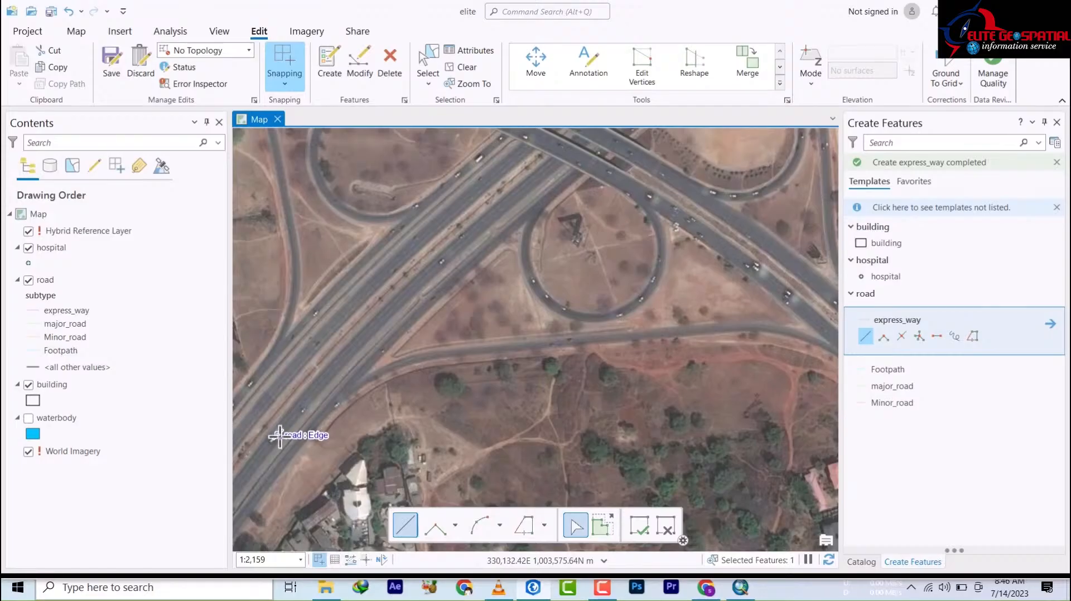
left_click(575, 175)
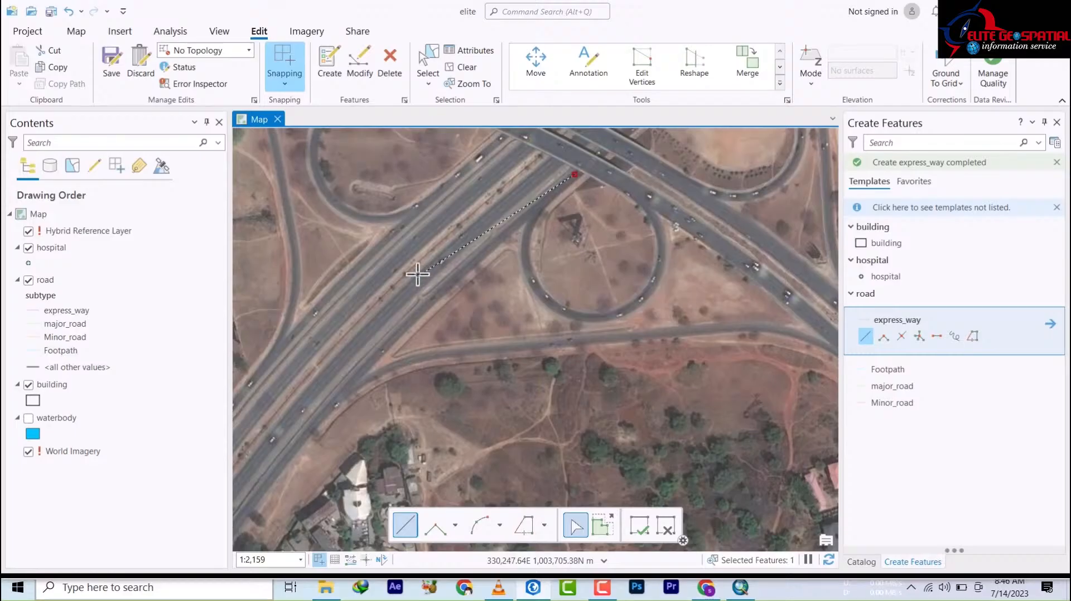
left_click(460, 272)
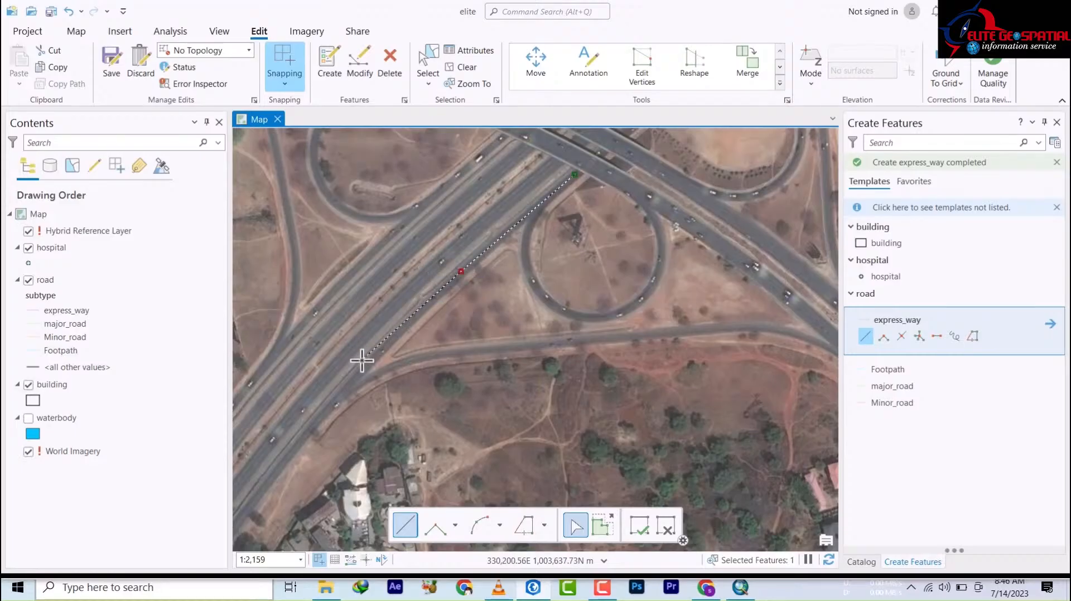
left_click(362, 364)
left_click(291, 448)
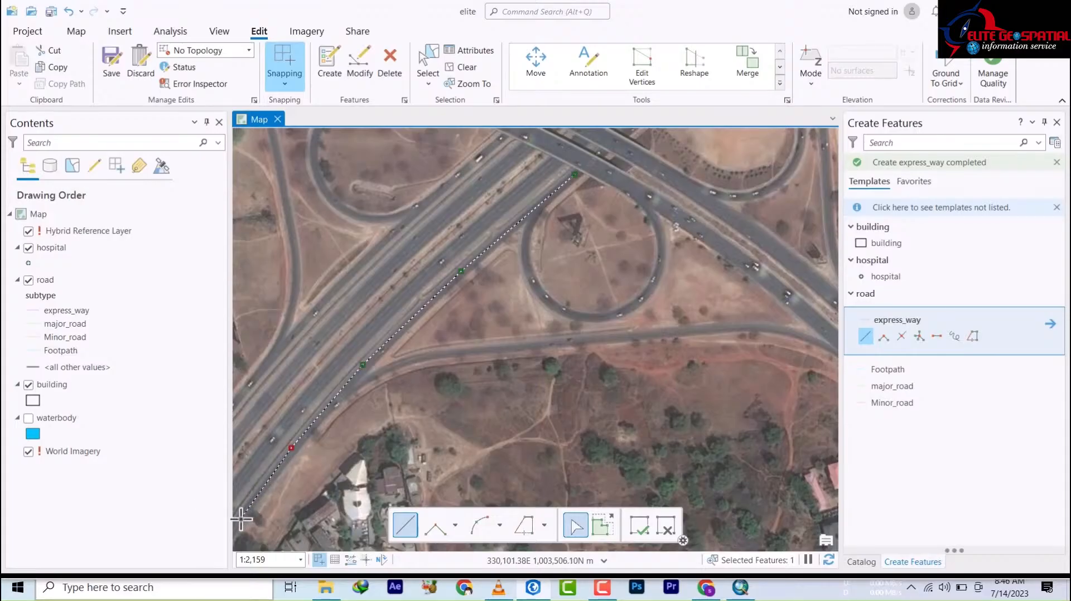
double_click(239, 519)
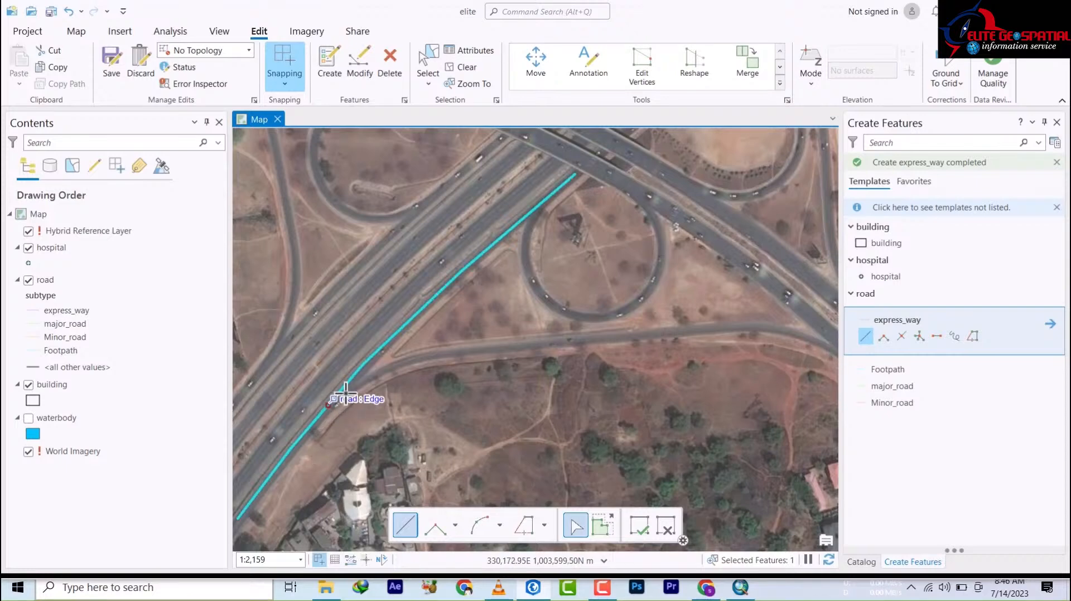
Trace an express_way line from the southwestern carriageway east along the curved ramp south of the loop, ending on the southeastern highway
left_click(330, 406)
left_click(363, 381)
left_click(388, 370)
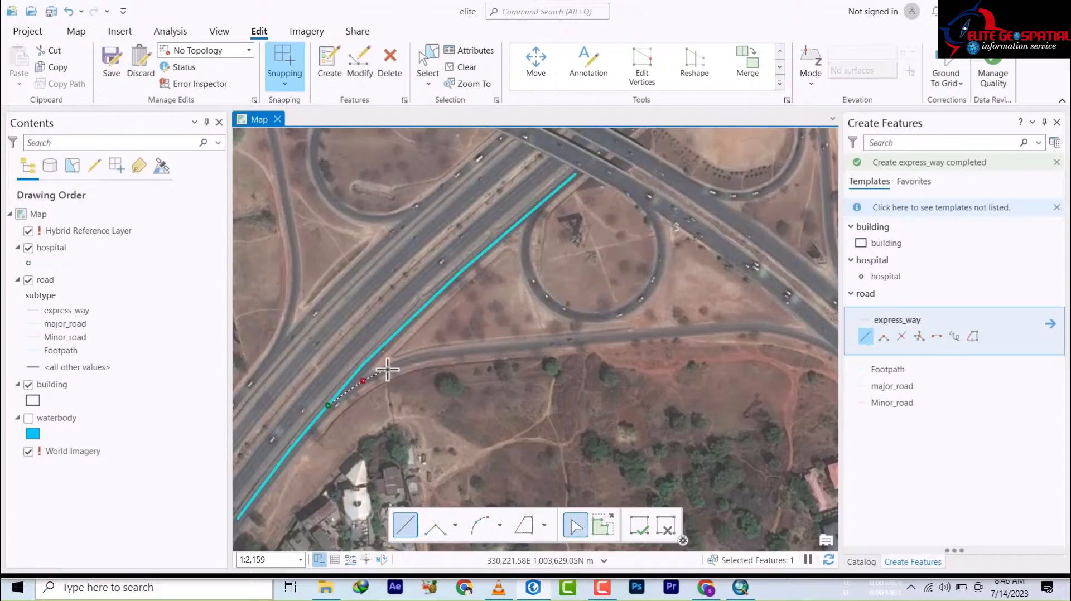
left_click(409, 361)
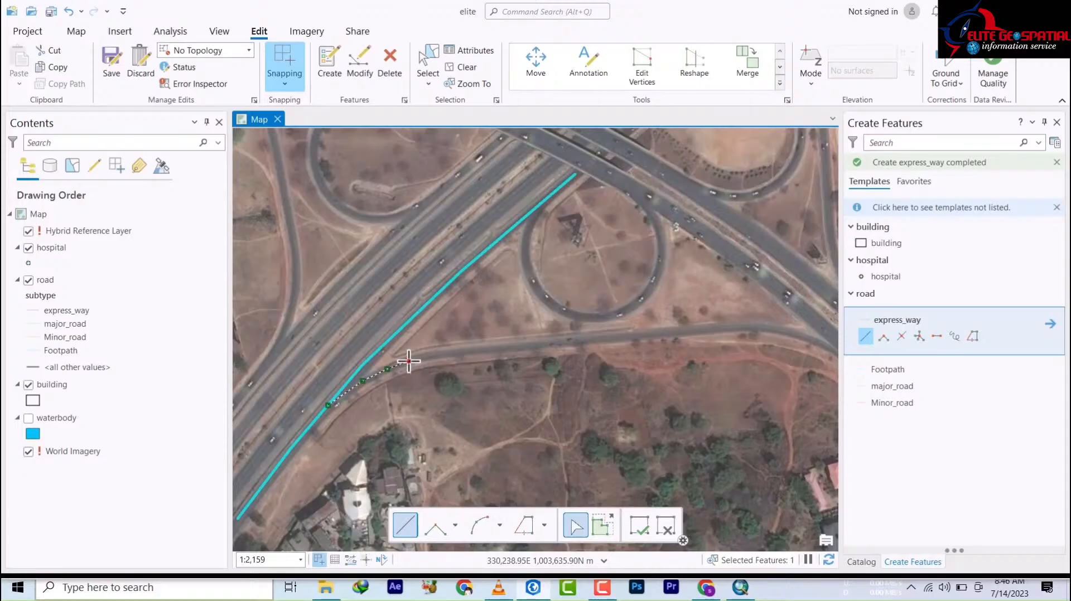
left_click(470, 351)
left_click(580, 342)
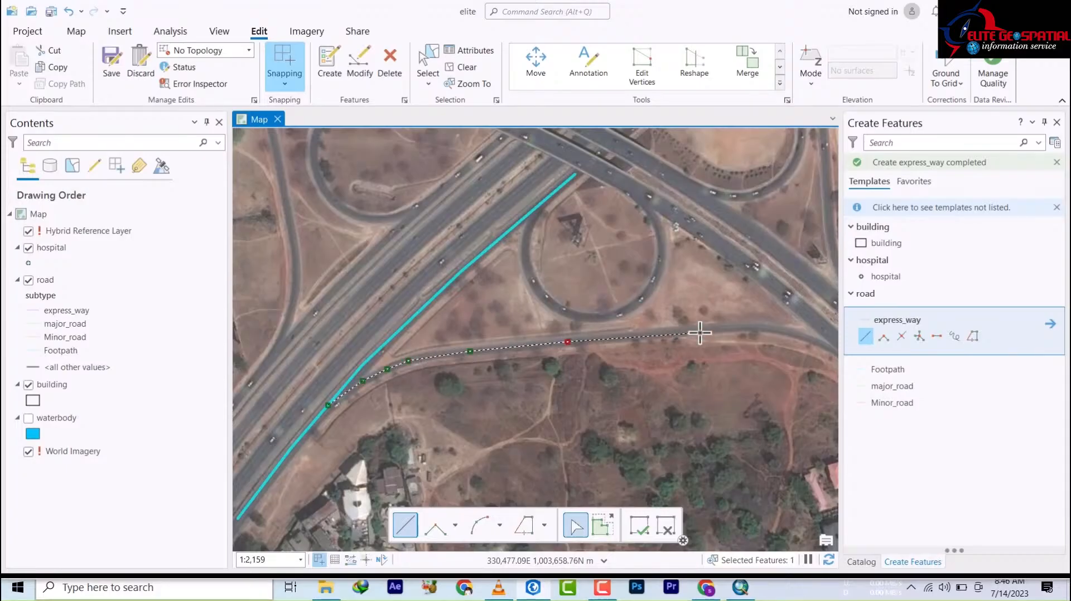
left_click(702, 330)
mouse_move(702, 330)
left_mouse_down()
mouse_move(476, 363)
mouse_move(464, 349)
left_mouse_up()
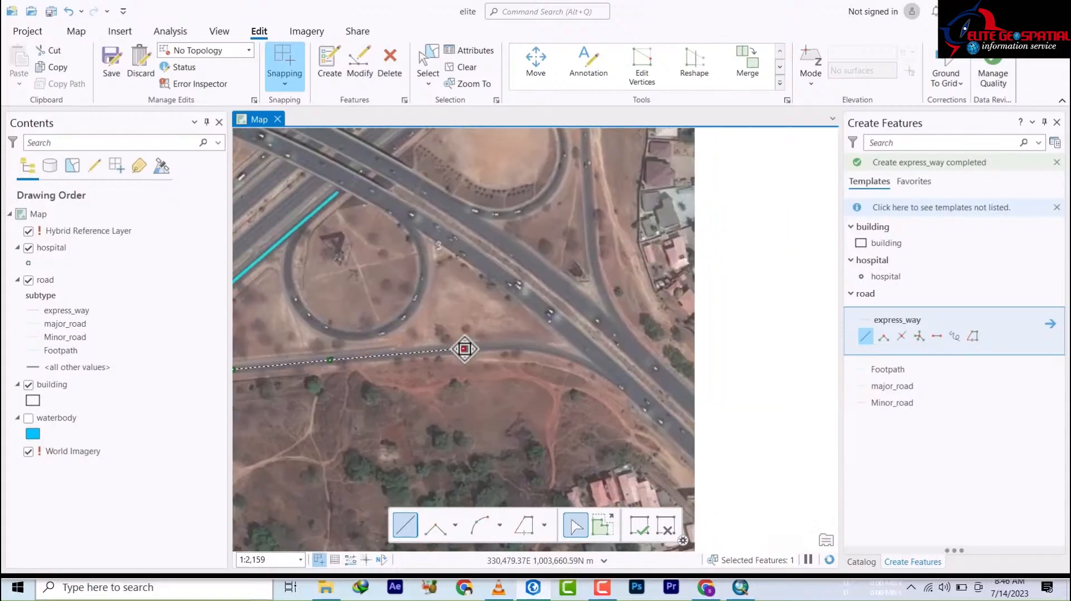
scroll(464, 349, "down", 2)
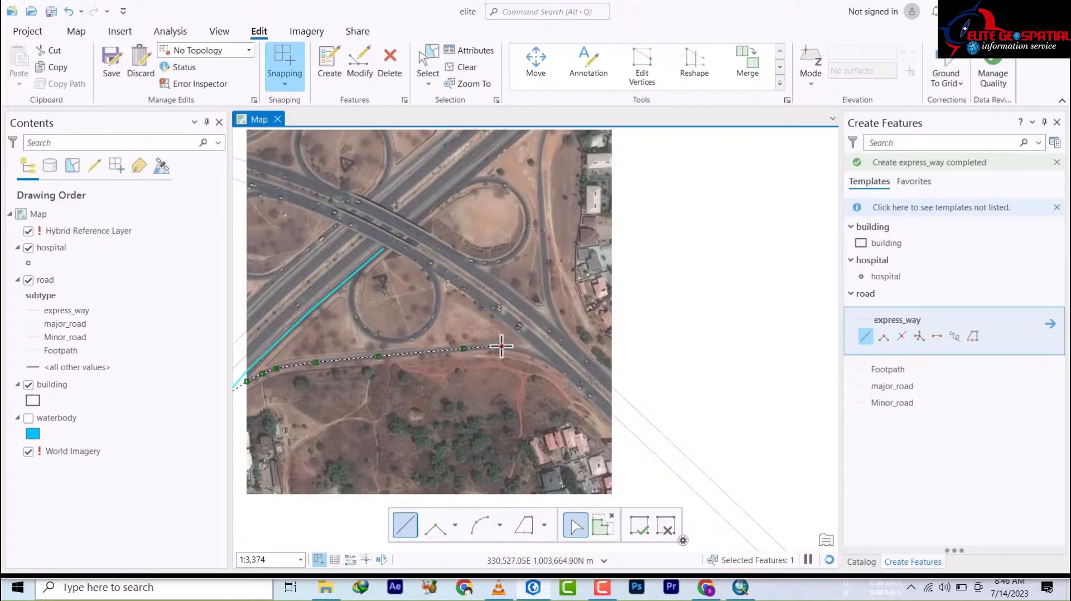
left_click(501, 346)
left_click(532, 353)
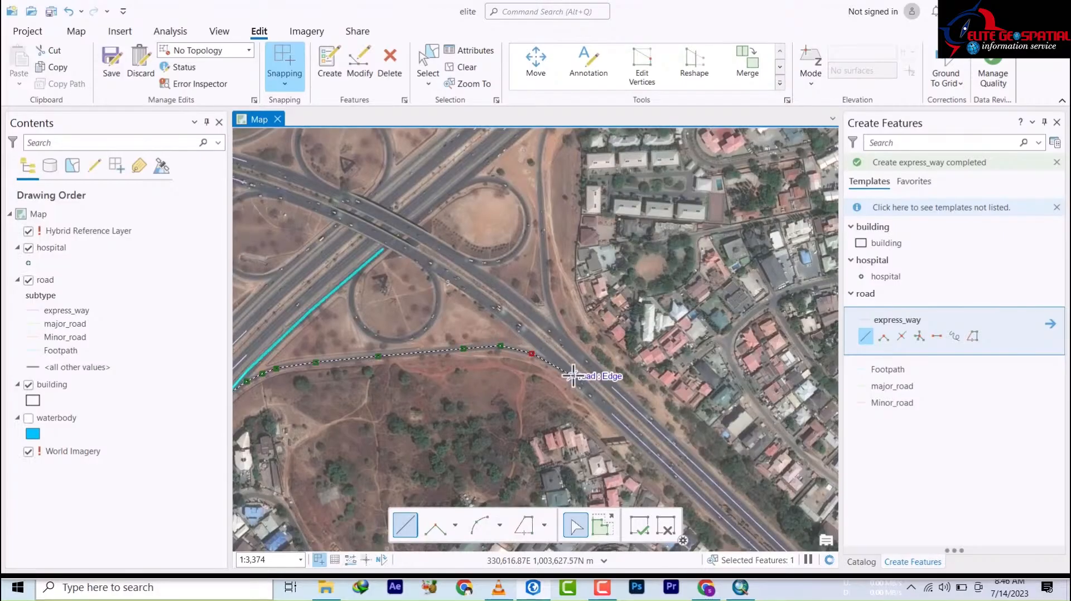
double_click(573, 376)
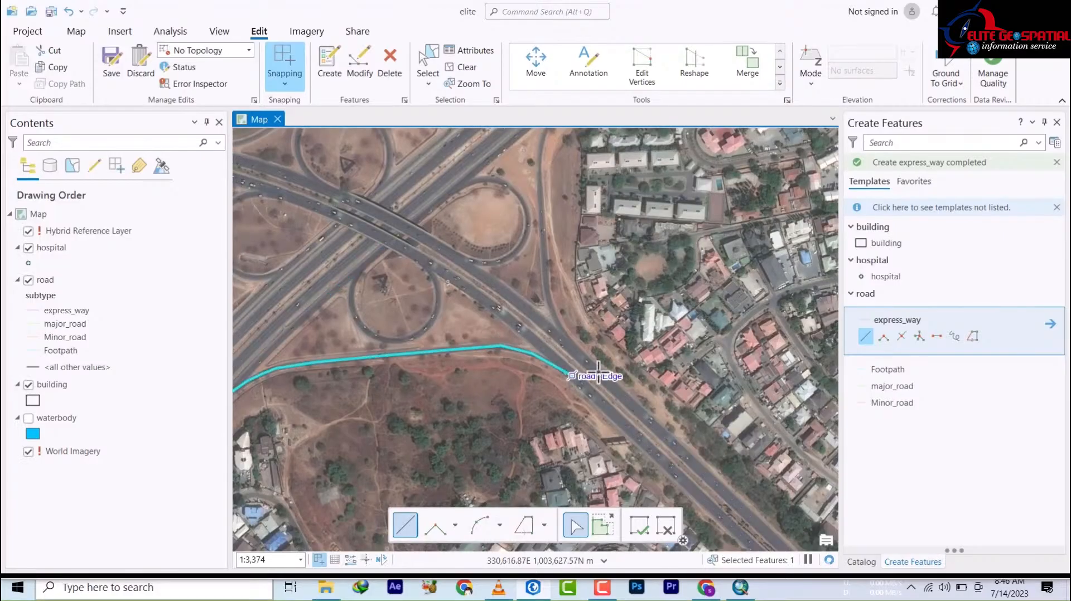
Examine the ramp's connection to the highway and the road network northeast of the interchange
scroll(574, 376, "up", 6)
scroll(685, 372, "down", 6)
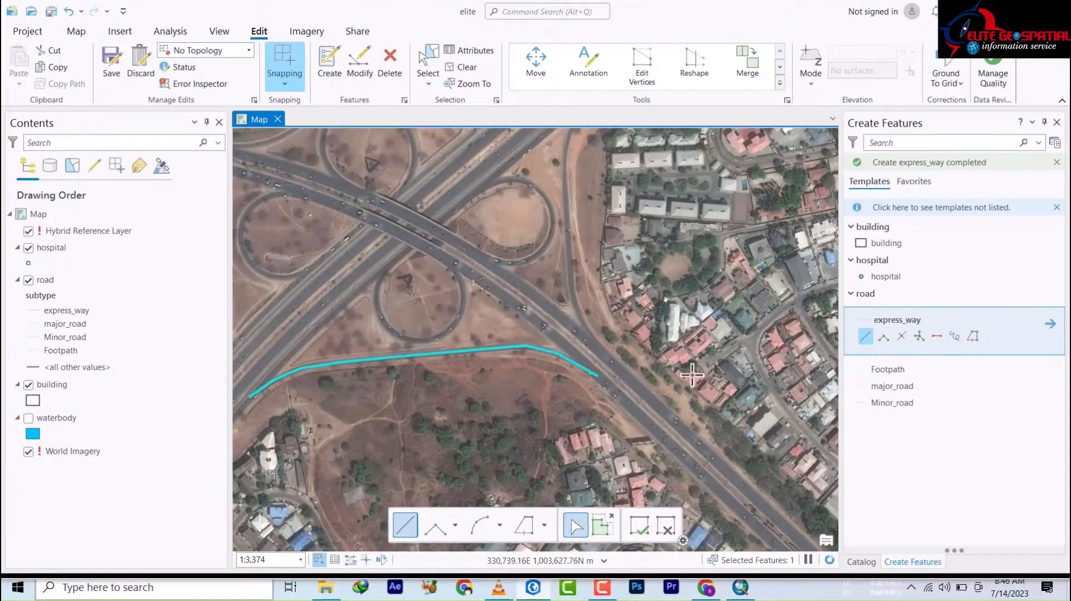
scroll(648, 391, "down", 2)
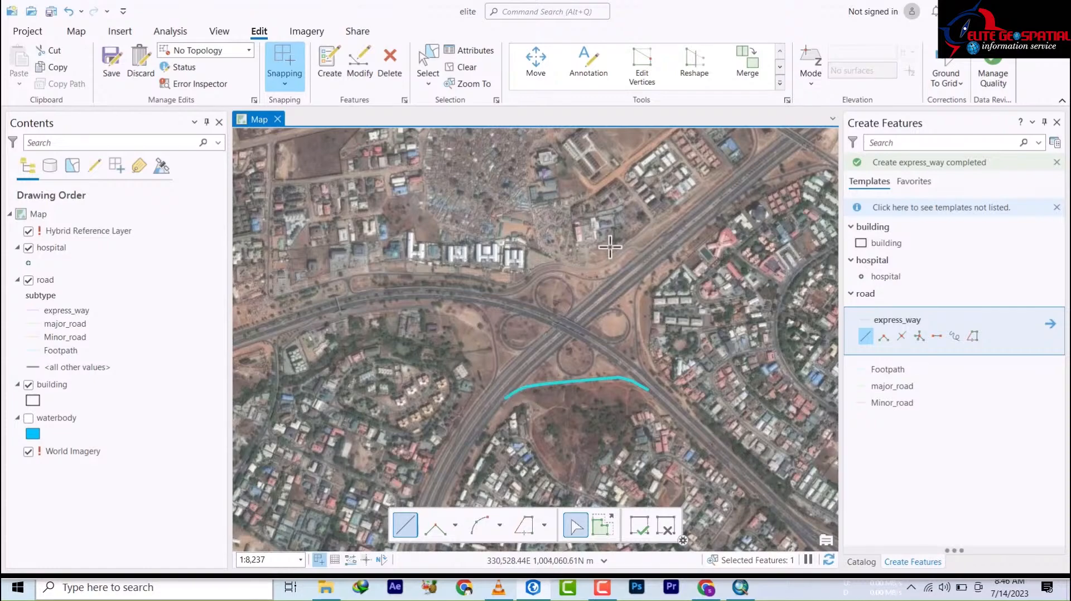
left_click_drag(617, 244, 256, 423)
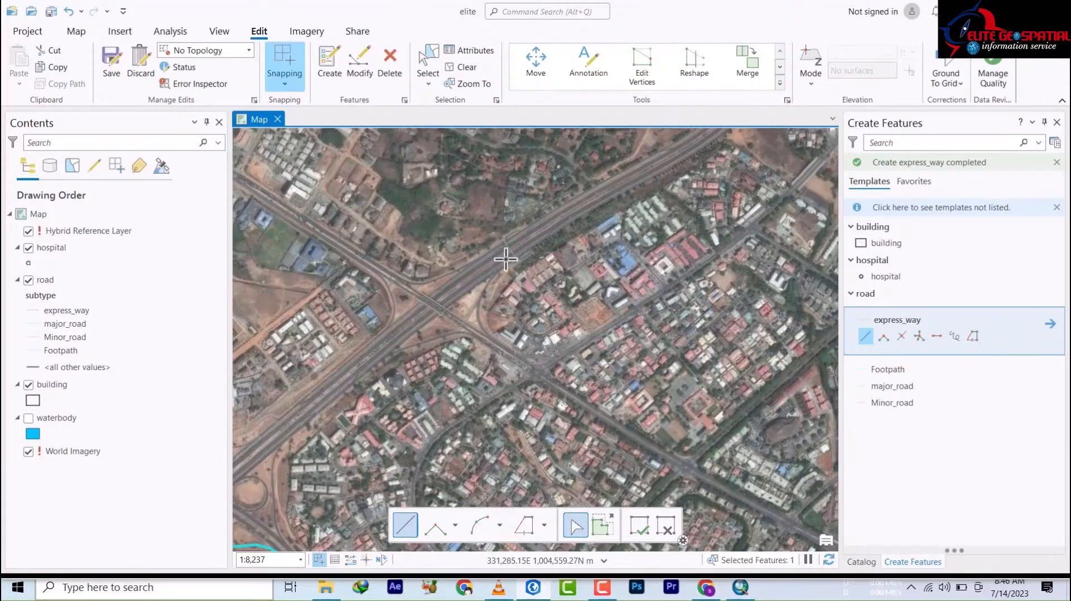
scroll(519, 244, "up", 2)
scroll(519, 243, "up", 3)
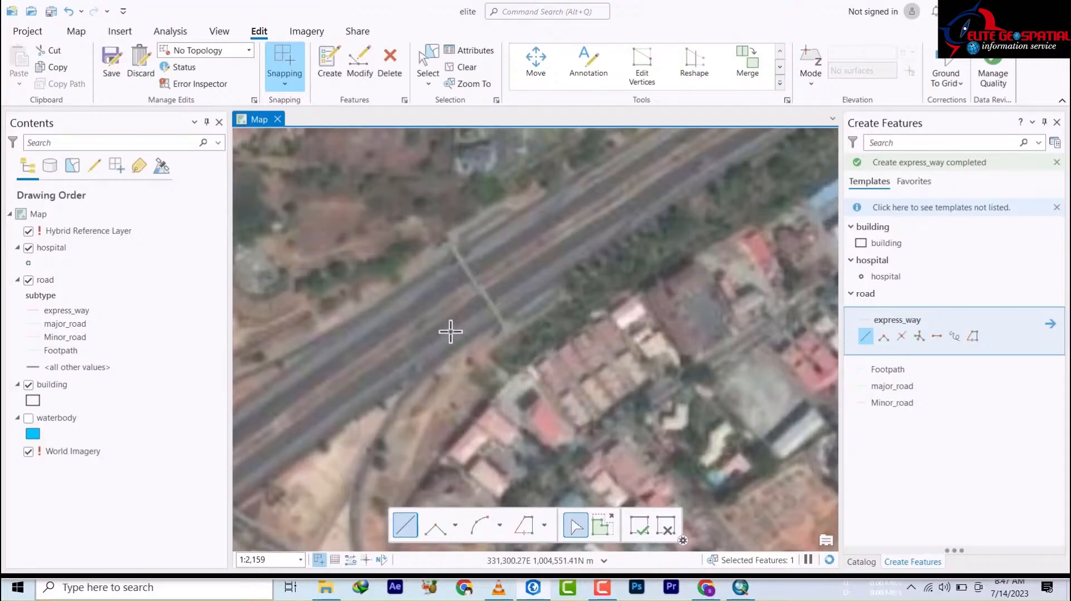
scroll(451, 334, "down", 1)
scroll(451, 333, "down", 3)
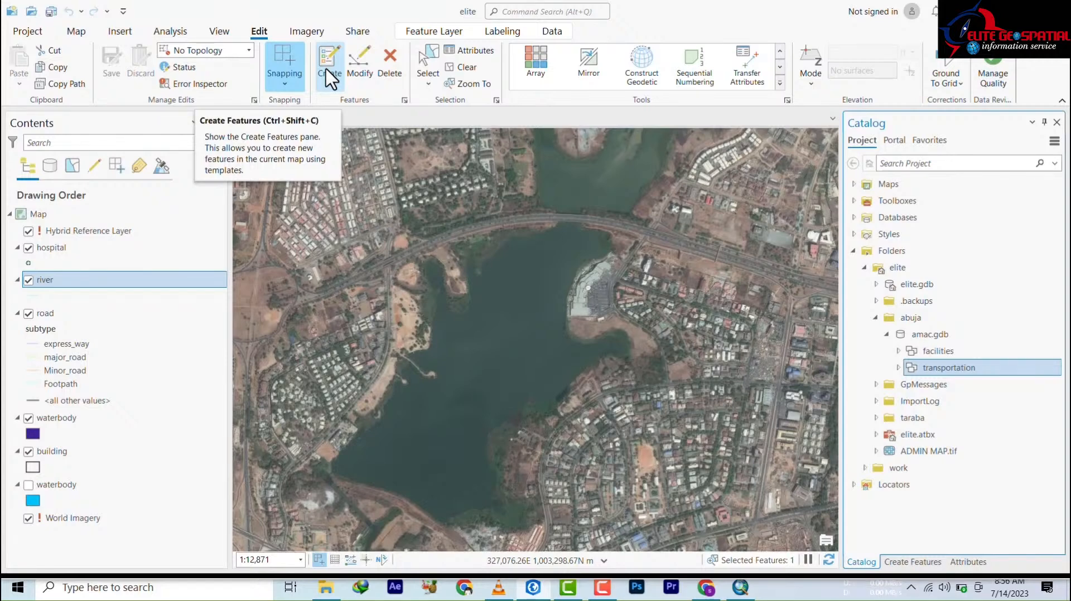
Switch editing to Map Topology and activate the waterbody polygon template for digitizing at the lake's southwestern shore
left_click(249, 52)
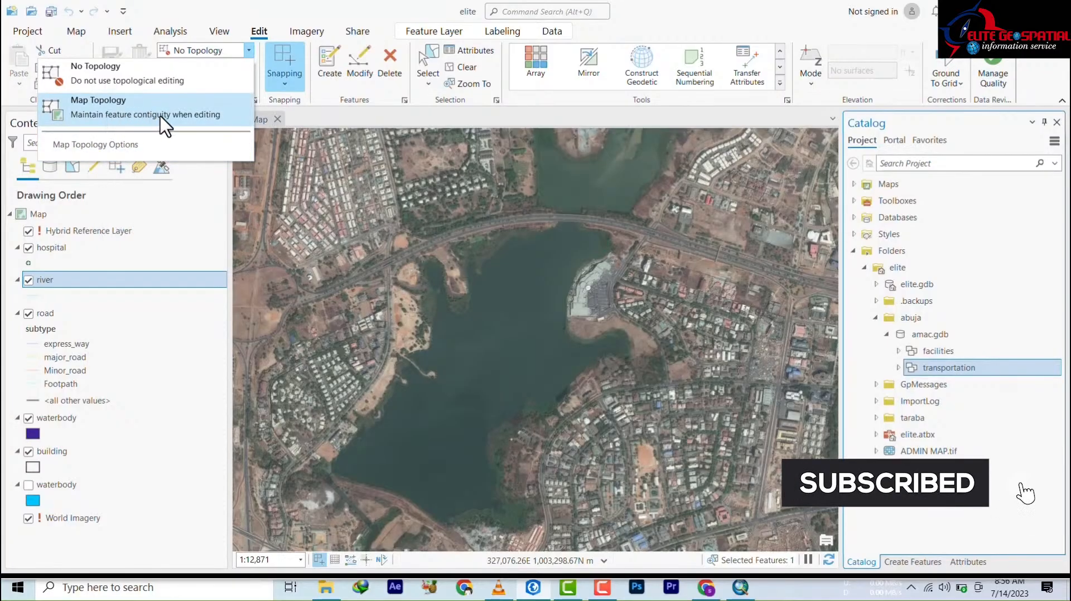
left_click(190, 127)
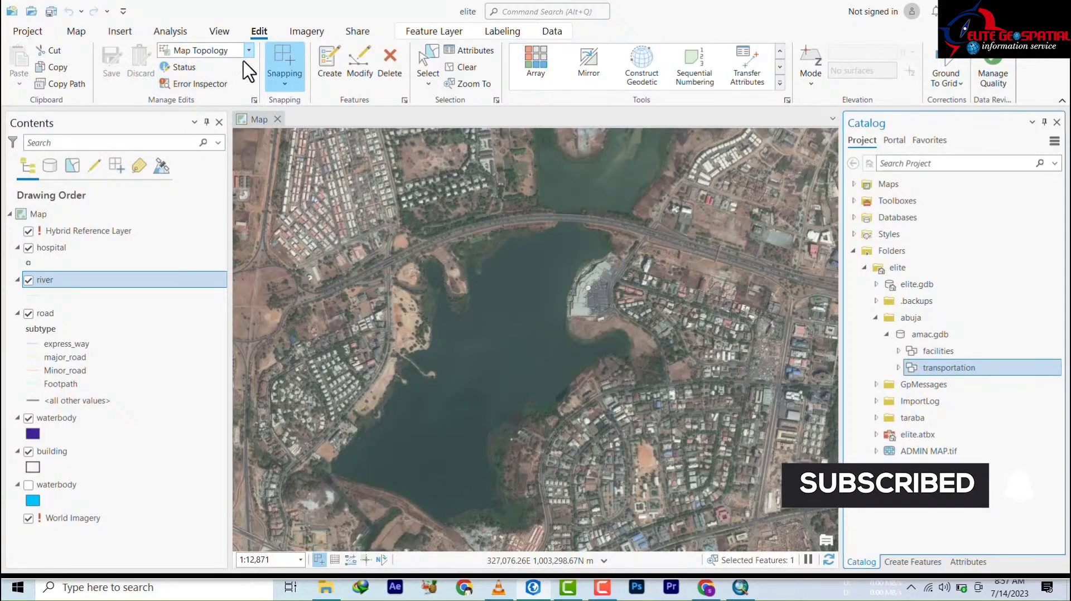
left_click(327, 71)
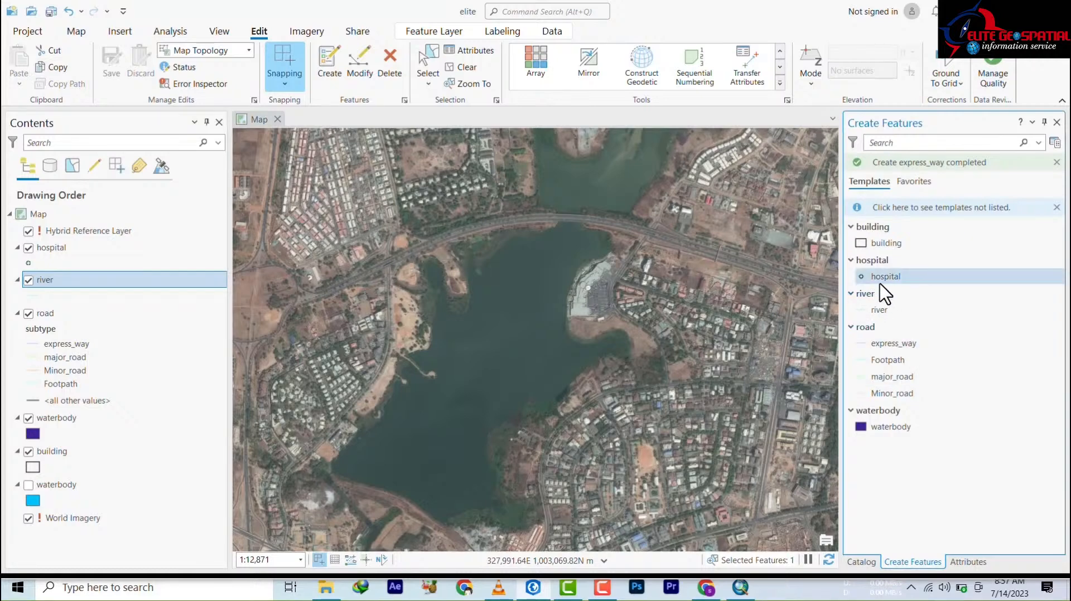
left_click(887, 428)
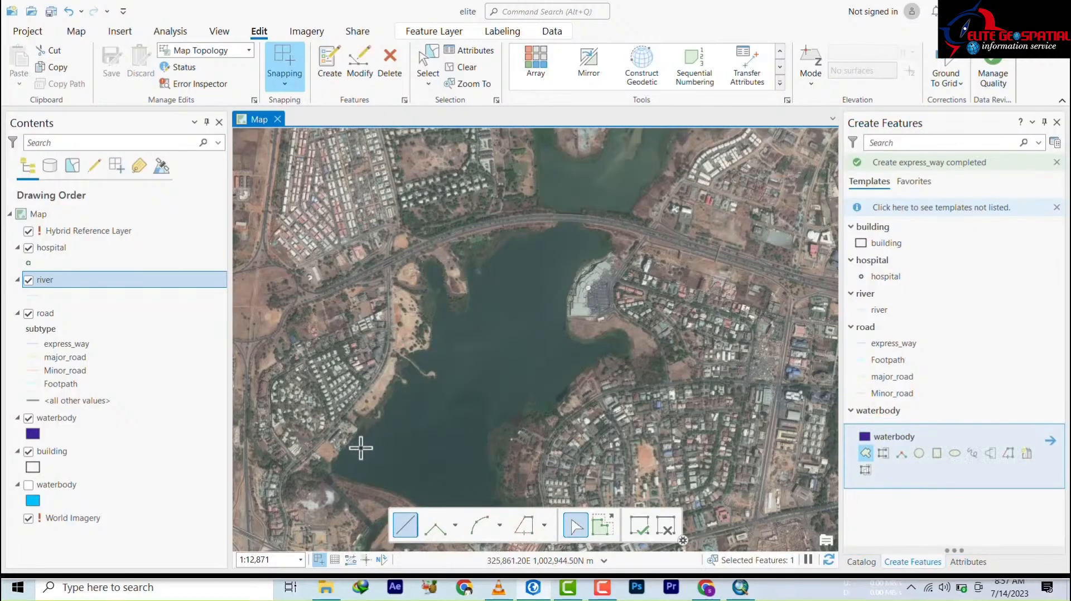
scroll(331, 466, "up", 3)
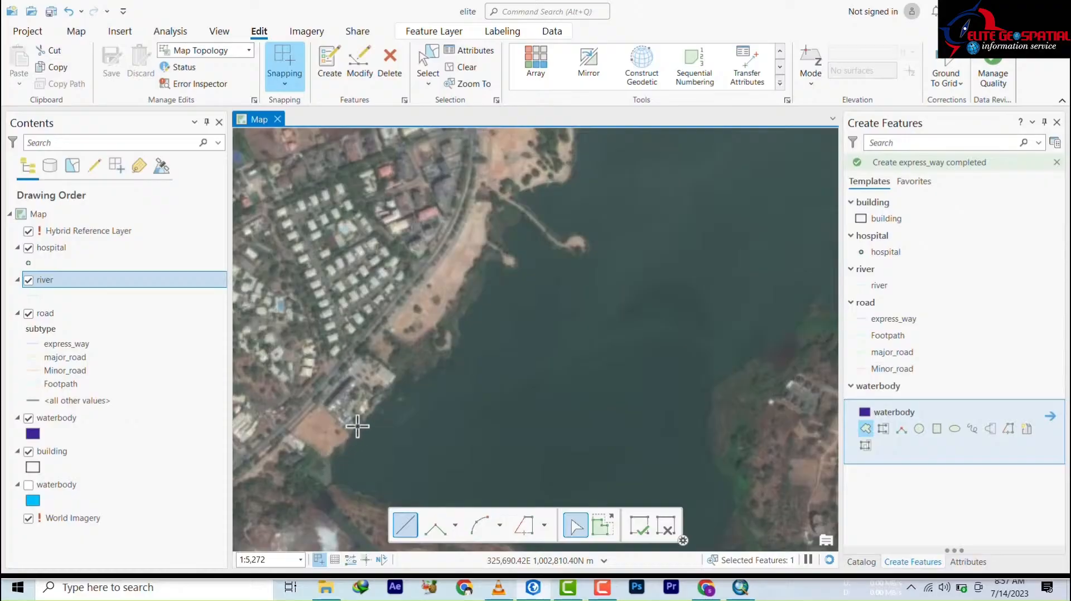
Trace the waterbody outline from the lake's southwestern corner northeast along the western shore to just below the small spit
left_click(357, 427)
left_click(398, 395)
left_click(443, 368)
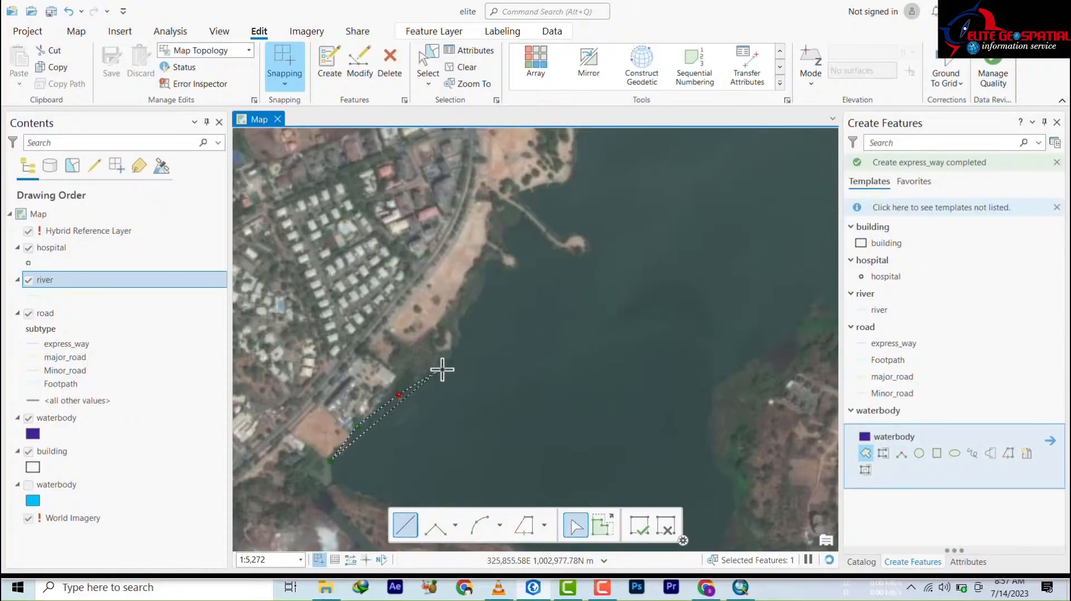
left_click(466, 330)
left_click(467, 309)
left_click(485, 272)
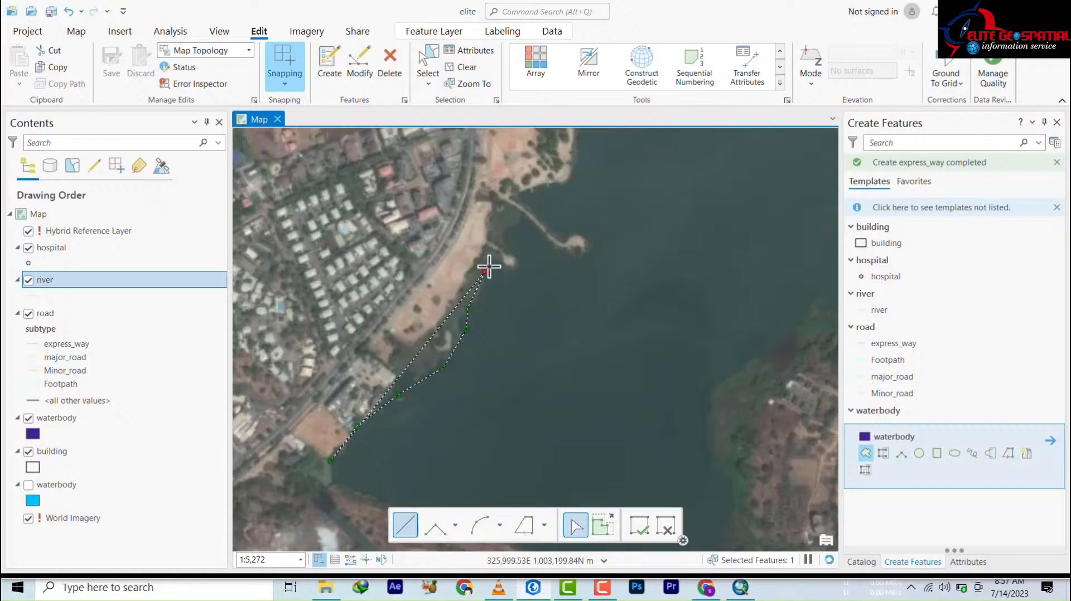
Continue the waterbody outline around the small spit, across the base of the curved jetty and along the sandy bank
left_click(493, 261)
left_click(515, 272)
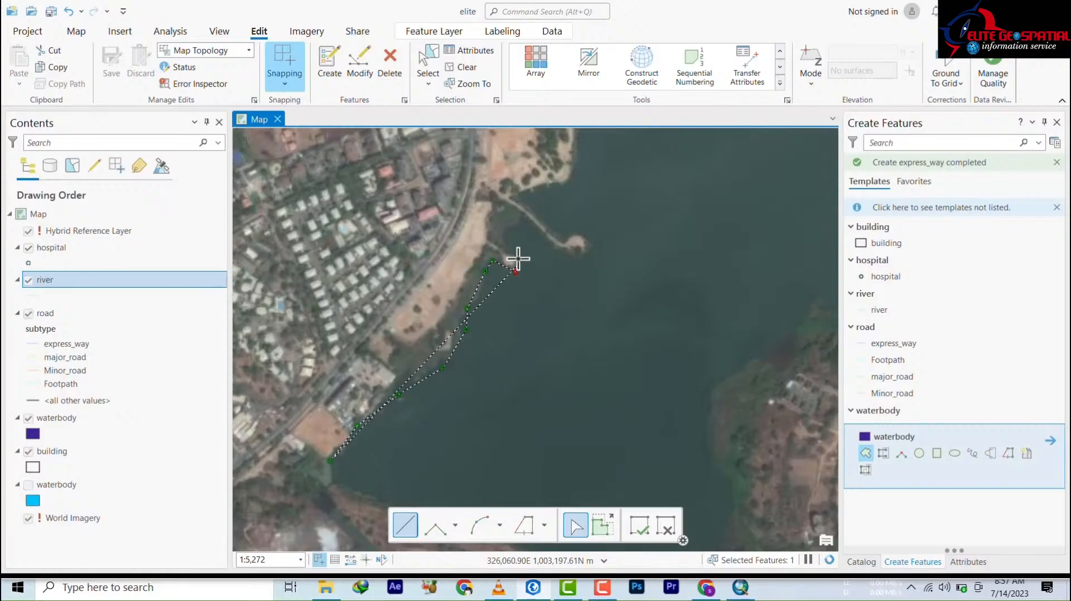
left_click(516, 260)
left_click(502, 240)
left_click(523, 222)
left_click(520, 198)
left_click(539, 186)
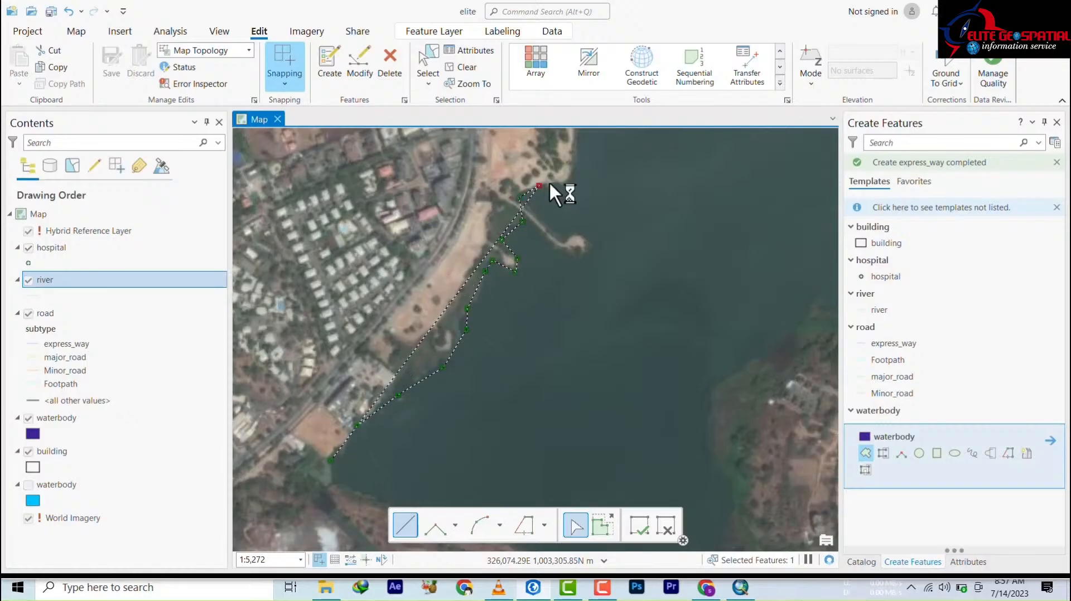
left_click(566, 181)
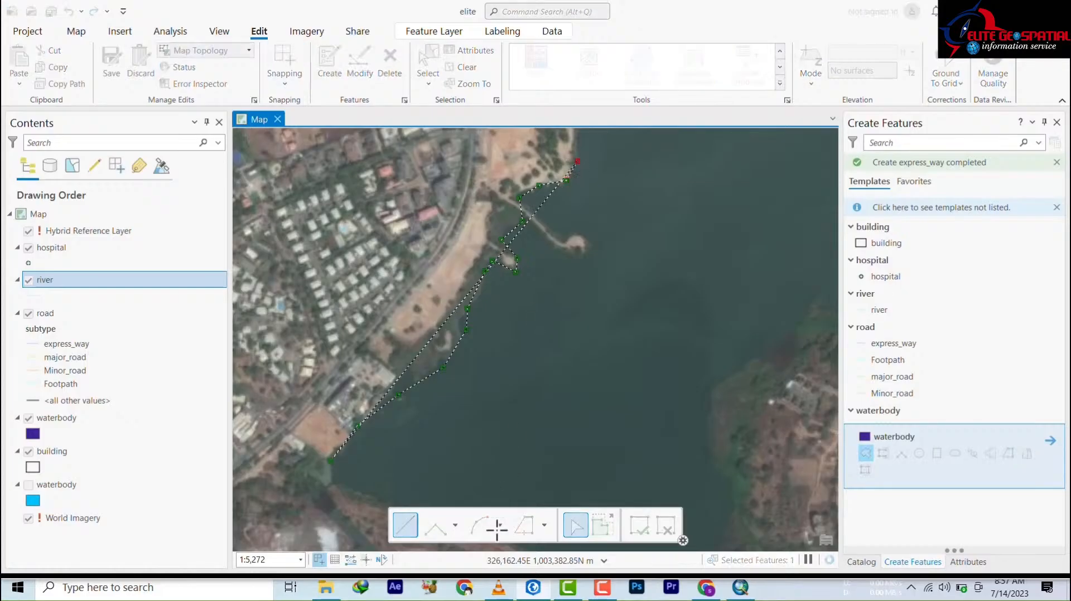
Extend the waterbody outline north along the sandy western shore and around the head of the narrow inlet below the highway
left_click_drag(506, 491, 542, 320)
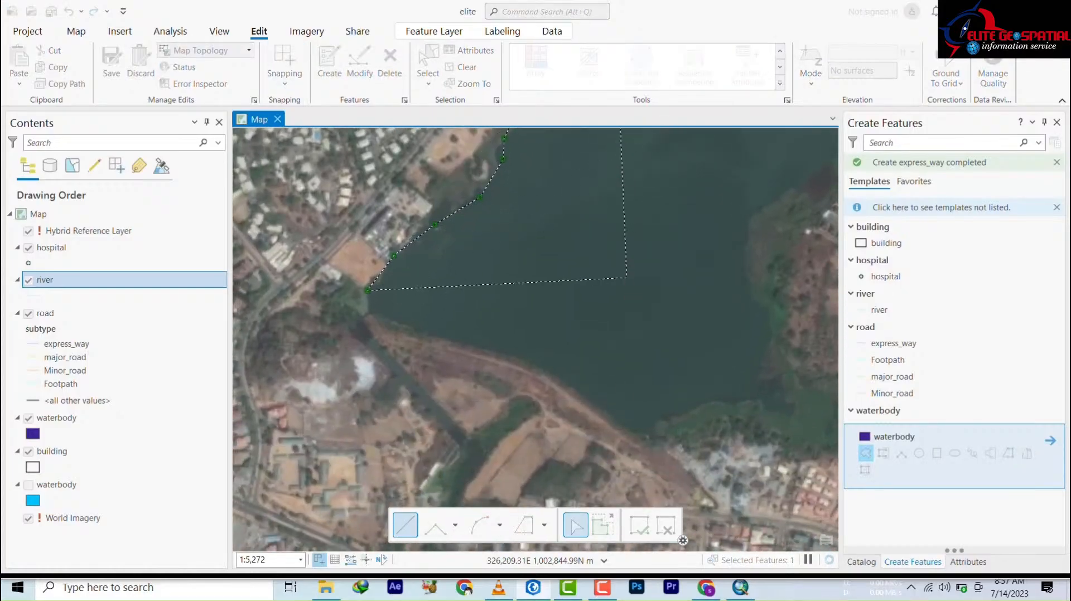
scroll(516, 486, "down", 5)
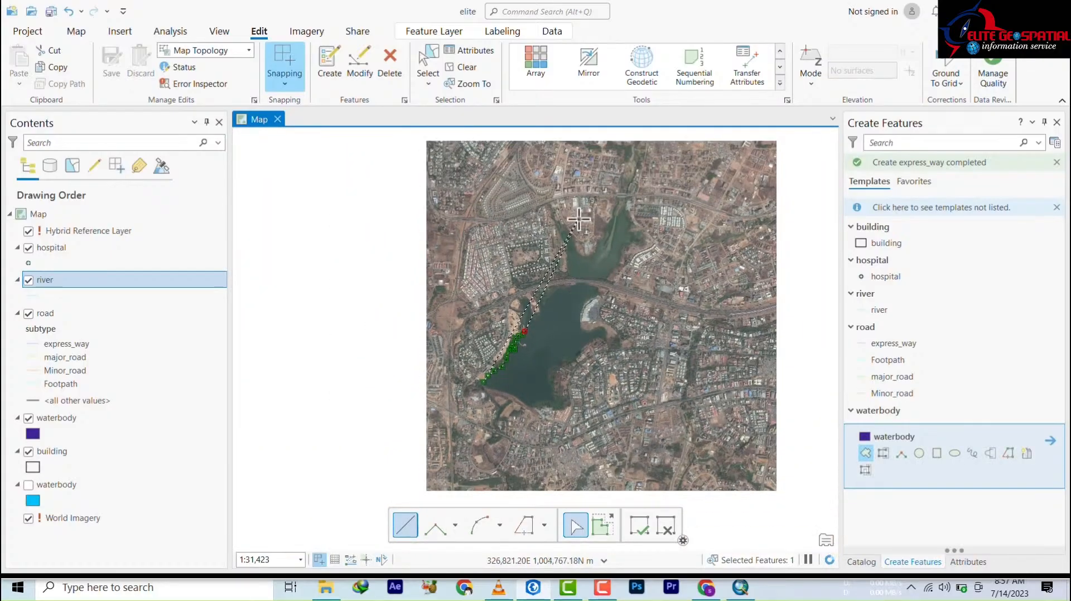
left_click_drag(583, 215, 555, 401)
scroll(513, 460, "up", 5)
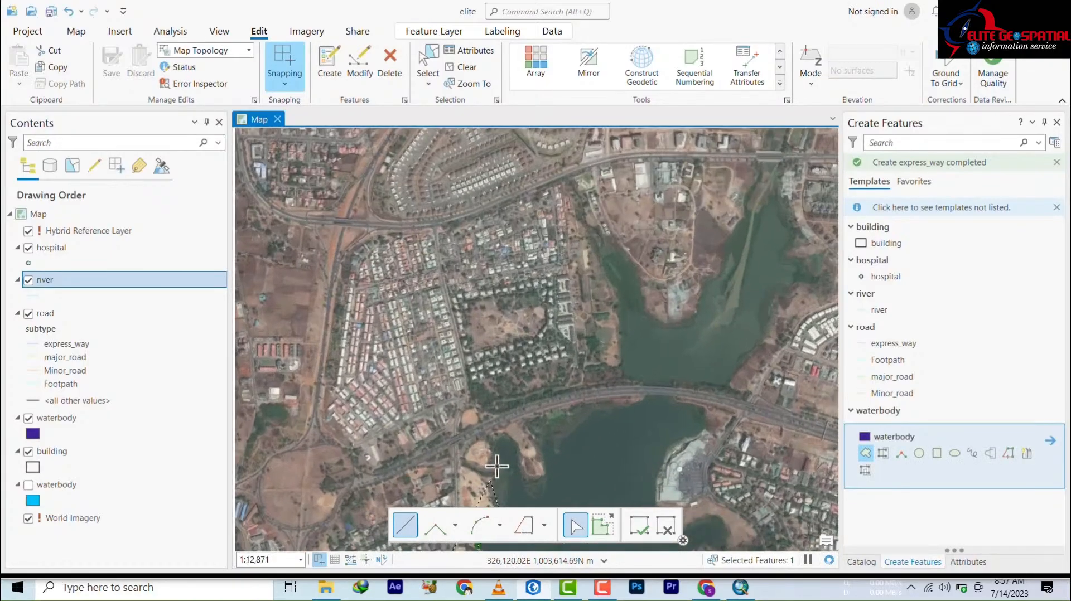
left_click_drag(512, 460, 433, 332)
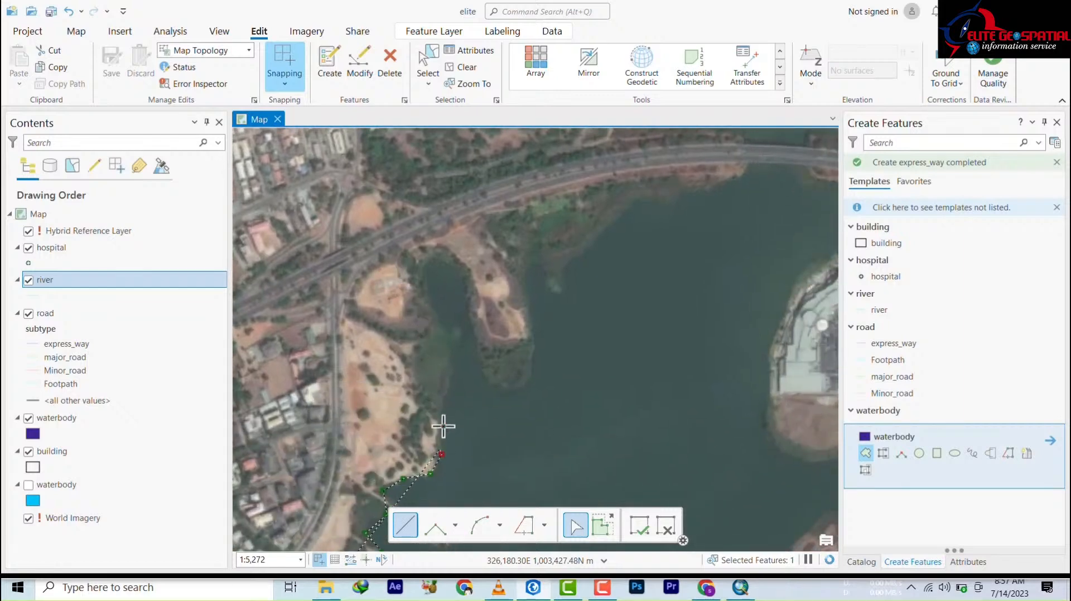
left_click(441, 414)
left_click(454, 335)
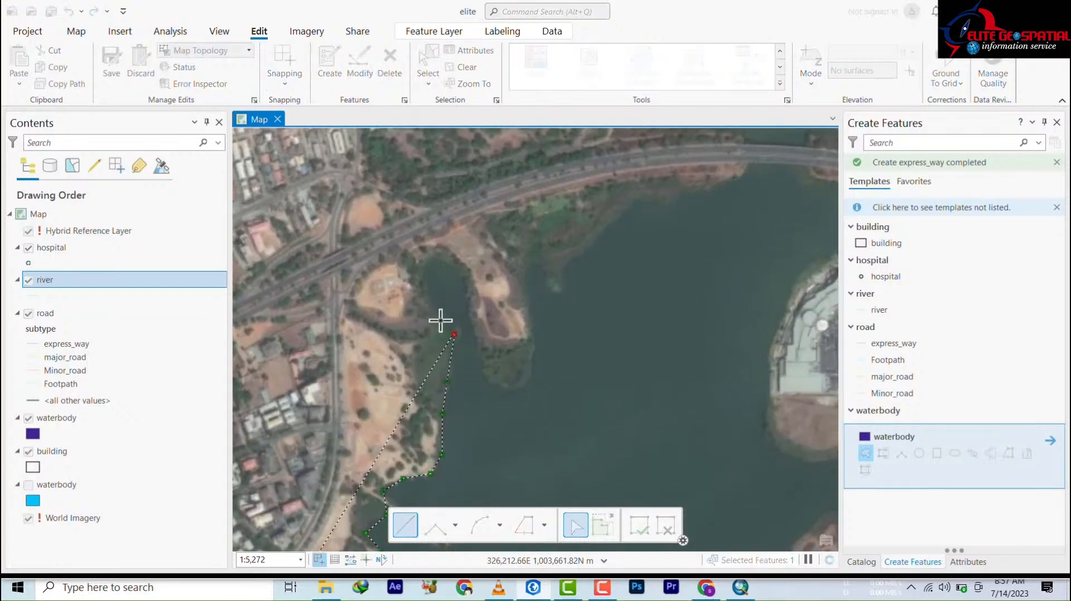
left_click(440, 319)
left_click(429, 297)
left_click(425, 270)
left_click(435, 254)
left_click(453, 257)
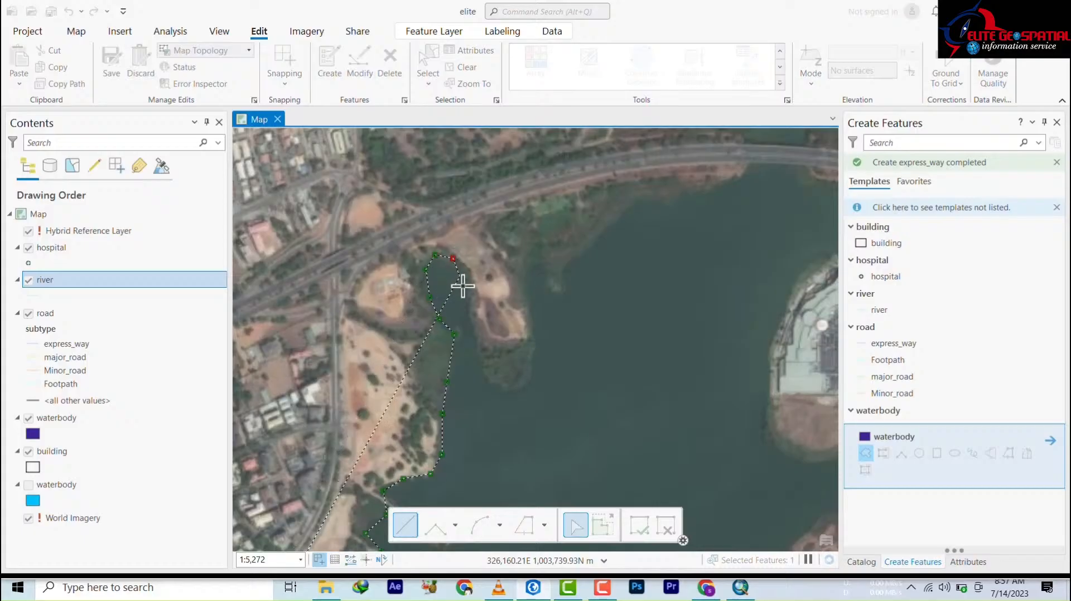
Trace the waterbody outline south along the narrow peninsula's western side and around its southern tip
left_click(461, 284)
left_click(472, 328)
left_click(486, 377)
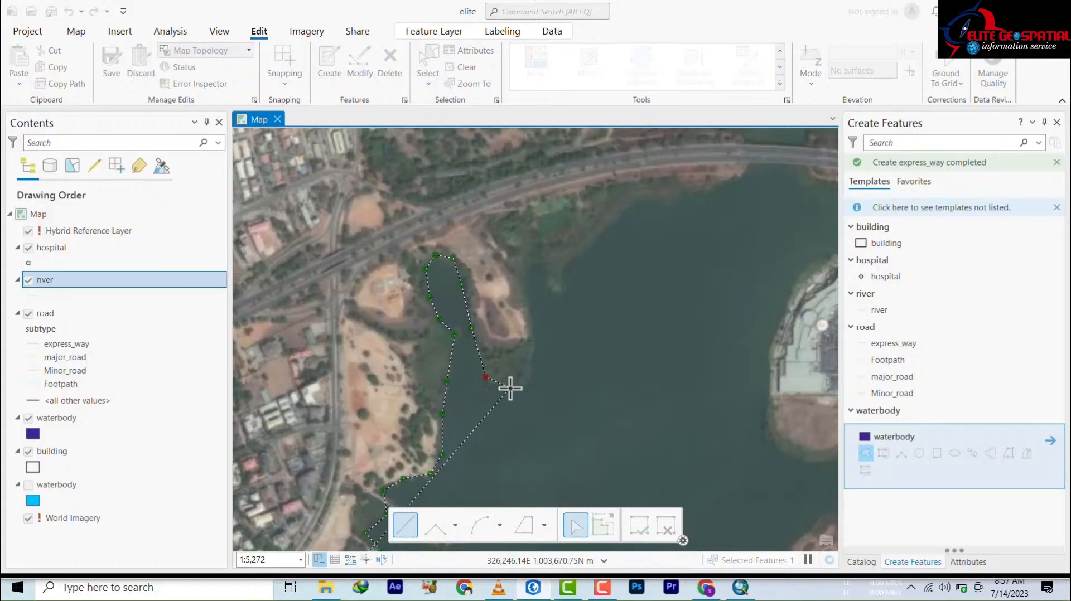
left_click(512, 390)
left_click(539, 365)
Trace the waterbody outline up the peninsula's eastern side, around the second inlet and down to the small vegetated point
left_click(529, 317)
left_click(523, 274)
left_click(525, 261)
left_click(541, 273)
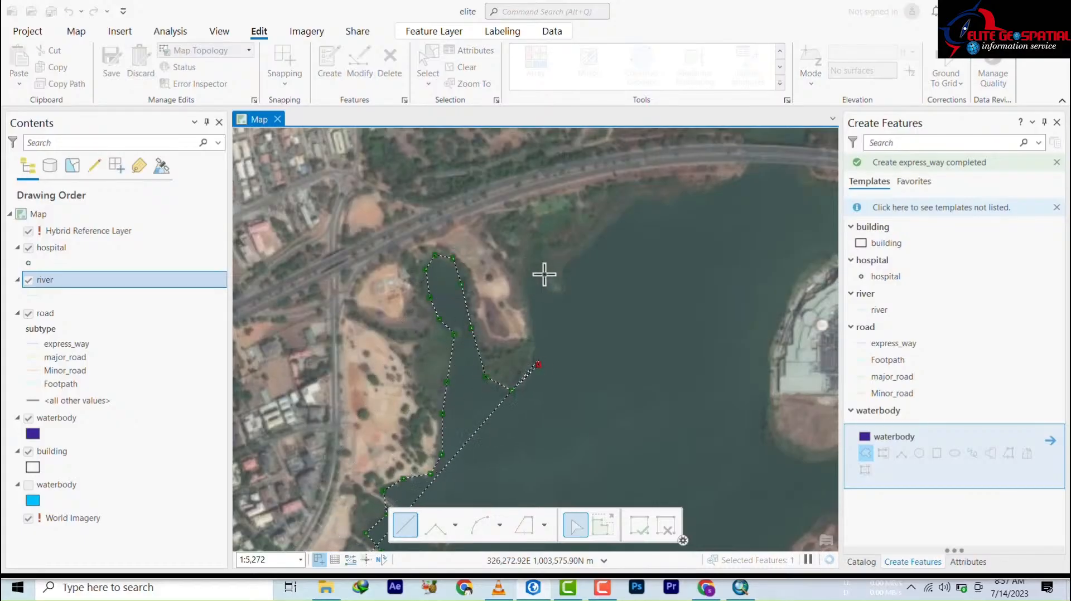
left_click(551, 293)
left_click(560, 300)
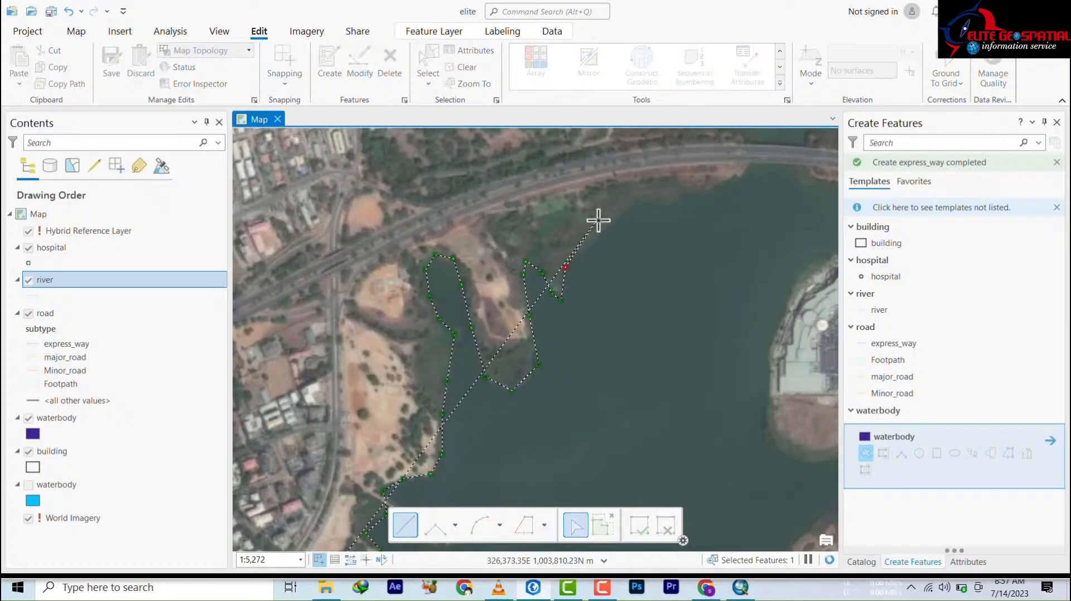
Continue the waterbody outline northeast along the vegetated shore south of the highway to near the bridge
left_click(598, 220)
left_click(630, 208)
left_click(658, 194)
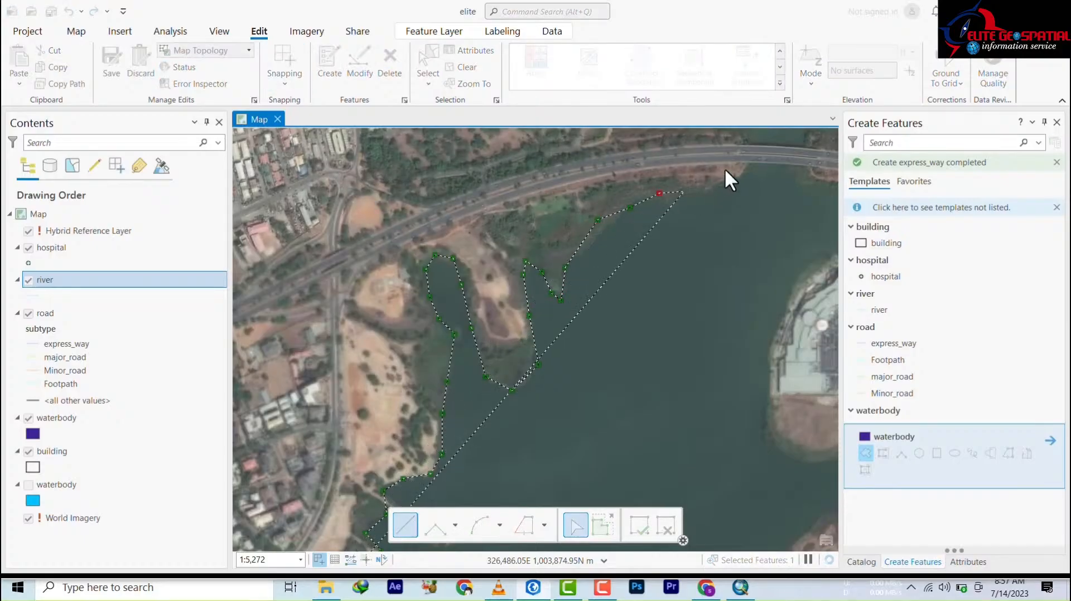
left_click(714, 184)
left_click(739, 177)
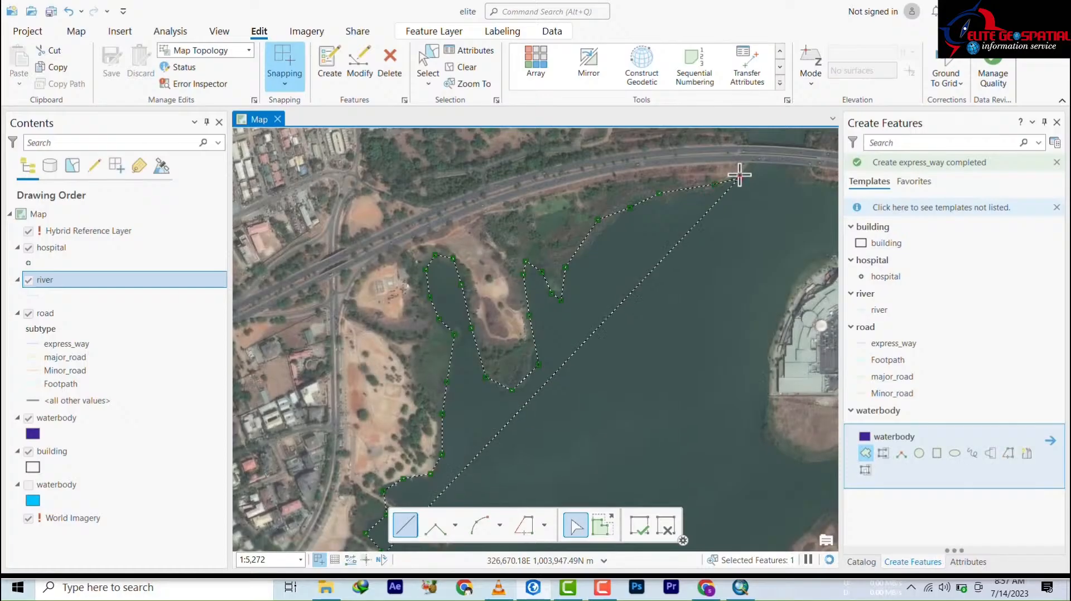
Carry the waterbody outline under the highway bridge and north along the western shore of the northern basin
mouse_move(715, 203)
left_mouse_down()
mouse_move(447, 440)
mouse_move(538, 304)
left_mouse_up()
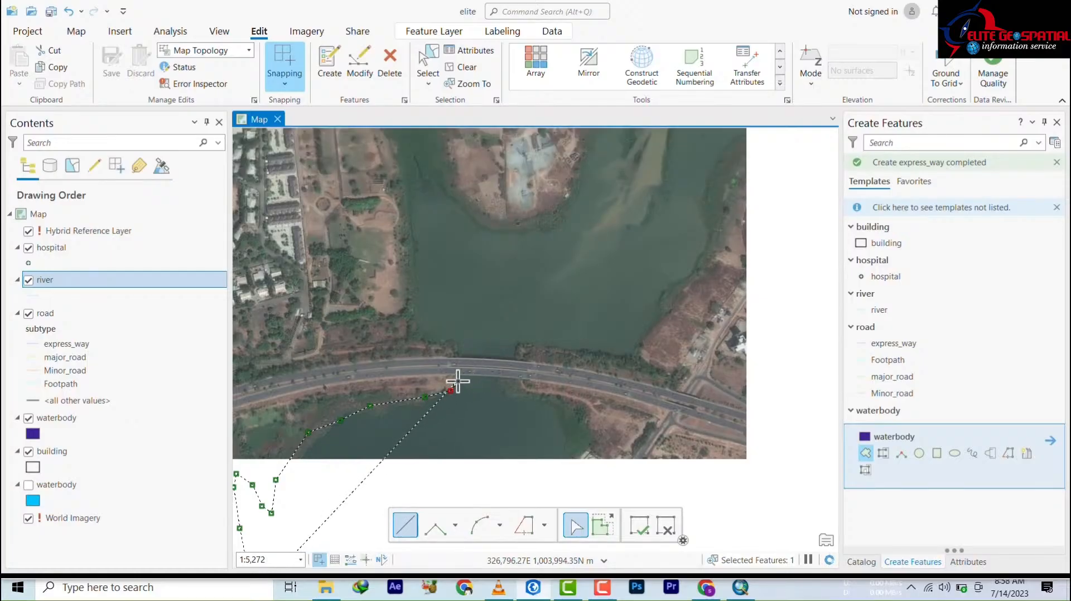
left_click(458, 382)
left_click(460, 351)
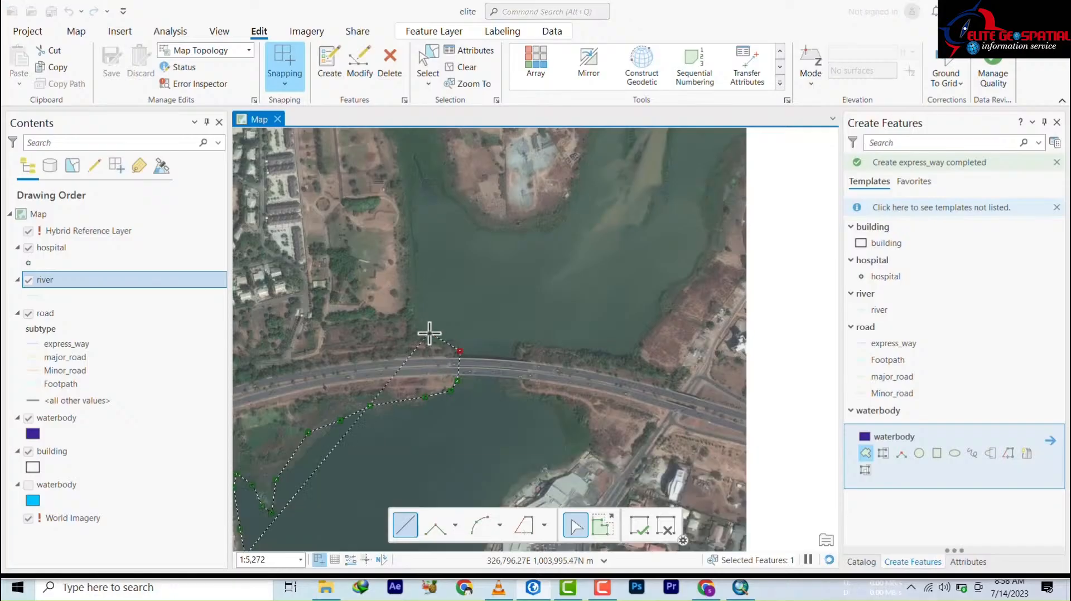
left_click(416, 264)
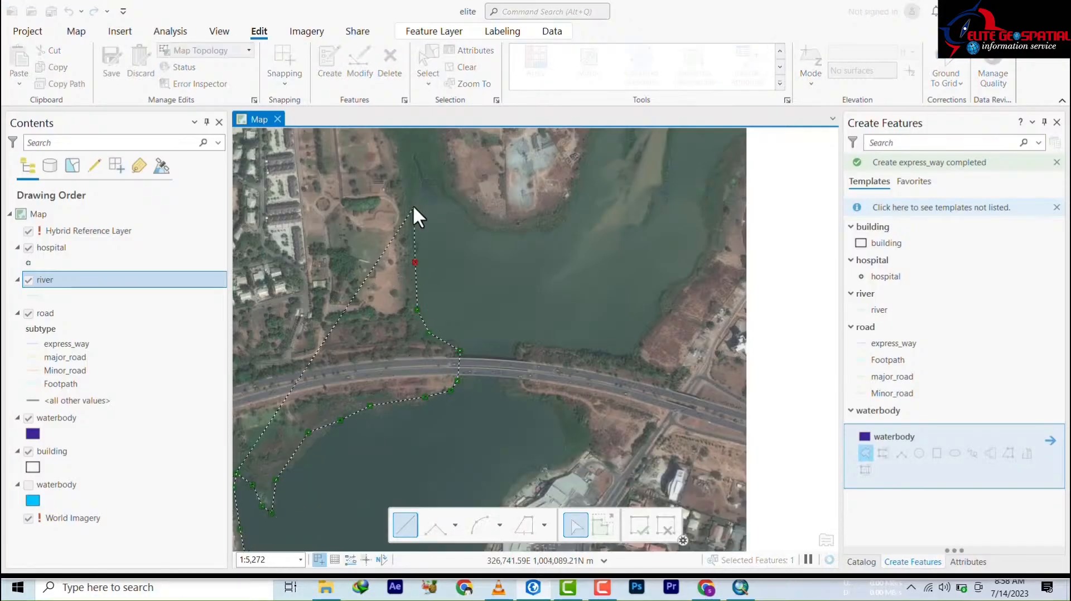
left_click(410, 150)
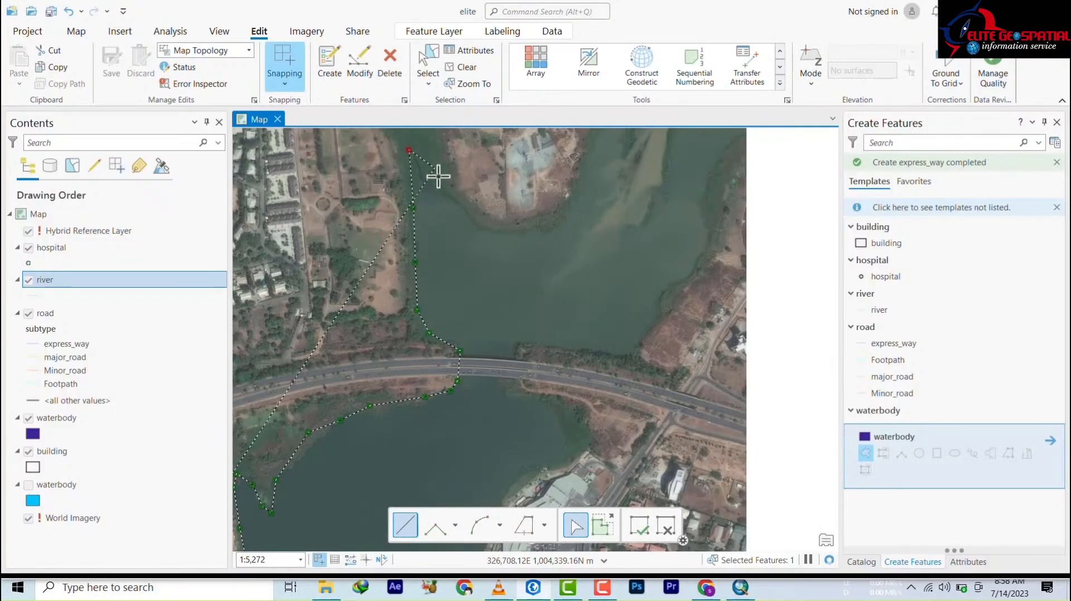
Trace the waterbody outline around the rounded headland in the northern basin, from its western side to its eastern side
left_click(439, 177)
left_click(464, 214)
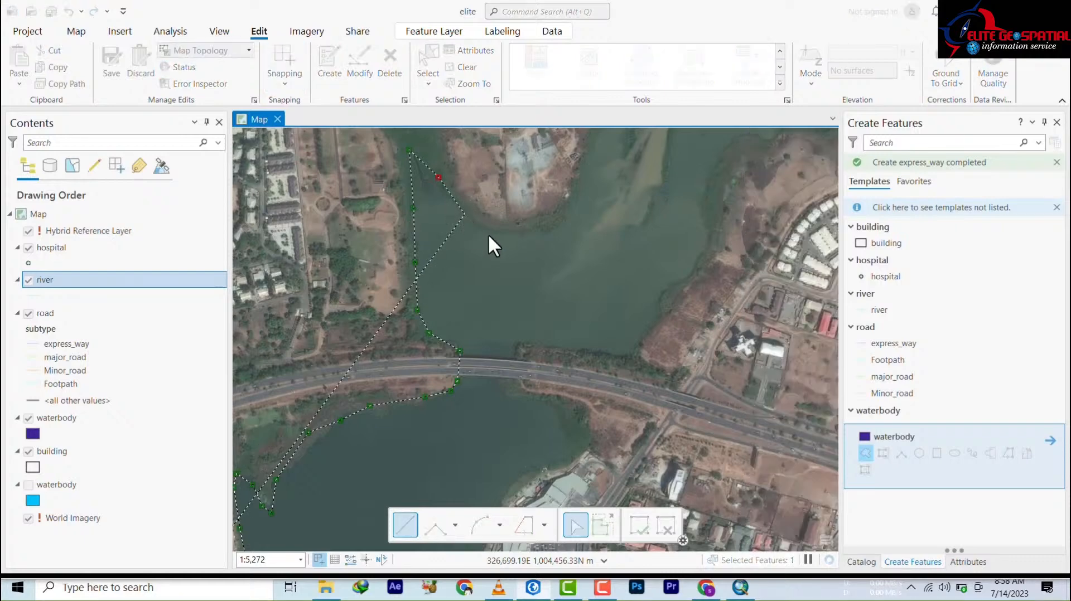
left_click(536, 229)
left_click(569, 216)
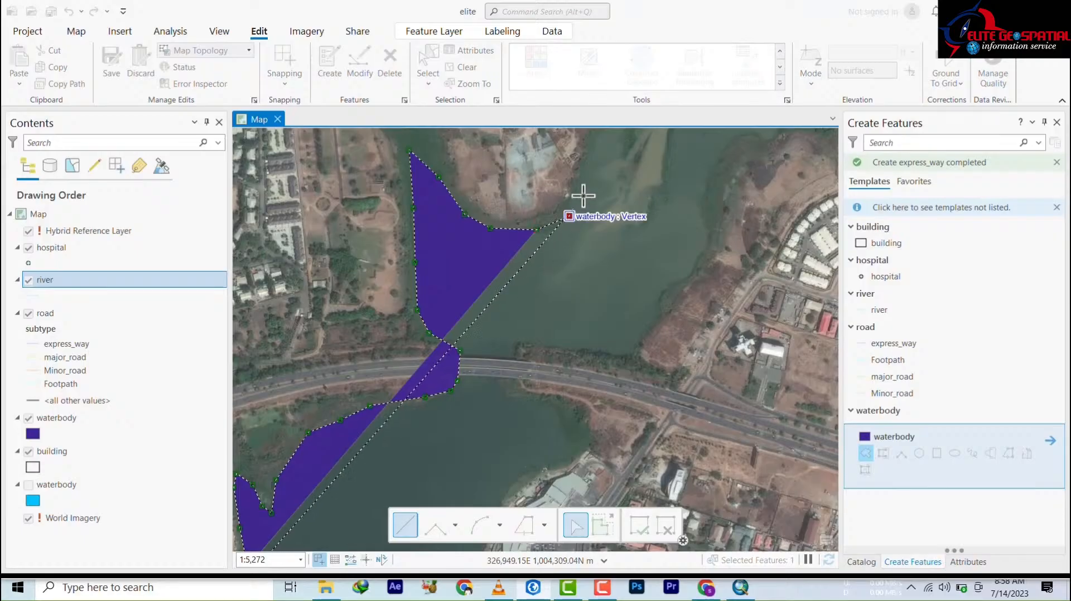
left_click(585, 152)
Extend the waterbody outline northeast along the northern basin's western bank and across the silty channel near its narrow end
mouse_move(591, 164)
left_mouse_down()
mouse_move(509, 306)
mouse_move(449, 360)
left_mouse_up()
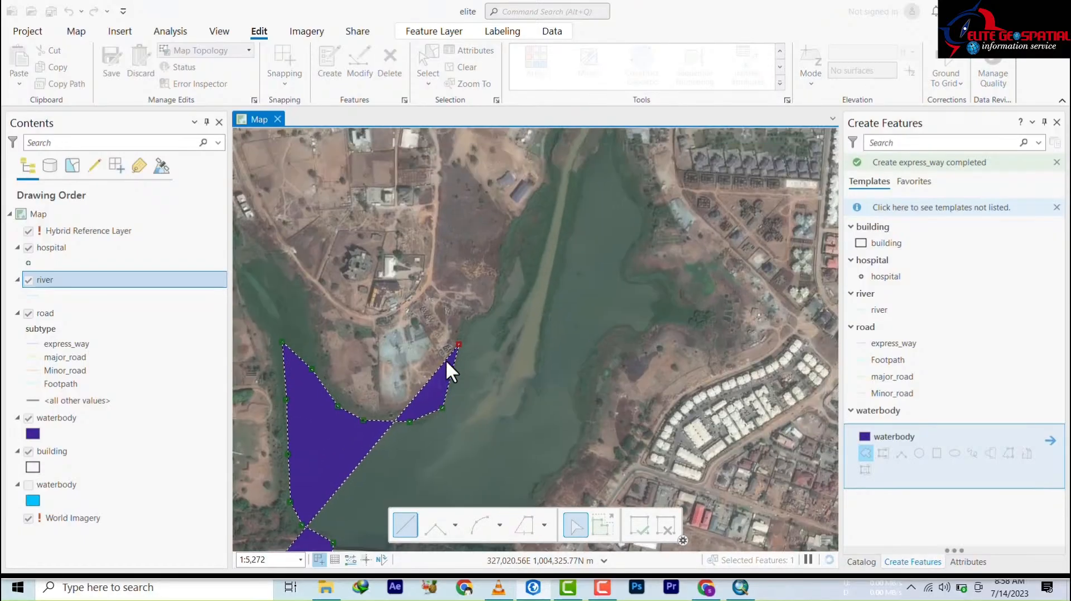
left_click(471, 324)
left_click(496, 307)
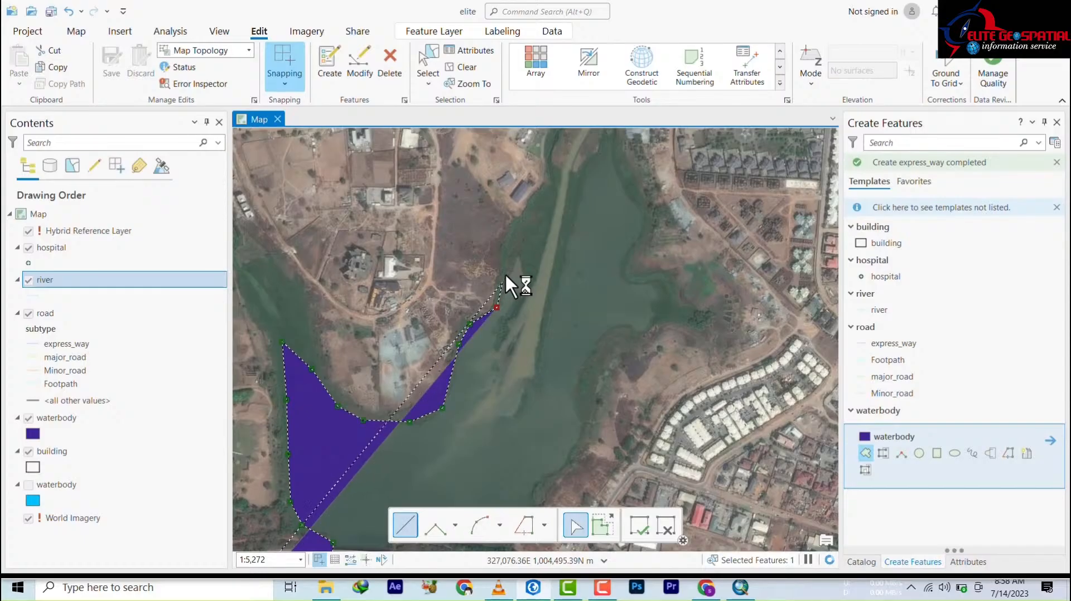
left_click(503, 279)
left_click(528, 231)
left_click(553, 179)
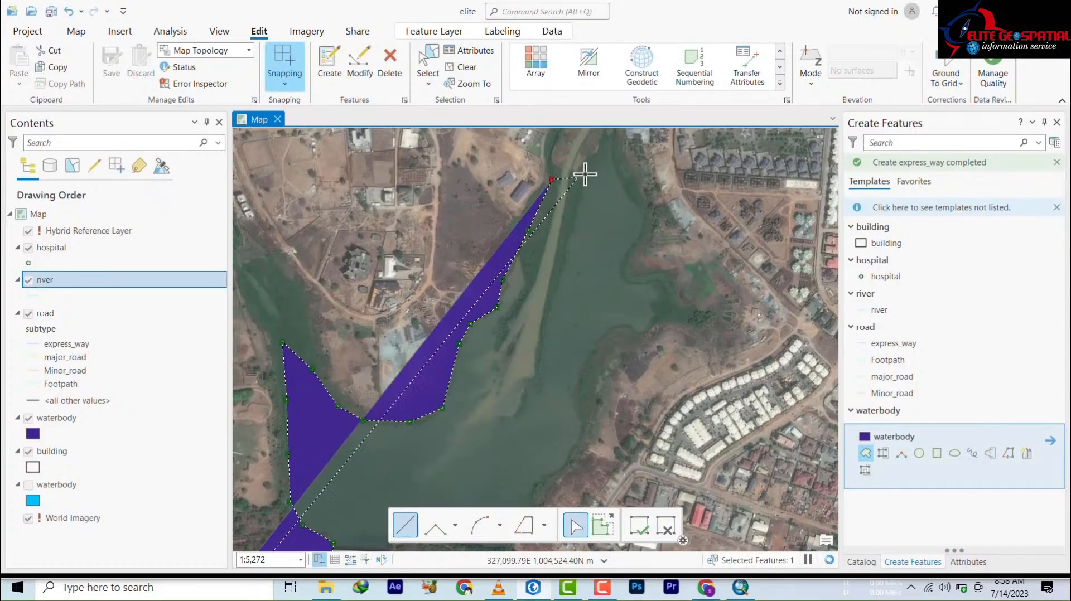
left_click(587, 173)
Trace the waterbody outline around the lake's northern tip and back south along the upper eastern bank
left_click_drag(597, 220, 506, 339)
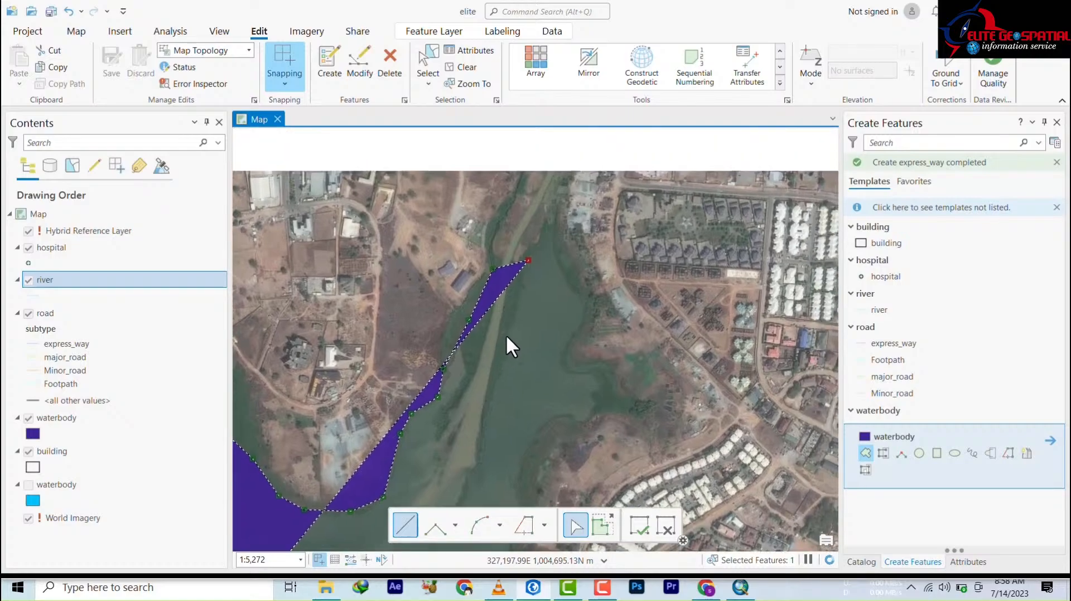
left_click(539, 235)
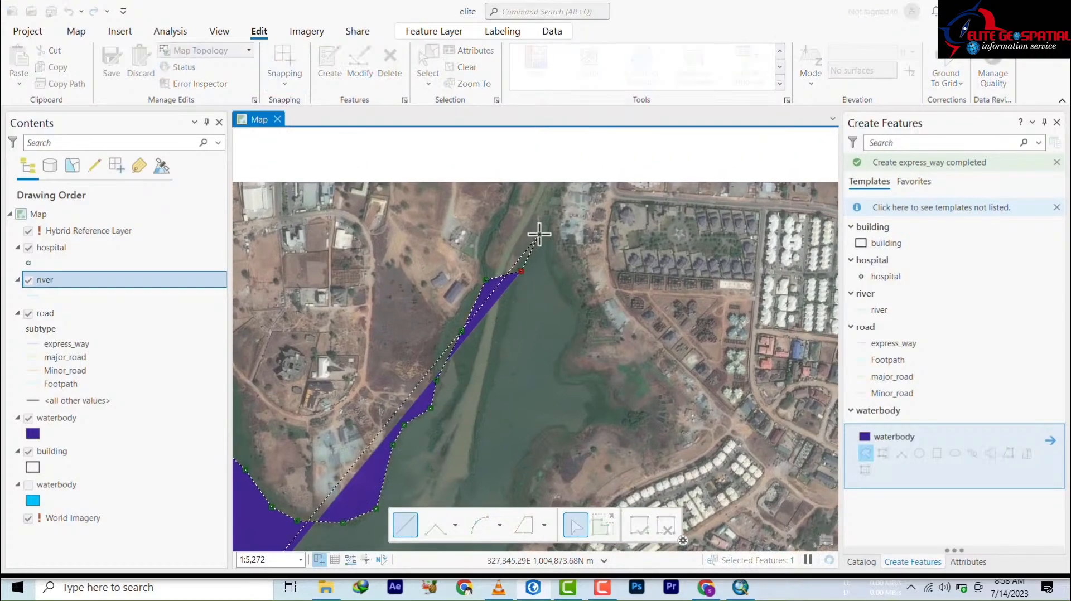
left_click(545, 244)
left_click(553, 277)
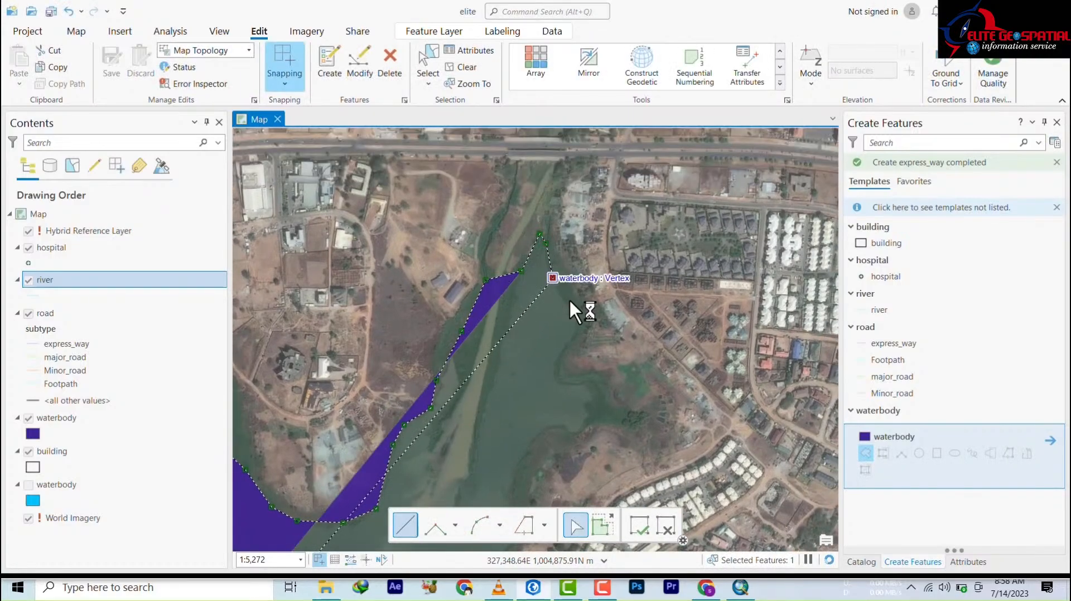
left_click(572, 304)
left_click(573, 338)
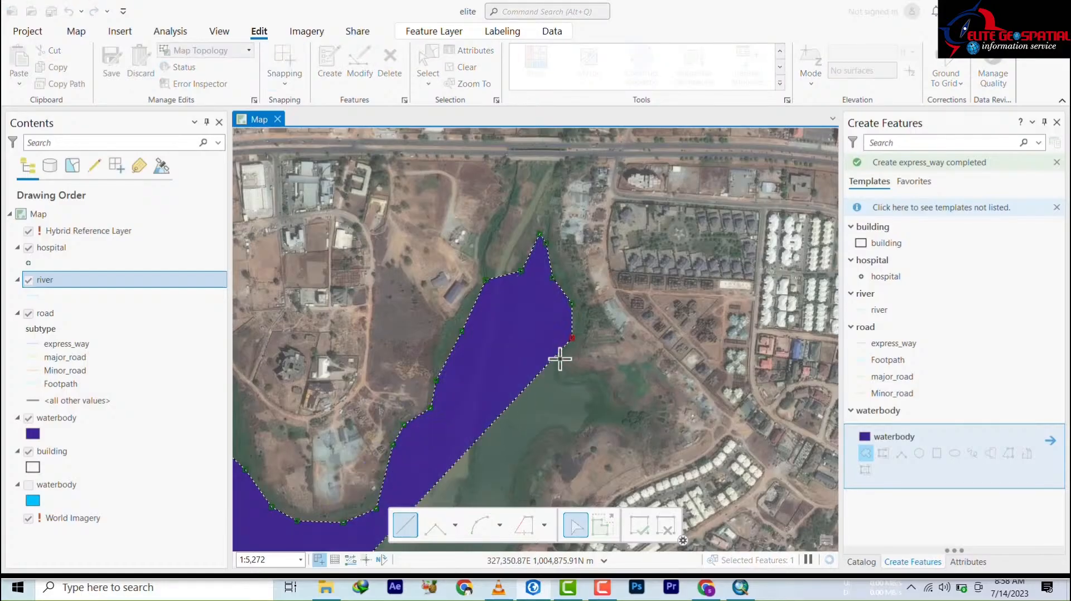
Trace the waterbody outline around the small side bay on the northern basin's eastern shore
left_click(556, 355)
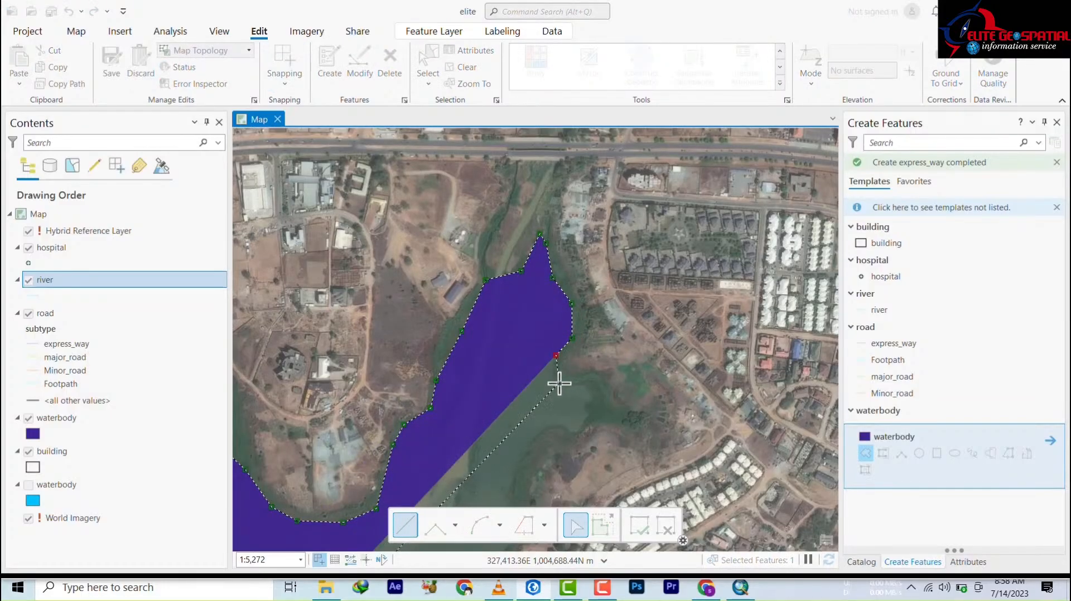
left_click(558, 383)
left_click(586, 383)
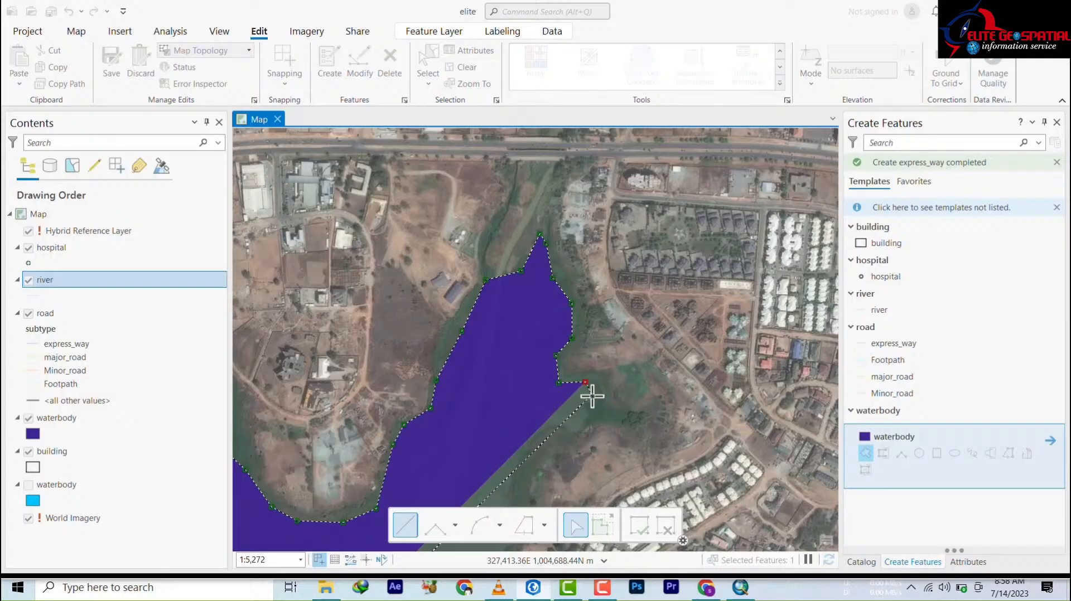
left_click(588, 425)
left_click(575, 432)
left_click(558, 430)
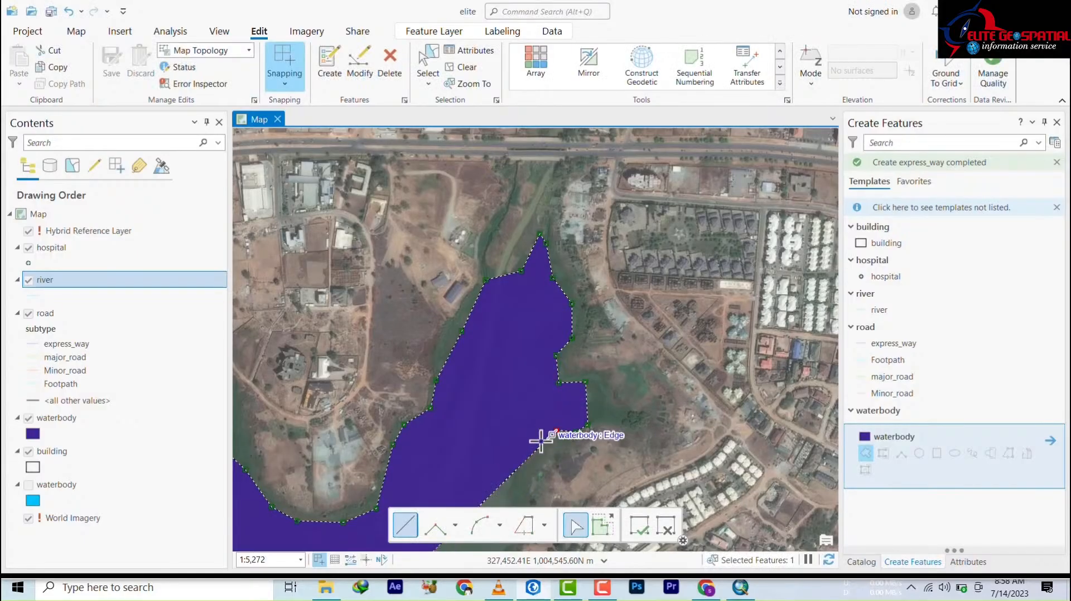
left_click(530, 446)
Trace the waterbody outline southwest along the northern basin's eastern bank to just above the expressway bridge
mouse_move(484, 305)
left_mouse_down()
mouse_move(472, 221)
mouse_move(478, 126)
left_mouse_up()
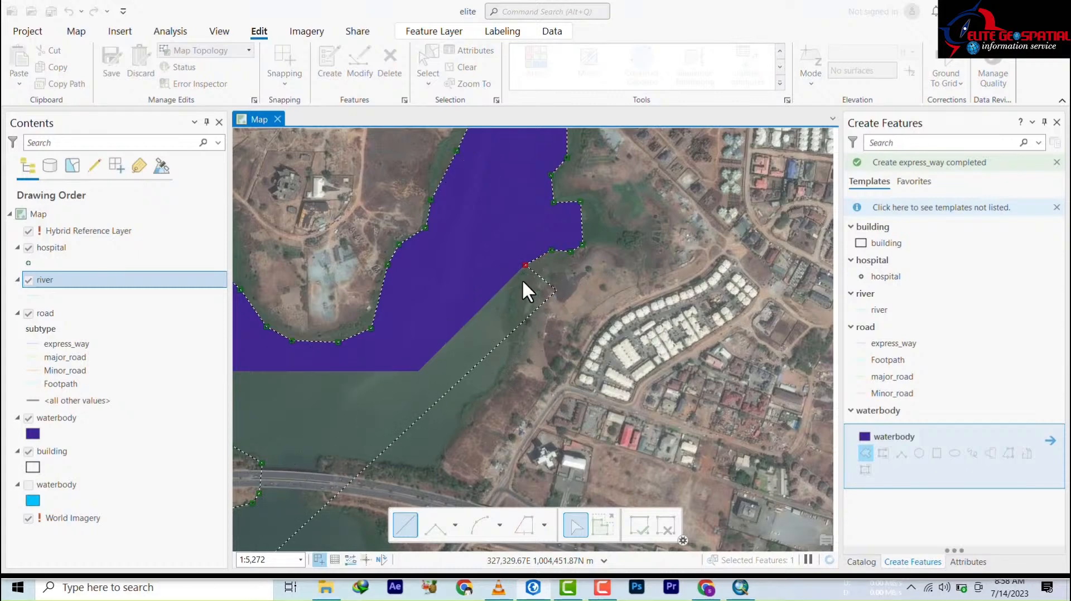
left_click(520, 283)
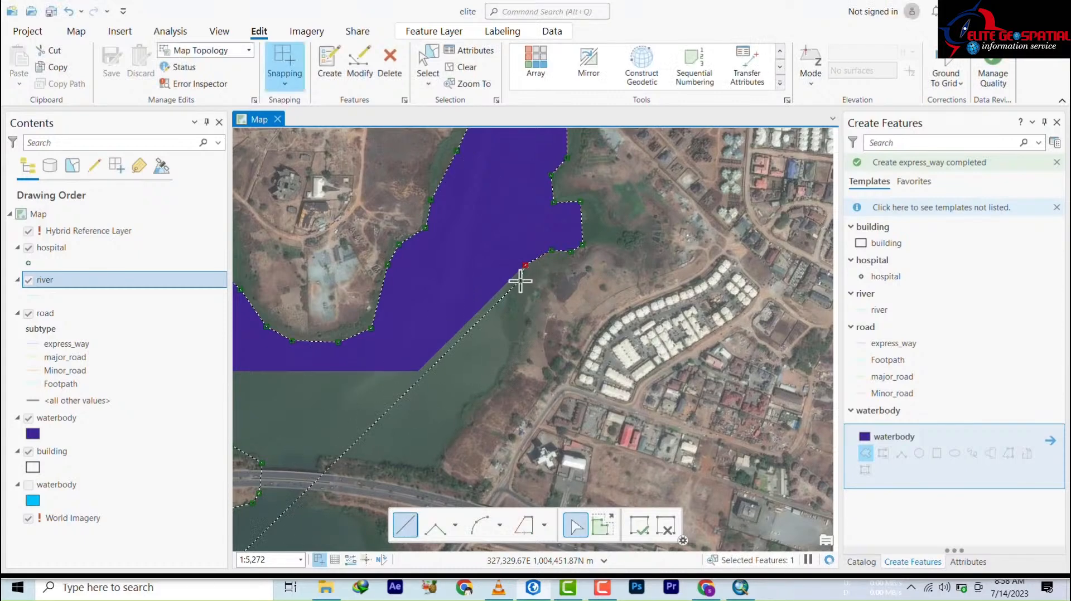
left_click(511, 351)
left_click(489, 393)
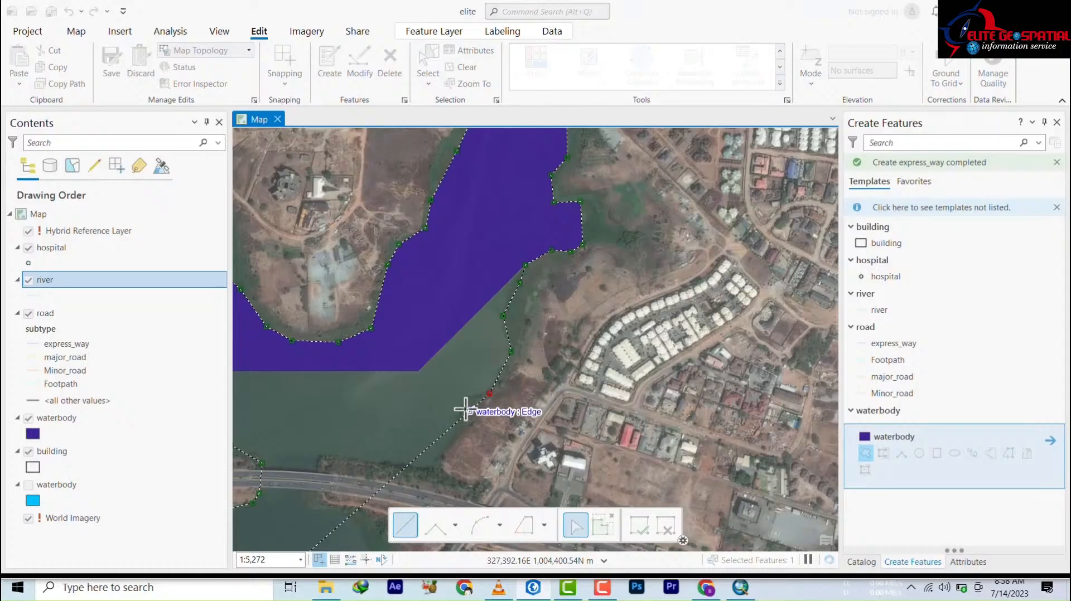
left_click(468, 413)
left_click(444, 454)
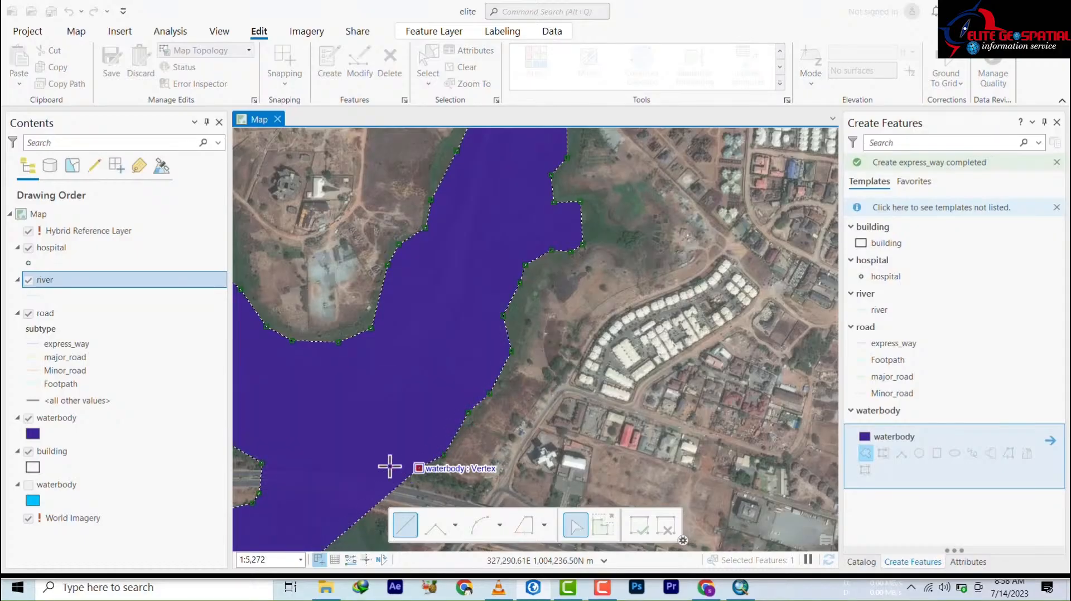
left_click(360, 470)
Trace the waterbody outline through the bridge gap's eastern side and along the shore beside the large-roofed building
mouse_move(357, 469)
left_mouse_down()
mouse_move(409, 182)
mouse_move(442, 251)
left_mouse_up()
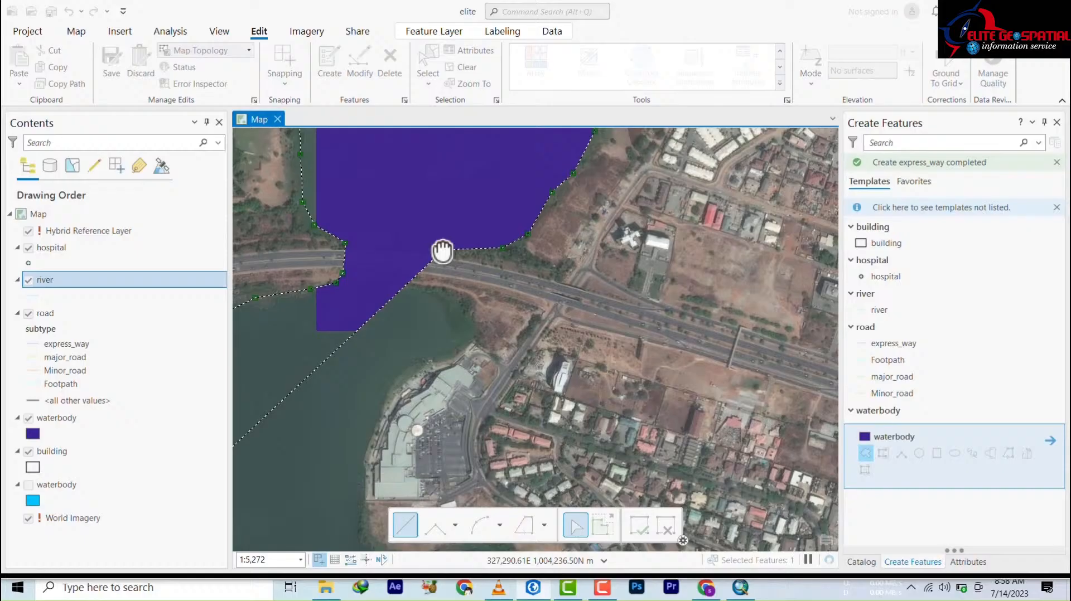
left_click(405, 235)
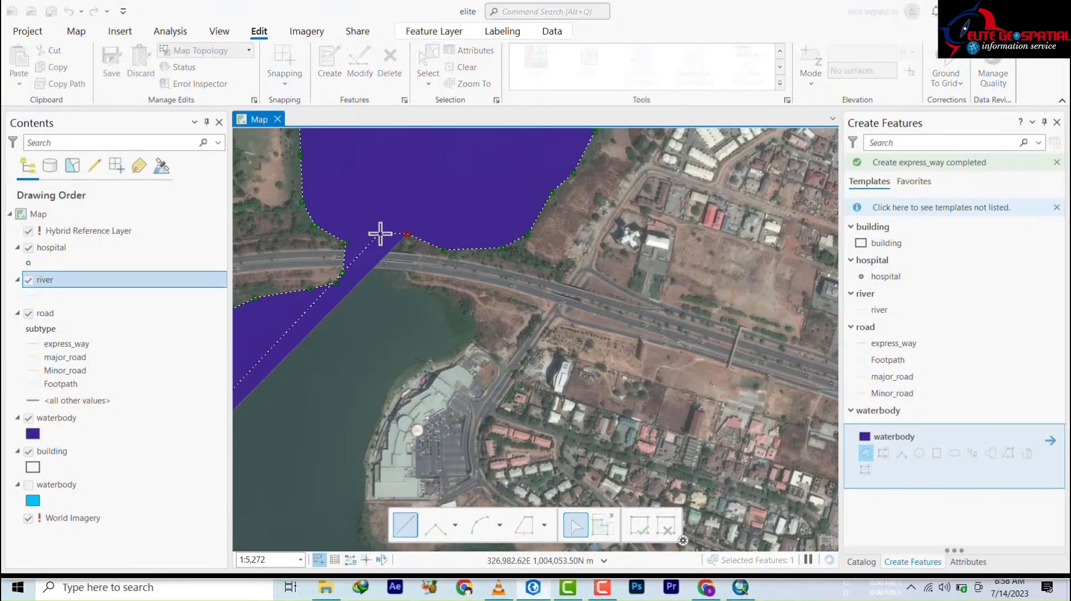
left_click(406, 278)
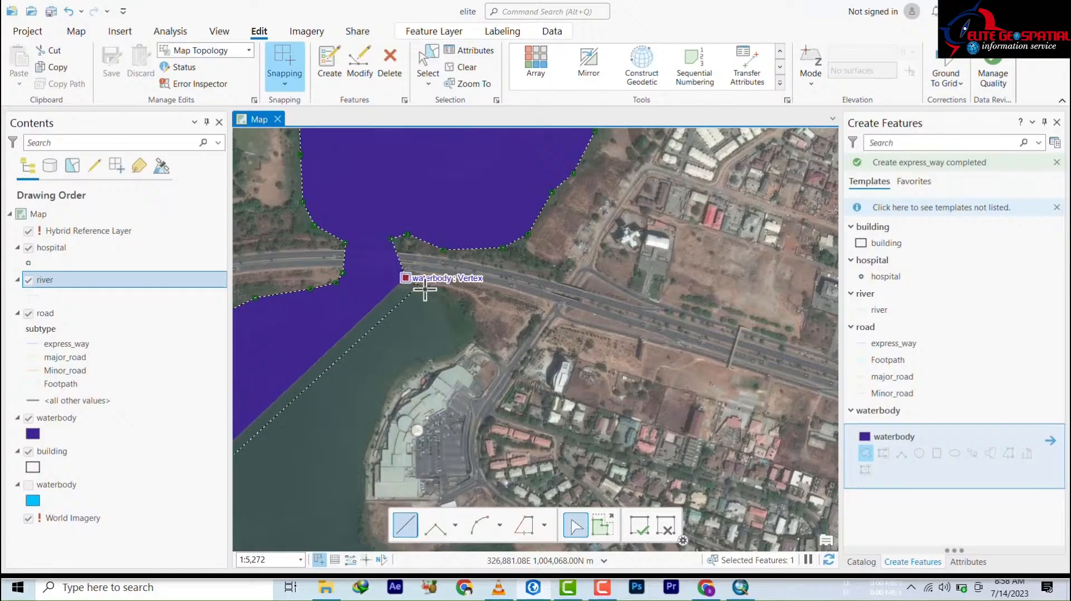
left_click(435, 296)
left_click(463, 321)
left_click(462, 342)
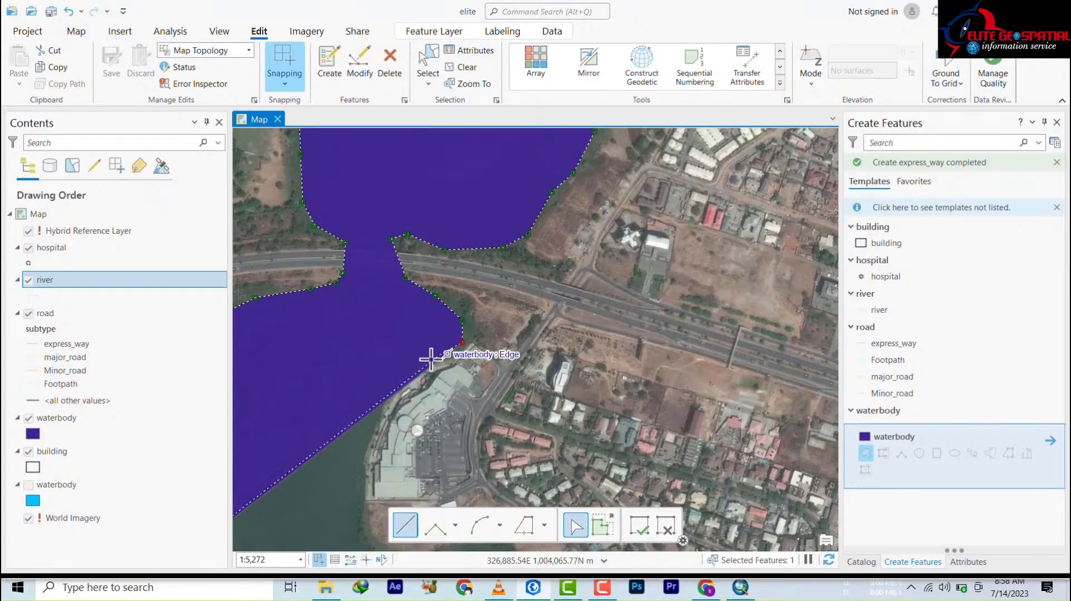
left_click(380, 388)
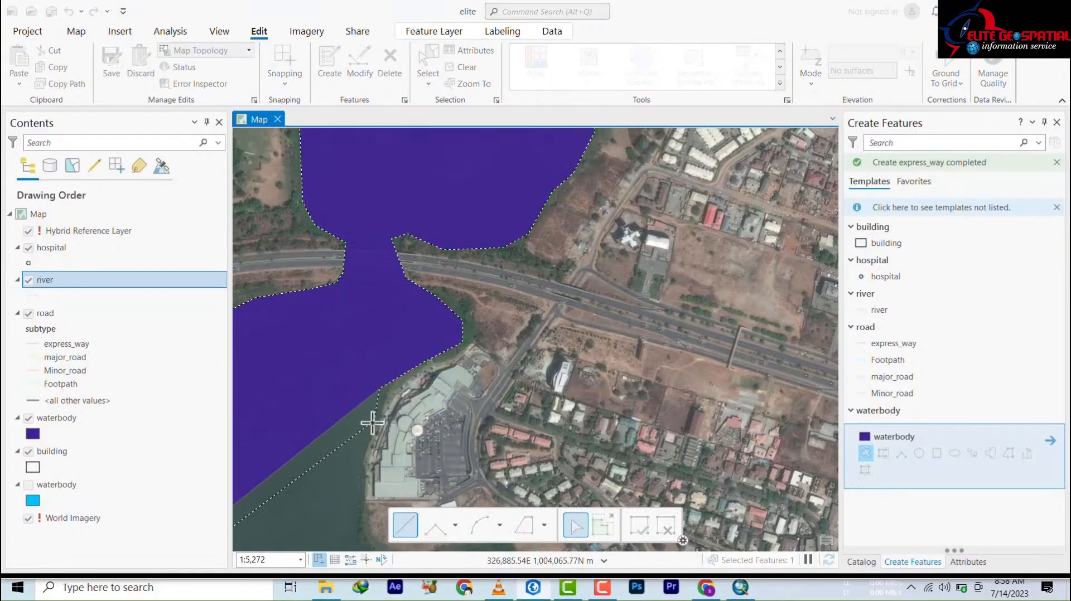
left_click(374, 421)
Extend the waterbody outline south past the large building and along the eastern inlet's northern shore to its head
mouse_move(422, 412)
left_mouse_down()
mouse_move(588, 120)
mouse_move(561, 215)
mouse_move(473, 390)
mouse_move(564, 215)
mouse_move(655, 89)
left_mouse_up()
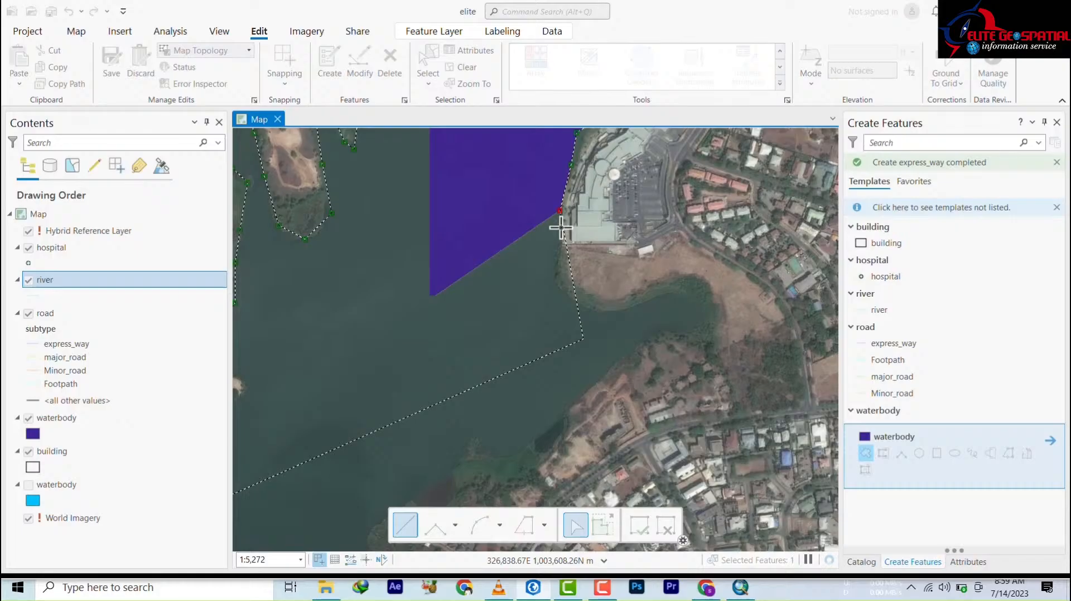
scroll(560, 246, "up", 2)
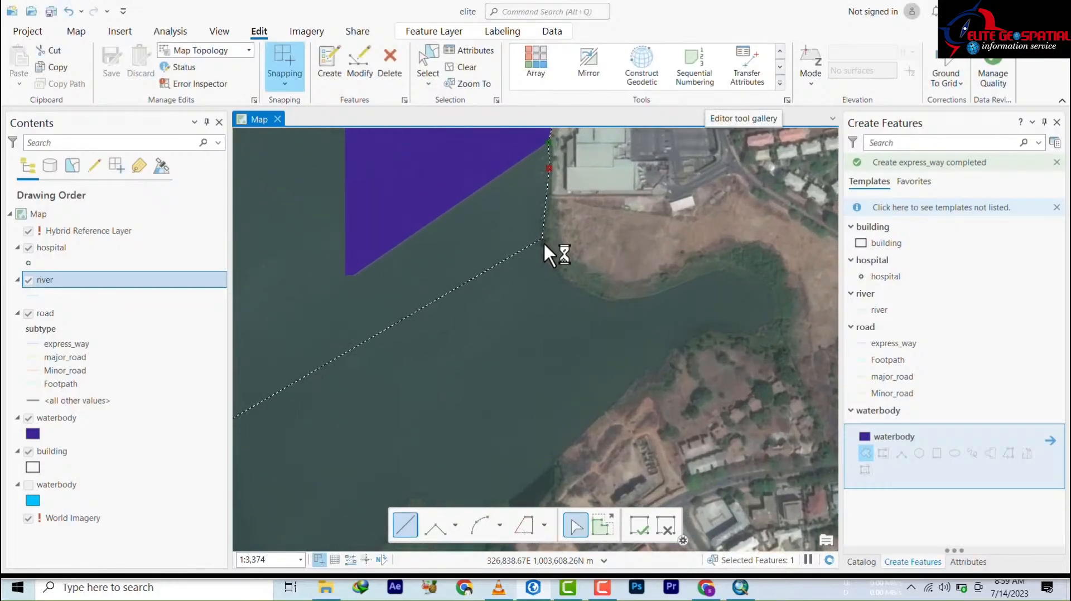
left_click(543, 239)
left_click(552, 271)
left_click(591, 292)
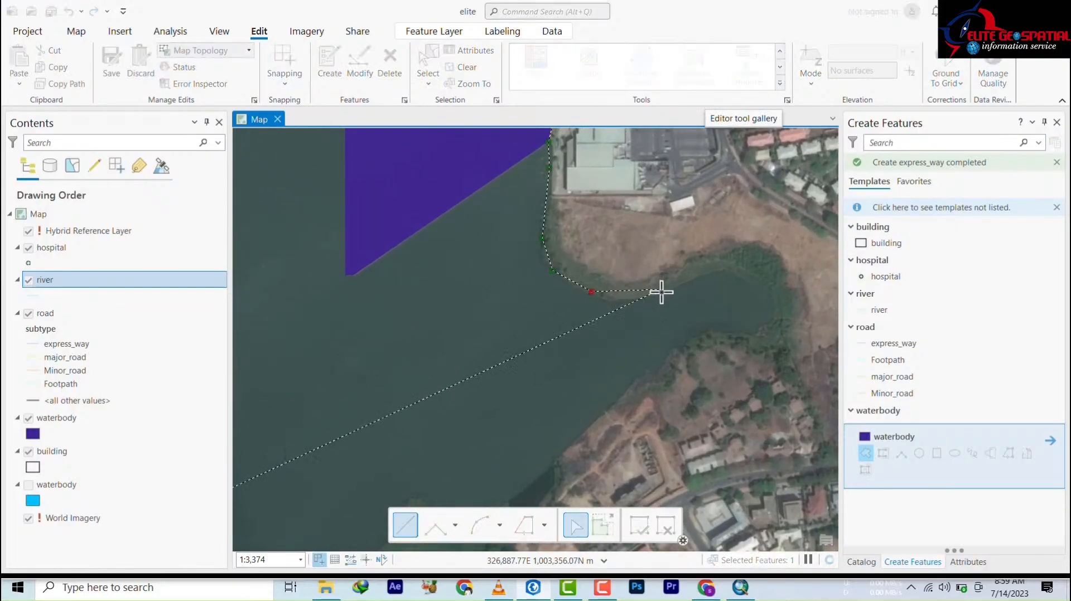
left_click(662, 289)
left_click(721, 266)
left_click(757, 278)
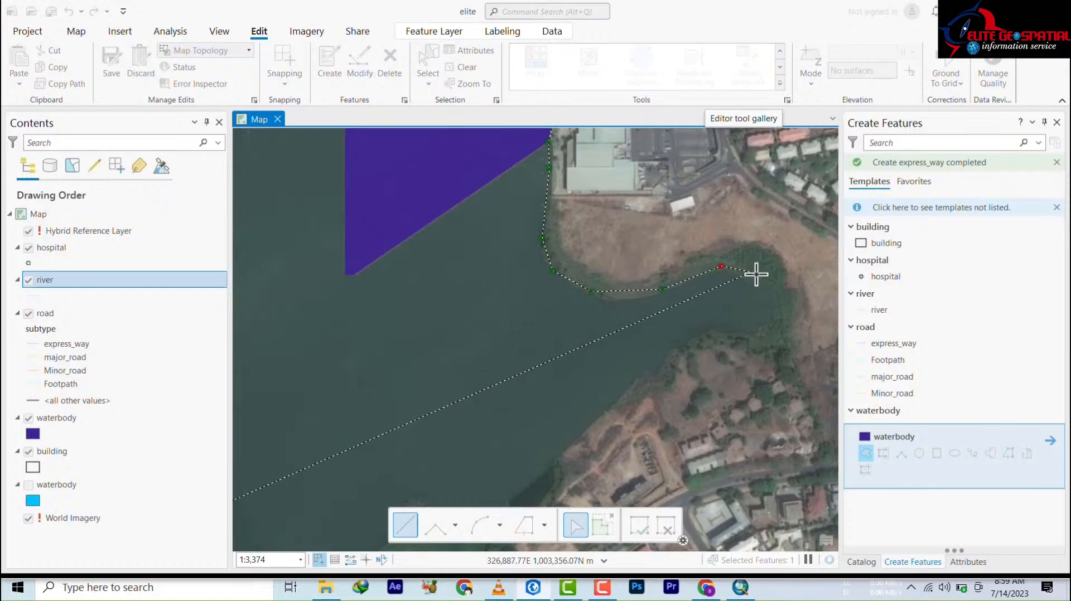
left_click(779, 310)
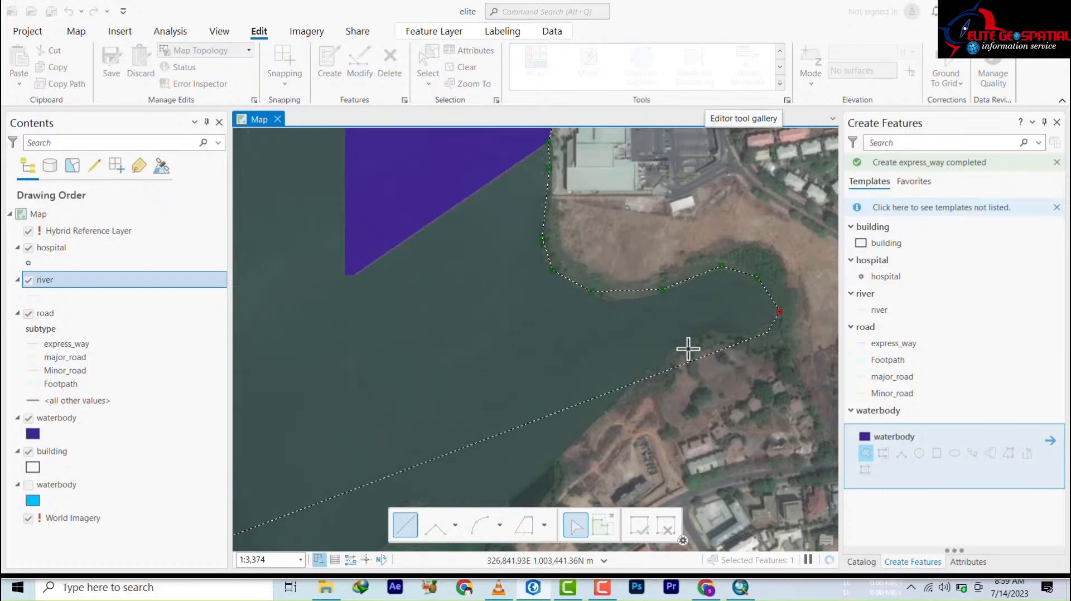
Trace the waterbody outline from the eastern inlet's head back southwest along its southern shore
left_click(768, 332)
left_click(703, 327)
left_click(653, 372)
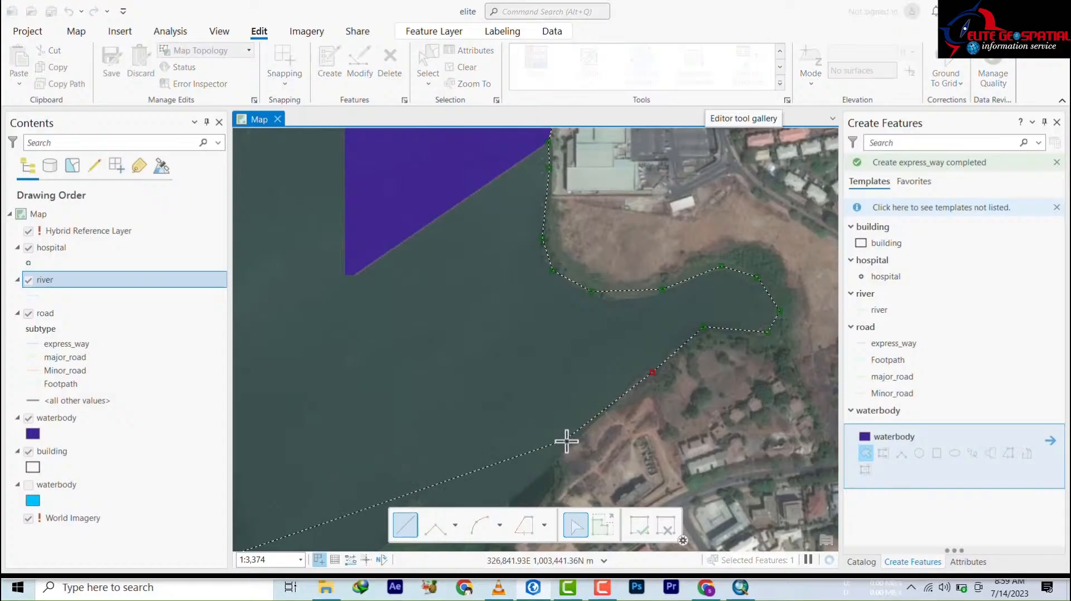
left_click(567, 441)
Trace the waterbody outline southwest along the lake's southeastern shore and around the bend beside the housing area
scroll(567, 441, "down", 2)
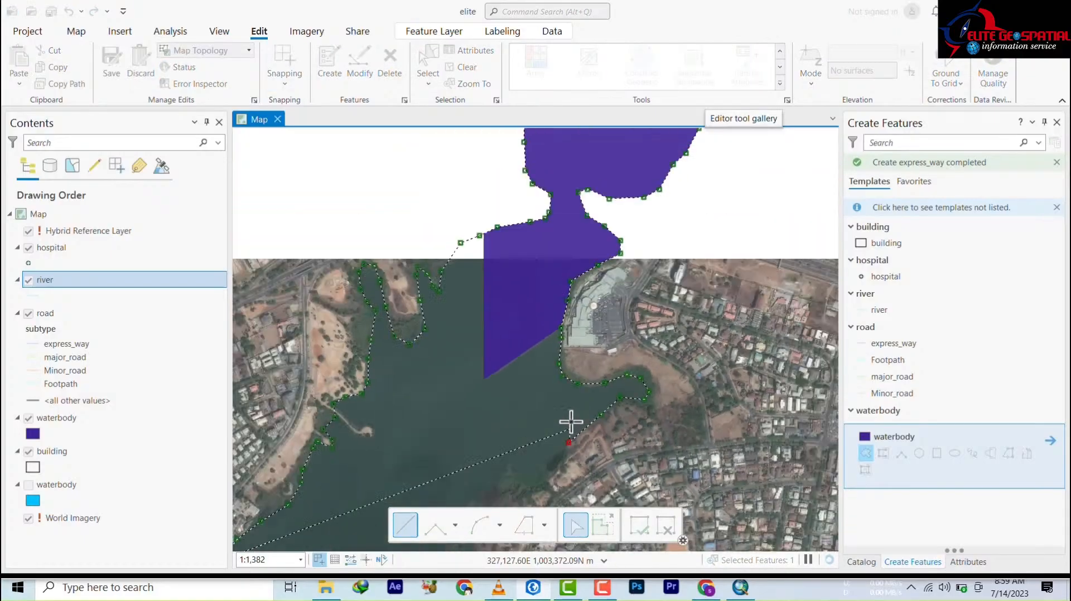
scroll(571, 422, "down", 5)
left_click_drag(538, 442, 551, 223)
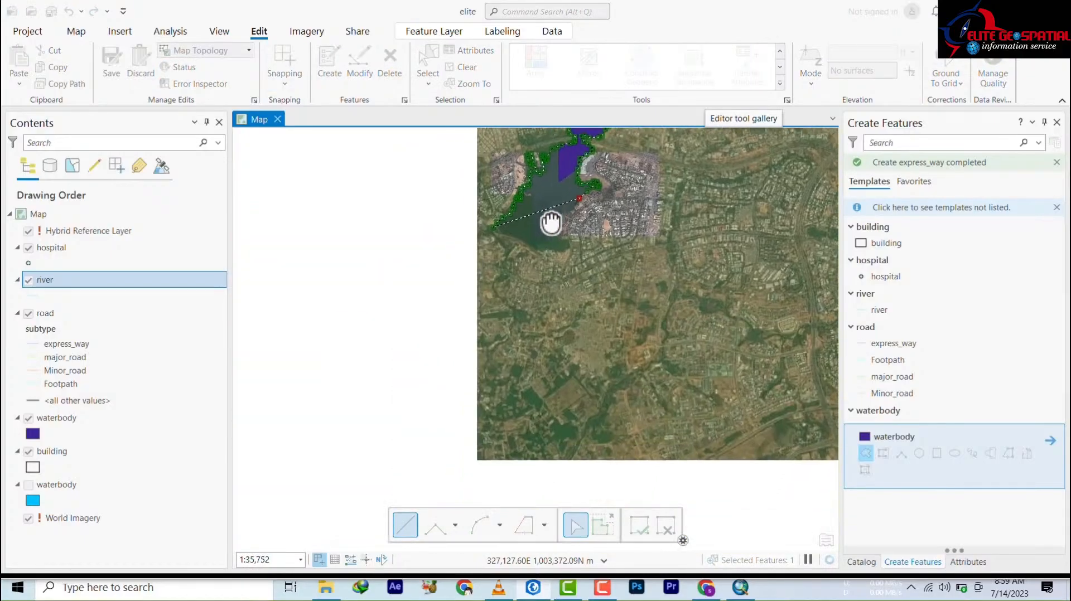
scroll(559, 208, "up", 2)
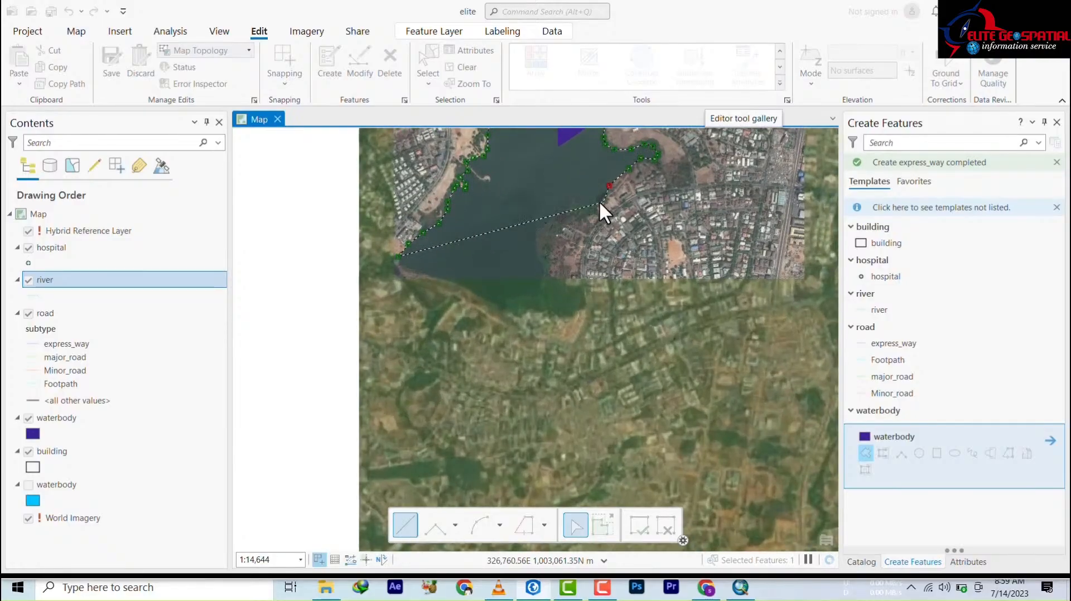
left_click(584, 207)
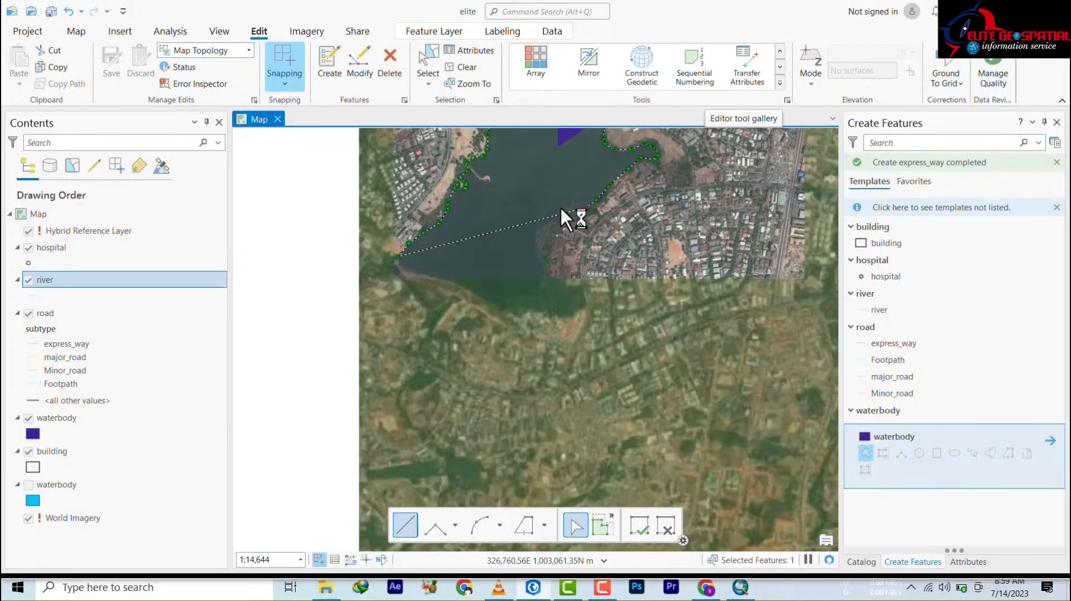
left_click(560, 208)
left_click(542, 223)
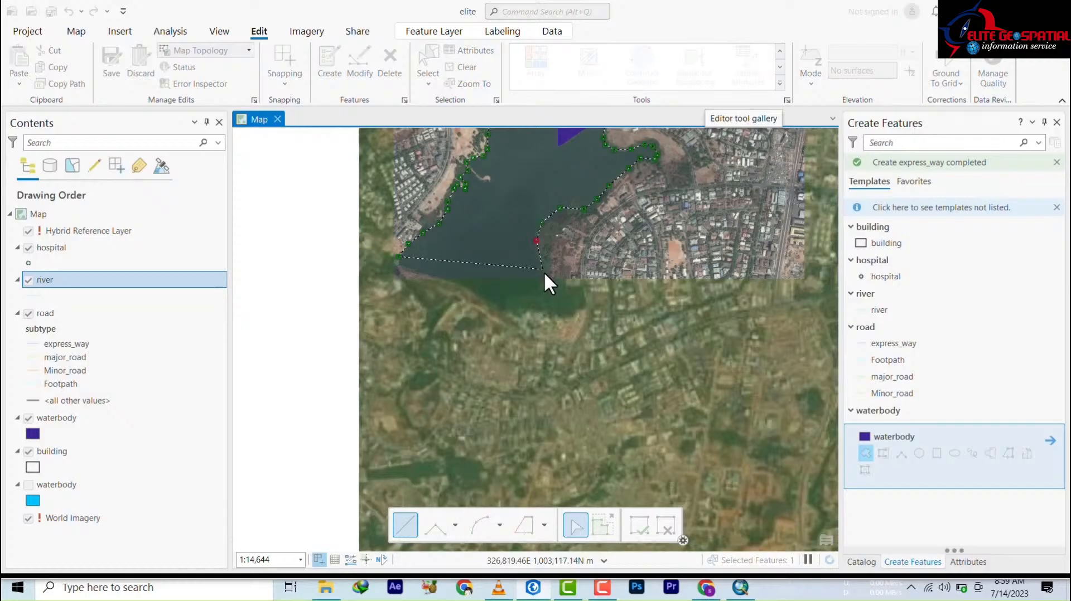
Trace the waterbody outline around the lake's southern end to its southwestern corner and finish the polygon
left_click(558, 281)
left_click(547, 296)
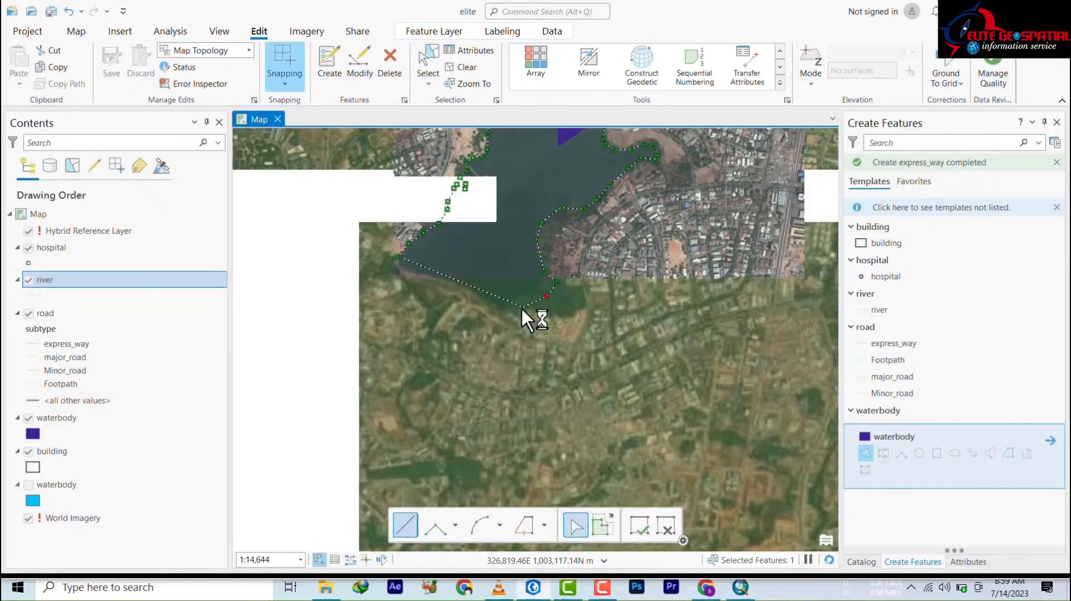
left_click(505, 308)
left_click(459, 287)
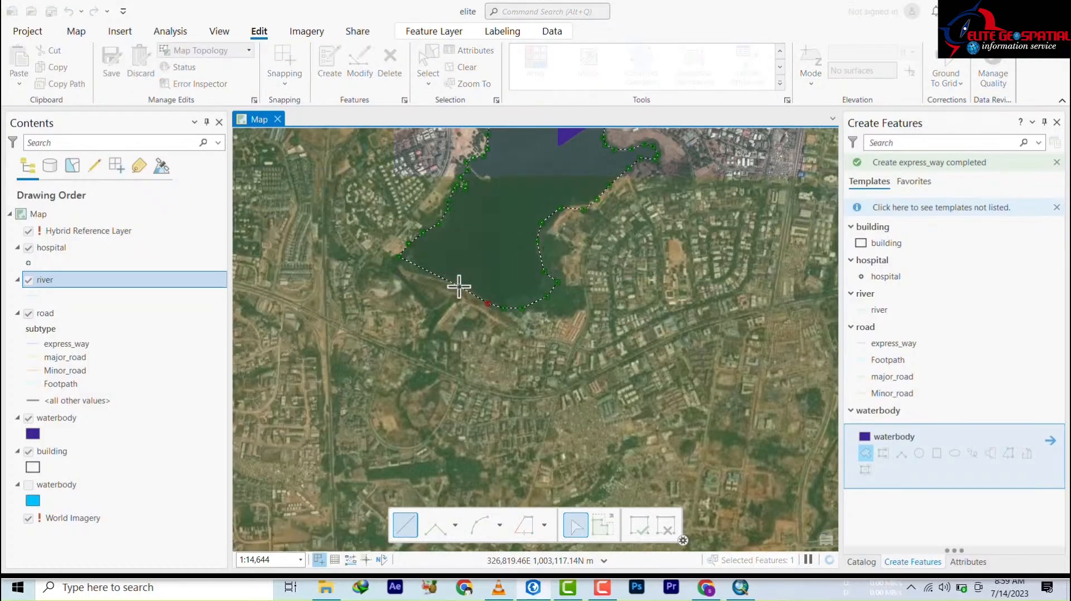
double_click(405, 273)
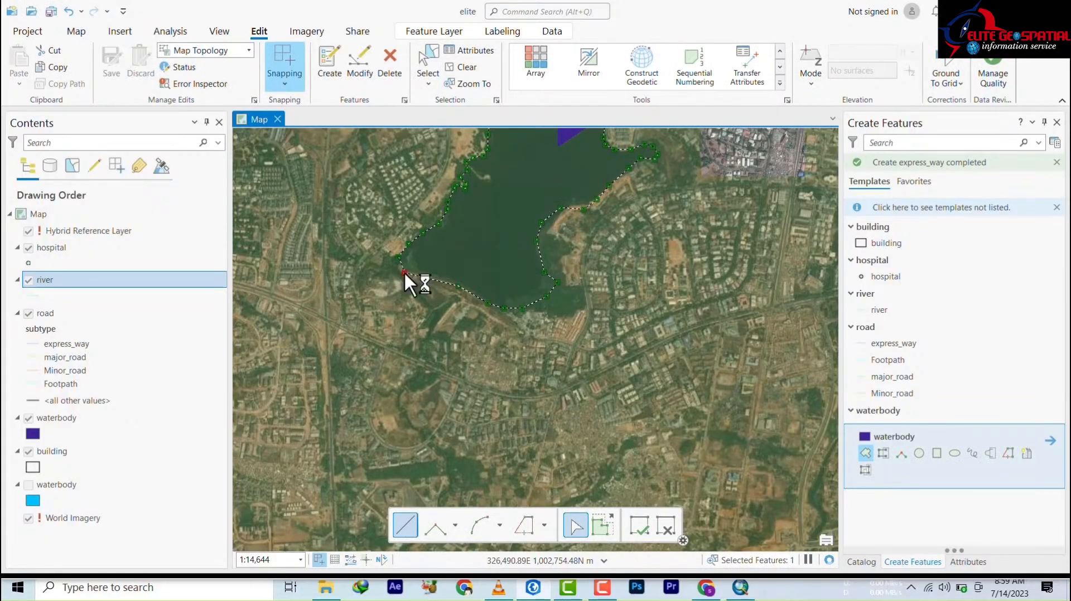
Set the new waterbody's name attribute to "jabi lake" and apply the attribute edit
scroll(479, 386, "up", 2)
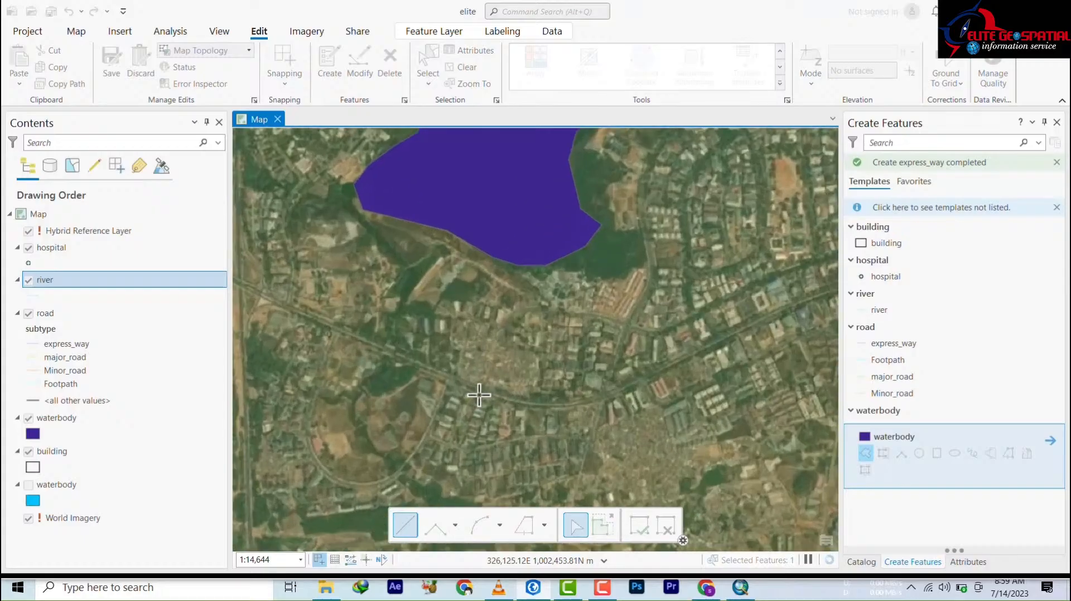
scroll(527, 280, "down", 10)
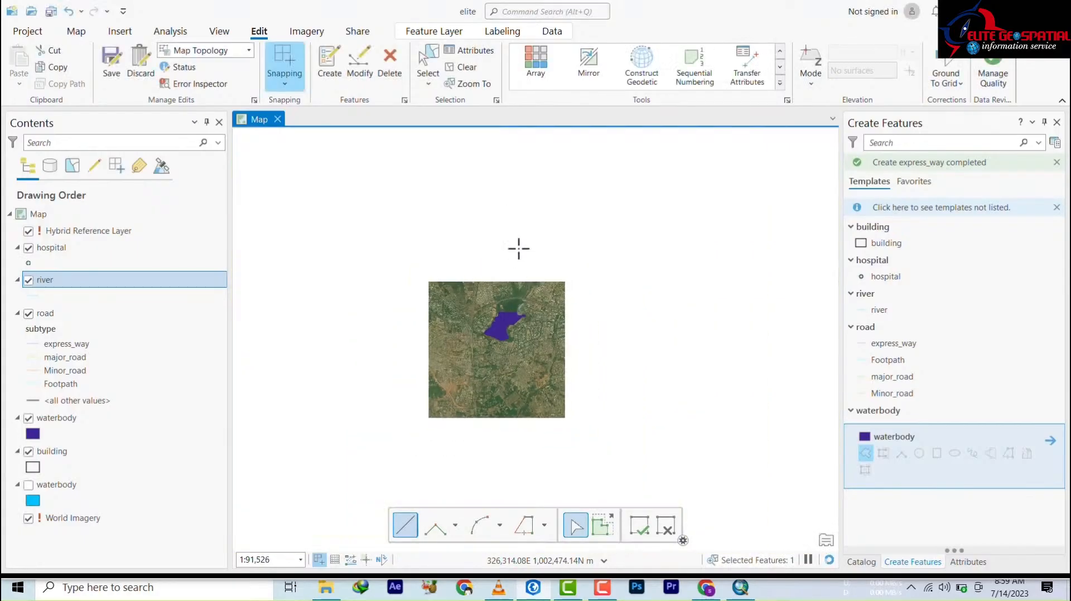
left_click(473, 53)
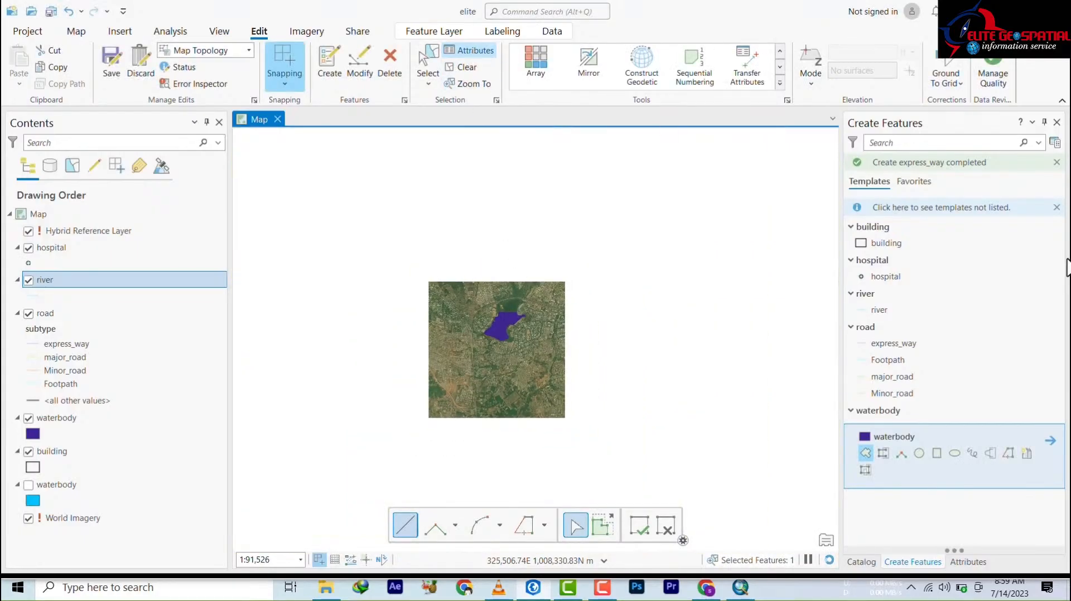
left_click(922, 379)
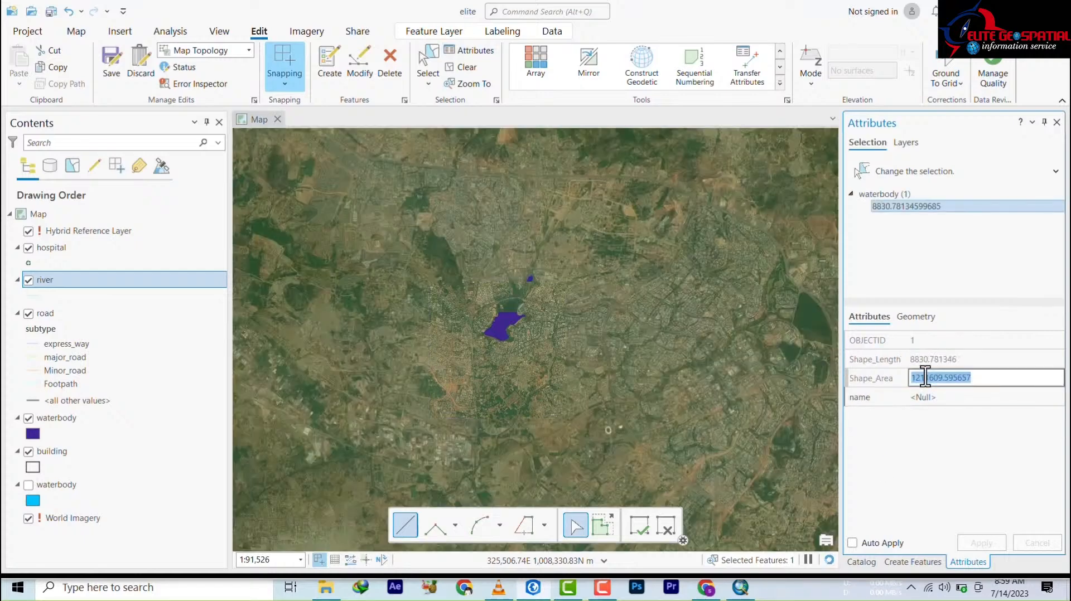
left_click(924, 397)
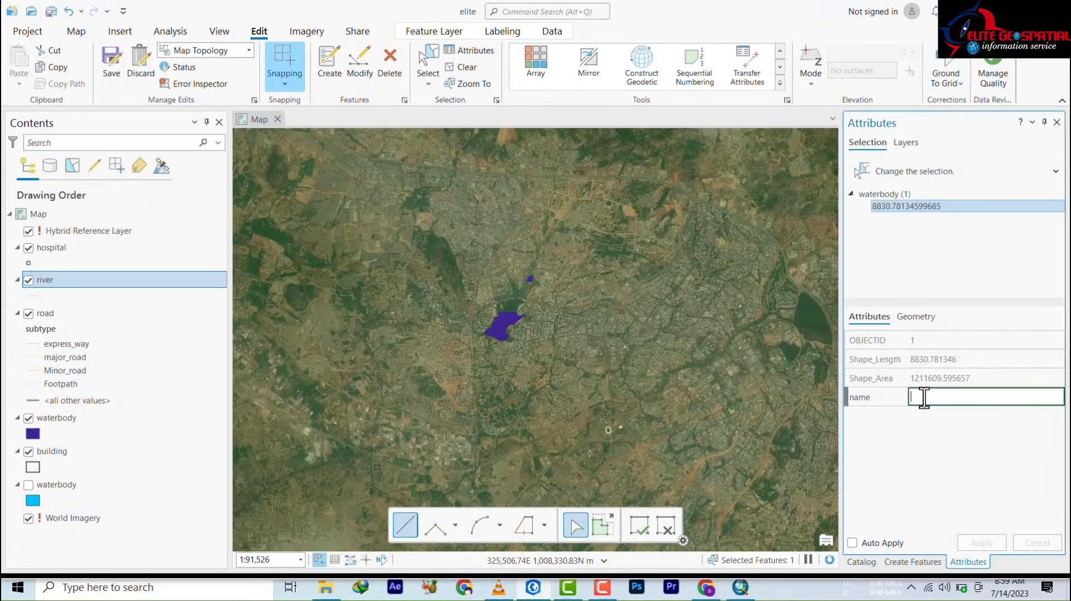
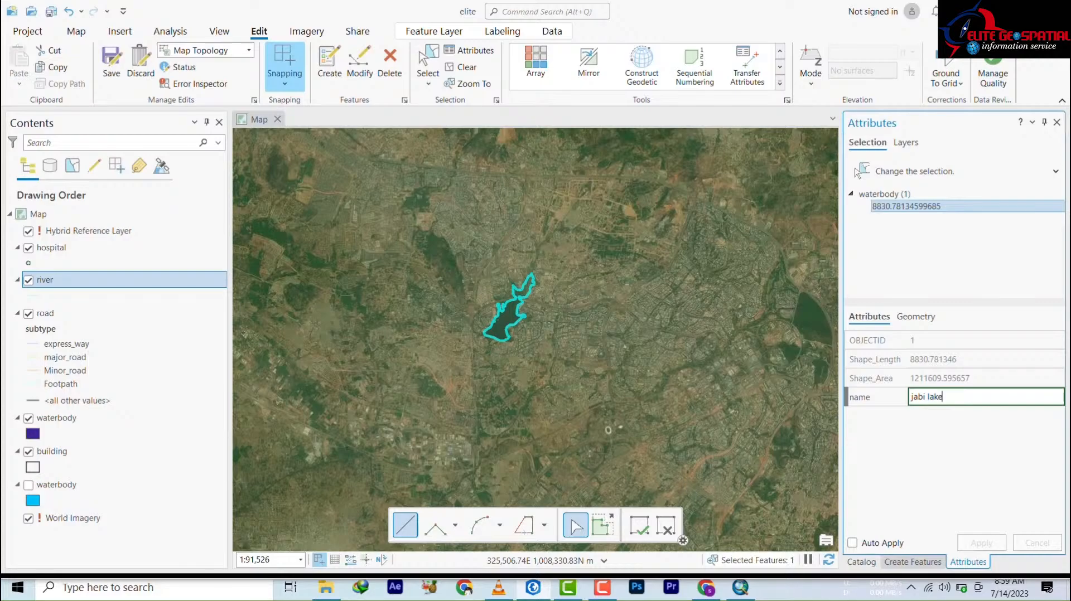
left_click(913, 562)
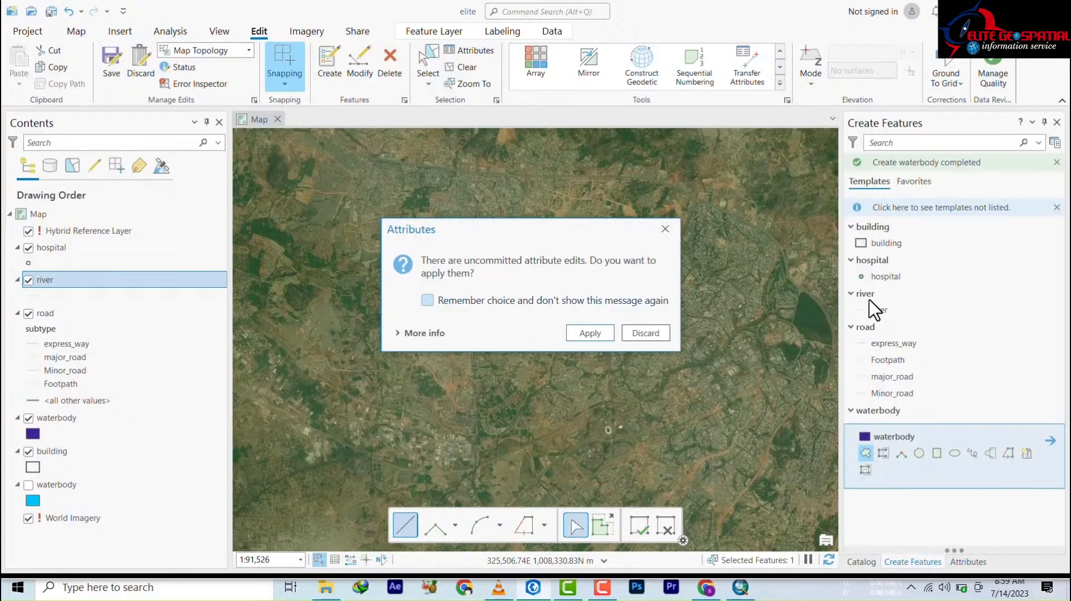
left_click(586, 333)
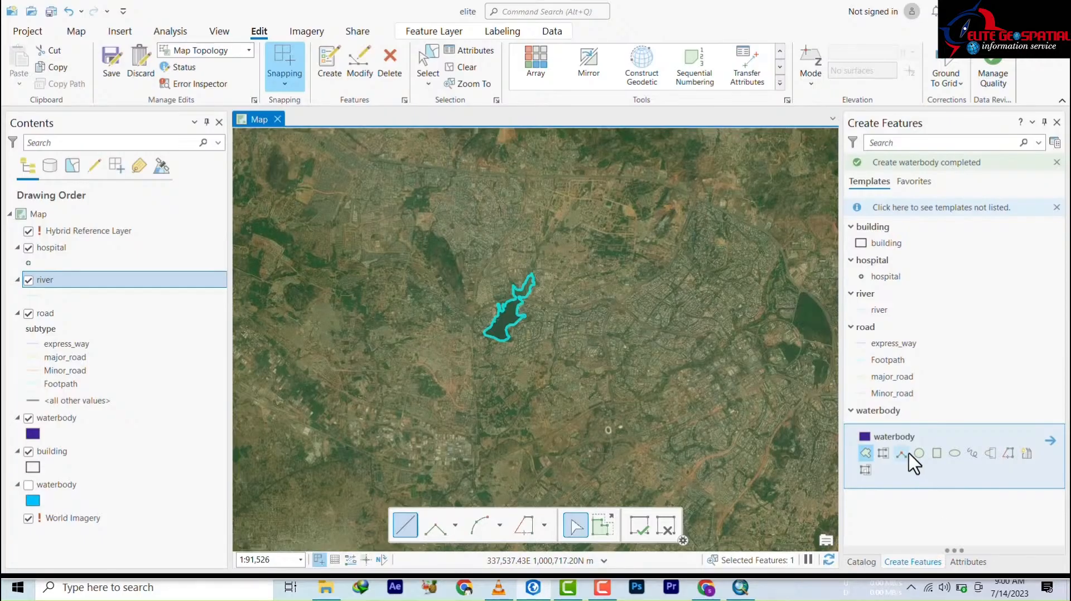
Save all edits to the waterbody layer and set the save confirmation not to show again
left_click(638, 540)
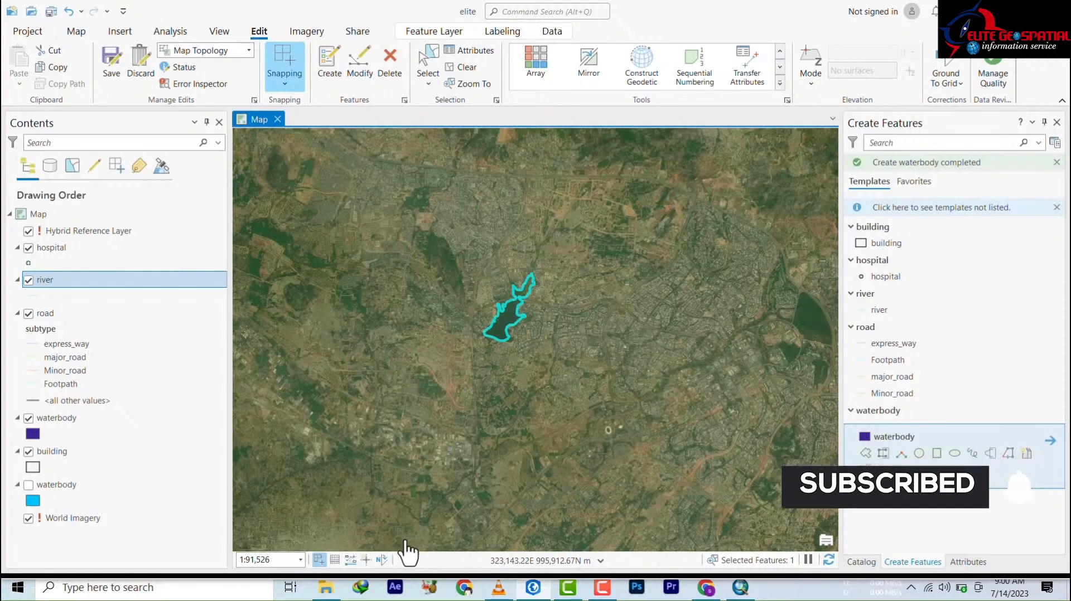
scroll(410, 540, "up", 3)
scroll(425, 502, "up", 3)
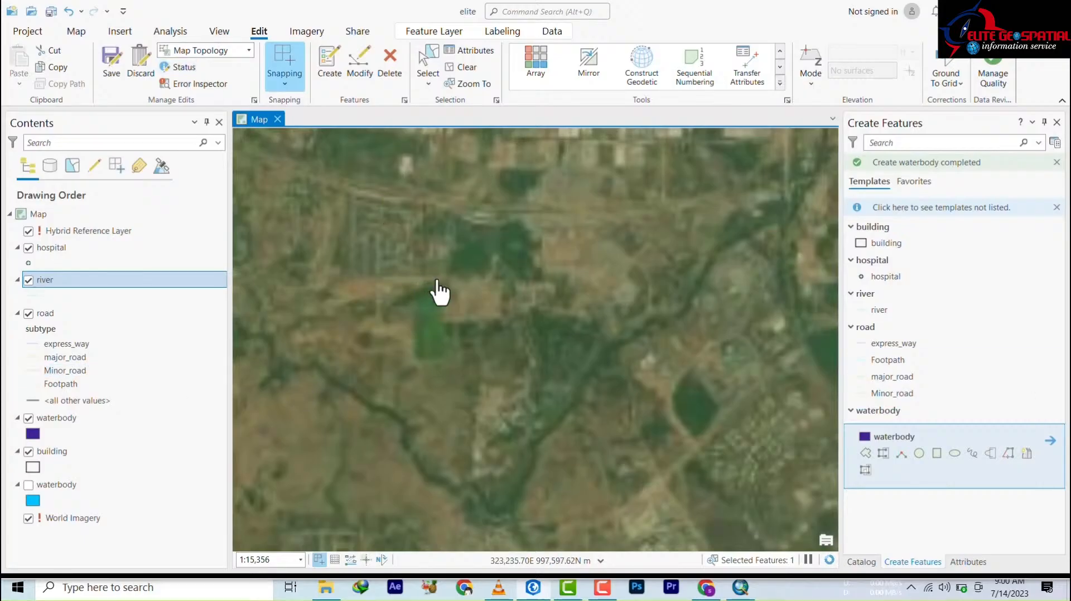
left_click(101, 67)
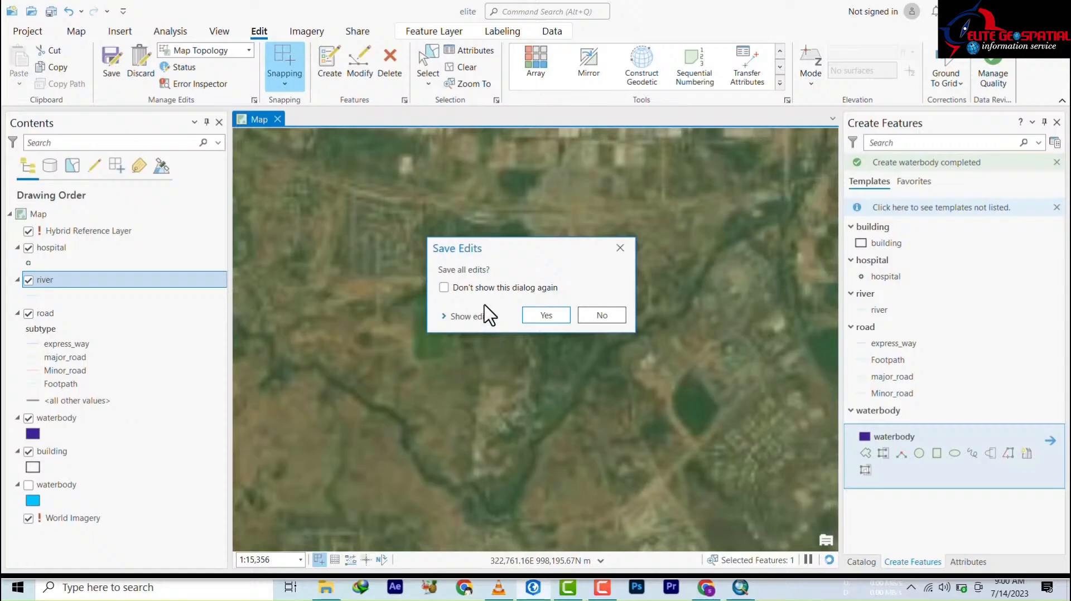
left_click(443, 287)
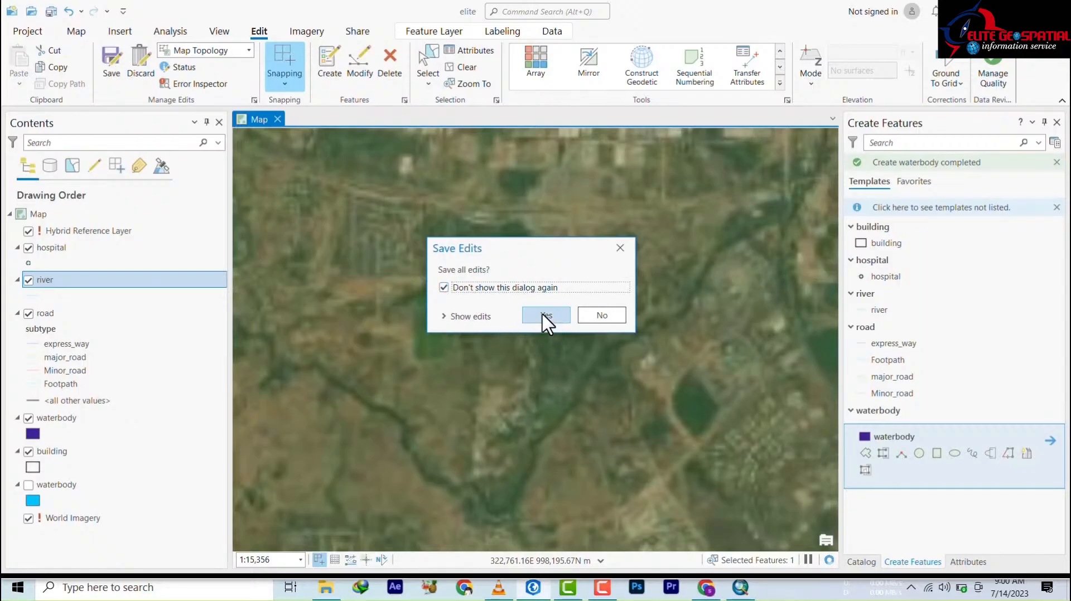
left_click(443, 316)
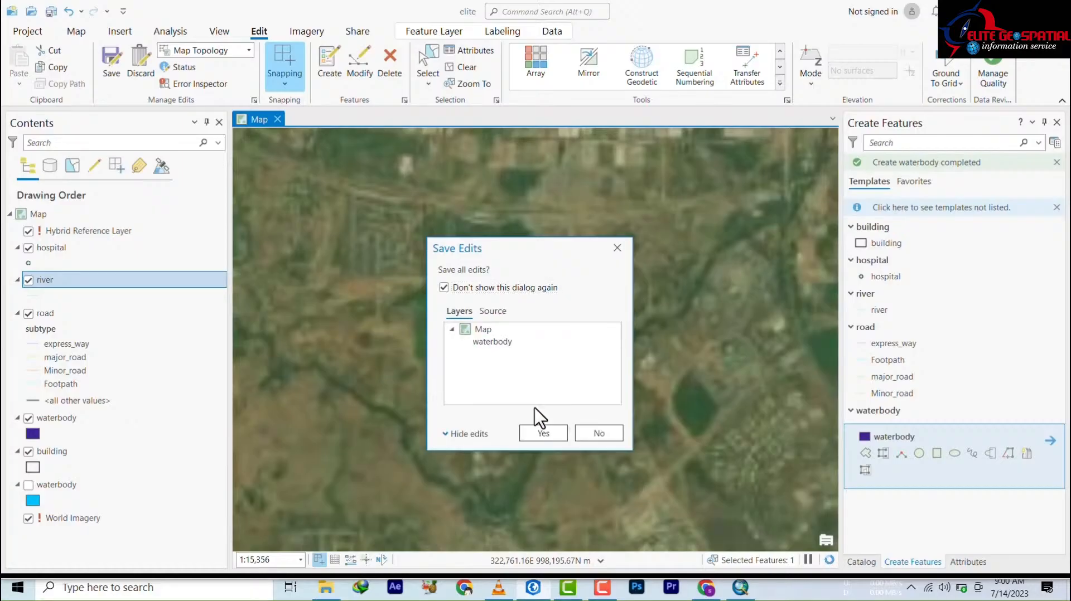
left_click(542, 434)
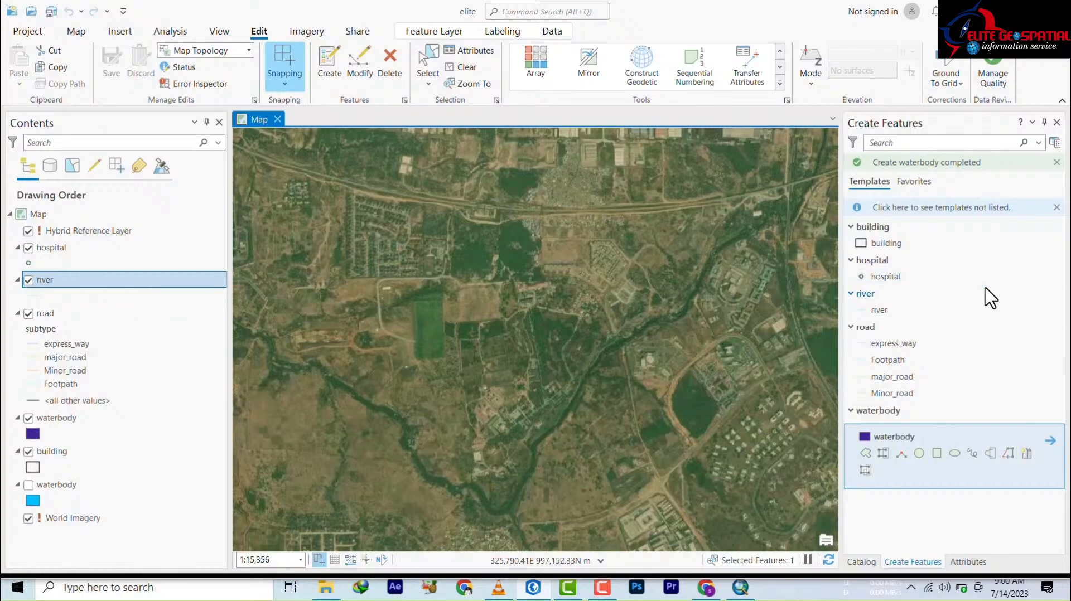
Start a line with the river template on the stream north of the highway and trace it southwest across the highway
left_click(852, 228)
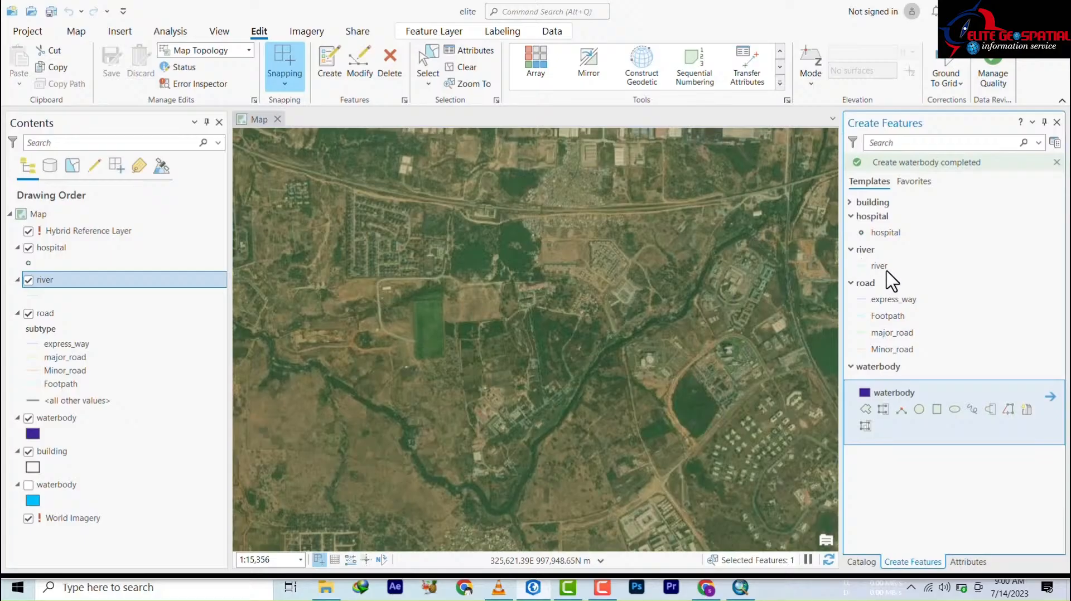
left_click(879, 296)
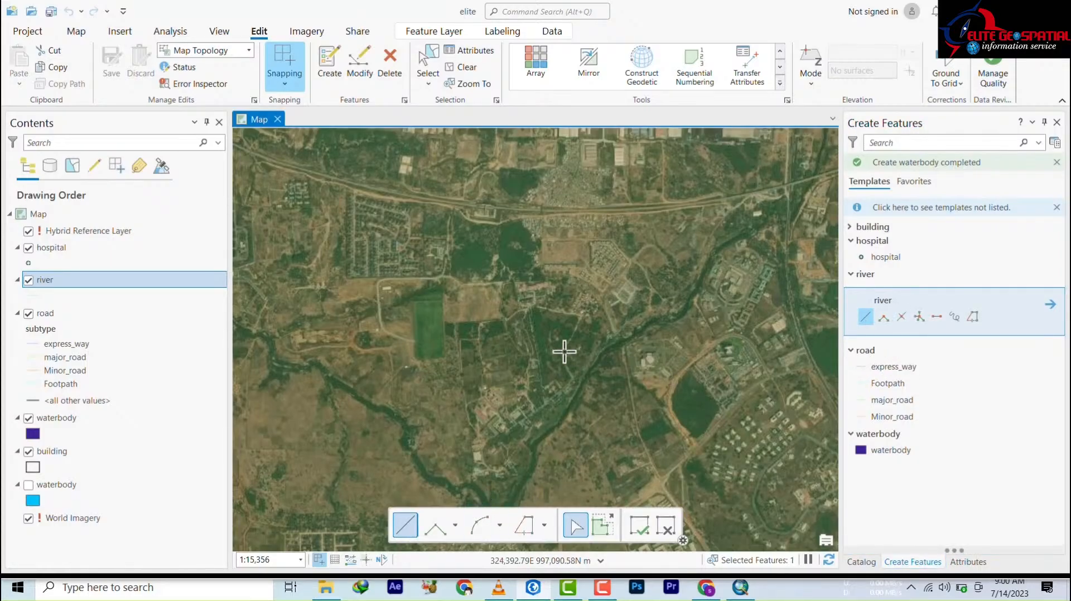
scroll(565, 352, "down", 3)
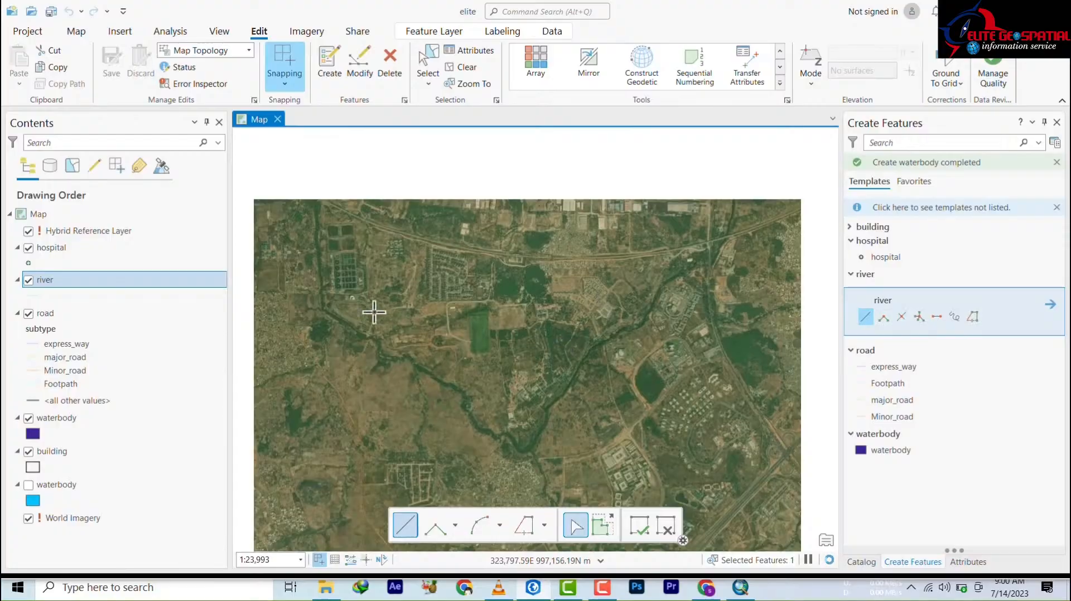
scroll(755, 292, "down", 3)
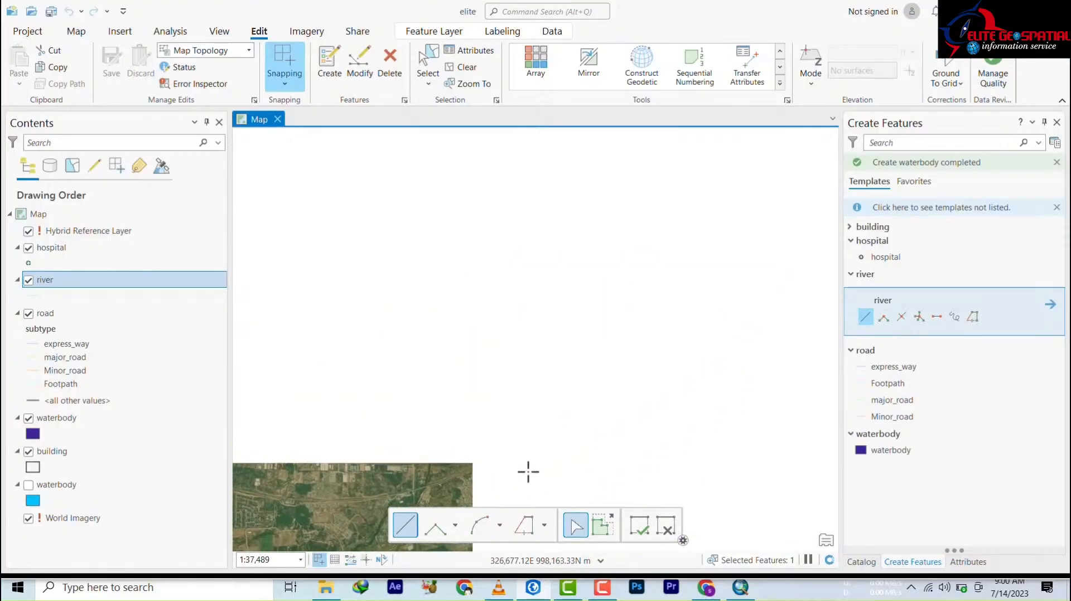
left_click_drag(355, 448, 597, 263)
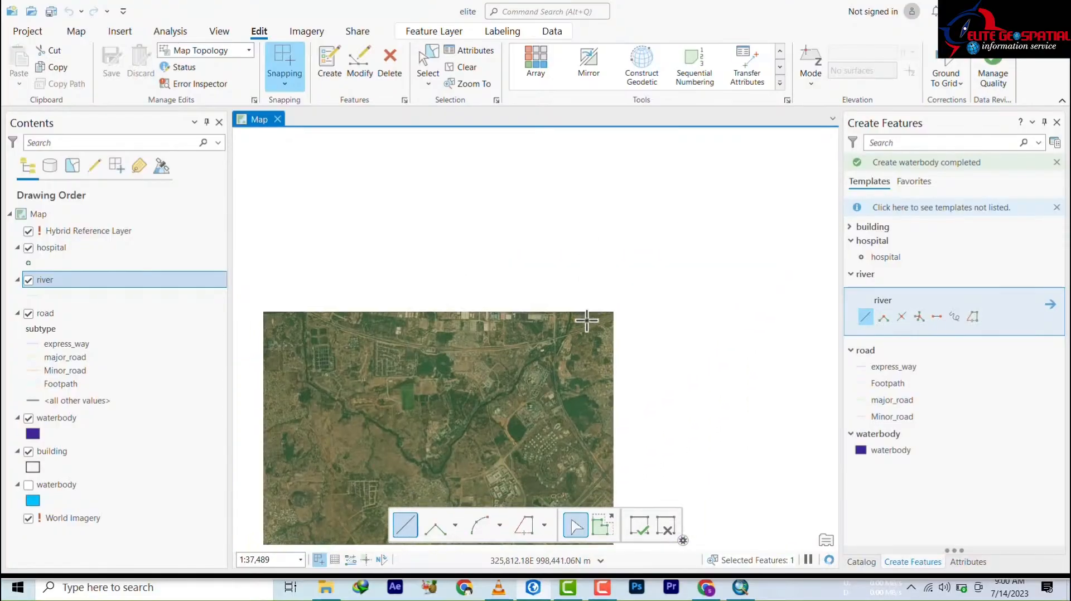
scroll(586, 320, "down", 1)
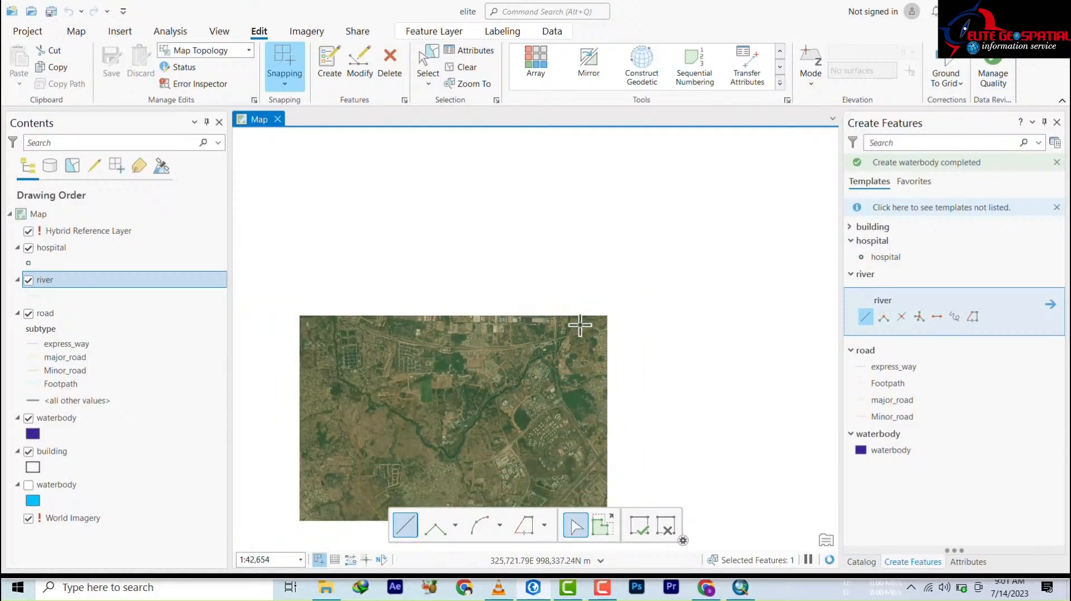
scroll(580, 325, "up", 4)
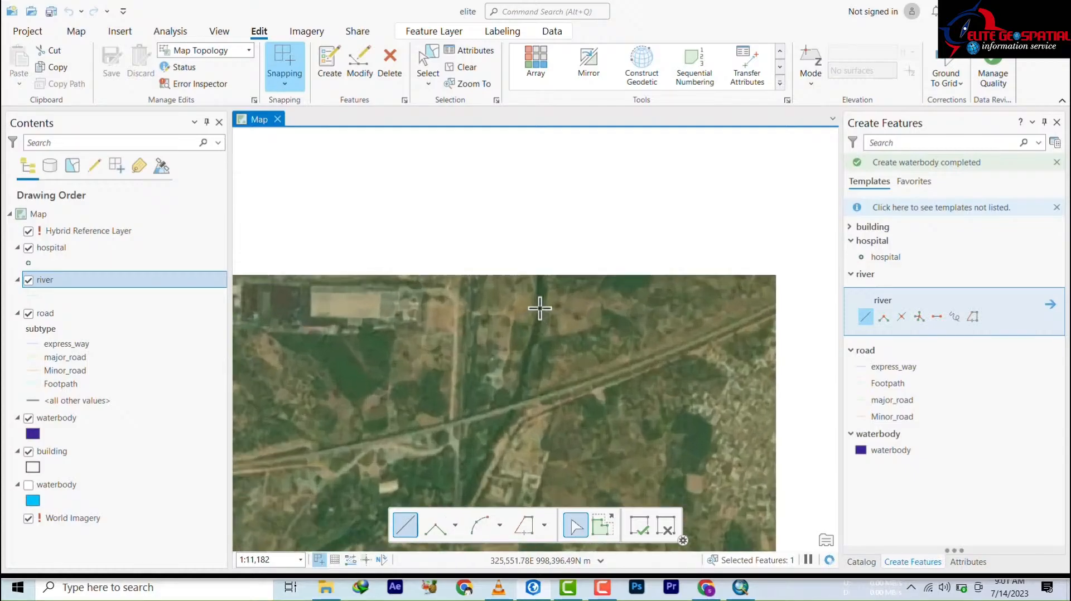
scroll(539, 308, "up", 3)
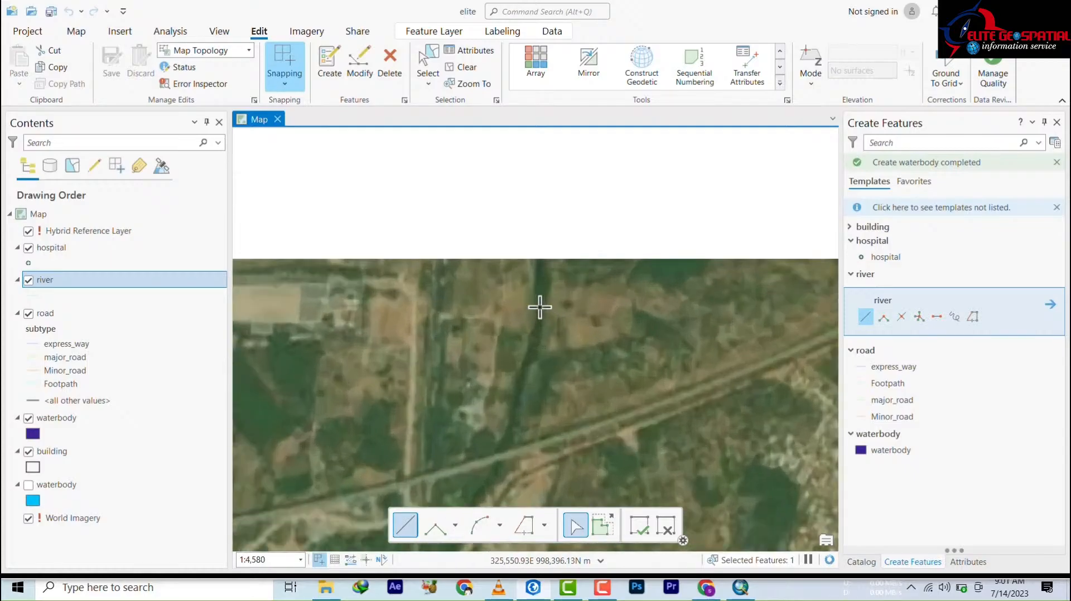
left_click(542, 270)
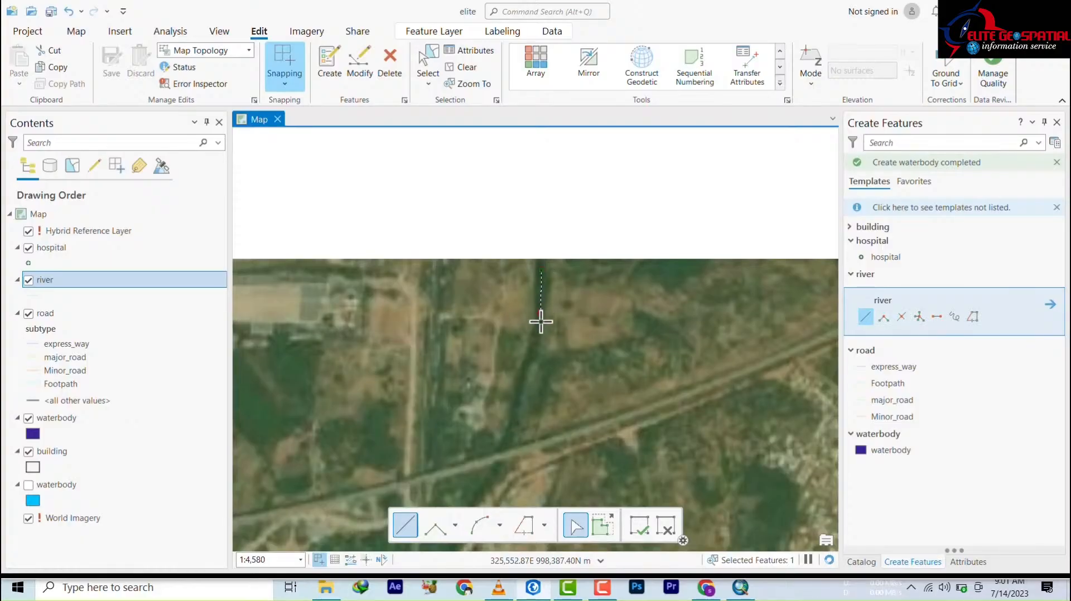
left_click(517, 403)
left_click_drag(621, 260, 661, 210)
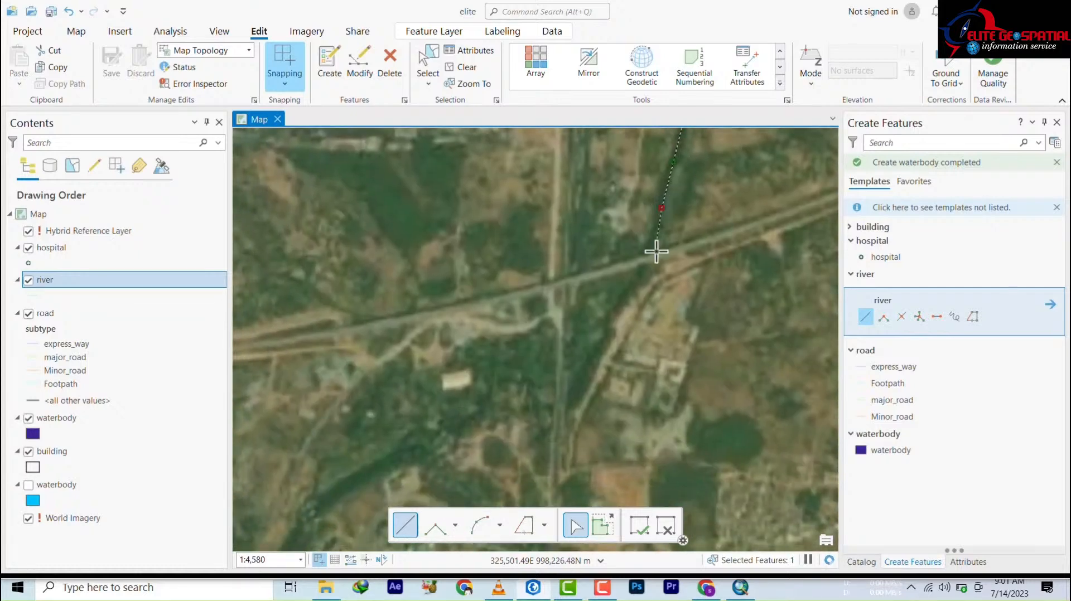
left_click(653, 241)
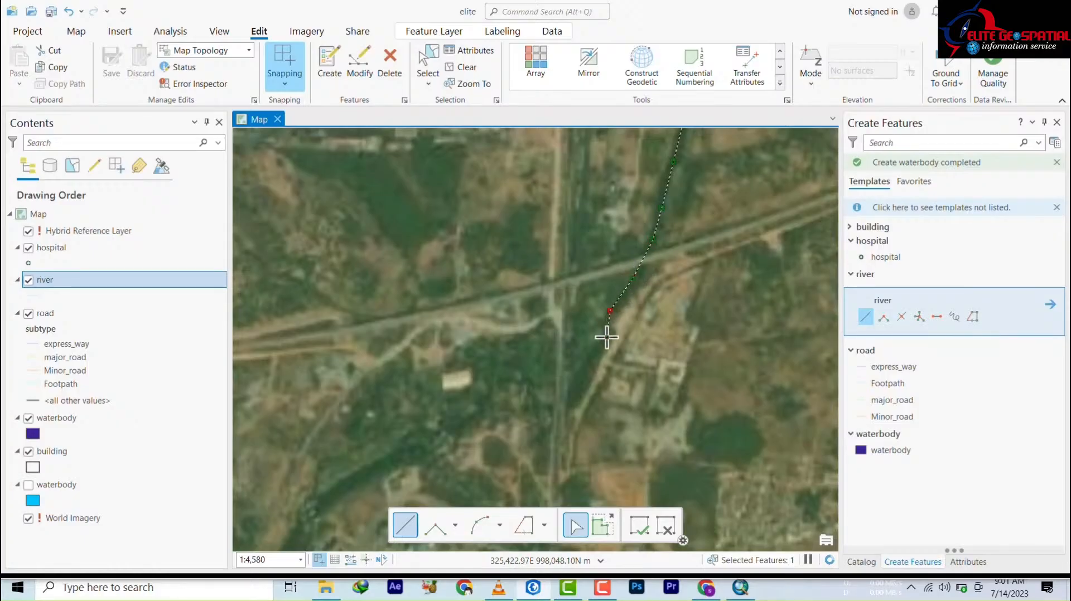
Continue the river line southwest from the highway crossing to the bend beside the large building compound
scroll(606, 337, "down", 5)
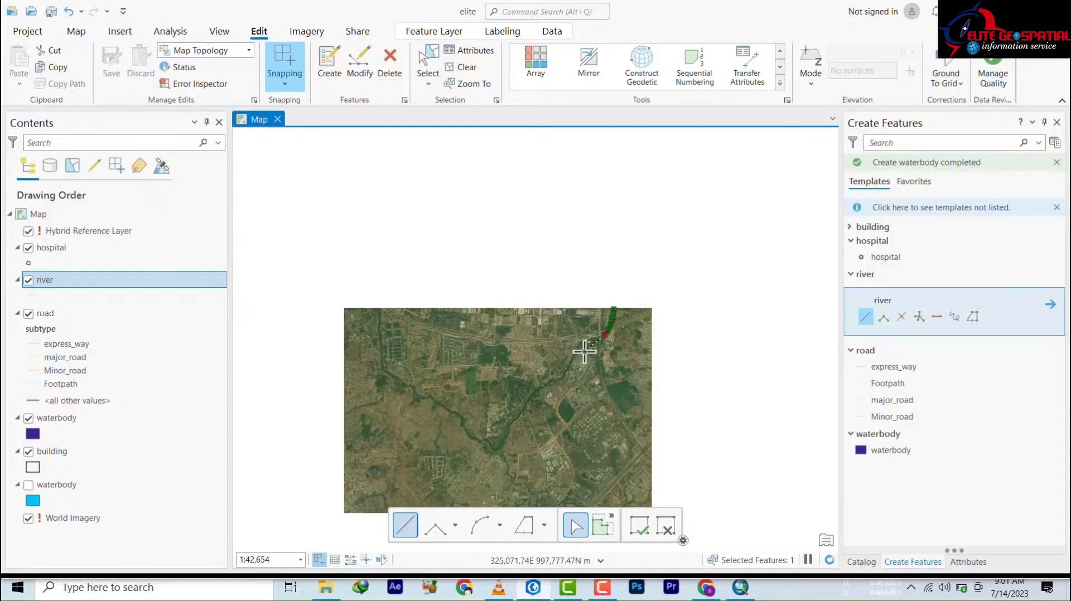
scroll(586, 347, "up", 3)
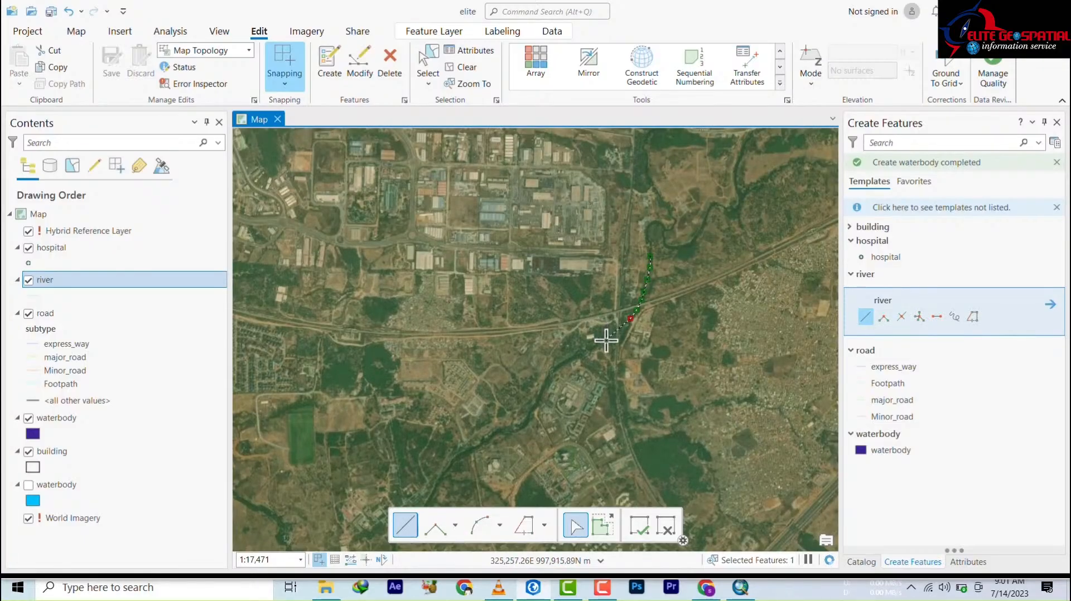
scroll(606, 340, "down", 2)
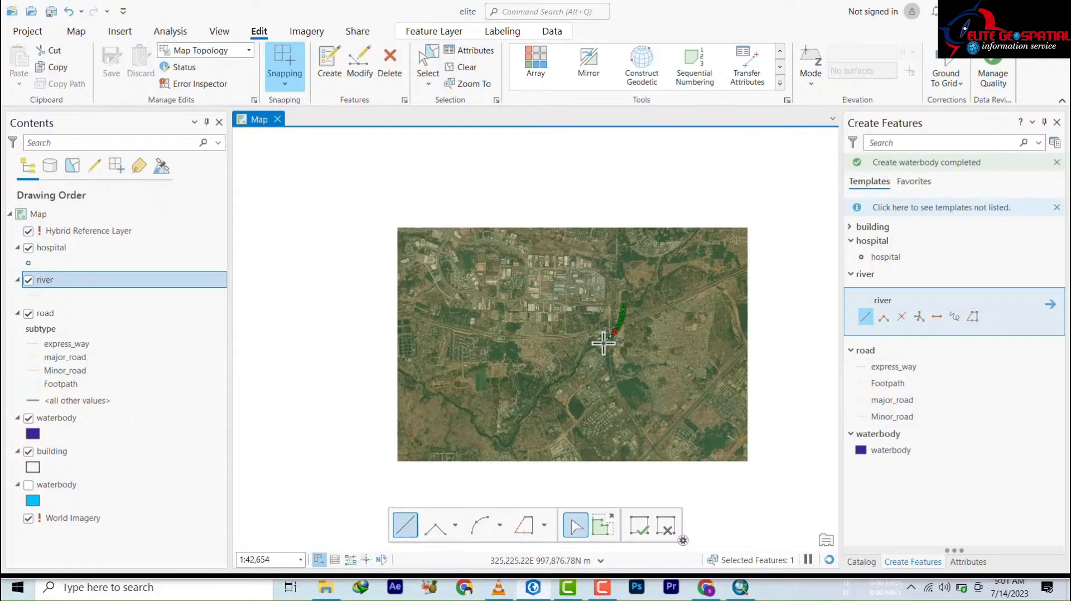
scroll(606, 340, "up", 6)
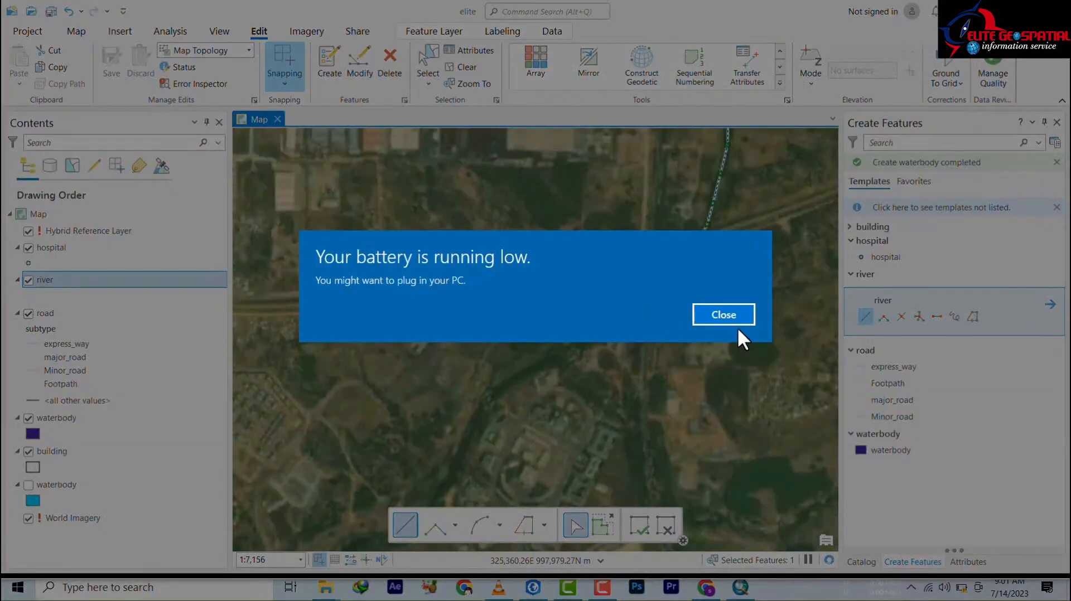
left_click(724, 315)
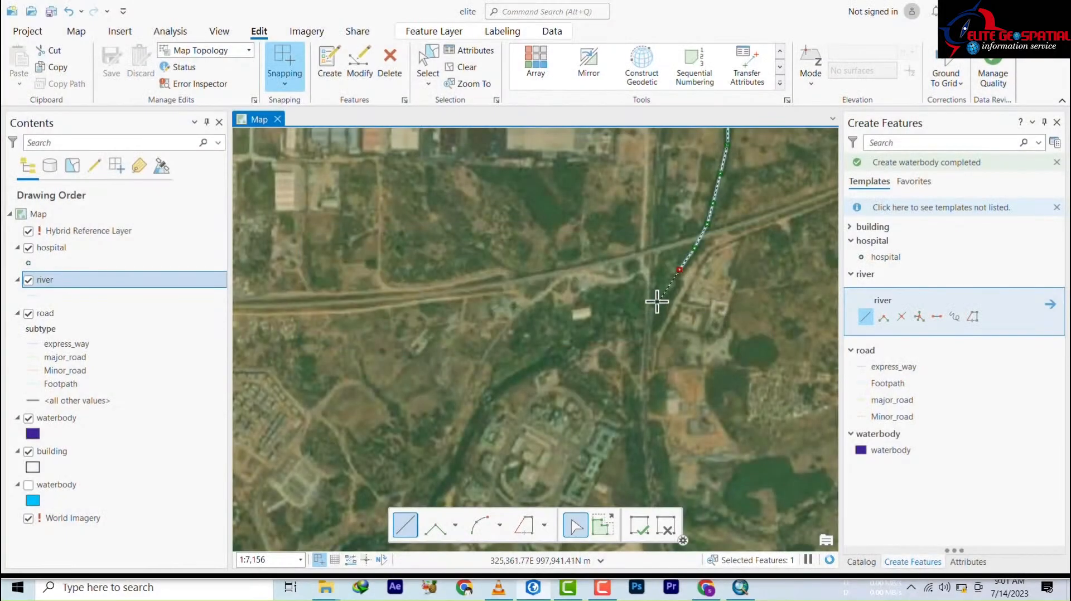
left_click(659, 302)
left_click(616, 330)
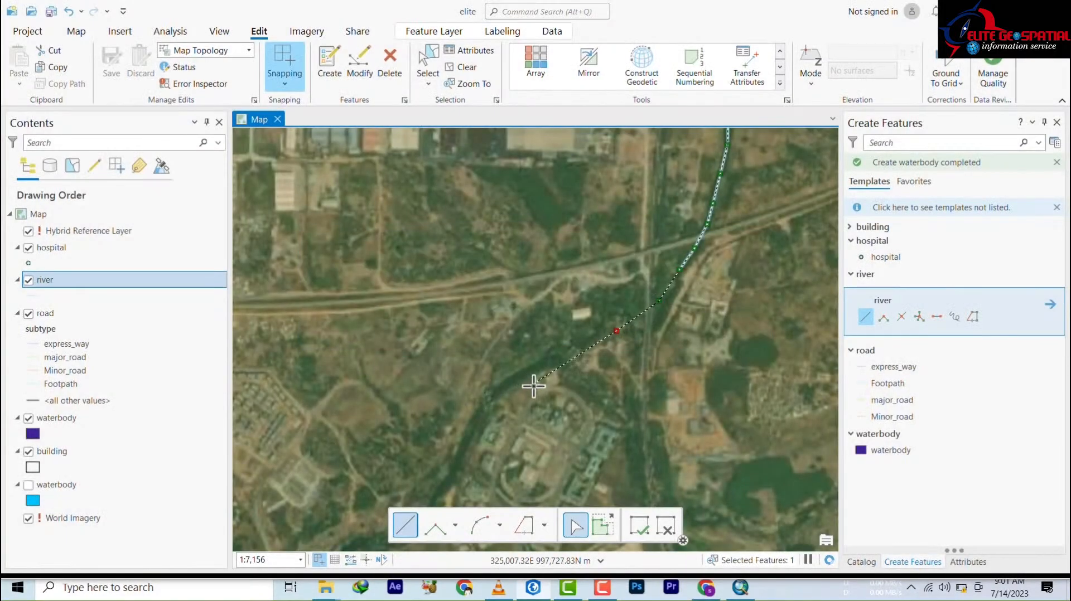
left_click(543, 368)
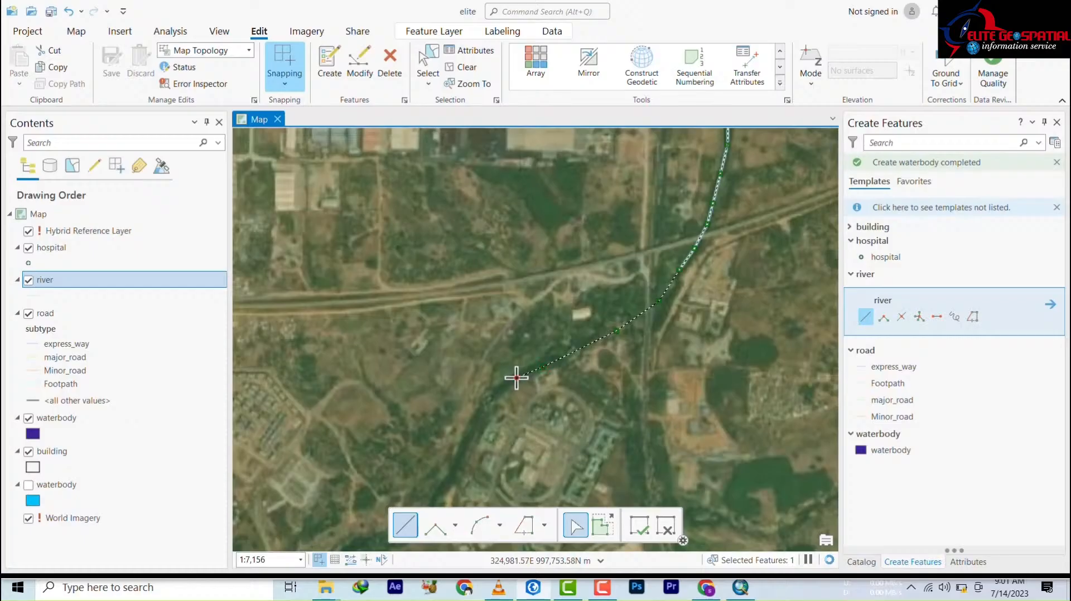
left_click(493, 396)
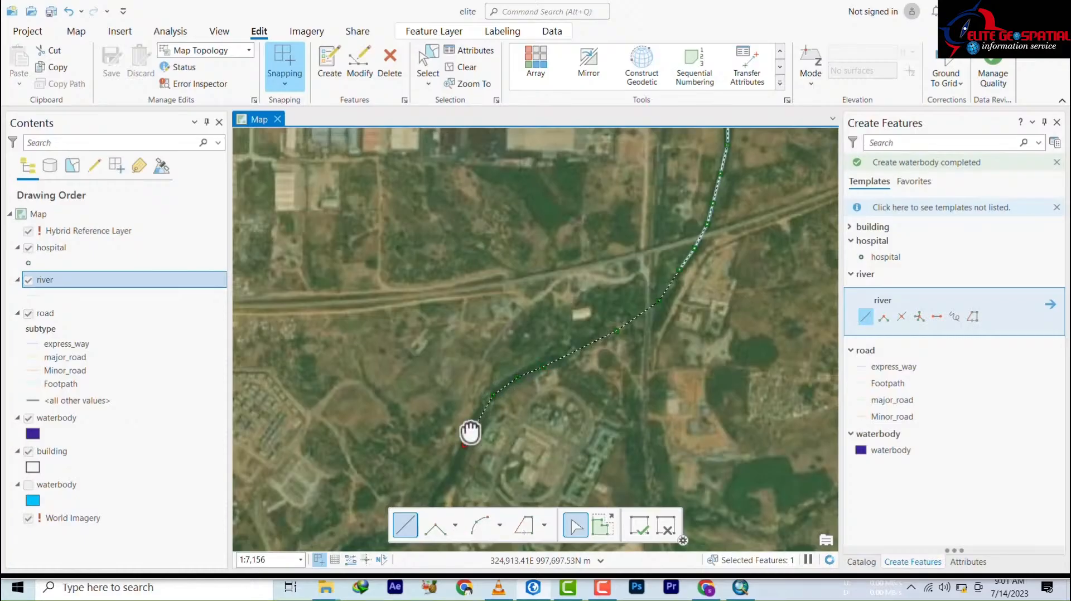
Trace the river line southwest along the channel past the orange cleared building site and finish the line
left_click_drag(471, 429, 668, 167)
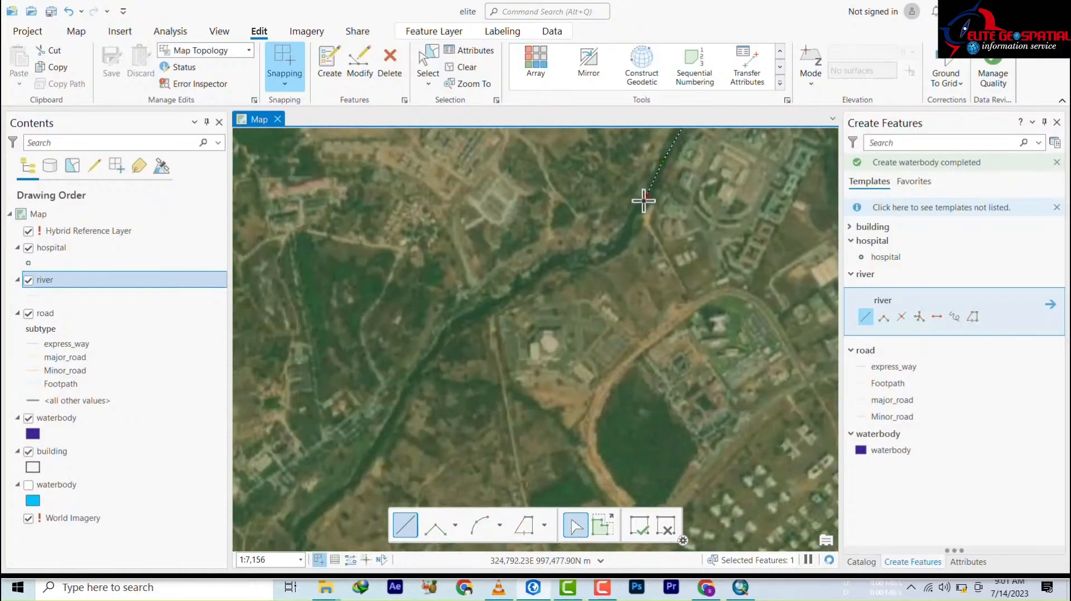
left_click(611, 256)
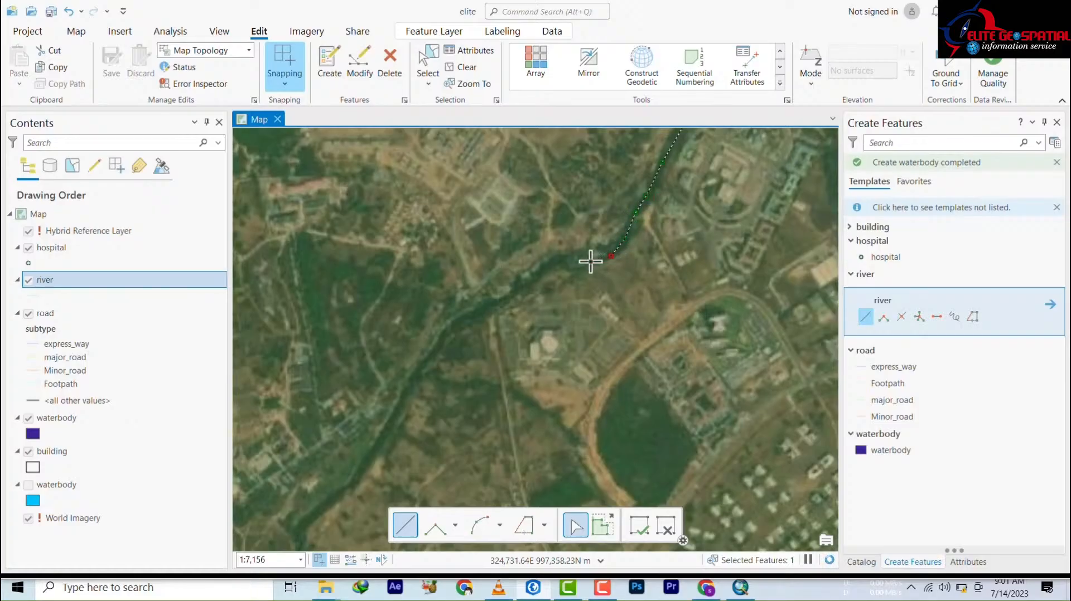
left_click(584, 261)
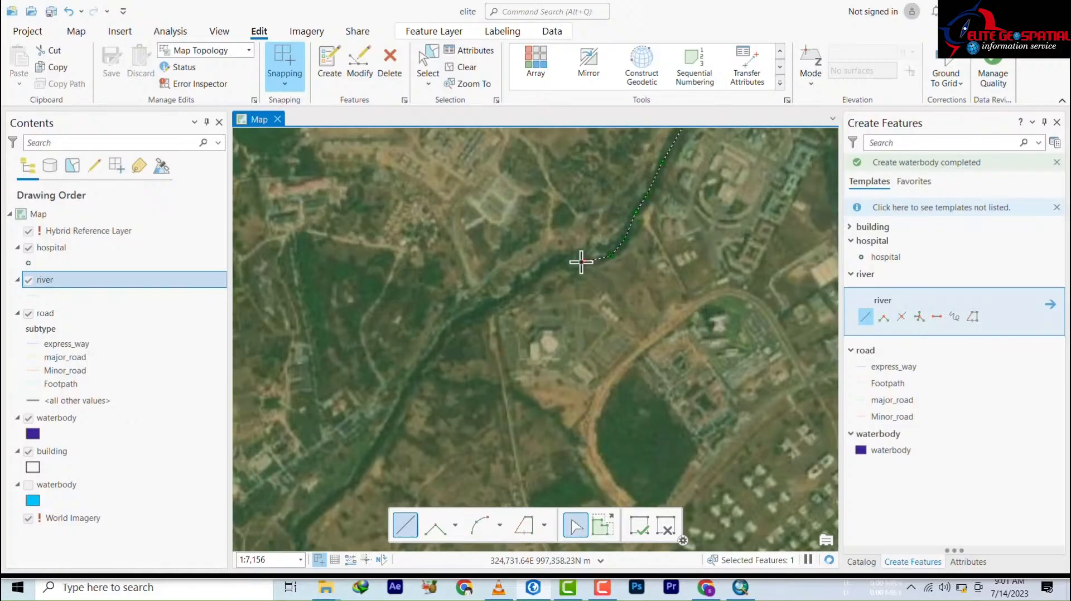
left_click(543, 265)
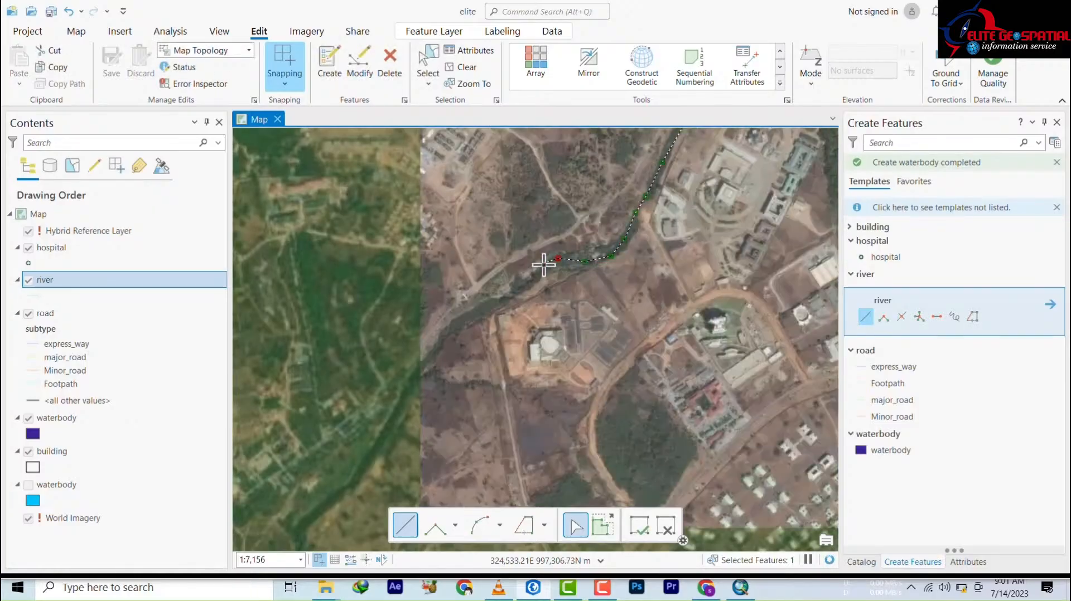
left_click(523, 285)
left_click(490, 305)
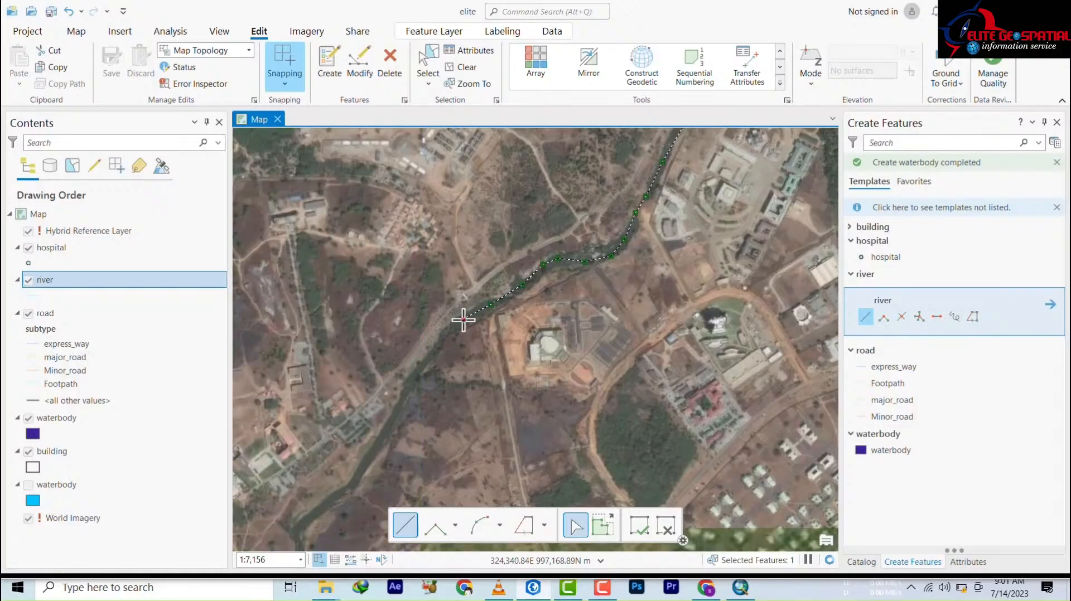
left_click(441, 337)
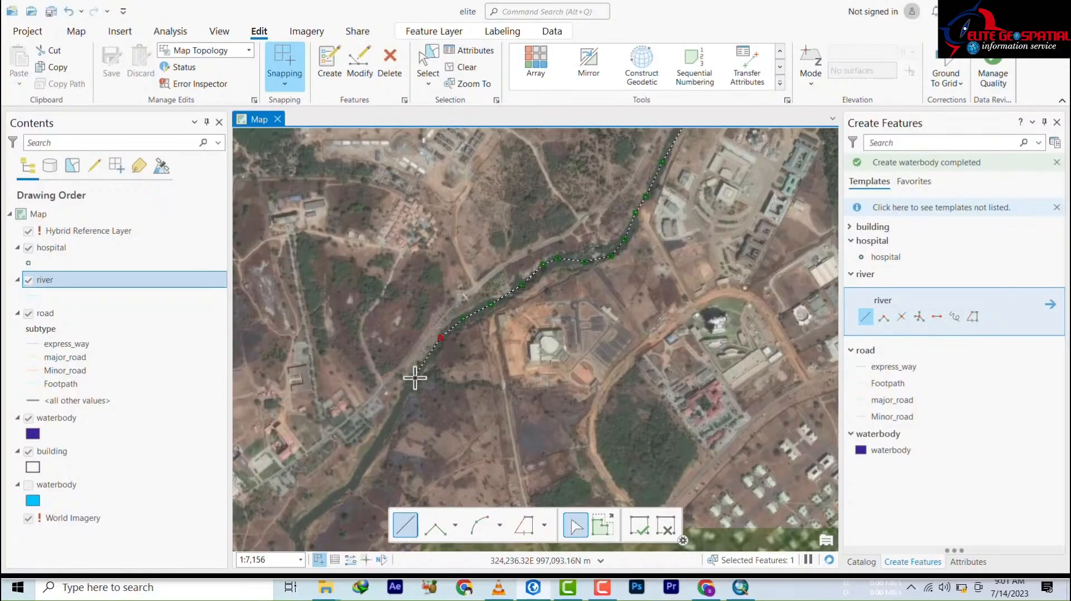
left_click(368, 454)
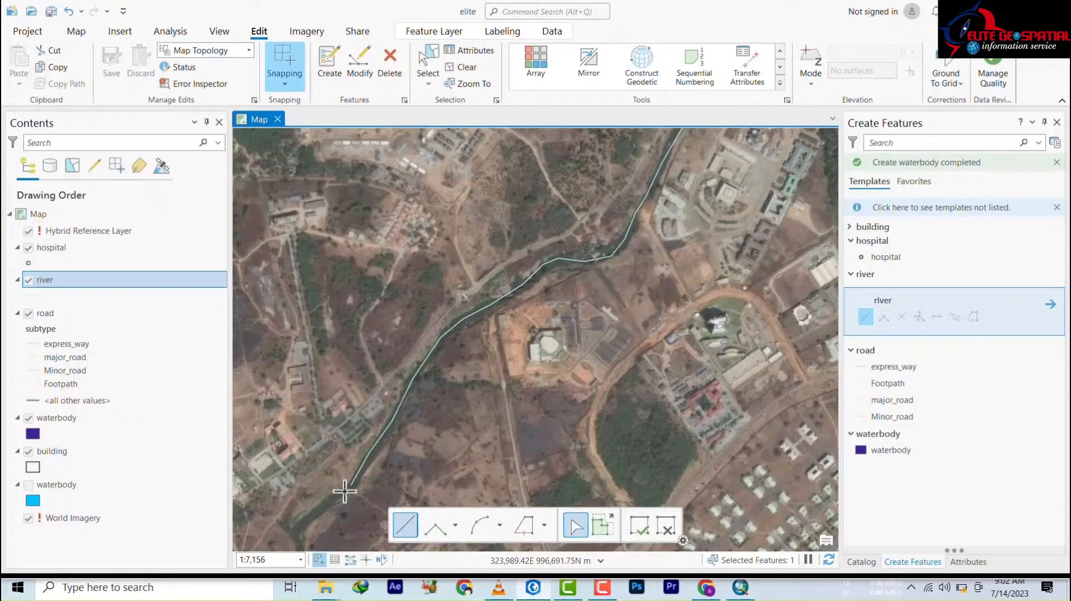
double_click(352, 485)
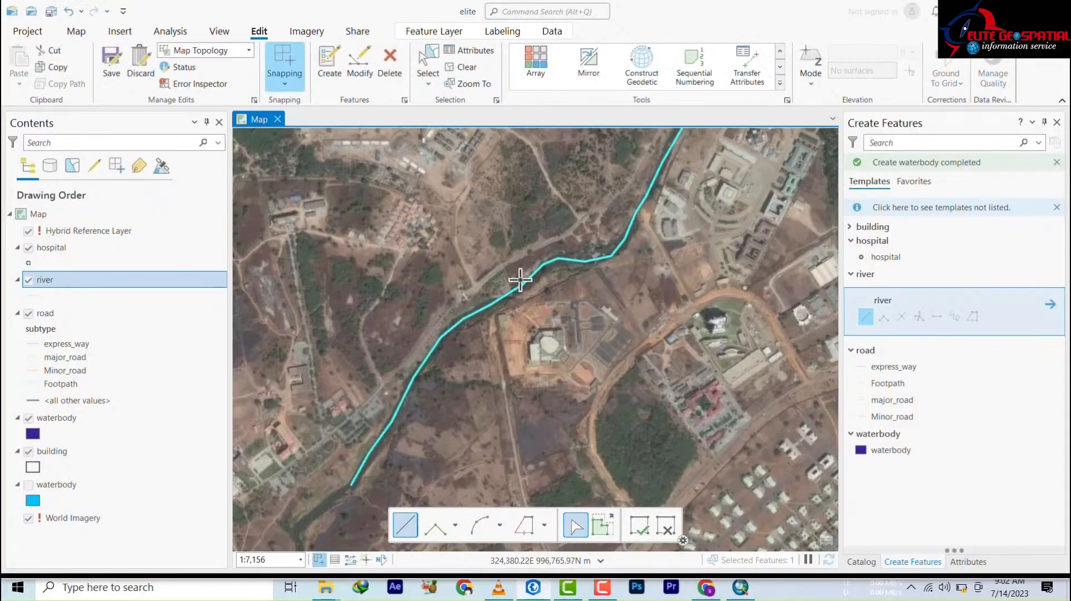
Review the hospital points around Abuja and save the hospital edits
scroll(517, 279, "up", 2)
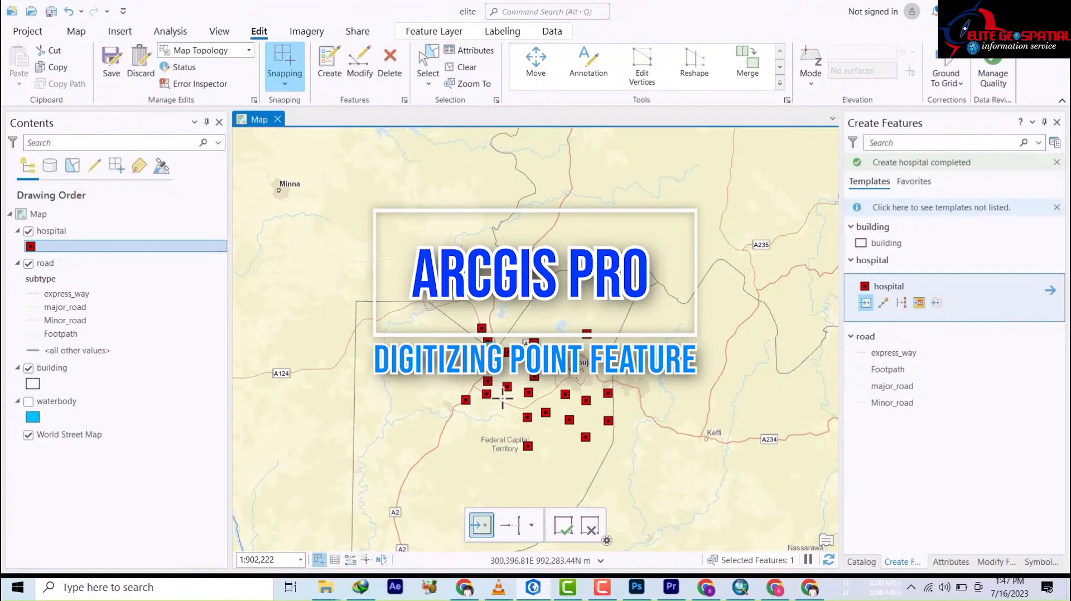
scroll(558, 440, "up", 3)
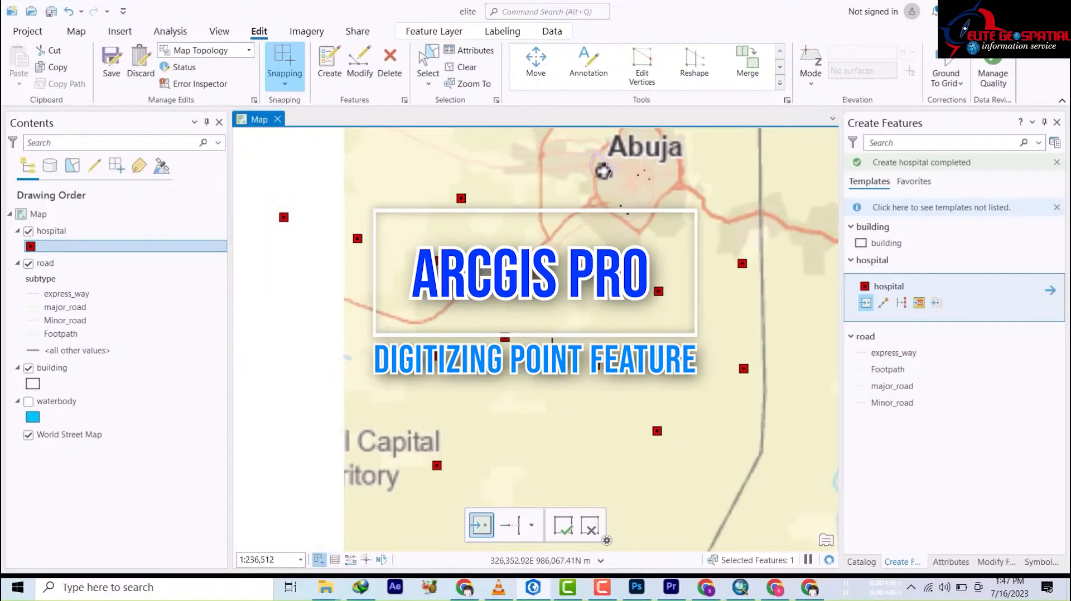
scroll(552, 348, "down", 3)
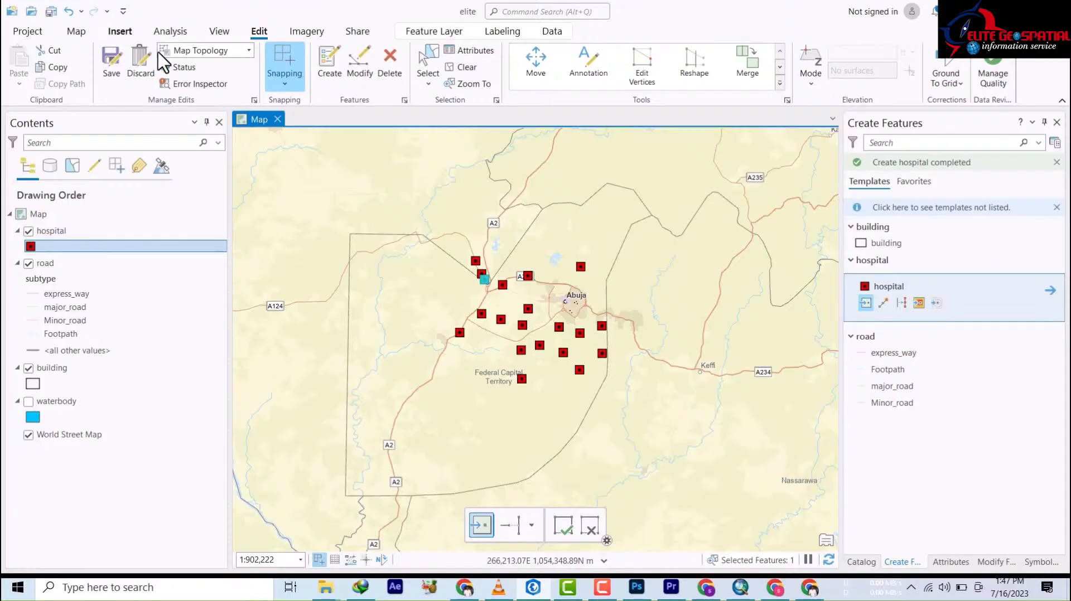
left_click(113, 68)
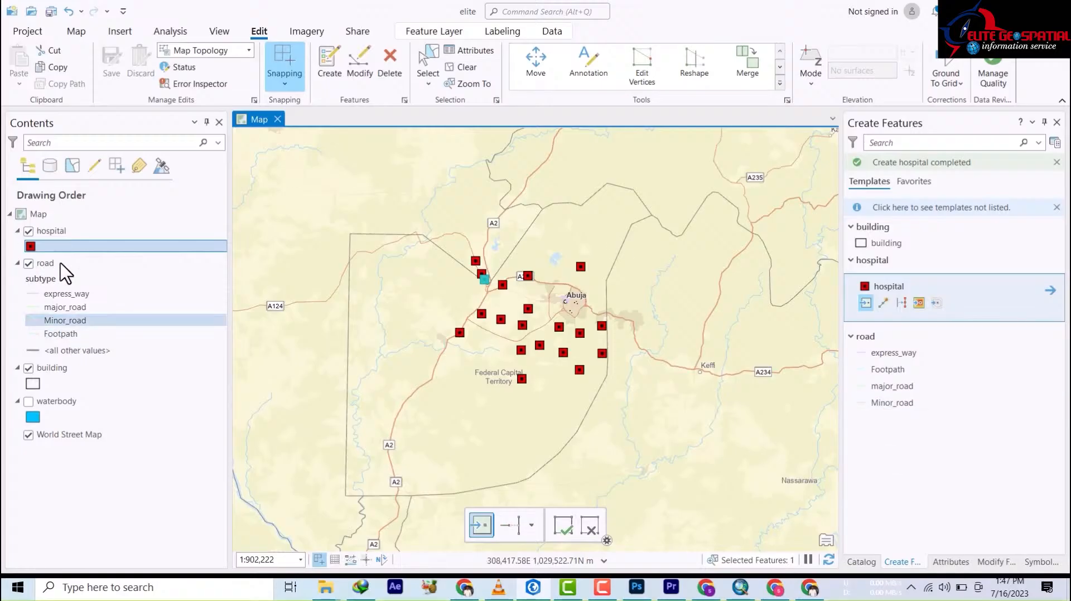
Open the attribute table of the hospital layer
left_click(53, 233)
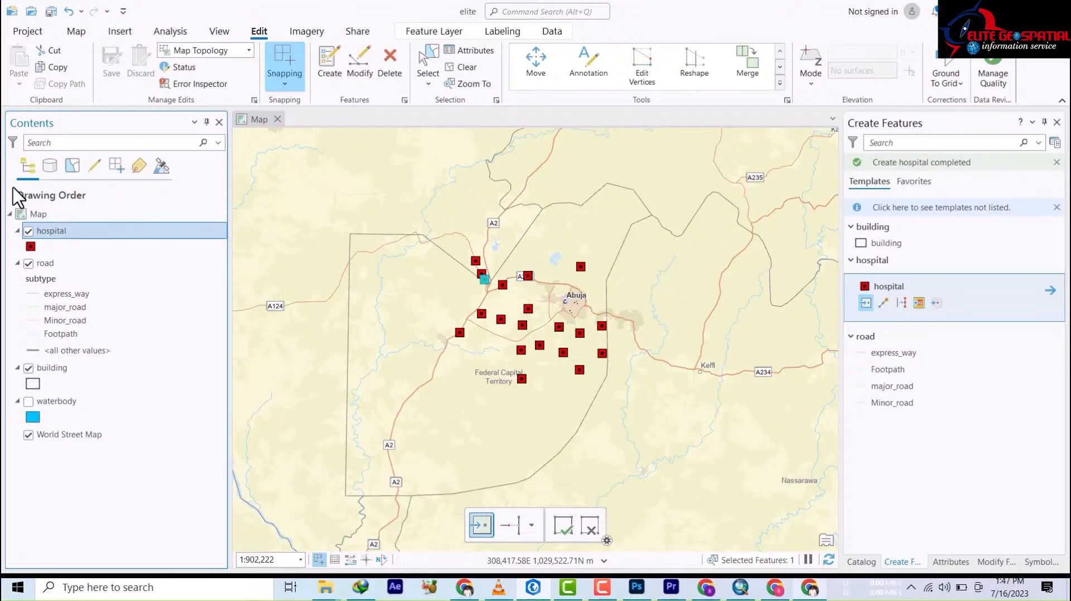
right_click(49, 231)
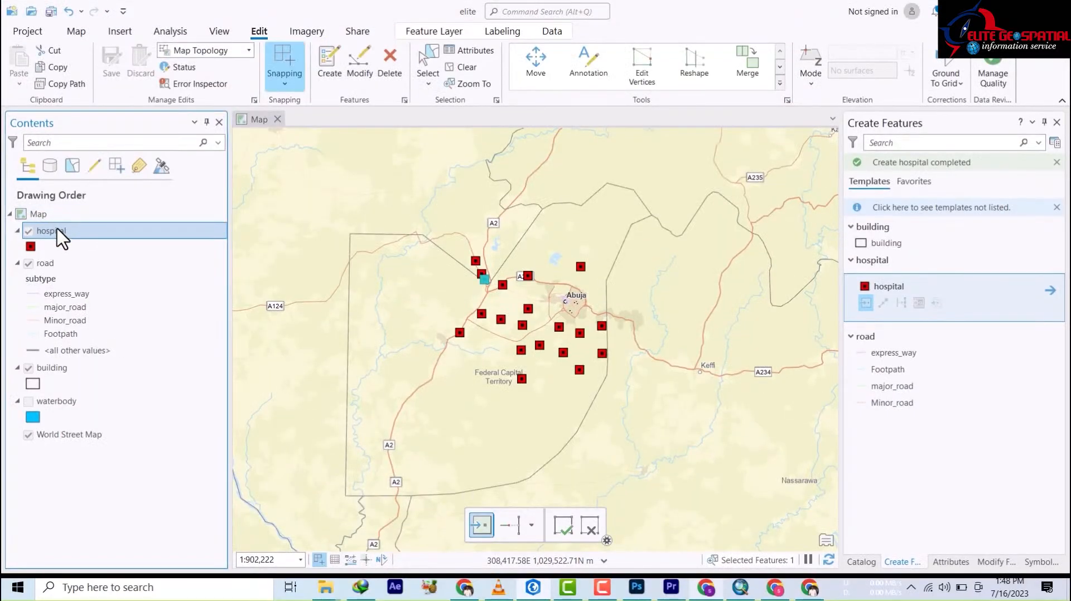
left_click(58, 230)
right_click(68, 233)
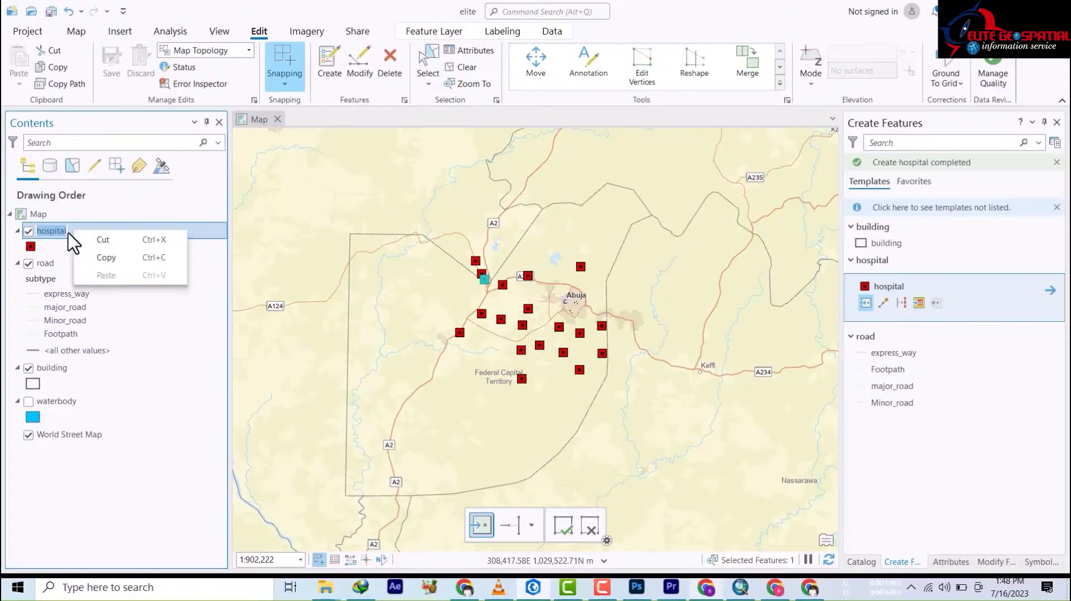
left_click(51, 283)
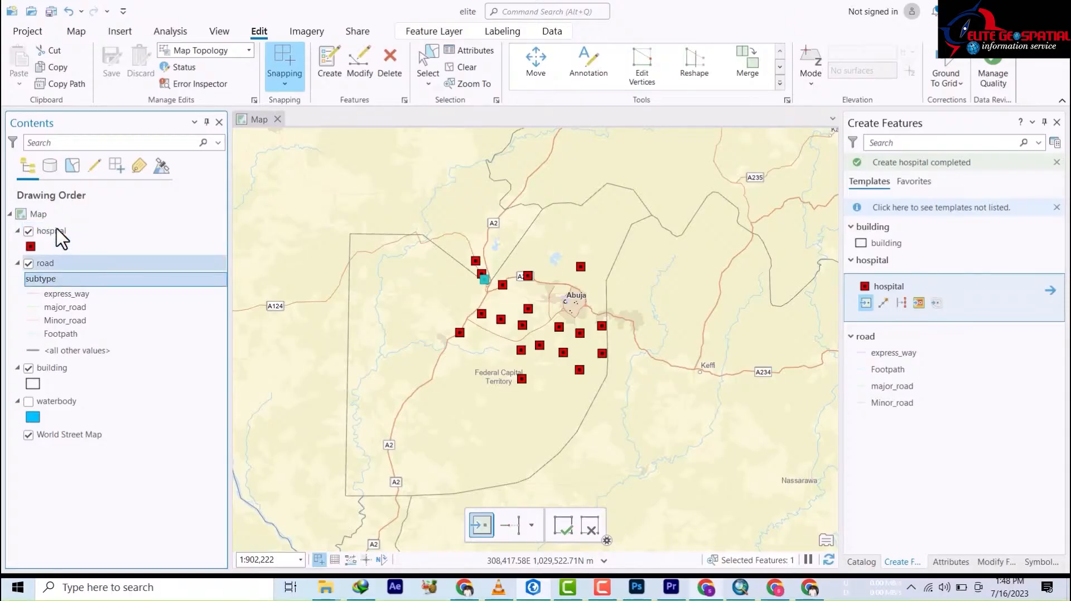
left_click(57, 230)
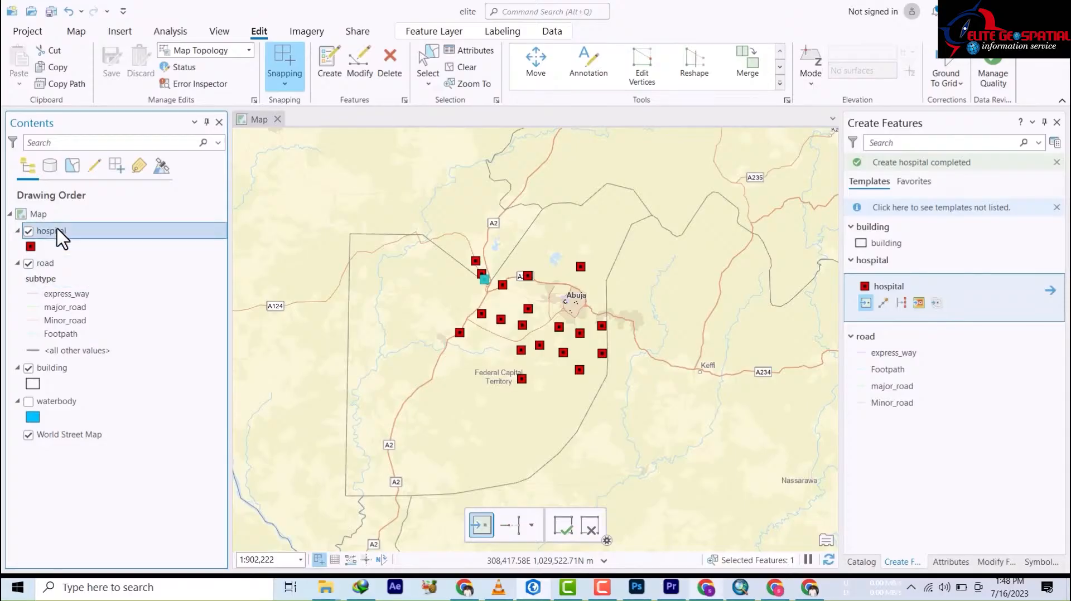
right_click(58, 232)
left_click(112, 153)
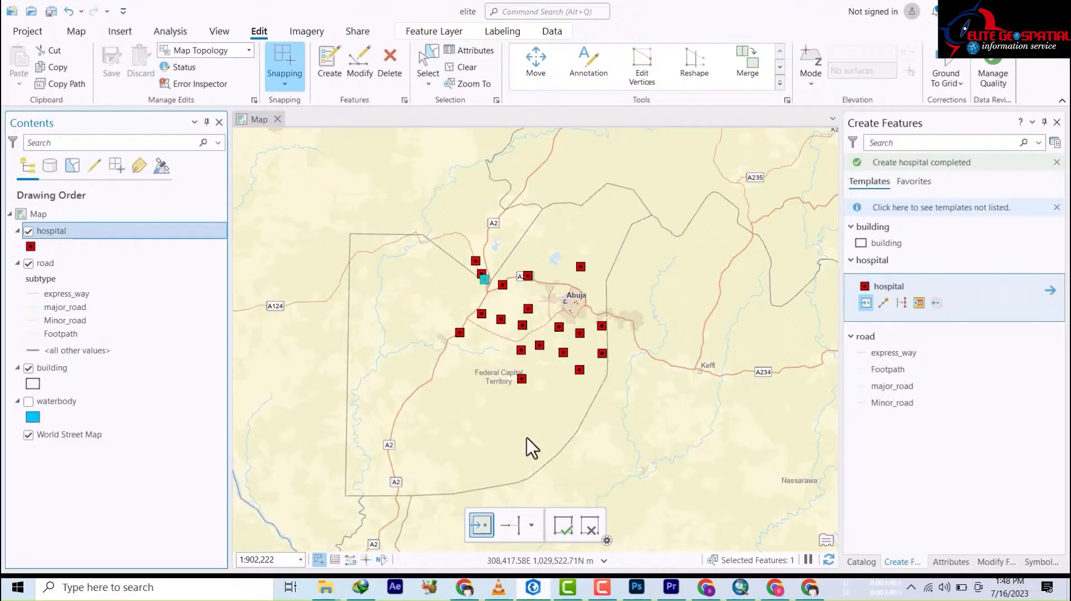
key("ctrl+t")
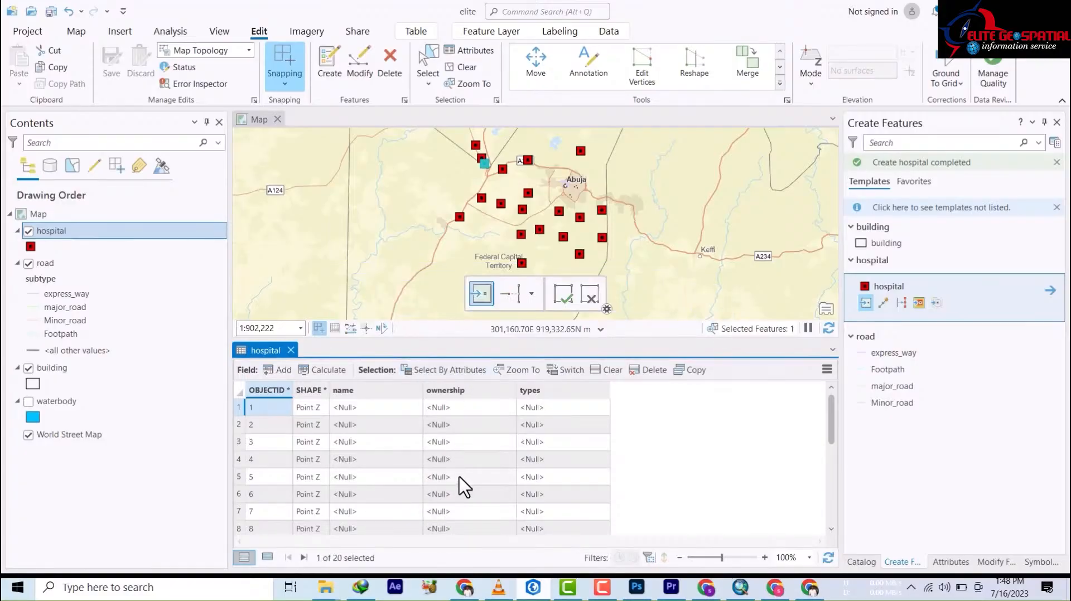
Review the name, ownership and types fields across all hospital records, and close the table
scroll(457, 486, "down", 5)
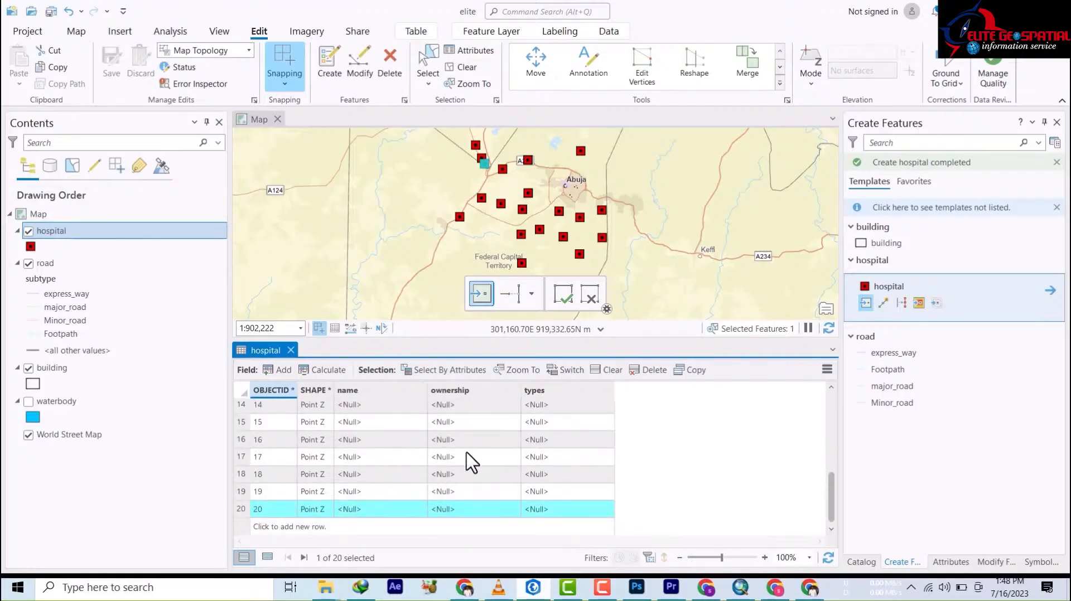
scroll(486, 468, "up", 3)
scroll(487, 471, "up", 2)
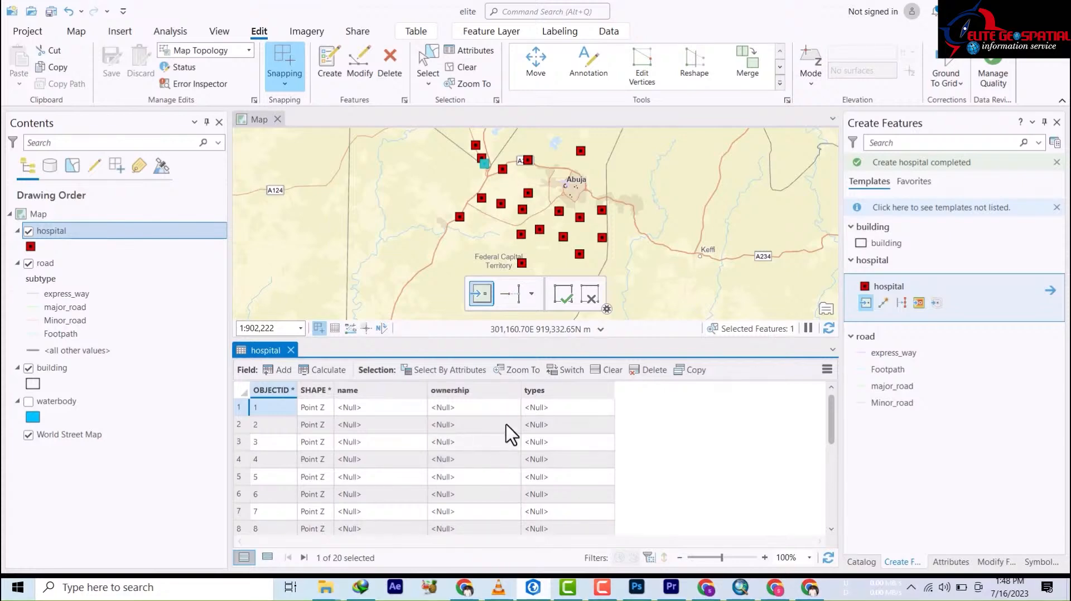
left_click(291, 350)
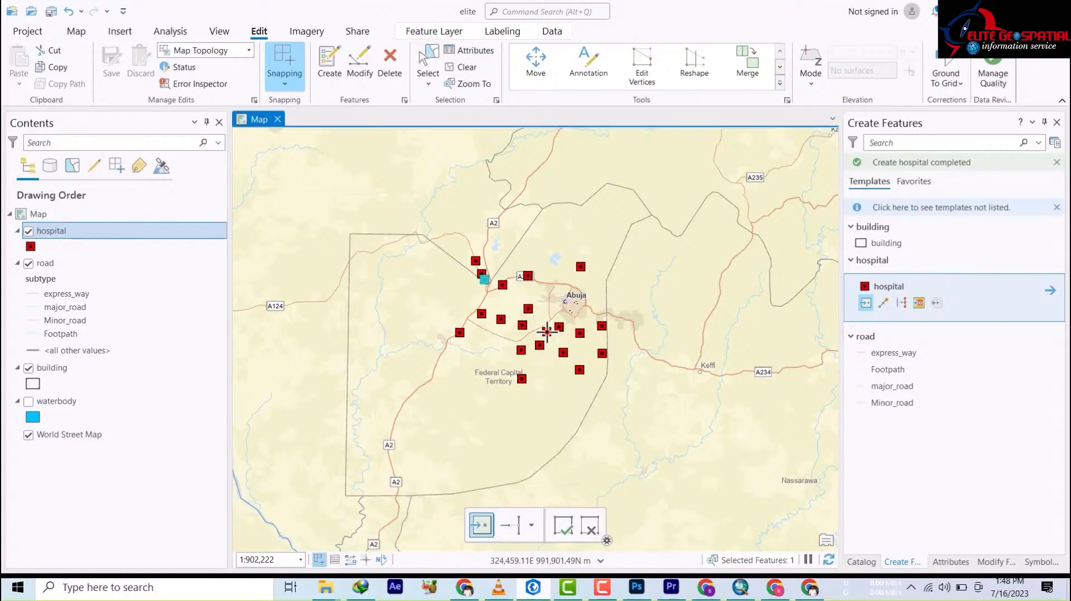
Select the hospital point on the A234 road at Dushekoro for attribute editing
scroll(547, 331, "up", 3)
scroll(546, 329, "down", 3)
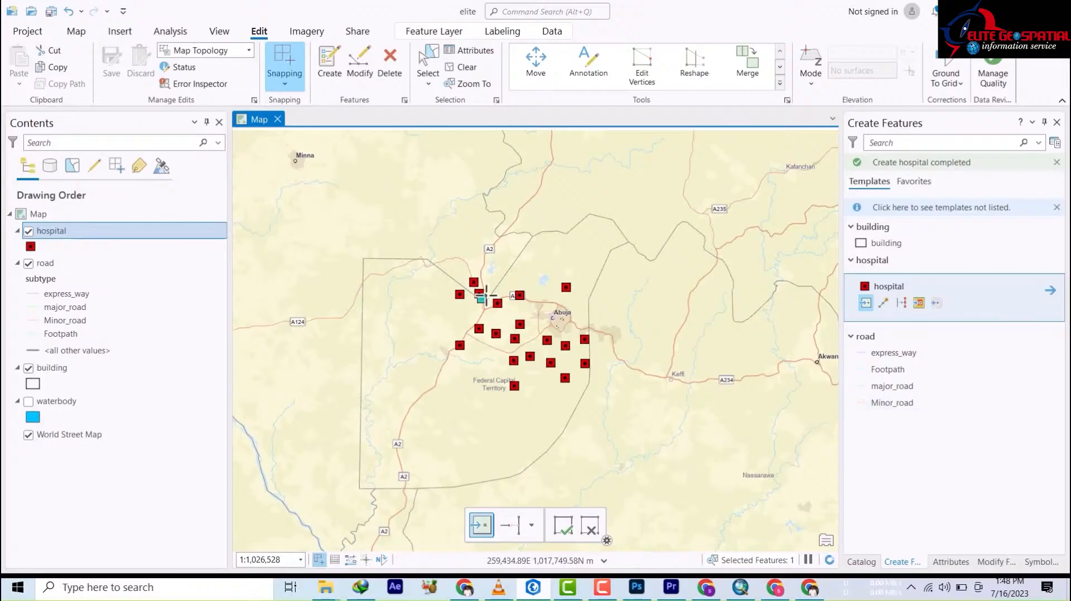
scroll(567, 313, "up", 4)
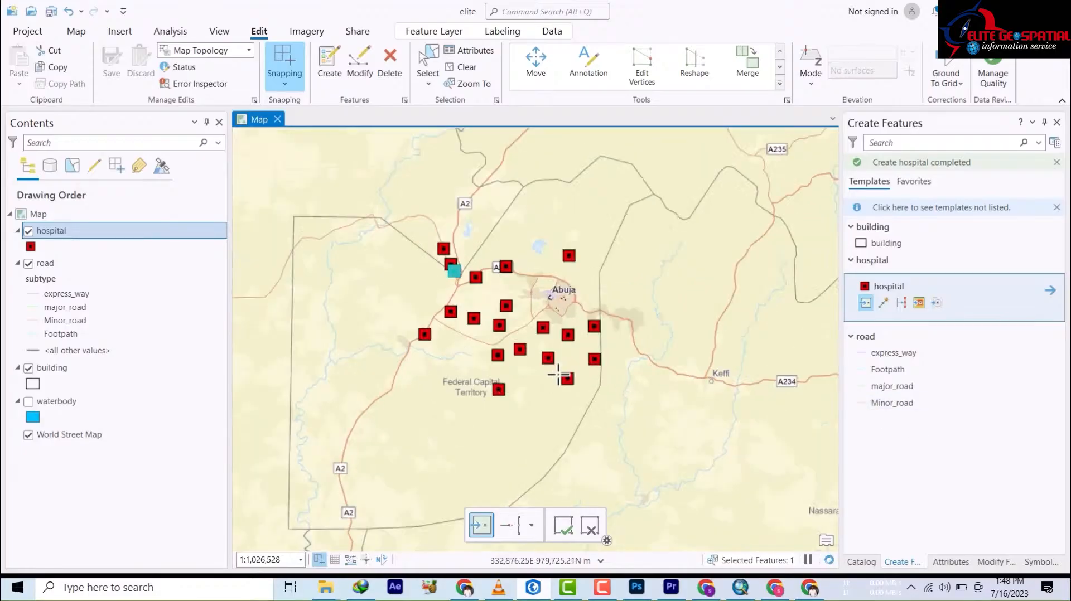
left_click_drag(555, 224, 614, 443)
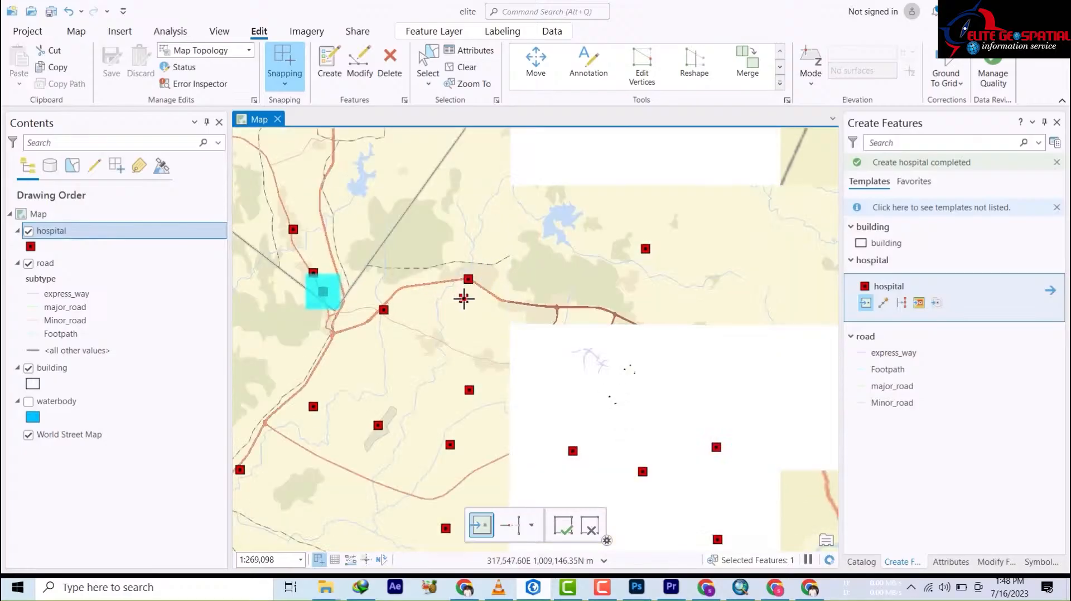
scroll(464, 284, "up", 4)
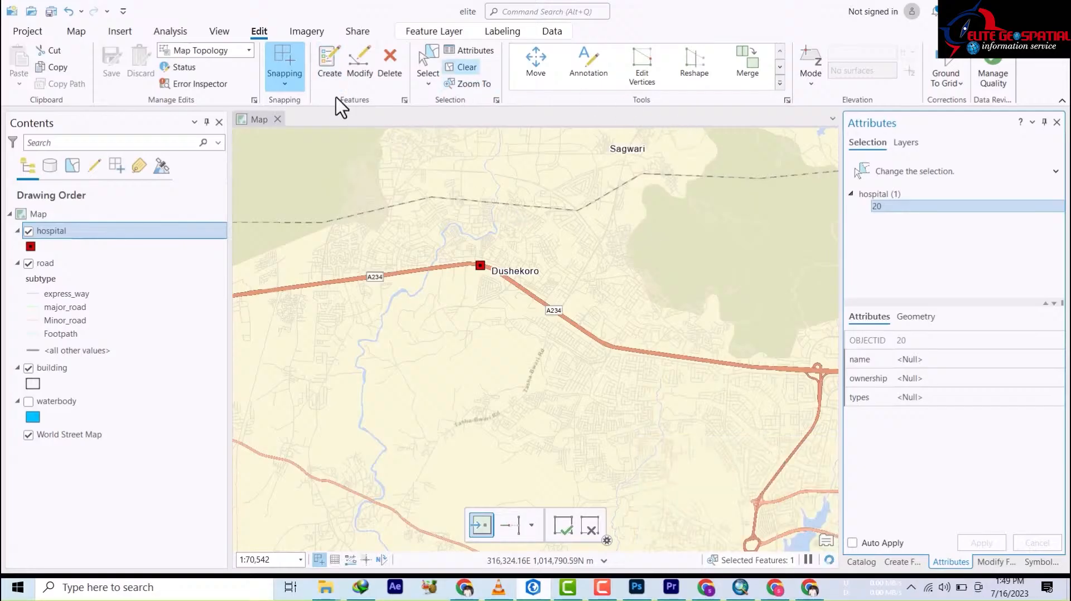
left_click(428, 69)
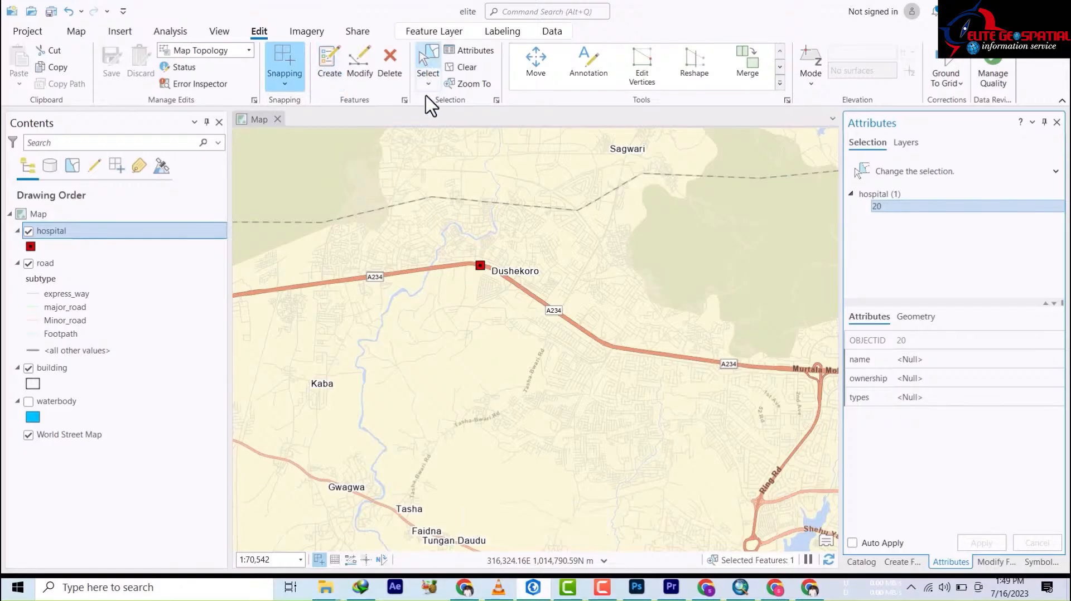
left_click(481, 266)
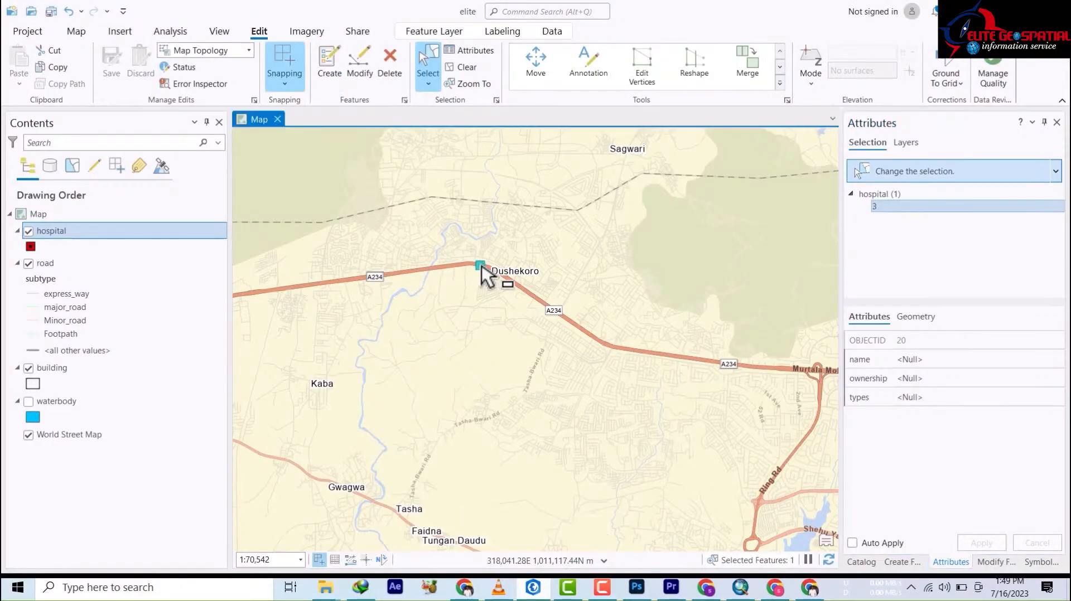
Fill in the Dushekoro hospital's attributes with name Dushekoro, ownership FG and types public
left_click(930, 360)
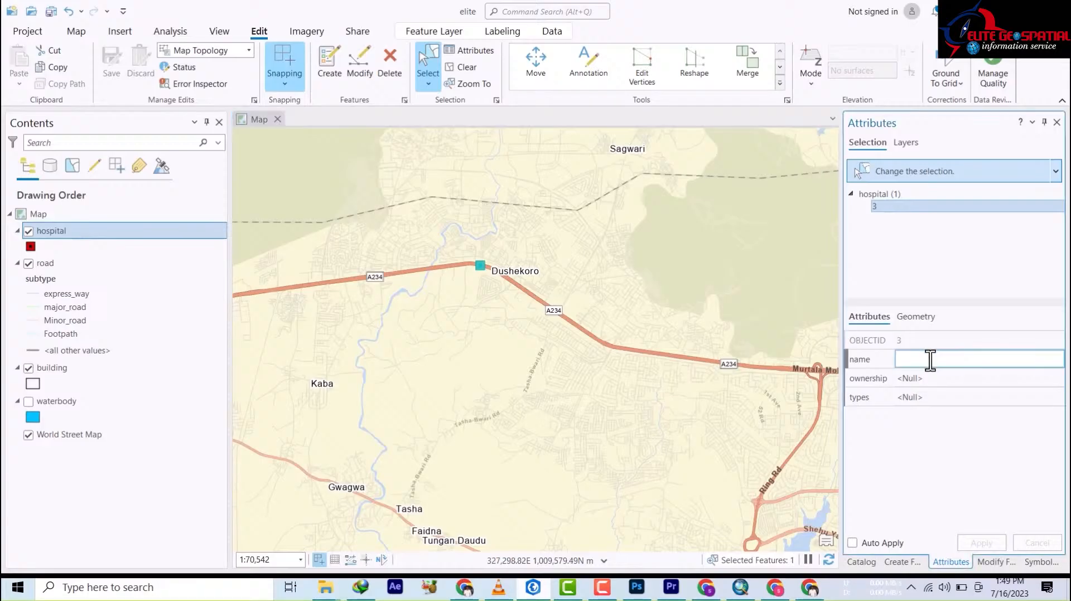
key("Escape")
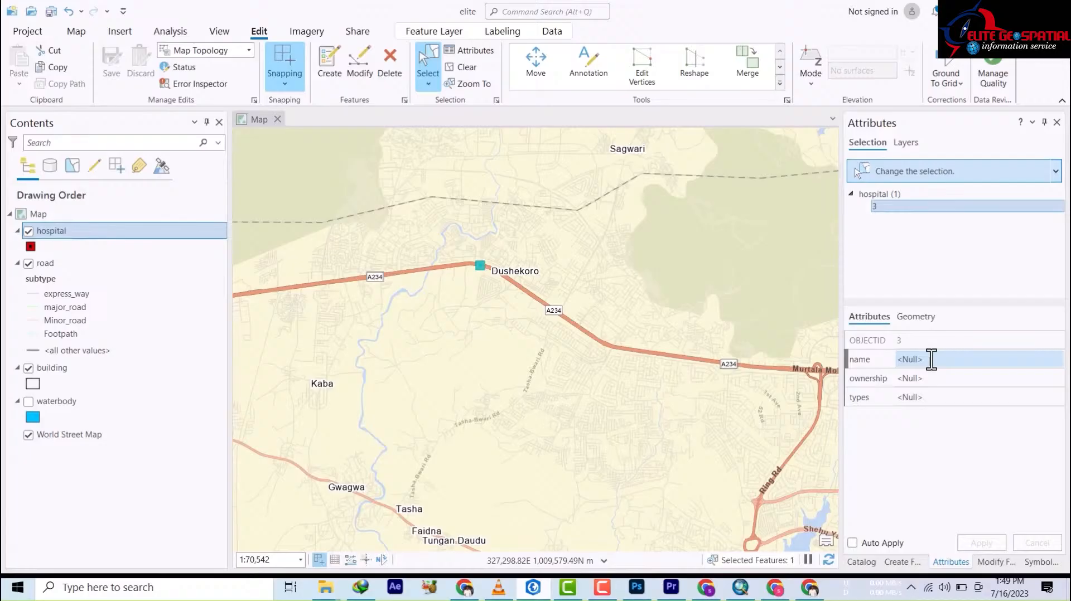
left_click(919, 360)
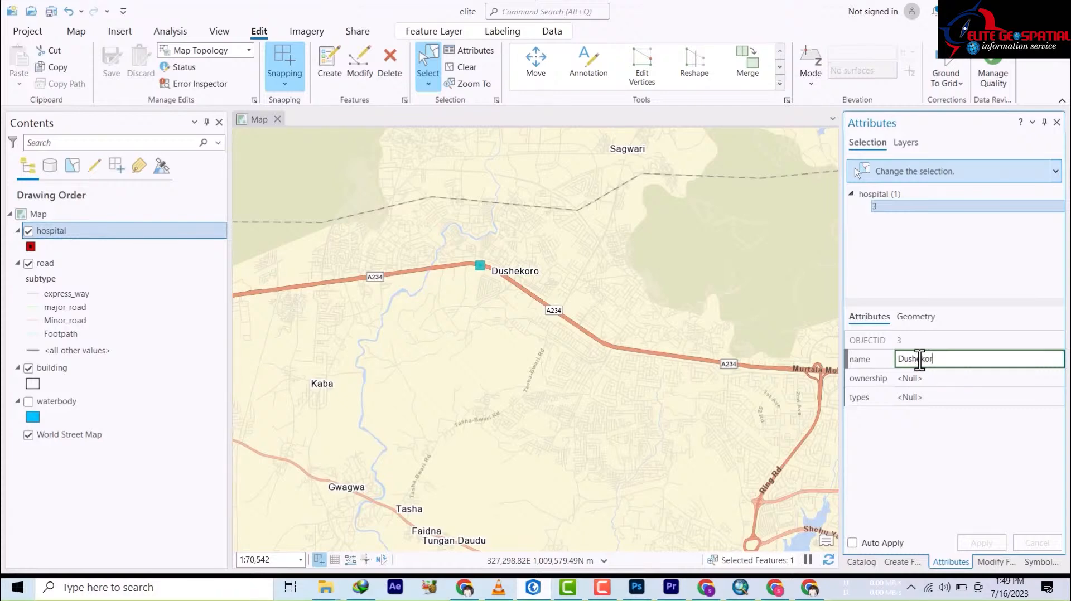
left_click(942, 379)
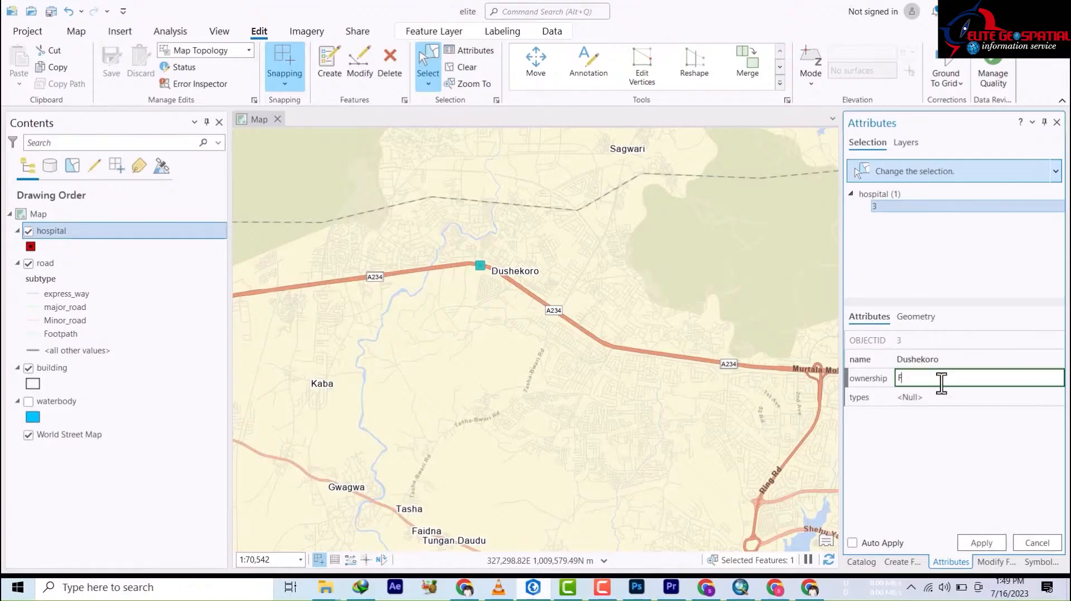
type("FG")
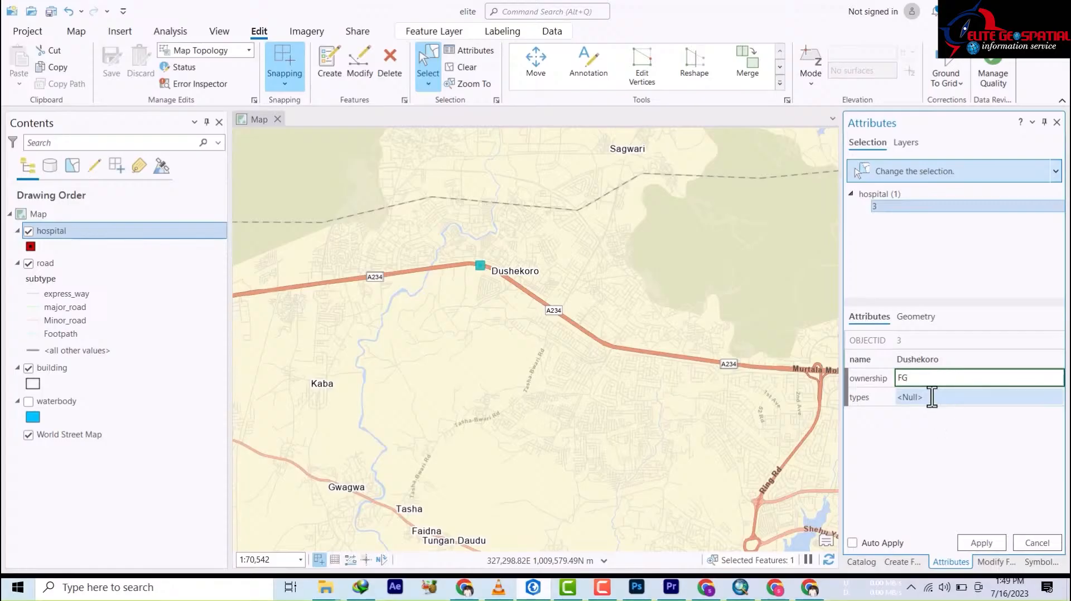
left_click(932, 397)
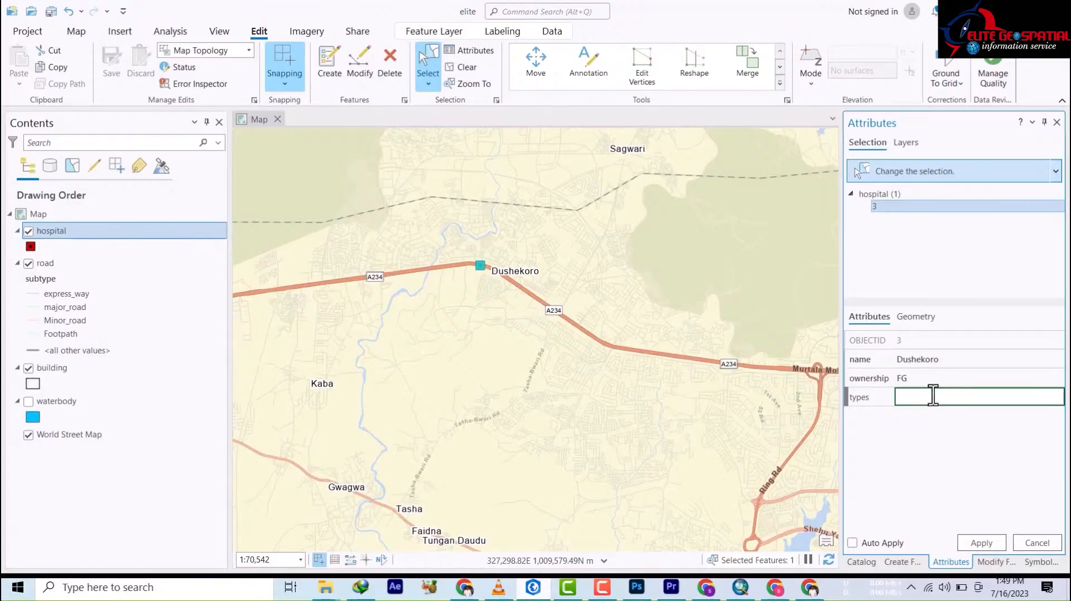
type("pu")
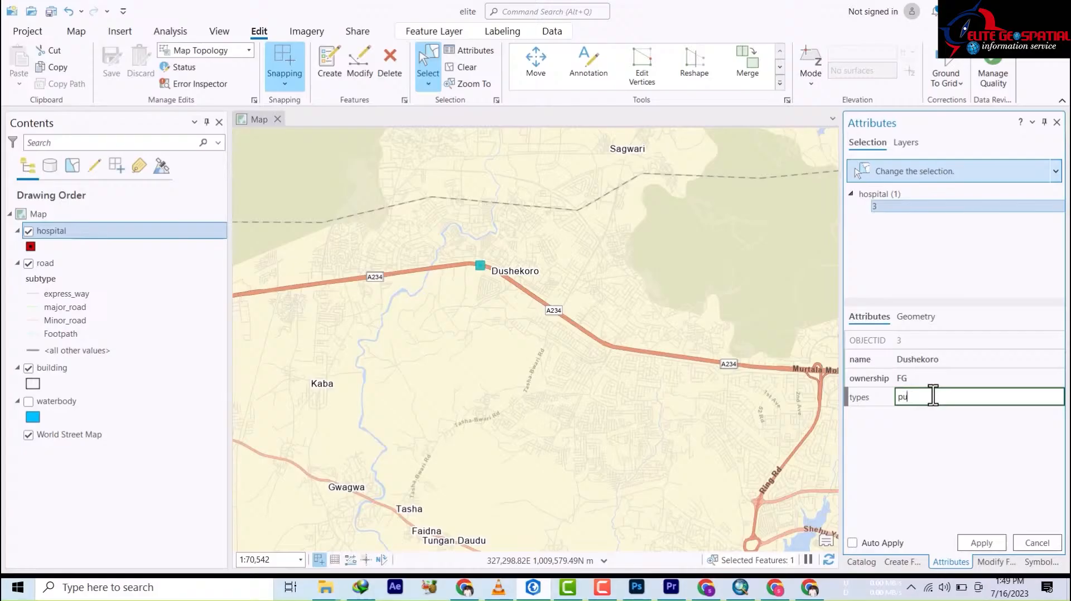
type("blic")
Switch the selection to the hospital point at Durumi and apply the pending Dushekoro attribute edits
scroll(564, 426, "up", 3)
scroll(564, 418, "down", 6)
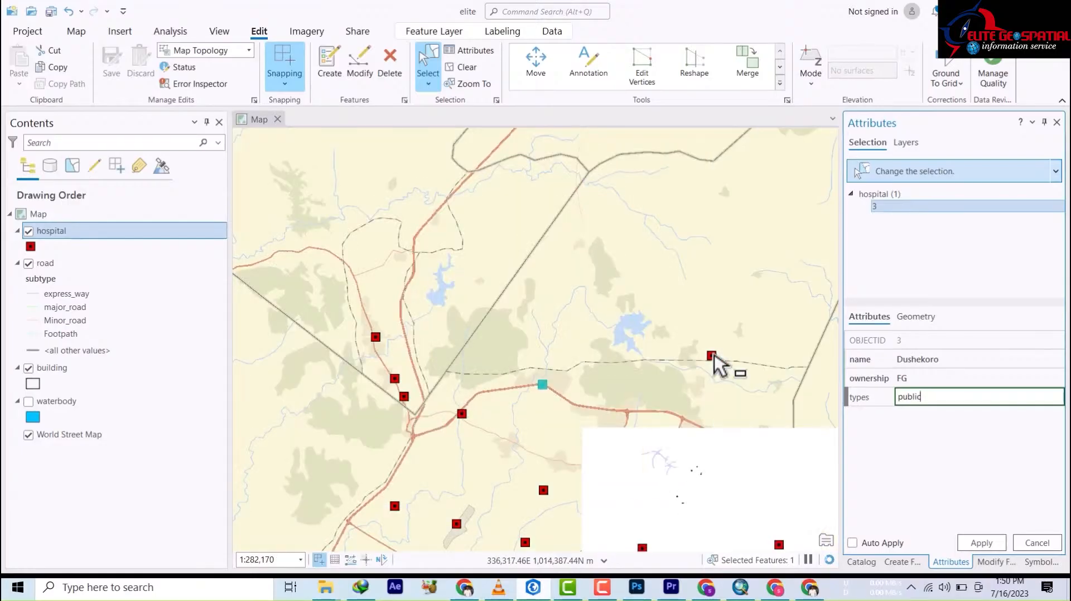
left_click(712, 355)
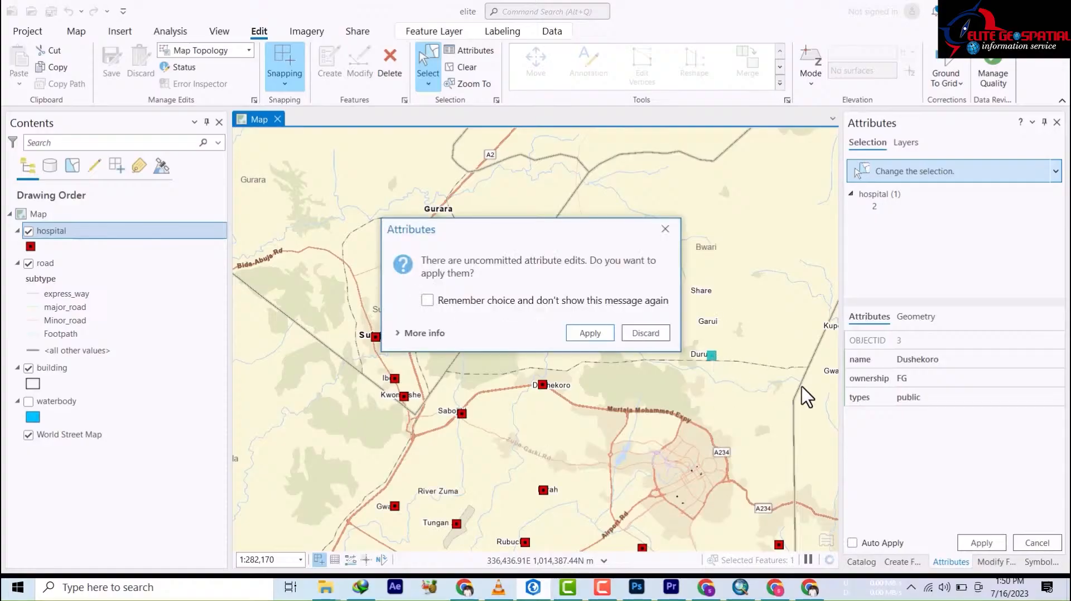
left_click(583, 334)
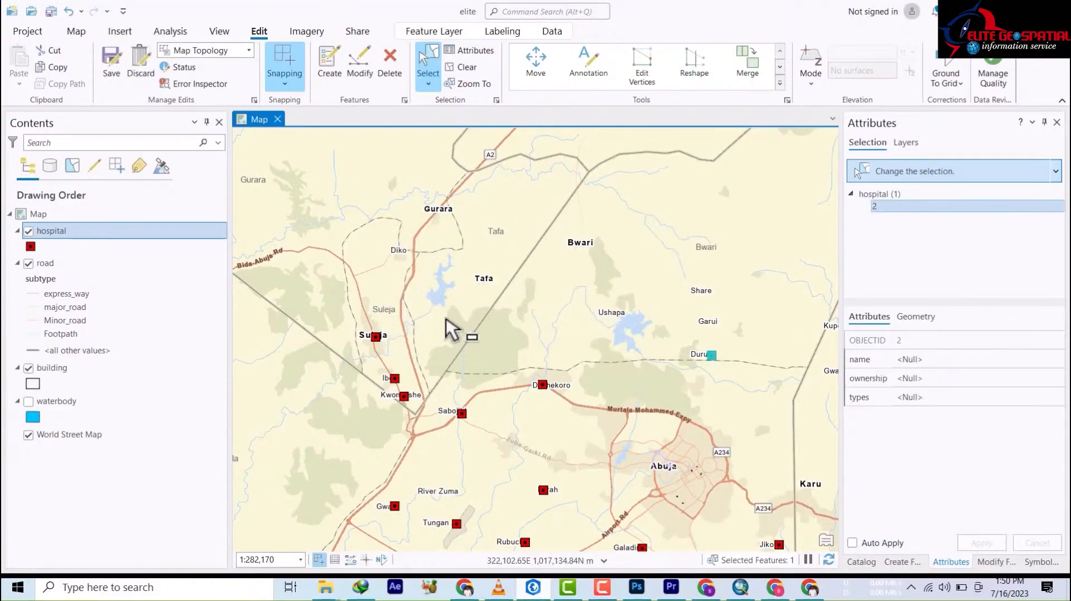
Set the Durumi hospital's name to Durumi, ownership to FG and types to public, and apply the edits
left_click(916, 360)
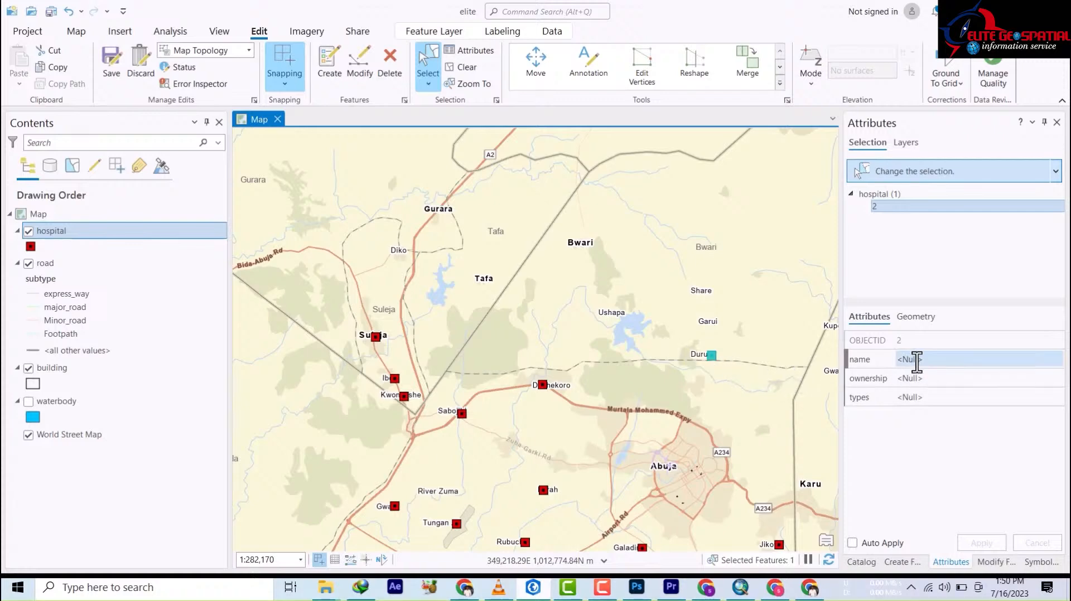
left_click(917, 361)
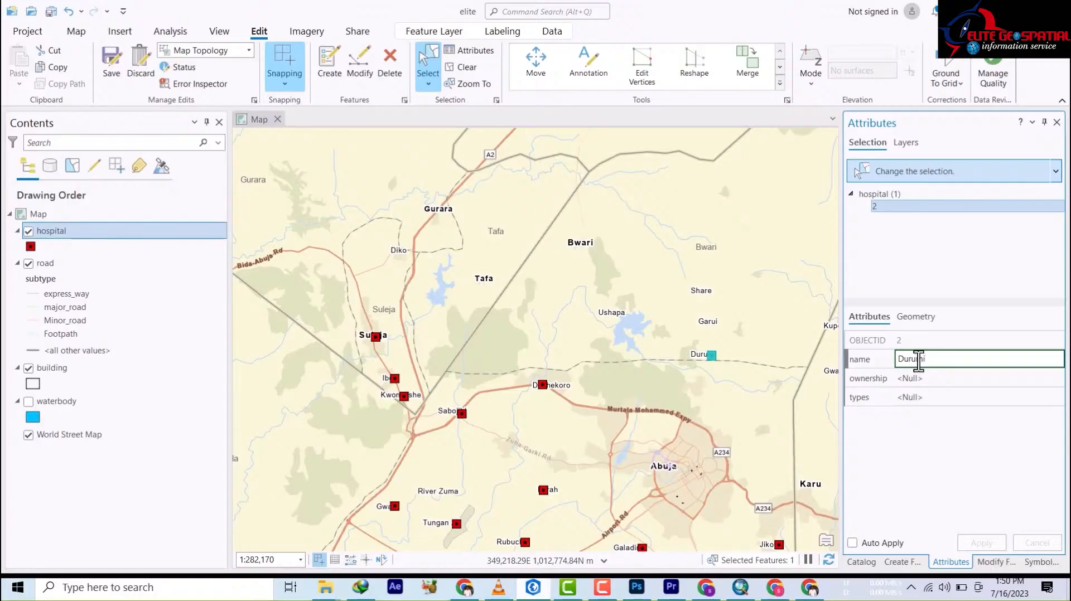
left_click(920, 376)
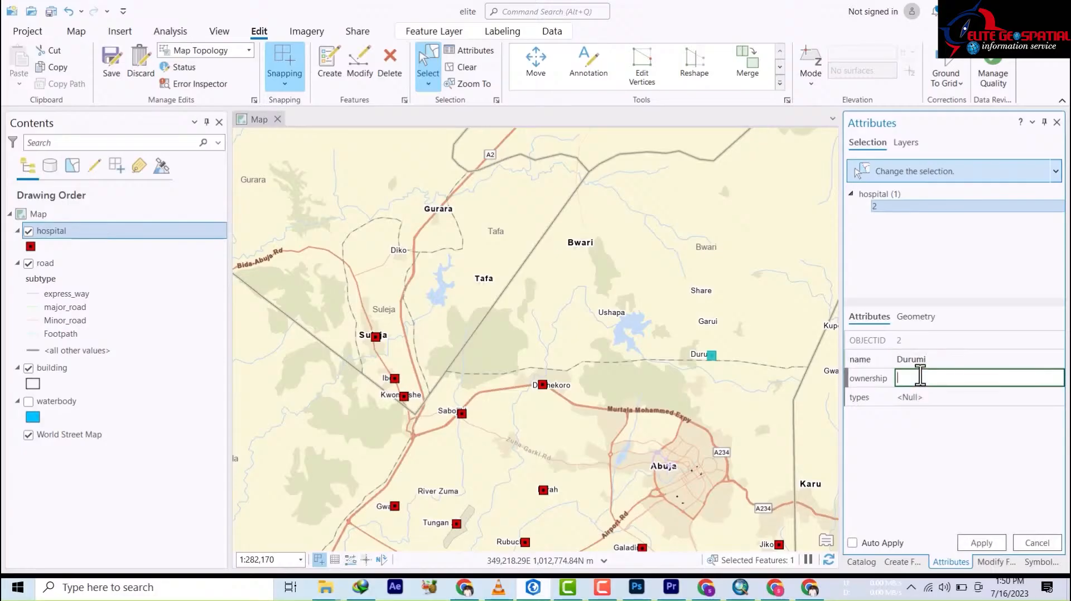
type("FFFFFG")
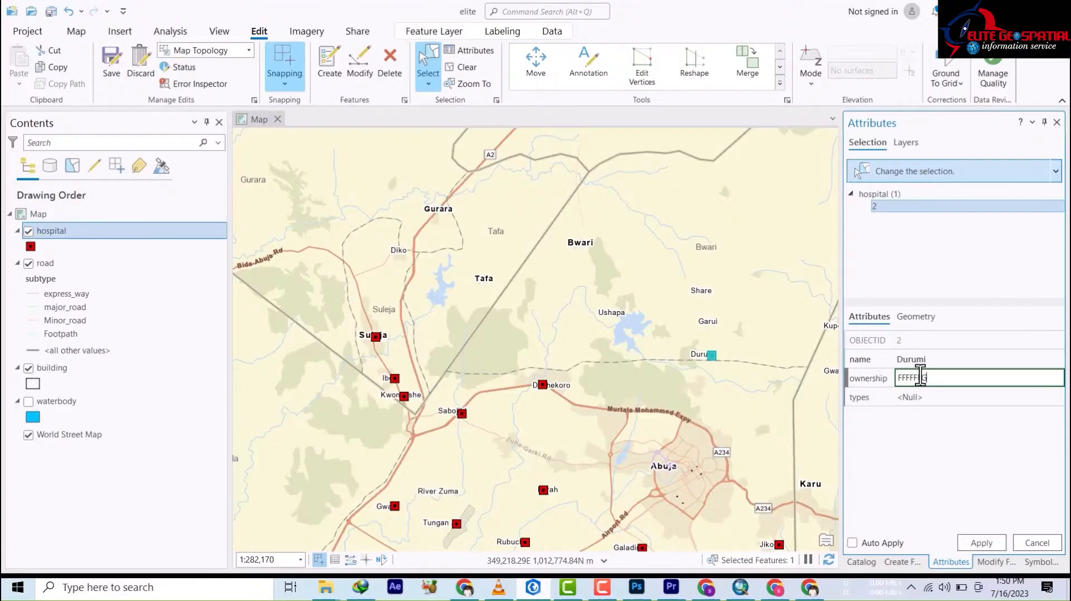
key("BackSpace")
key("BackSpace")
key("BackSpace")
key("BackSpace")
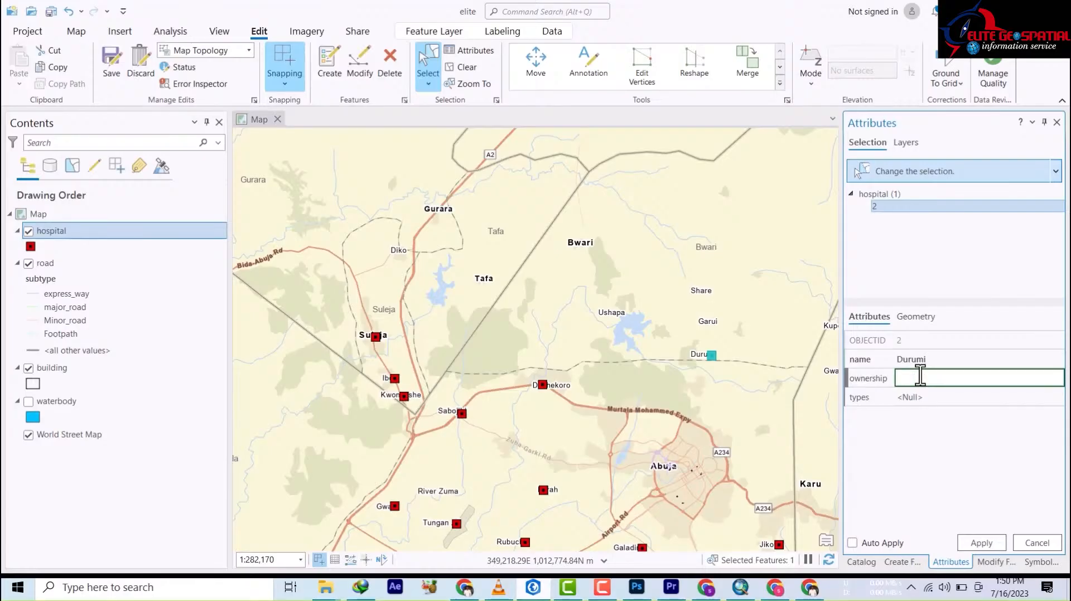
type("FG")
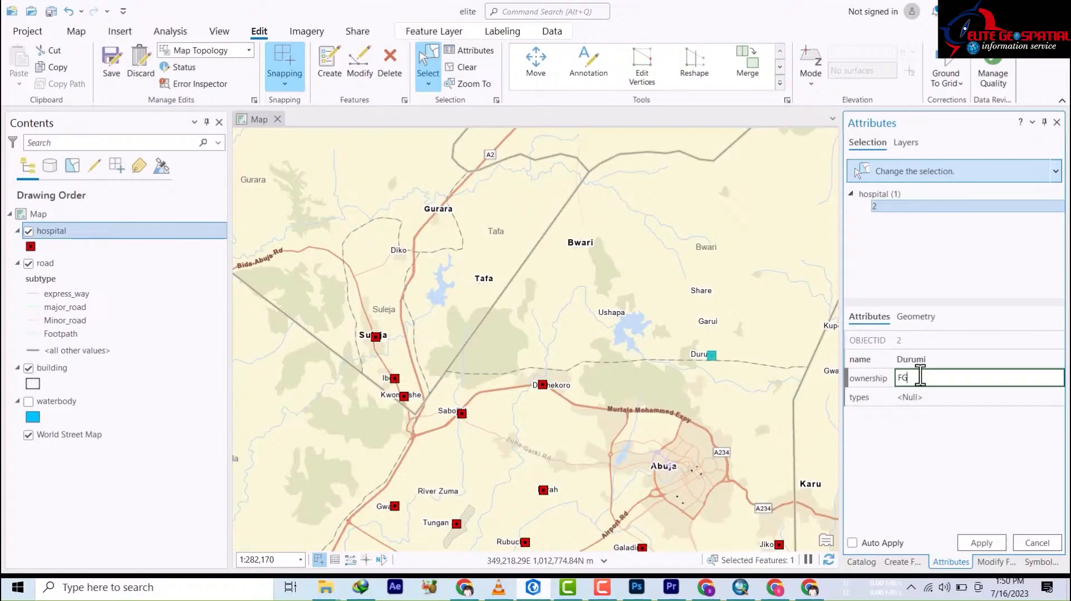
left_click(920, 398)
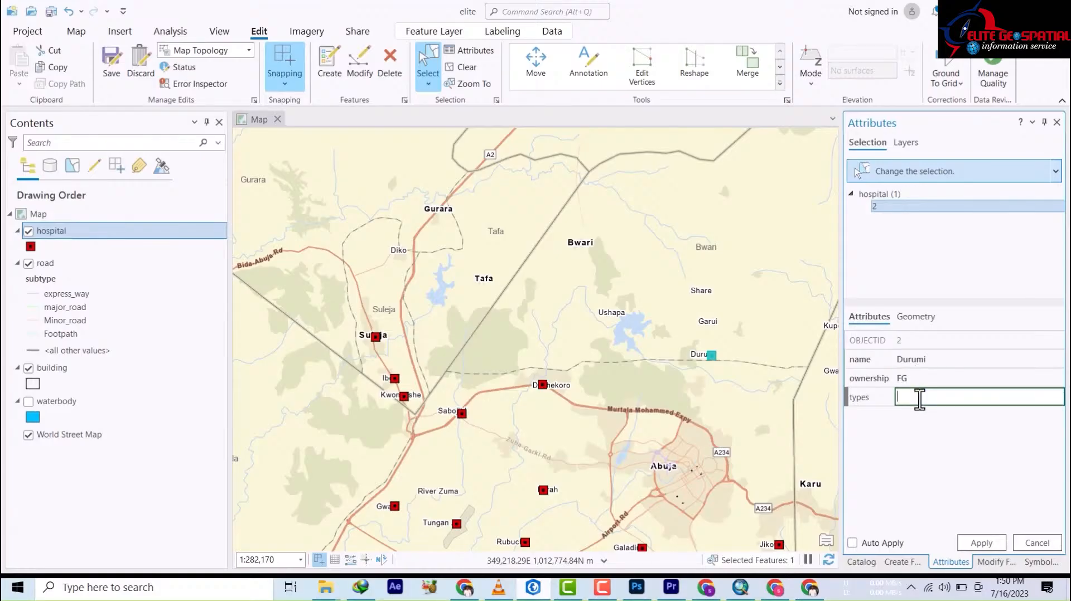
type("public")
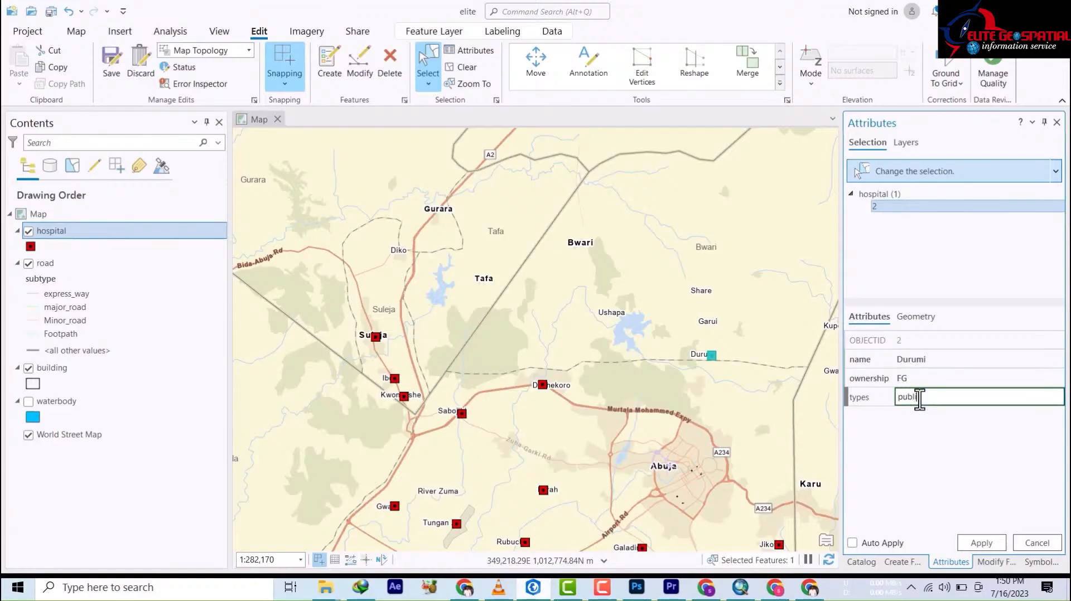
left_click(985, 547)
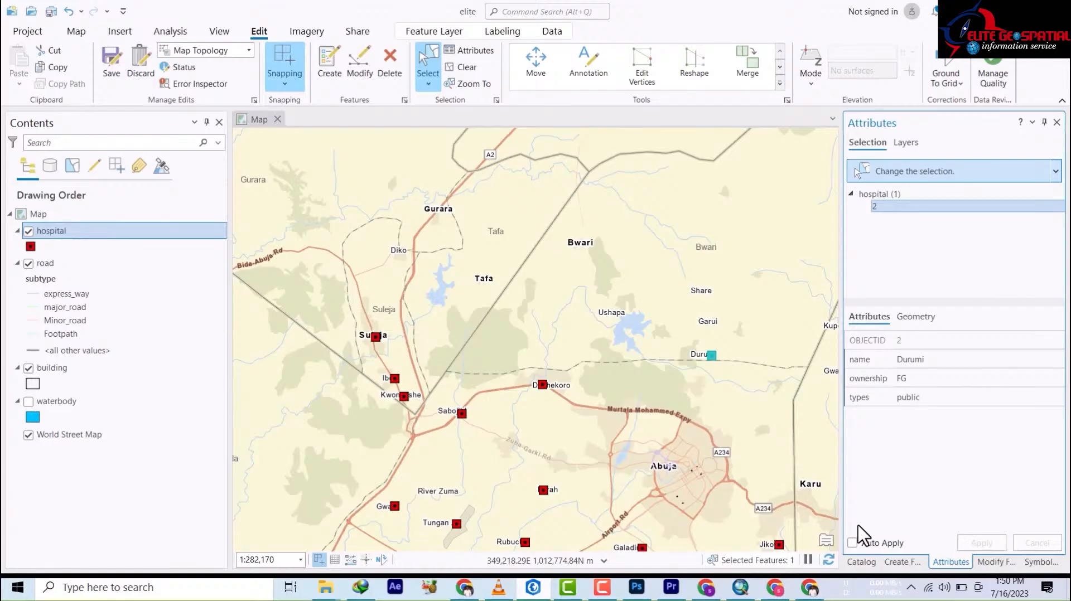
Turn on automatic applying of attribute edits and select the hospital point at Furah
left_click(853, 544)
left_click(546, 491)
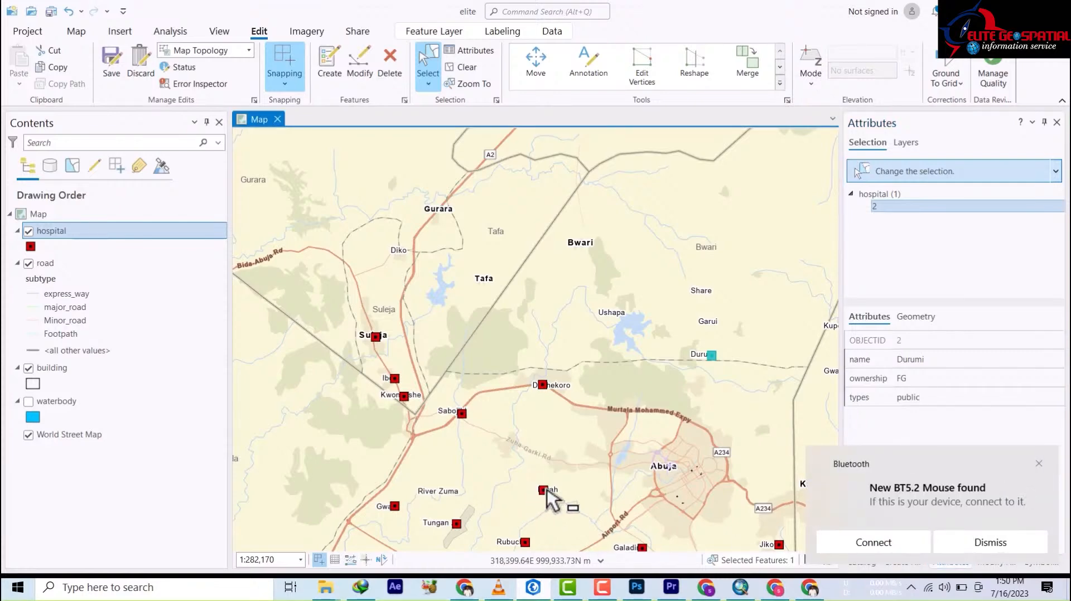
left_click(547, 490)
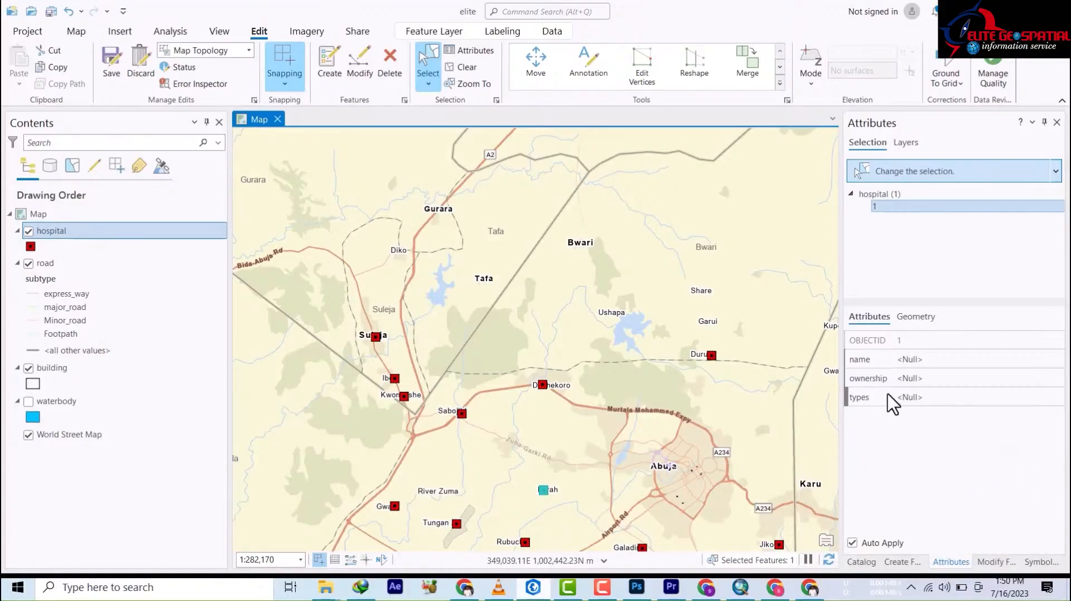
Fill in the Furah hospital's attributes with name Furah, ownership FG and types public
left_click(909, 362)
left_click(910, 361)
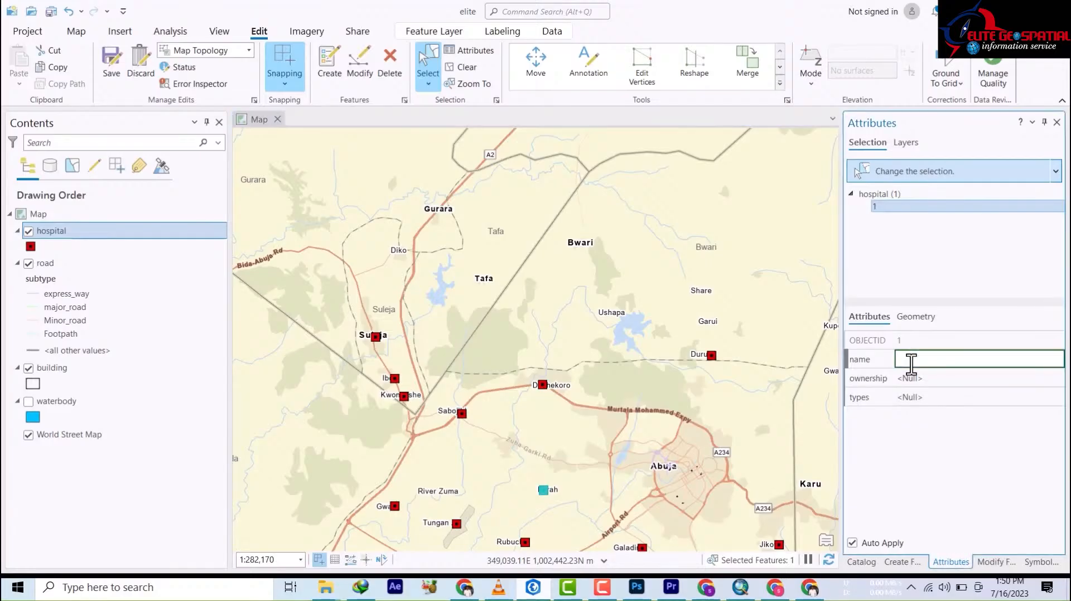
type("F")
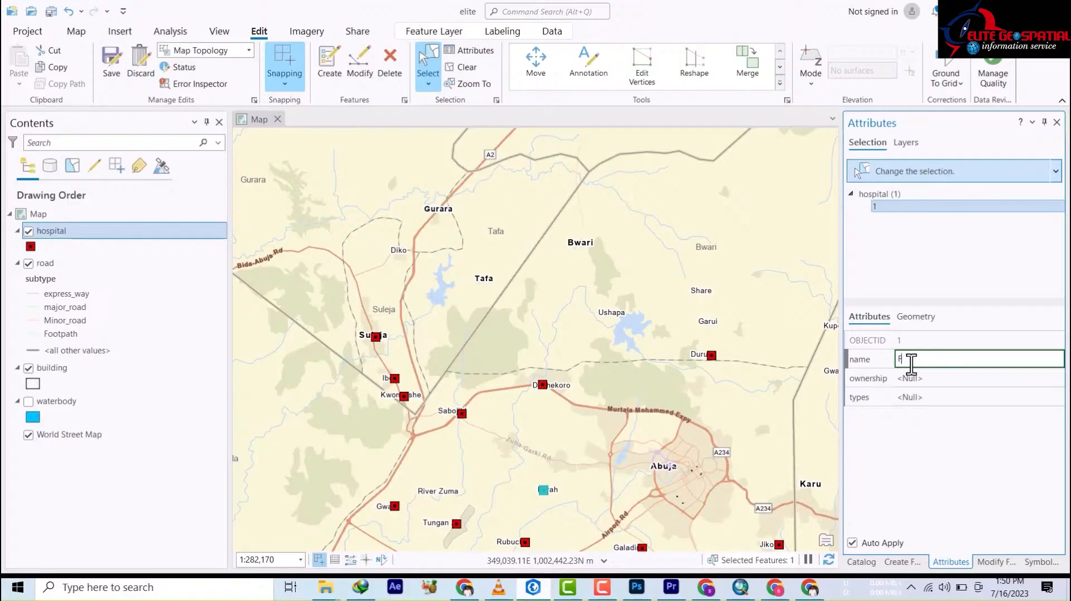
type("urah")
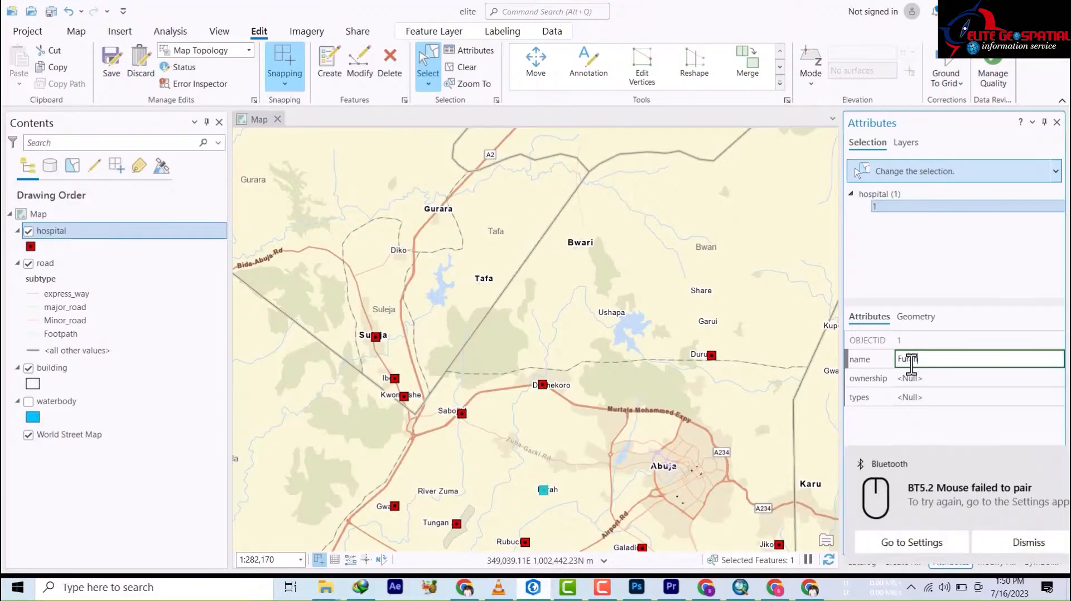
left_click(918, 381)
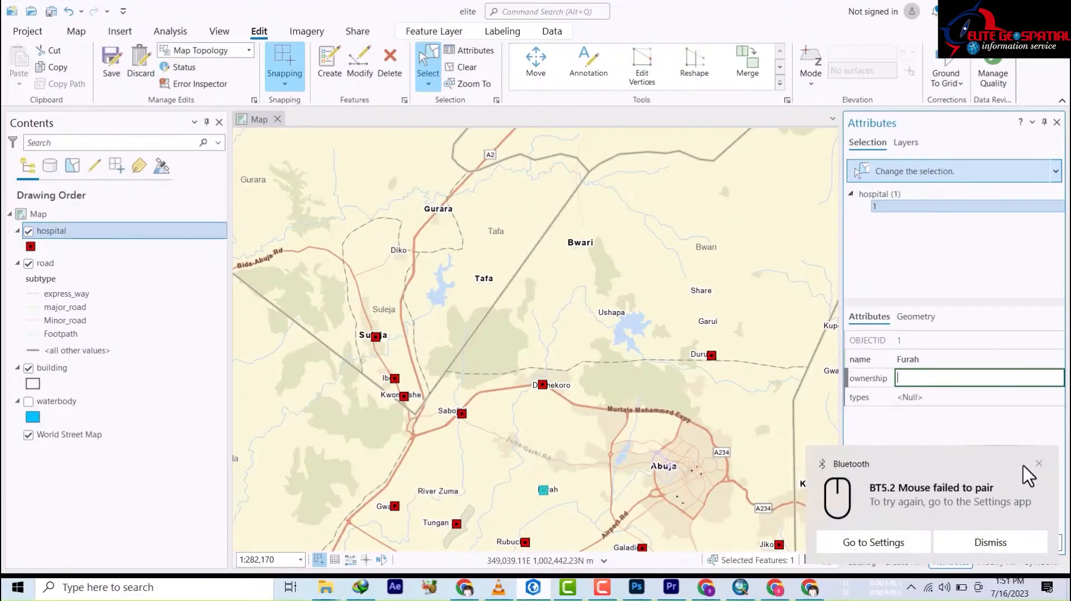
left_click(1039, 464)
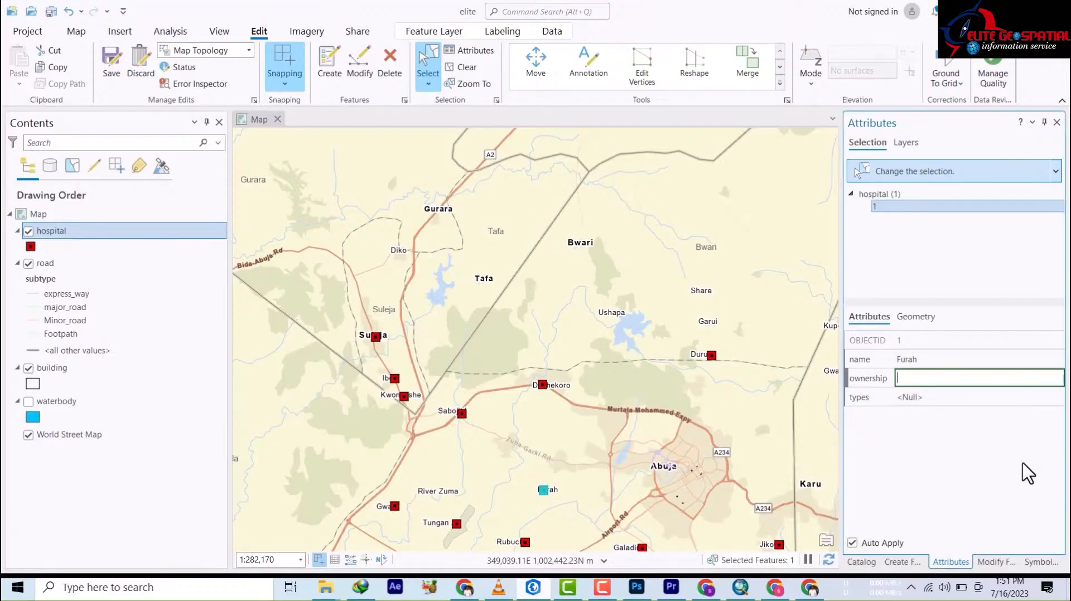
type("F")
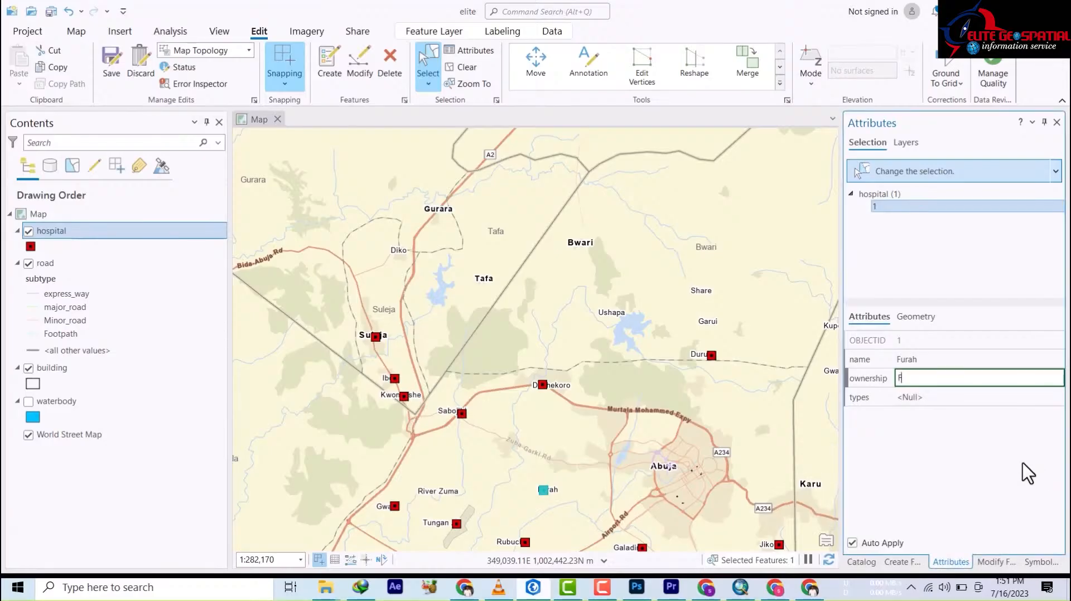
type("G")
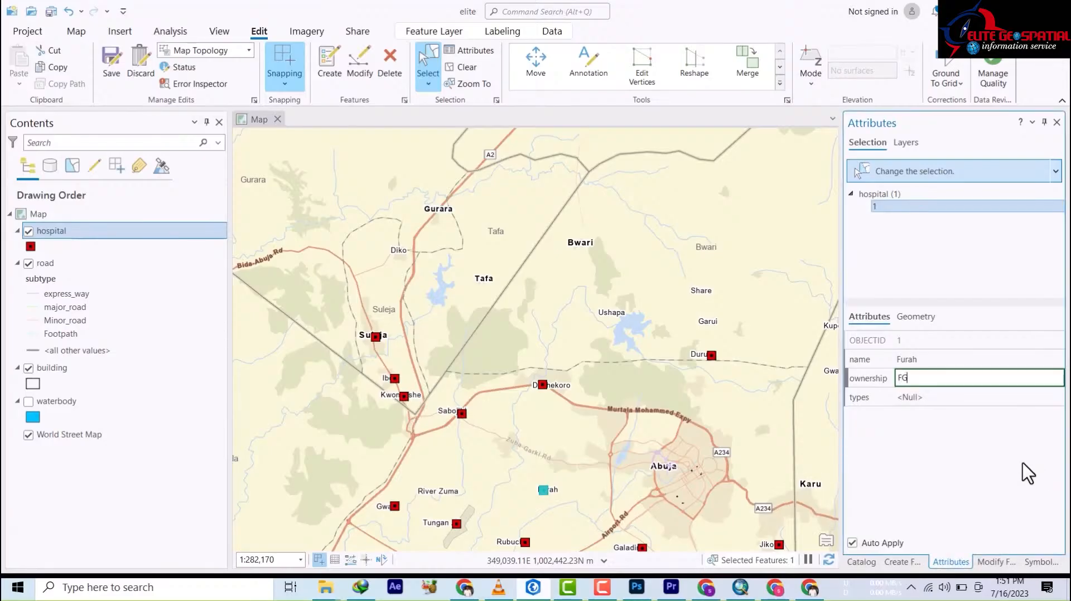
left_click(968, 398)
type("p")
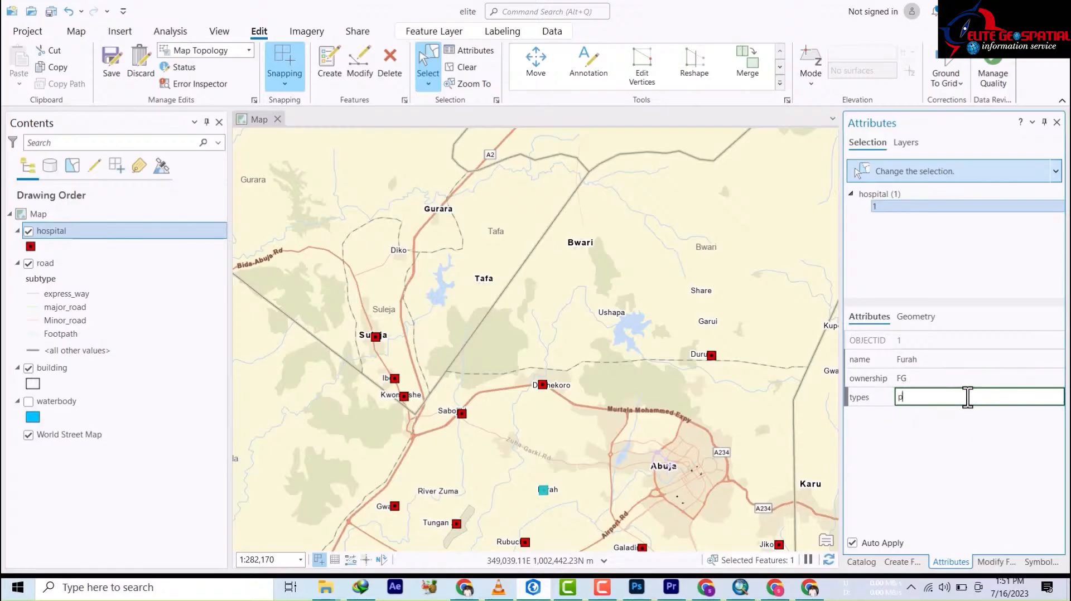
type("ublic")
Clear the hospital selection and save the attribute edits
left_click(682, 412)
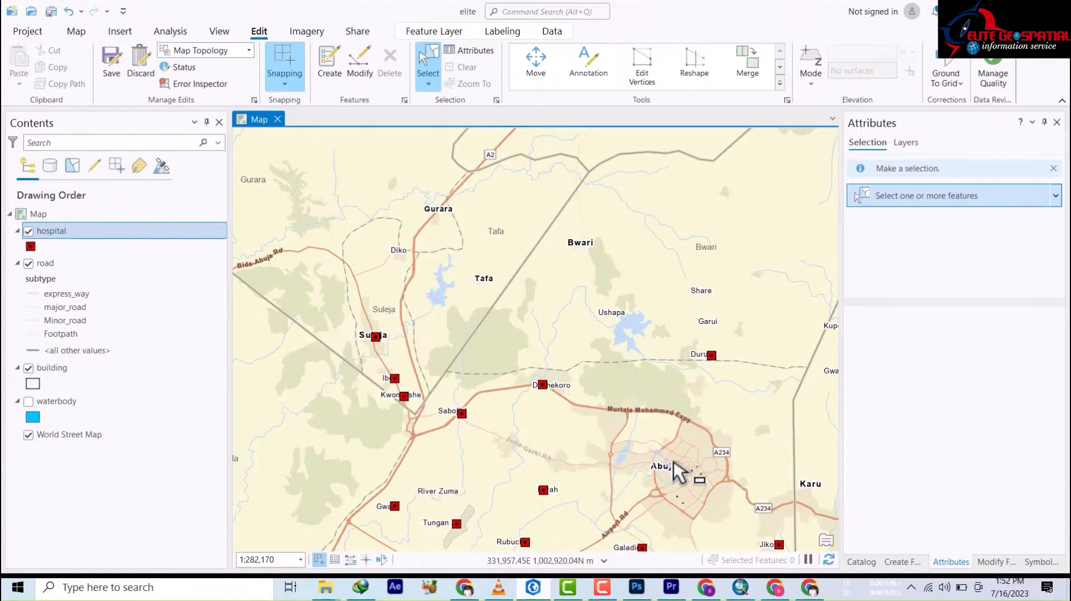
left_click(111, 61)
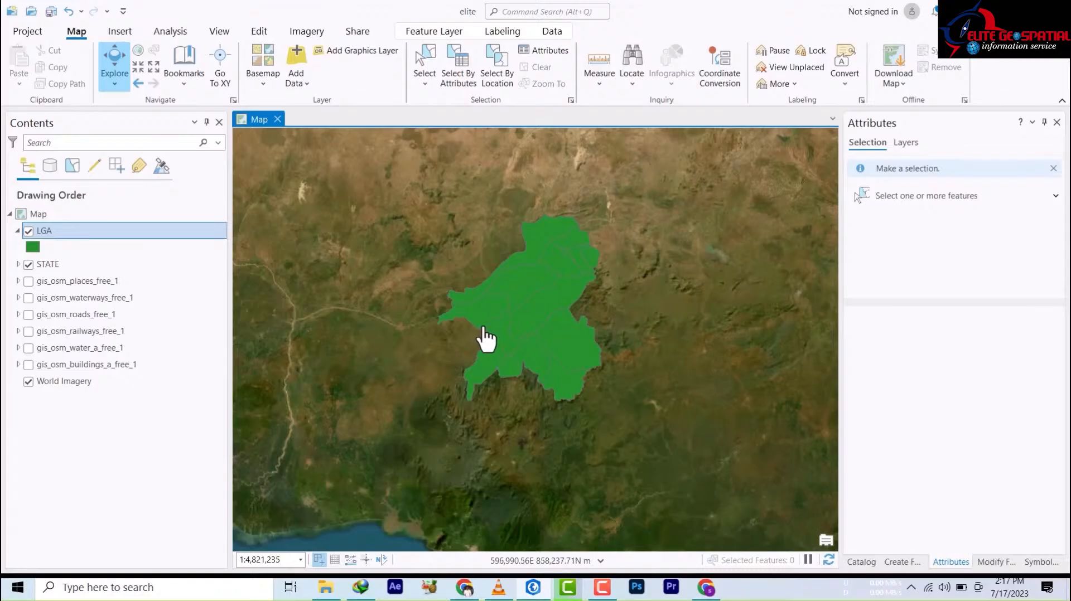
Inspect a polygon in the northern-central part of the LGA layer through its pop-up and close it
scroll(533, 324, "up", 3)
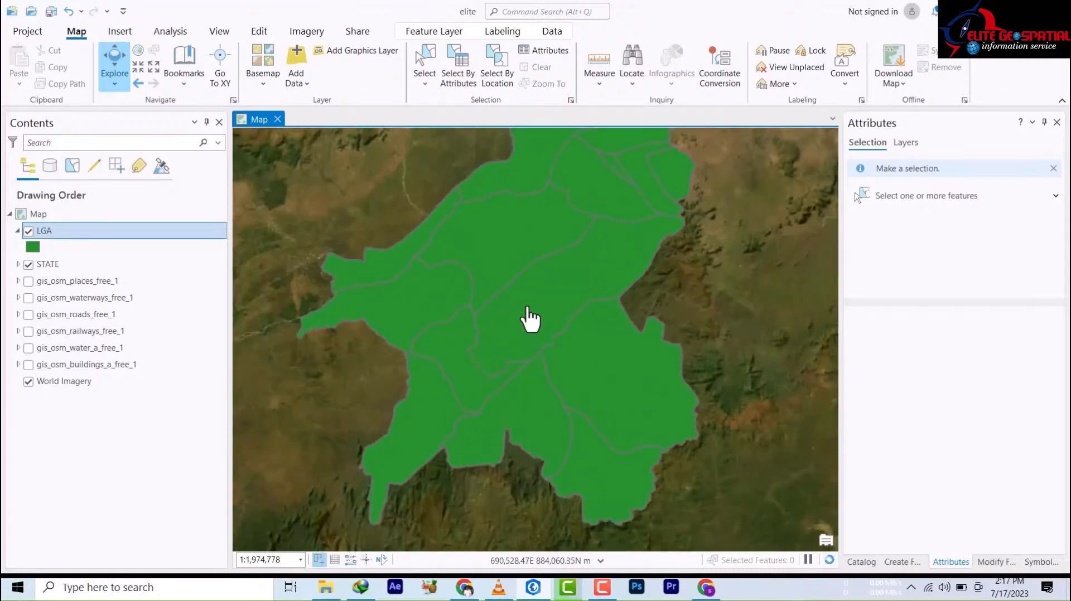
scroll(527, 312, "down", 3)
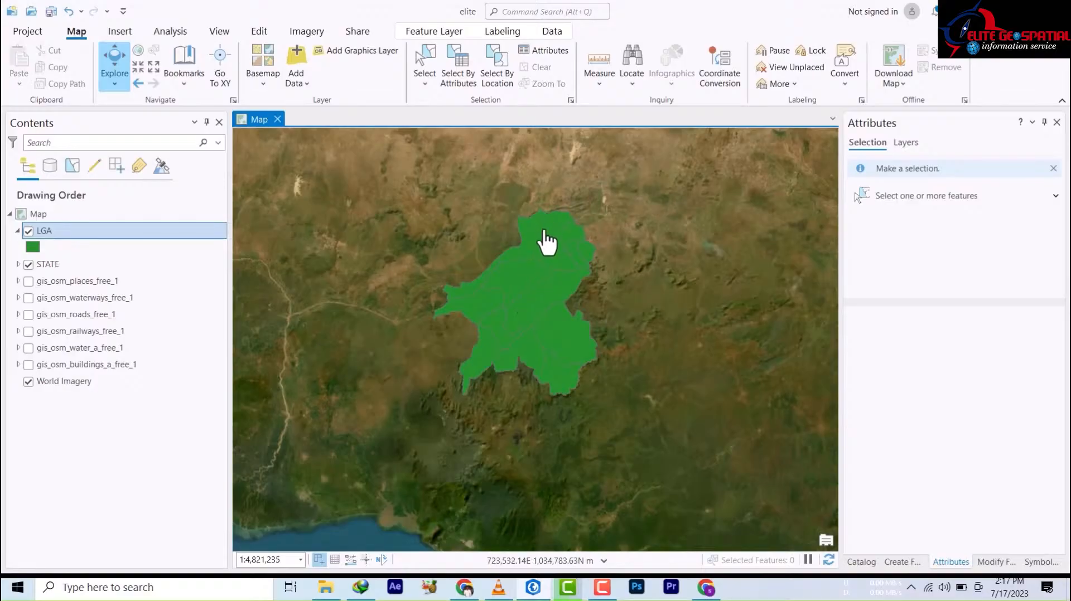
scroll(546, 241, "up", 2)
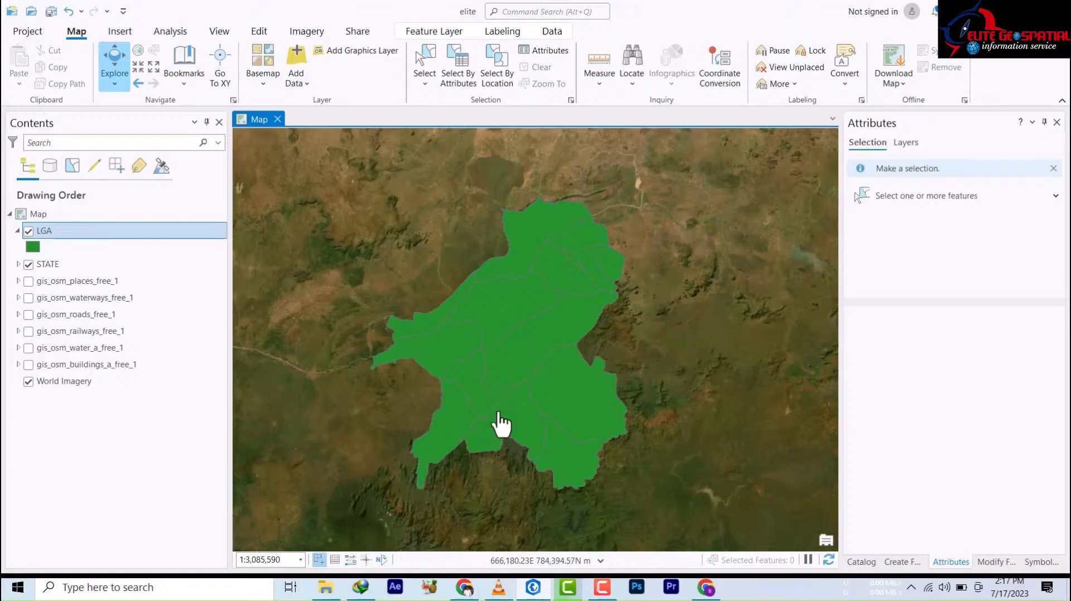
left_click(508, 307)
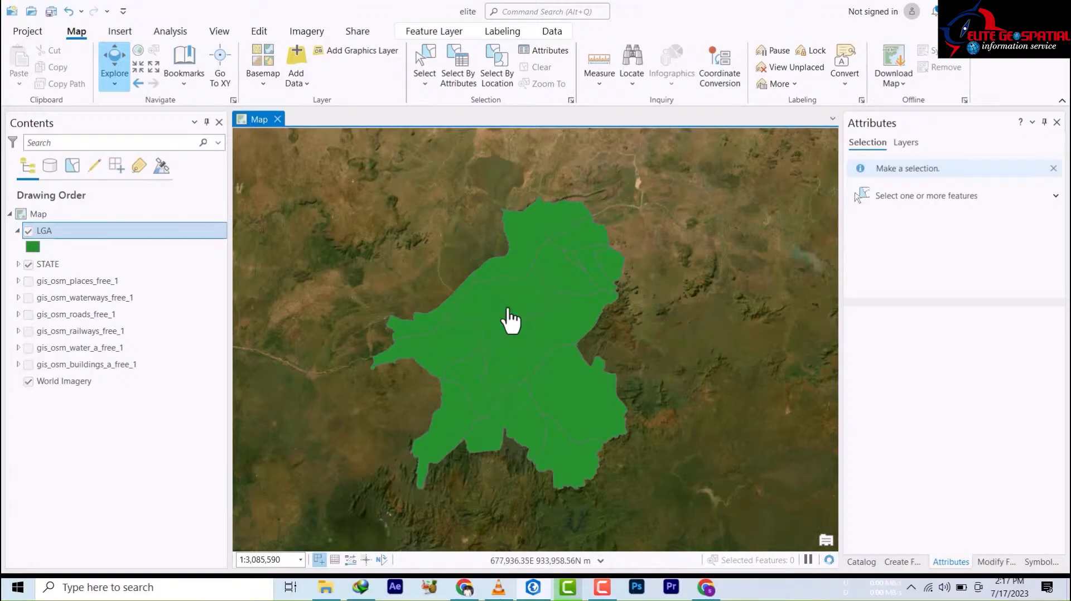
left_click(543, 357)
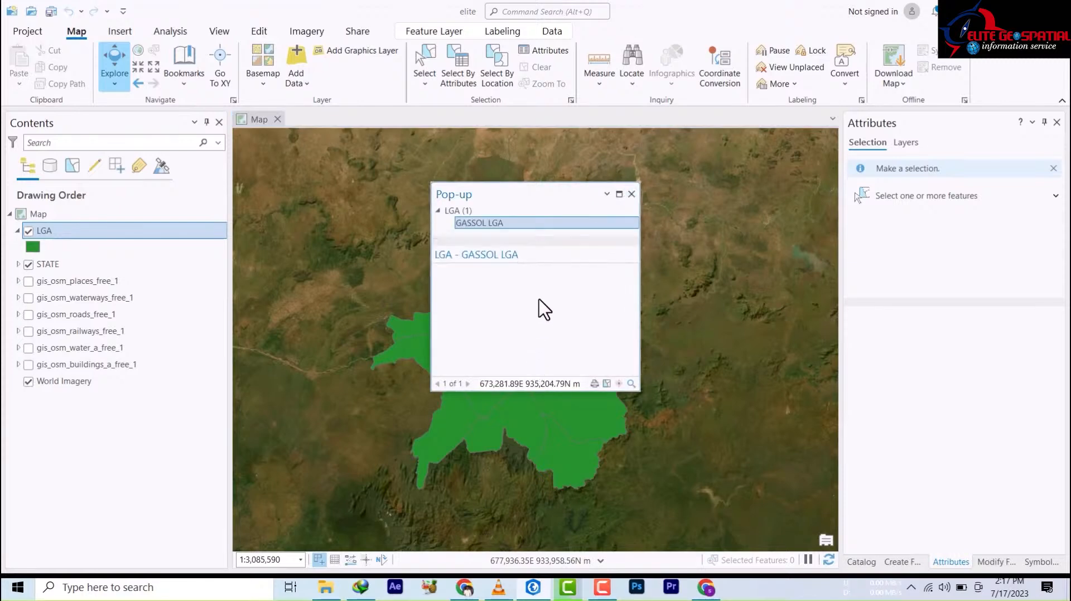
left_click(632, 194)
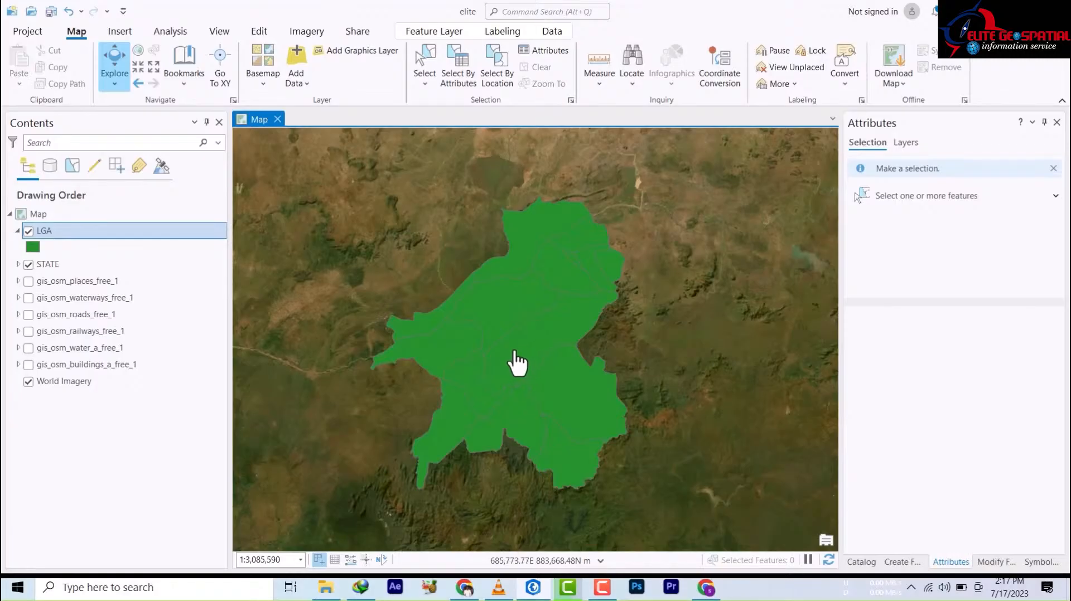
Open the LGA layer's attribute table and select the ZING LGA record
right_click(48, 233)
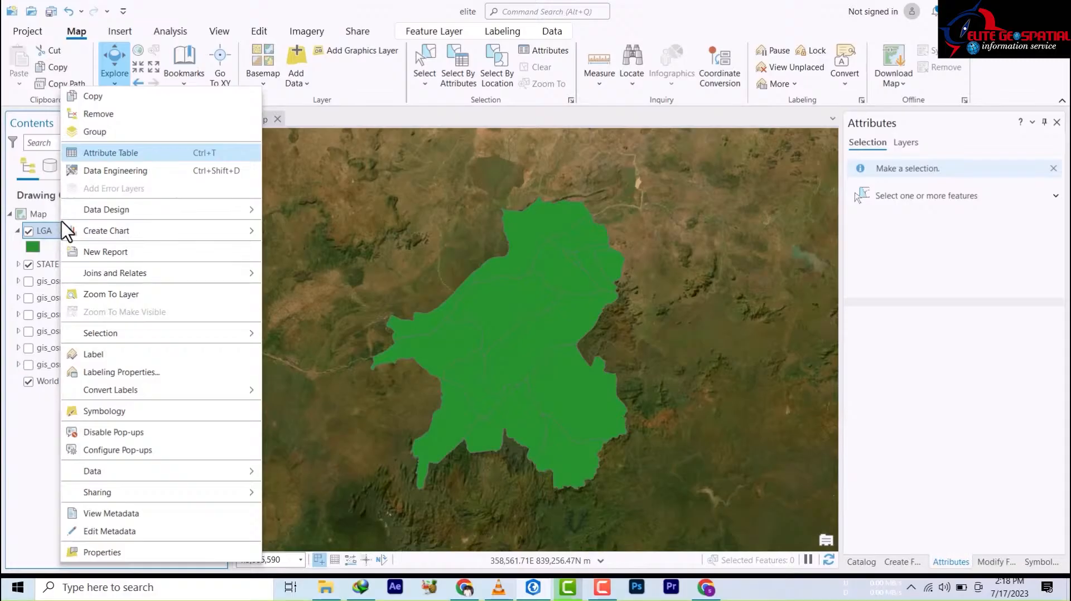
left_click(100, 152)
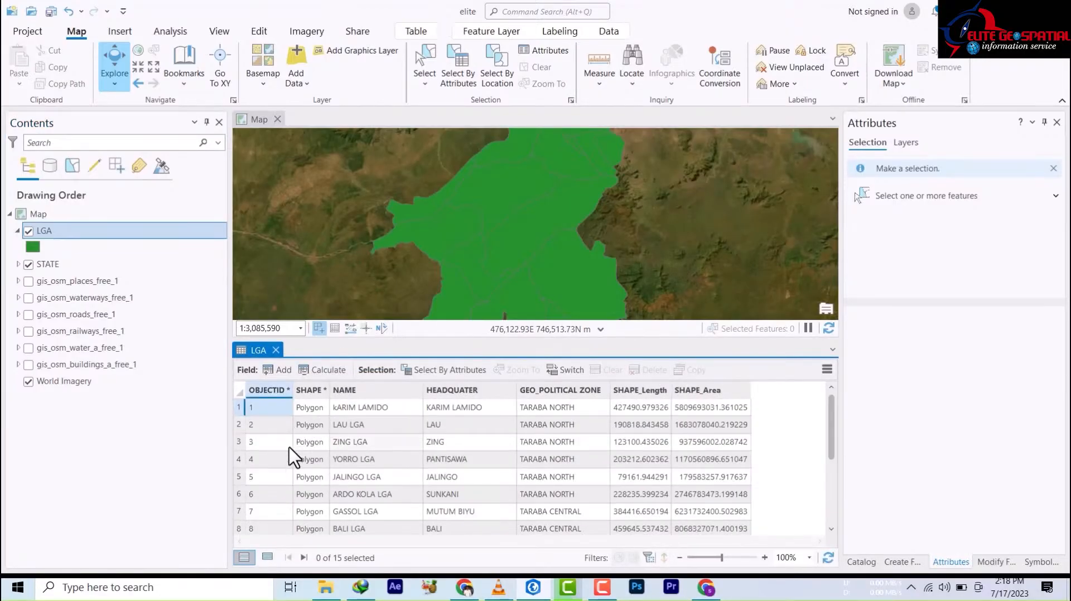
left_click(239, 442)
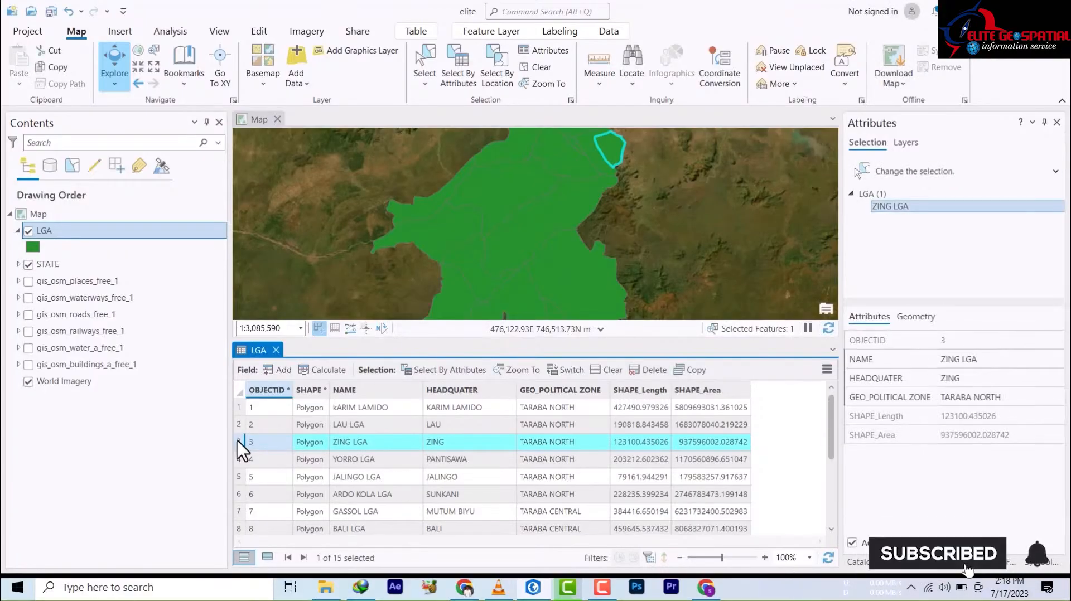
Select the consecutive LGA records from ZING LGA through SARDUNA LGA in the attribute table
left_click_drag(240, 446, 241, 496)
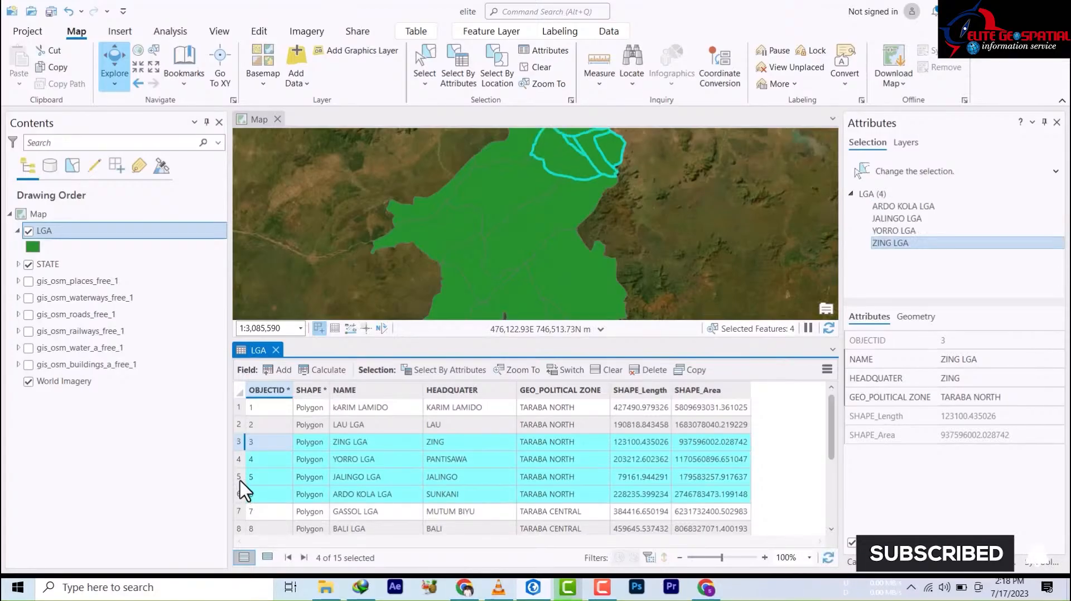
left_click(239, 441)
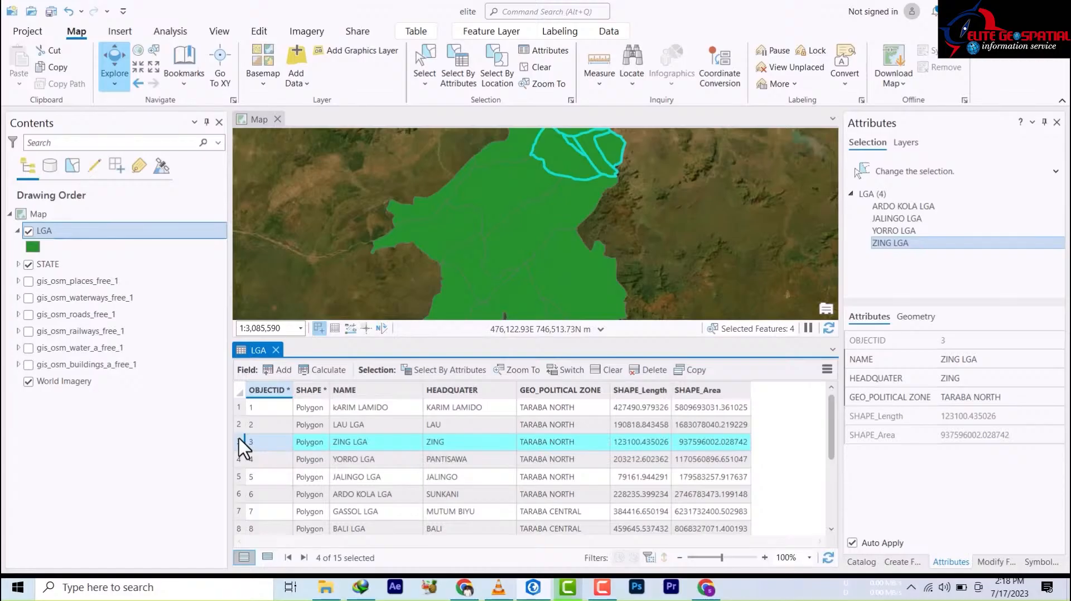
left_click_drag(243, 446, 234, 503)
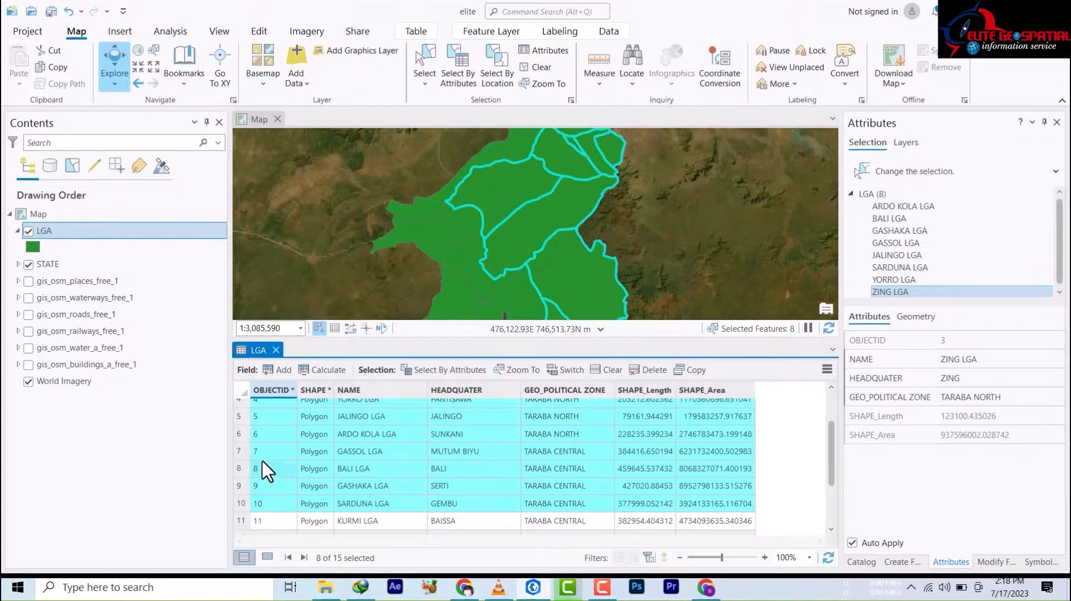
scroll(272, 465, "up", 2)
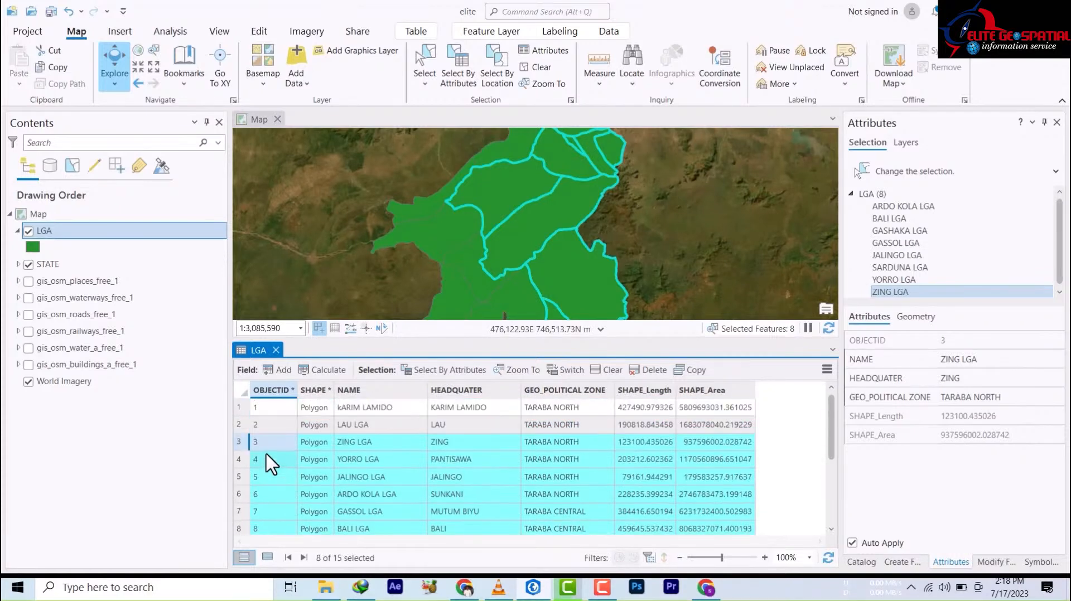
Select only the TAKUM record in the LGA attribute table and close the table
left_click(240, 425)
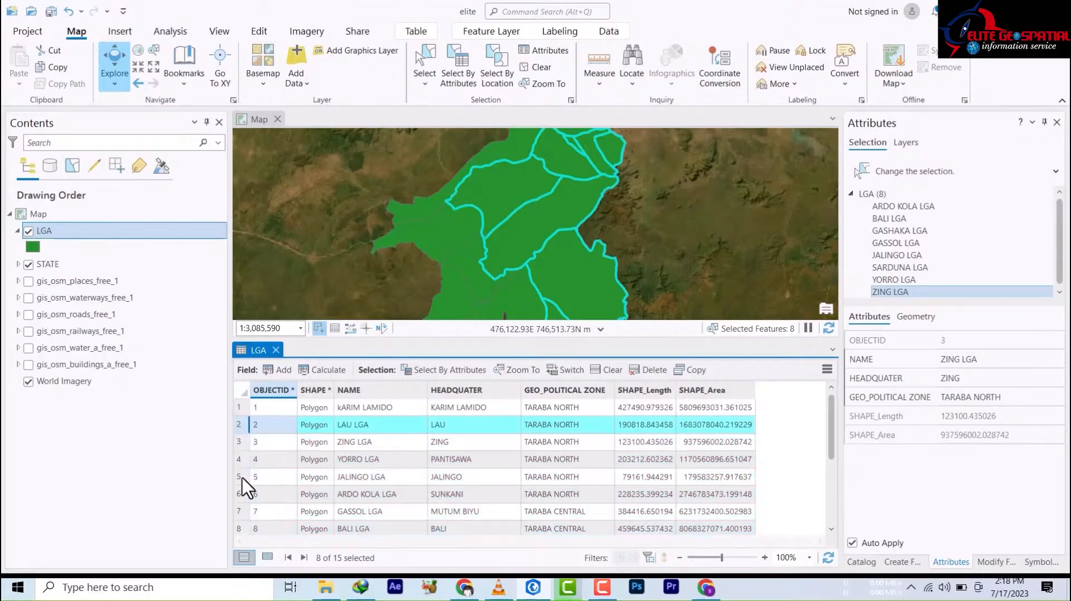
scroll(249, 495, "down", 3)
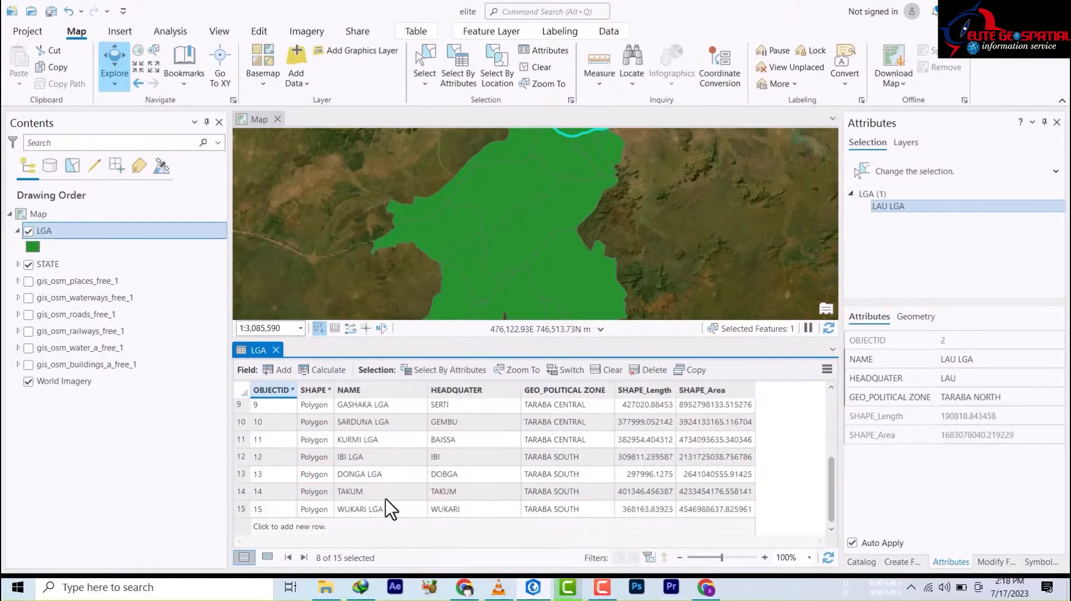
left_click(240, 491)
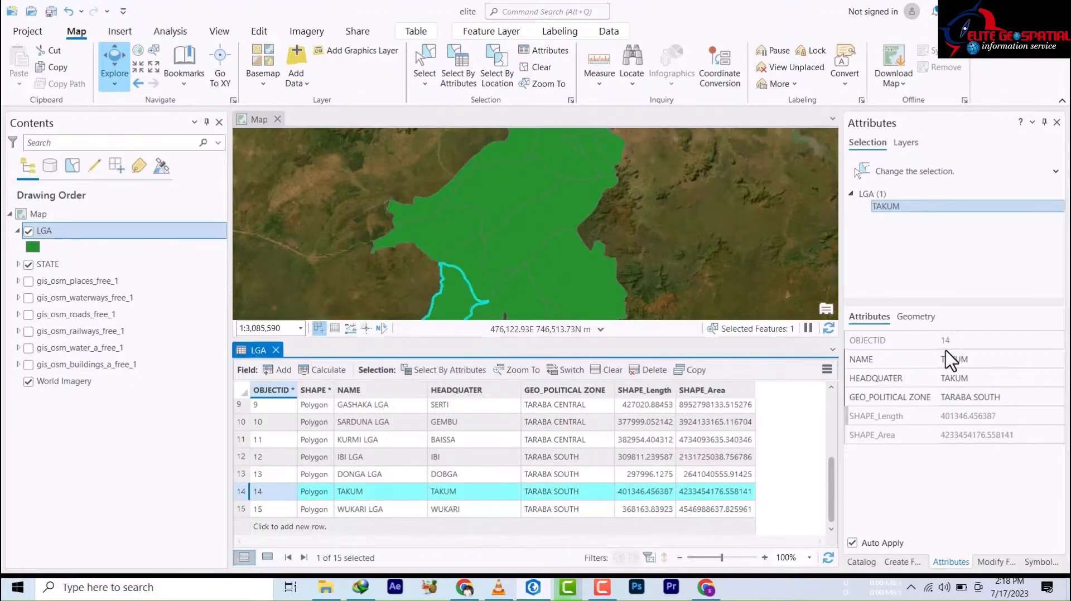
left_click(275, 350)
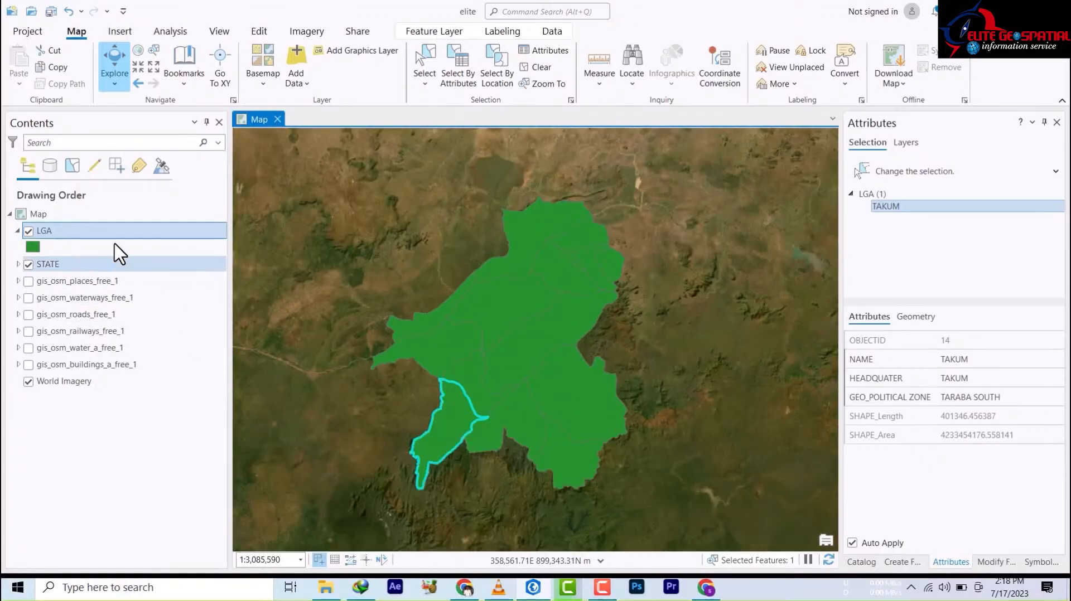
Open Export Features for the selected Takum polygon of the LGA layer and review the output field map
left_click(82, 229)
right_click(82, 229)
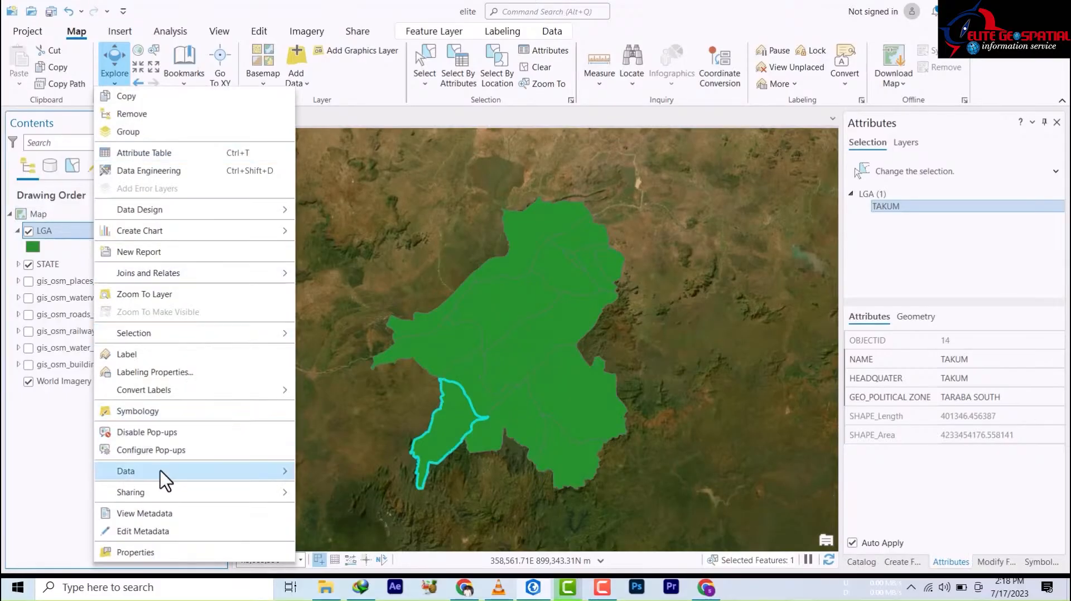
mouse_move(166, 480)
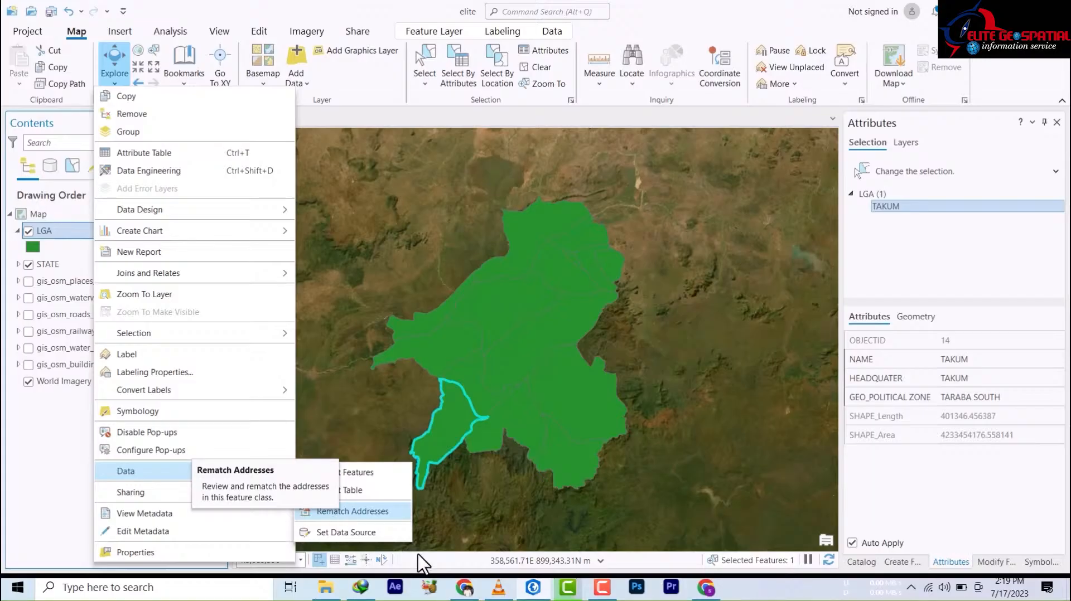
left_click(346, 473)
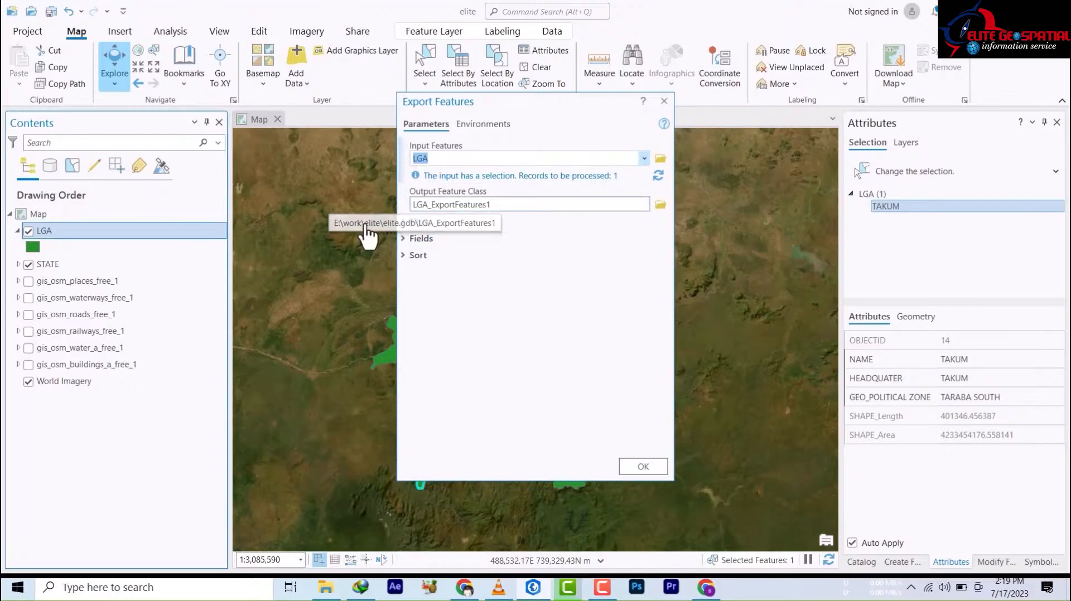
left_click(402, 239)
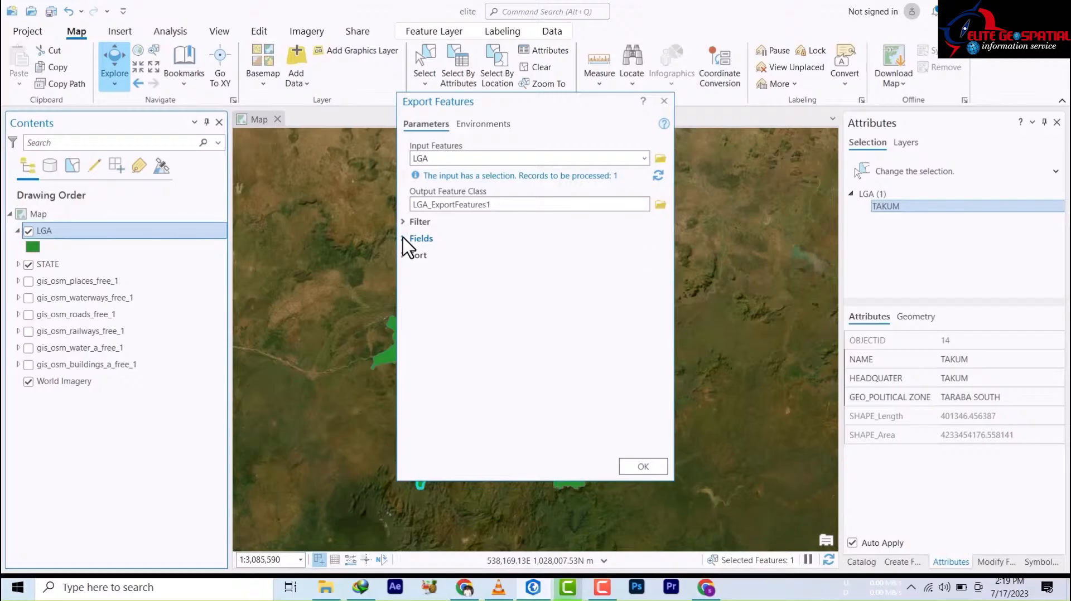
left_click(404, 238)
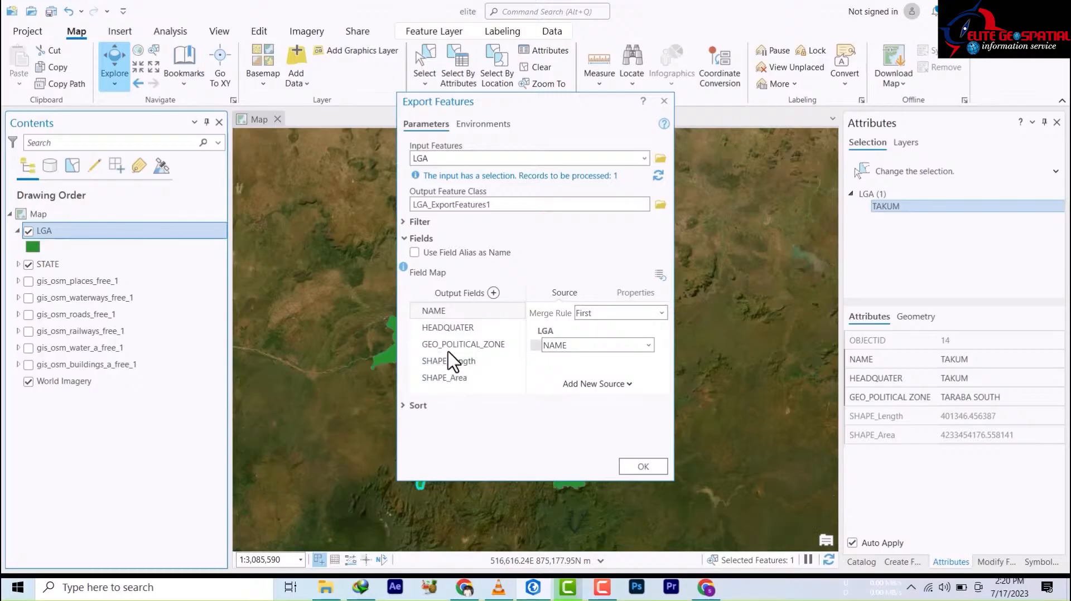
left_click(404, 239)
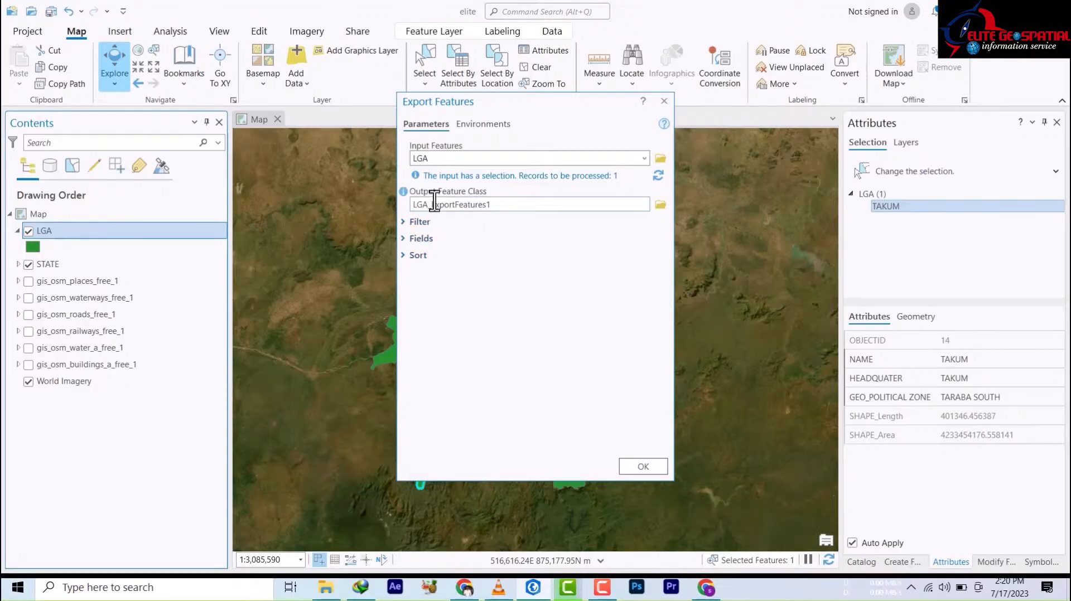
Set the export's output location to New Folder inside the taraba folder of the elite project folder
left_click(661, 204)
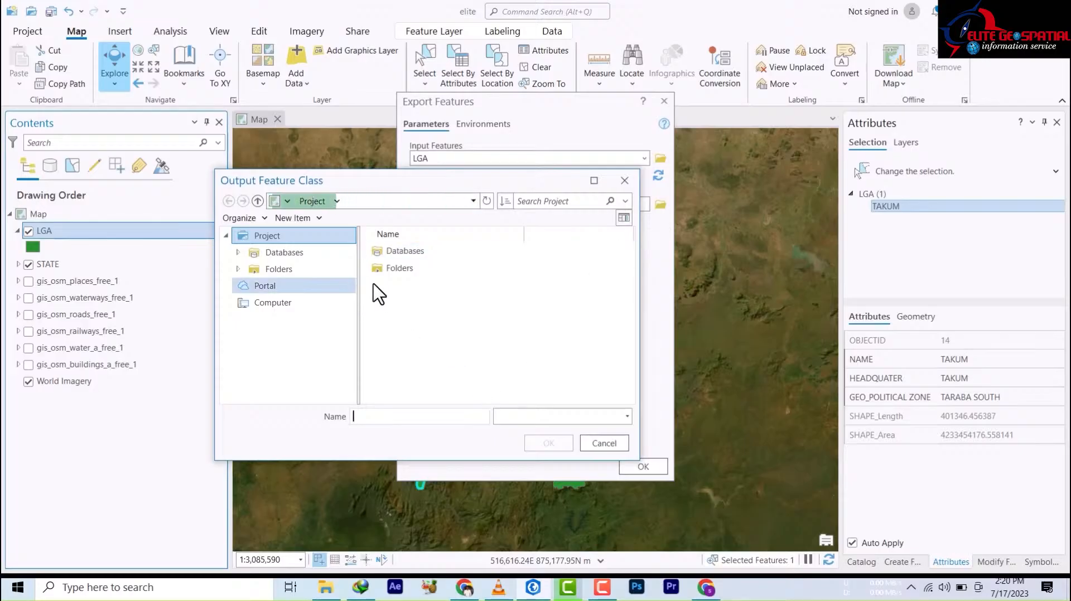
left_click(389, 270)
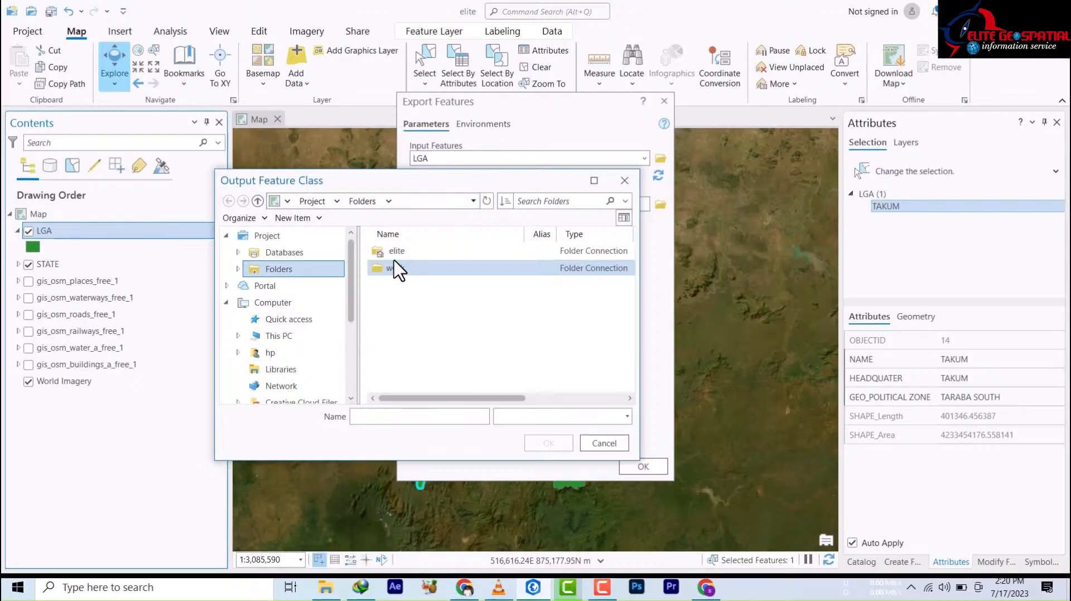
double_click(394, 251)
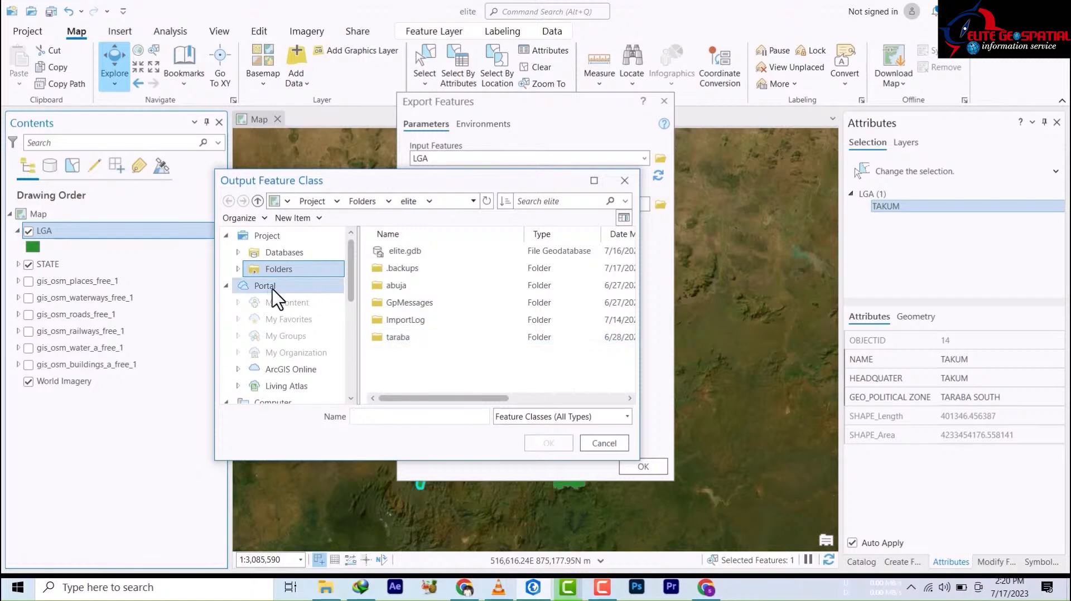
double_click(391, 338)
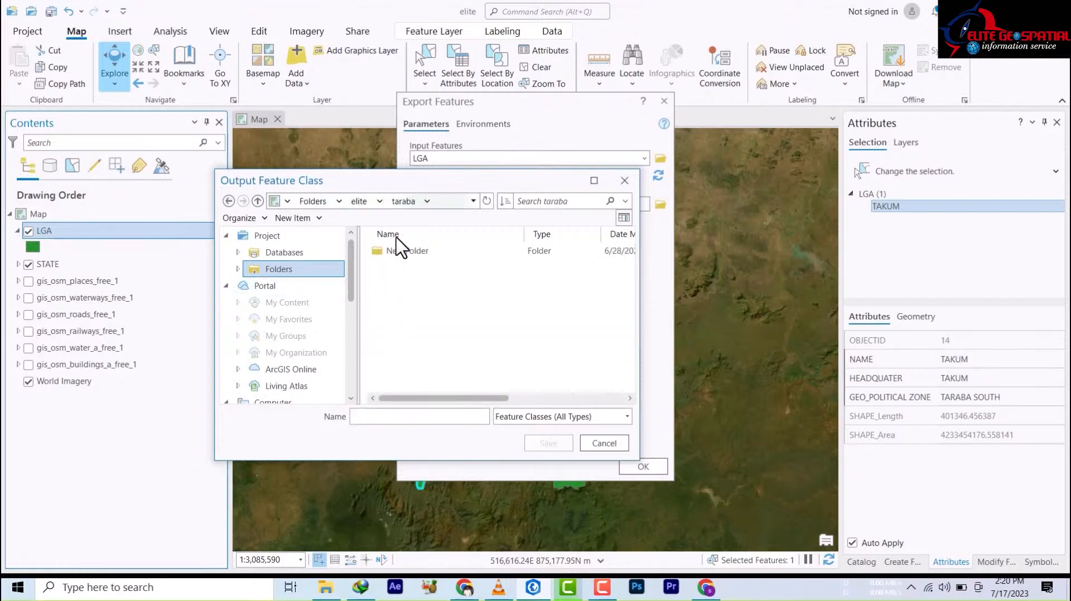
left_click(401, 252)
double_click(399, 252)
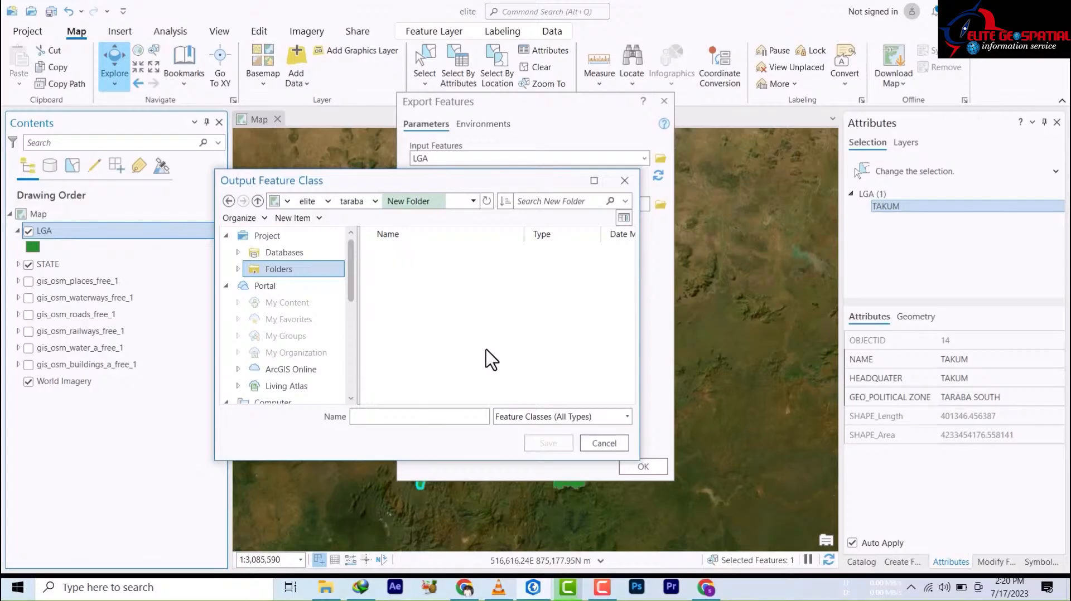
Review the output type options available for the exported feature class
left_click(557, 419)
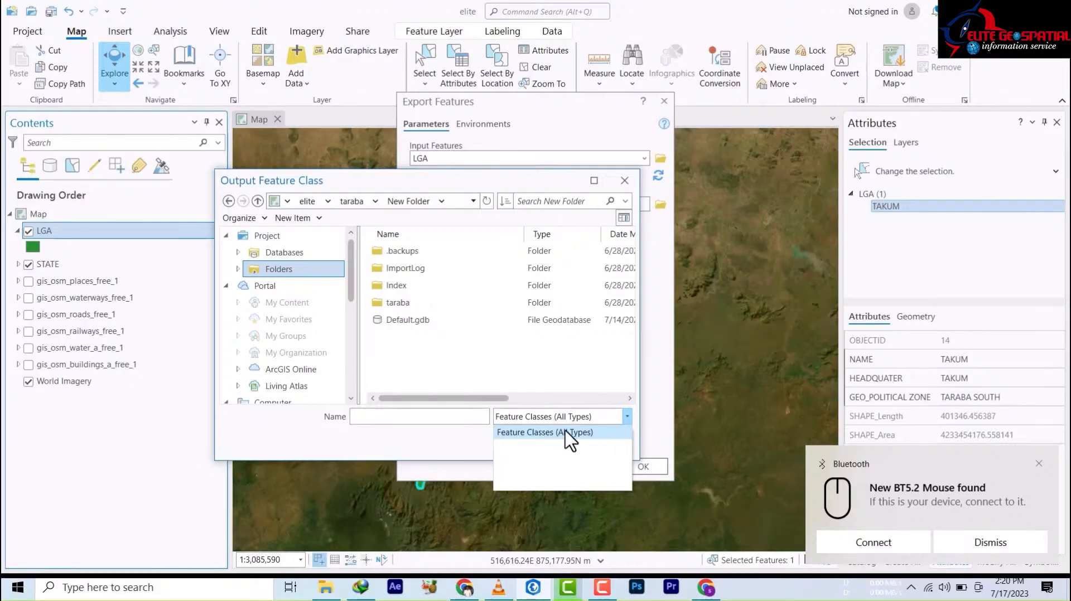
left_click(569, 434)
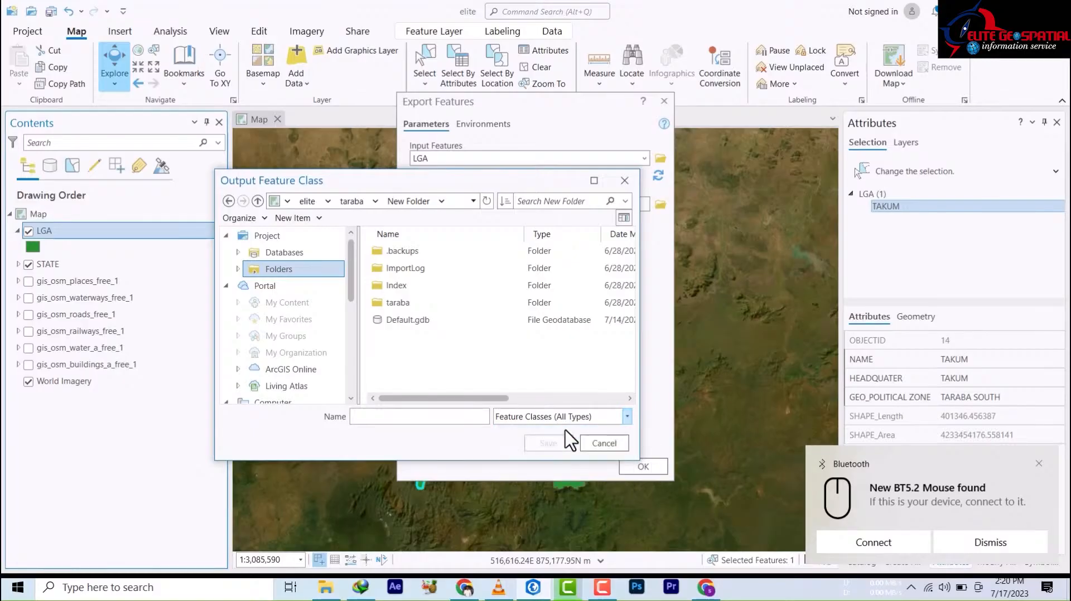
left_click(440, 418)
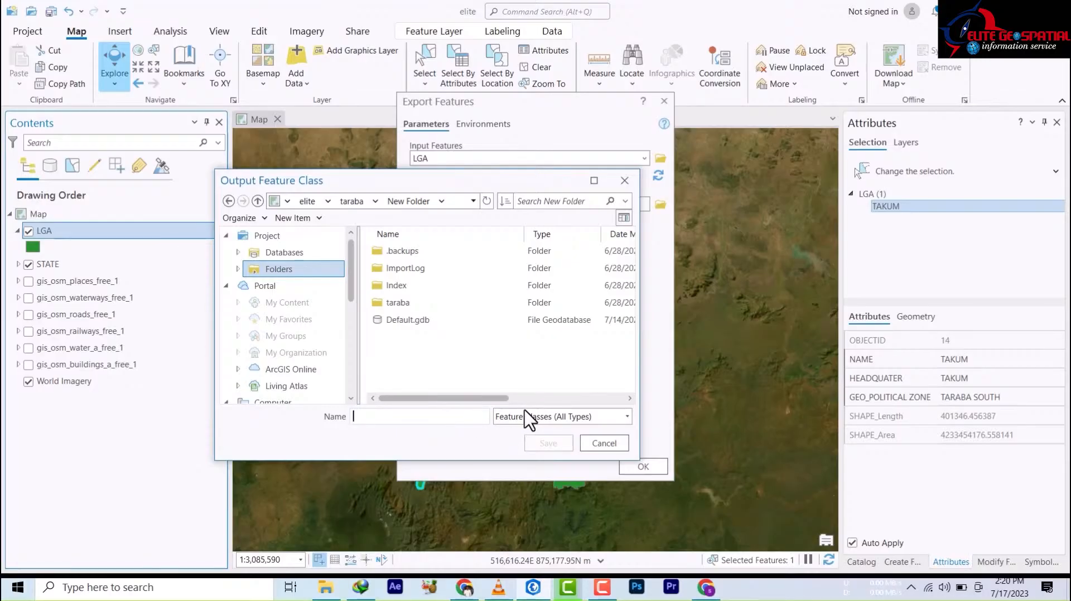
left_click(602, 417)
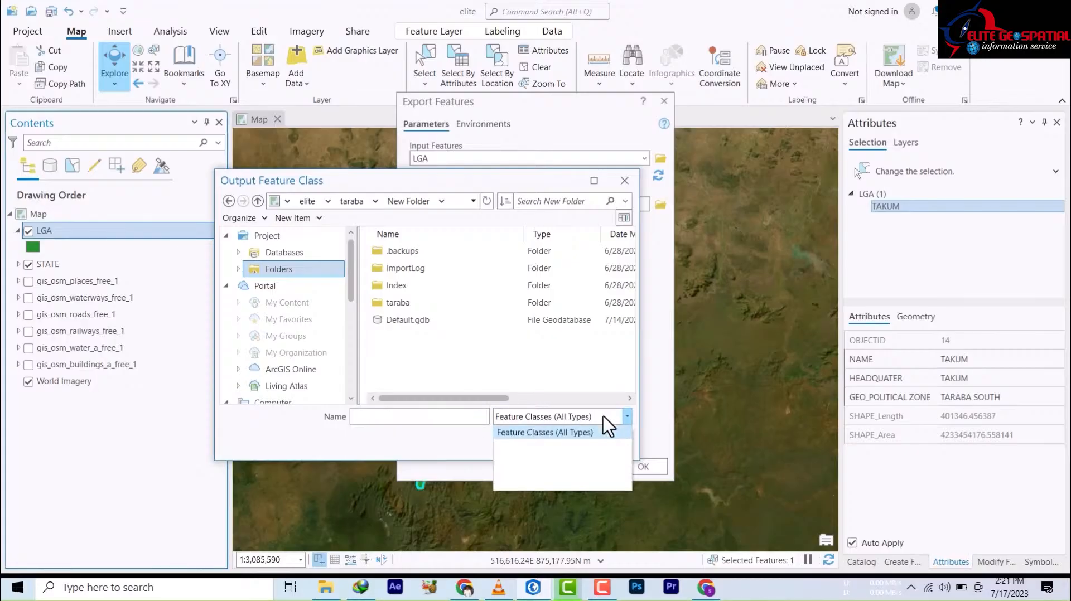
left_click(604, 417)
left_click(424, 415)
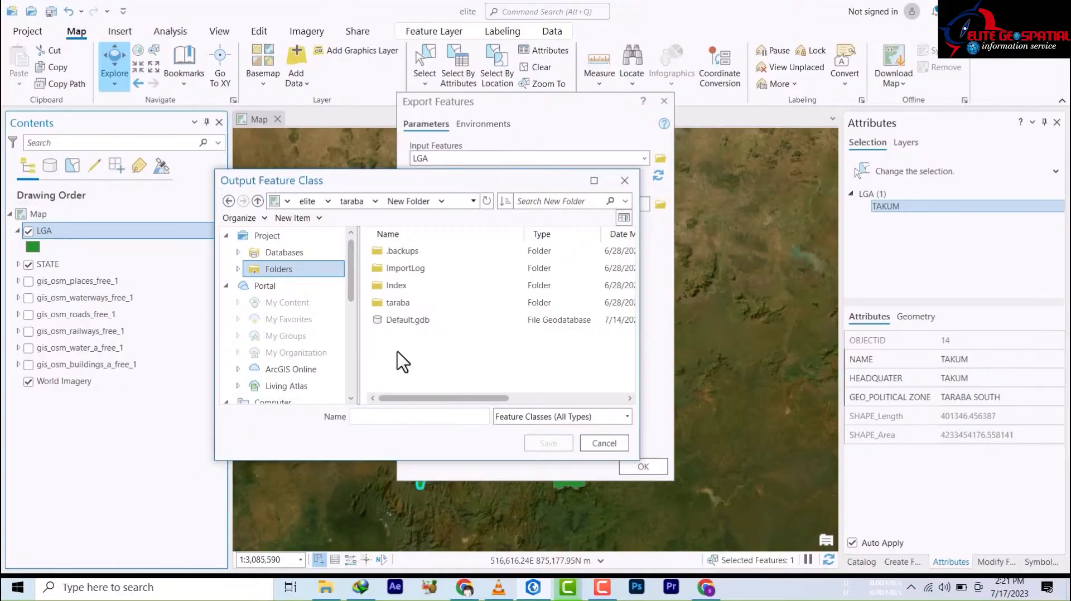
Name the output feature class takum, save it in New Folder and run the export
left_click(404, 322)
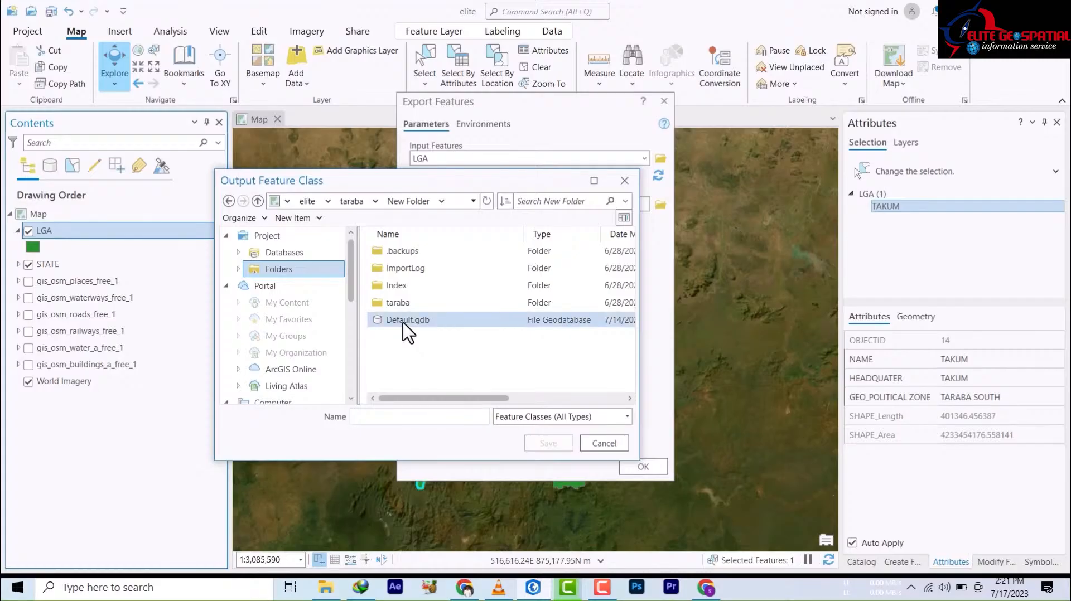
left_click(403, 351)
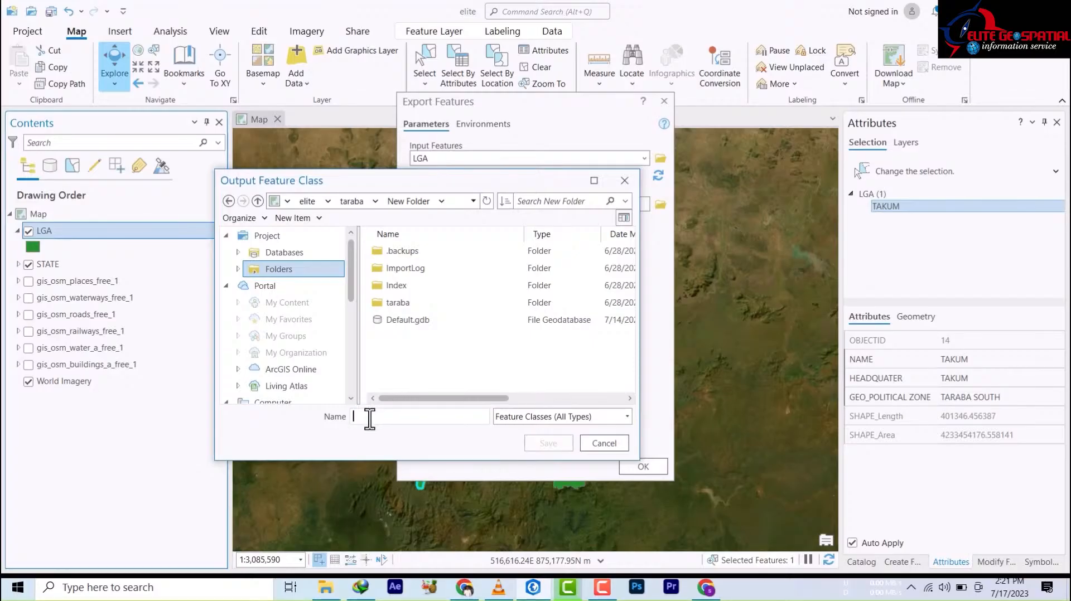
type("t")
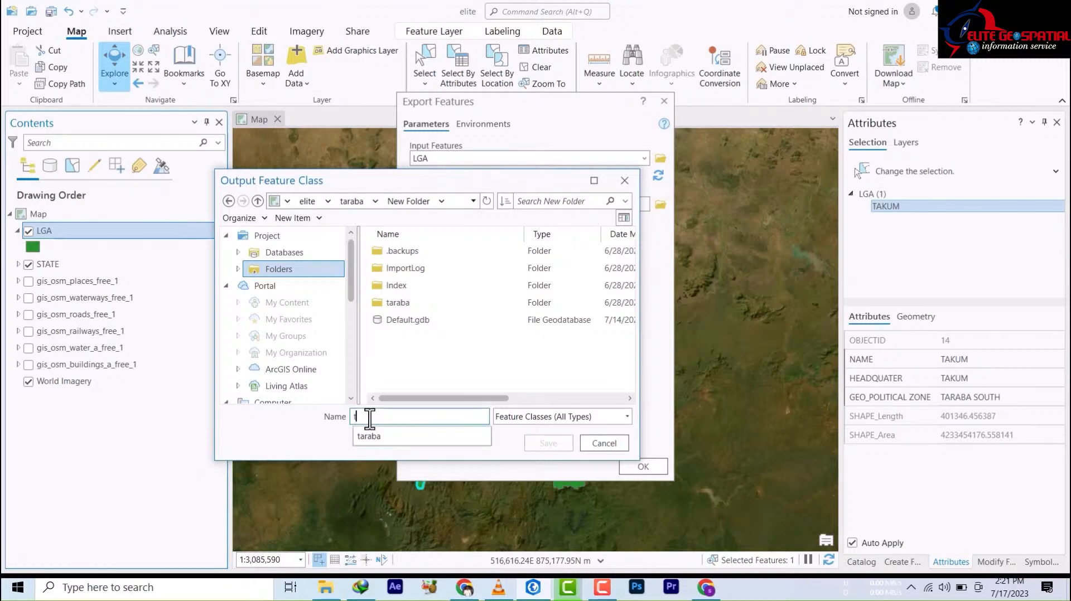
type("ak")
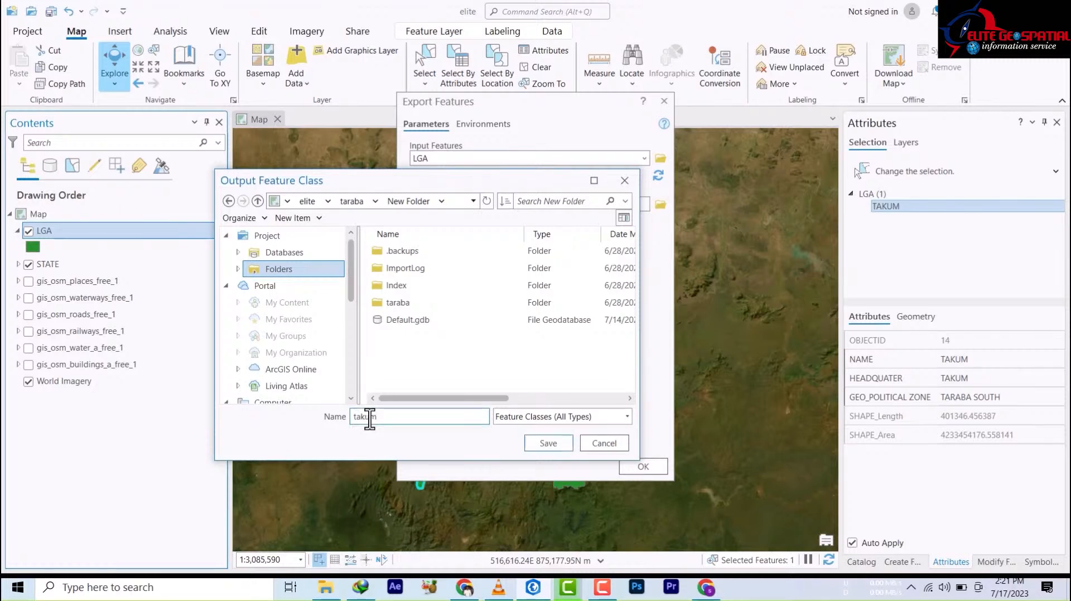
type("um")
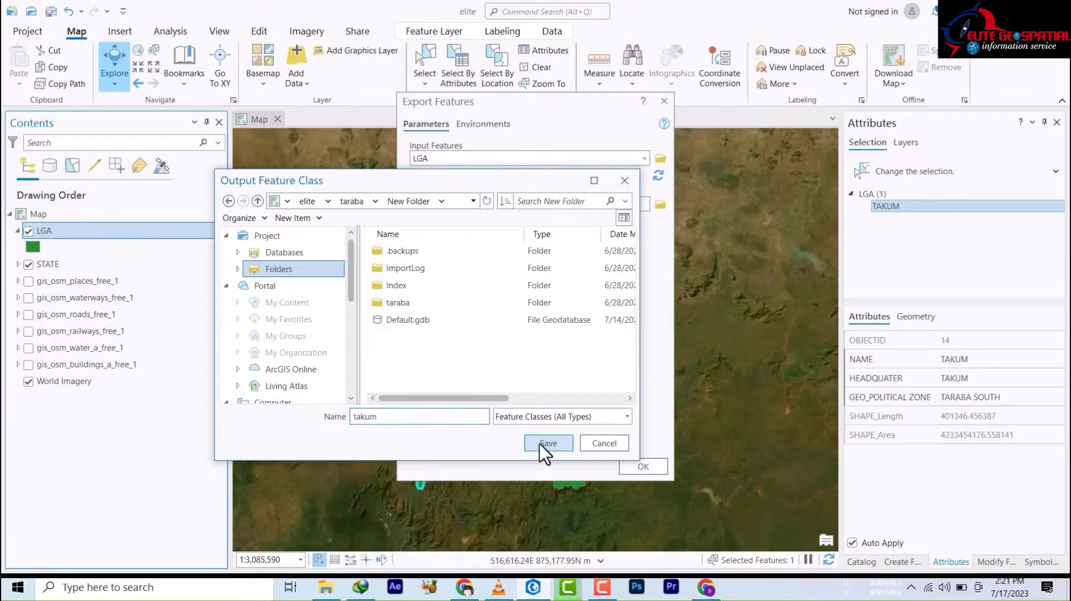
left_click(539, 445)
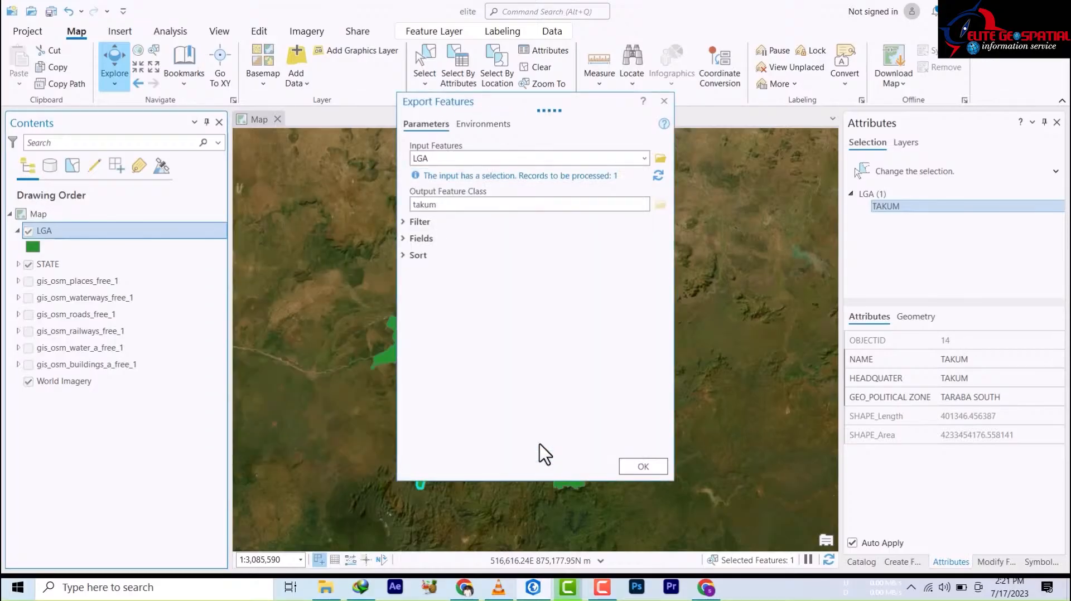
left_click(642, 467)
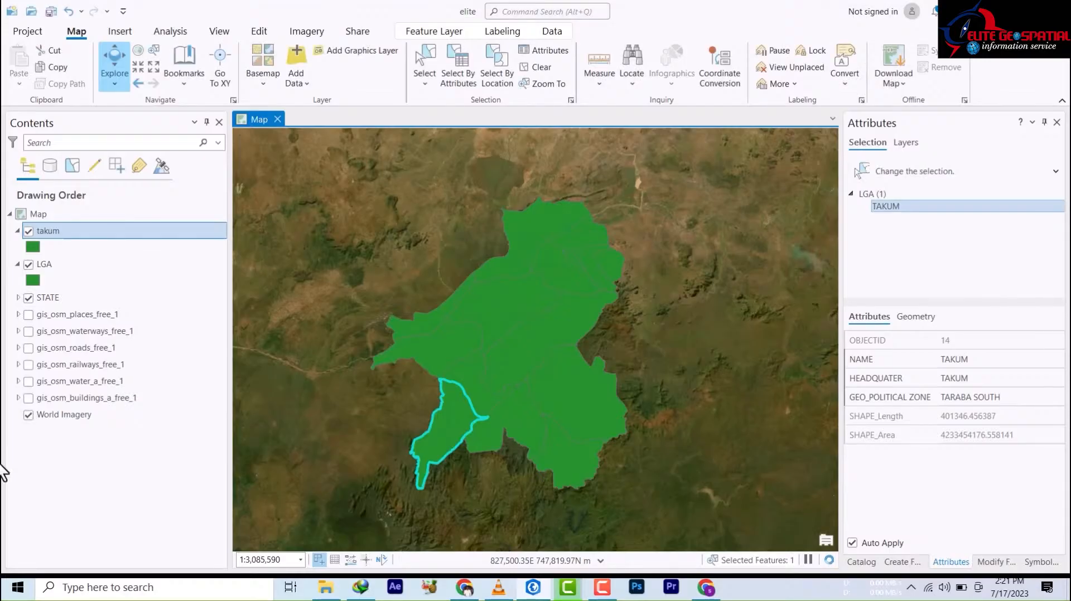
Turn off the STATE layer, and toggle the LGA layer off and on to check the exported takum polygon
left_click(29, 265)
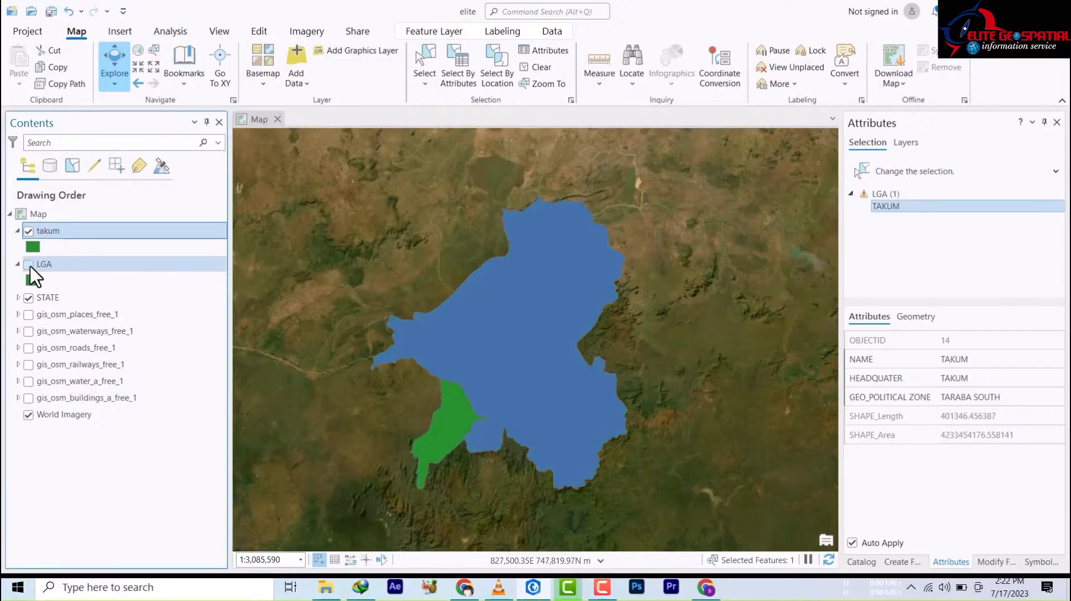
left_click(27, 297)
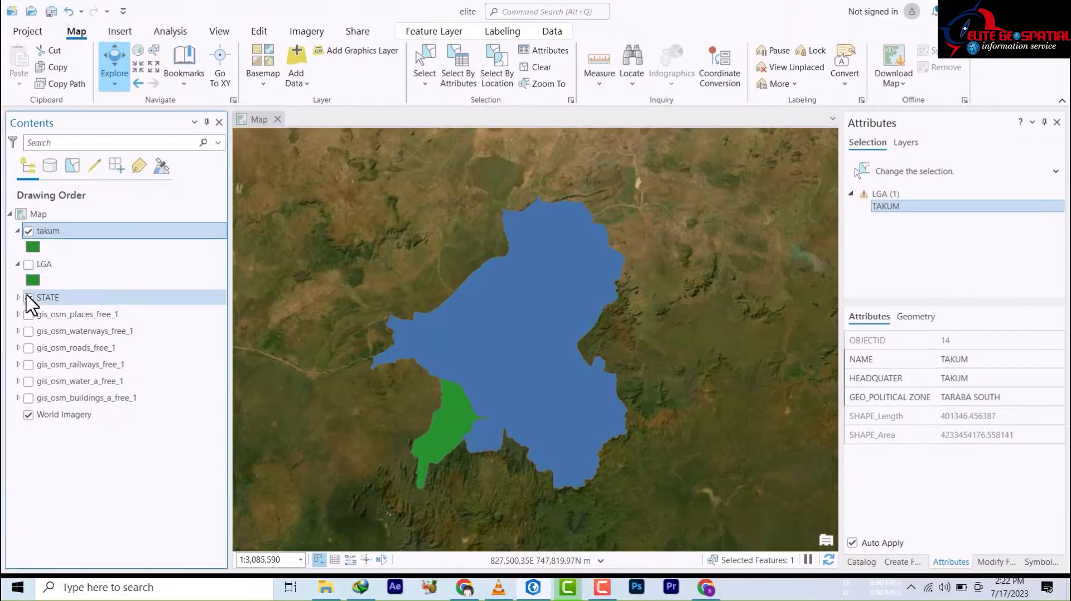
left_click(27, 297)
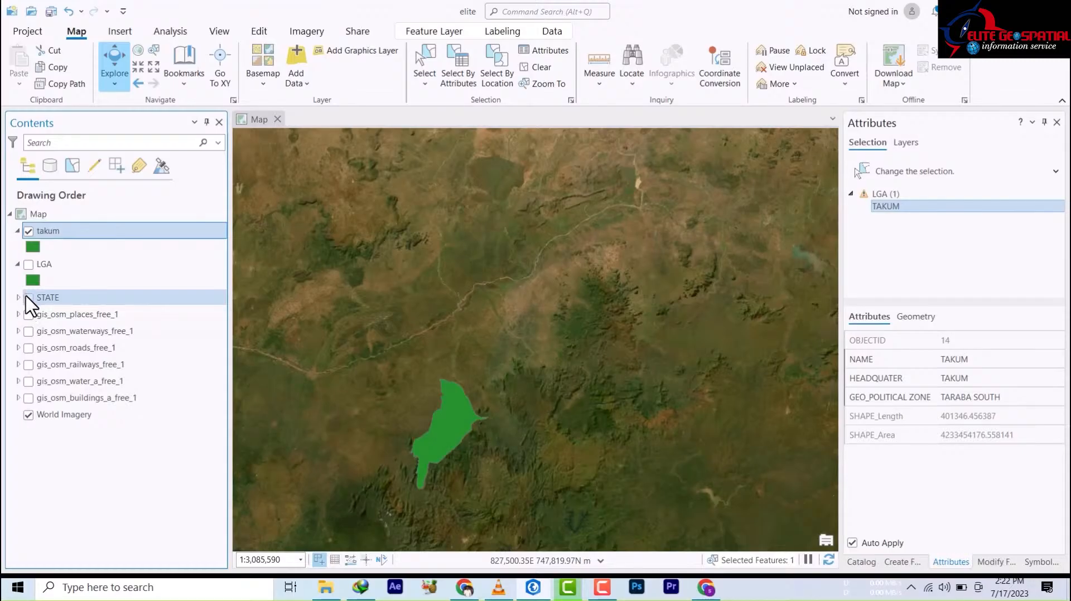
left_click(29, 264)
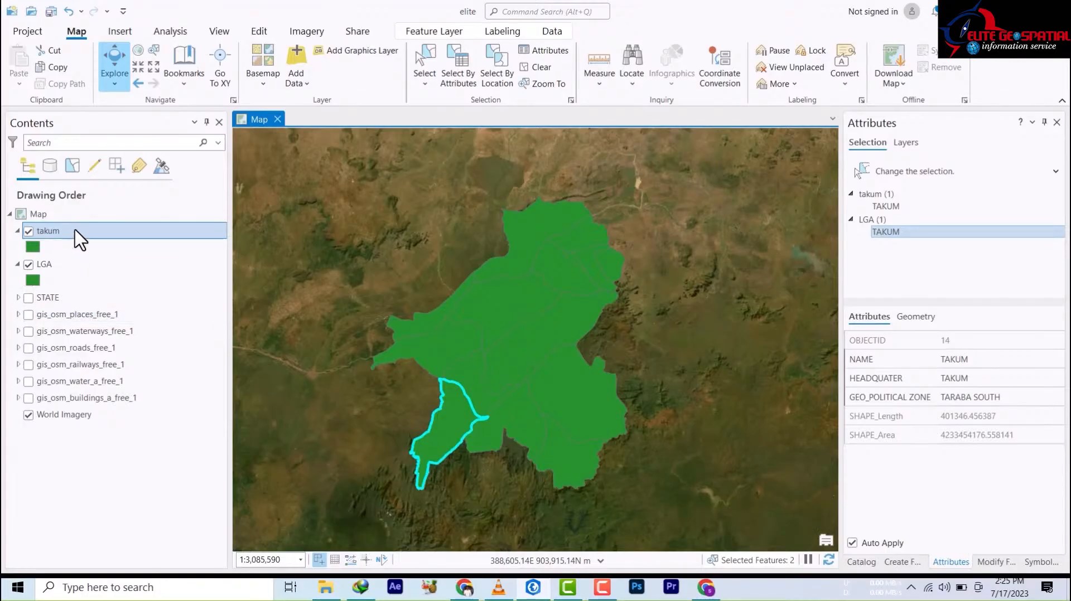
Open the LGA layer's attribute table and clear its record selection
left_click(53, 271)
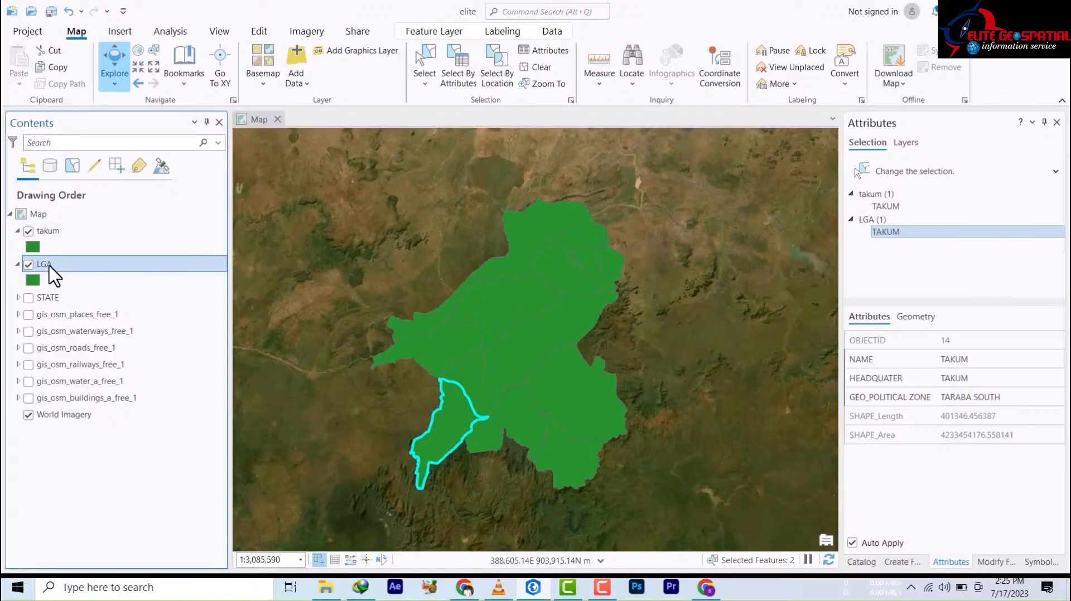
right_click(50, 267)
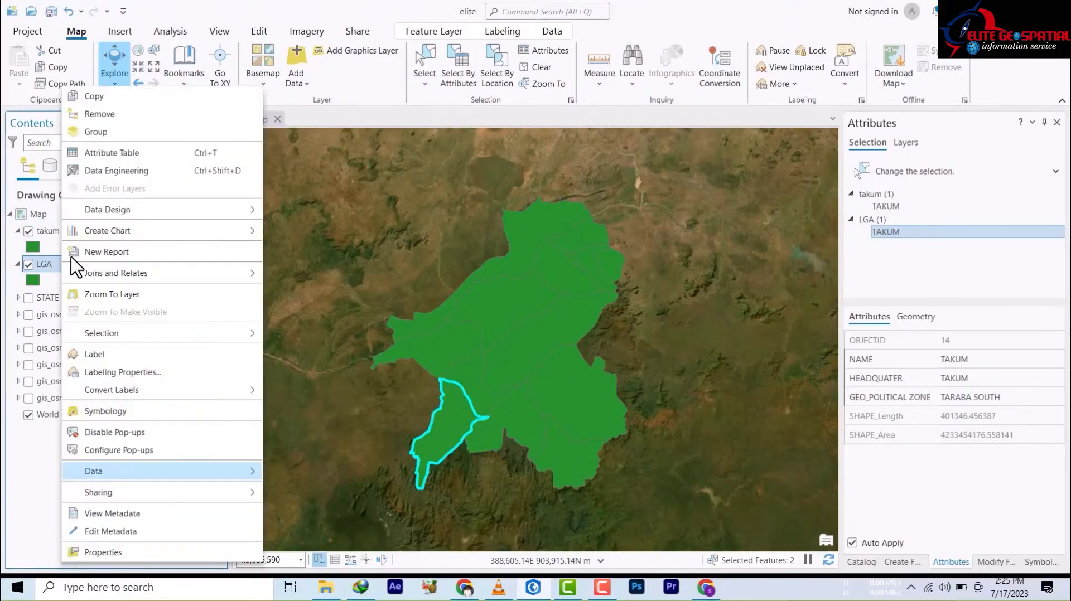
left_click(112, 157)
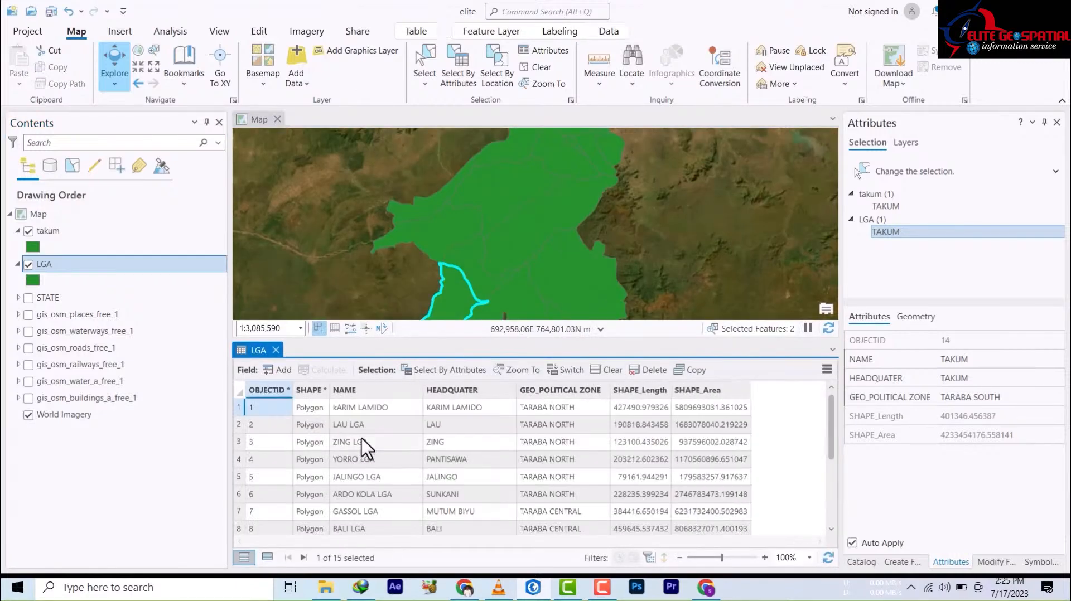
scroll(366, 458, "down", 3)
scroll(368, 510, "up", 3)
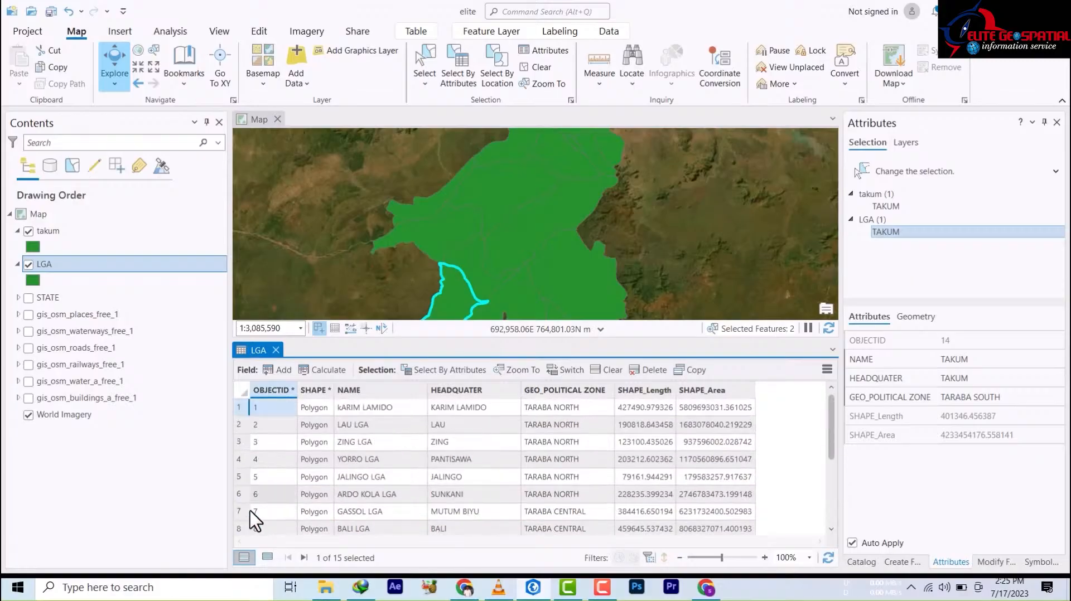
scroll(277, 510, "down", 3)
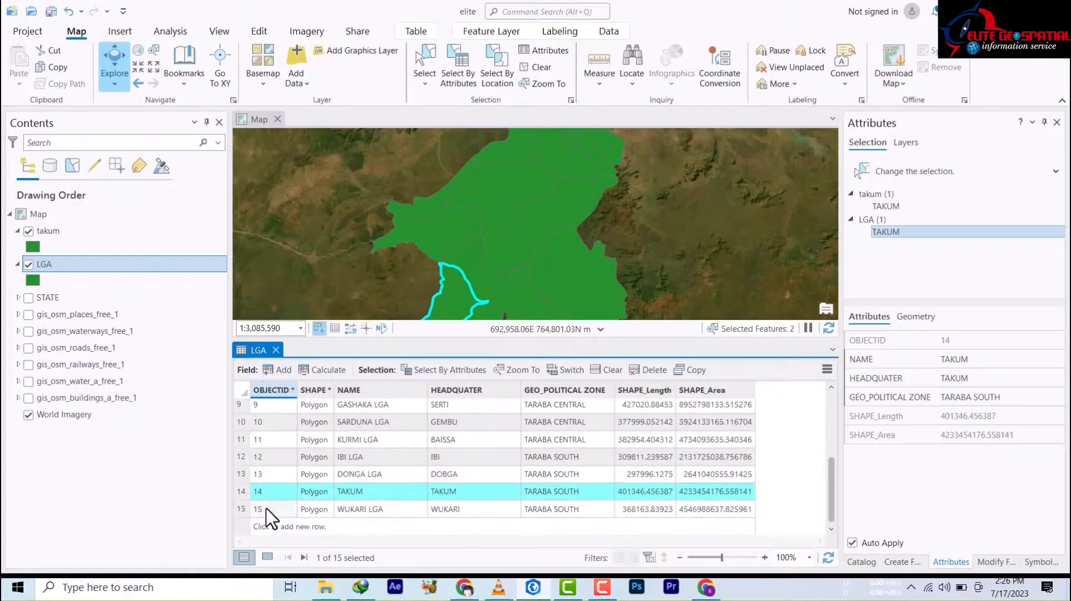
scroll(248, 436, "up", 3)
left_click(244, 394)
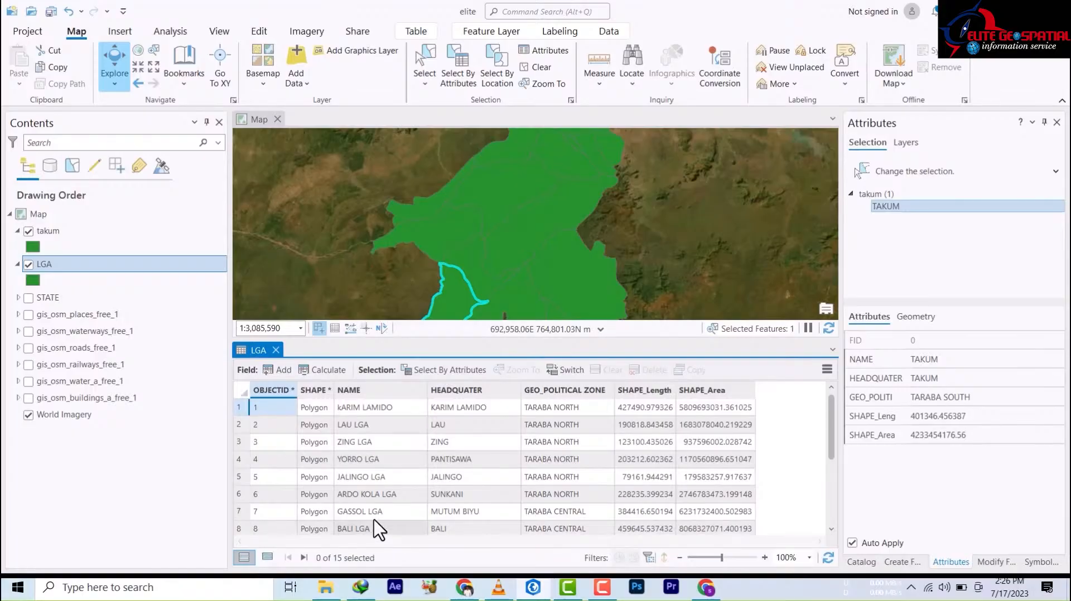
scroll(375, 516, "down", 3)
scroll(370, 505, "up", 3)
Start a new attribute selection on LGA with a clause where GEO_POLITICAL ZONE contains the text
left_click(450, 371)
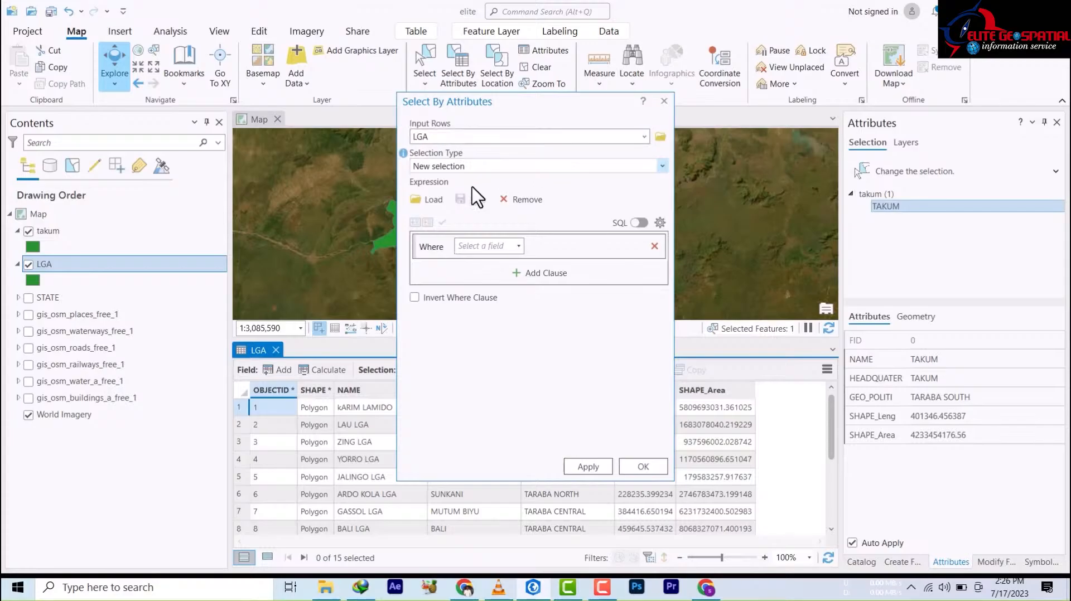
left_click(519, 247)
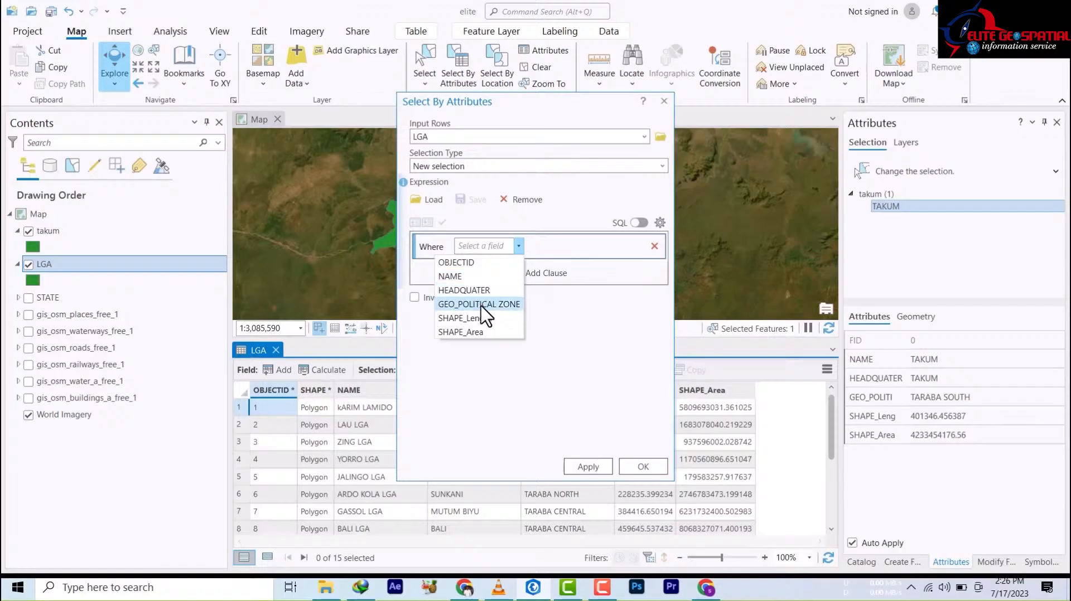
left_click(482, 304)
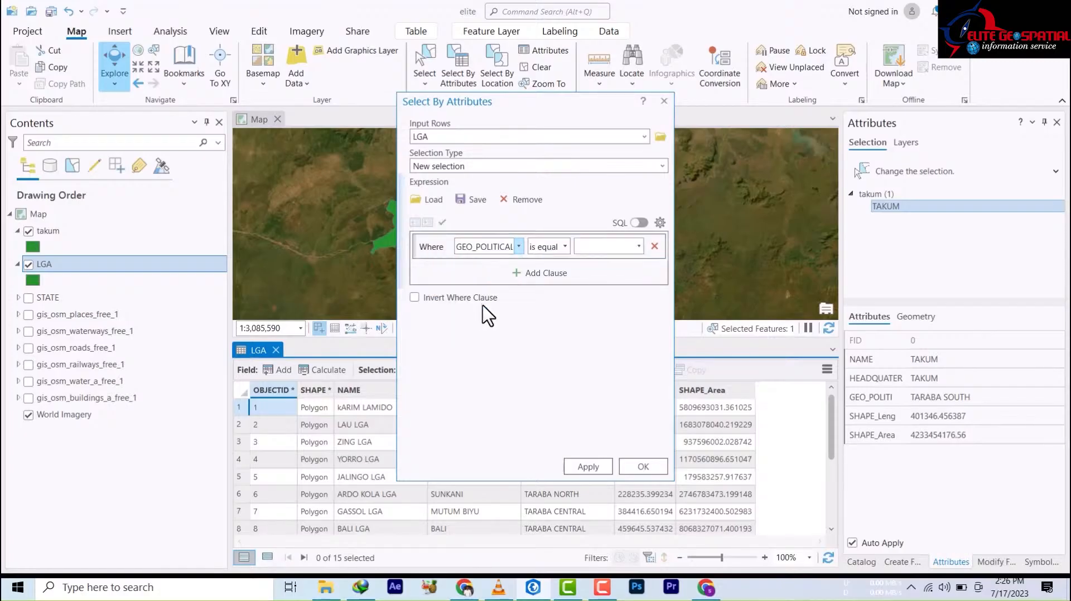
left_click(638, 246)
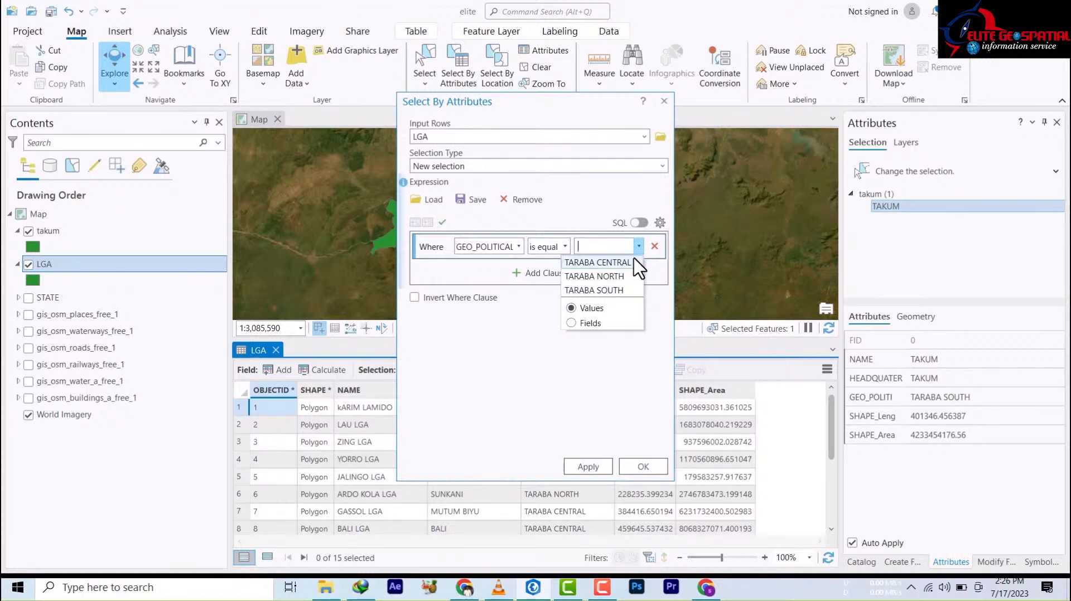
left_click(559, 246)
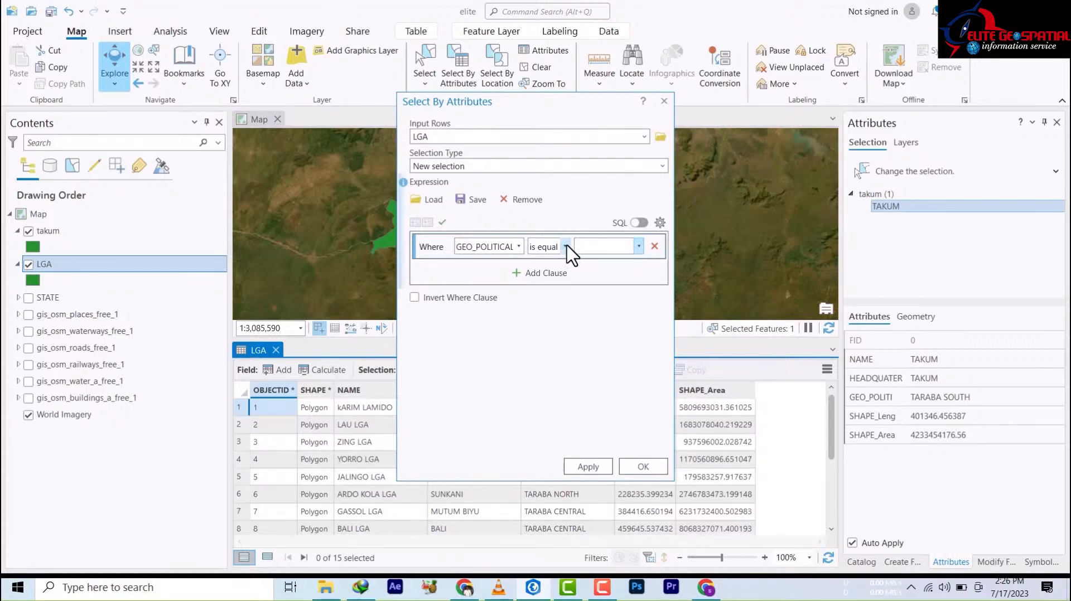
left_click(565, 247)
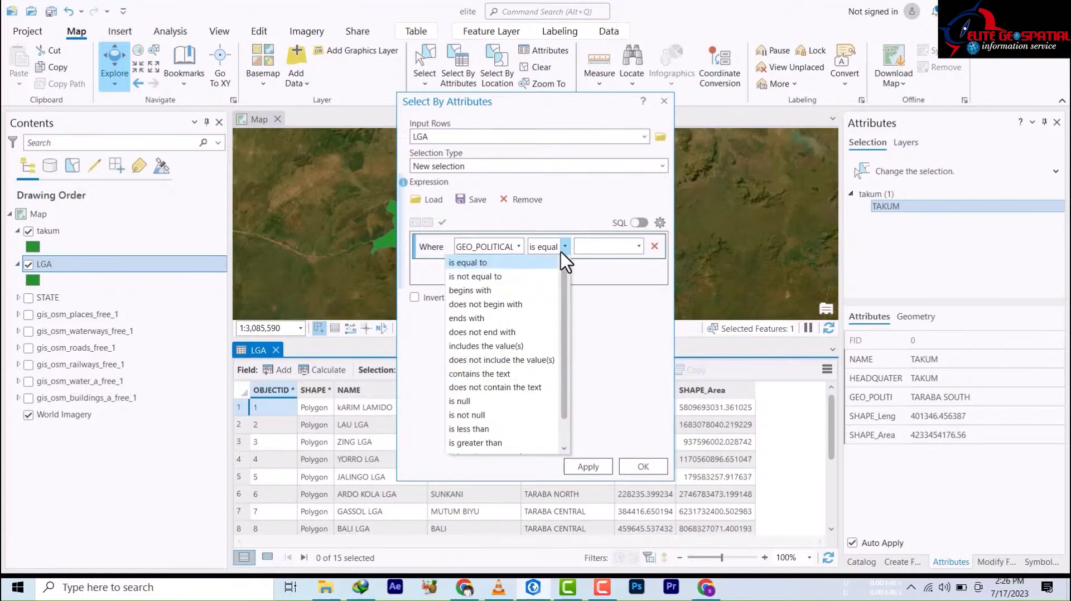
left_click(483, 374)
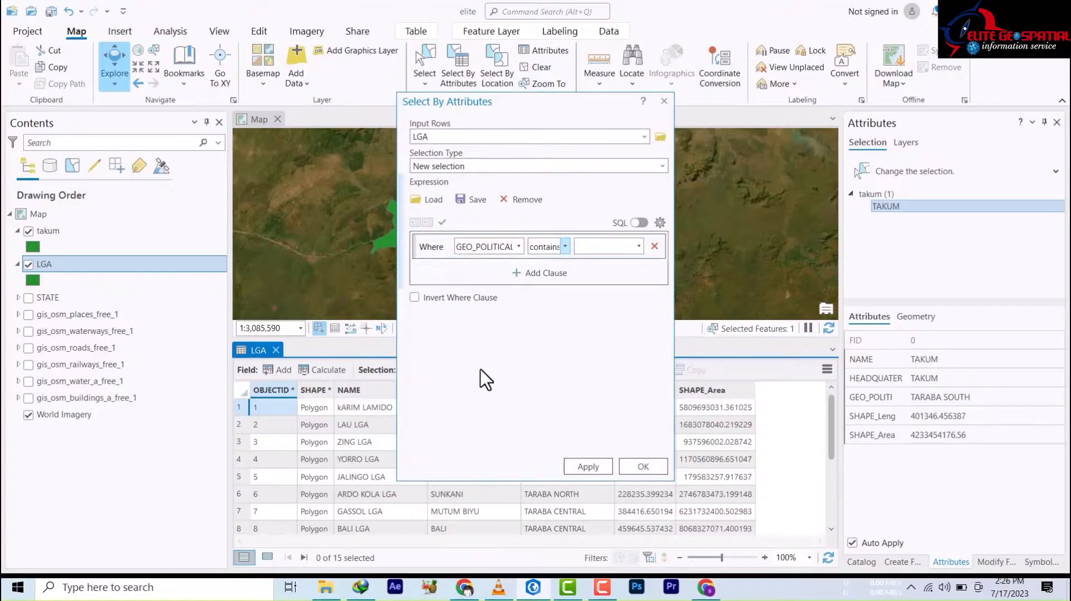
left_click(639, 246)
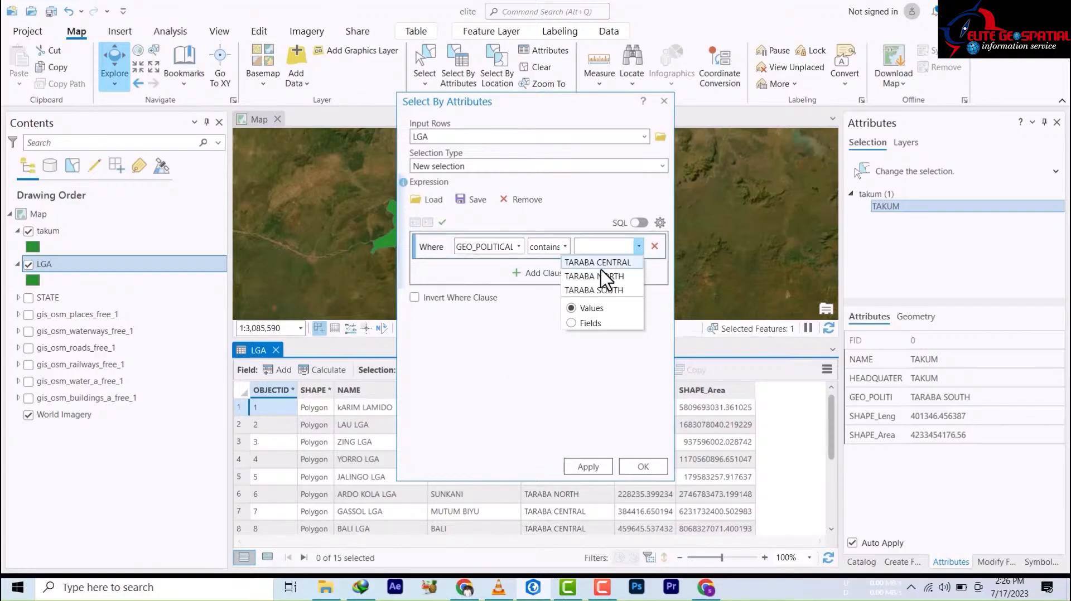
left_click(576, 330)
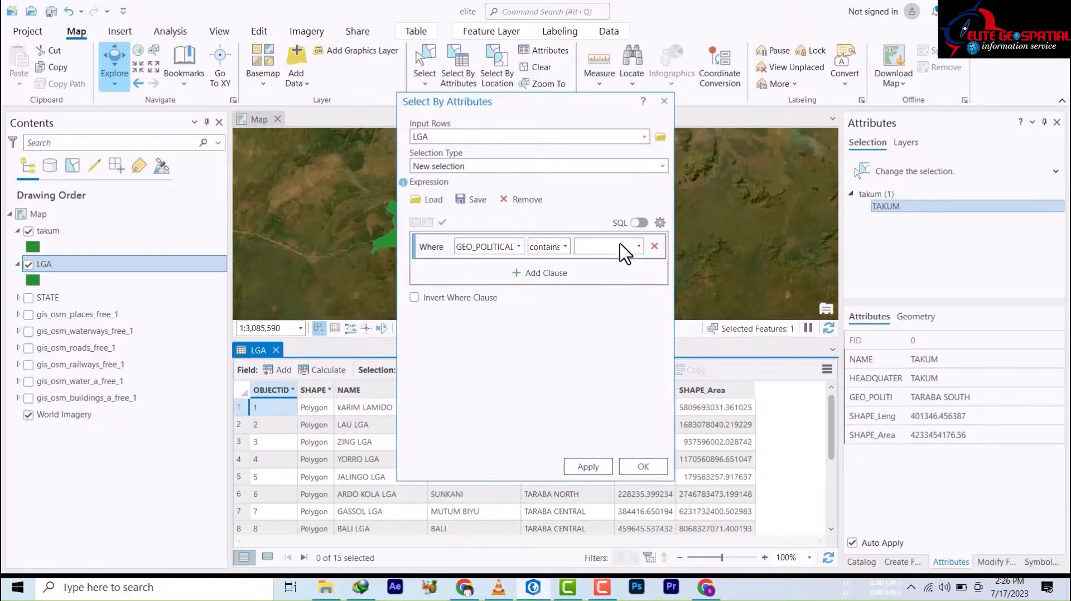
left_click(443, 224)
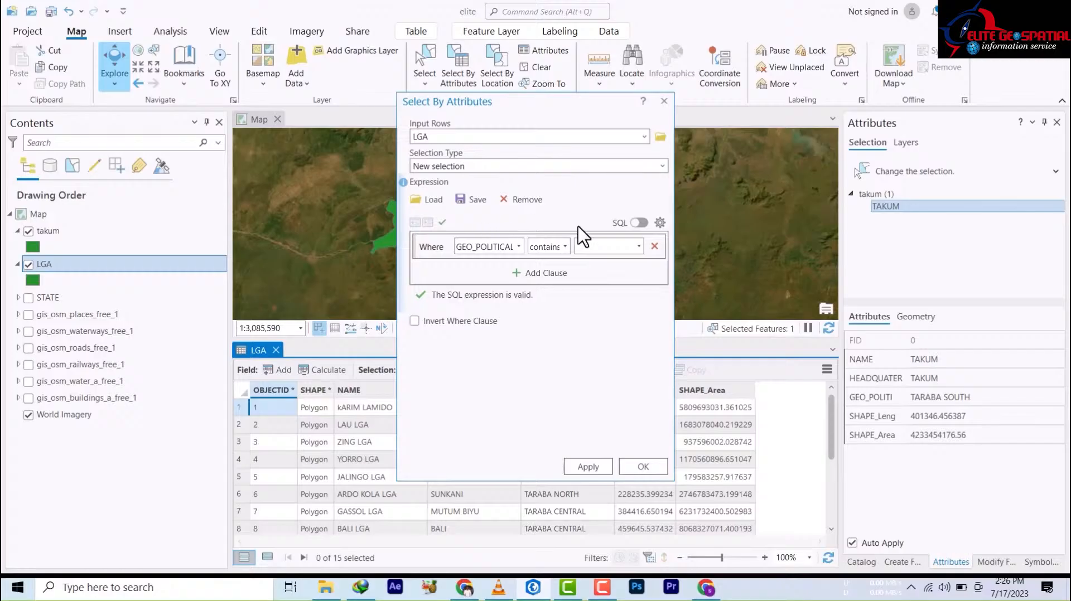
left_click(639, 247)
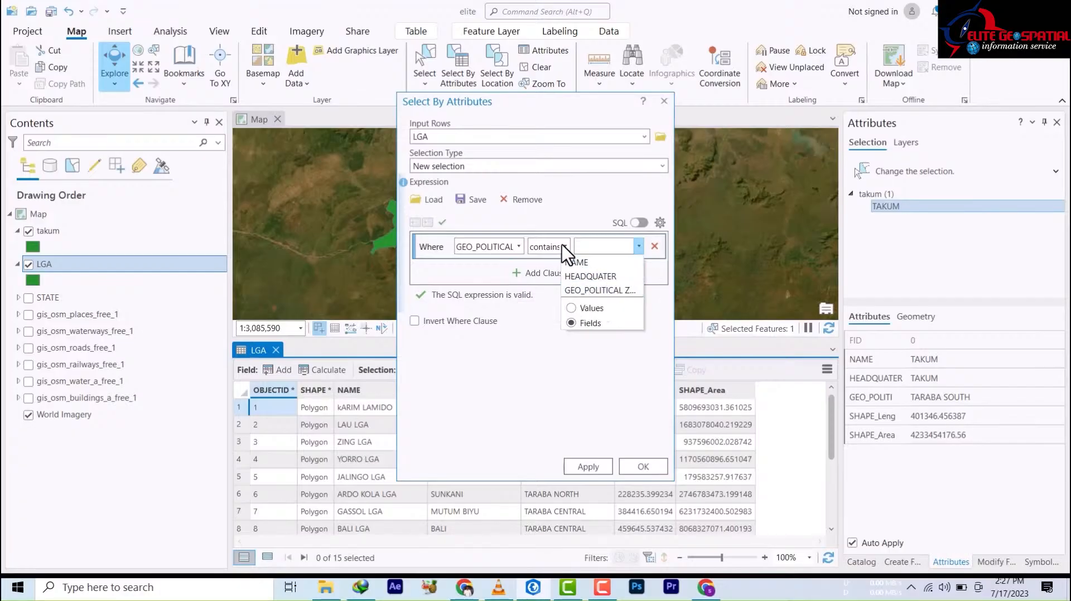
left_click(574, 308)
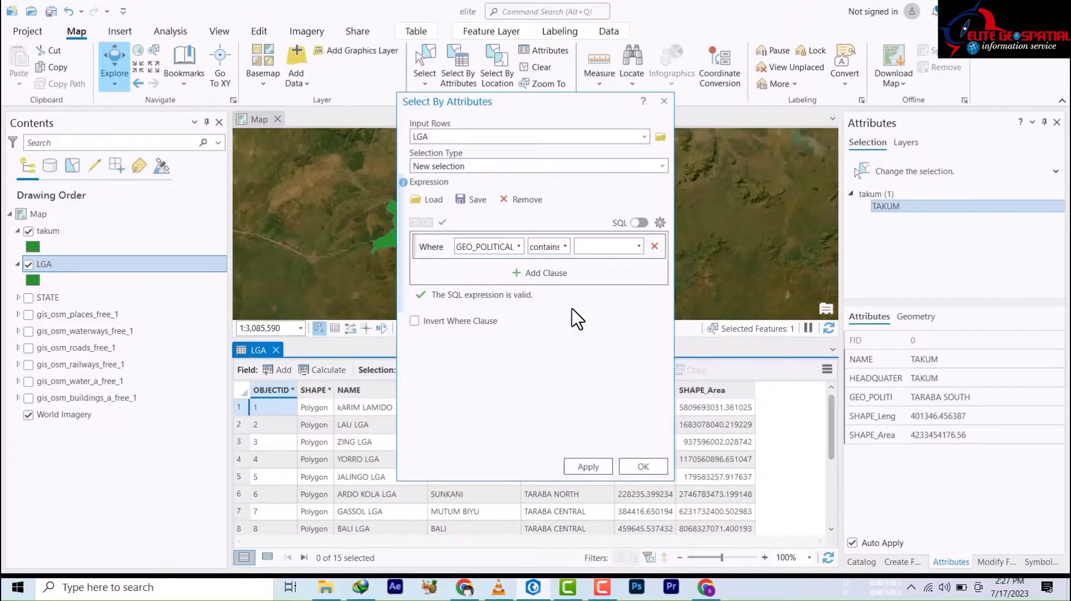
Set the clause value to TARABA CENTRAL, verify the expression and run the selection
left_click(638, 246)
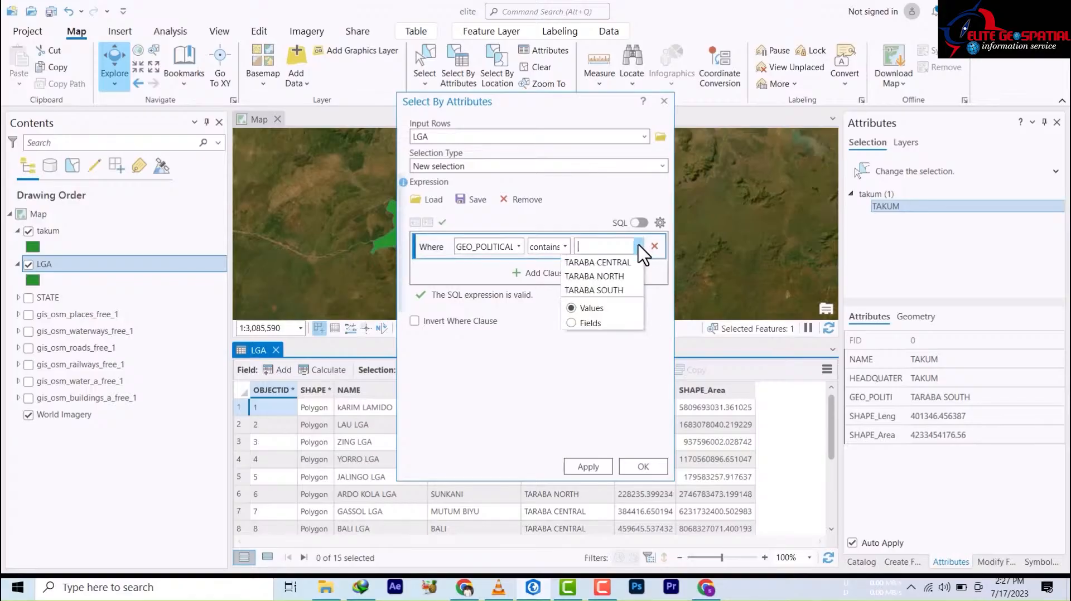
left_click(601, 263)
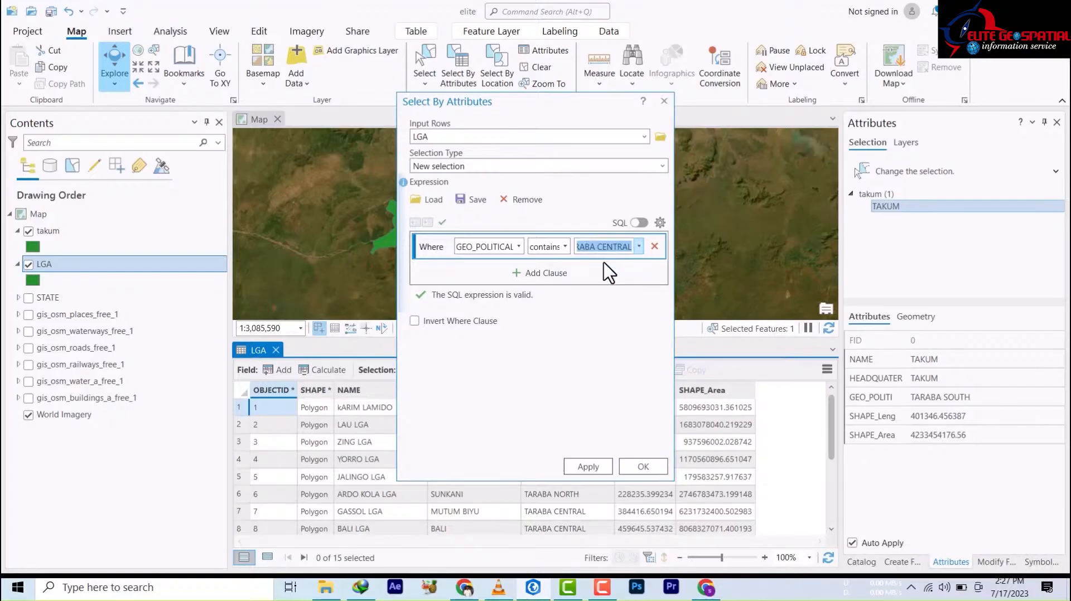
left_click(441, 222)
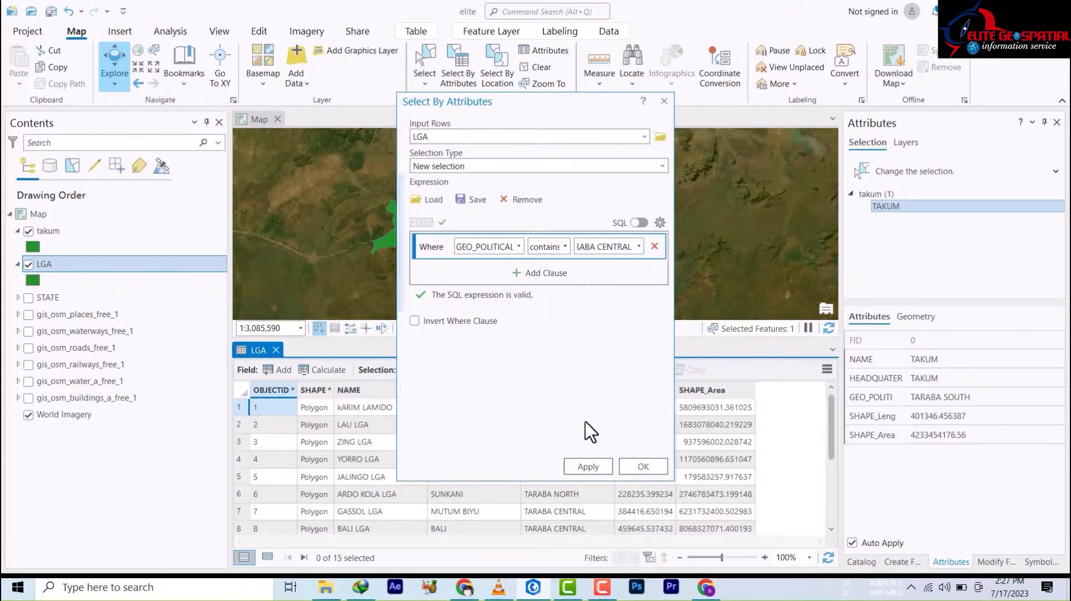
left_click(590, 468)
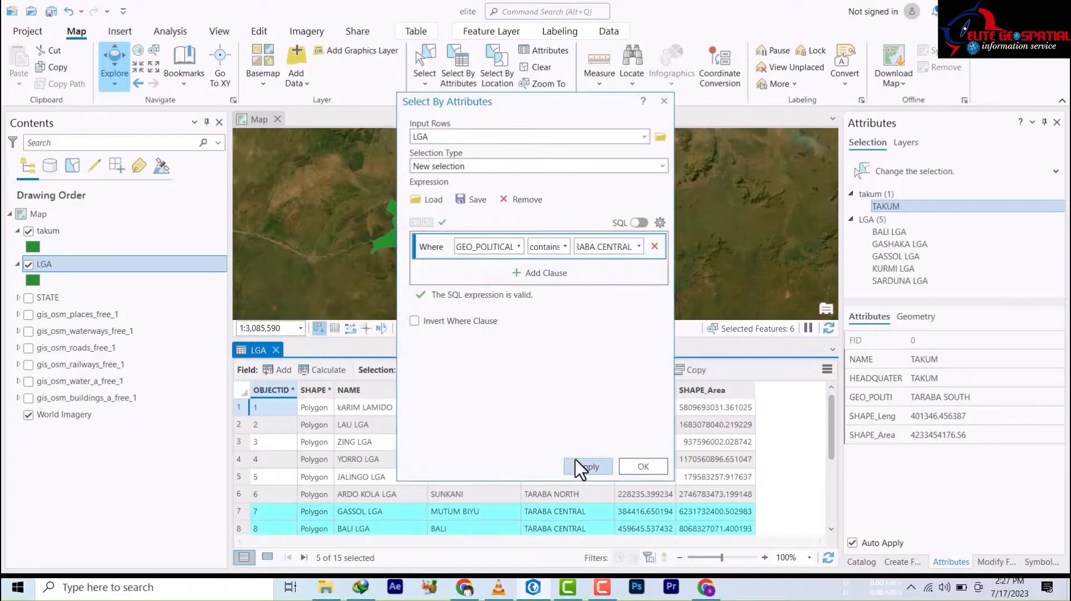
scroll(321, 527, "down", 3)
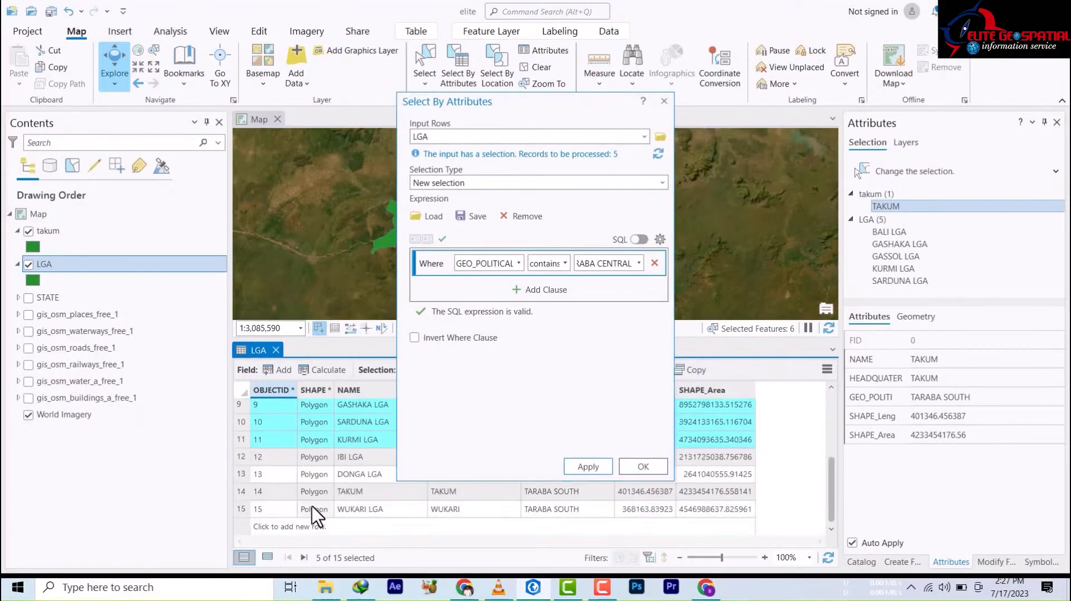
scroll(316, 516, "up", 2)
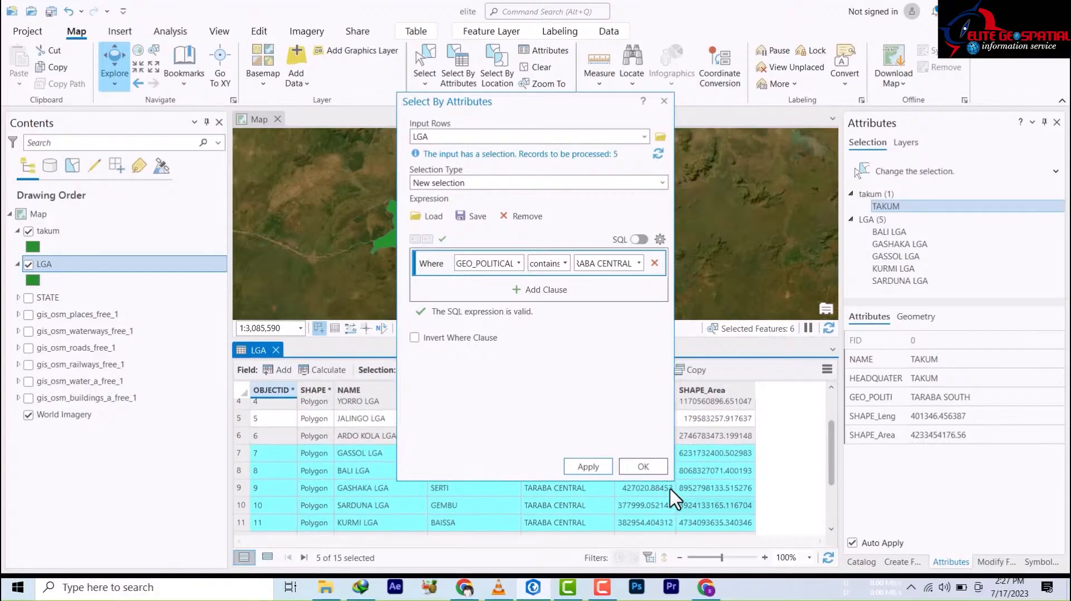
left_click(645, 469)
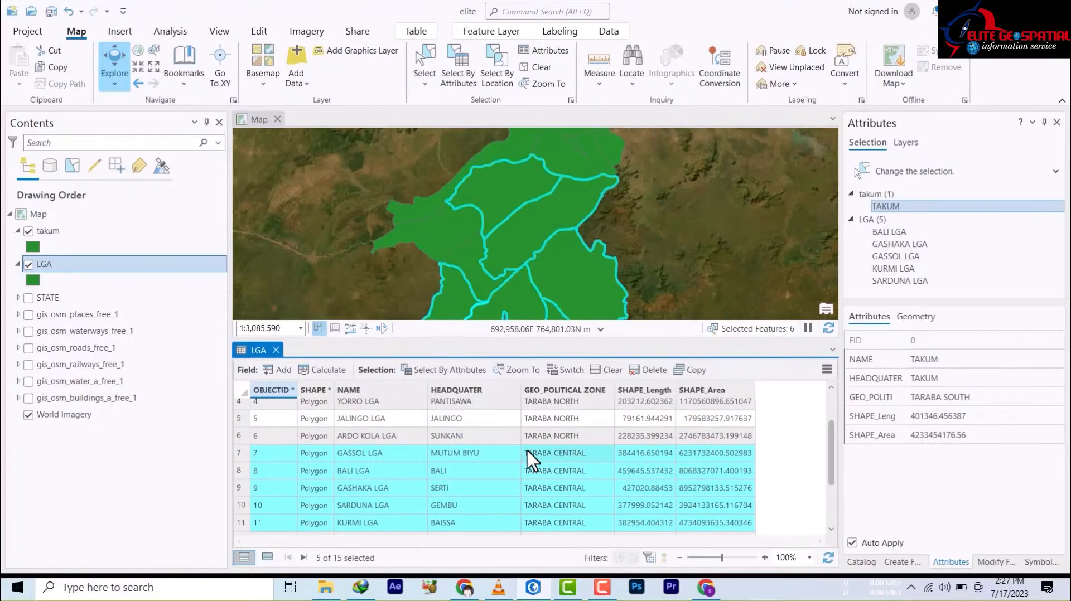
Examine which LGA records are selected in the attribute table and close the table
scroll(545, 469, "down", 2)
scroll(545, 472, "up", 3)
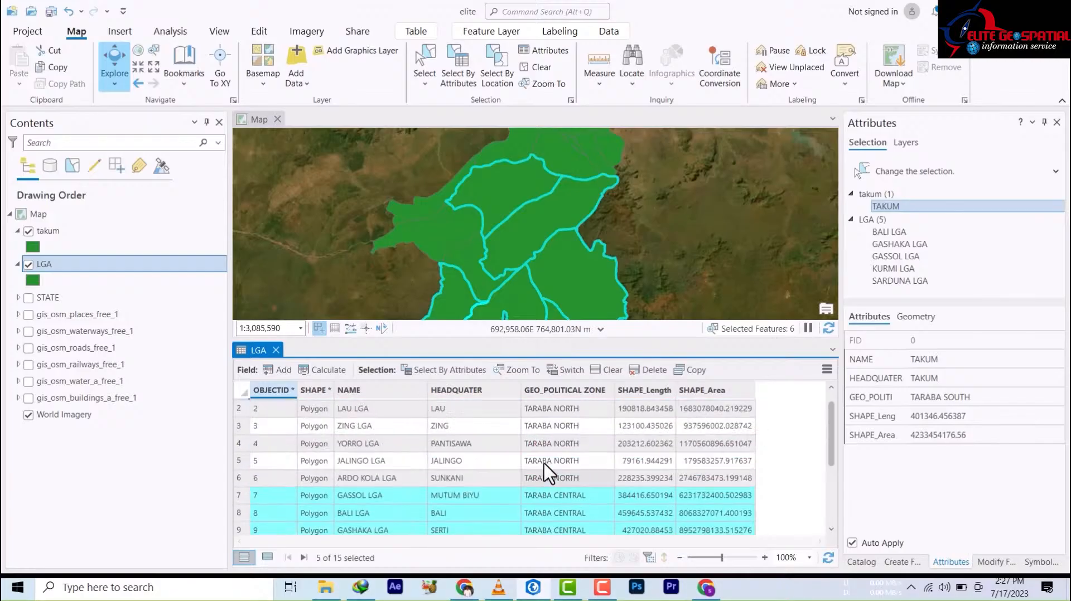
scroll(558, 522, "down", 3)
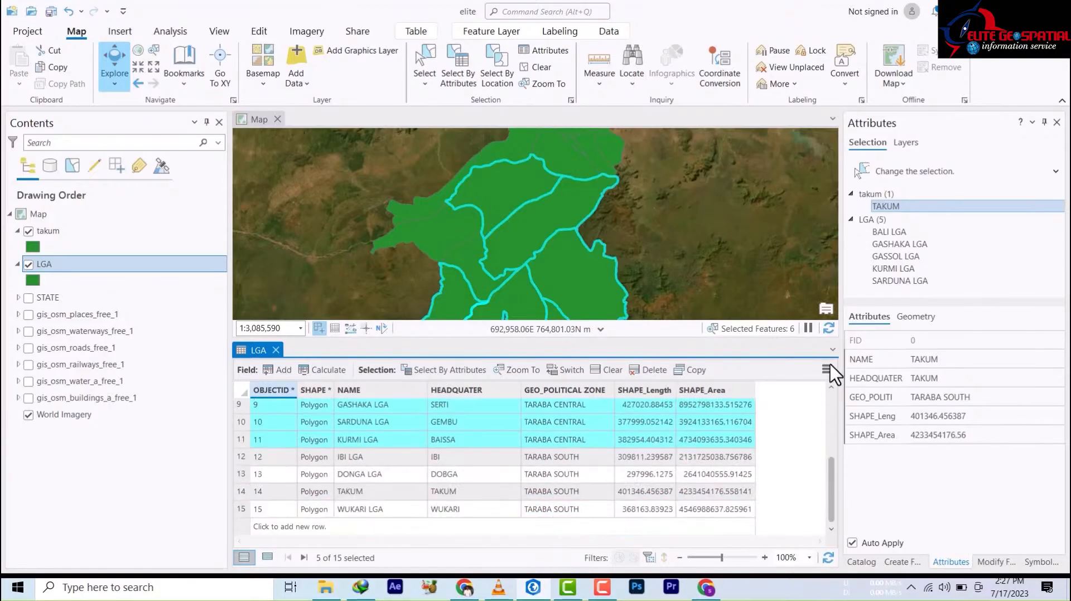
left_click(276, 350)
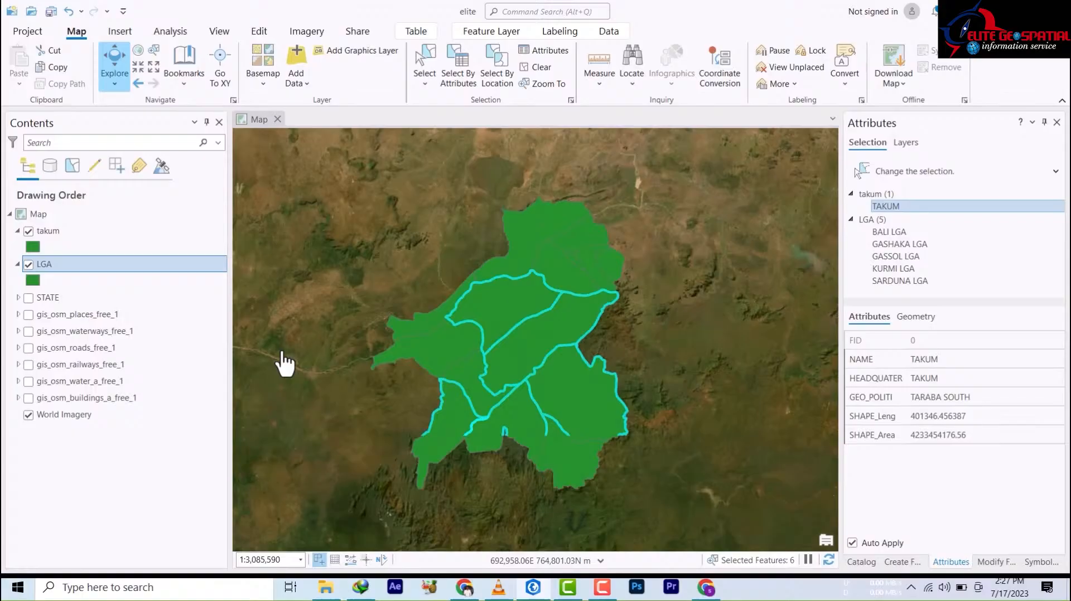
Export the selected LGA features to New Folder as a feature class named taraba_central
right_click(60, 271)
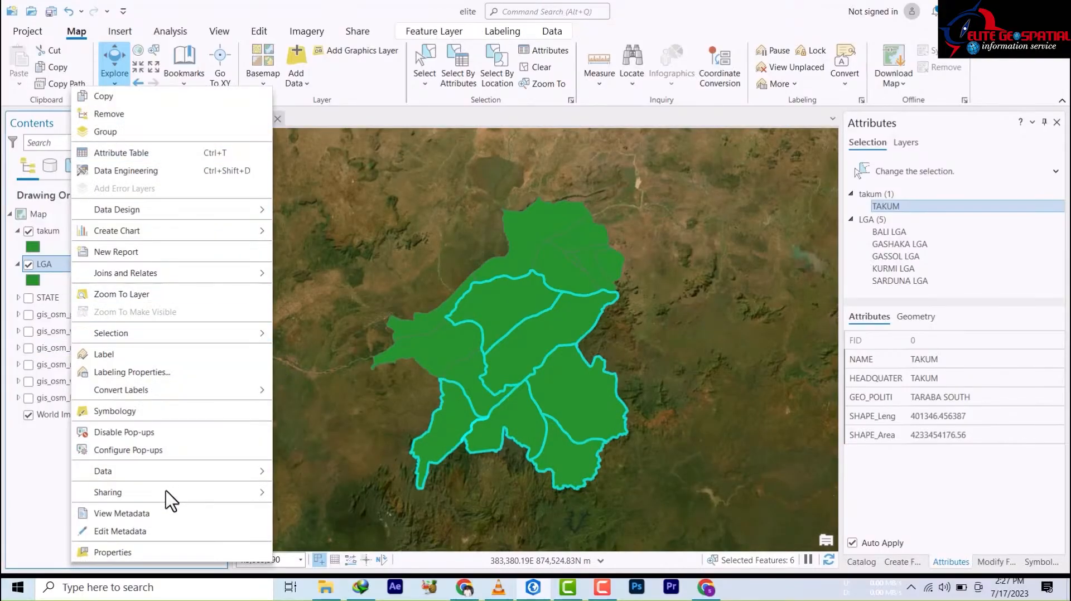
mouse_move(154, 481)
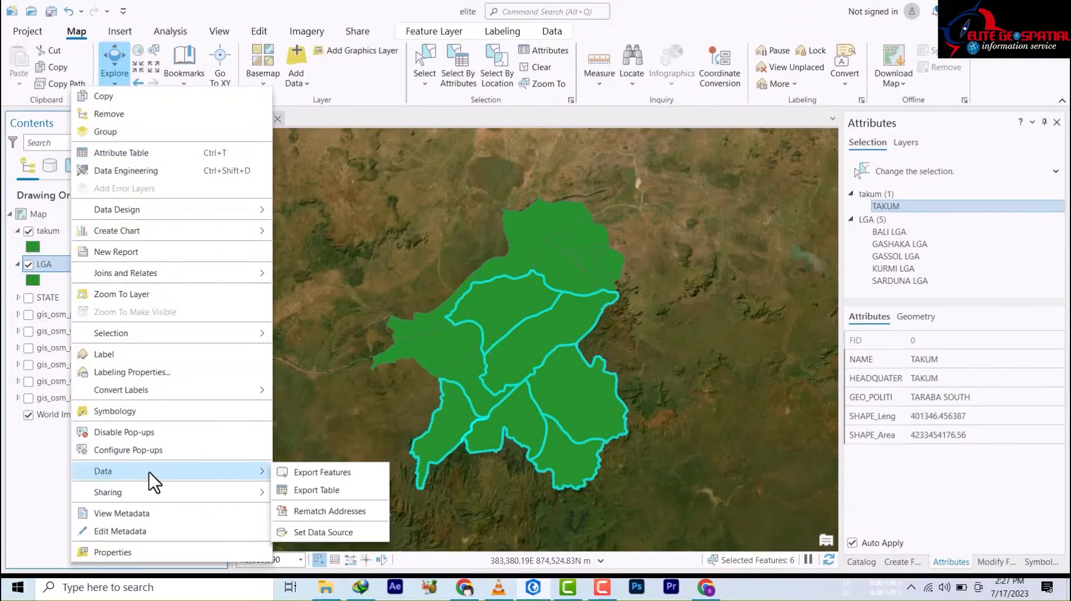
left_click(321, 473)
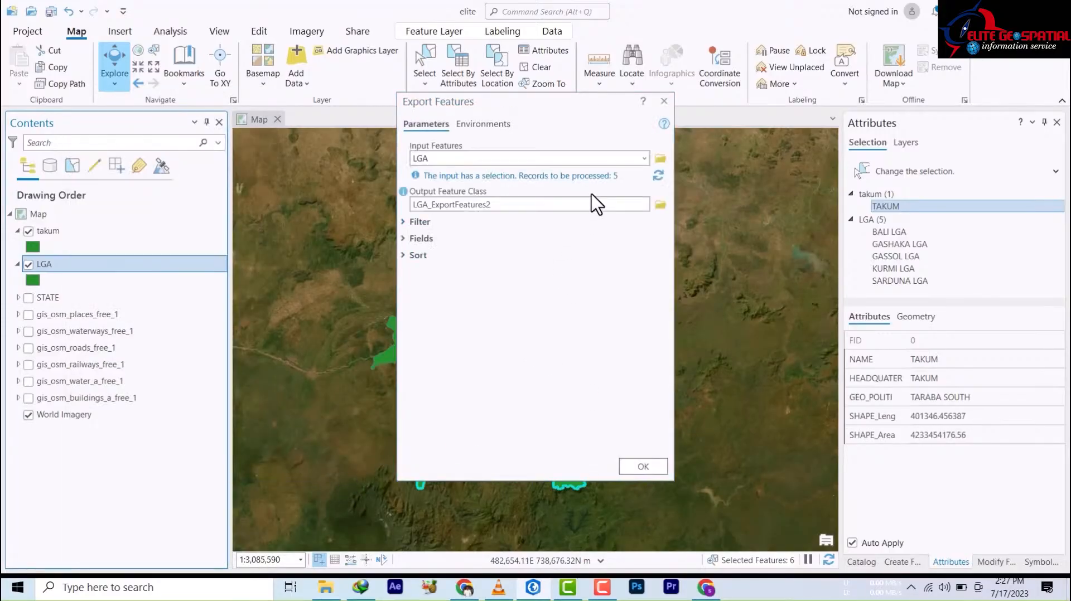
left_click(660, 205)
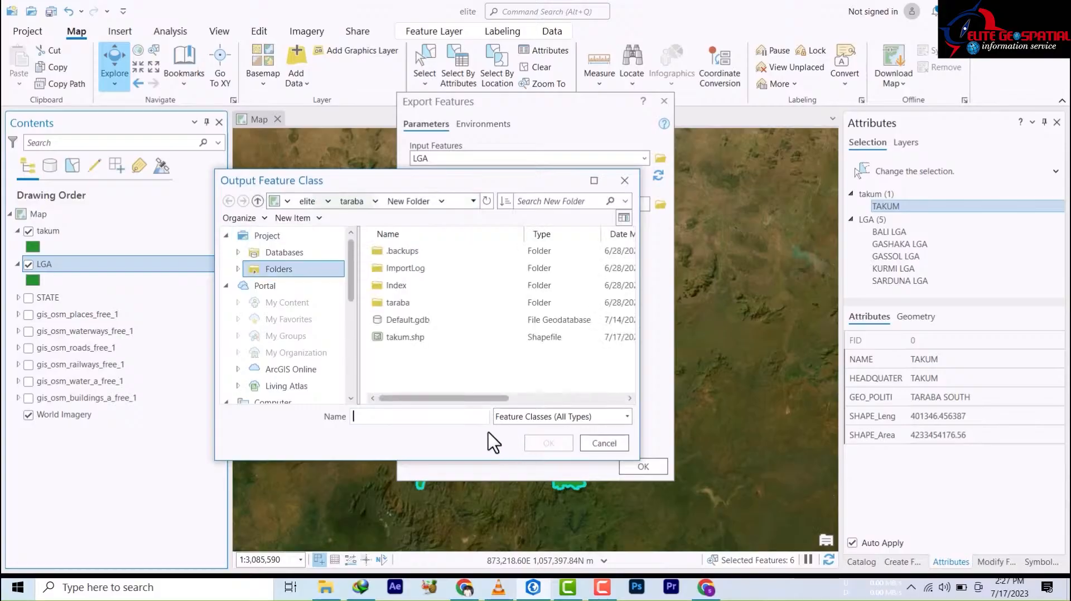
left_click(455, 417)
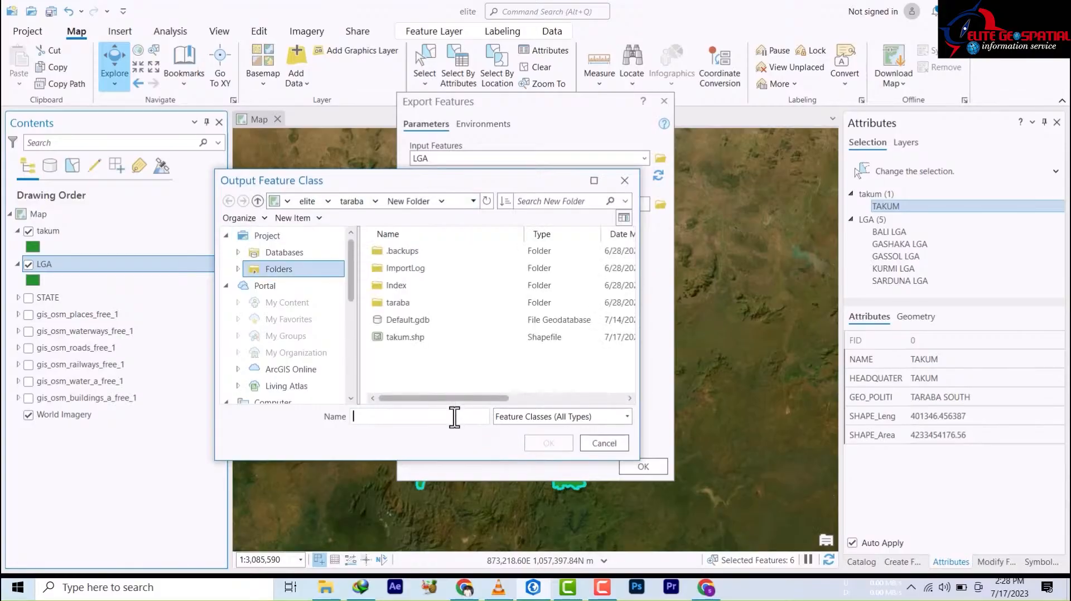
type("tara")
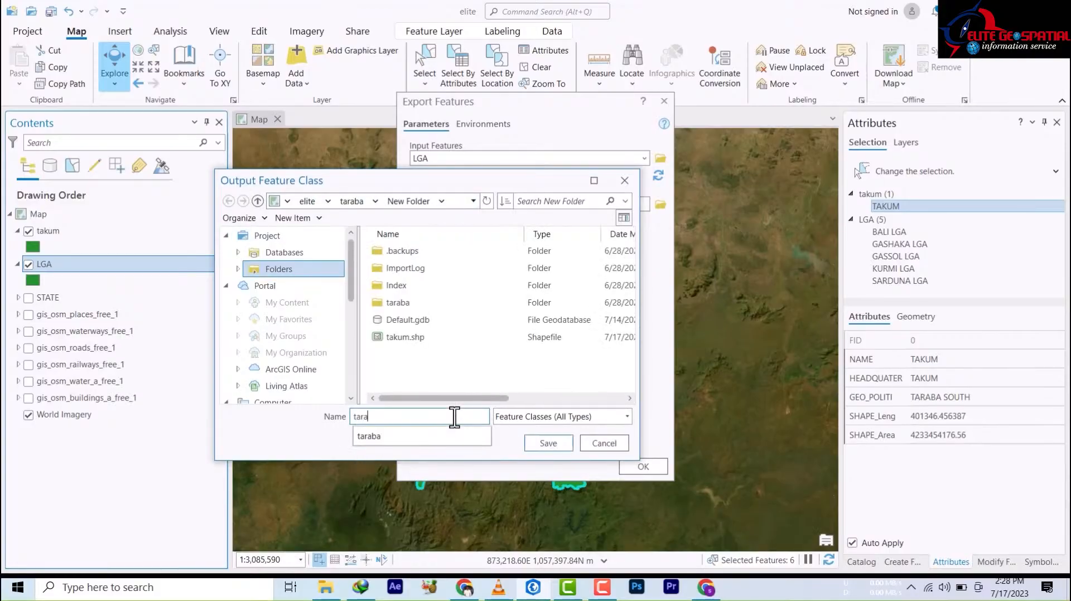
type("ba_")
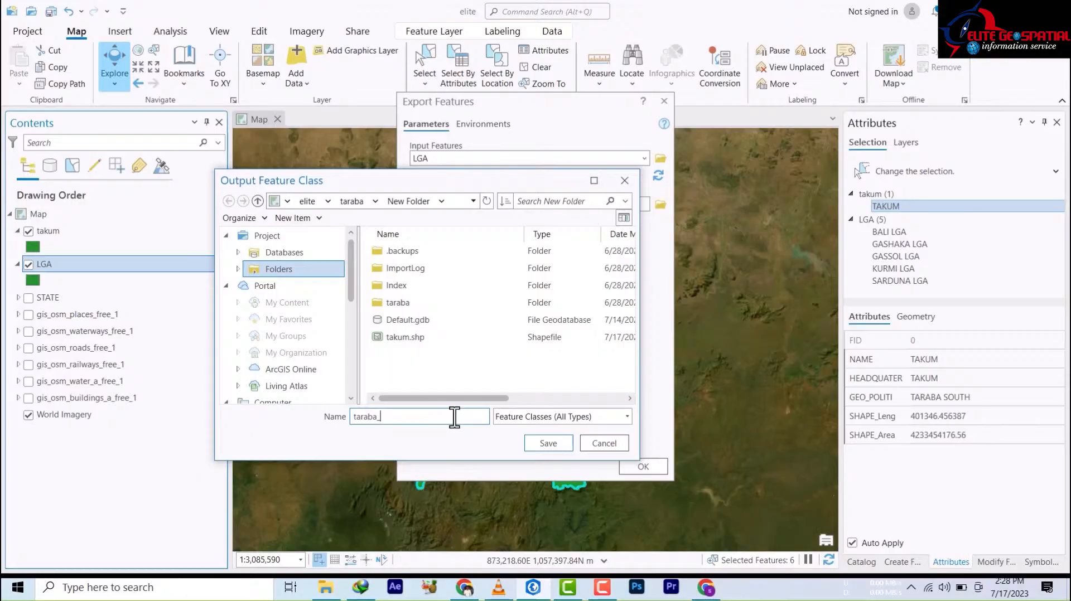
type("centr")
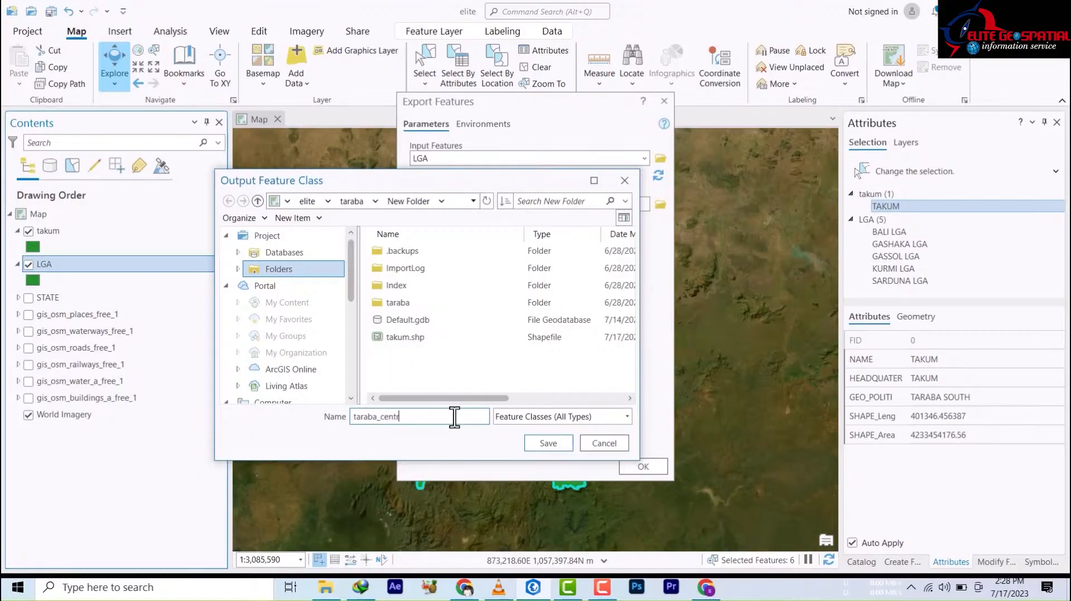
type("a")
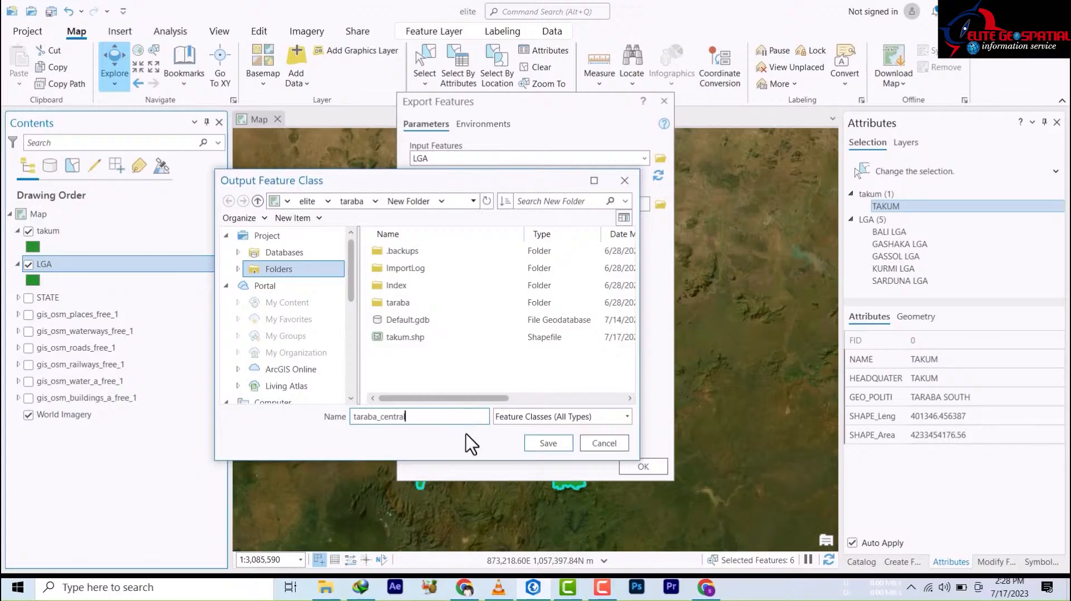
type("l")
left_click(532, 443)
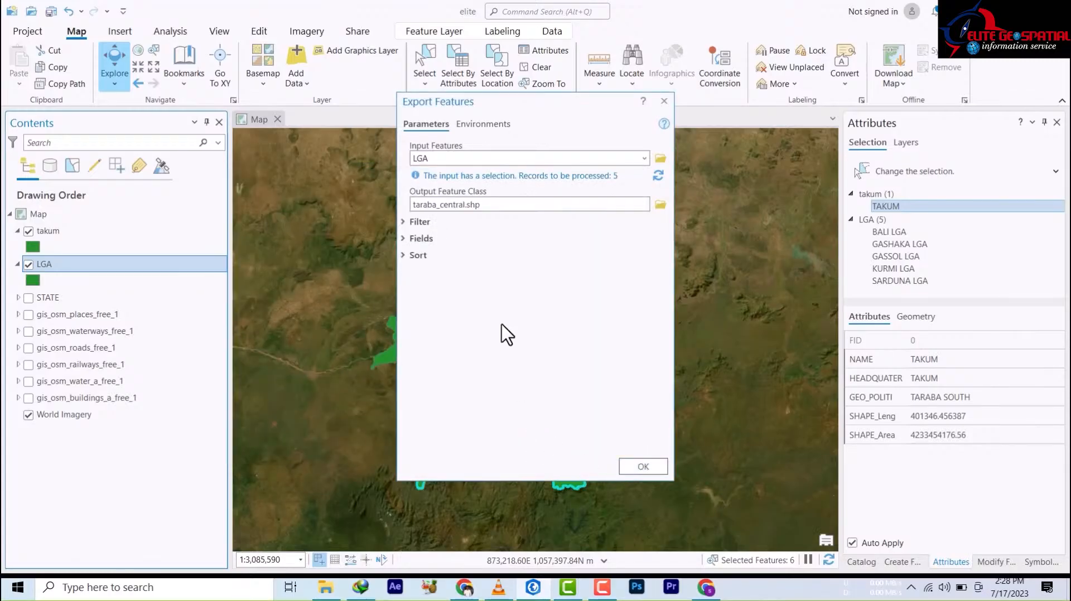
left_click(638, 471)
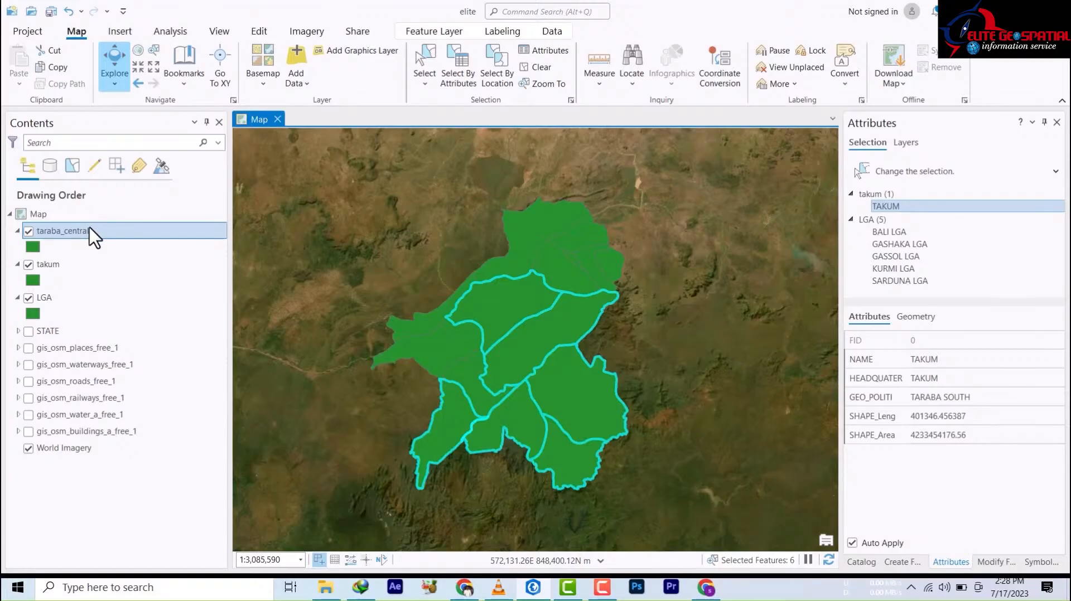
Clear the LGA selection from its attribute table, look through the records and close the table
right_click(44, 307)
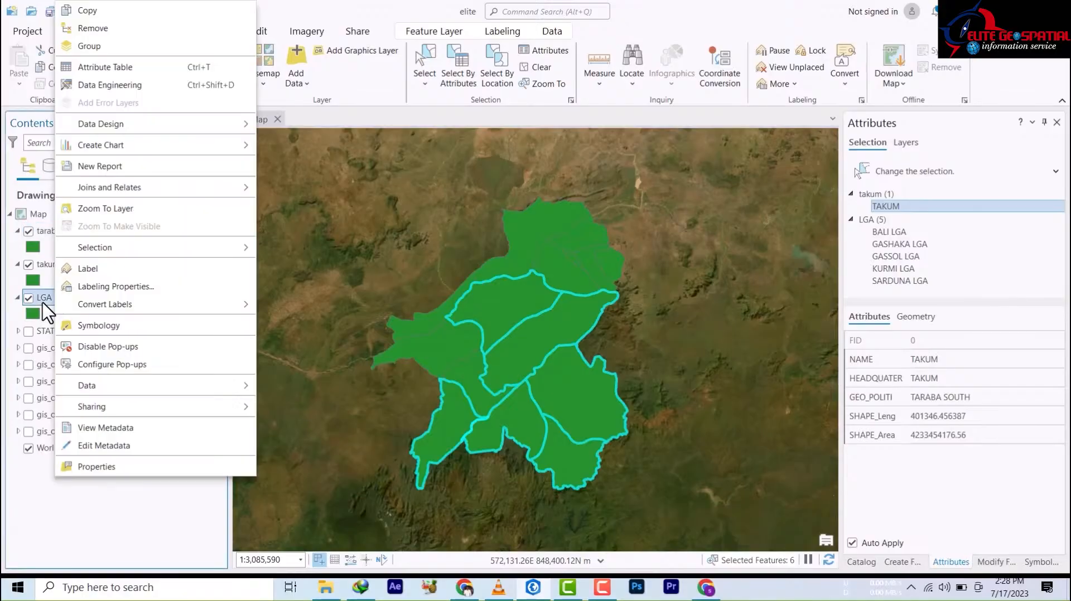
left_click(92, 67)
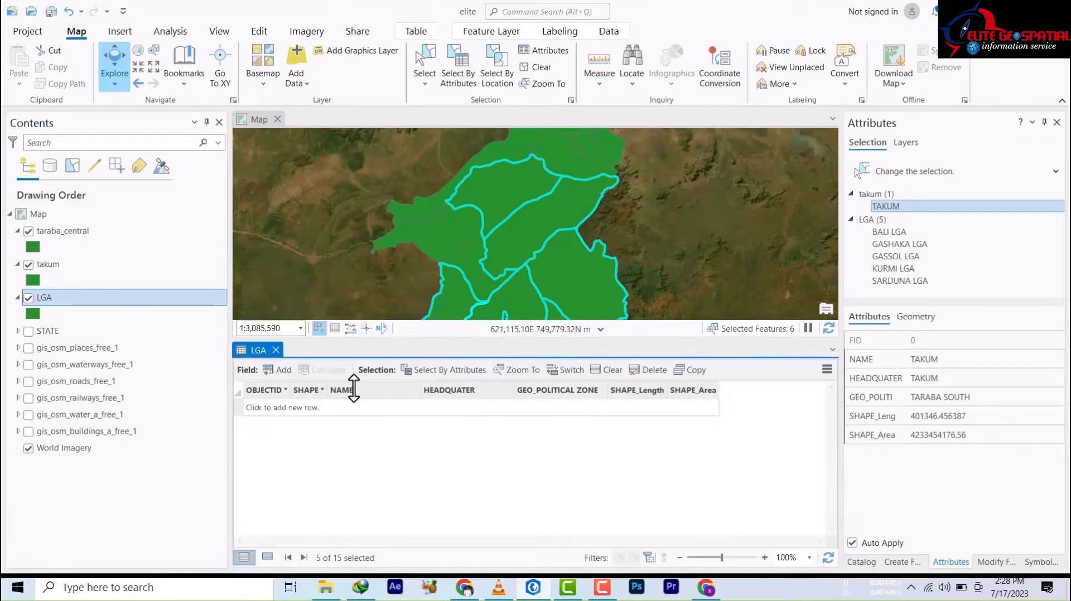
scroll(418, 491, "down", 3)
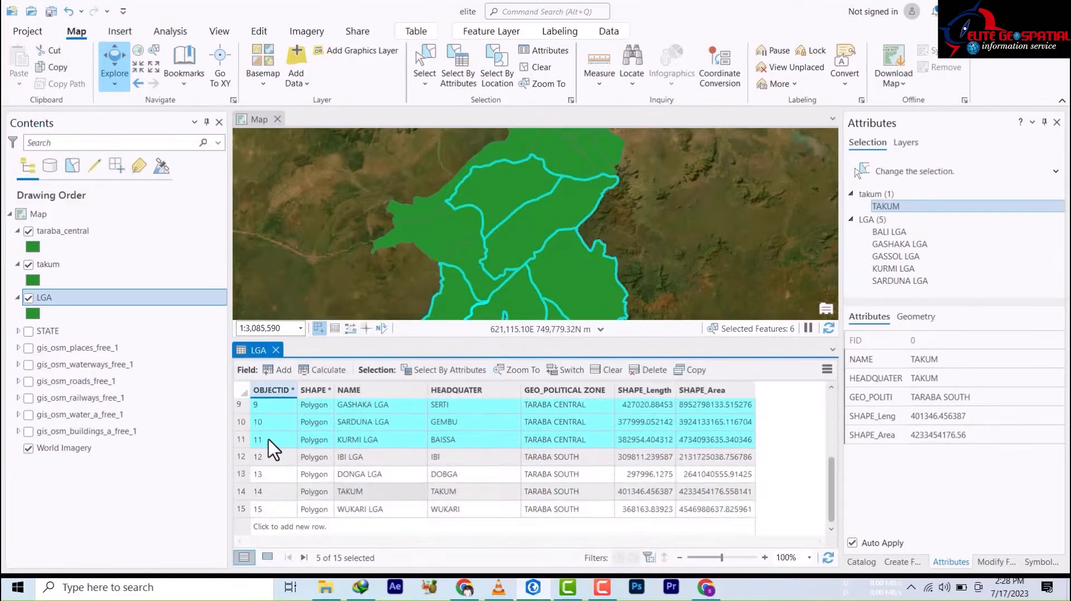
scroll(242, 413, "up", 3)
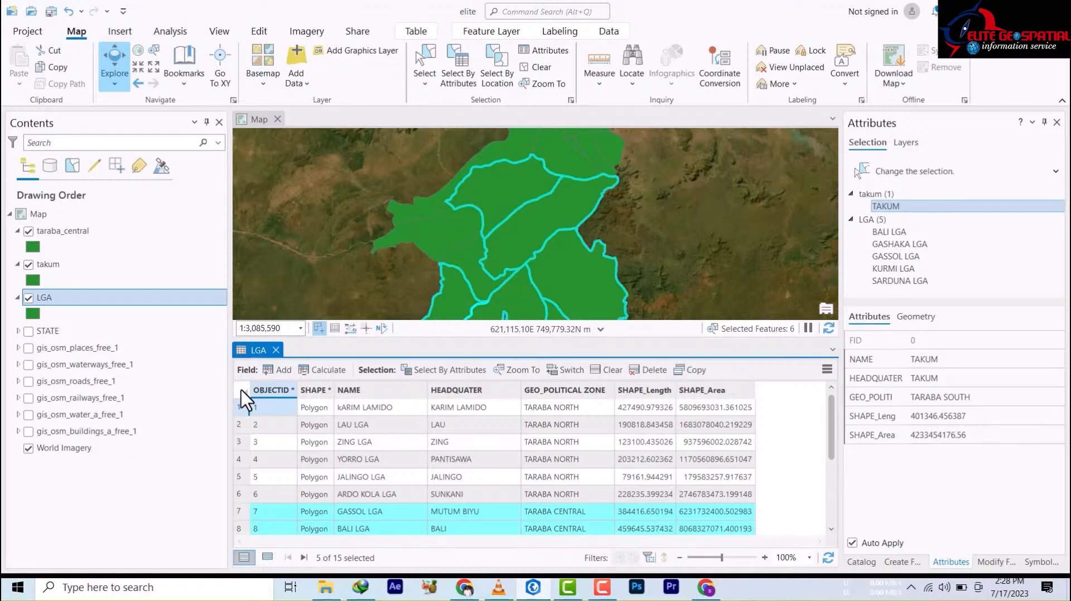
left_click(242, 393)
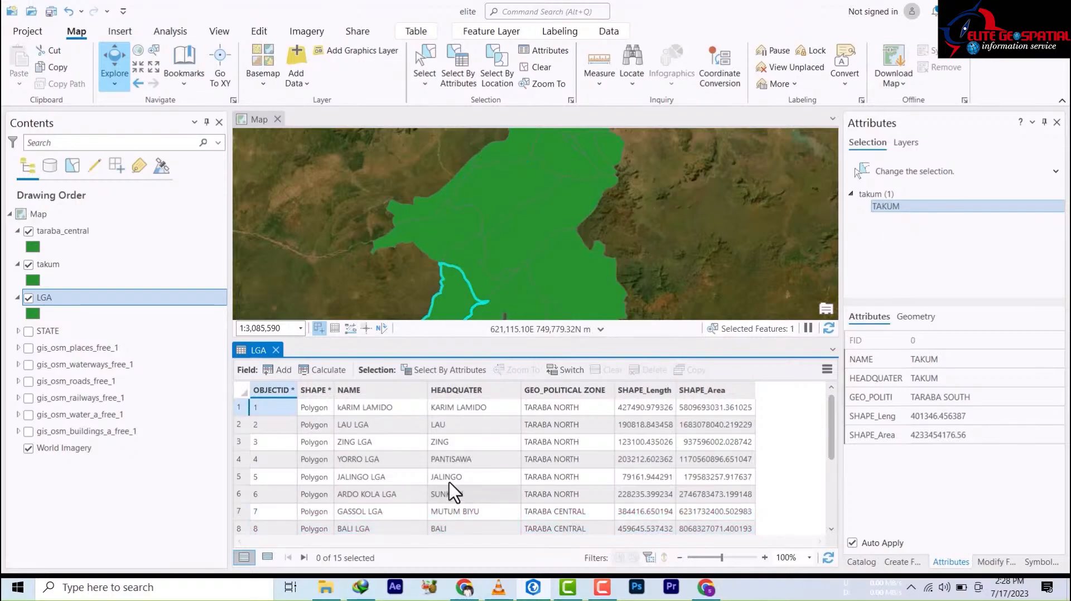
scroll(471, 463, "down", 3)
scroll(446, 462, "up", 3)
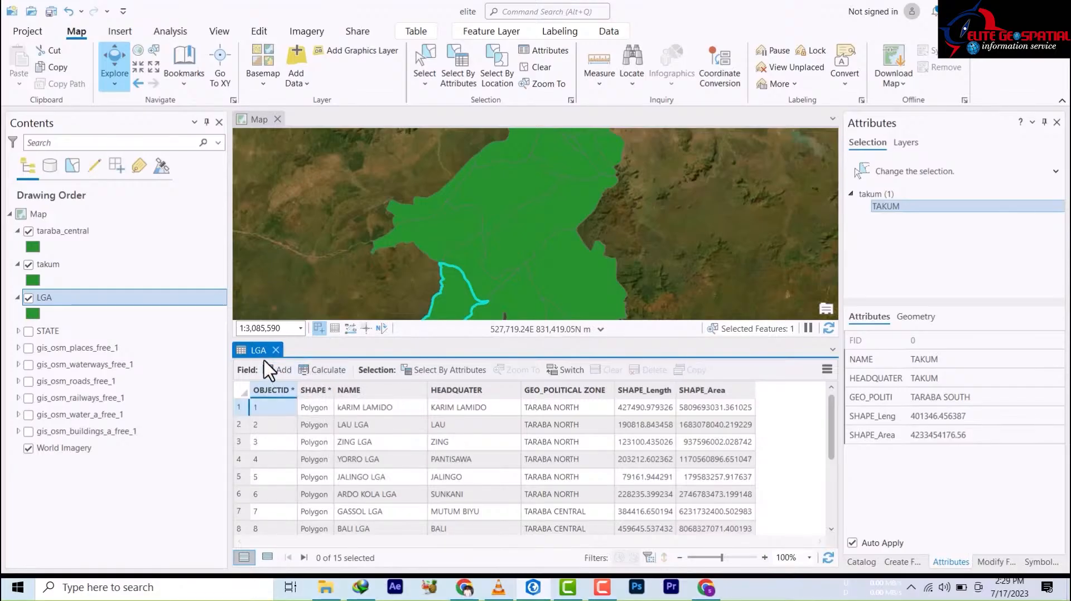
left_click(275, 350)
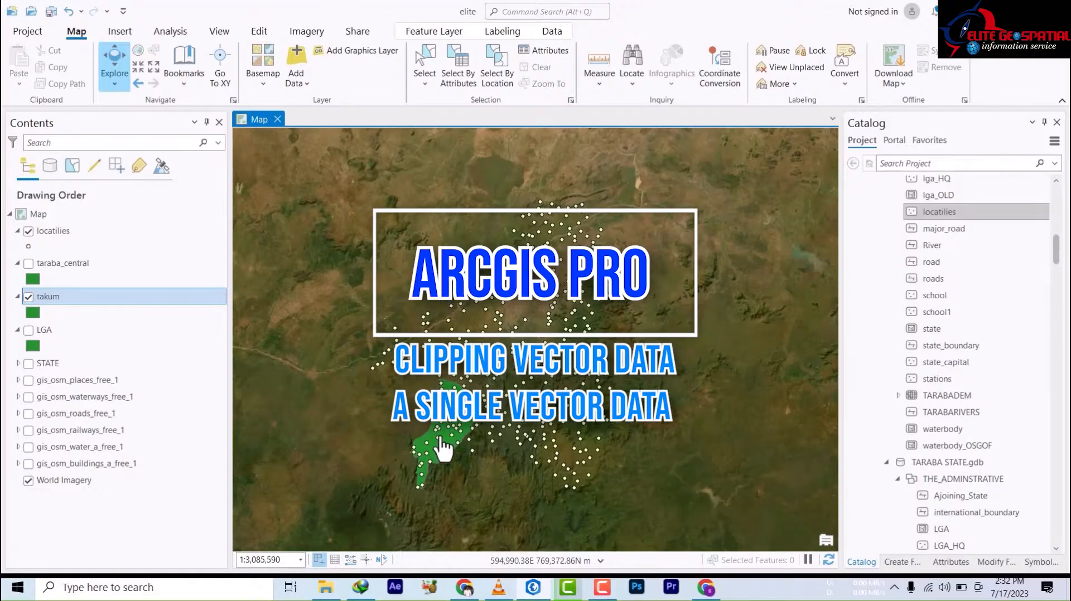
Examine how the locality points are distributed inside and around the takum polygon on the map
scroll(451, 438, "up", 4)
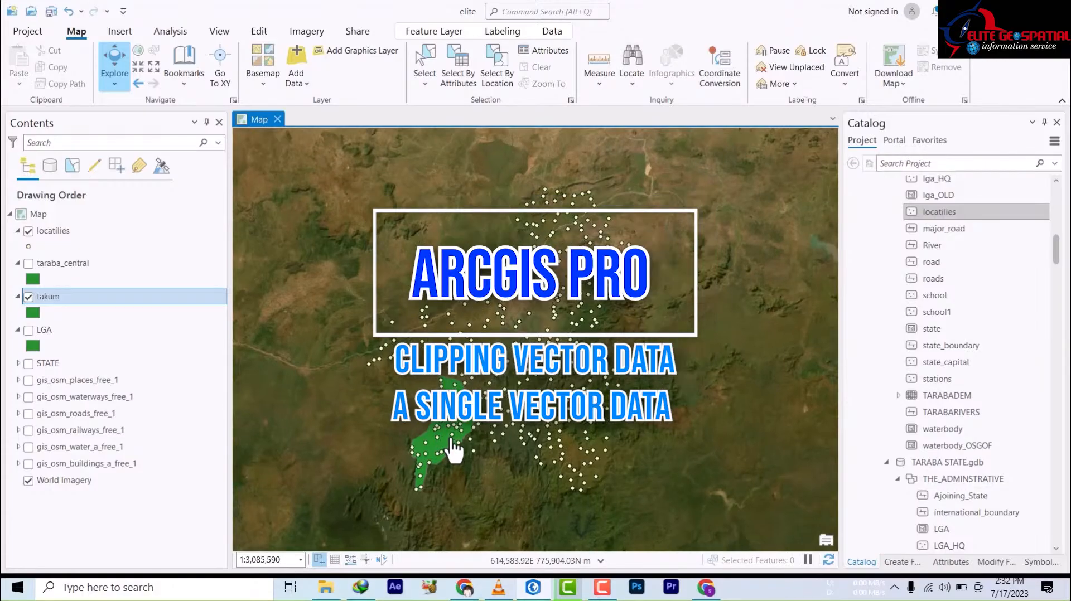
scroll(454, 441, "down", 3)
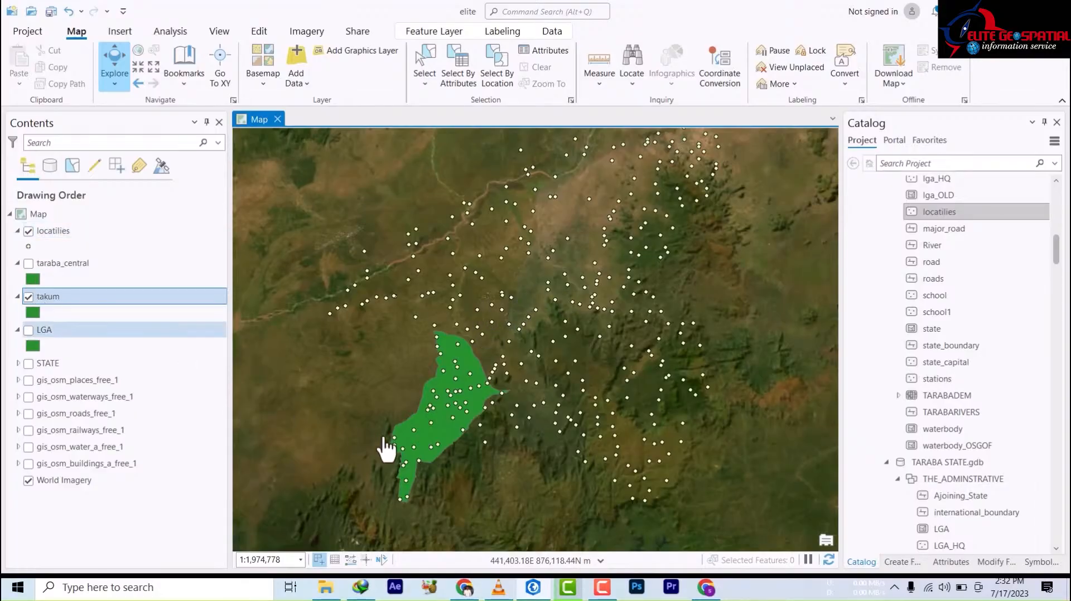
scroll(434, 446, "down", 3)
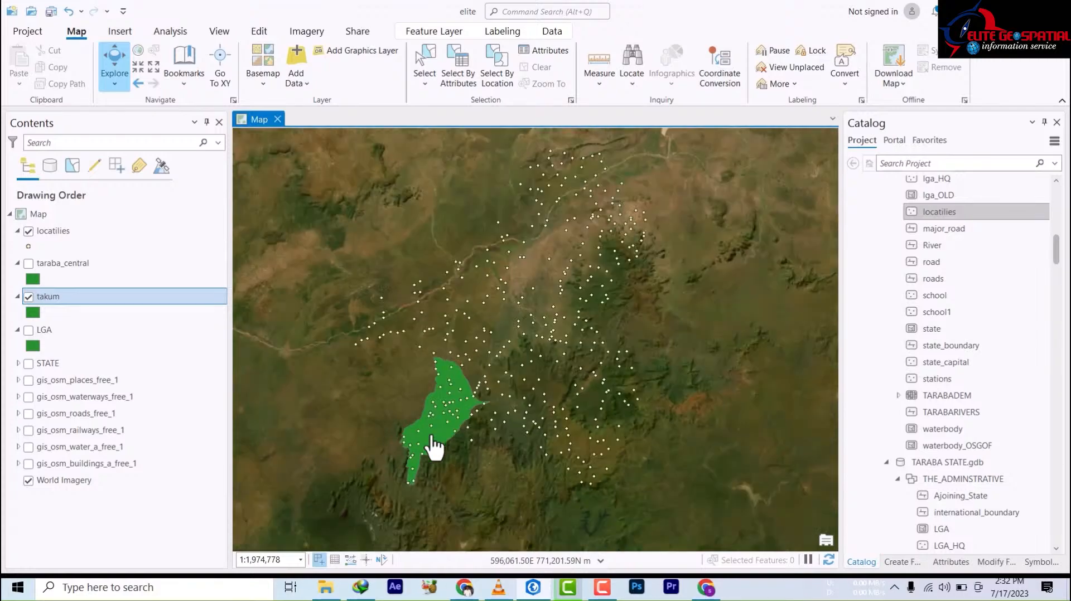
scroll(434, 446, "up", 4)
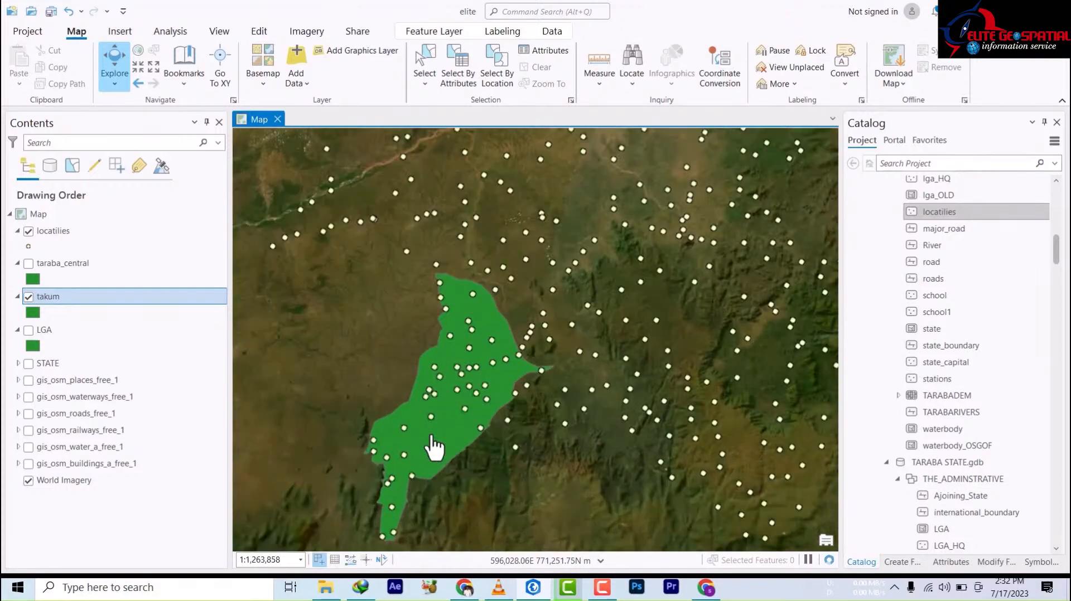
scroll(434, 446, "down", 2)
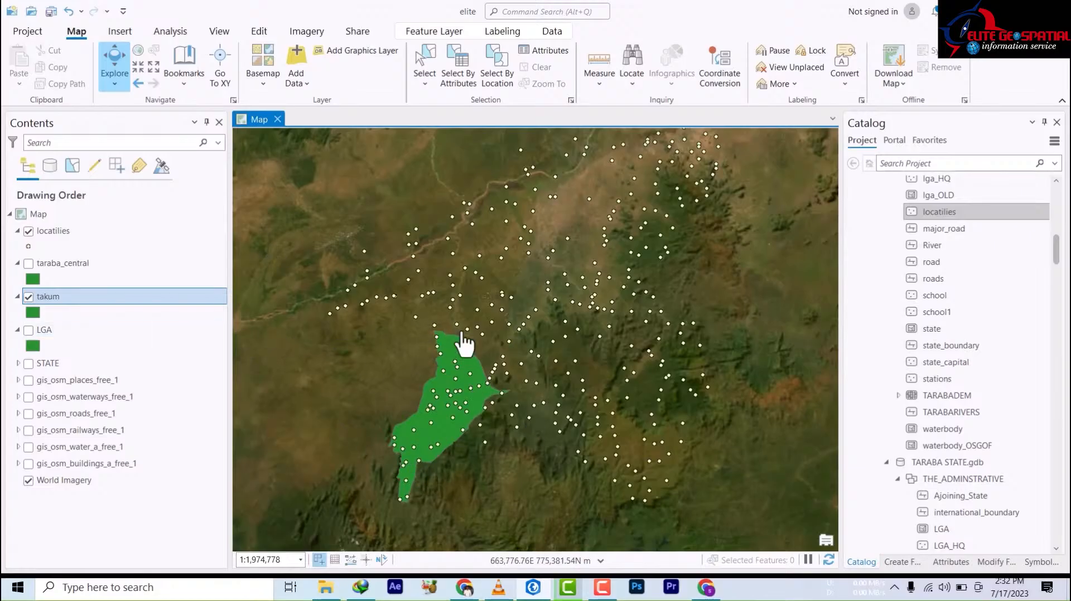
scroll(436, 441, "up", 2)
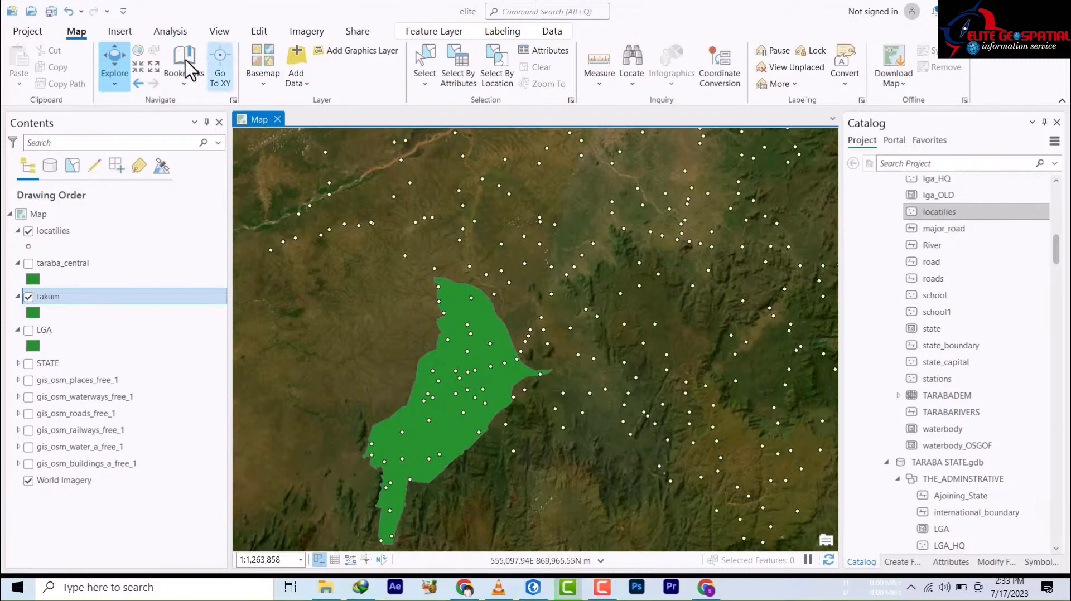
Search the geoprocessing tools for clip and open the Clip analysis tool
left_click(168, 33)
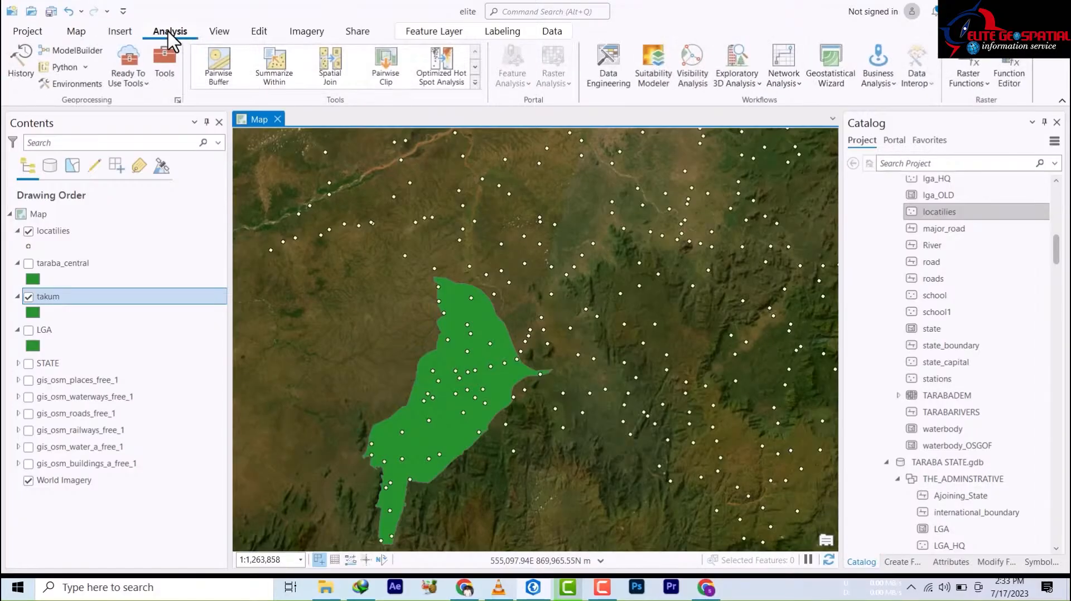
left_click(164, 64)
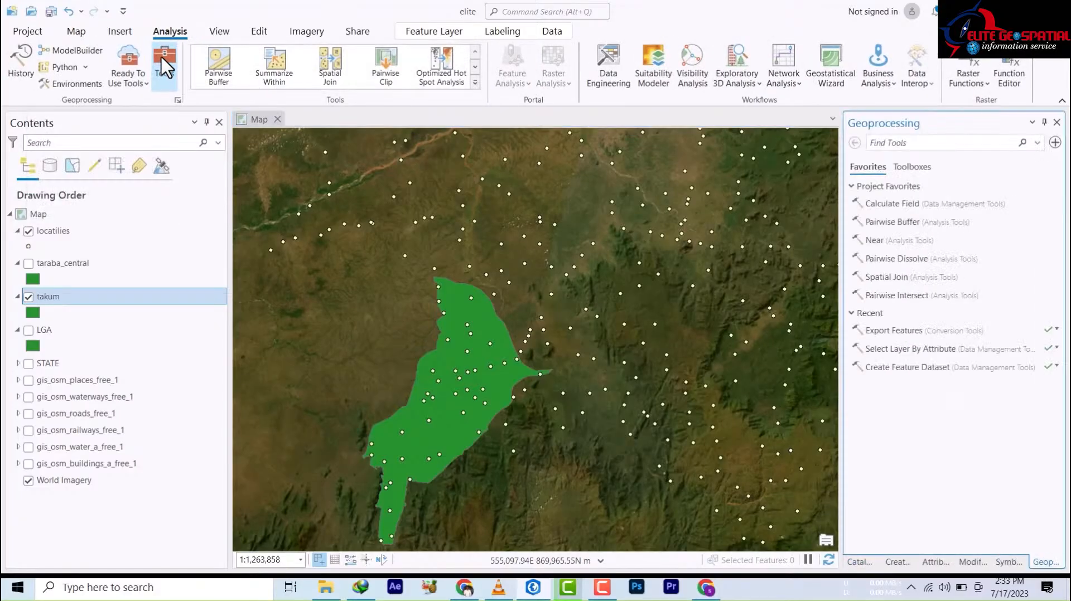
left_click(900, 144)
type("cli")
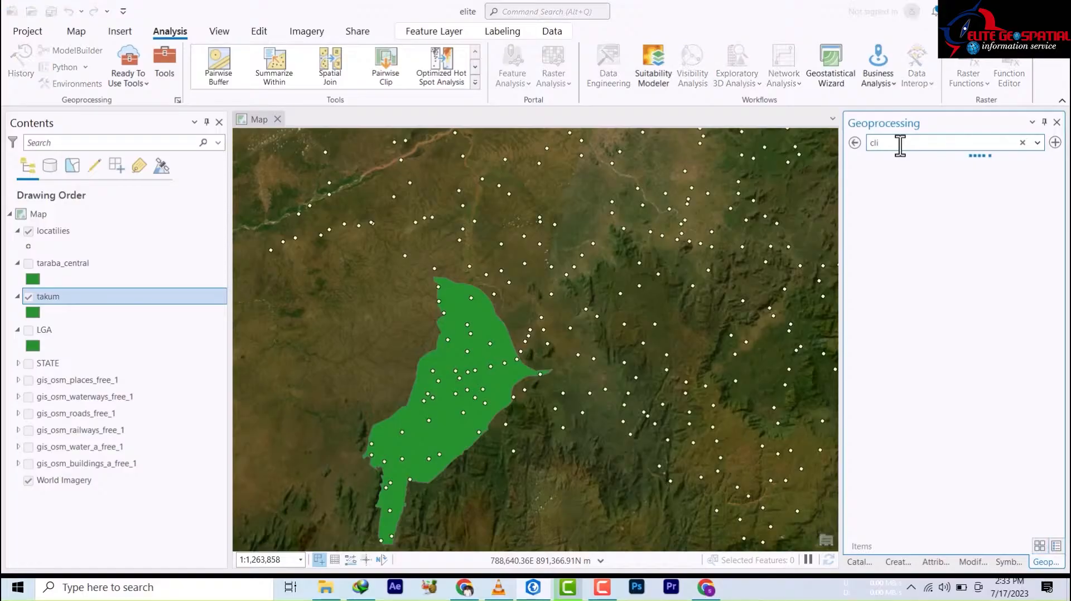
type("p")
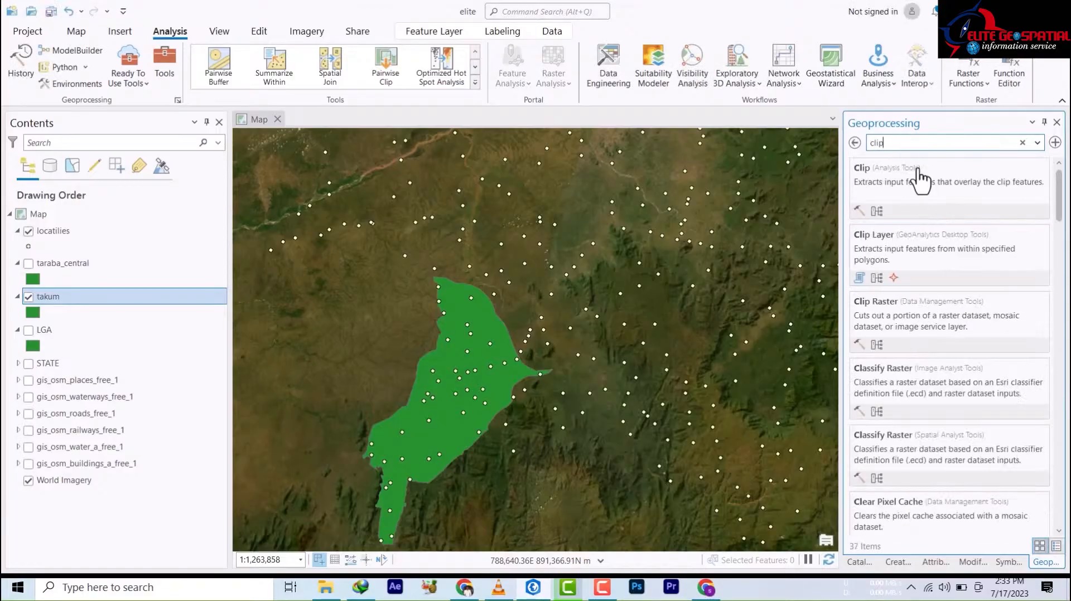
left_click(876, 204)
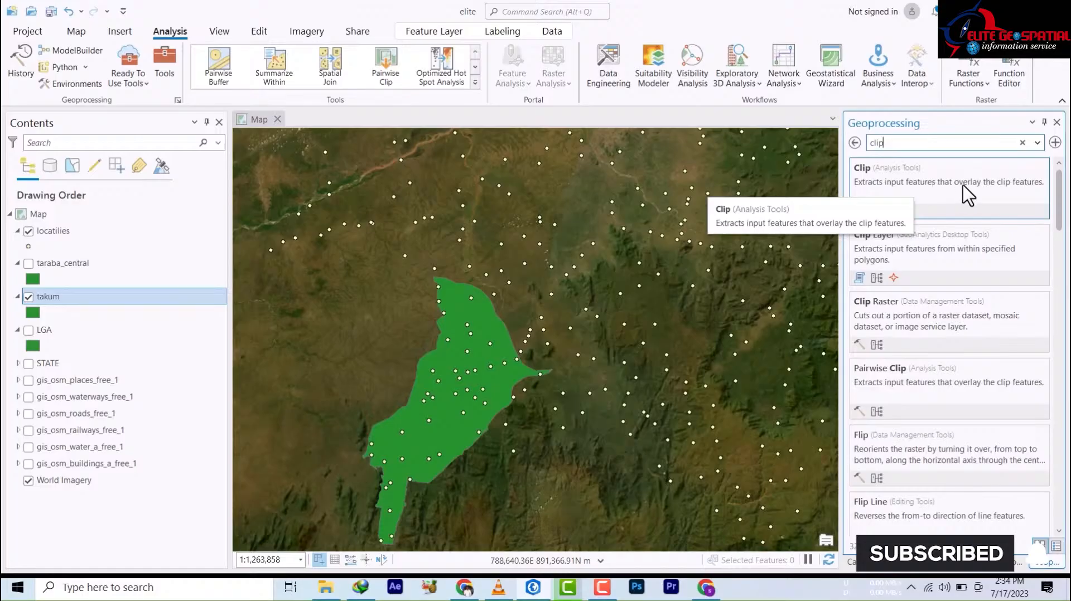
left_click(867, 180)
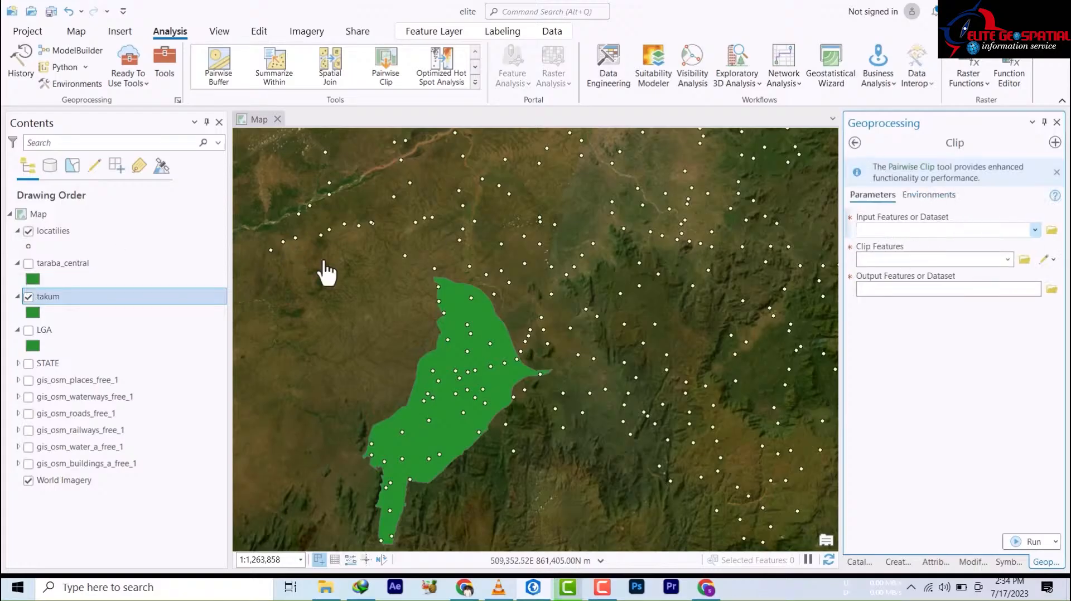
Set locatilies as the Clip tool's input features and takum as its clip features
left_click(1004, 230)
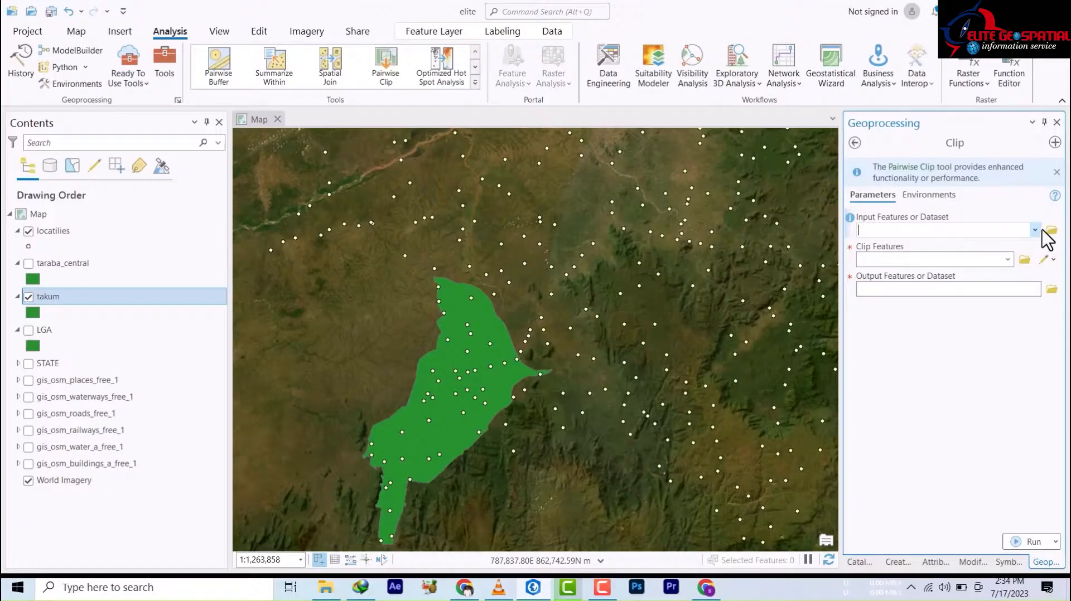
left_click(1035, 231)
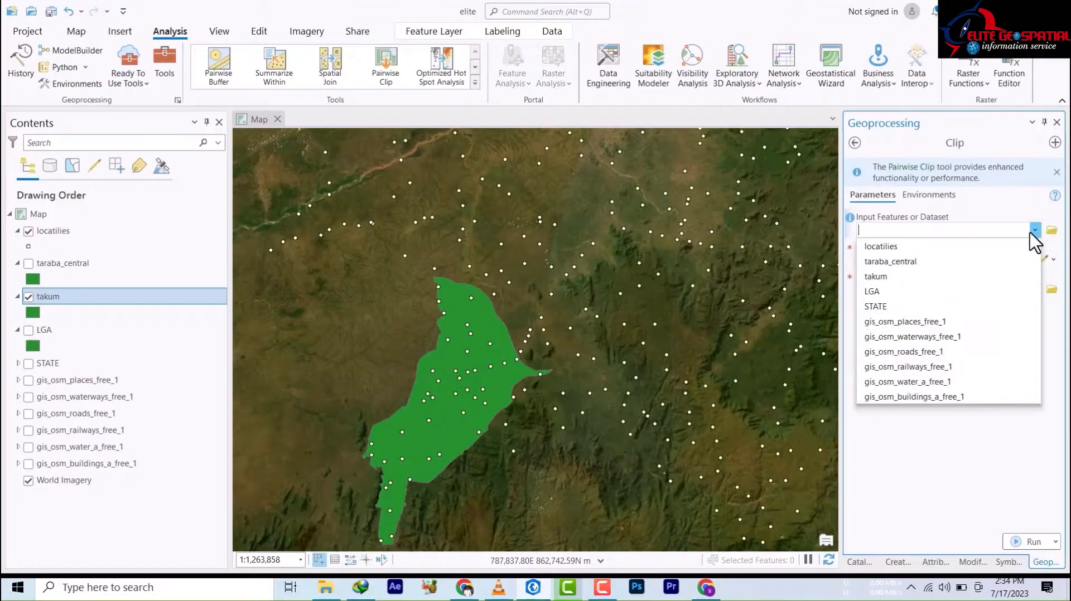
left_click(891, 247)
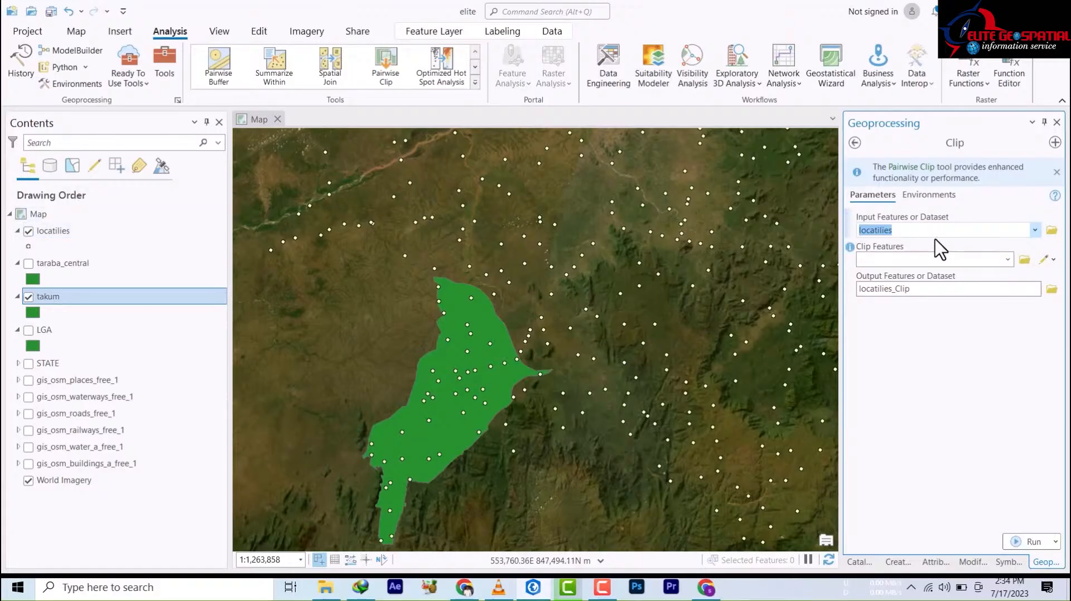
left_click(1008, 259)
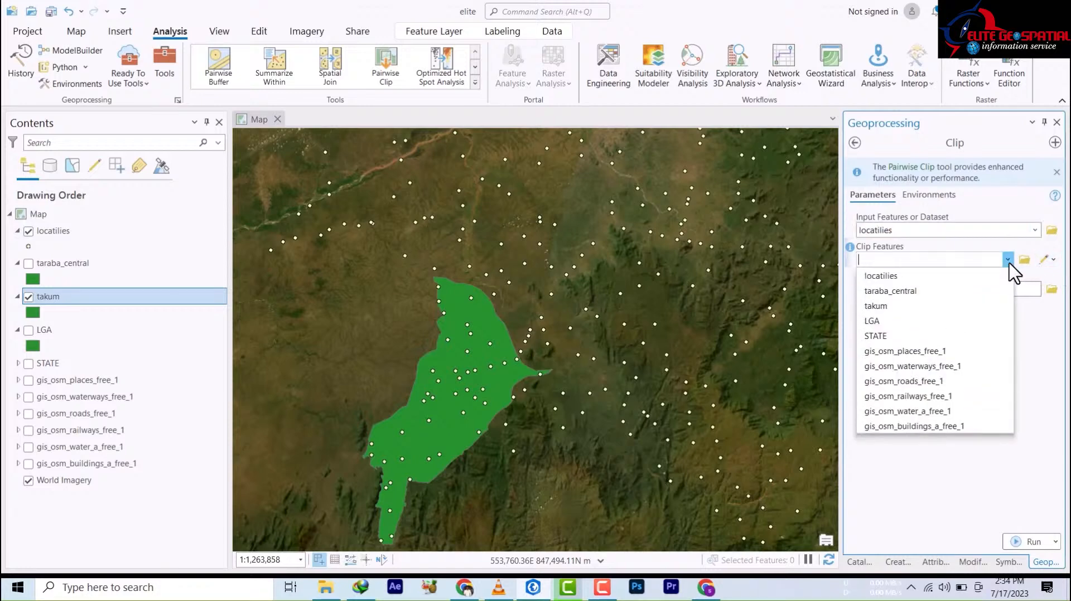
left_click(879, 306)
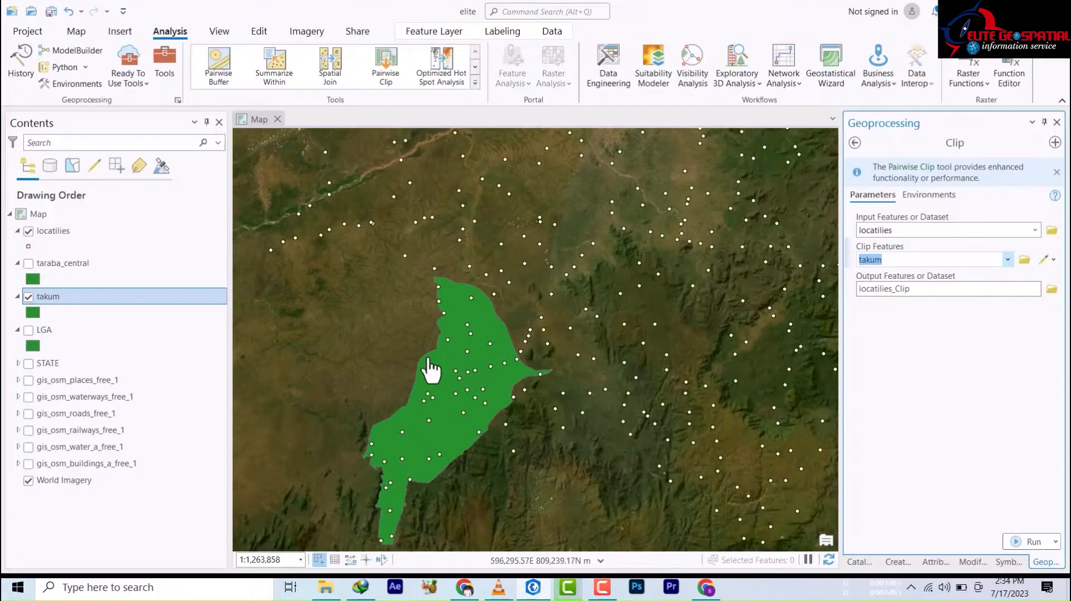
Save the clip output in New Folder as a feature class named takum_localities and run the Clip tool
left_click(1052, 290)
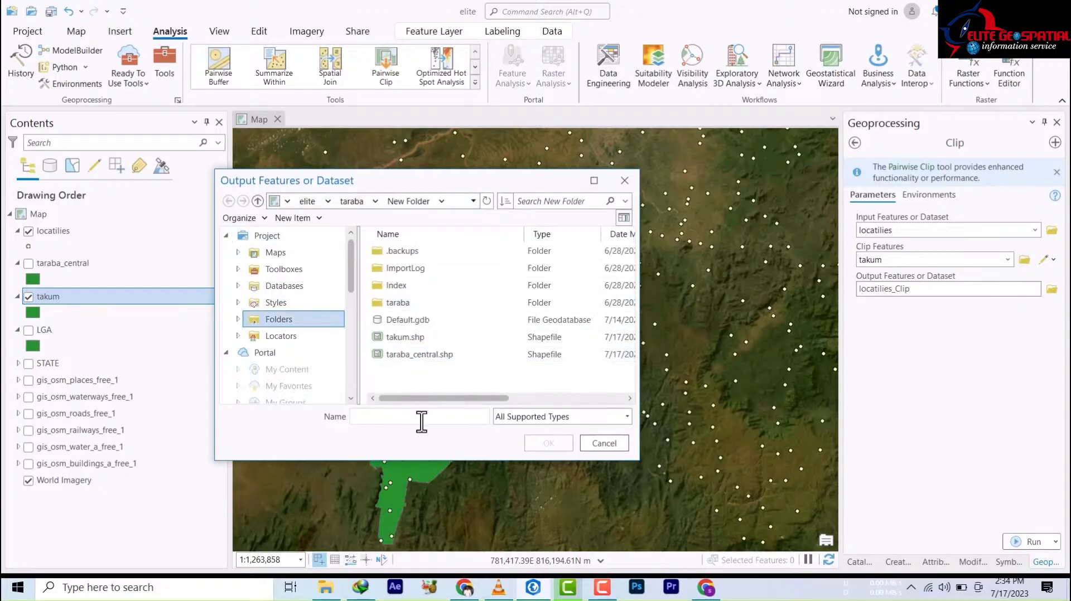
left_click(537, 418)
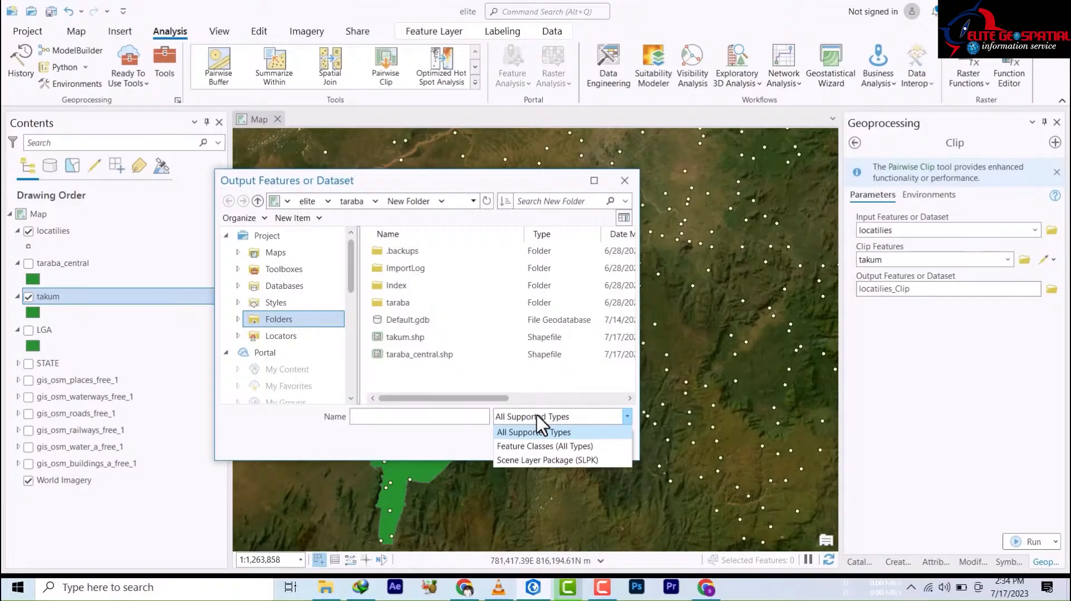
left_click(534, 448)
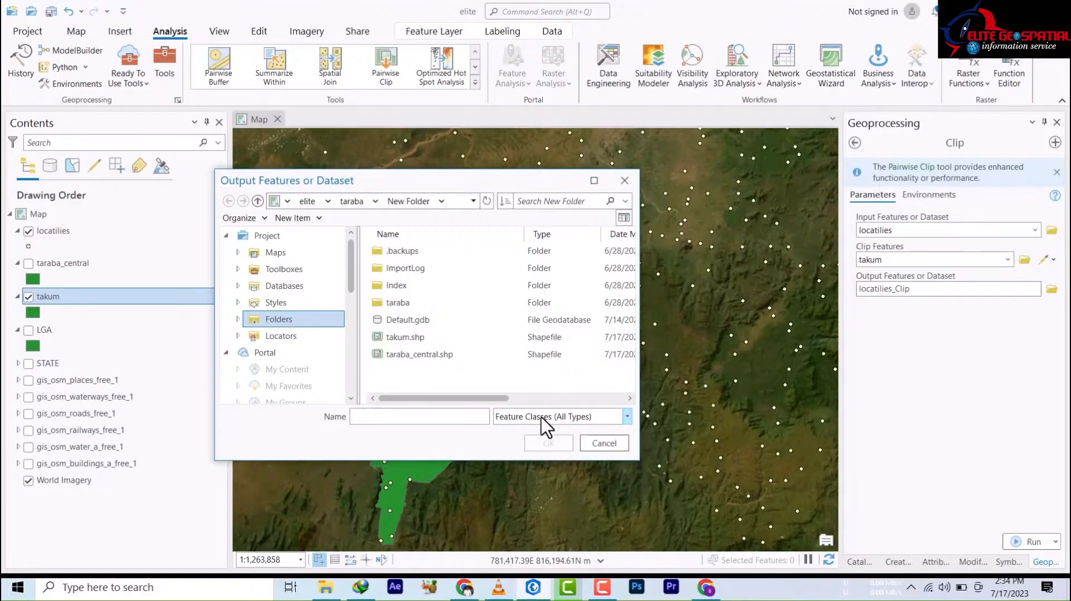
left_click(379, 417)
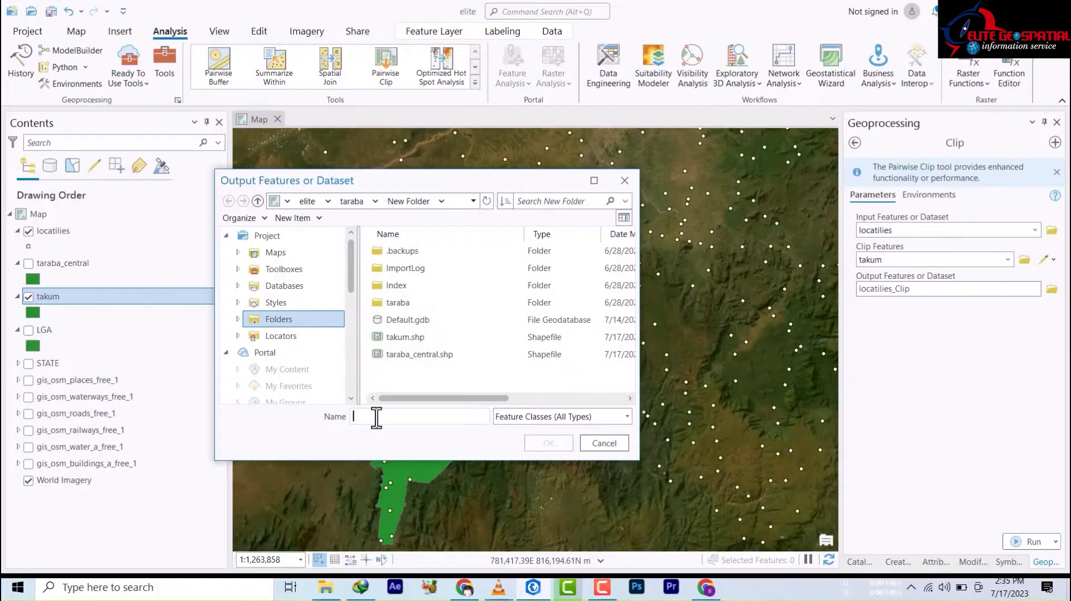
type("taku")
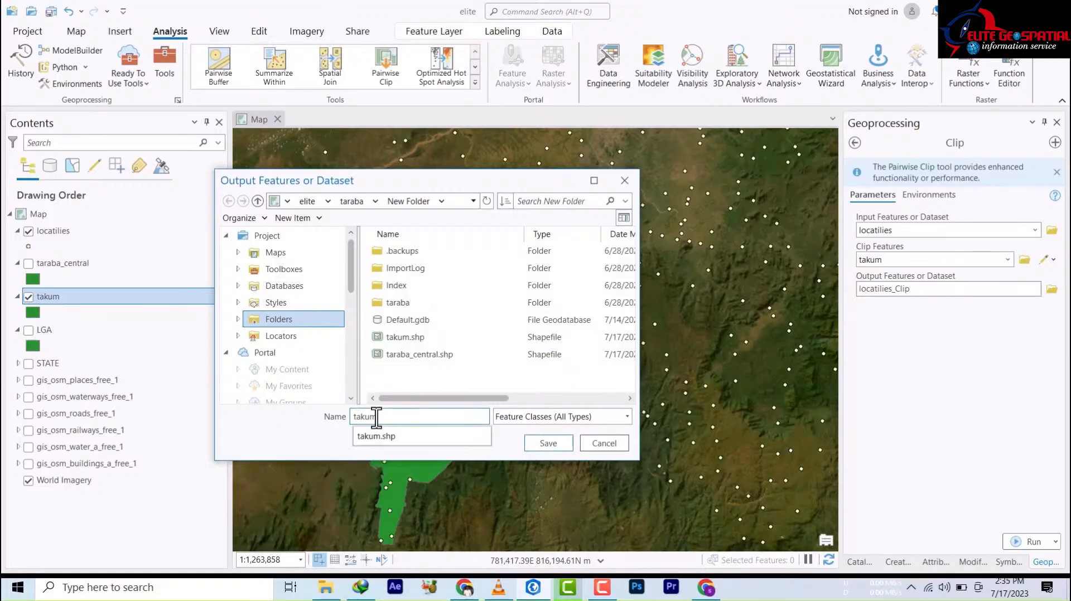
type("m ")
type("locali")
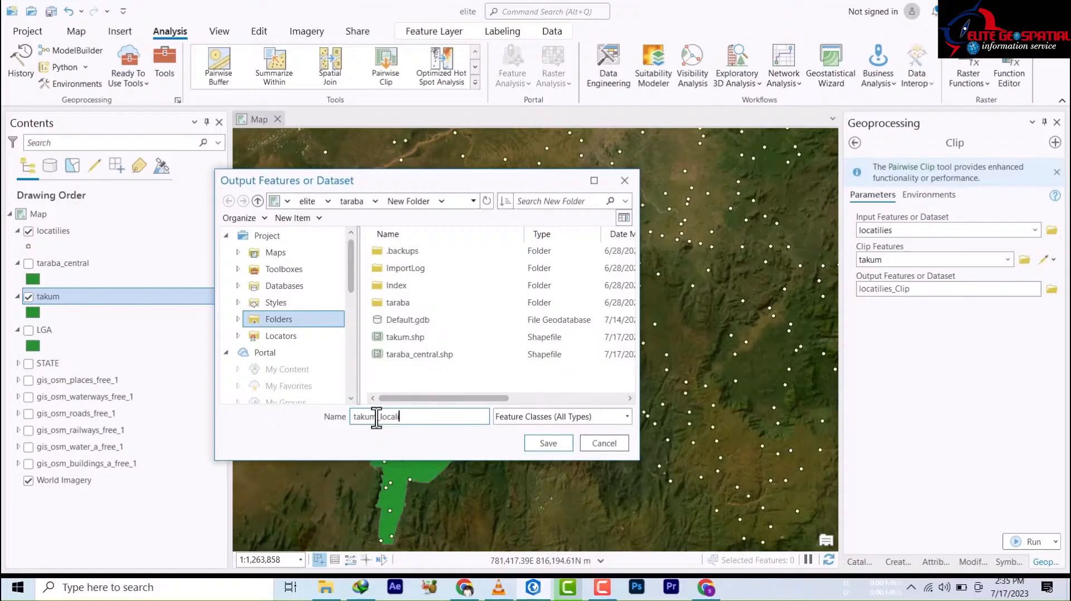
type("ties")
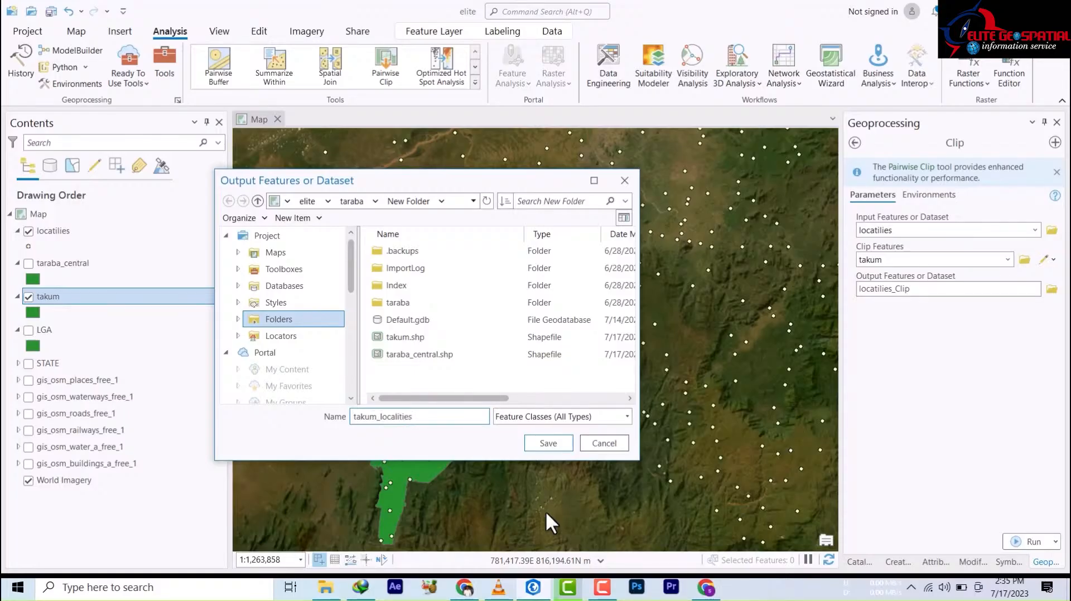
left_click(546, 442)
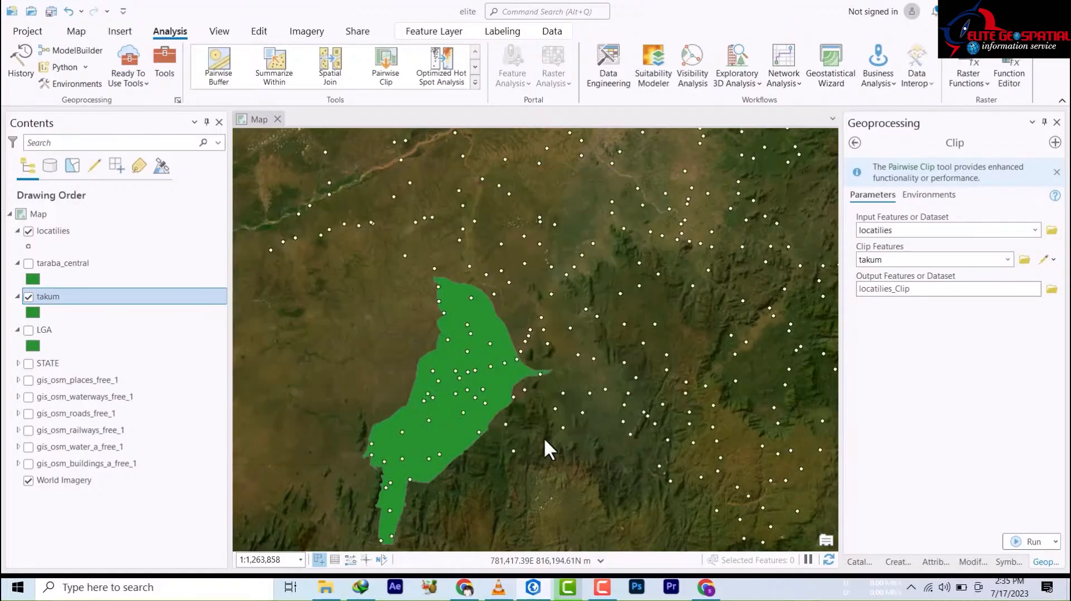
left_click(1034, 542)
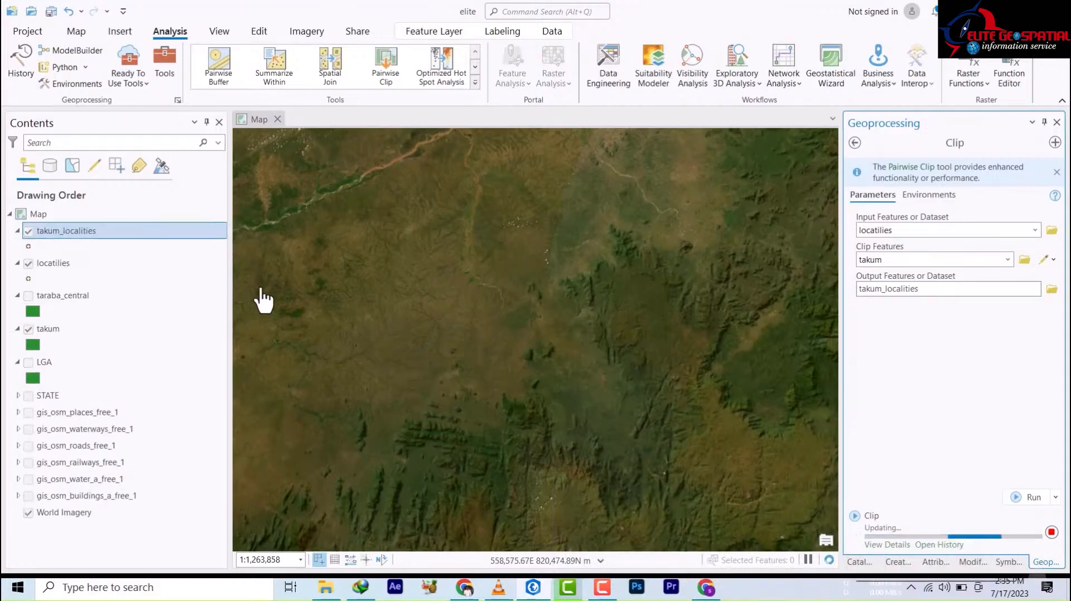
Hide the original locatilies layer and inspect the clipped points within the takum polygon
left_click(28, 264)
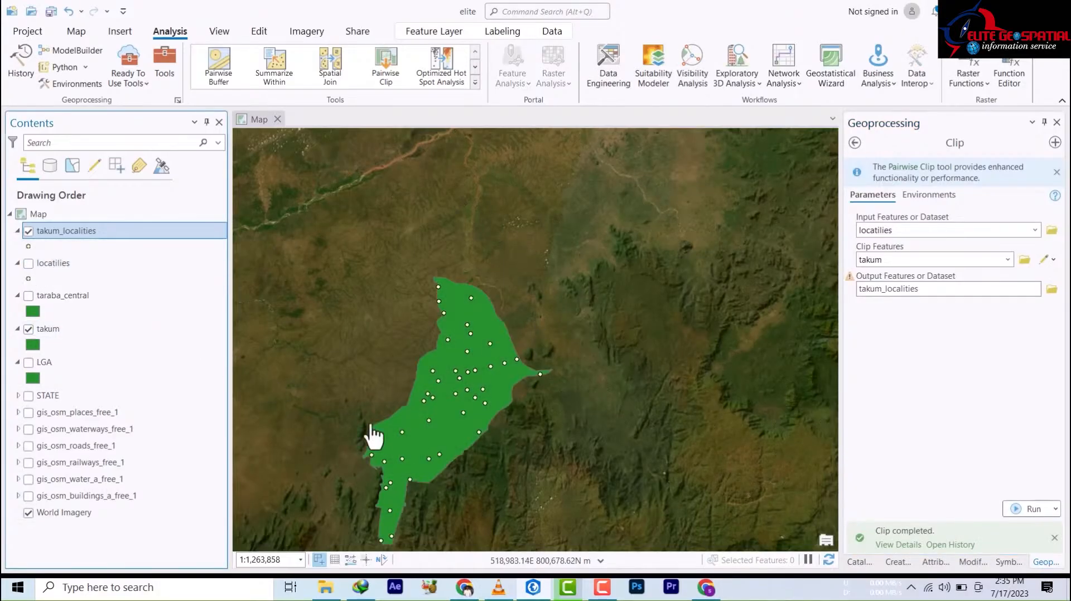
scroll(420, 434, "down", 3)
scroll(423, 430, "up", 10)
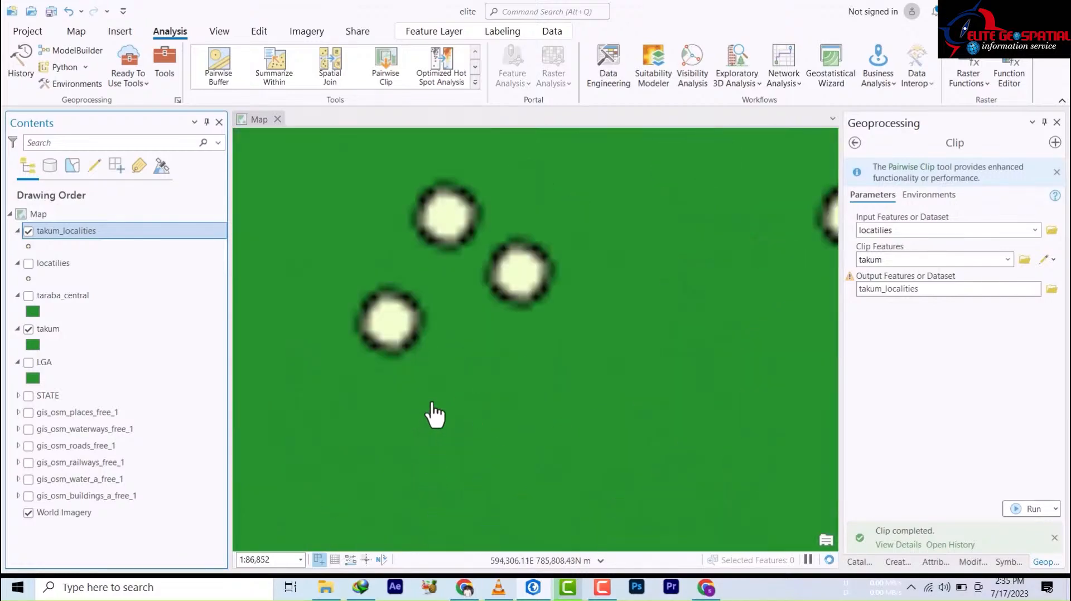
Examine the distribution of the clipped takum_localities points across the whole takum polygon and its northern edge
scroll(438, 411, "down", 4)
scroll(483, 342, "down", 3)
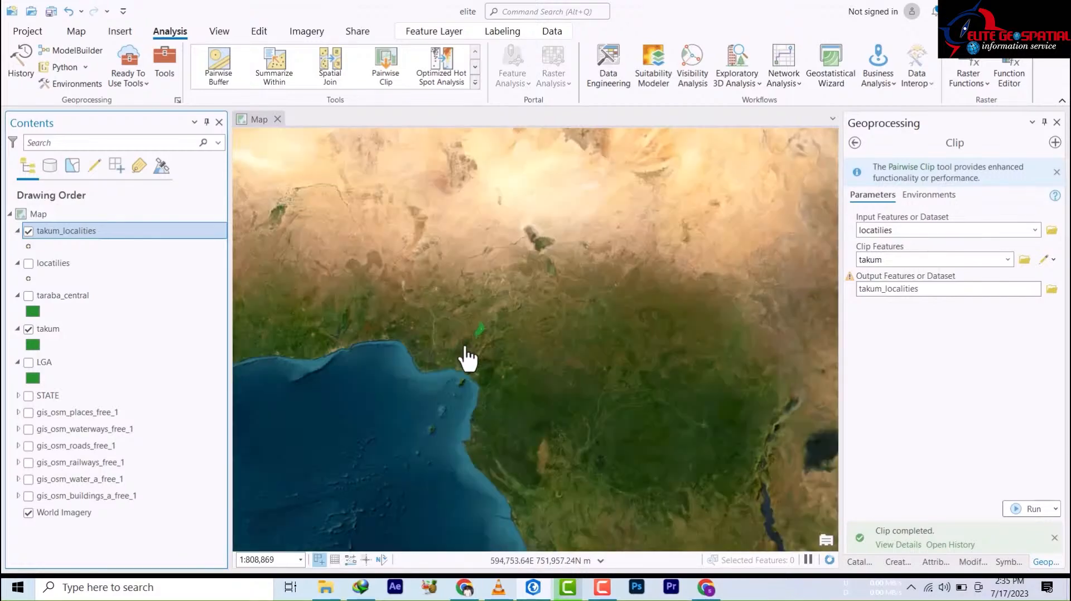
scroll(475, 343, "up", 4)
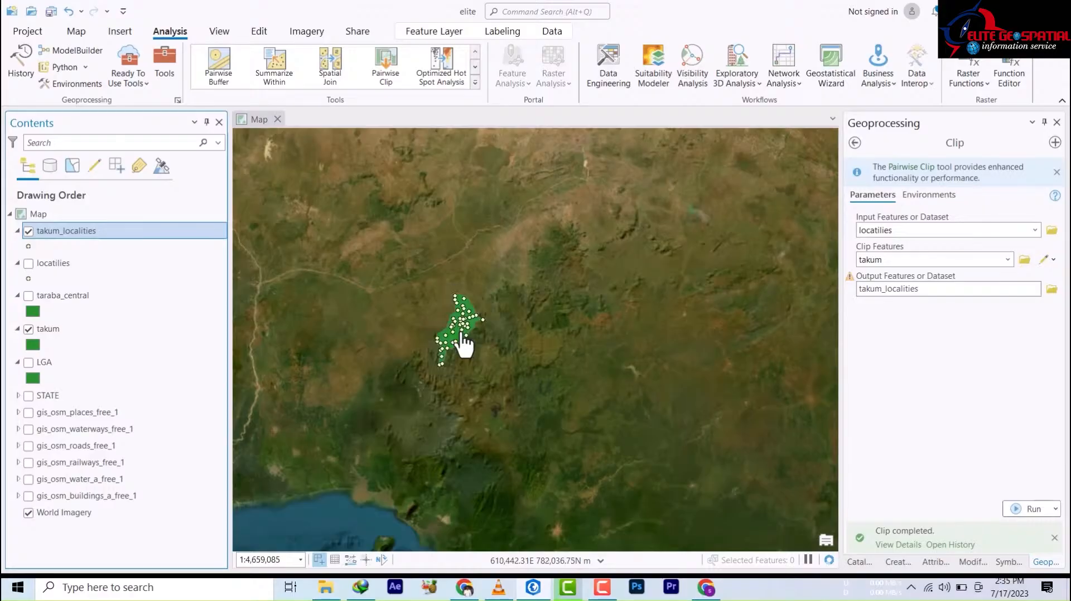
scroll(463, 344, "up", 3)
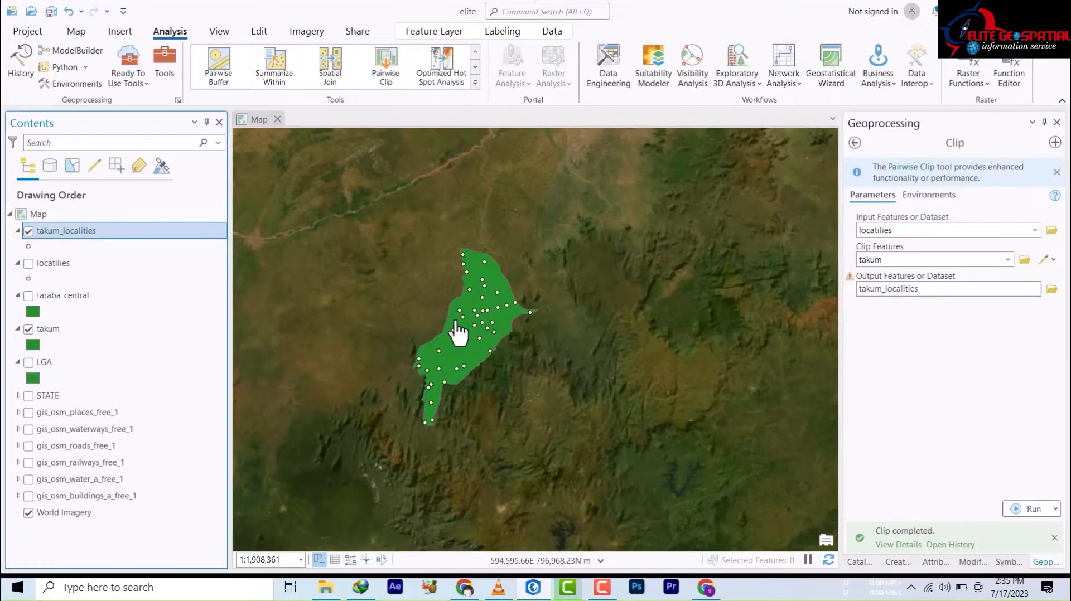
scroll(481, 279, "up", 4)
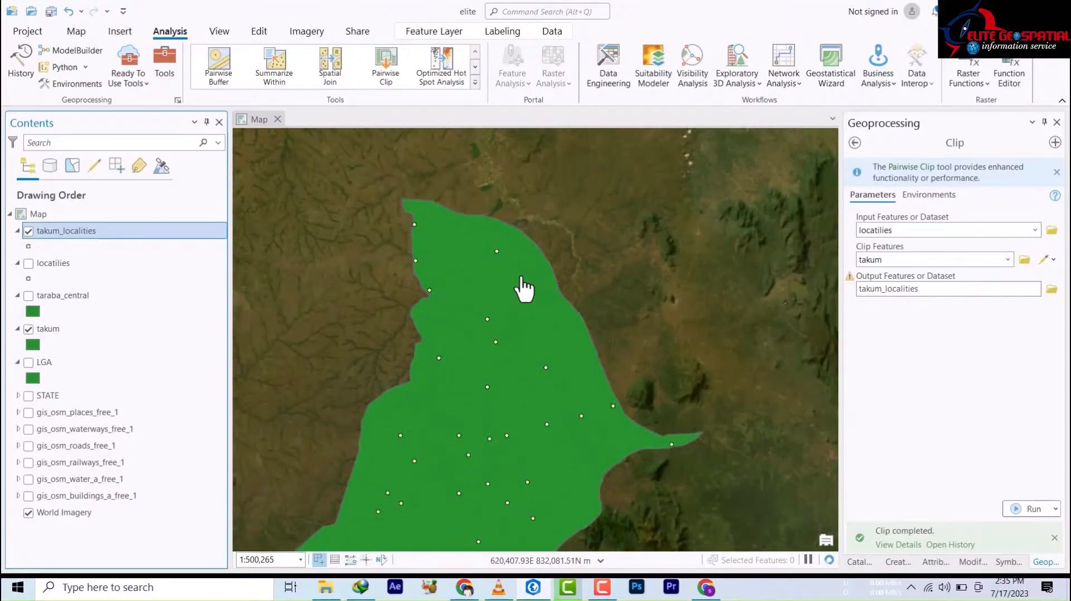
scroll(521, 289, "down", 1)
scroll(525, 287, "down", 1)
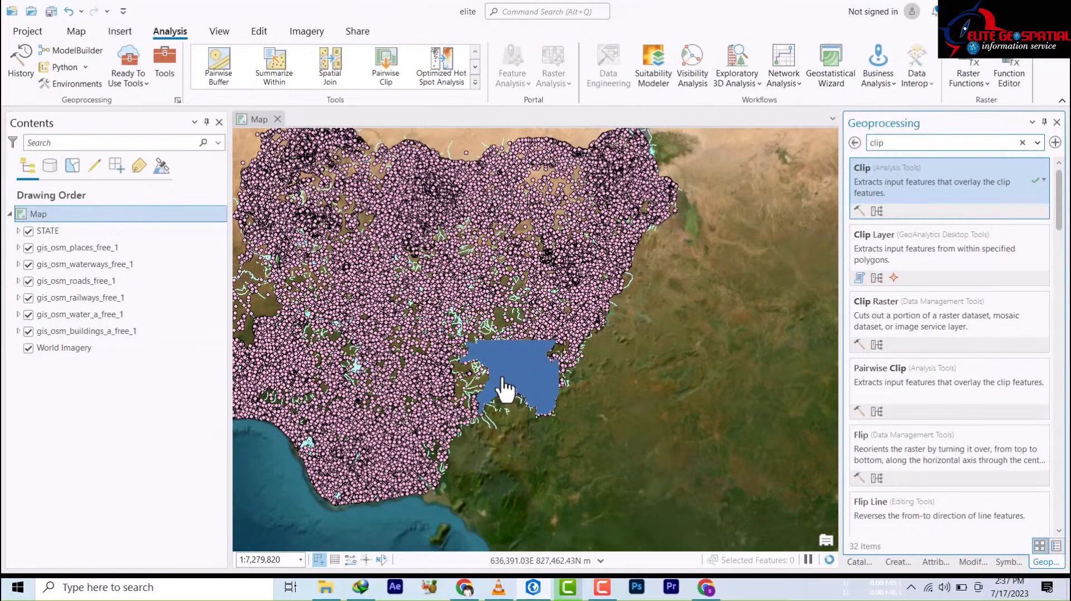
Toggle the STATE layer off and back on to compare its polygon with the nationwide OSM layers
scroll(505, 388, "up", 2)
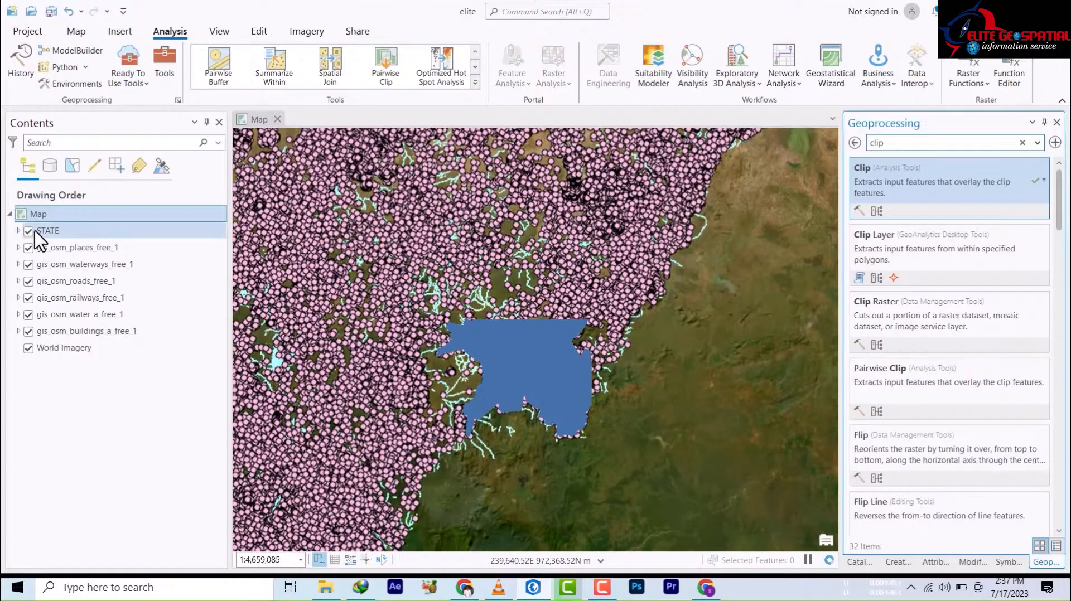
left_click(28, 231)
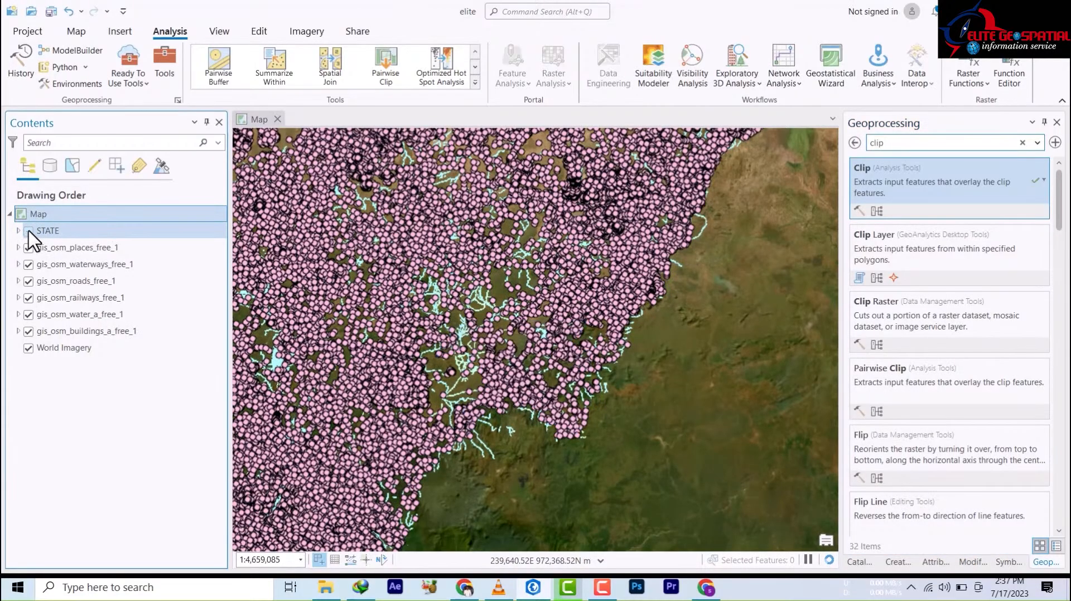
left_click(28, 231)
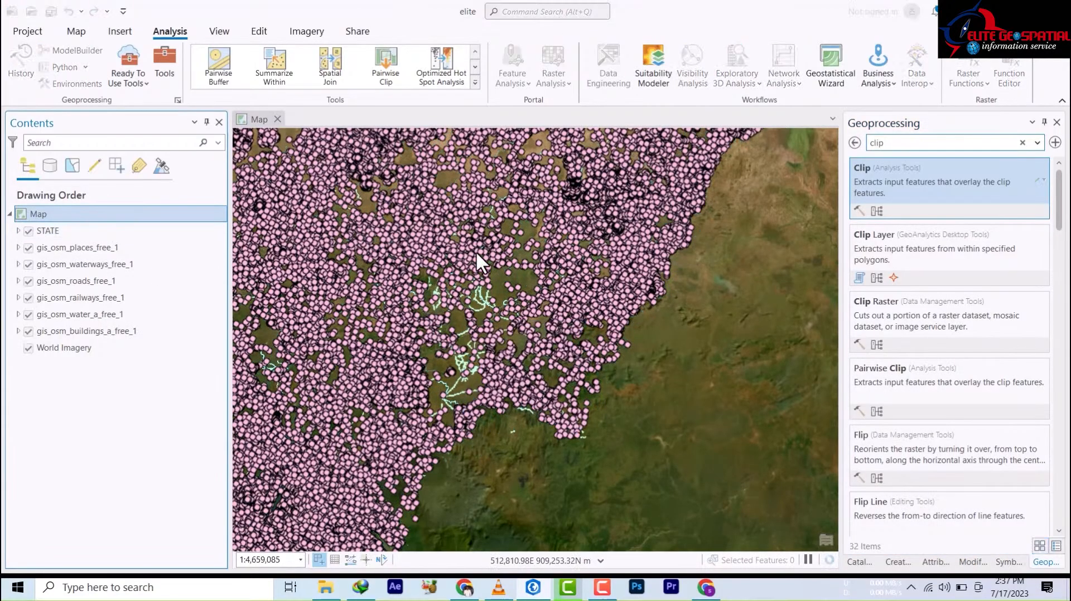
scroll(531, 338, "down", 4)
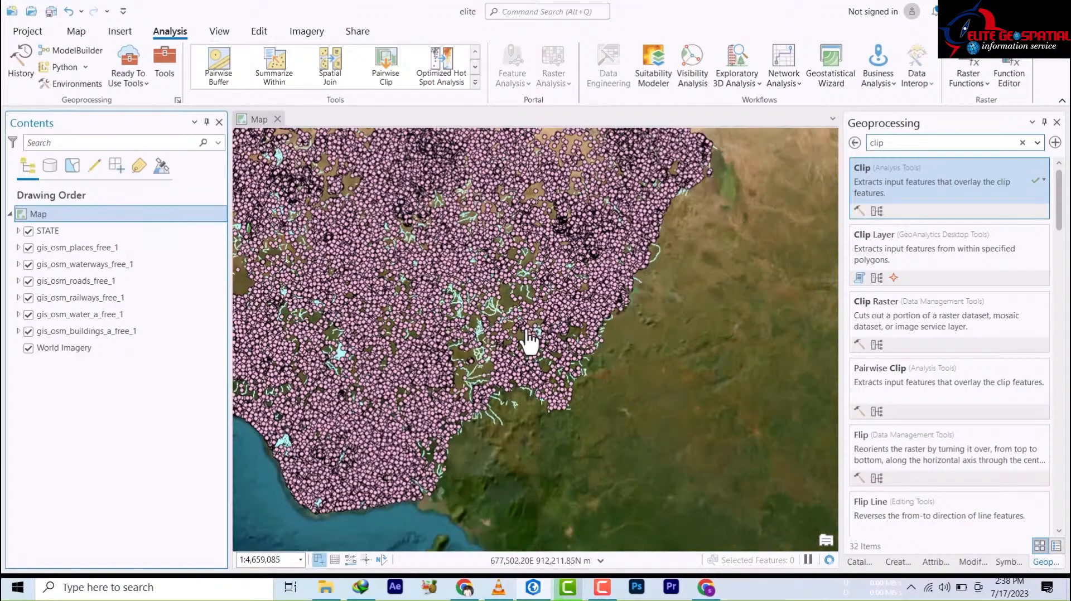
scroll(514, 316, "up", 3)
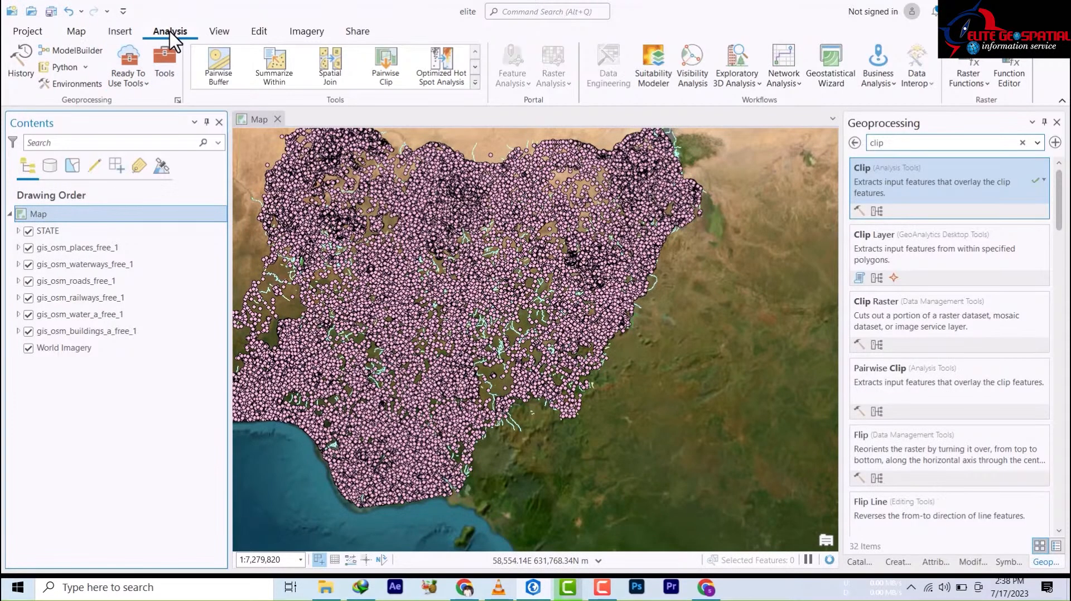
Search the geoprocessing tools for clip and open the Clip analysis tool in batch mode, with Input Features or Dataset as the batch parameter
left_click(162, 63)
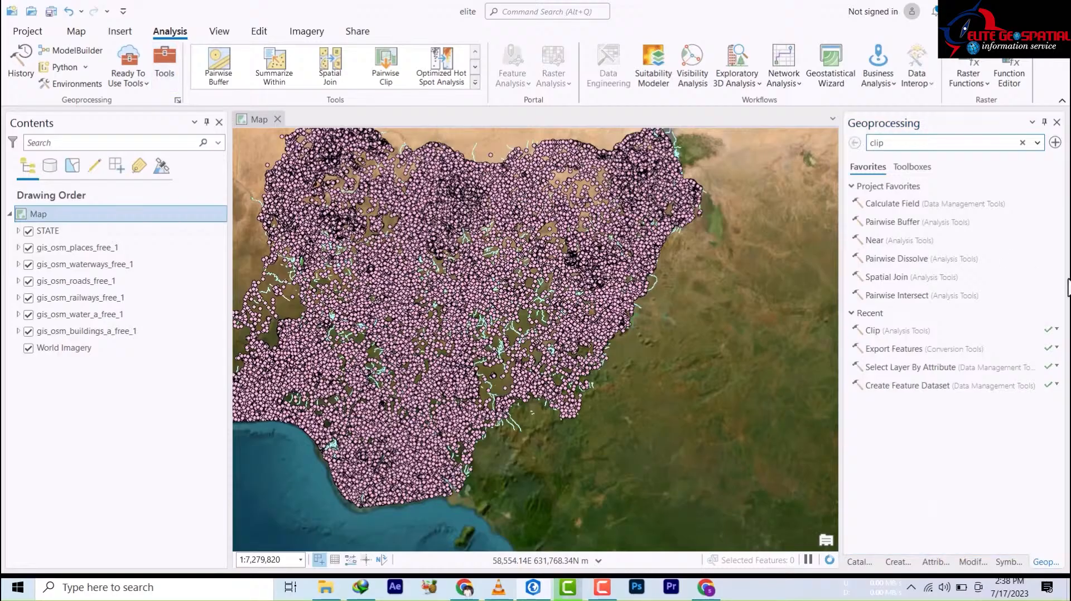
left_click(896, 144)
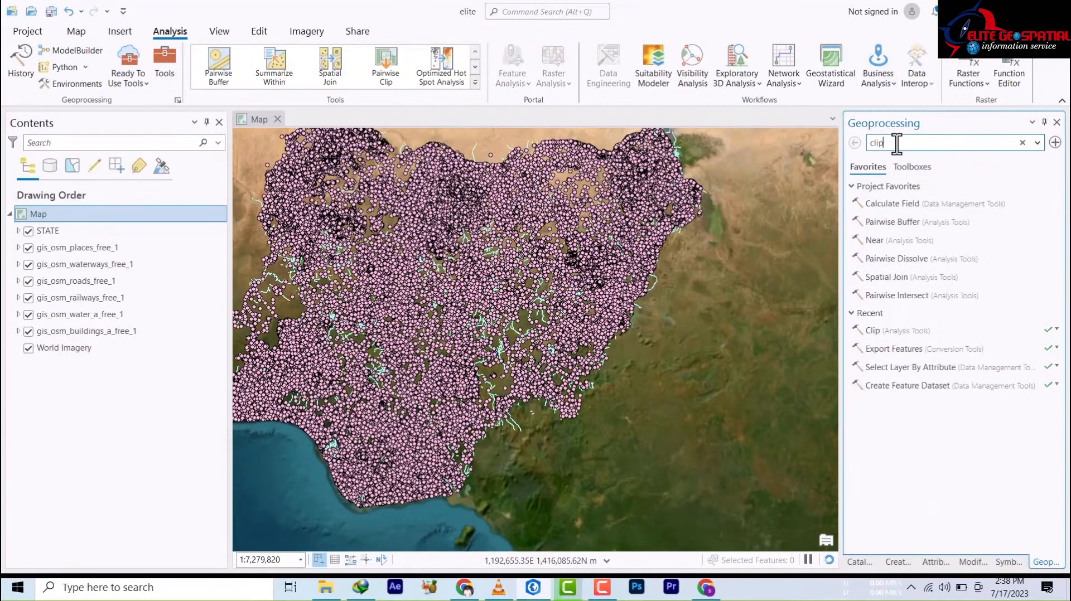
key("Return")
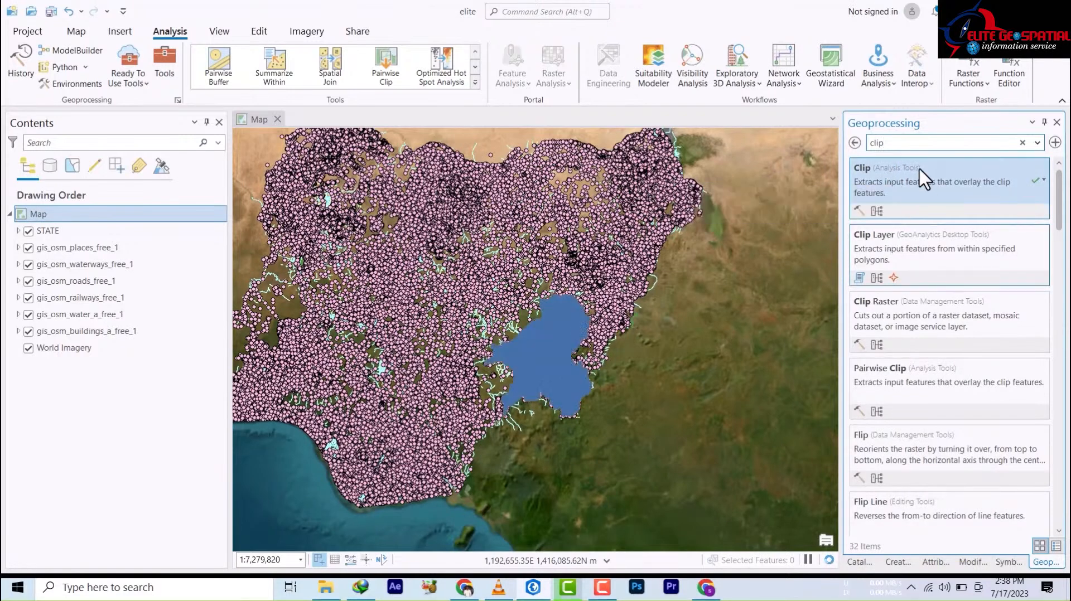
right_click(873, 188)
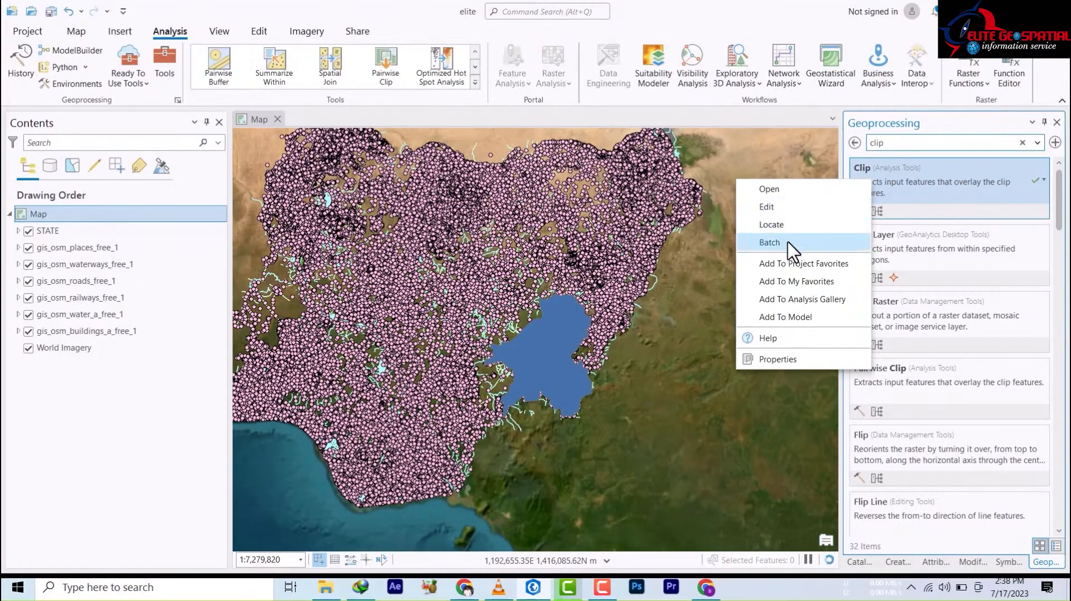
left_click(770, 242)
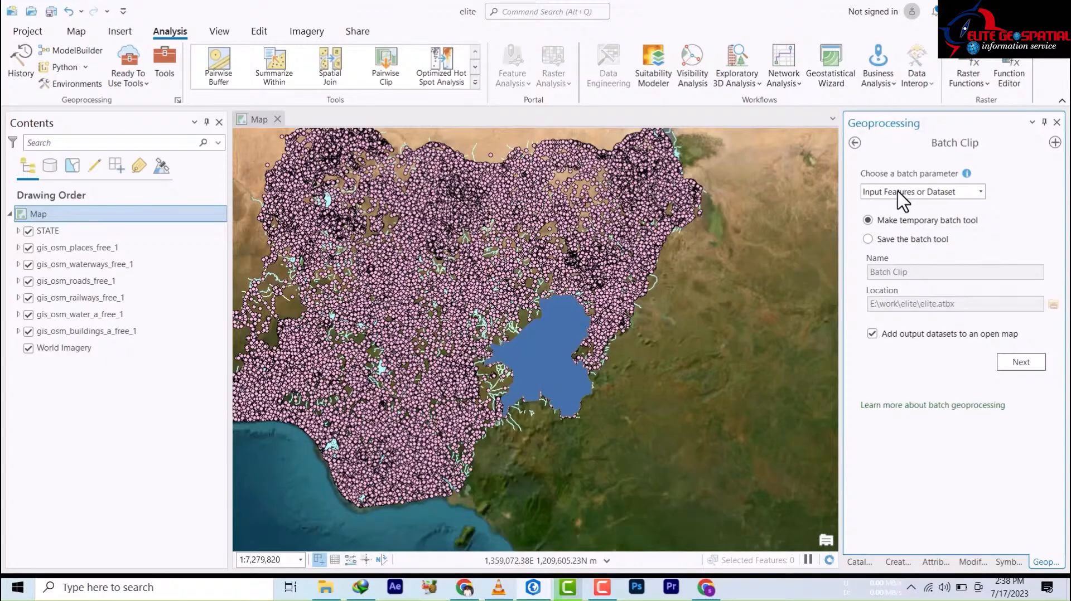
left_click(930, 196)
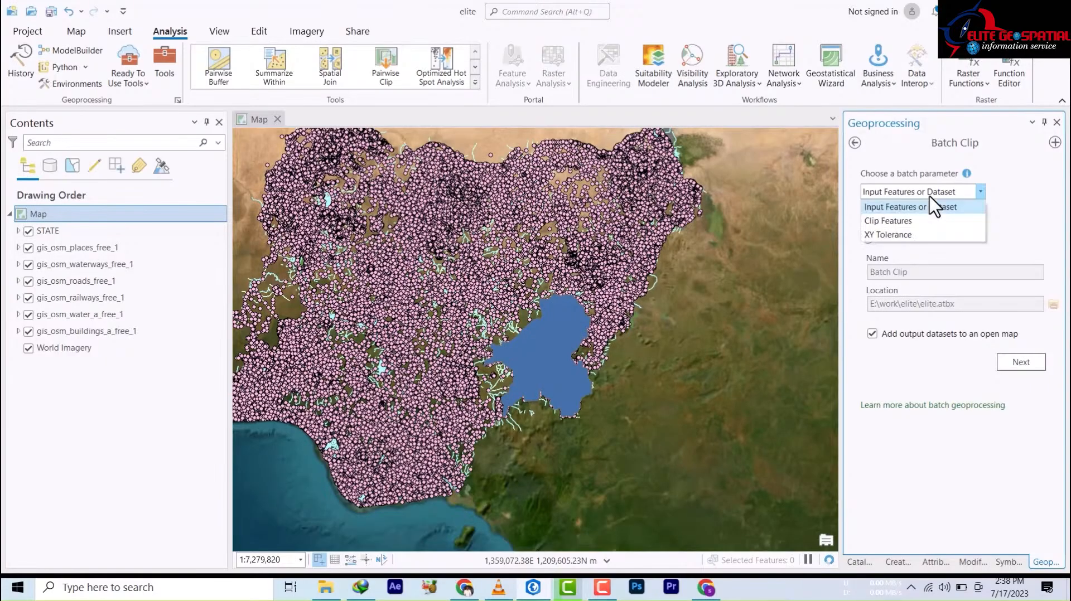
left_click(893, 207)
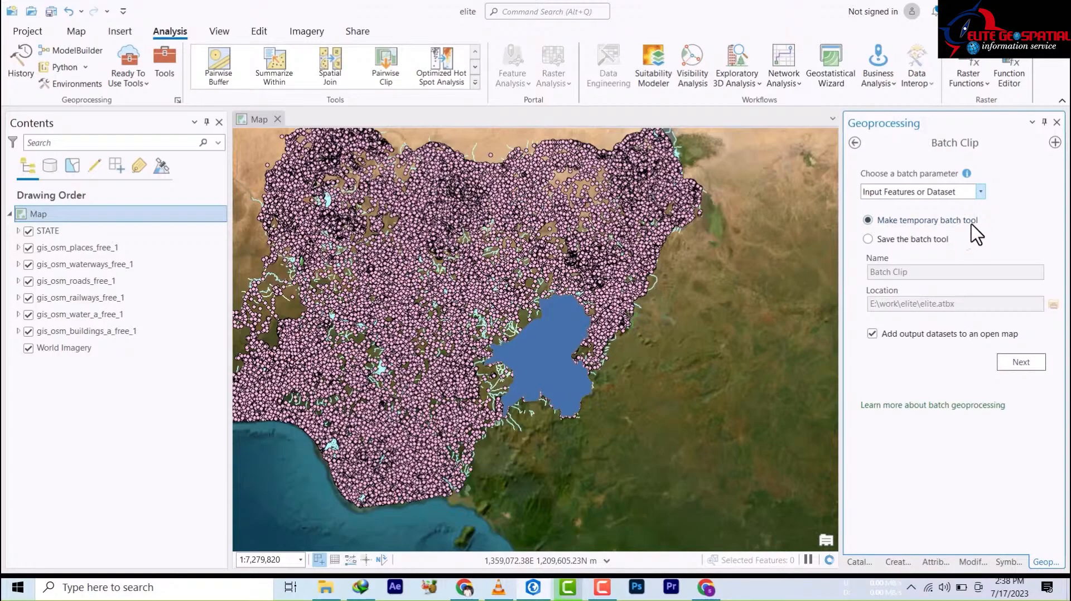
Choose to save the batch tool instead of making a temporary one, and name it elite
left_click(869, 239)
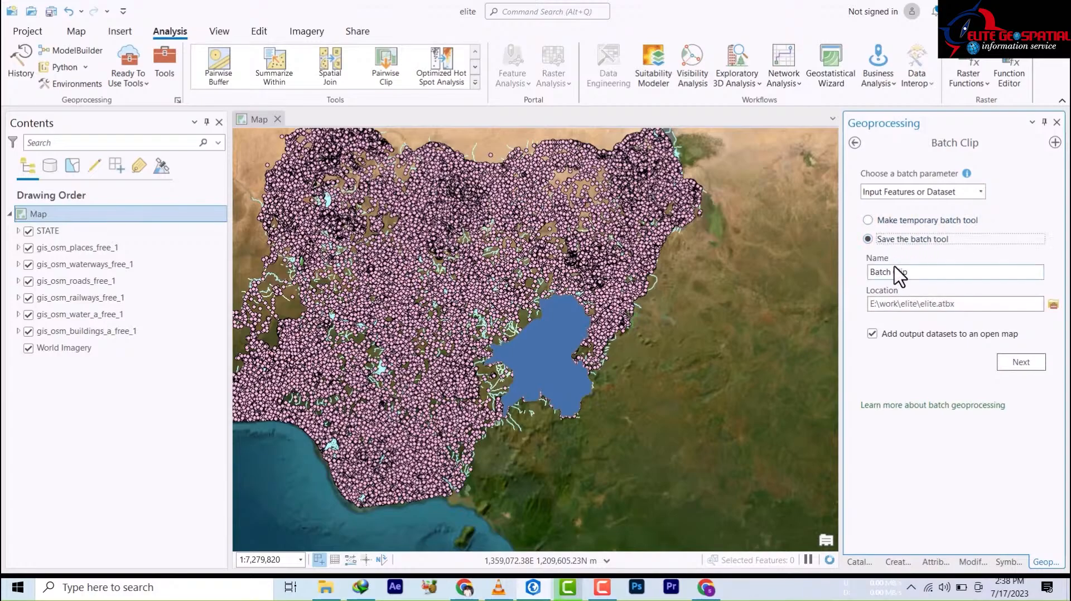
triple_click(915, 274)
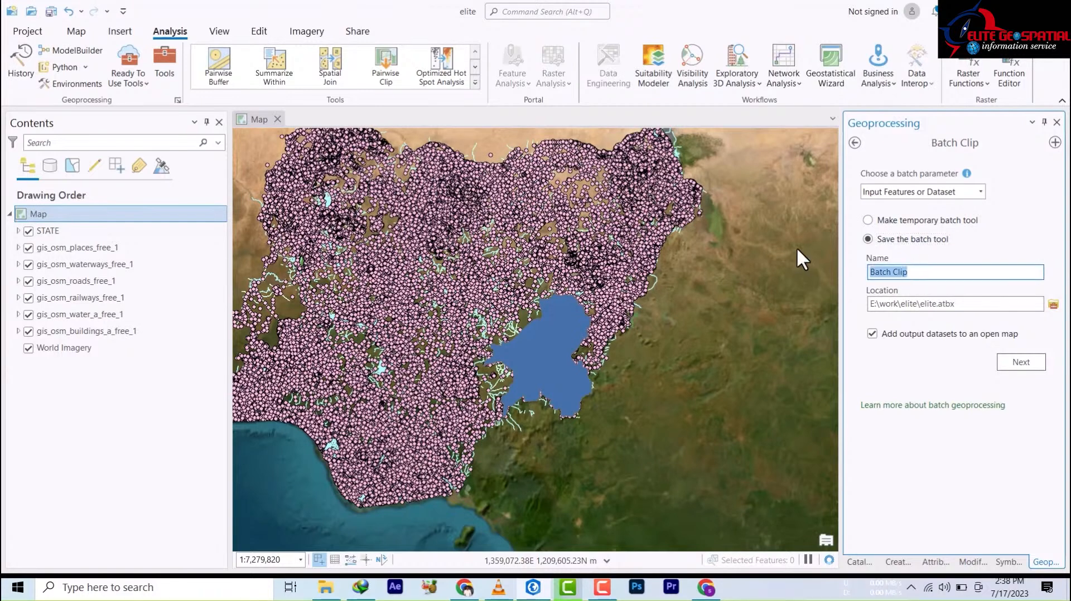
type("gi")
key("BackSpace")
key("BackSpace")
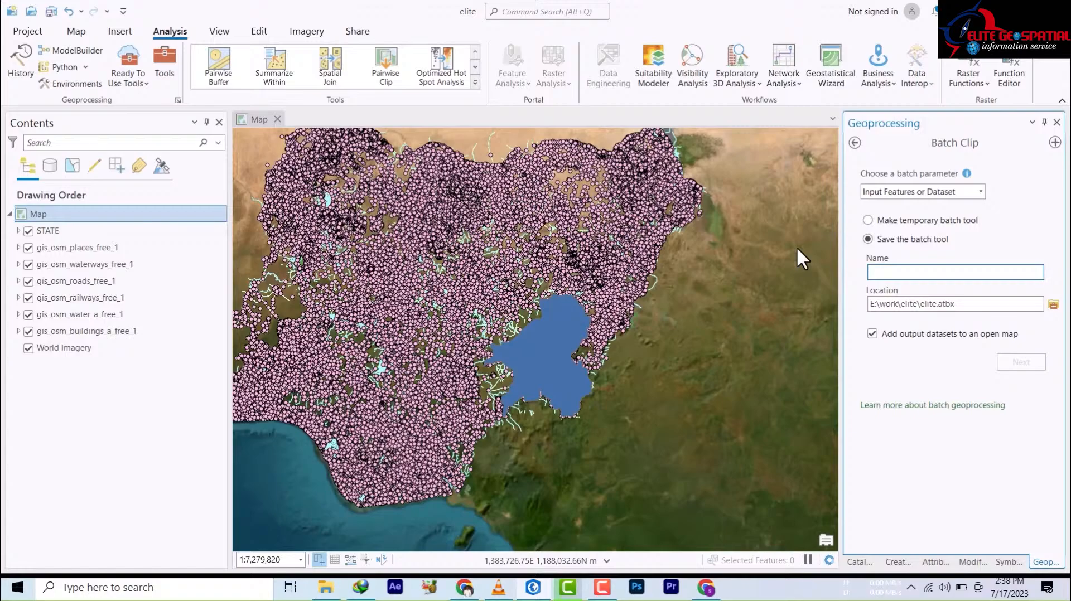
type("elite")
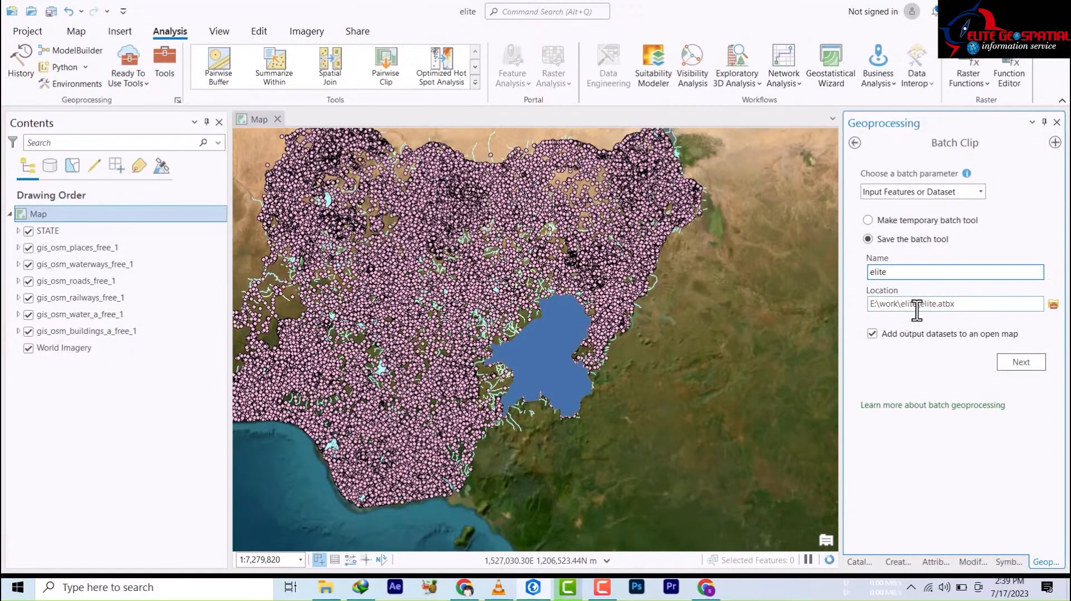
Check the elite.atbx toolbox in the project folder, keep it as the save location, and proceed to the batch tool's parameters
left_click(1055, 307)
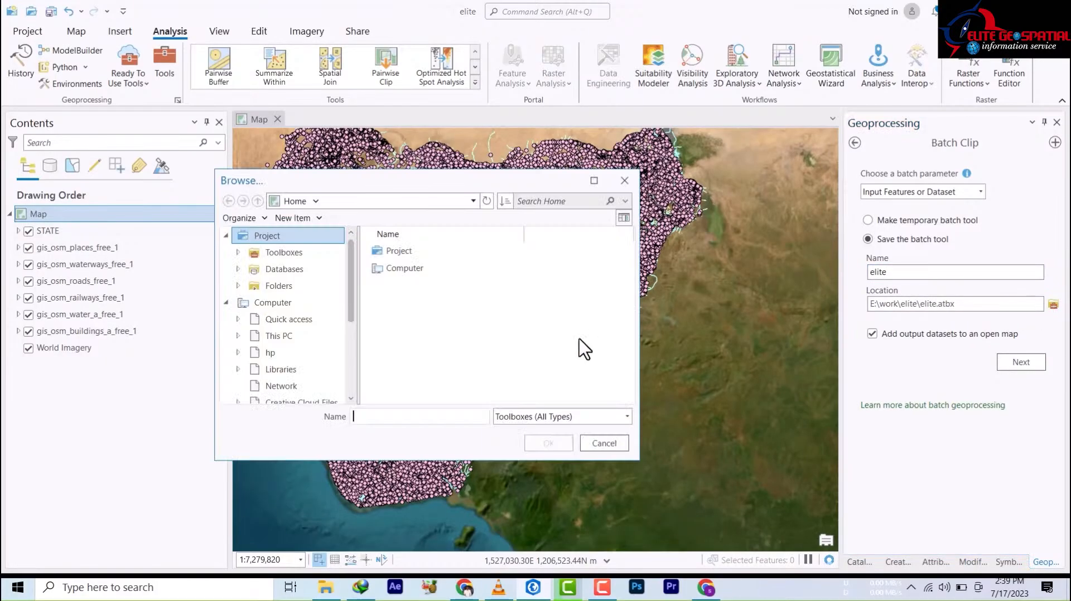
left_click(406, 355)
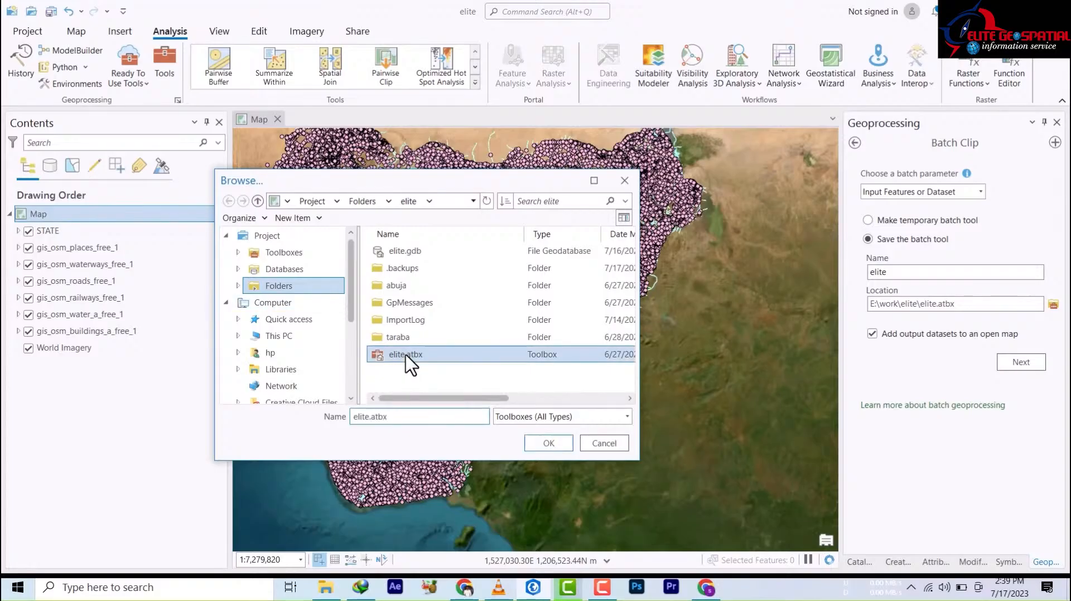
double_click(406, 356)
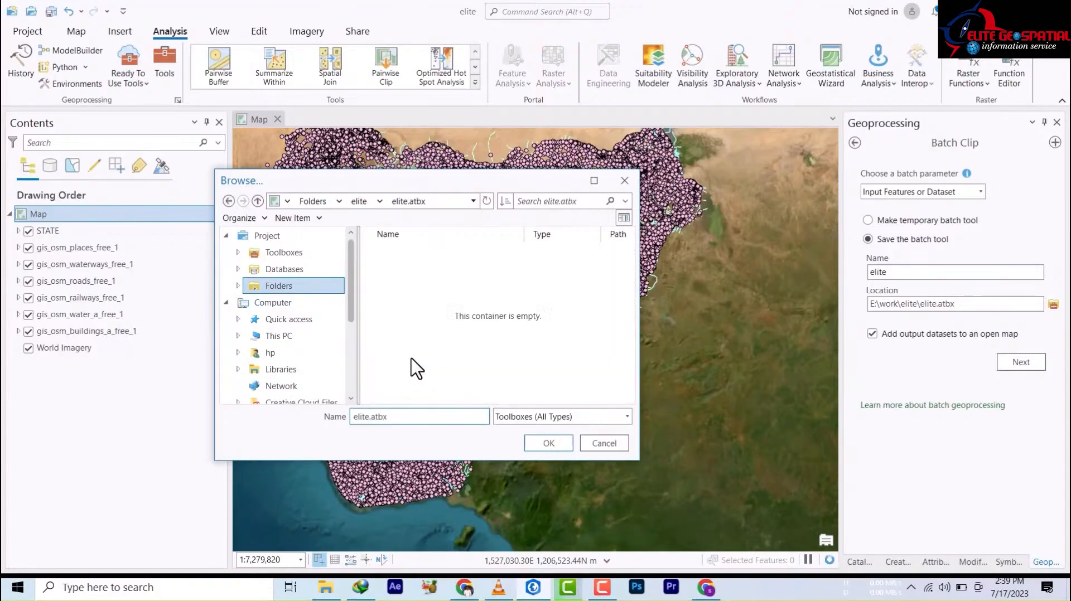
left_click(592, 447)
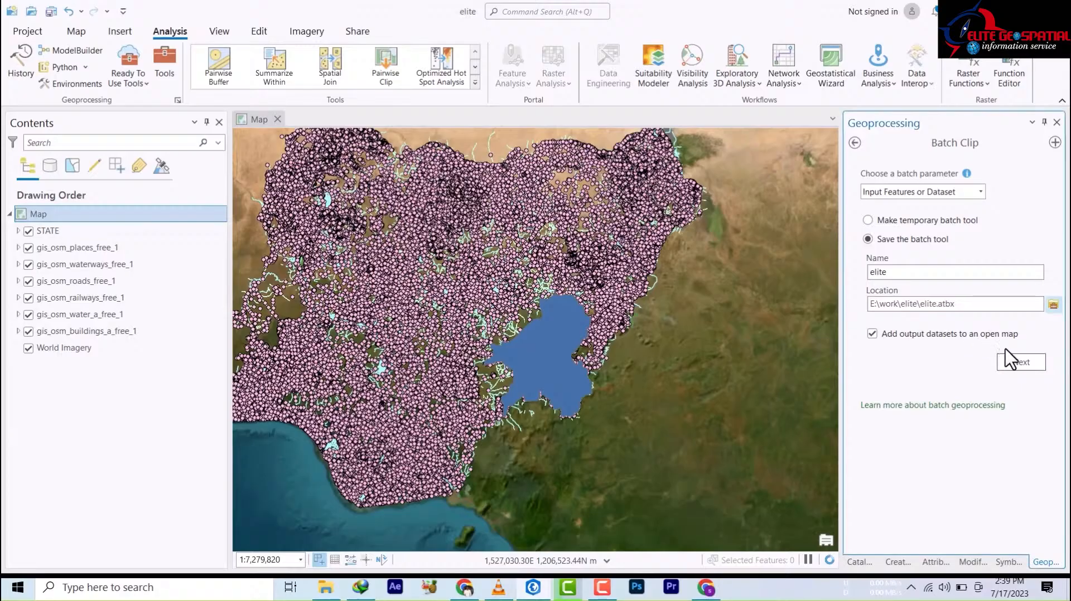
left_click(1014, 361)
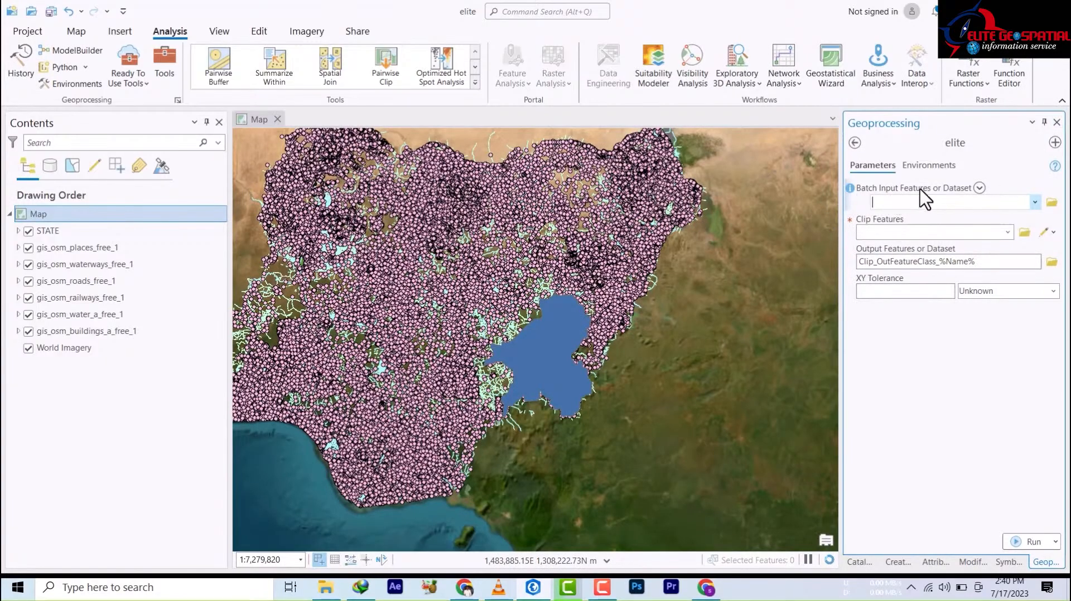
Add gis_osm_places_free_1 and gis_osm_waterways_free_1 as the first two batch input features
left_click(1035, 202)
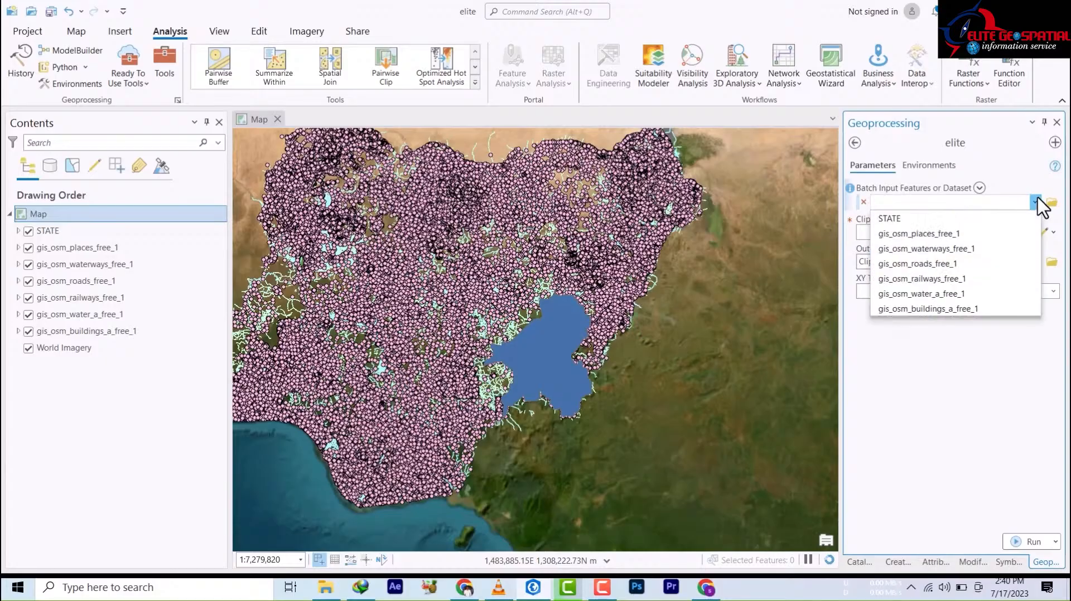
left_click(919, 233)
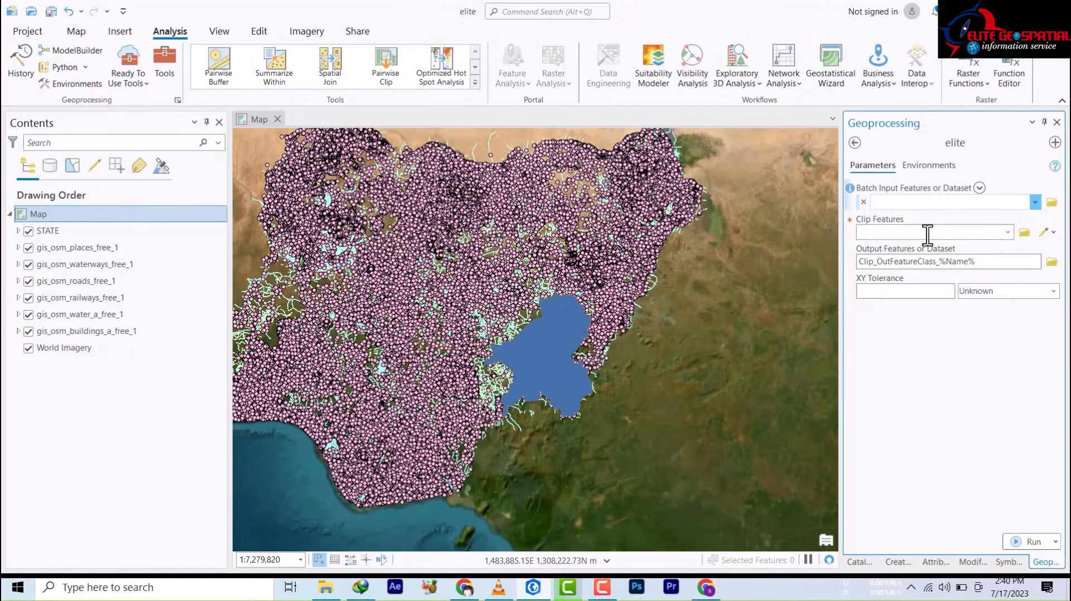
left_click(1036, 202)
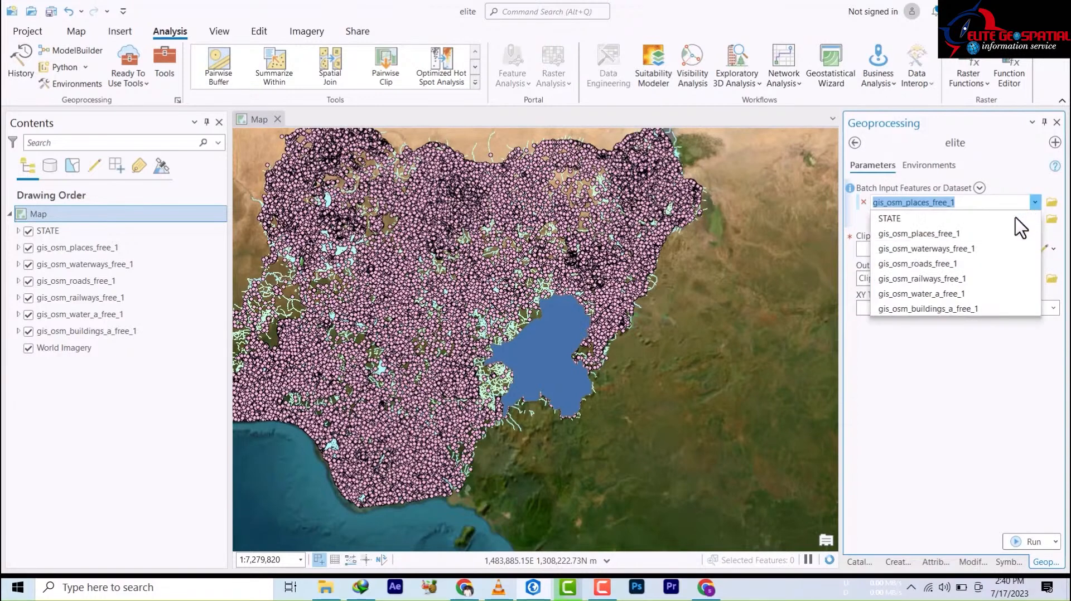
left_click(951, 251)
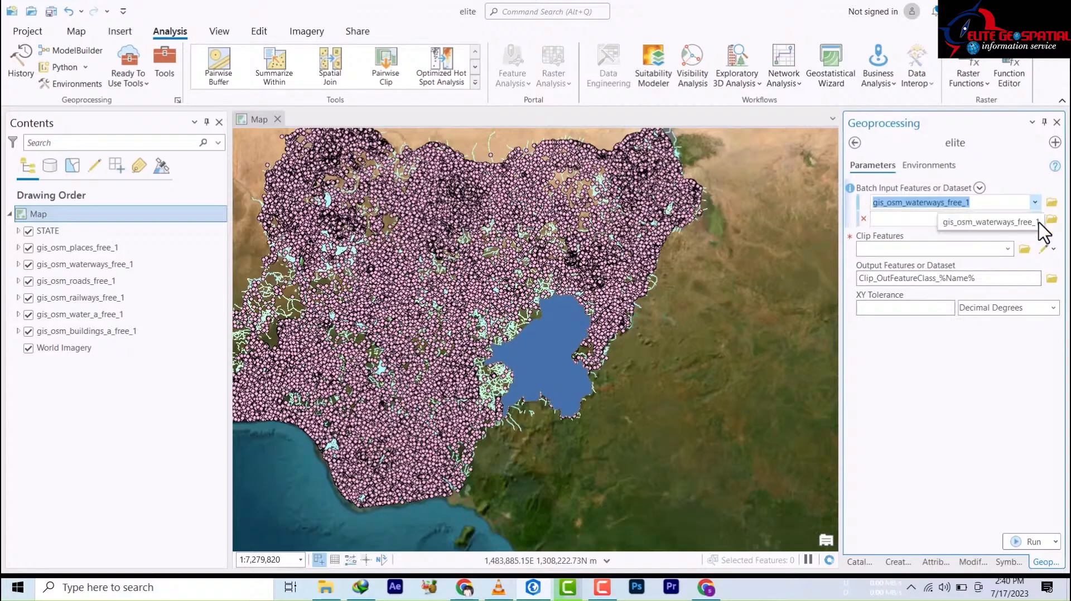
left_click(1036, 202)
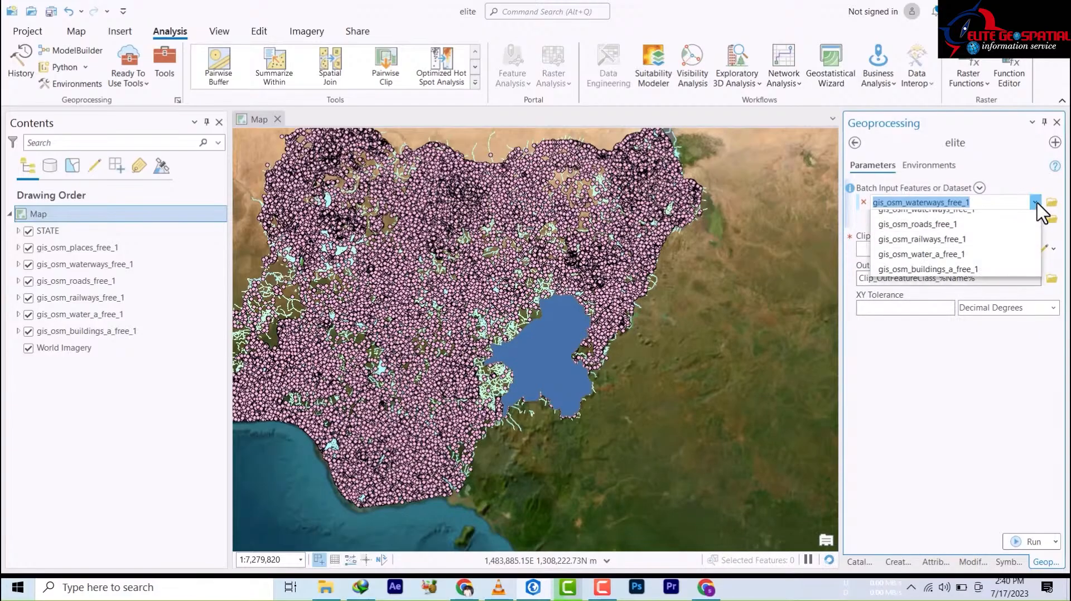
left_click(939, 237)
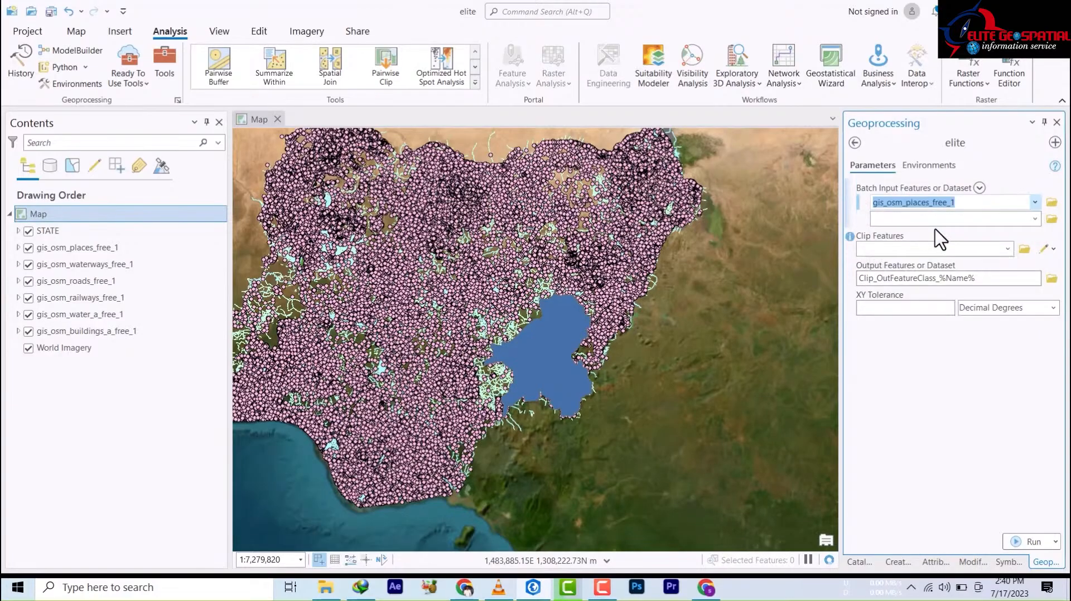
left_click(1035, 218)
left_click(948, 266)
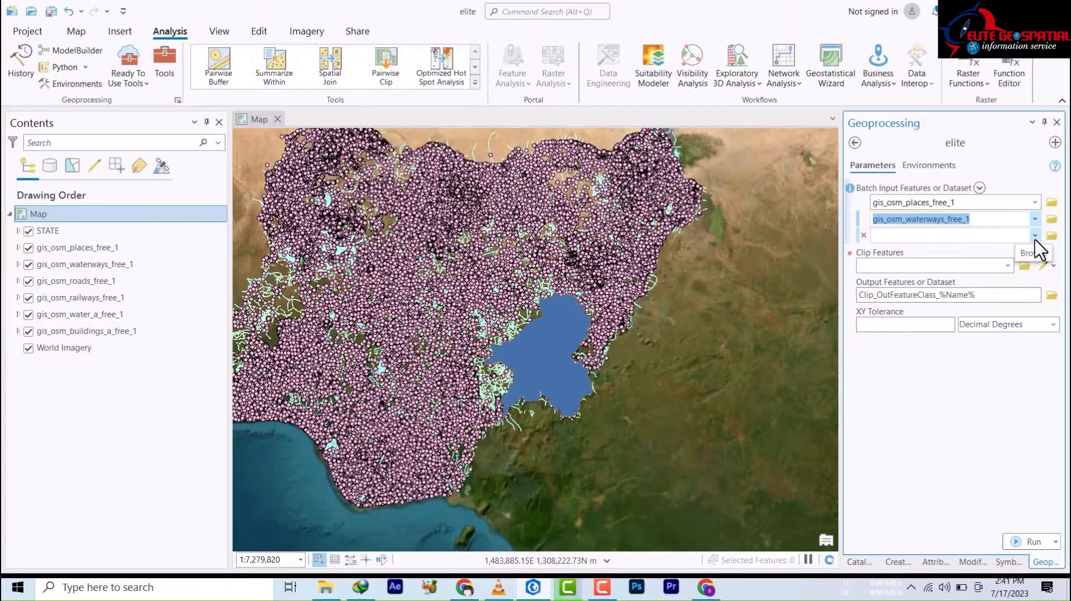
Add gis_osm_roads_free_1, gis_osm_railways_free_1, gis_osm_water_a_free_1 and gis_osm_buildings_a_free_1 to the batch input features
left_click(1036, 238)
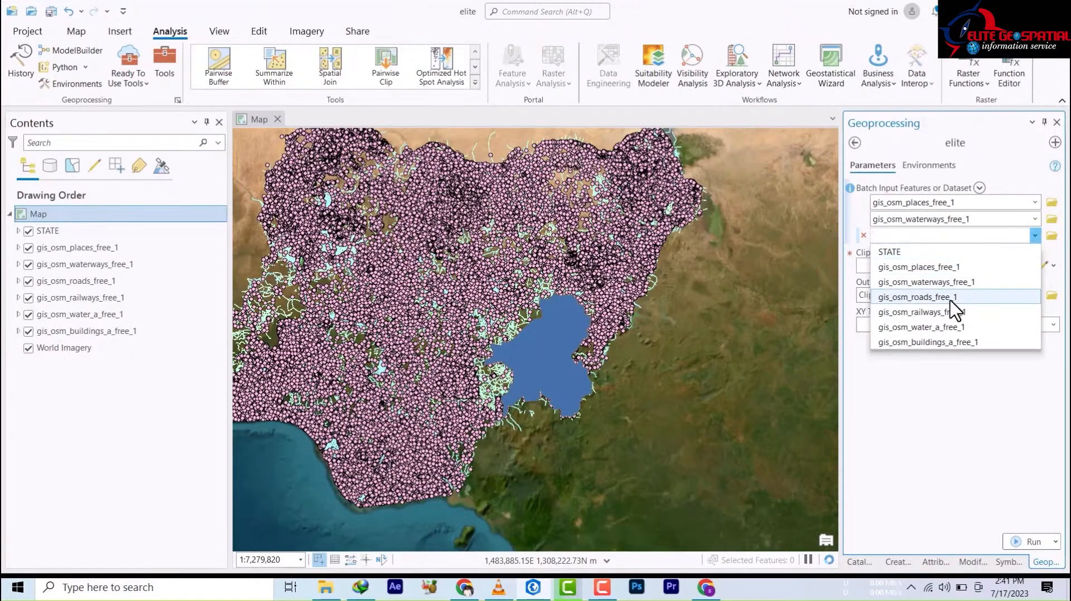
left_click(951, 298)
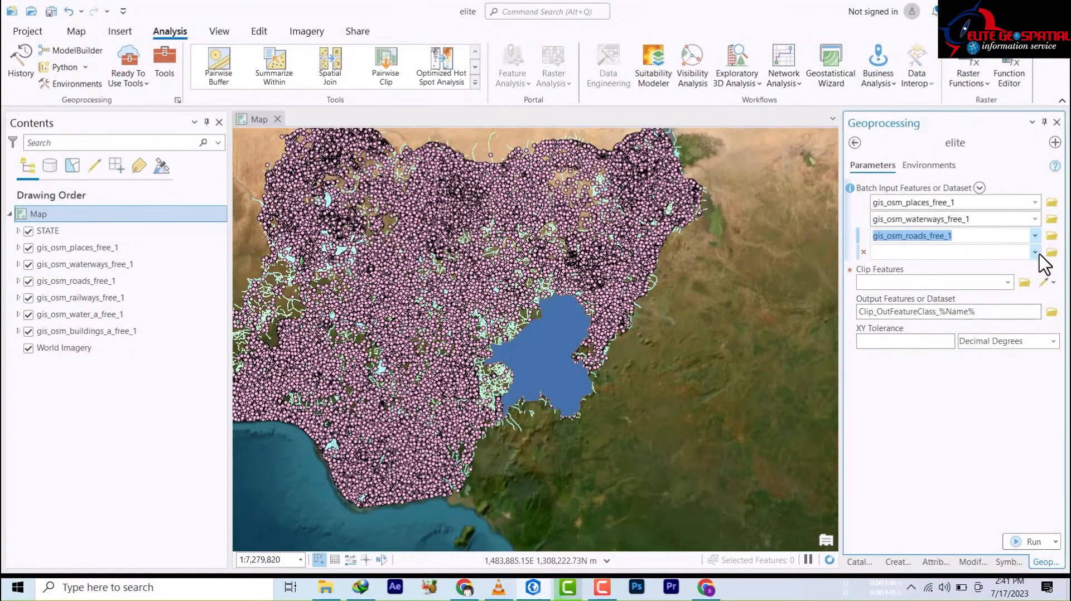
left_click(1035, 252)
left_click(957, 333)
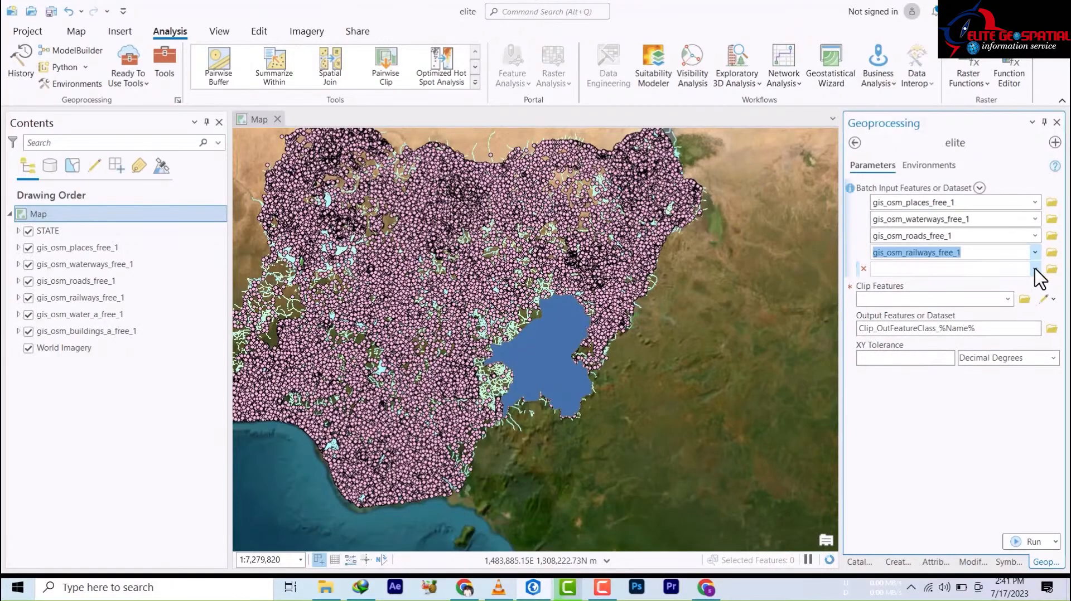
left_click(1035, 268)
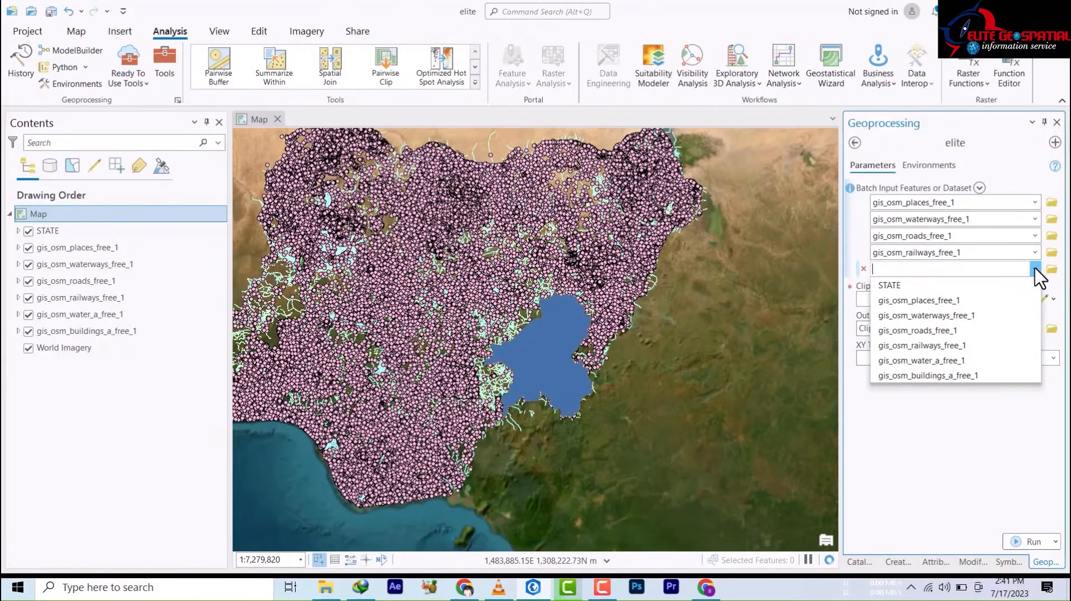
left_click(947, 361)
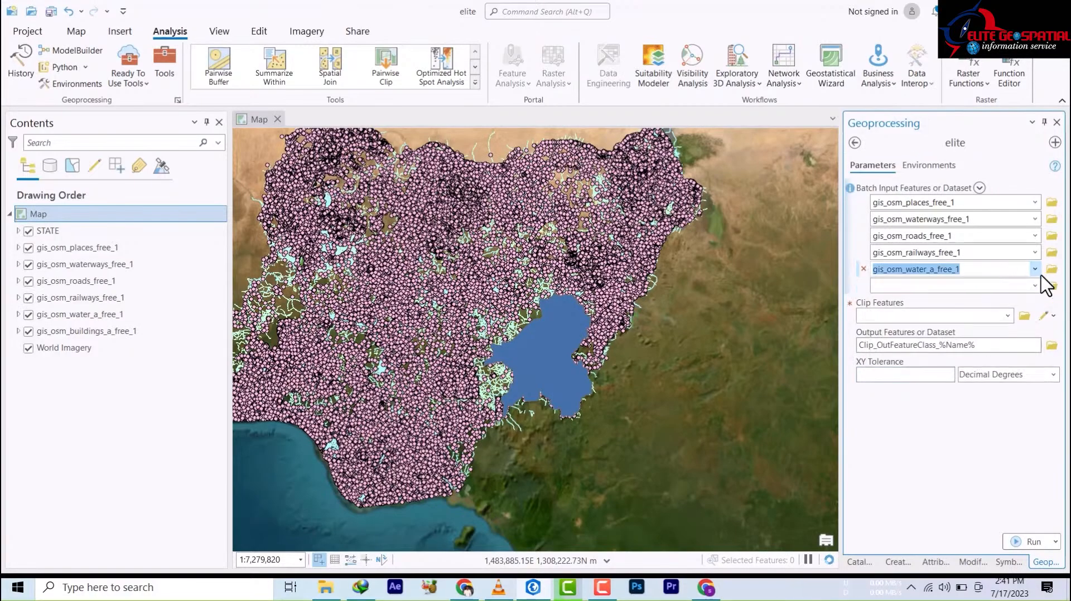
left_click(1035, 285)
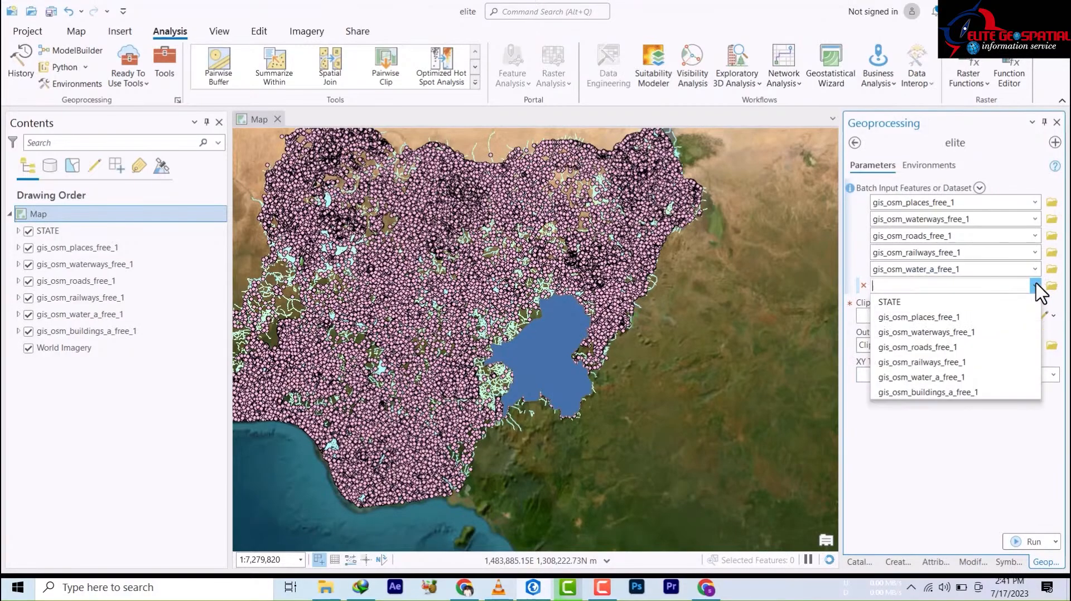
left_click(946, 392)
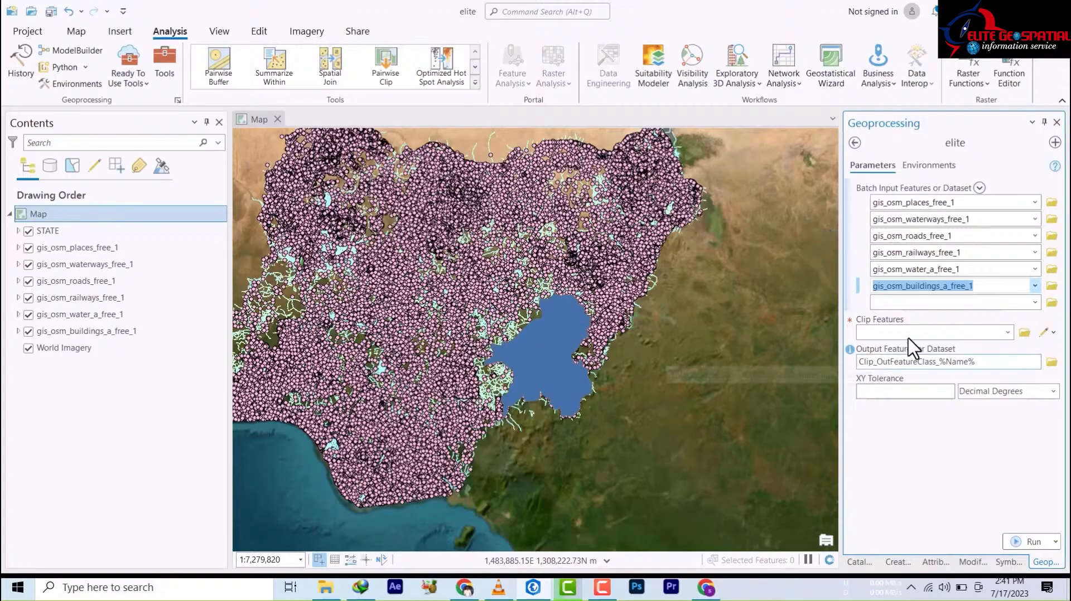
Set STATE as the clip features, keep the output name Clip_OutFeatureClass_%Name%, and run the elite batch tool
left_click(1007, 333)
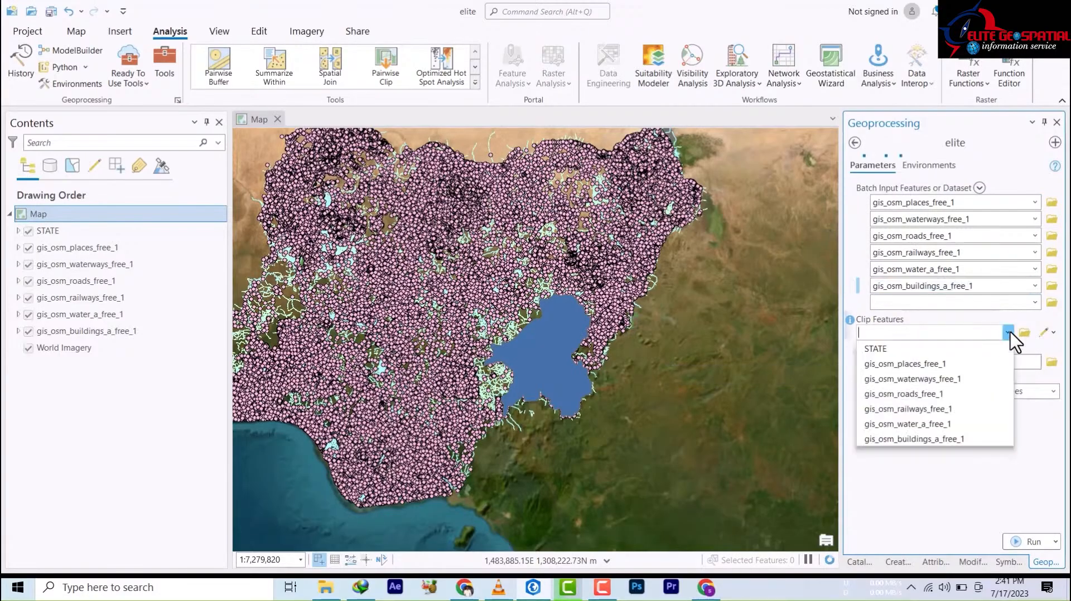
left_click(880, 351)
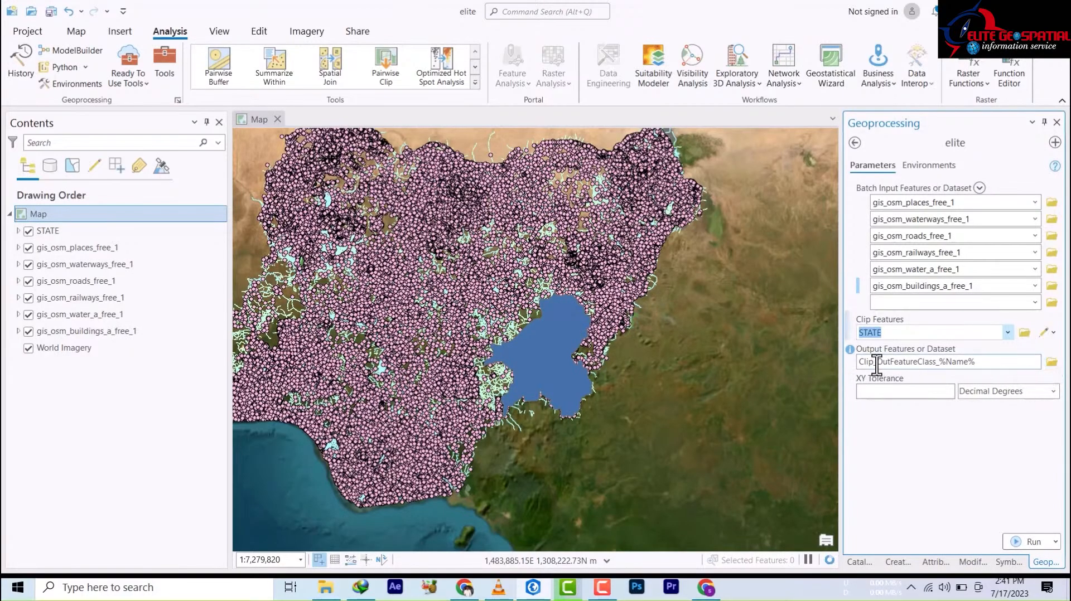
left_click(1057, 366)
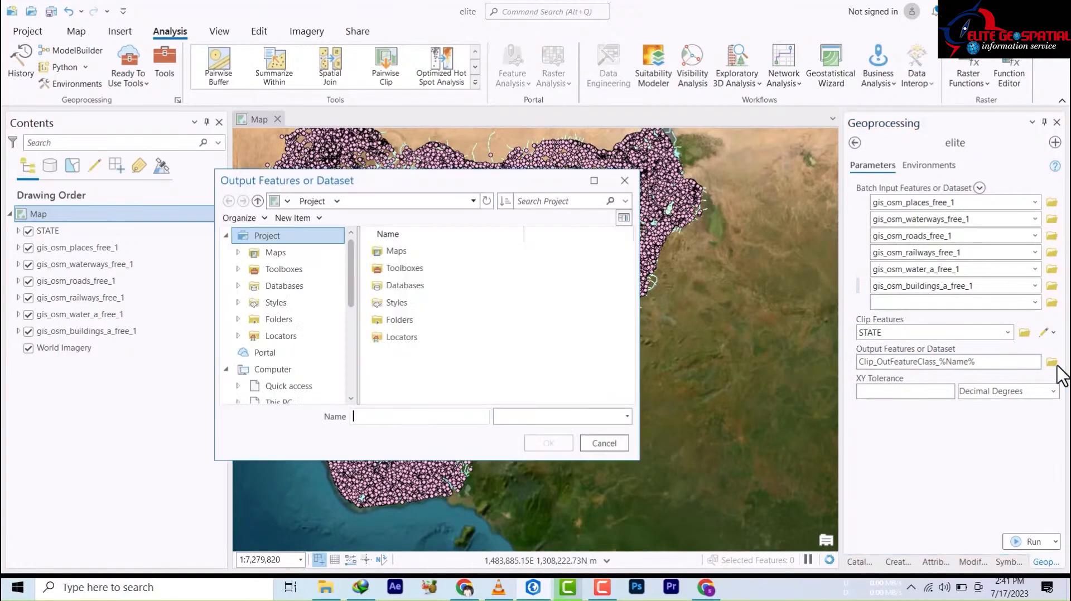
left_click(605, 444)
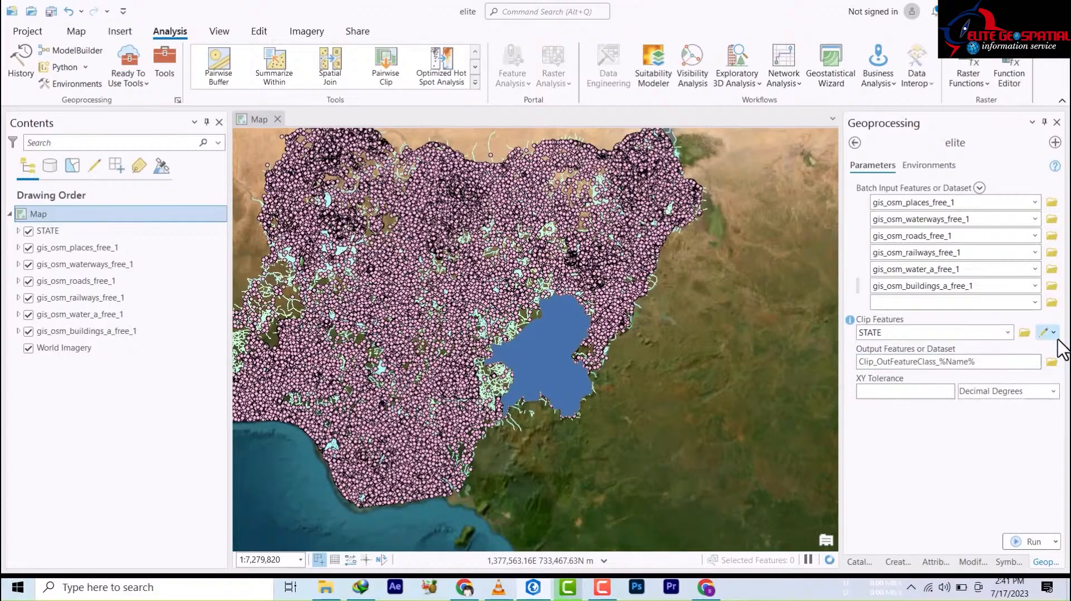
left_click(1016, 541)
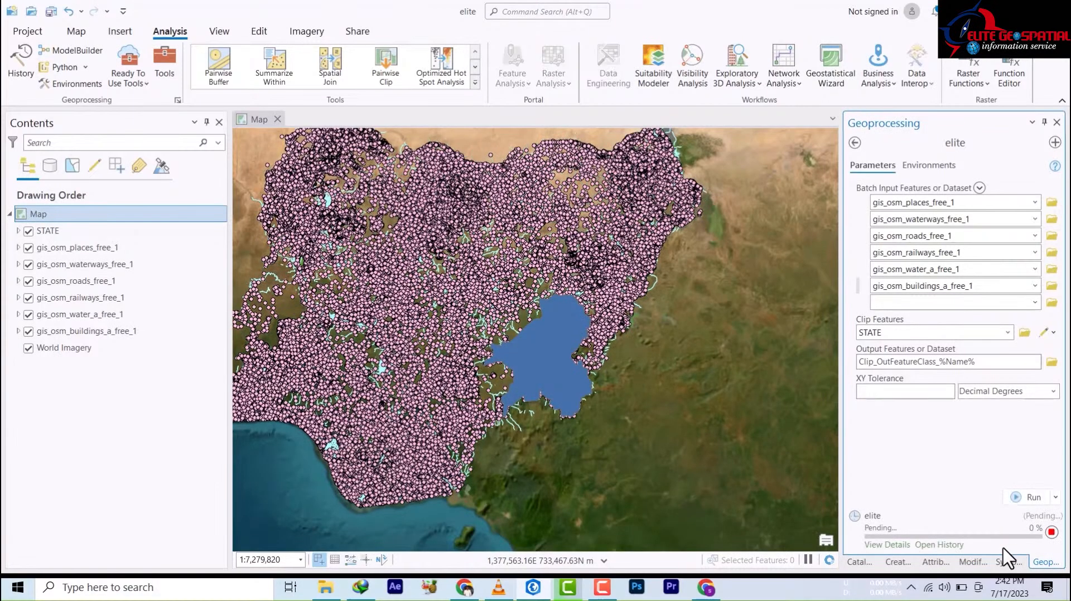
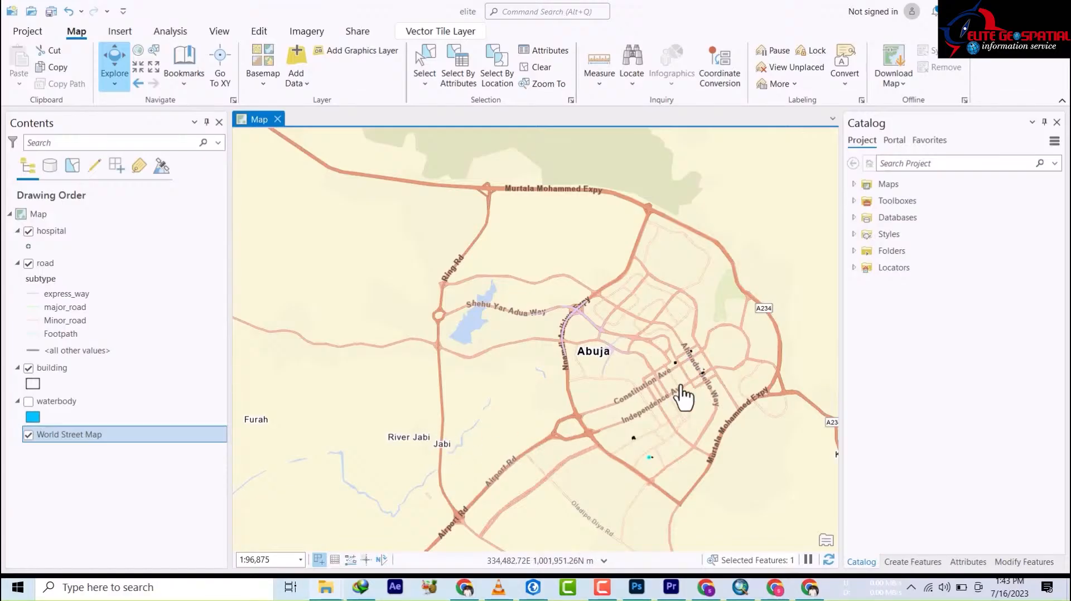
Switch the editing topology to Map Topology and give the hospital layer the Square 4 point symbol from the ArcGIS 2D style
scroll(569, 438, "down", 3)
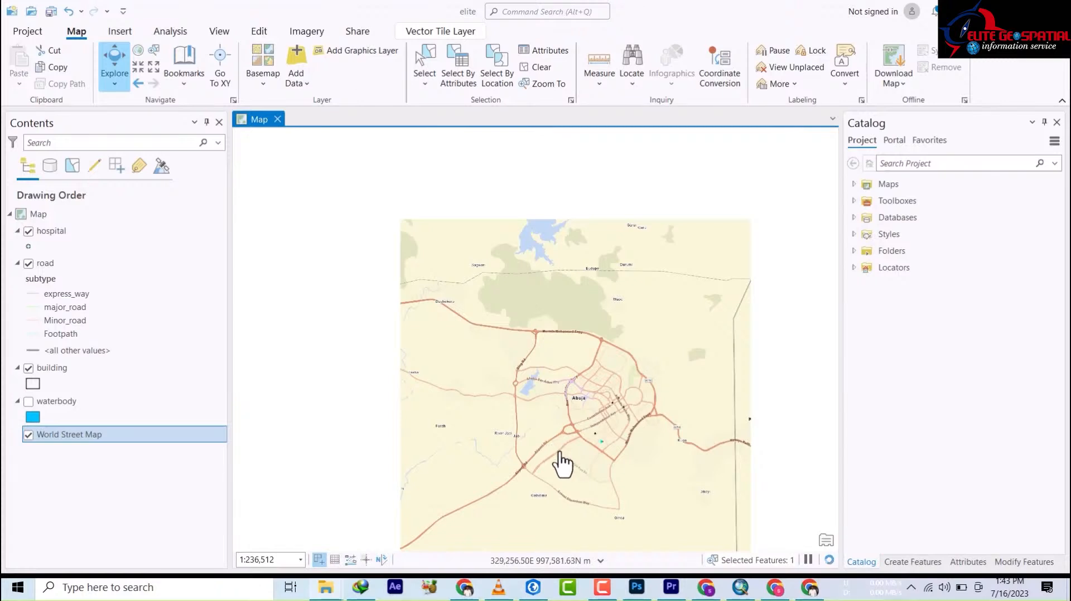
scroll(560, 463, "up", 2)
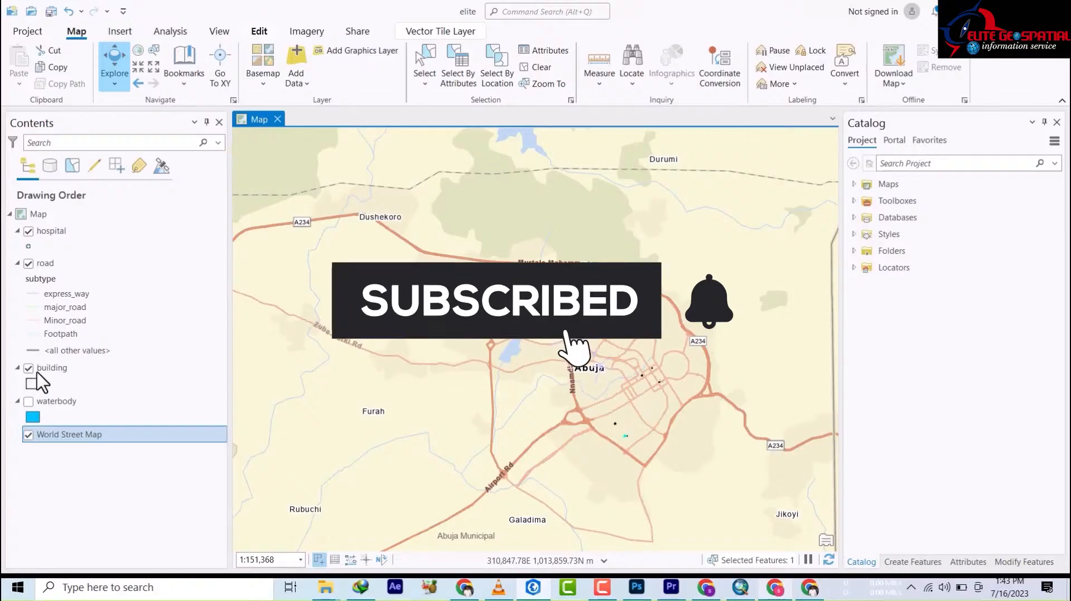
left_click(35, 247)
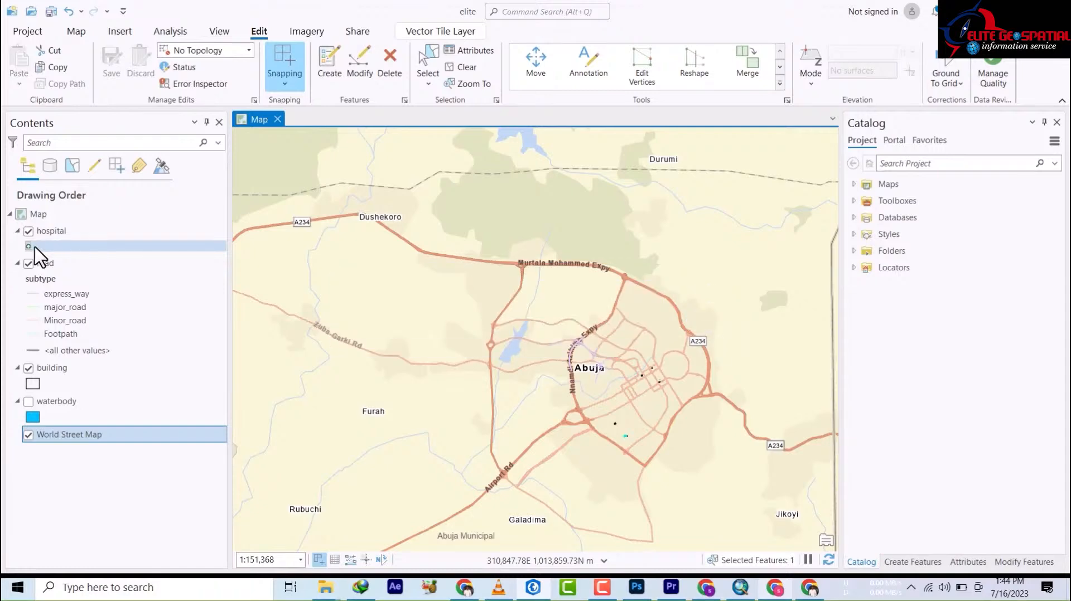
left_click(29, 247)
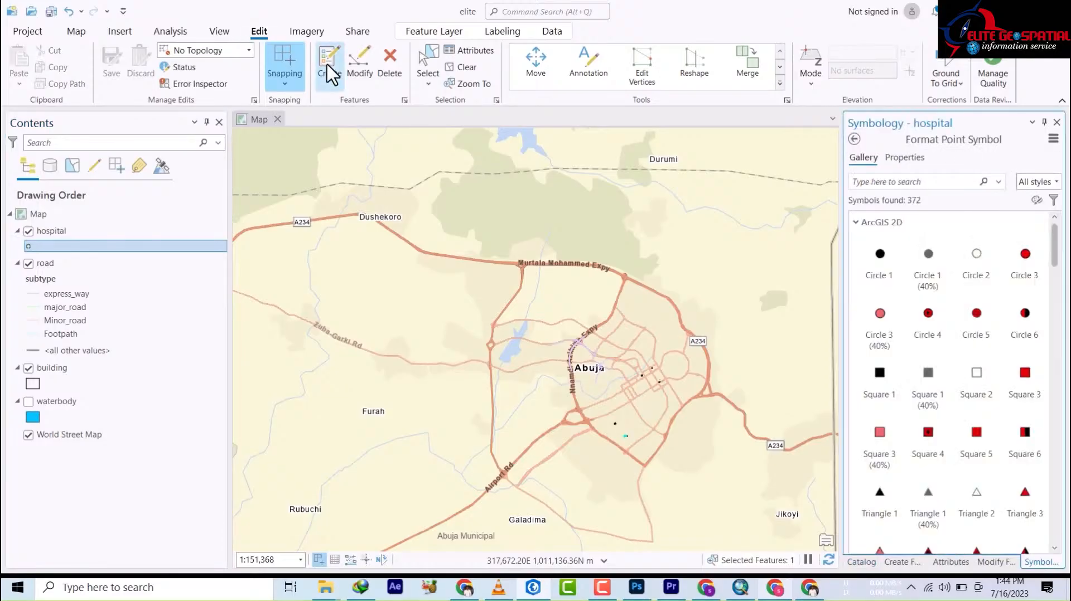
left_click(249, 50)
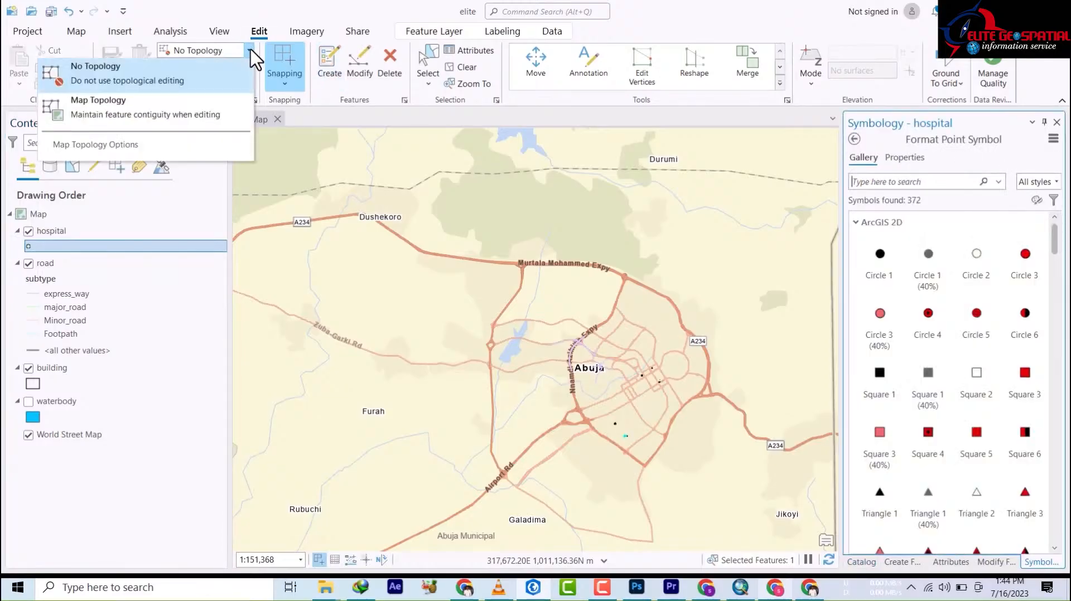
left_click(88, 107)
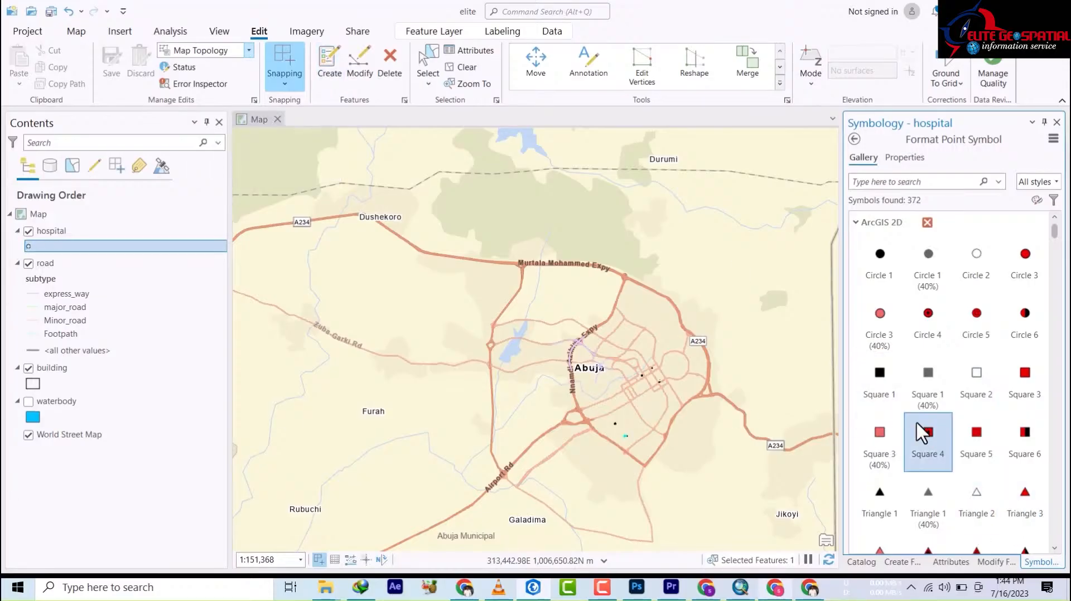
scroll(976, 437, "down", 2)
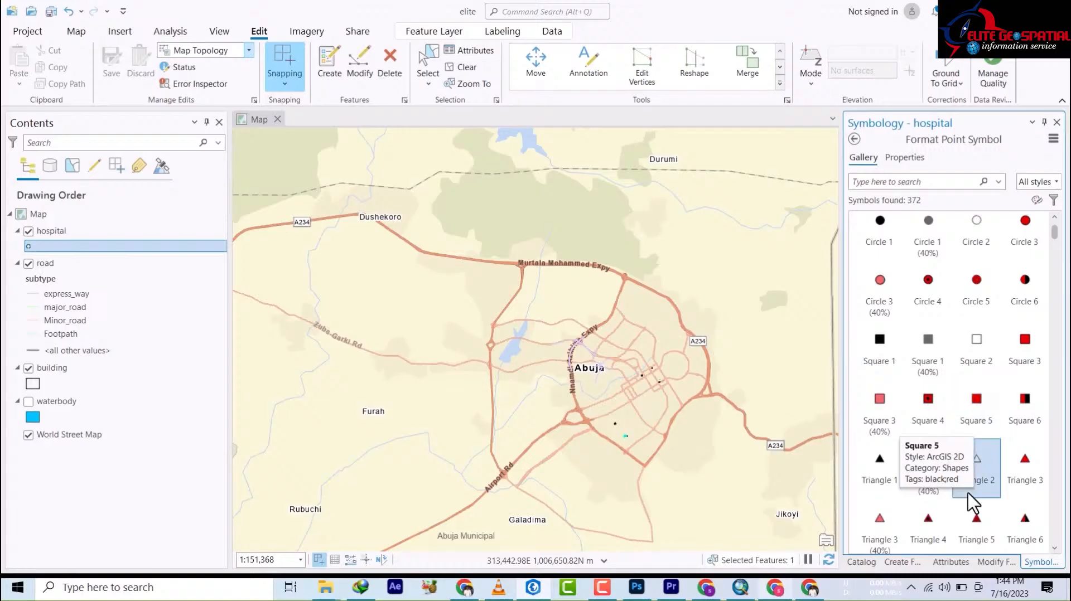
scroll(977, 494, "down", 2)
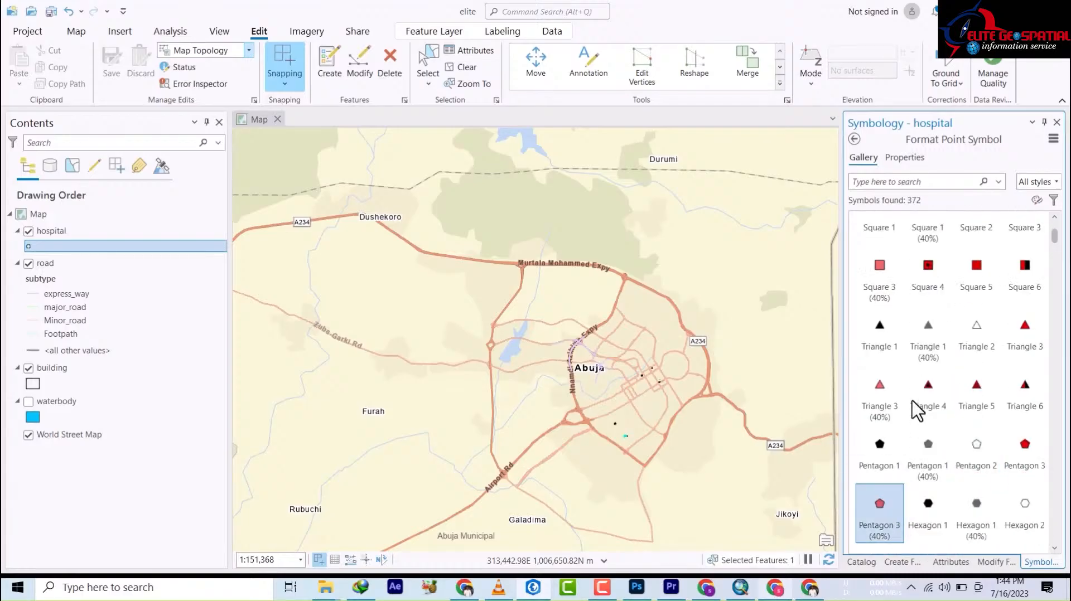
scroll(868, 387, "up", 1)
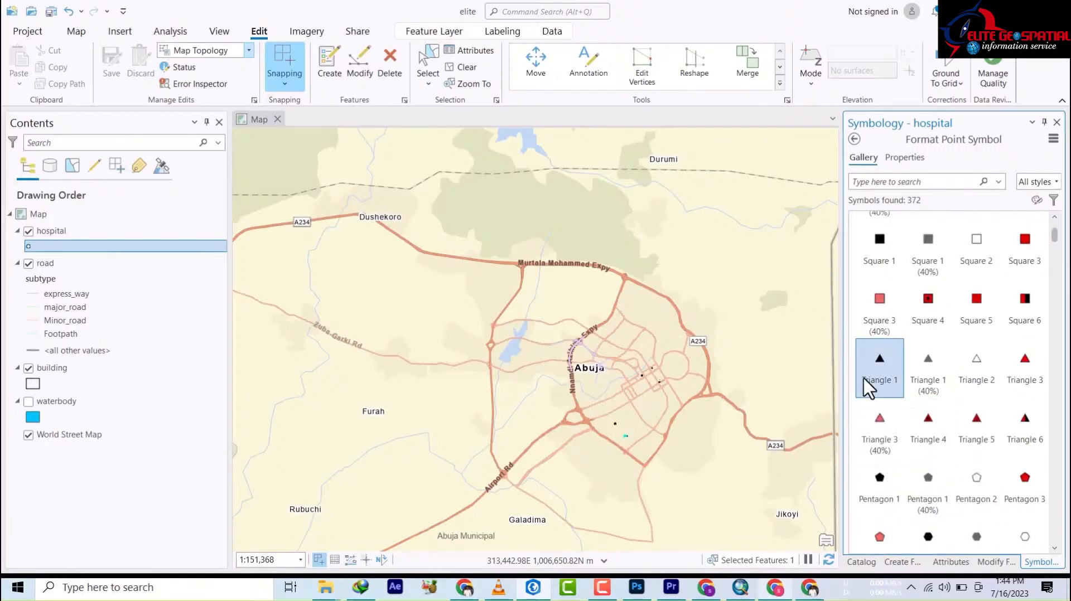
left_click(936, 306)
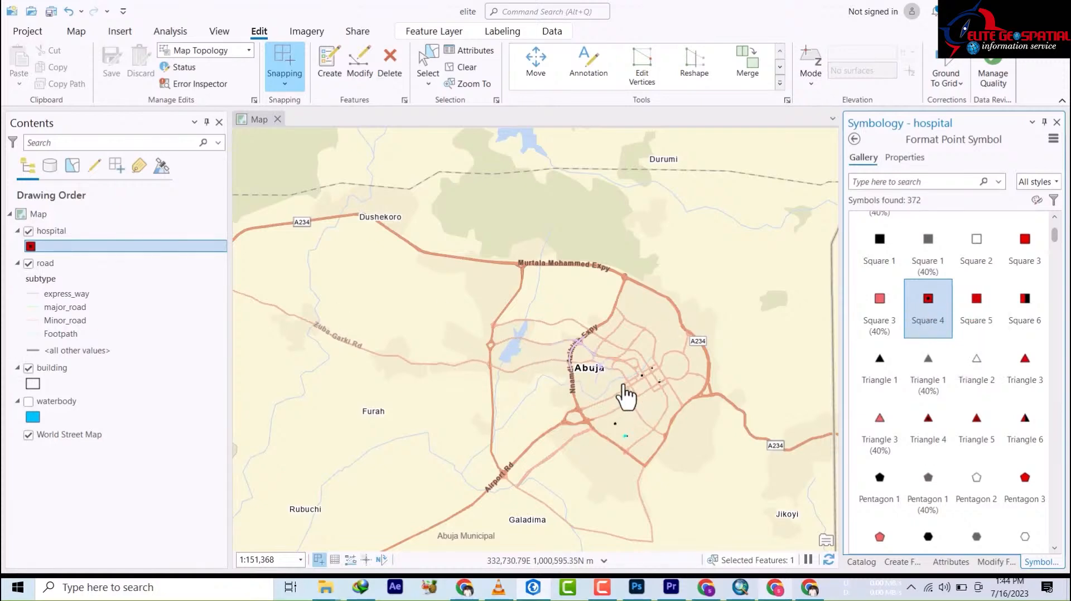
Create hospital points at Furah, Durumi and Dushekoro, plus one near the expressway southeast of Dushekoro, using the hospital feature template
left_click(330, 67)
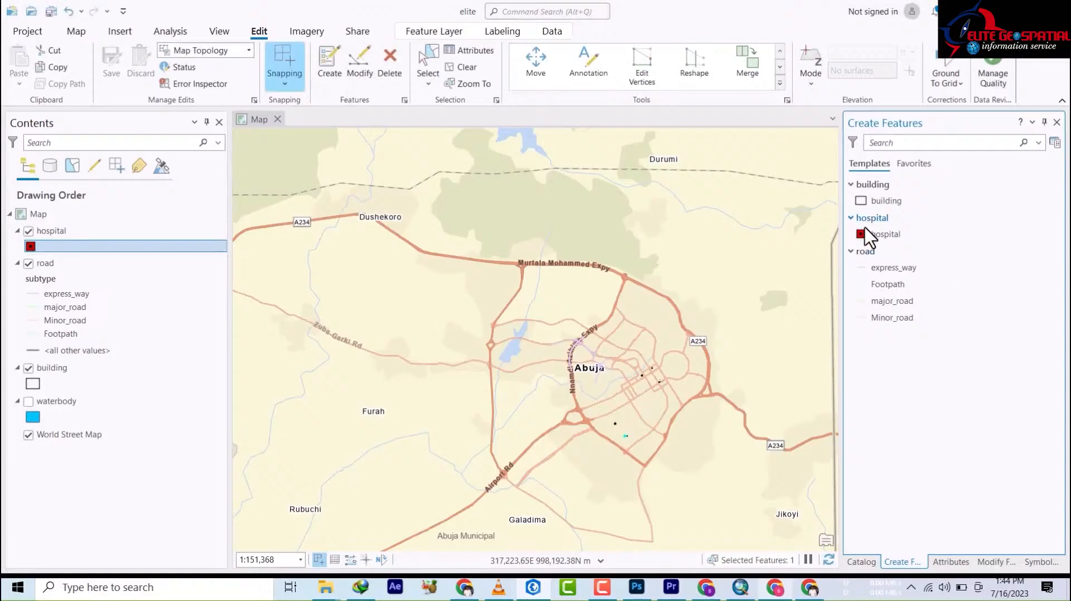
left_click(882, 259)
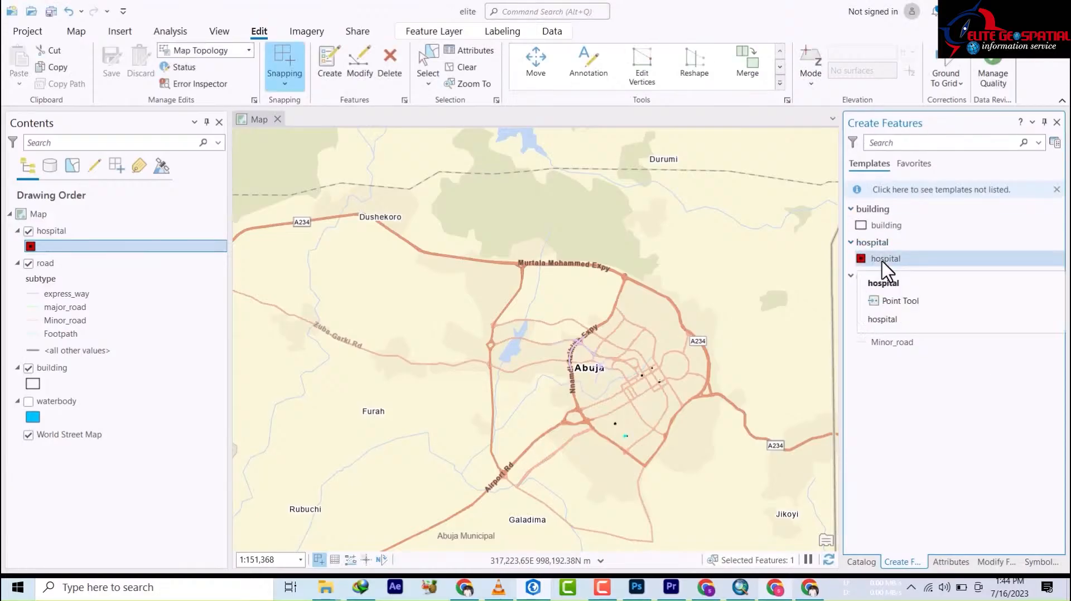
left_click(885, 260)
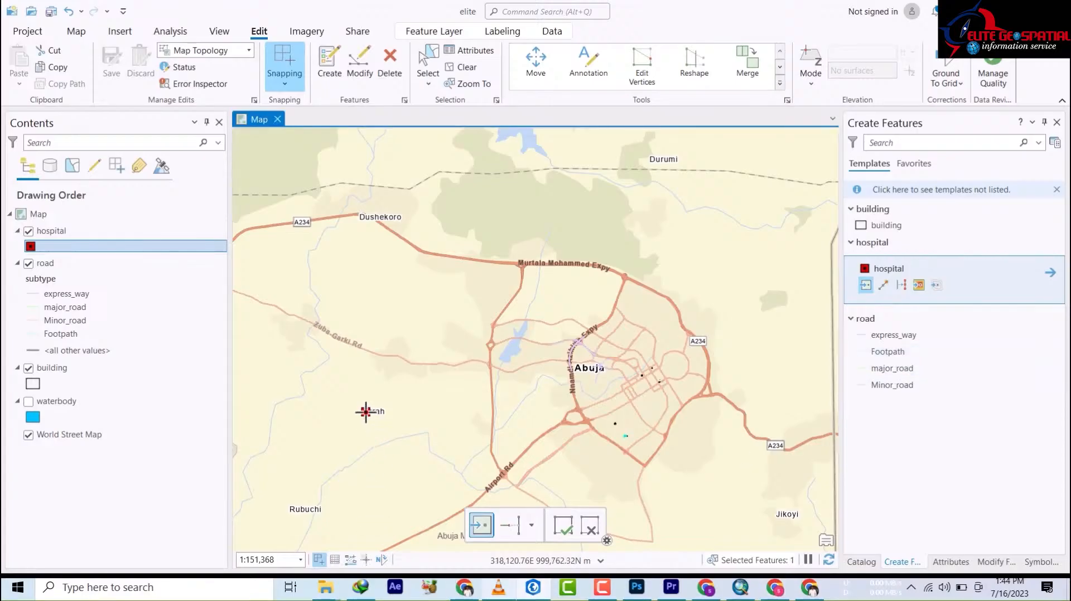
left_click(366, 412)
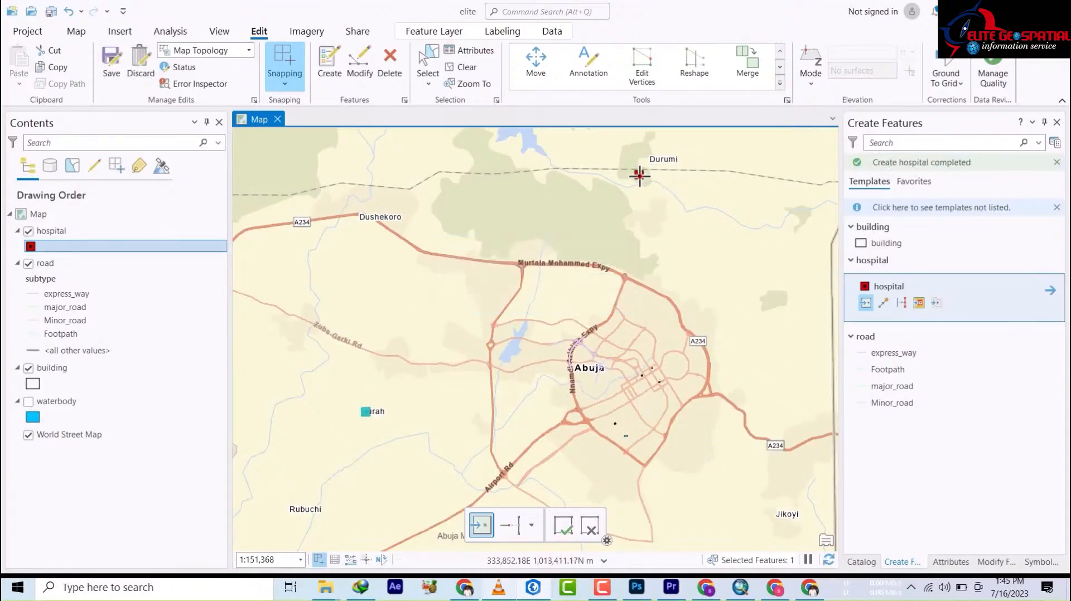
left_click(680, 160)
left_click(365, 216)
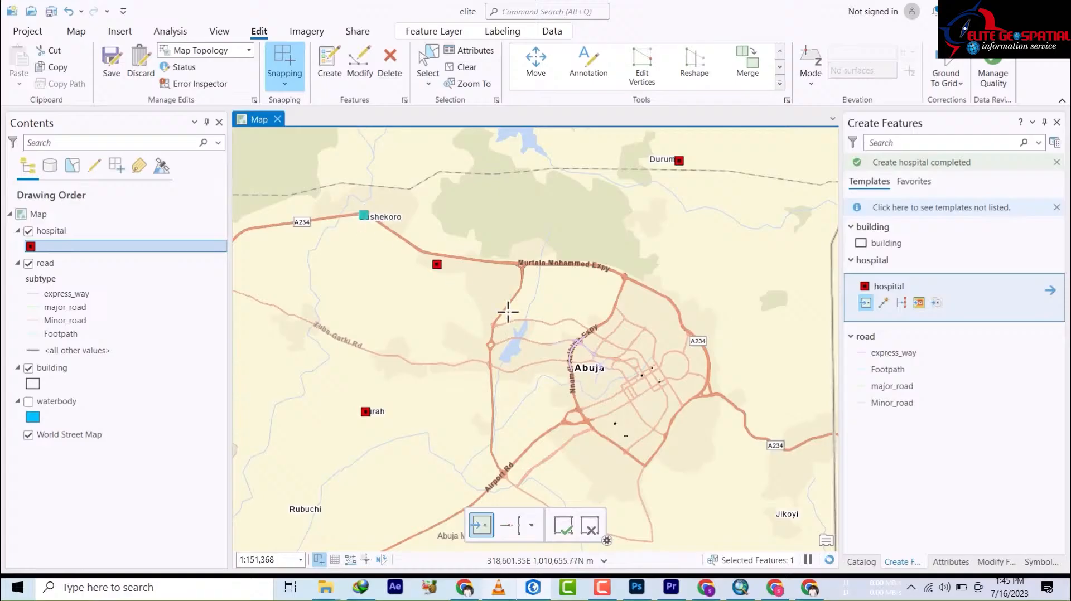
Create a hospital point at Jikoyi and another in the open land south of the Abuja Municipal label
left_click(806, 514)
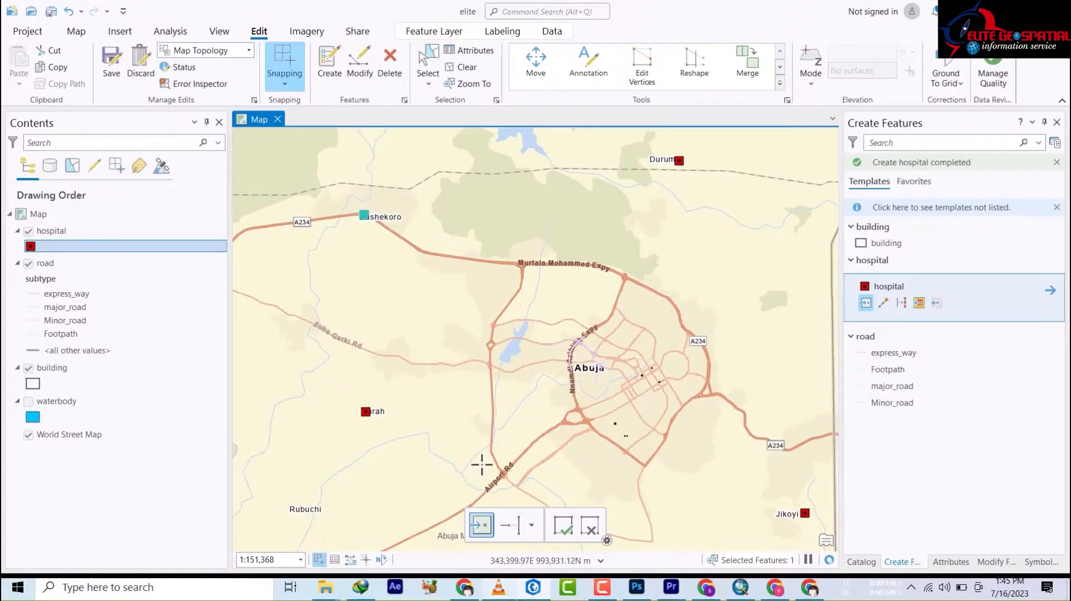
left_click_drag(448, 408, 463, 297)
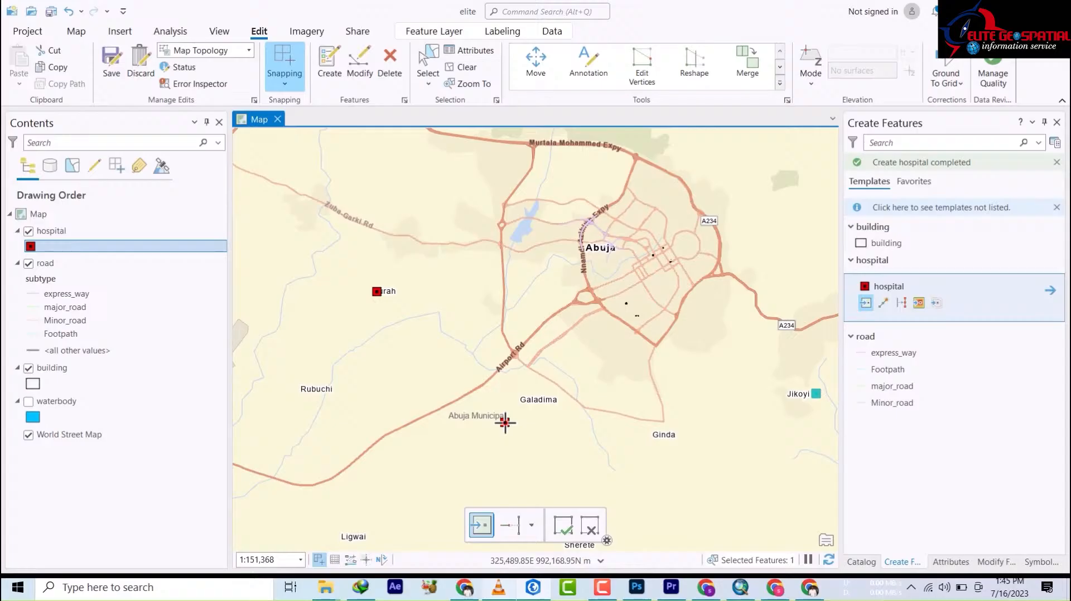
left_click(444, 454)
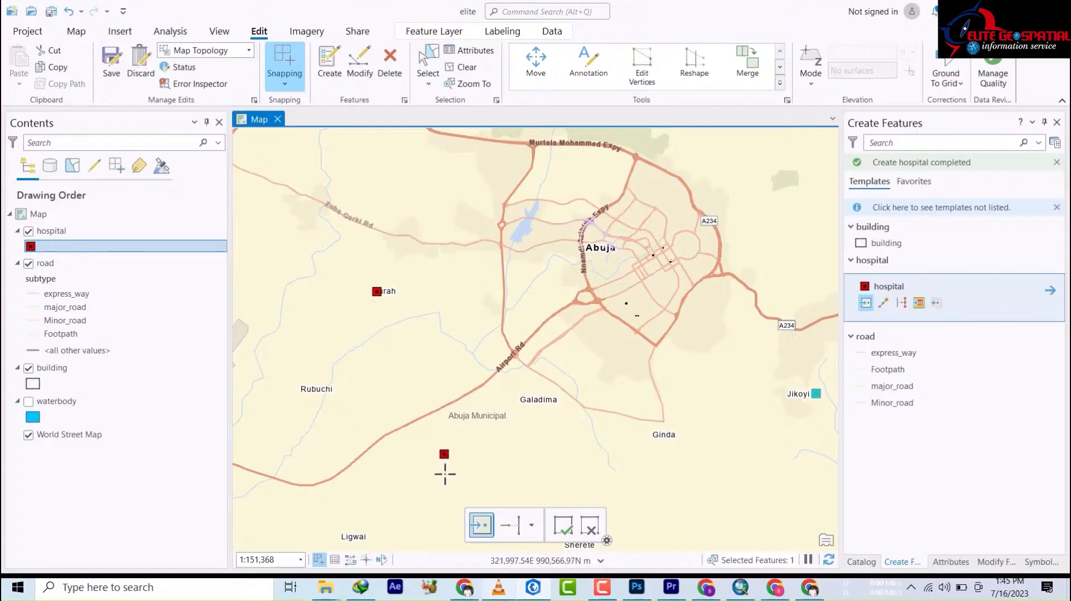
left_click(446, 509)
left_click(576, 380)
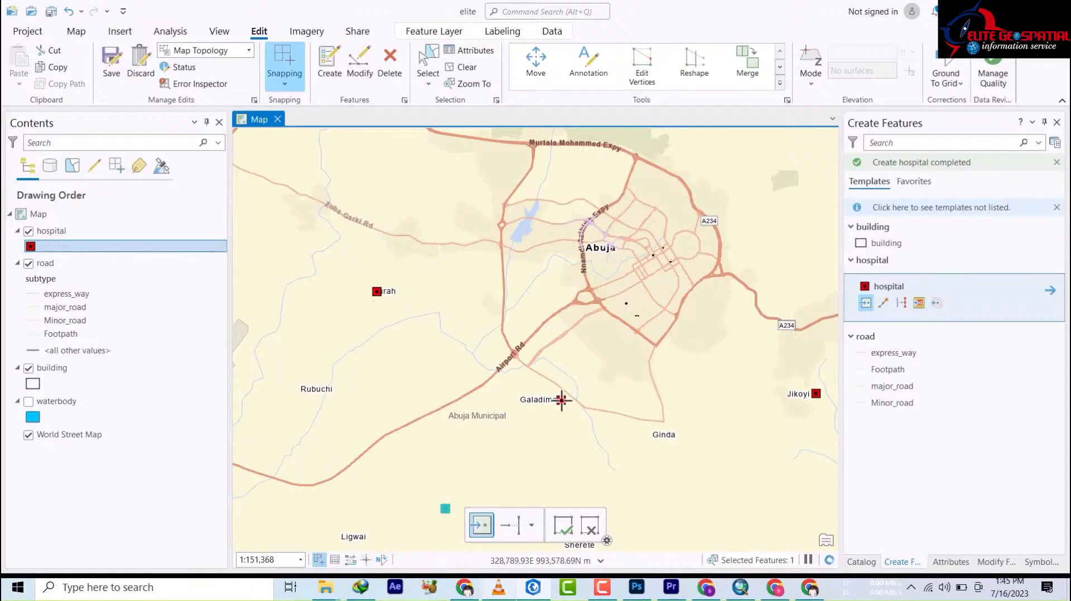
Create hospital points at Galadima, Ginda, Ligwai, Sherete, Ashata, Kwaye and Gaubi
left_click(561, 400)
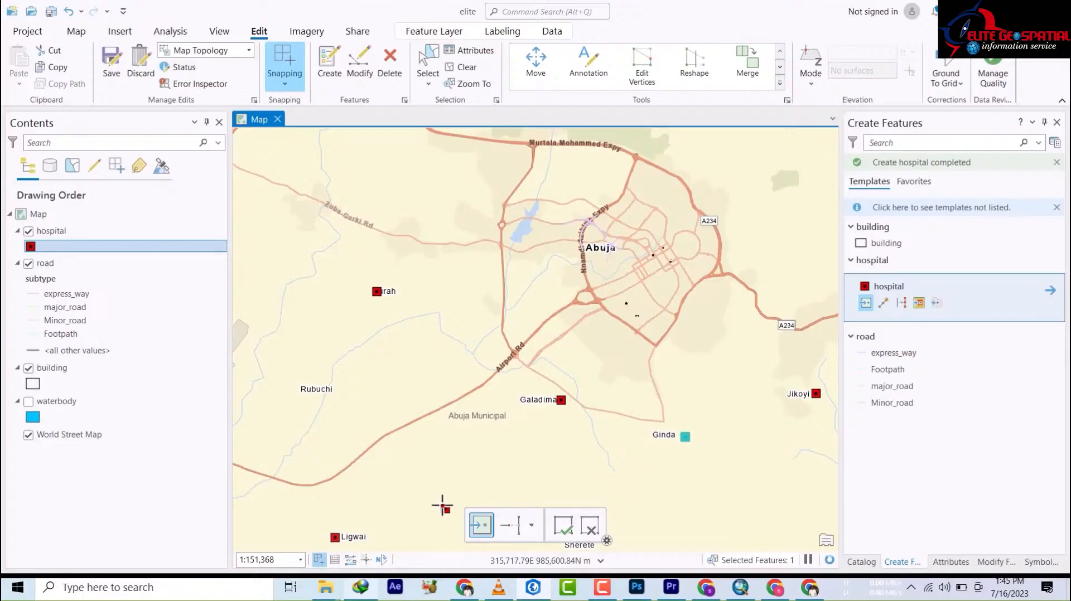
left_click_drag(490, 442, 485, 223)
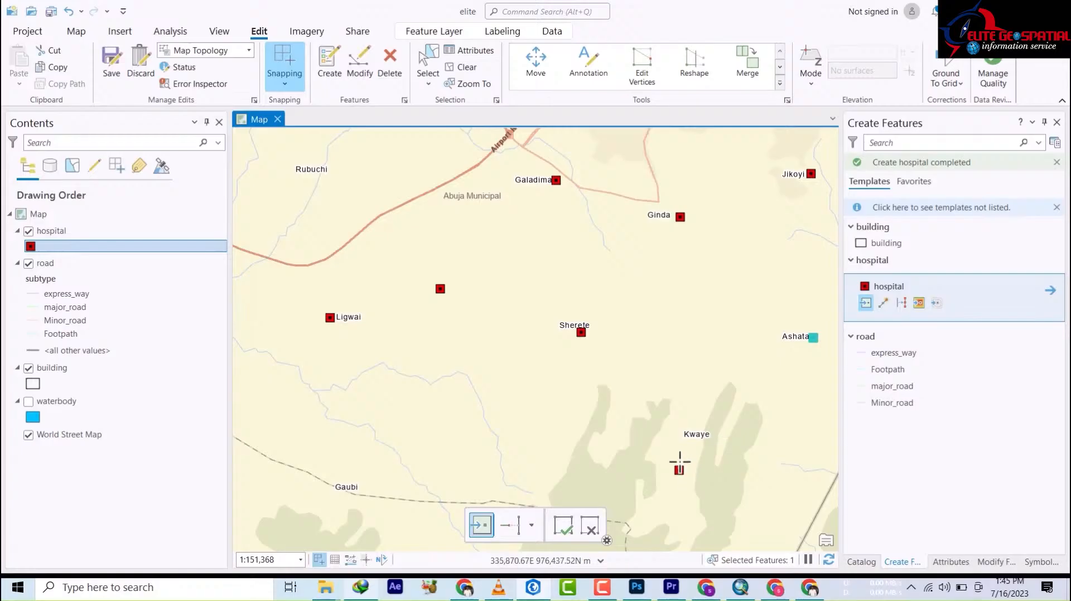
left_click(678, 434)
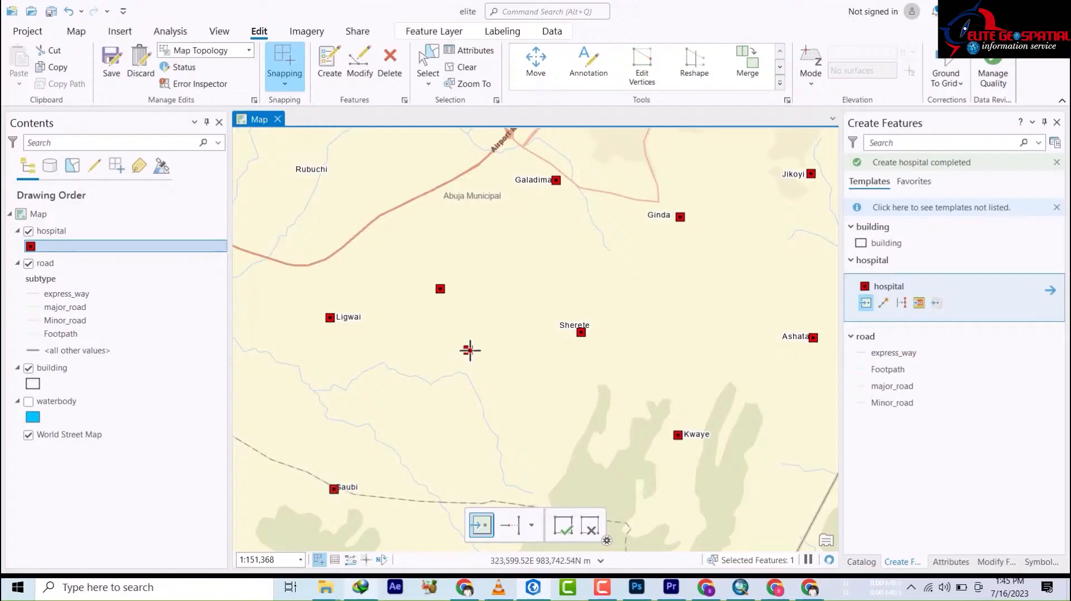
Create hospital points at Tungan Ali, Rubuchi, Gwari and Bassa, west and southwest of Furah
left_click_drag(470, 350, 835, 556)
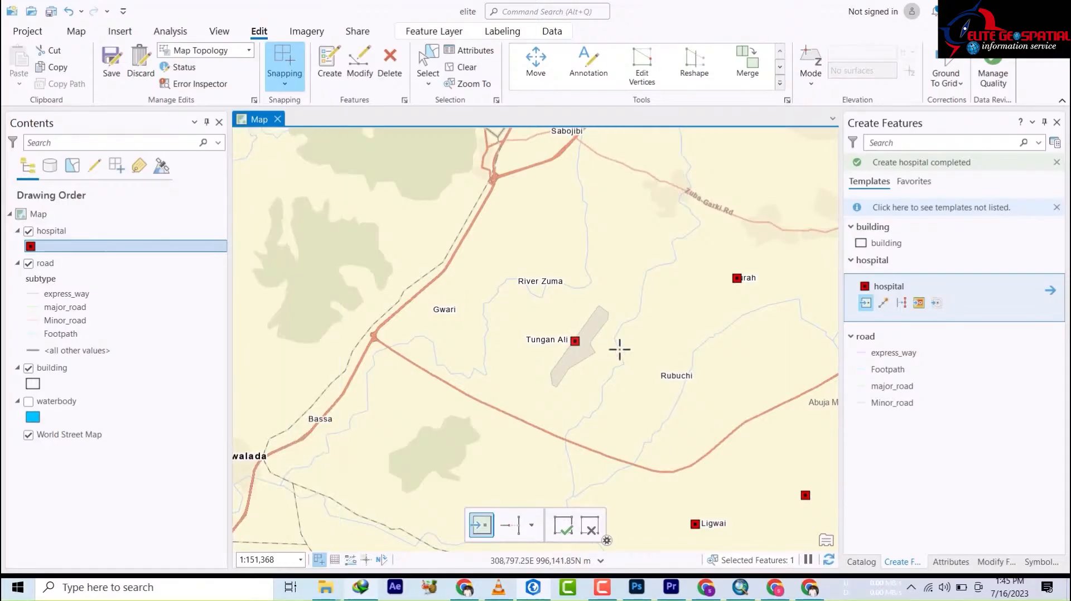
left_click(704, 376)
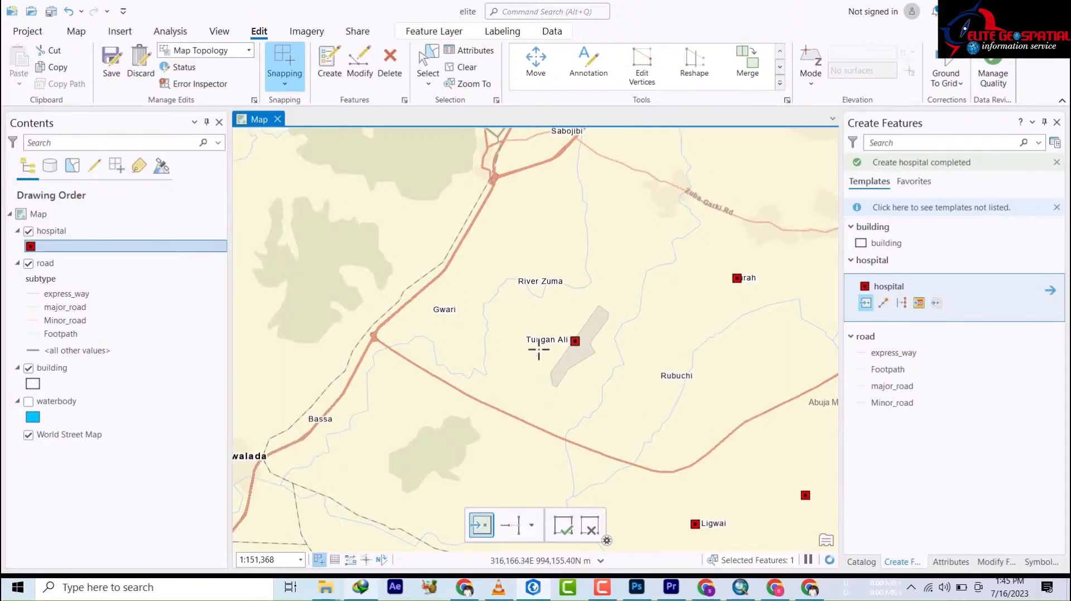
left_click(460, 308)
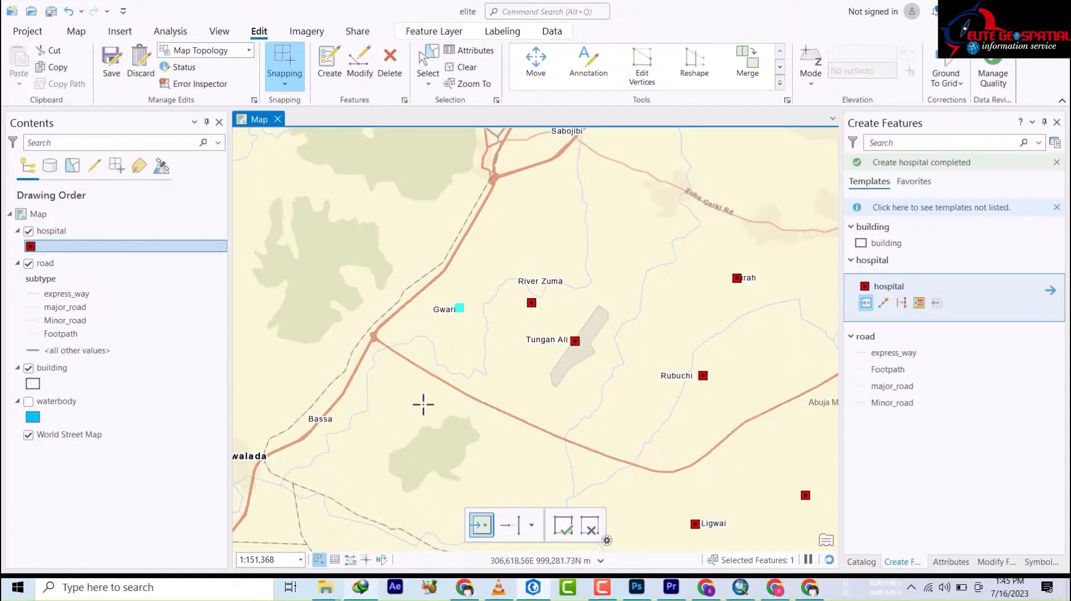
left_click(330, 420)
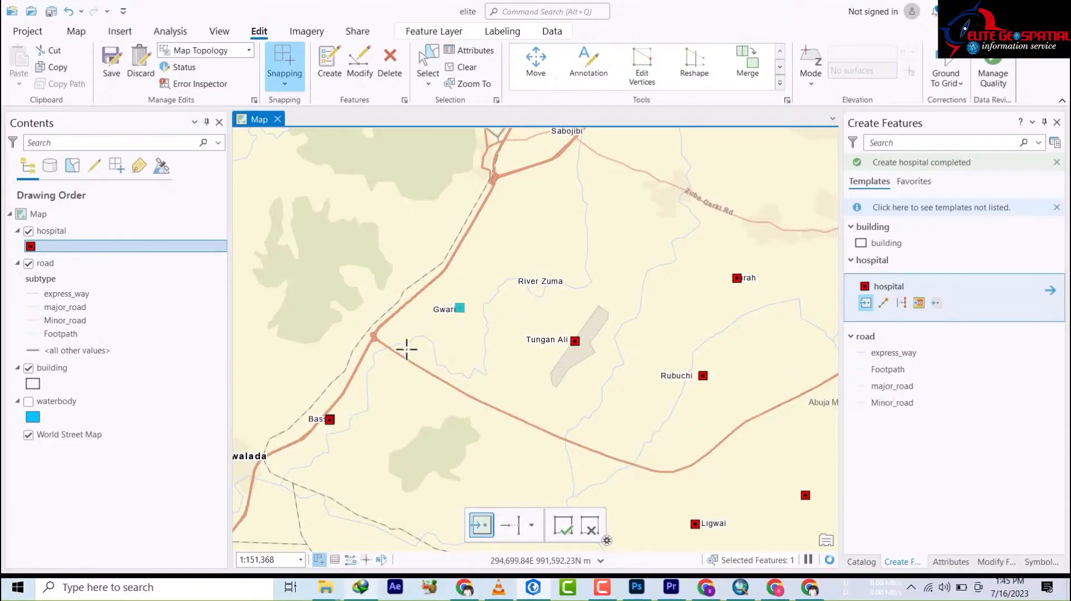
Create hospital points at Sabojibi, Ibo, Suleja and Kwonkashe in the northwest
left_click_drag(519, 223, 495, 400)
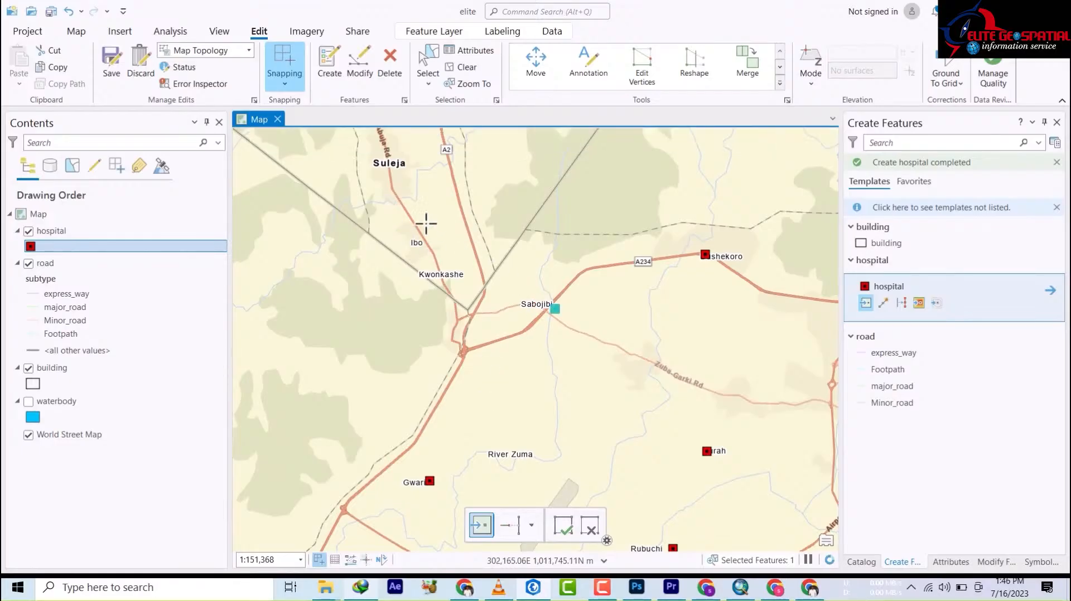
left_click(394, 165)
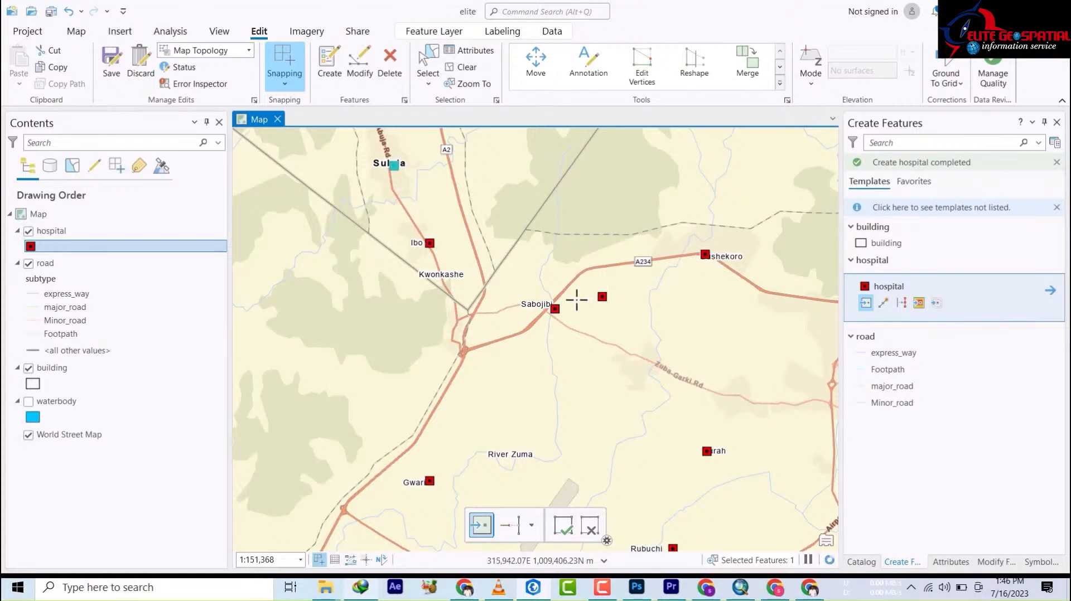
left_click(422, 262)
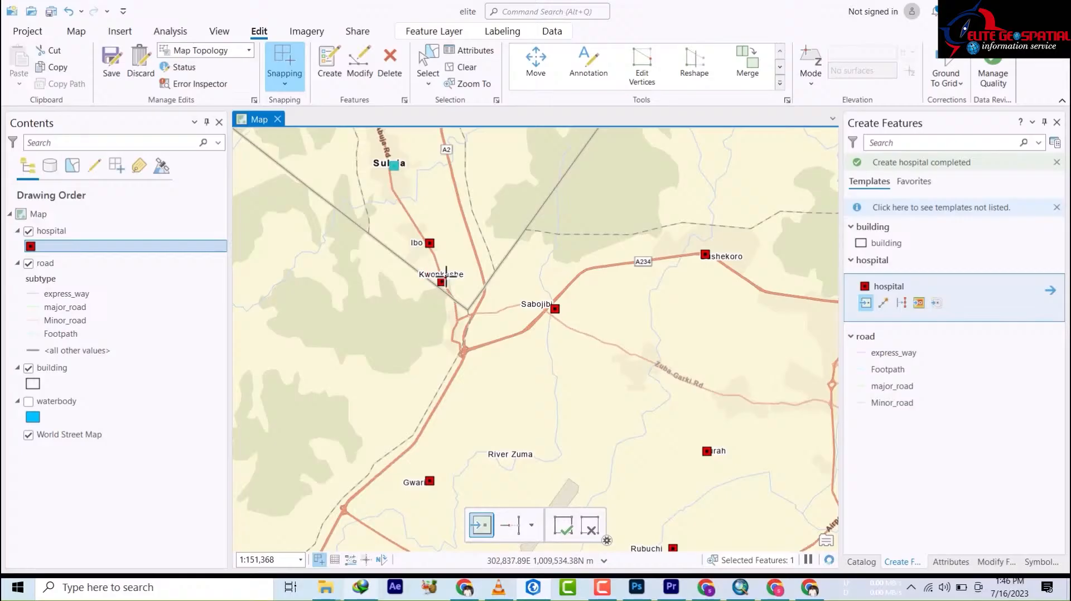
left_click(447, 275)
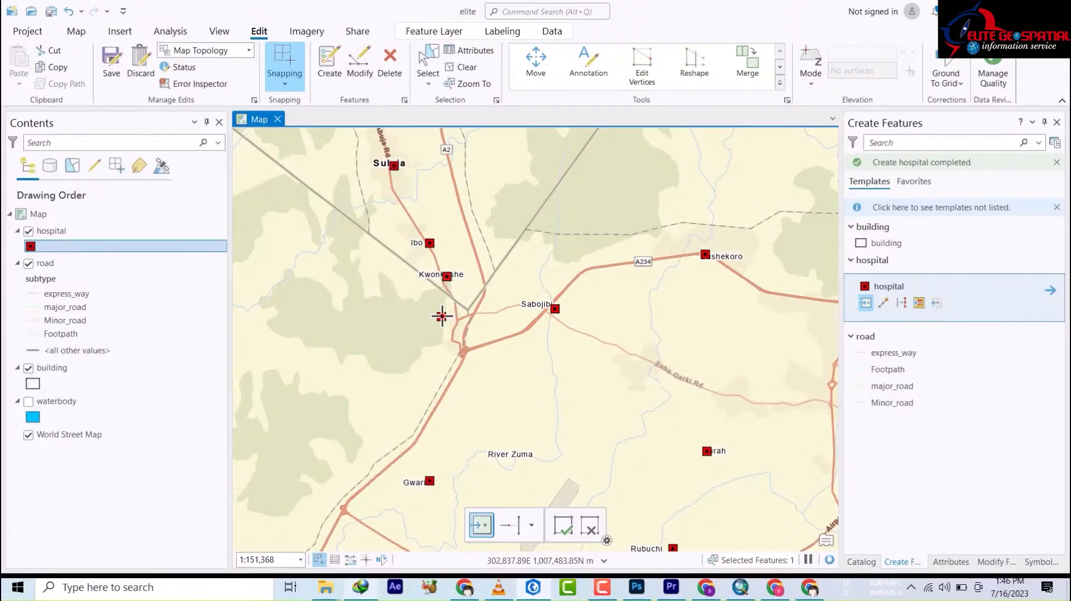
scroll(440, 246, "down", 5)
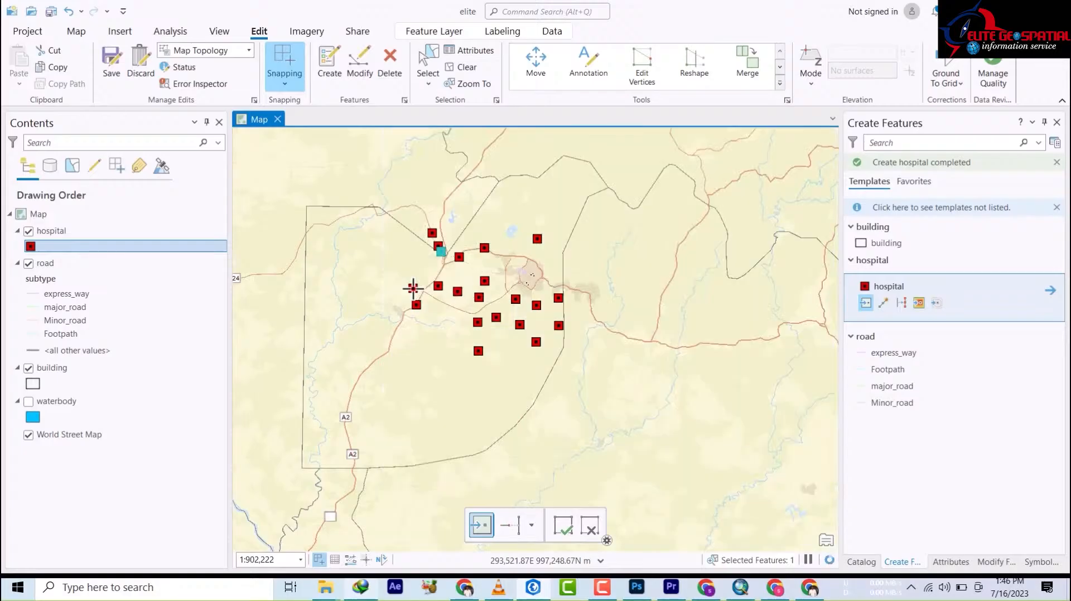
left_click(297, 458)
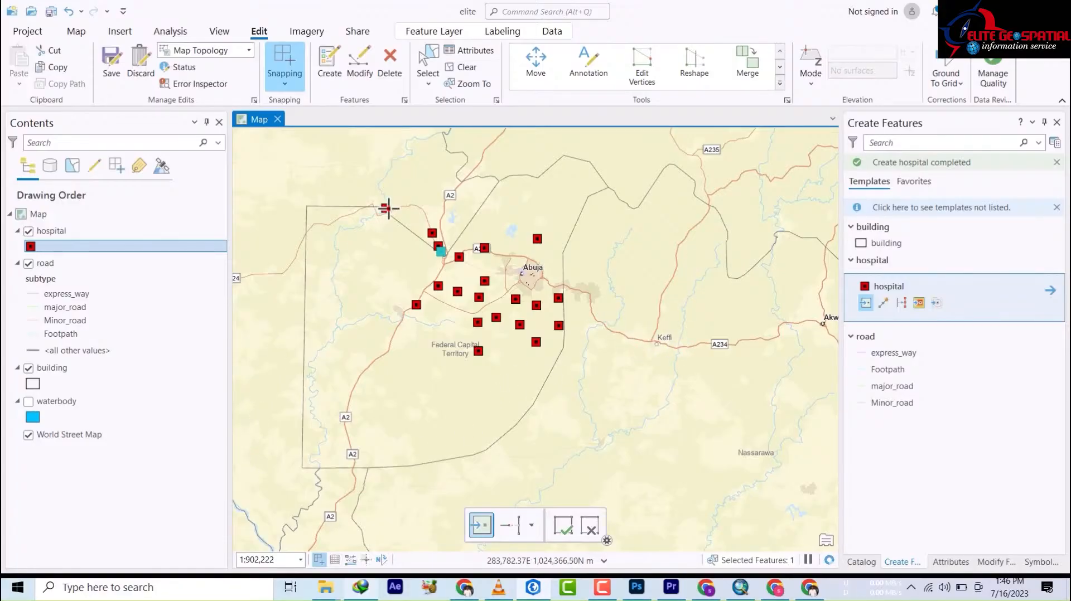
left_click_drag(390, 208, 442, 305)
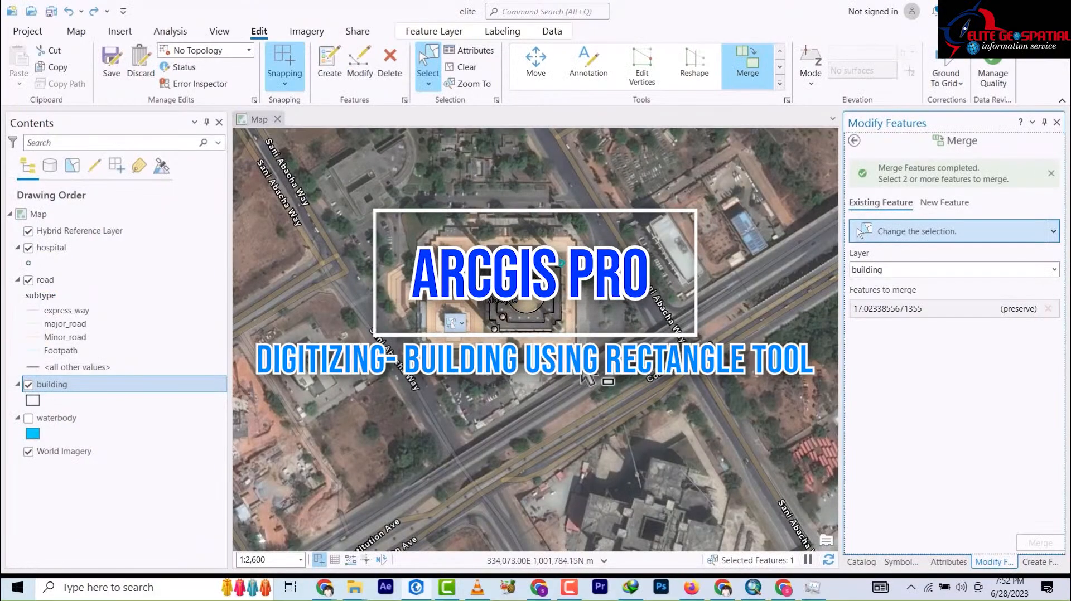
Activate the building feature template with the Rectangle construction tool
scroll(586, 379, "down", 2)
scroll(391, 306, "down", 5)
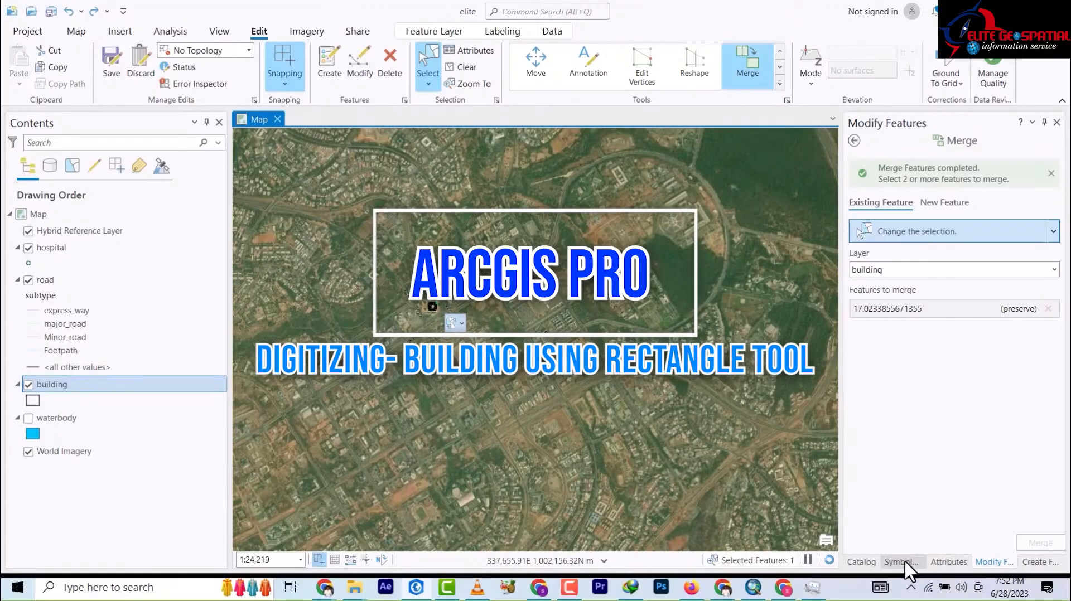
left_click(1039, 563)
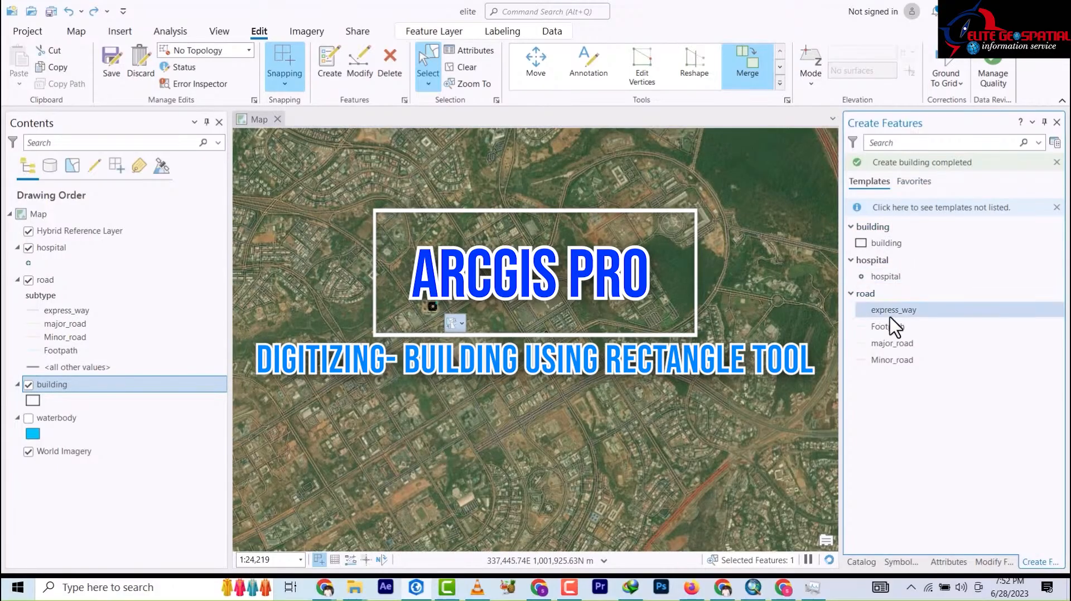
left_click(885, 244)
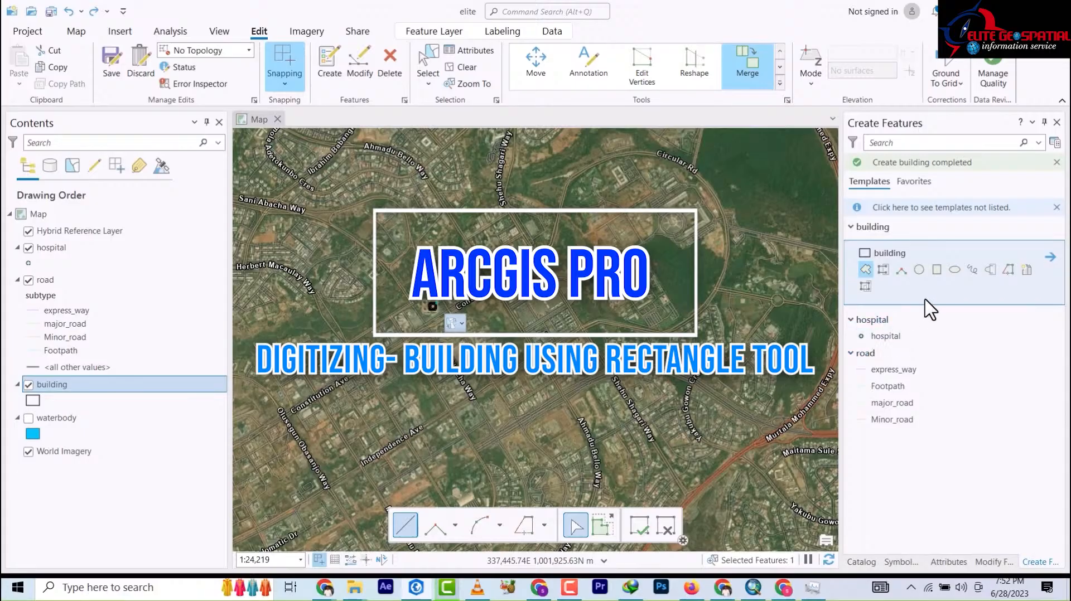
left_click(937, 271)
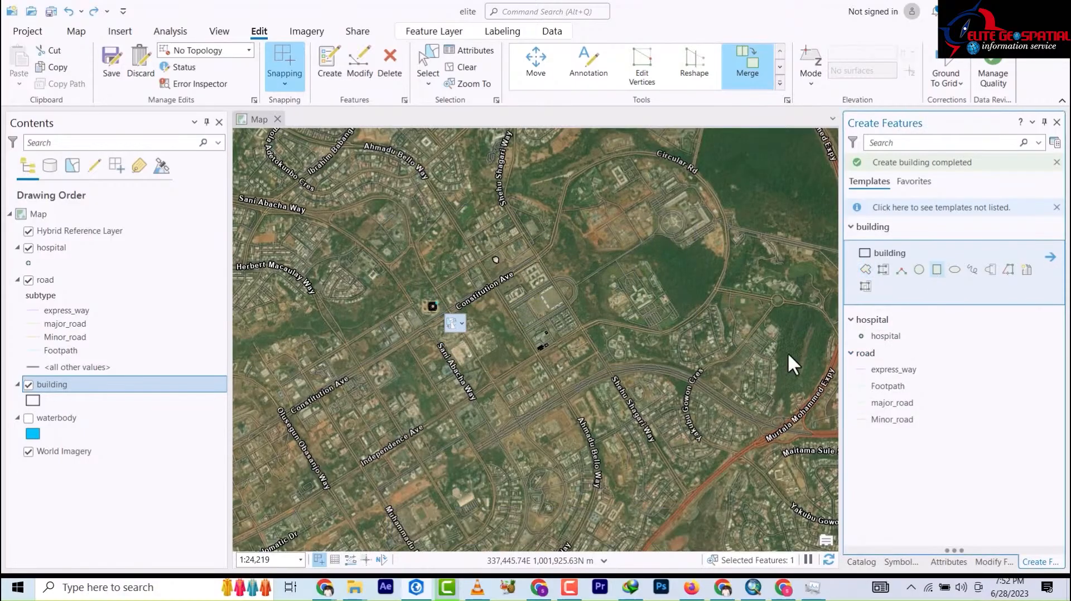
Digitize the long roof on the north side of Bendel St, between Kazaure St and Yenegoa St, as a rectangular building
left_click_drag(599, 315, 628, 191)
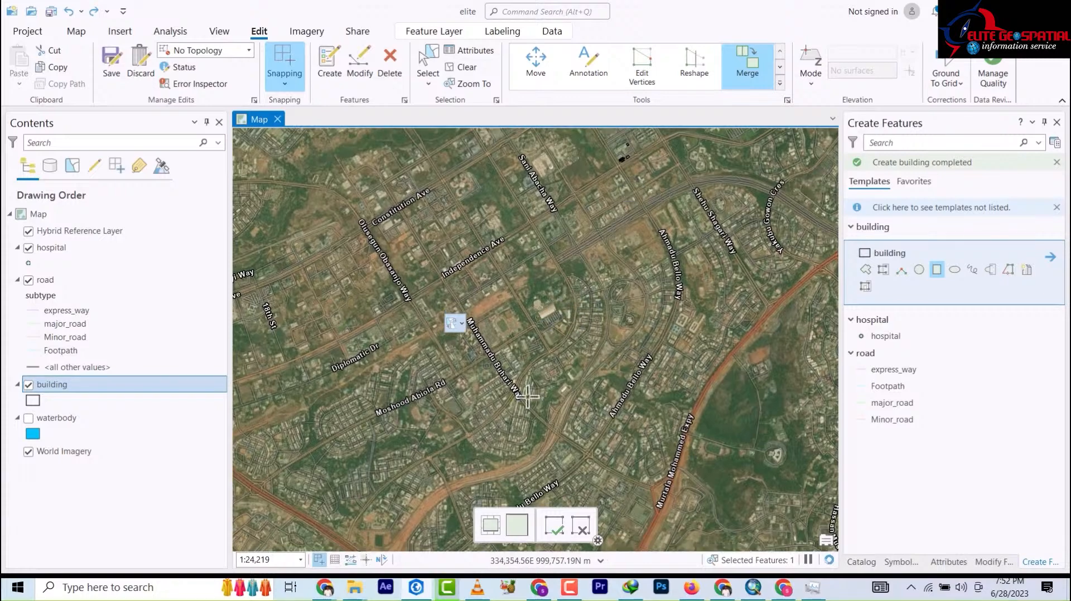
scroll(562, 371, "up", 3)
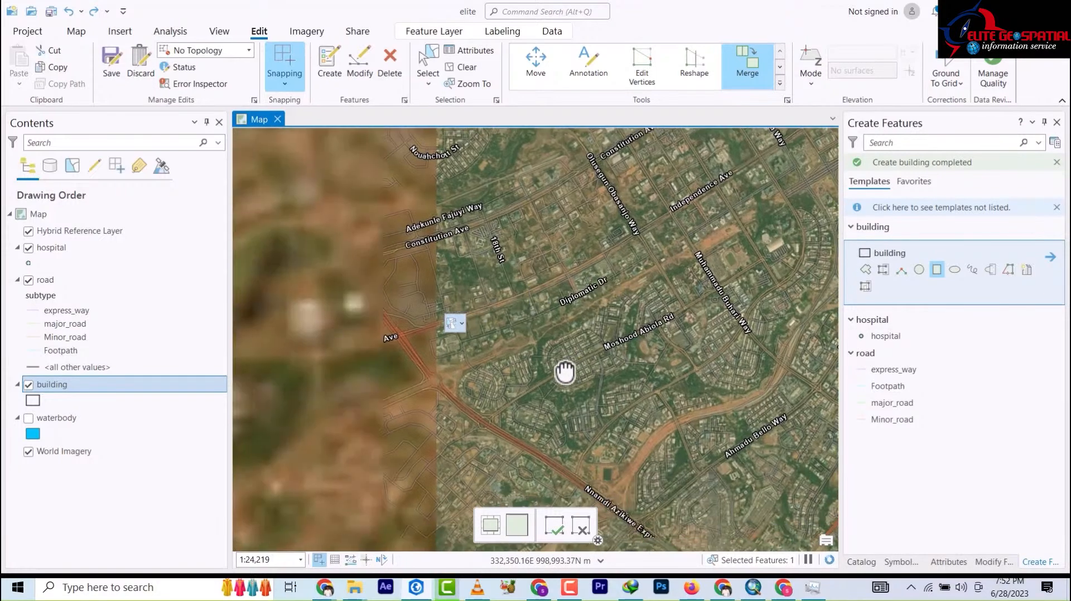
scroll(561, 363, "down", 3)
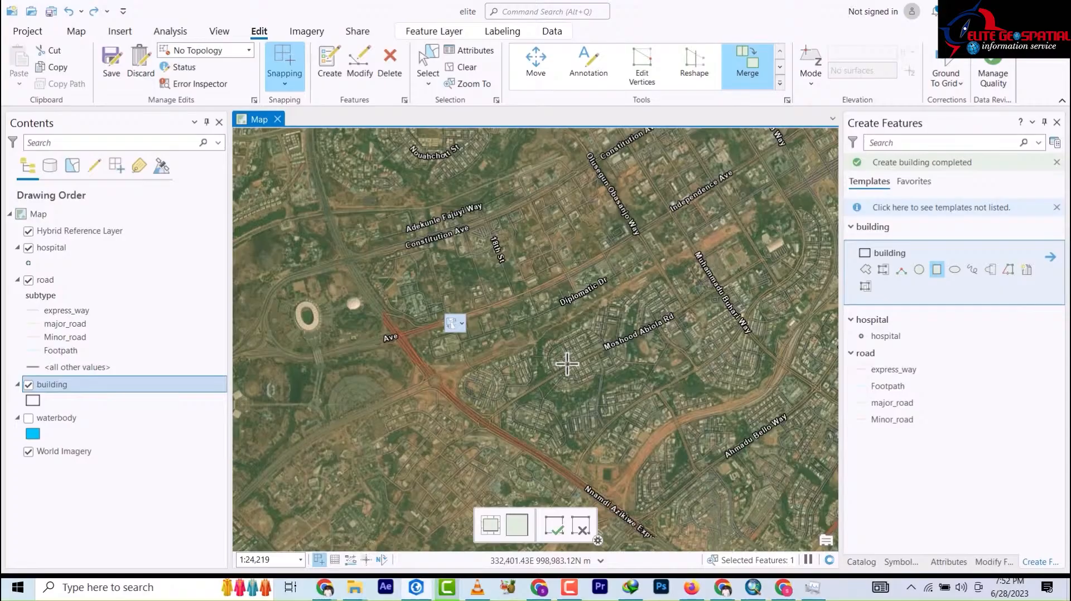
scroll(568, 362, "down", 7)
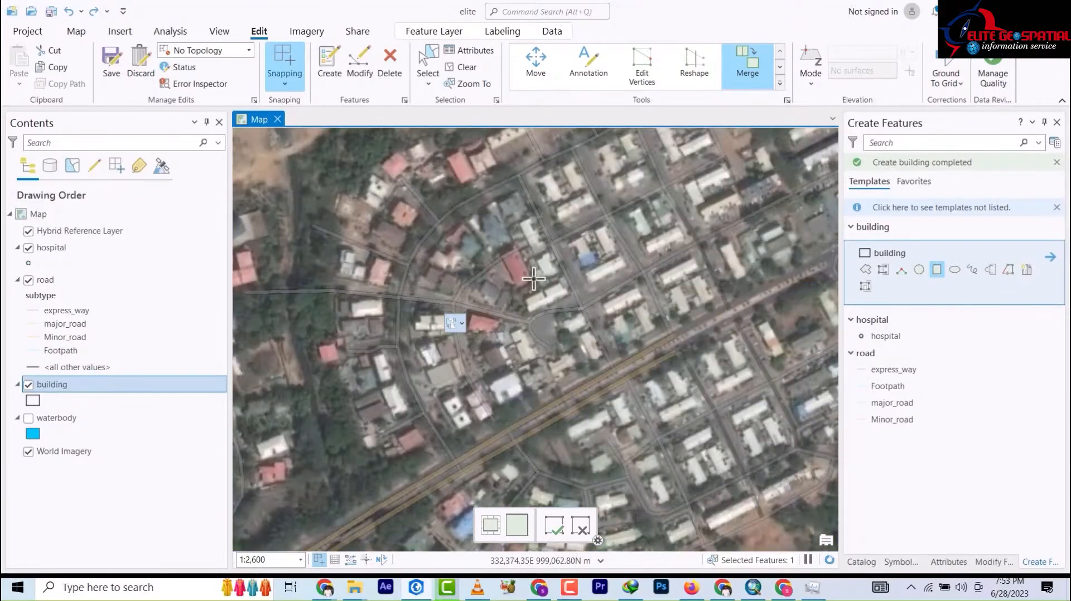
scroll(592, 252, "down", 3)
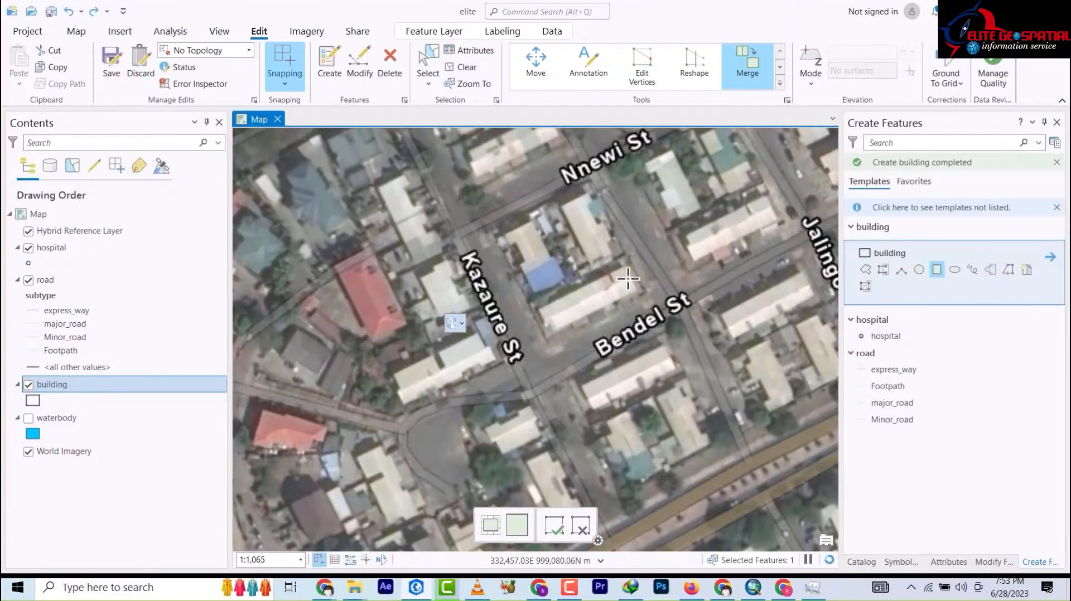
scroll(628, 279, "up", 2)
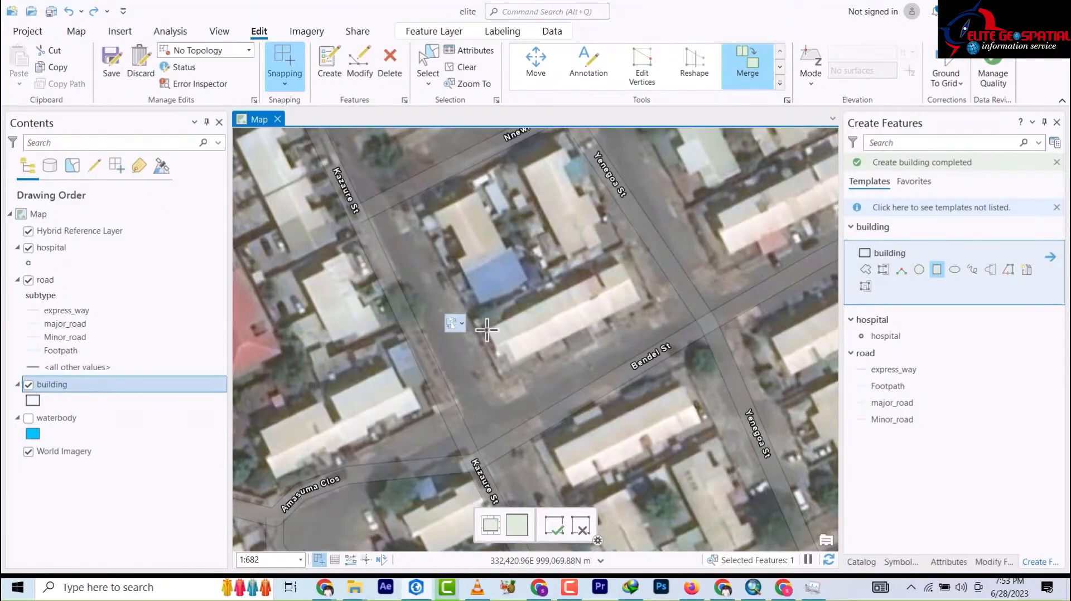
left_click(487, 329)
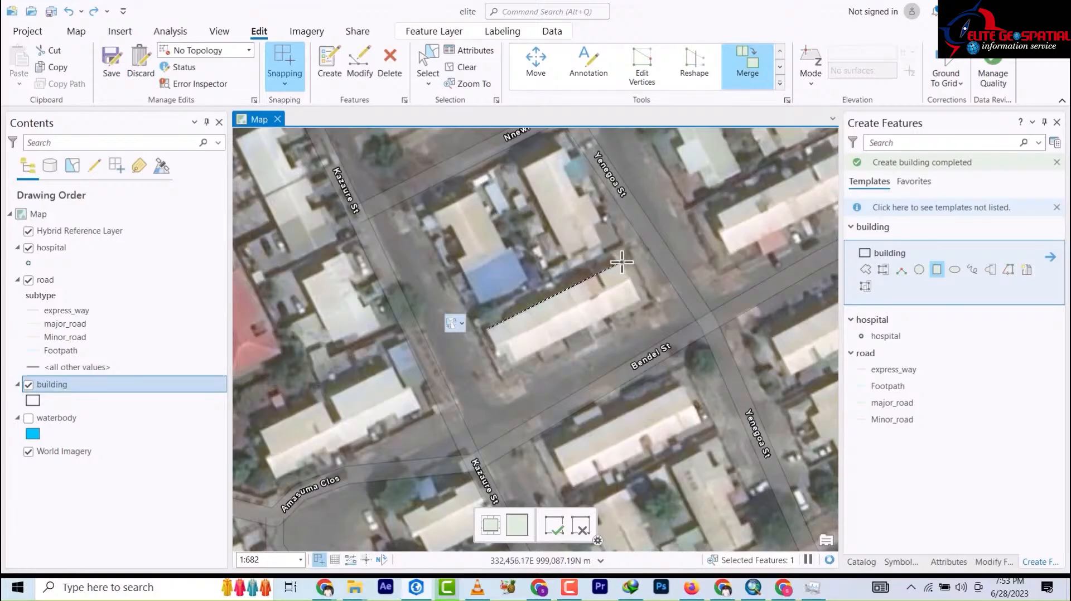
left_click(622, 263)
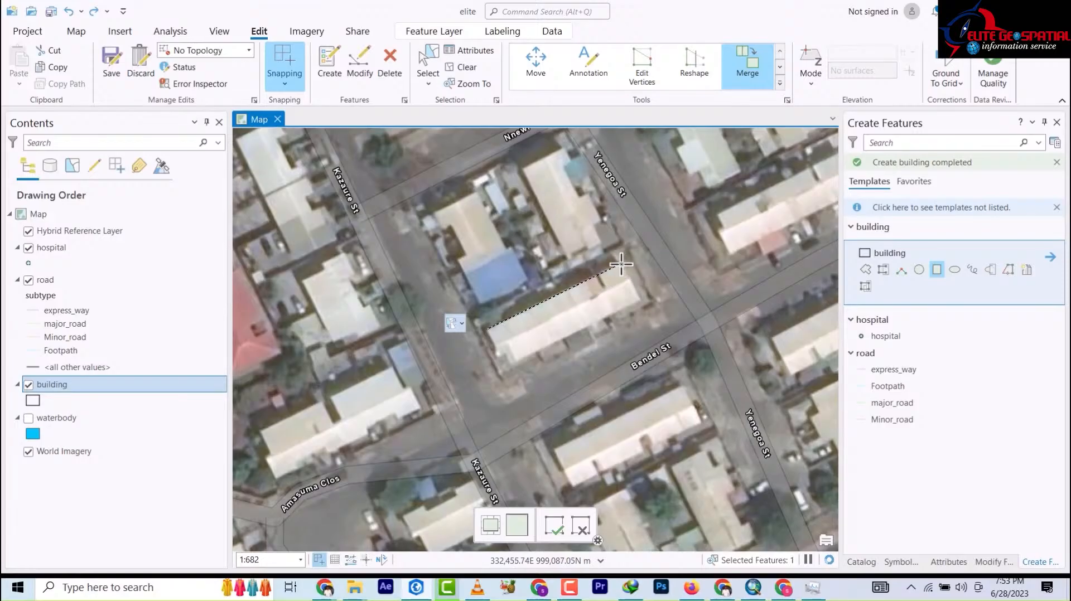
left_click(640, 302)
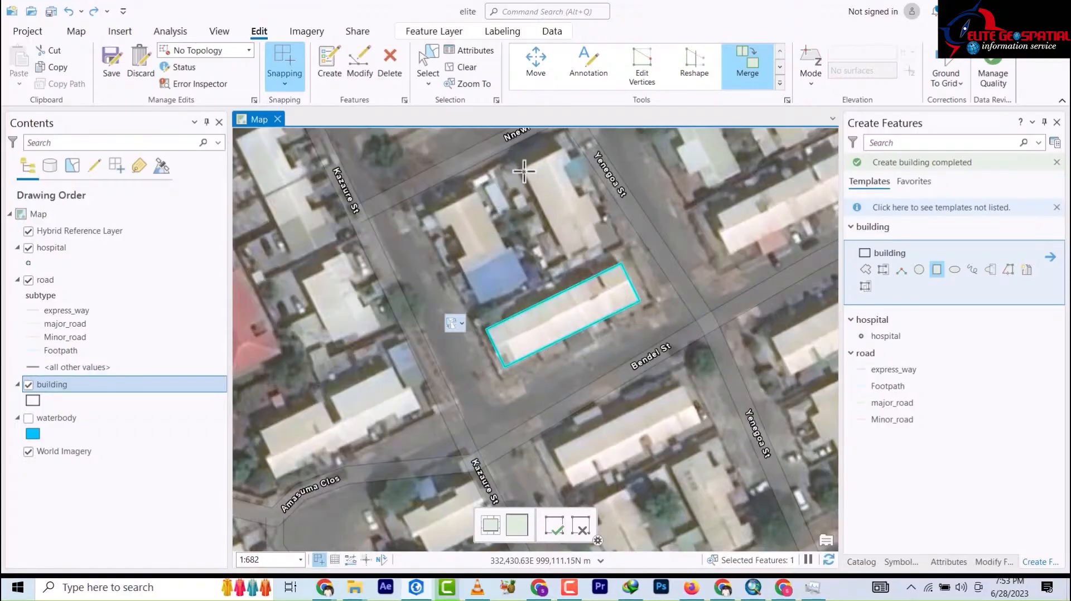
Digitize the roof at the corner of Nnewi St and Yenegoa St as a second rectangular building and inspect its outline up close
left_click(570, 255)
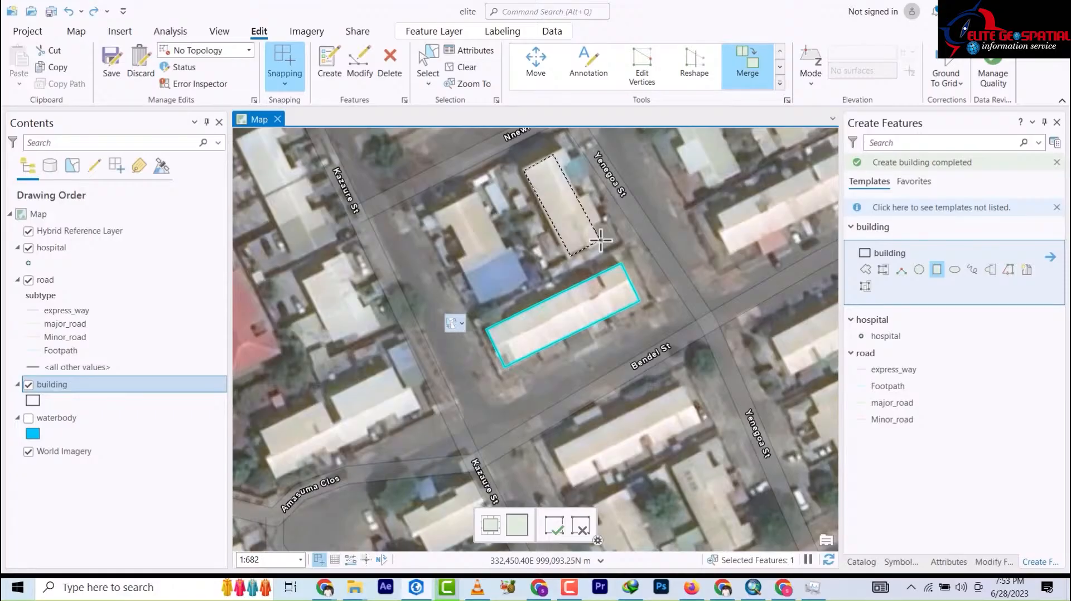
left_click(601, 241)
scroll(577, 173, "down", 4)
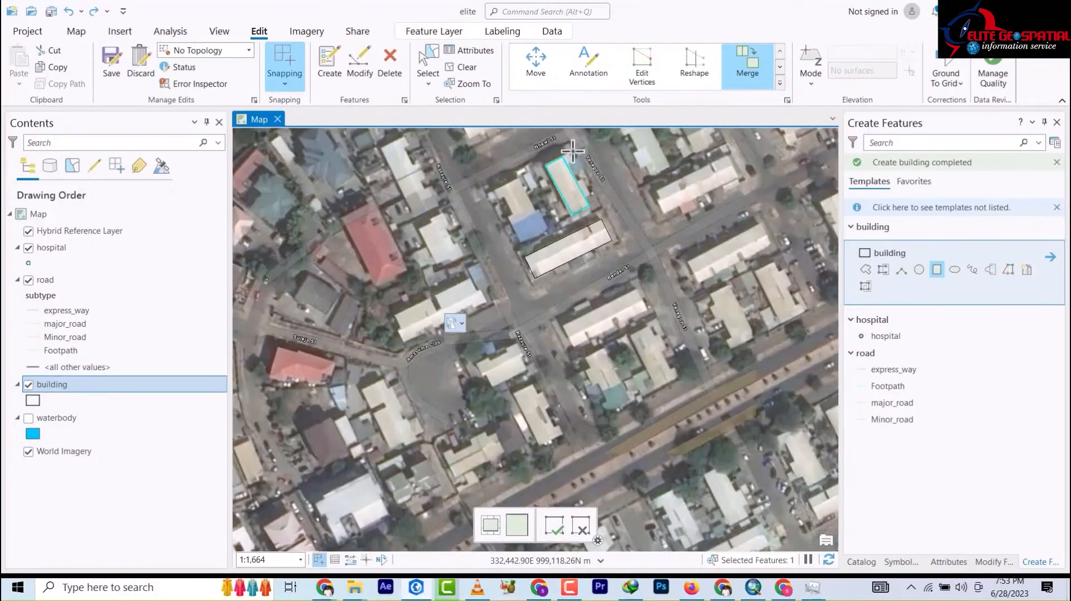
scroll(572, 151, "up", 15)
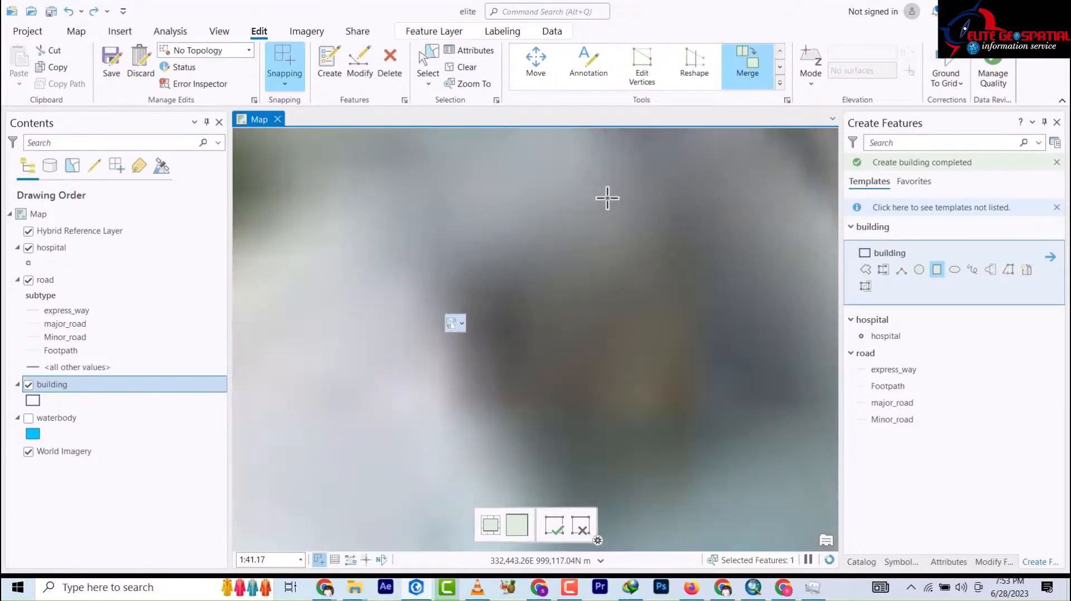
scroll(607, 198, "down", 7)
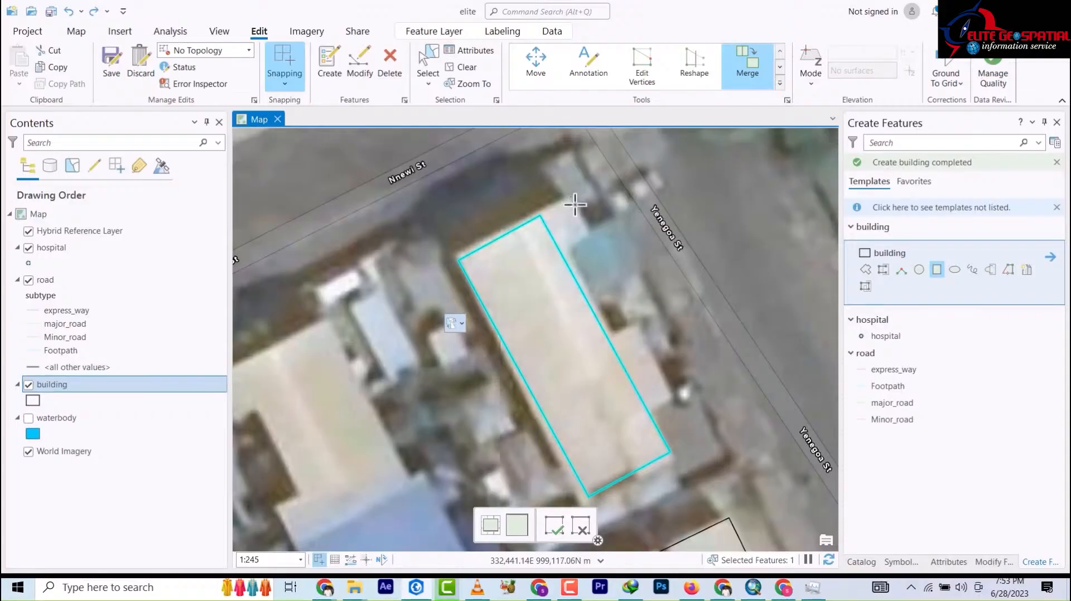
Digitize the roof projections at the north corner and along the east side of the Nnewi St–Yenegoa St corner building as two small overlapping rectangles
left_click(593, 236)
left_click(575, 290)
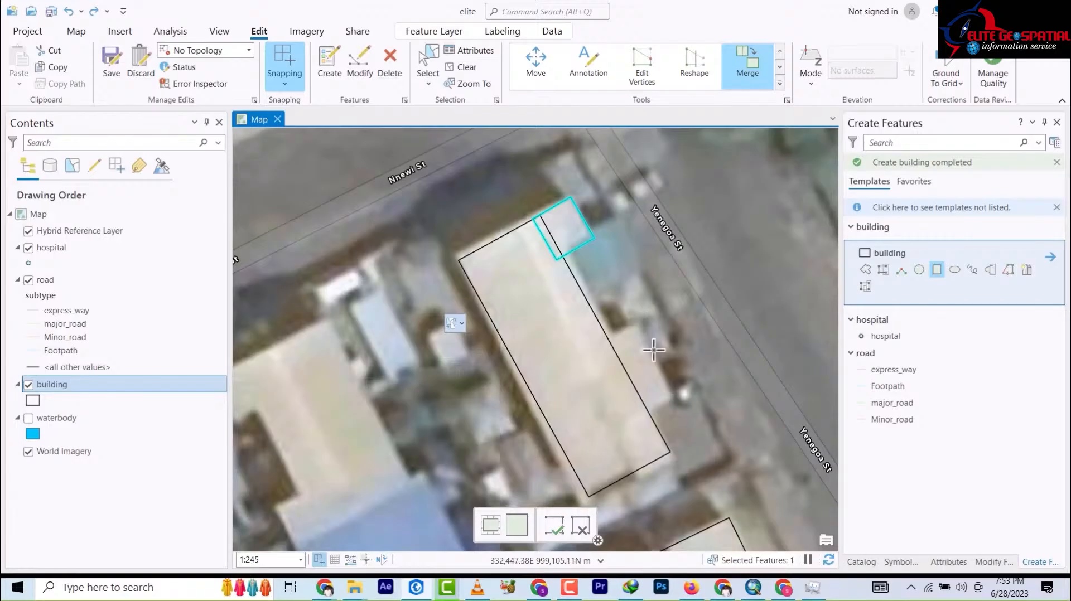
left_click(670, 397)
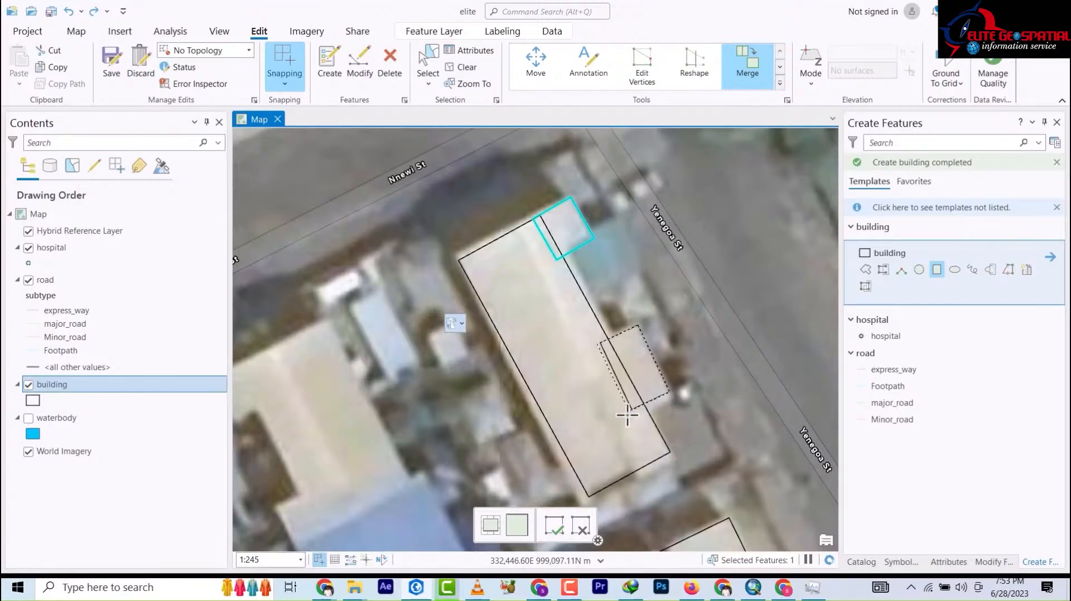
left_click(624, 418)
scroll(586, 246, "up", 2)
scroll(582, 235, "down", 7)
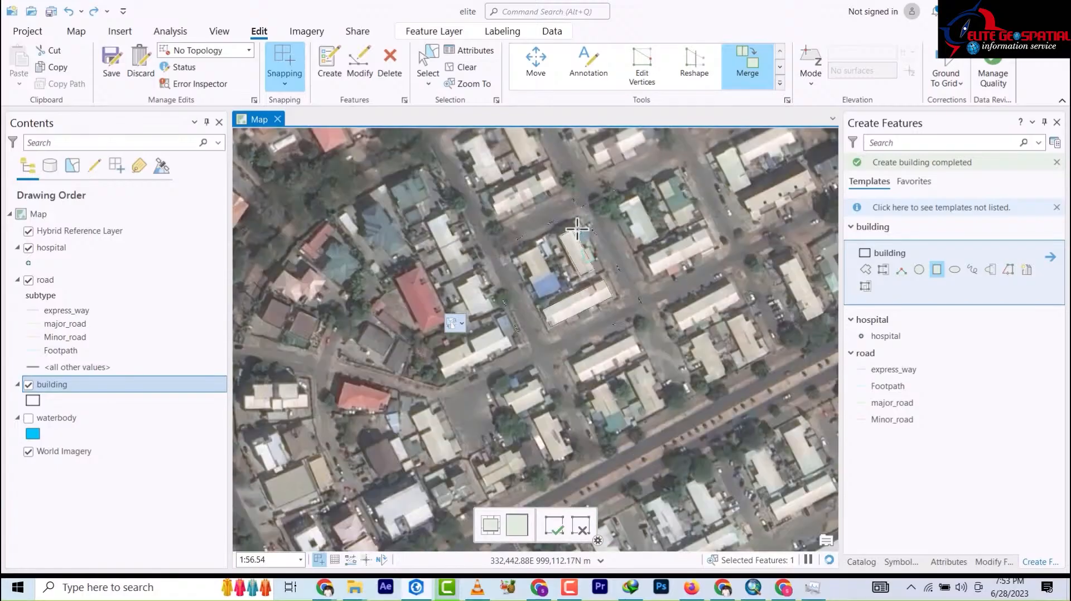
scroll(576, 228, "up", 5)
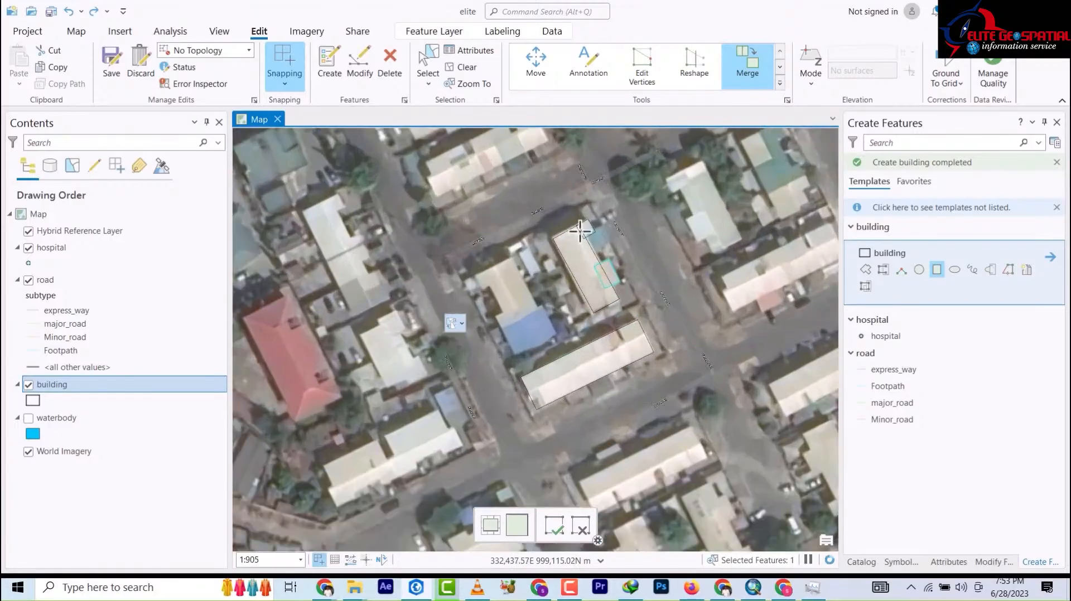
scroll(601, 187, "up", 2)
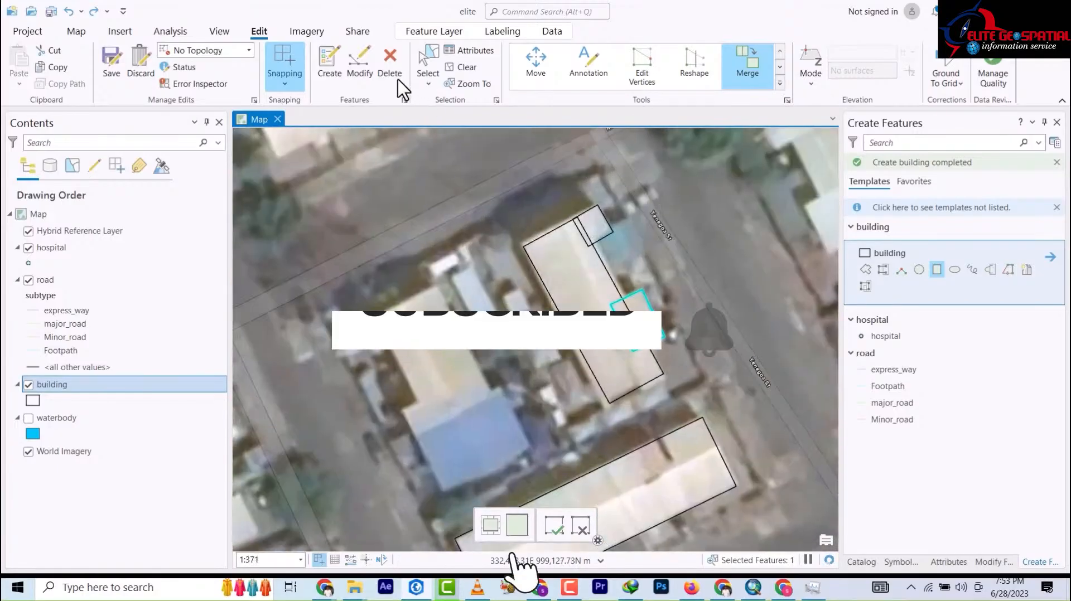
Select the corner building with its two overlapping side rectangles and merge them into one feature in the building layer
left_click(428, 75)
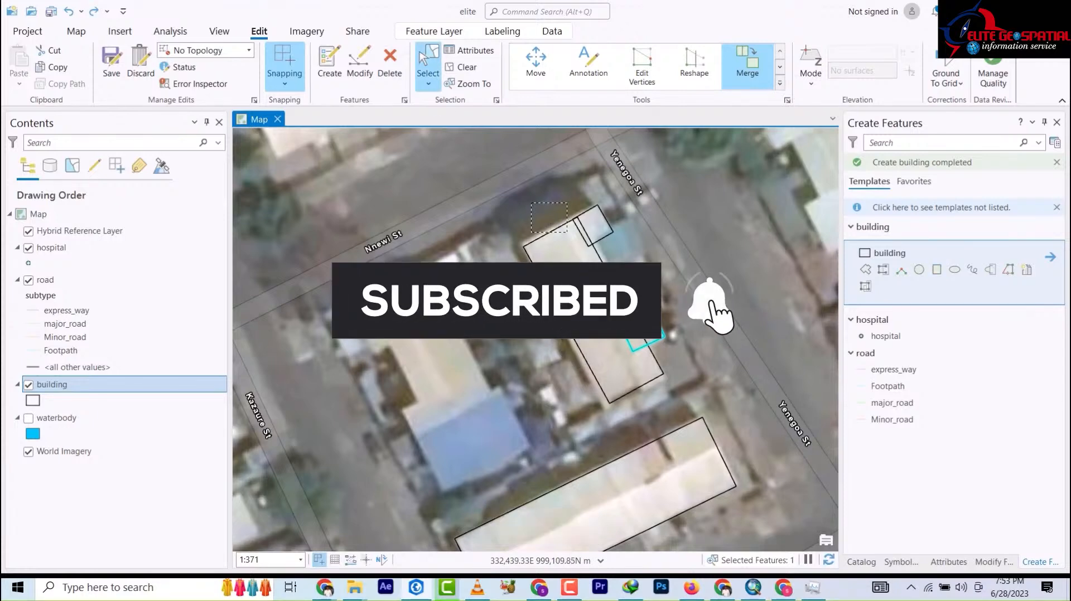
left_click_drag(531, 203, 632, 352)
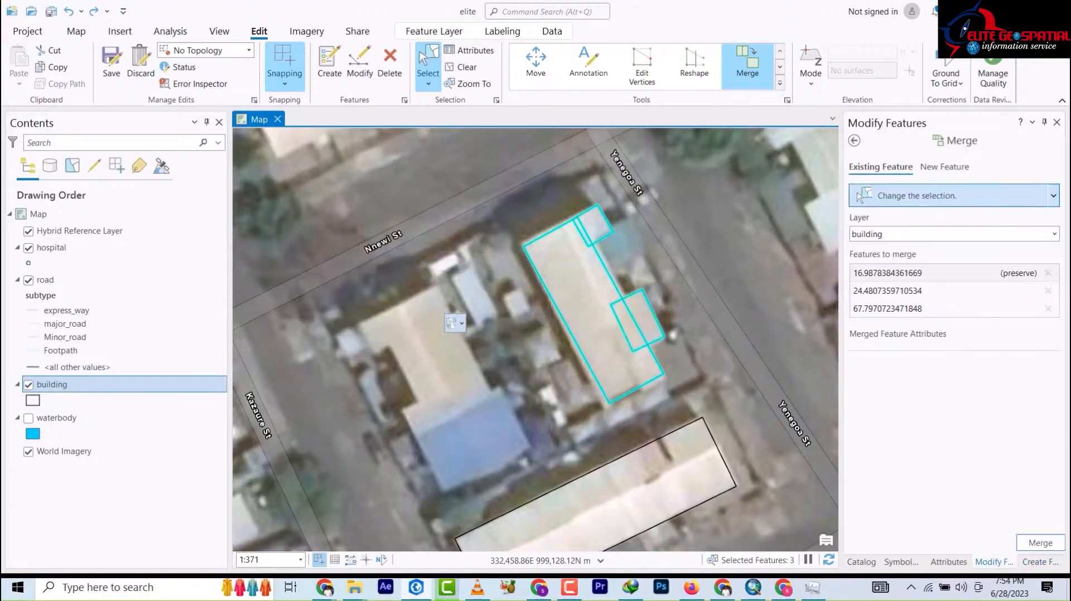
left_click(1041, 543)
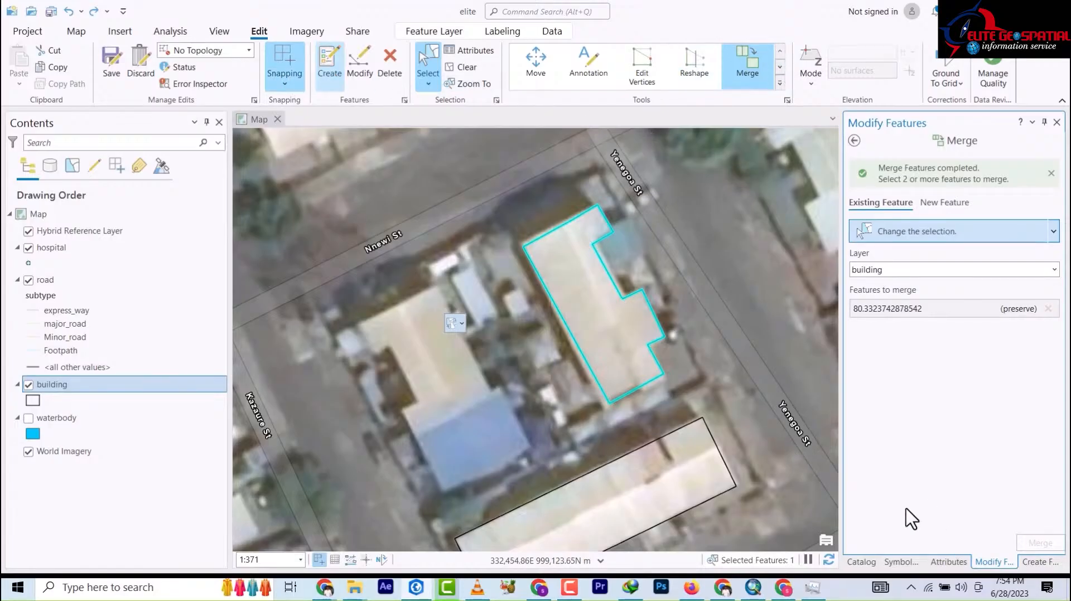
Digitize the long roof on the north side of Bendel St, between Yenegoa St and Jalingo St, as a rectangular building
left_click(332, 62)
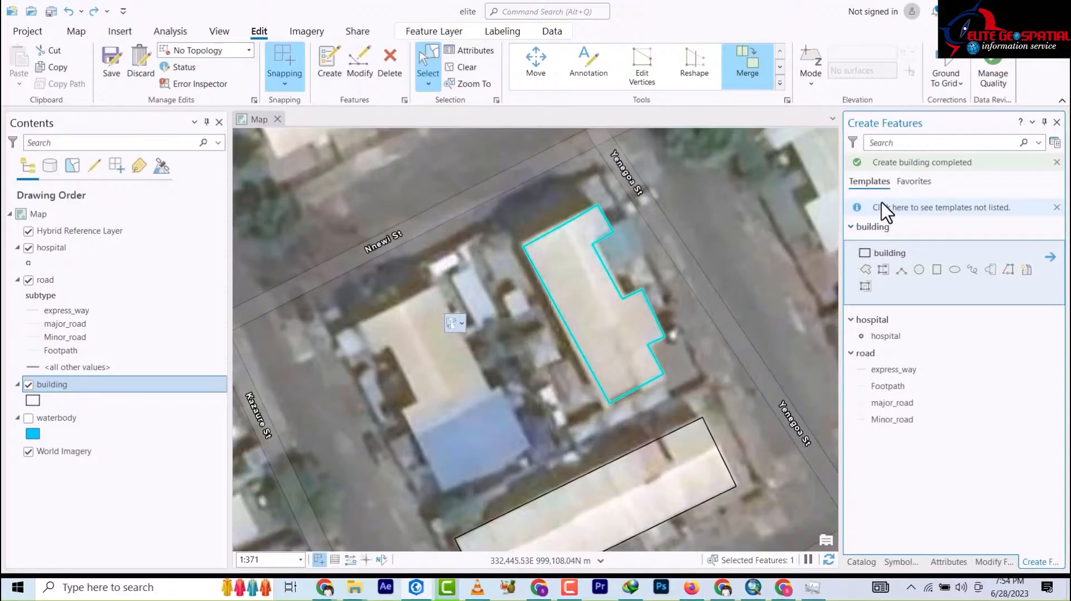
left_click(937, 271)
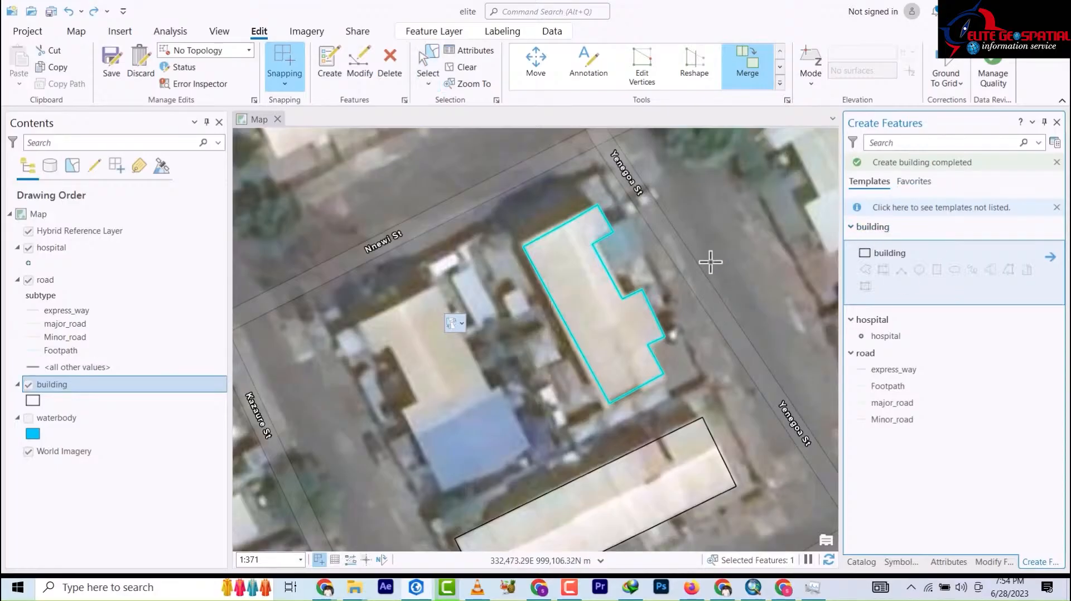
scroll(703, 256, "down", 3)
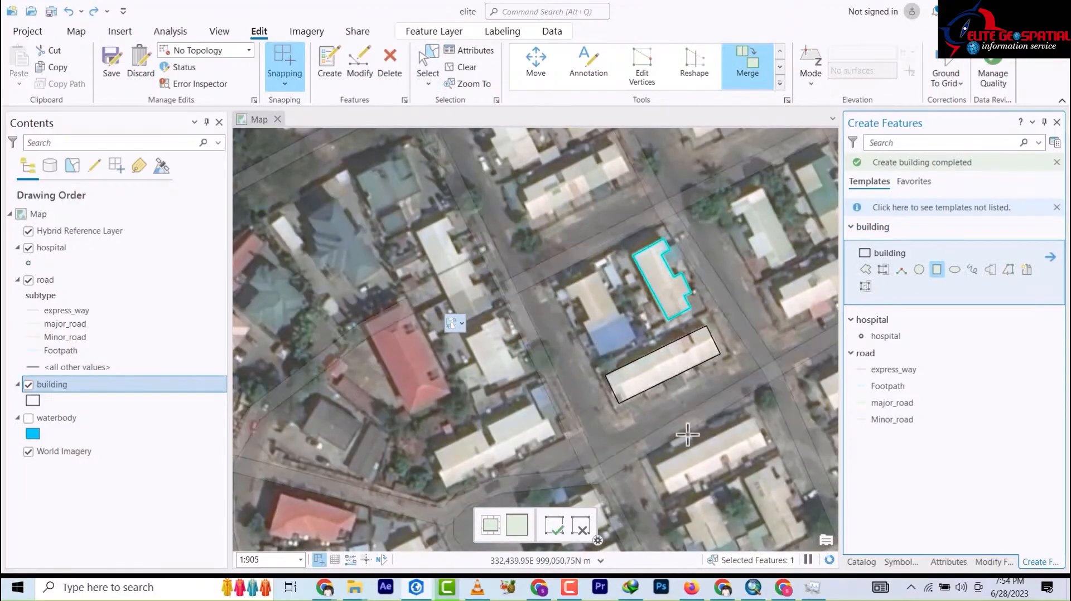
left_click_drag(736, 252, 550, 251)
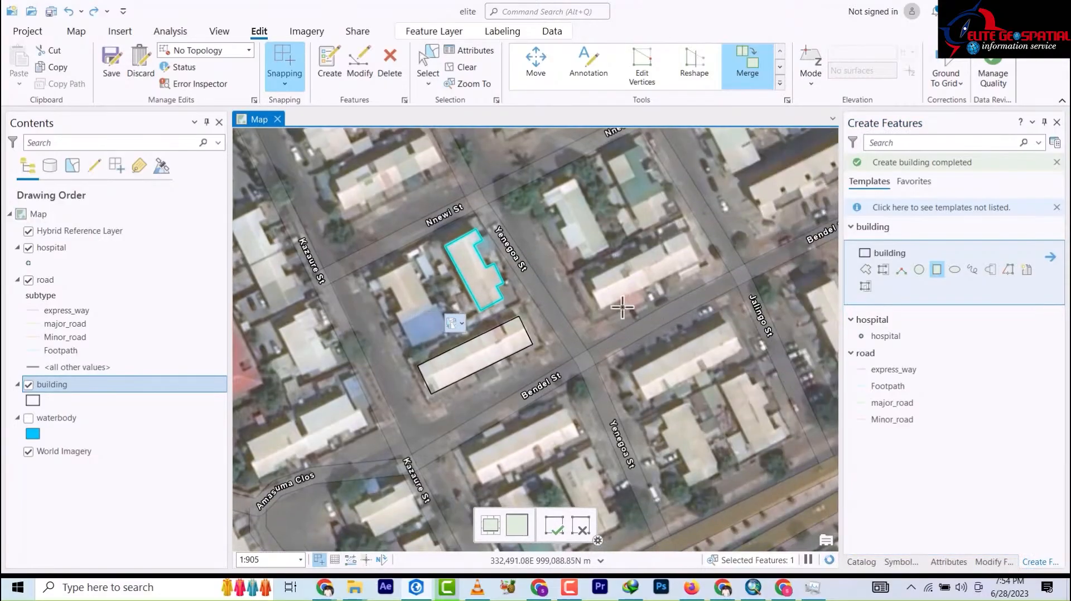
scroll(678, 259, "up", 4)
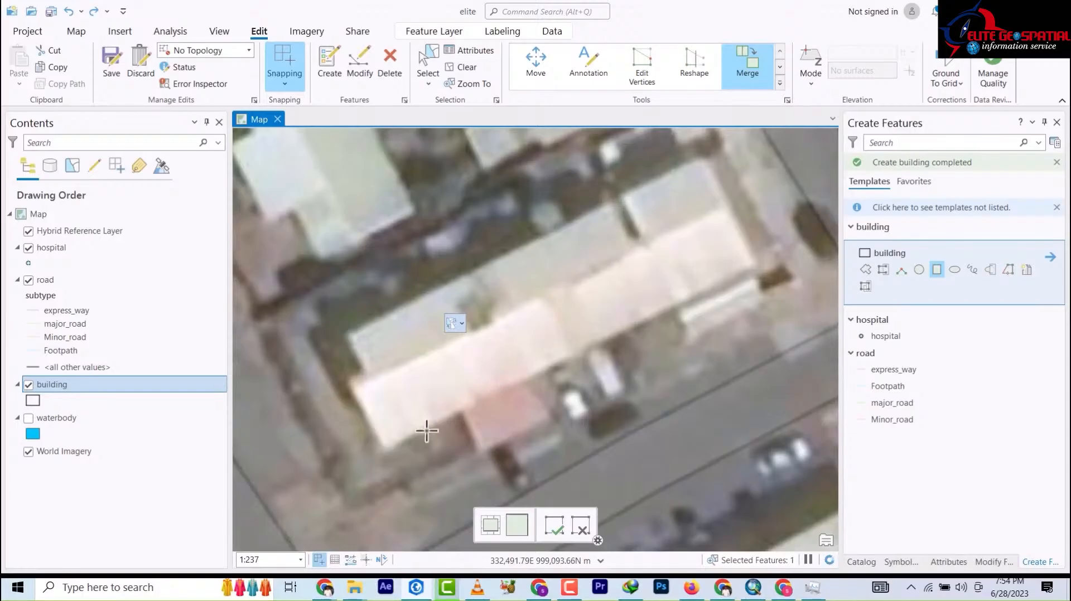
left_click(385, 448)
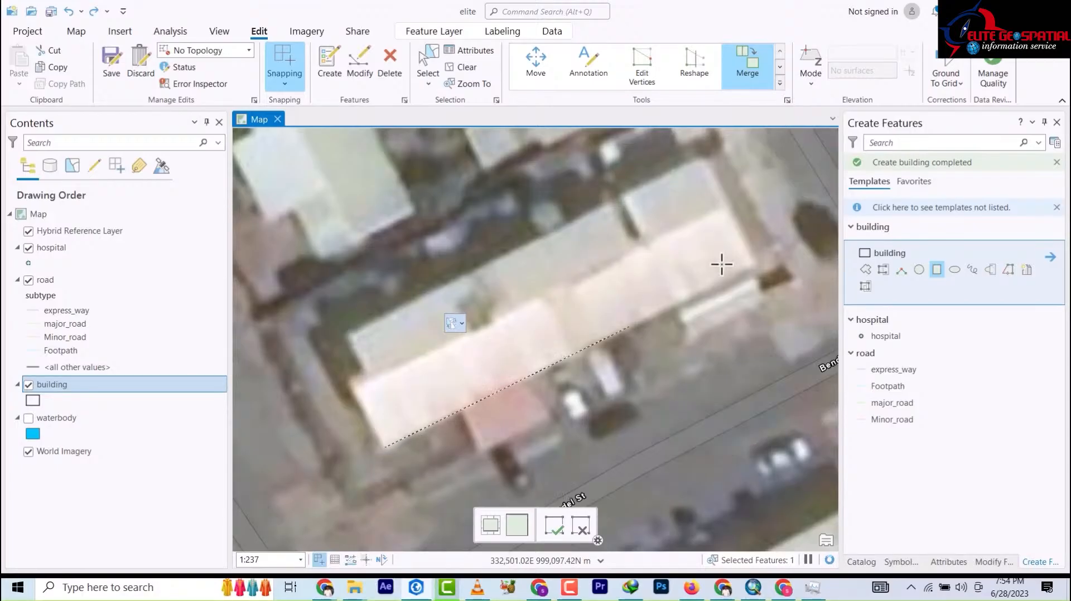
left_click(752, 265)
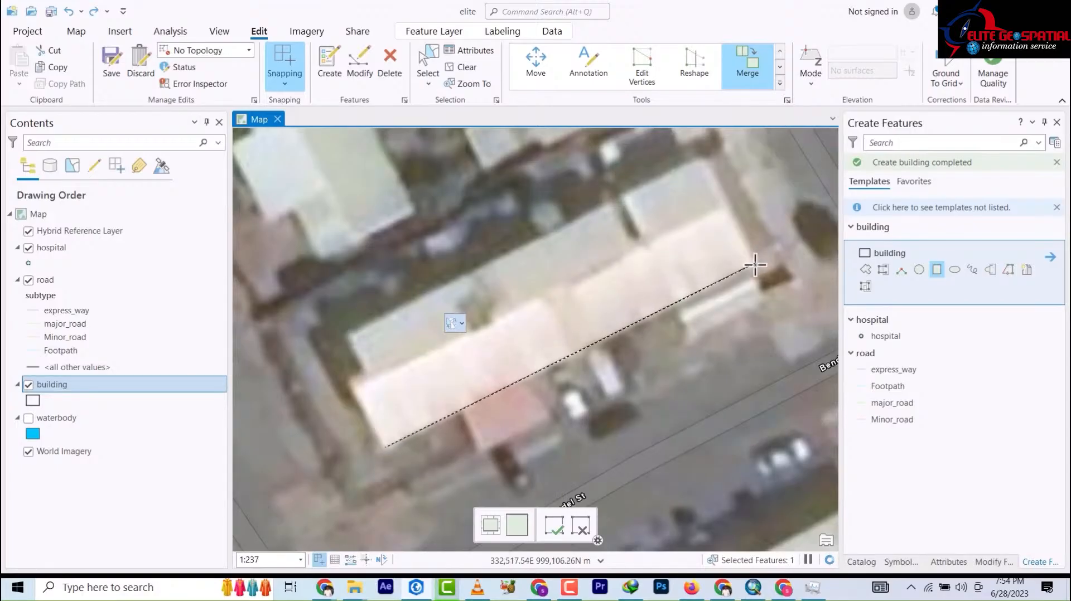
left_click(699, 163)
scroll(720, 239, "down", 4)
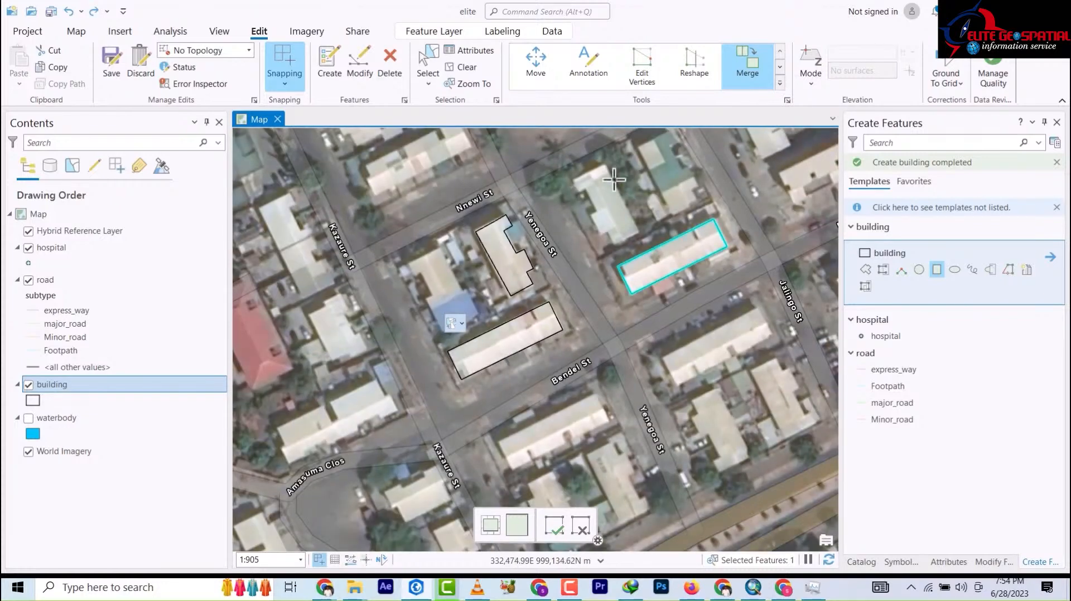
Digitize the two narrow roofs just south of Nnewi St, between Yenegoa St and Jalingo St, as rectangular buildings
left_click(639, 232)
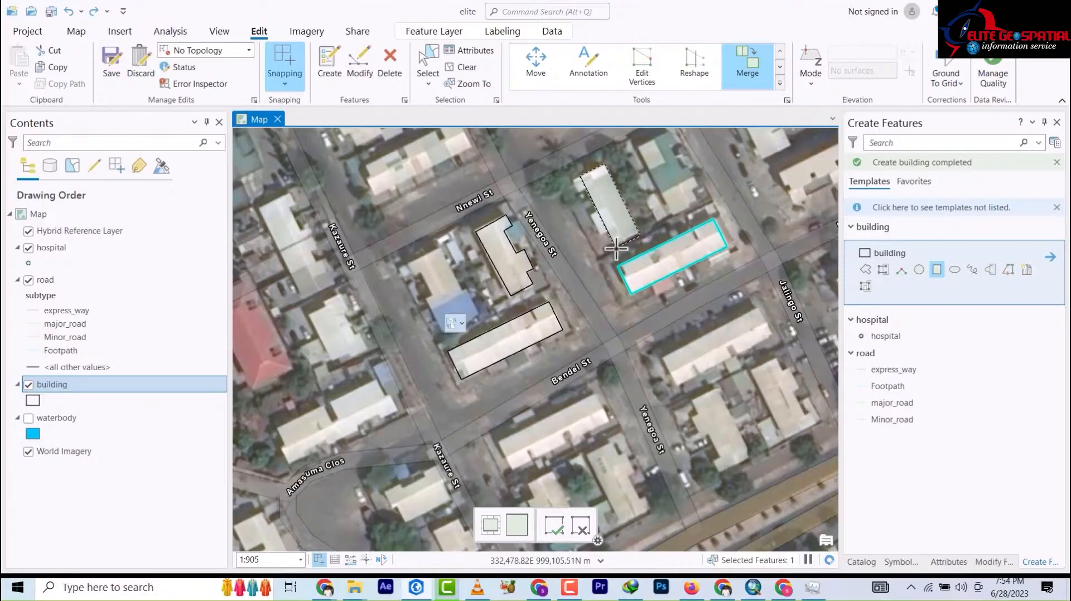
left_click(615, 247)
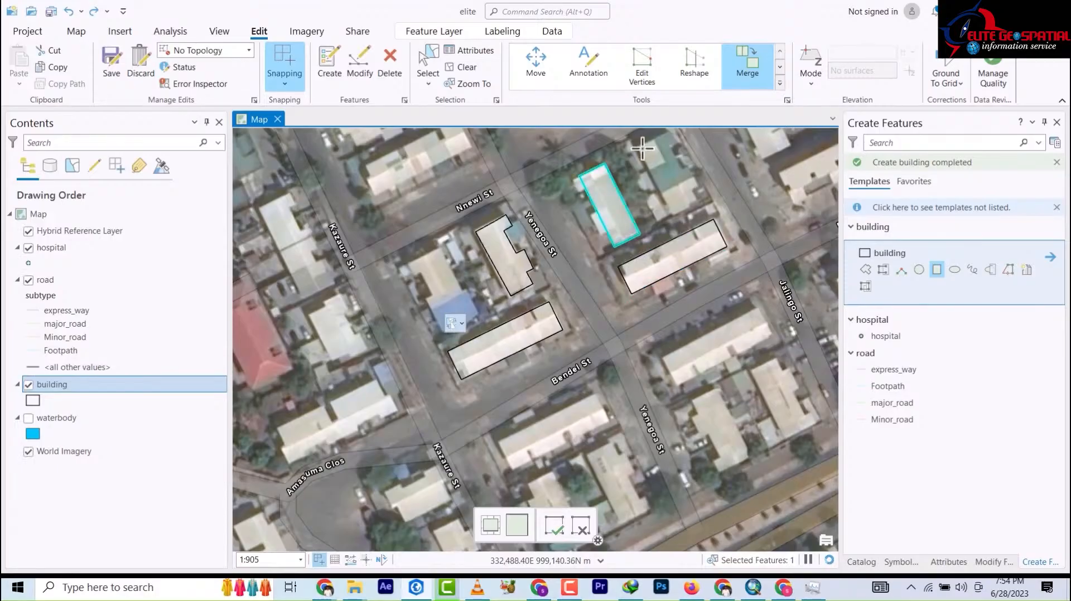
left_click(674, 213)
left_click(706, 236)
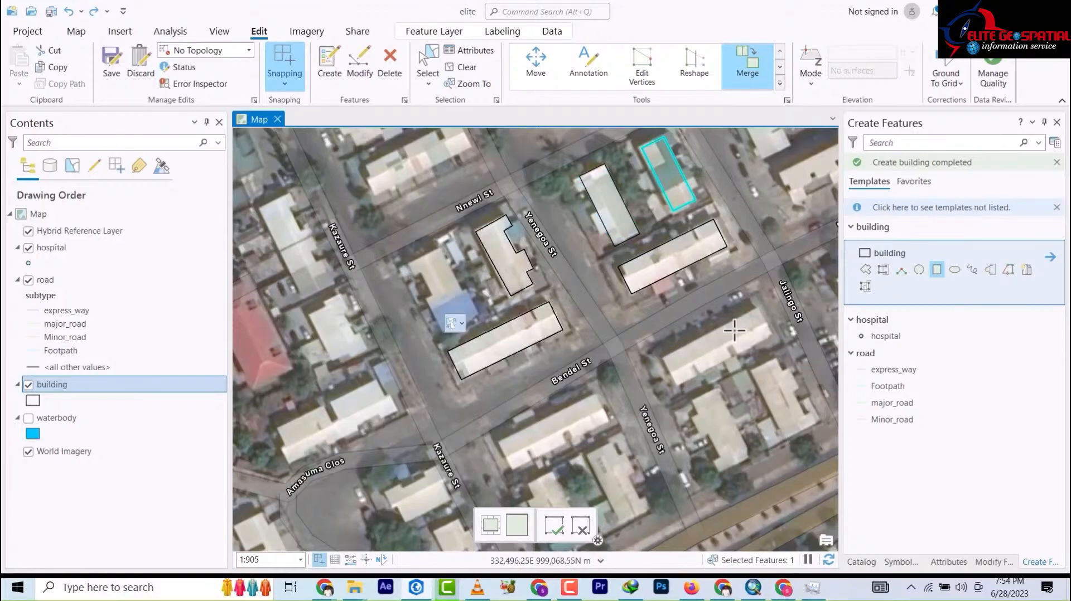
Digitize the two long roofs on the south side of Bendel St, one on each side of Yenegoa St, as rectangular buildings
left_click(665, 356)
left_click(756, 310)
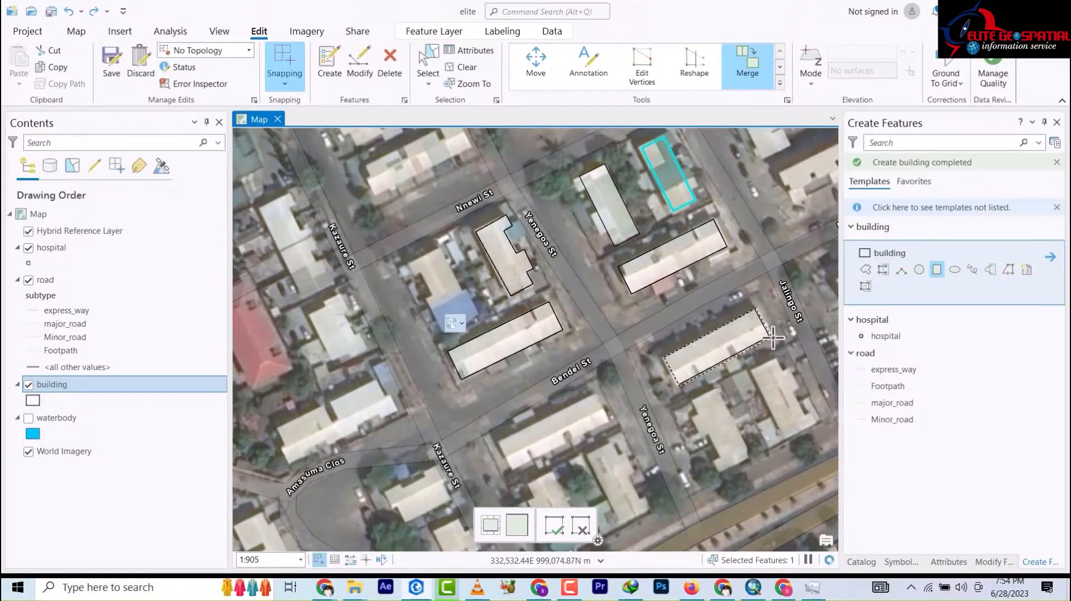
left_click(772, 337)
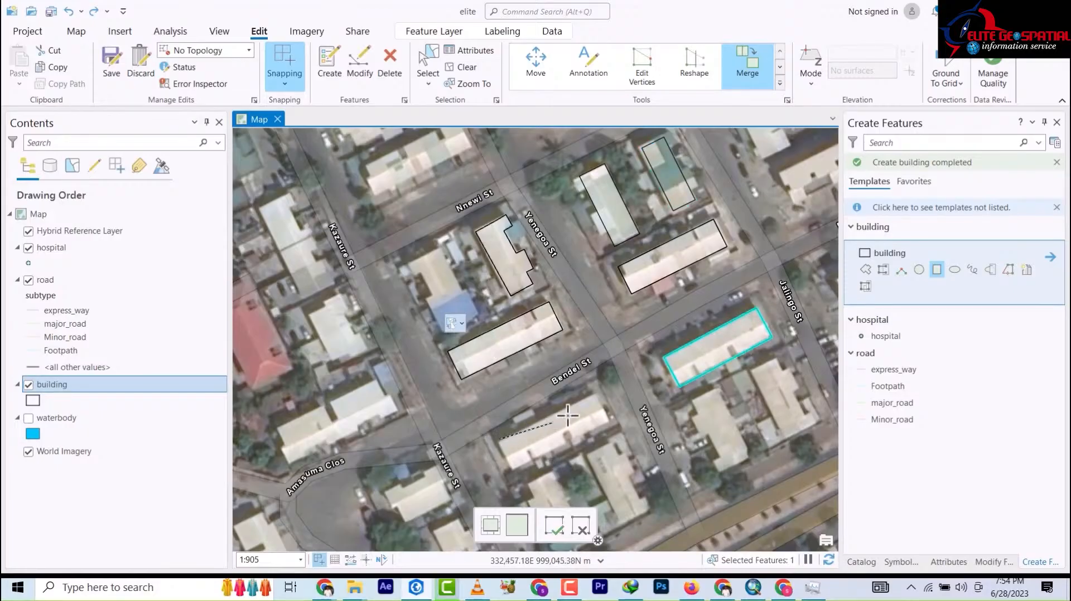
left_click(597, 396)
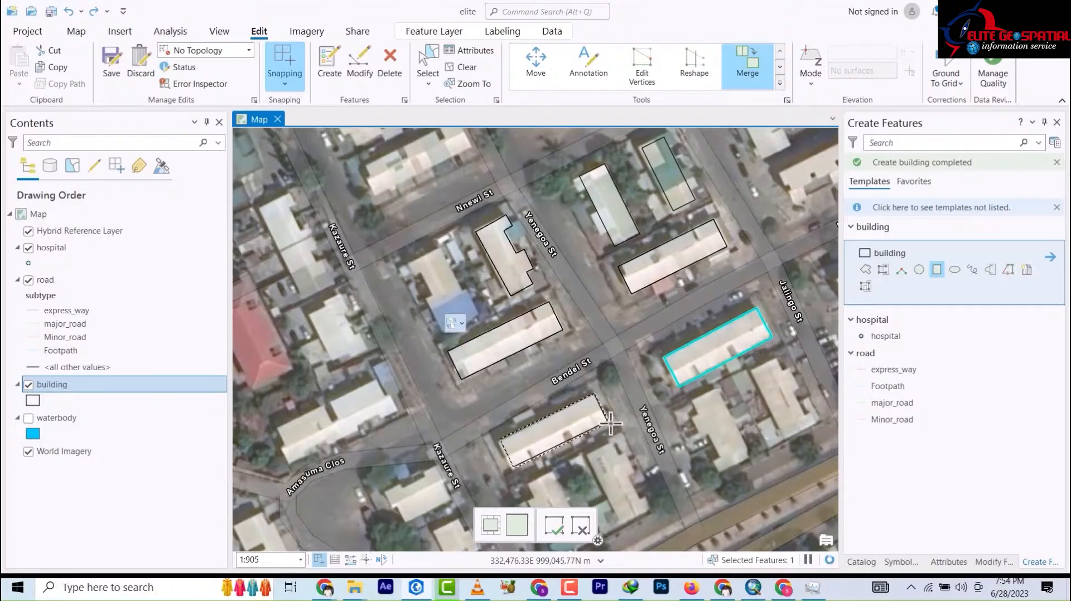
left_click(610, 423)
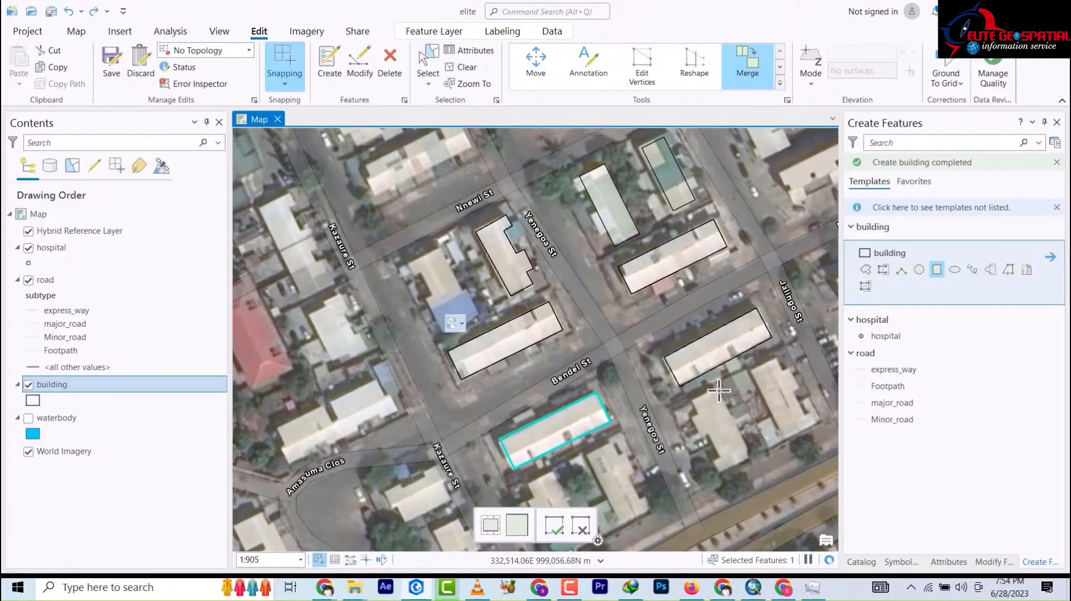
Digitize the two roofs behind the southern Bendel St building, between Yenegoa St and Jalingo St, as rectangular buildings
left_click(726, 467)
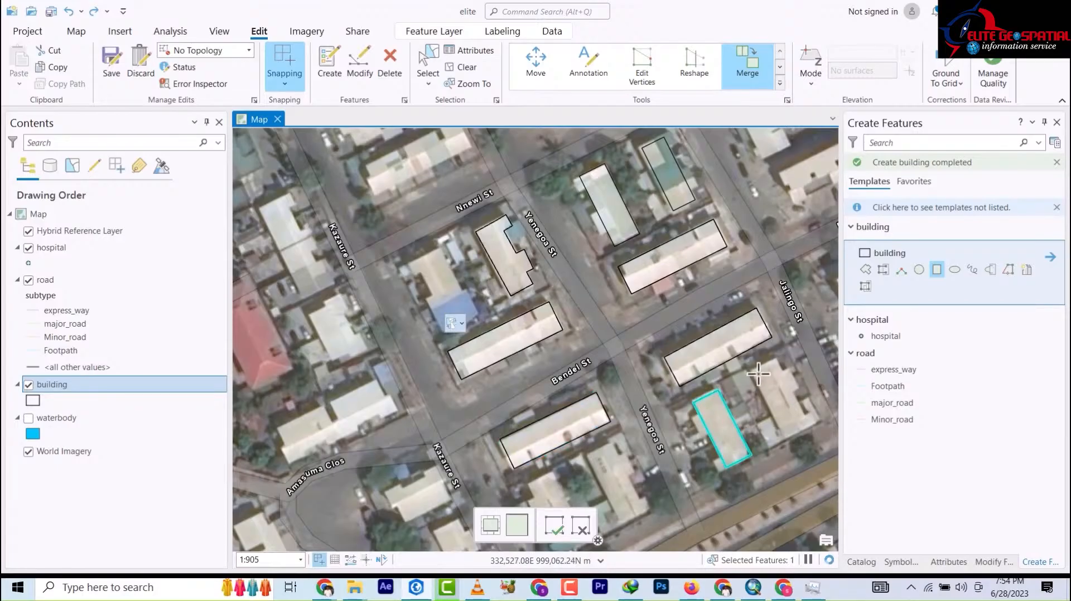
left_click(784, 436)
left_click(816, 422)
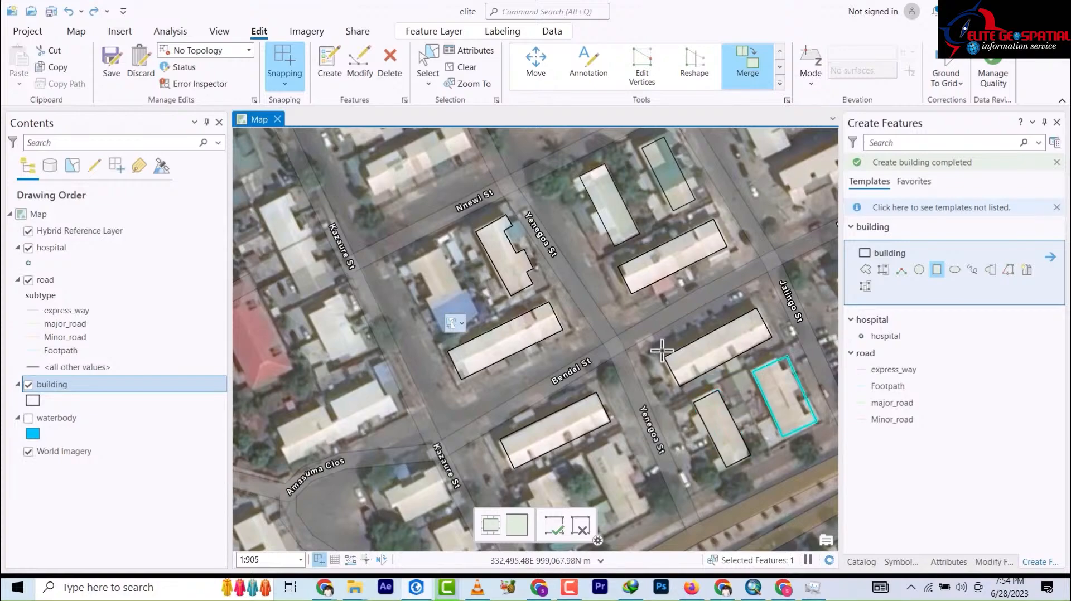
Digitize the northeast wing of the courtyard building south of Ilesa St, beside the sandy field and cleared dirt strip, as a rectangle
scroll(658, 304, "up", 2)
scroll(574, 320, "down", 5)
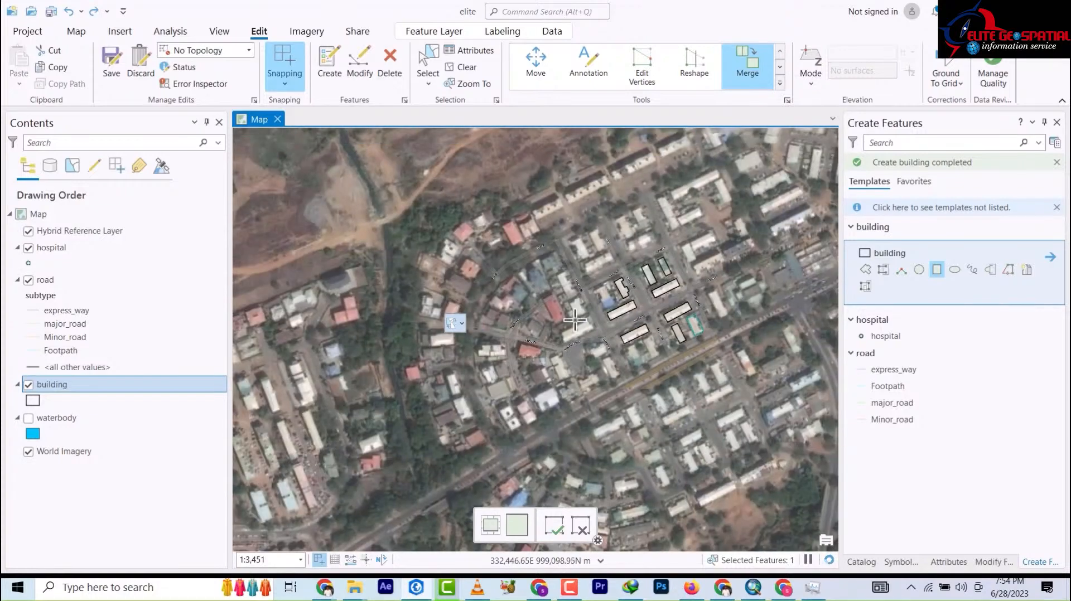
left_click_drag(675, 384, 578, 274)
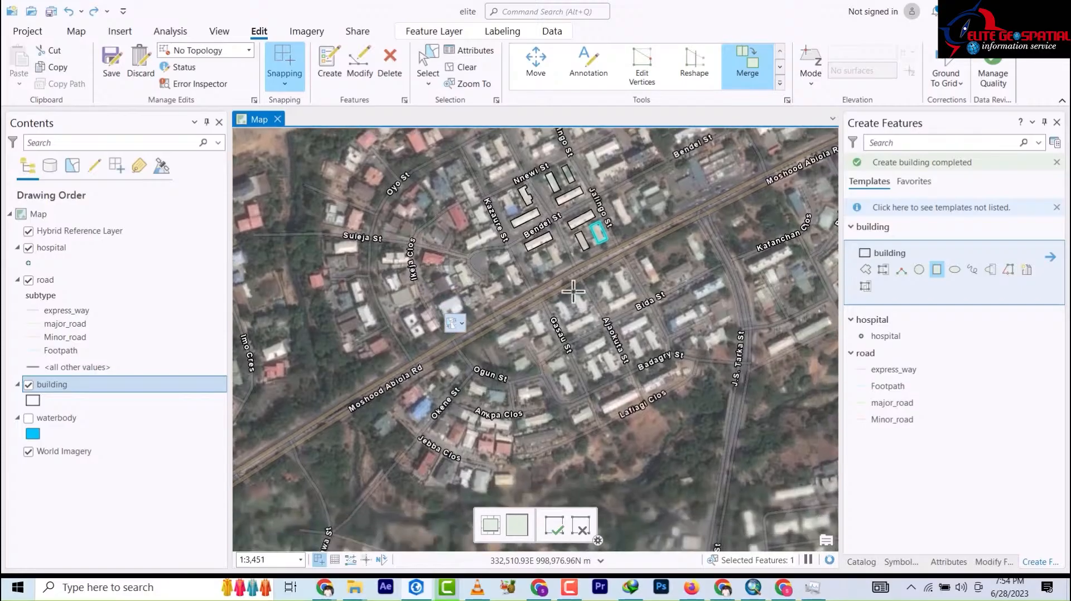
left_click_drag(750, 332, 595, 231)
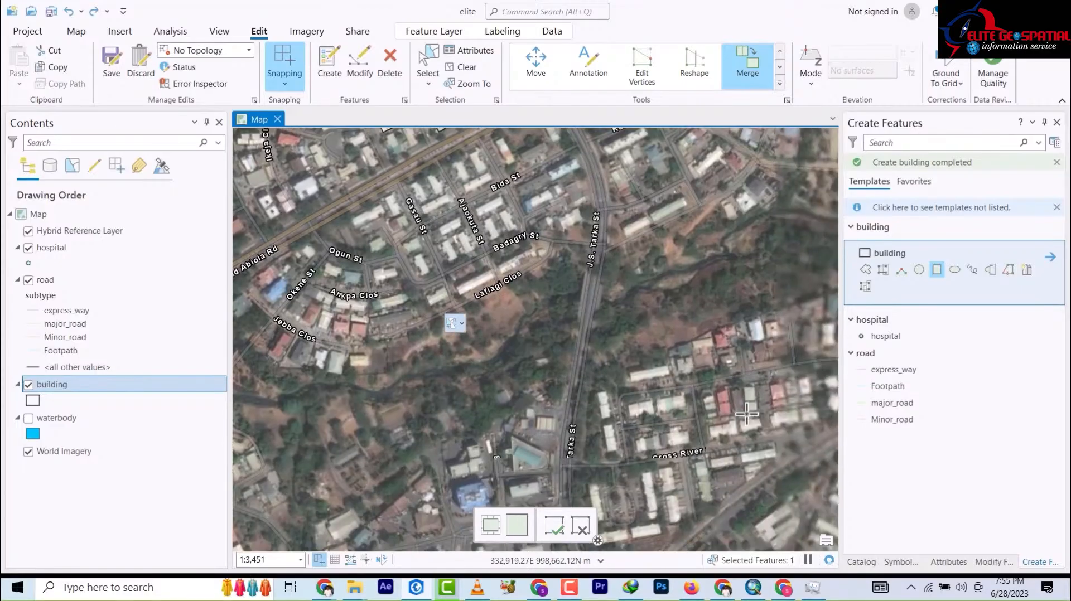
left_click_drag(725, 380, 577, 221)
left_click_drag(705, 326, 561, 241)
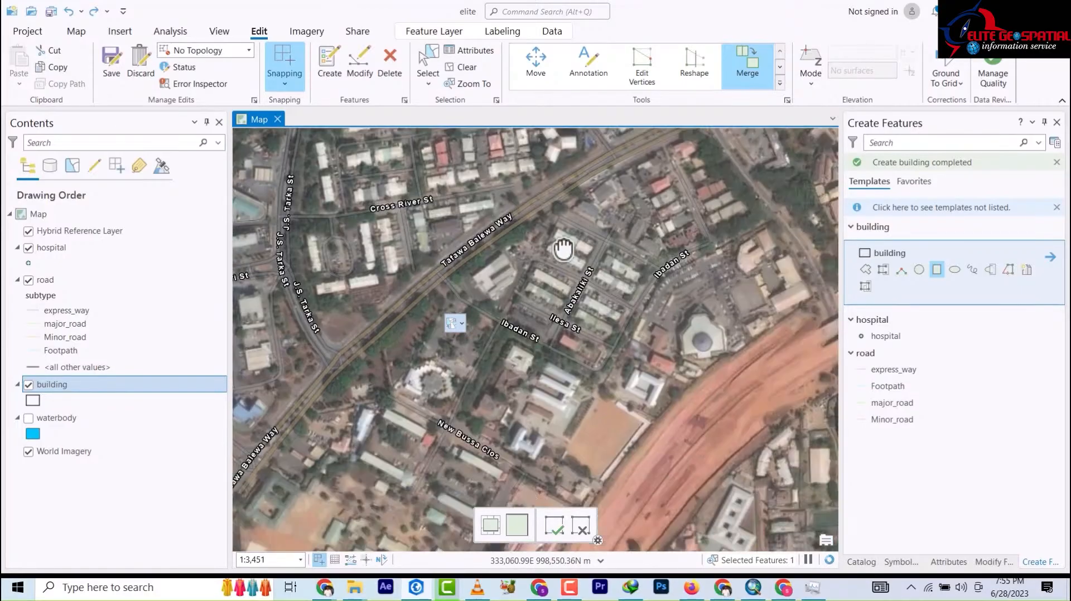
scroll(650, 400, "down", 2)
scroll(648, 405, "up", 2)
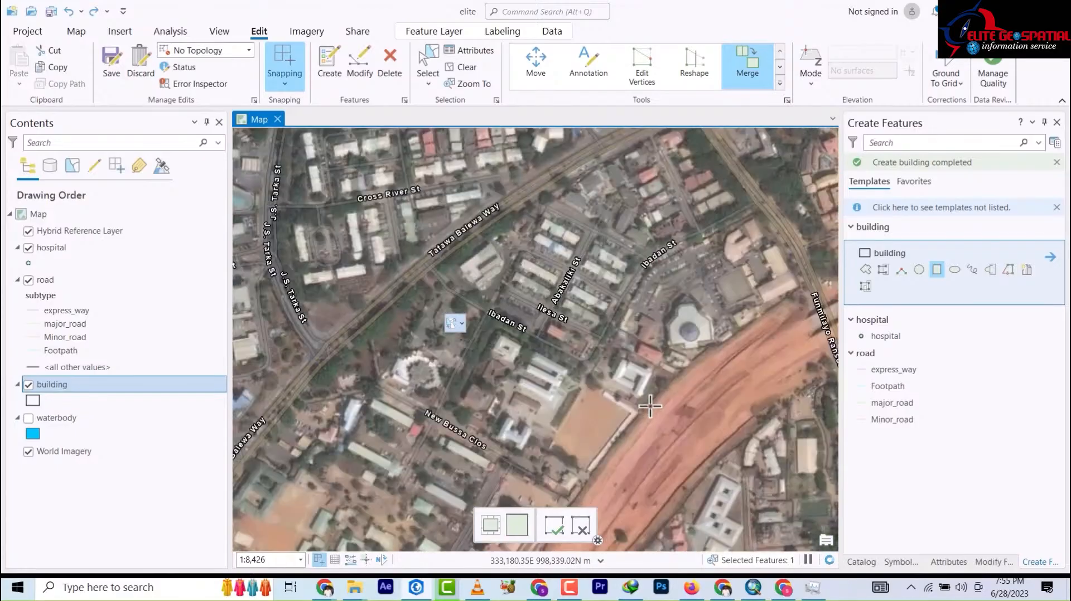
scroll(642, 412, "up", 2)
scroll(639, 405, "up", 5)
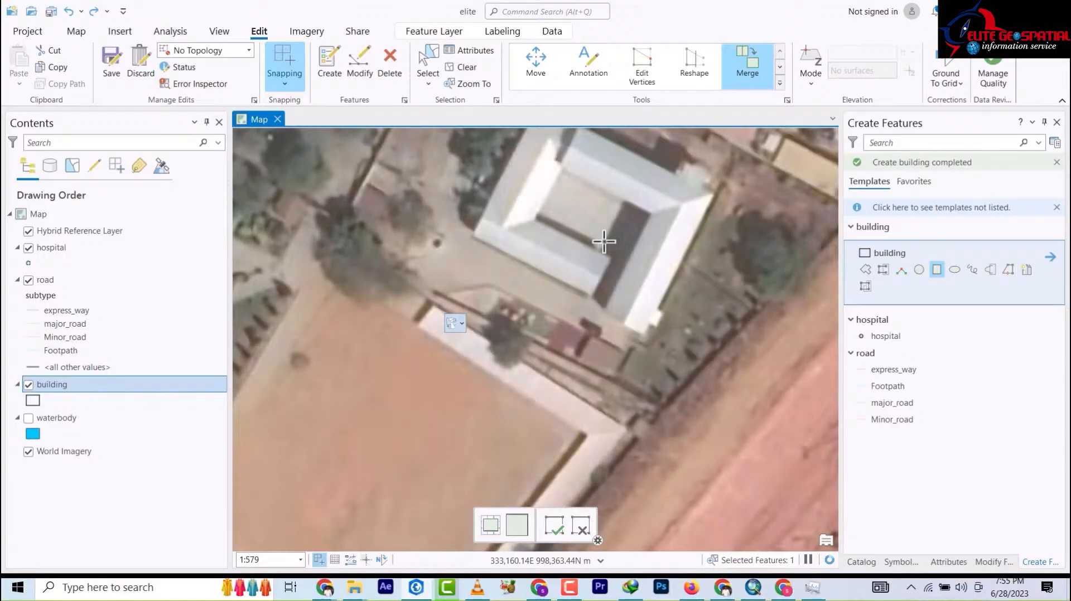
left_click_drag(605, 237, 586, 269)
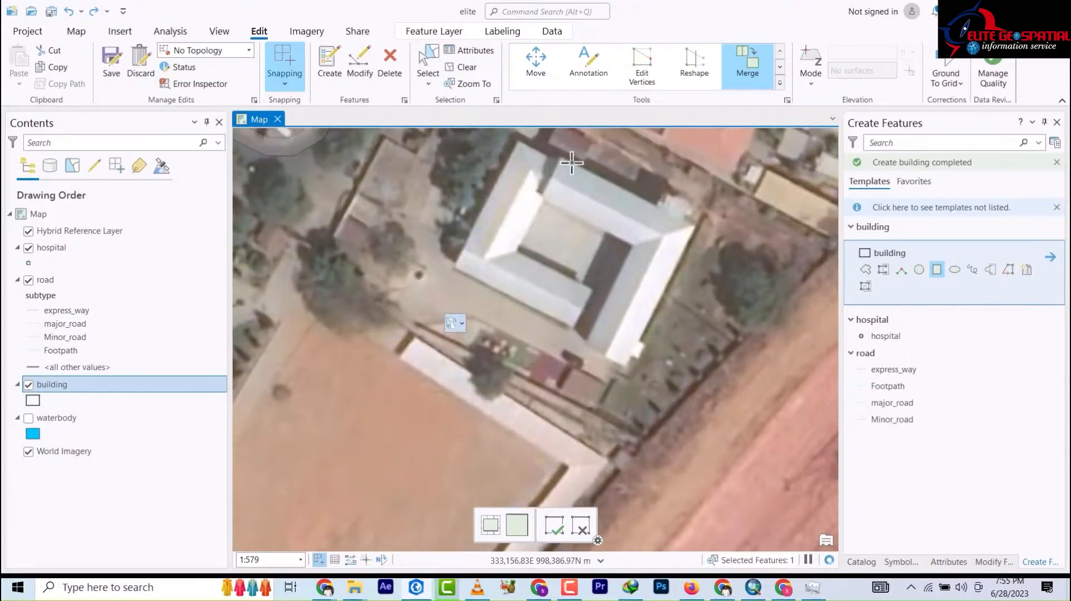
left_click(692, 241)
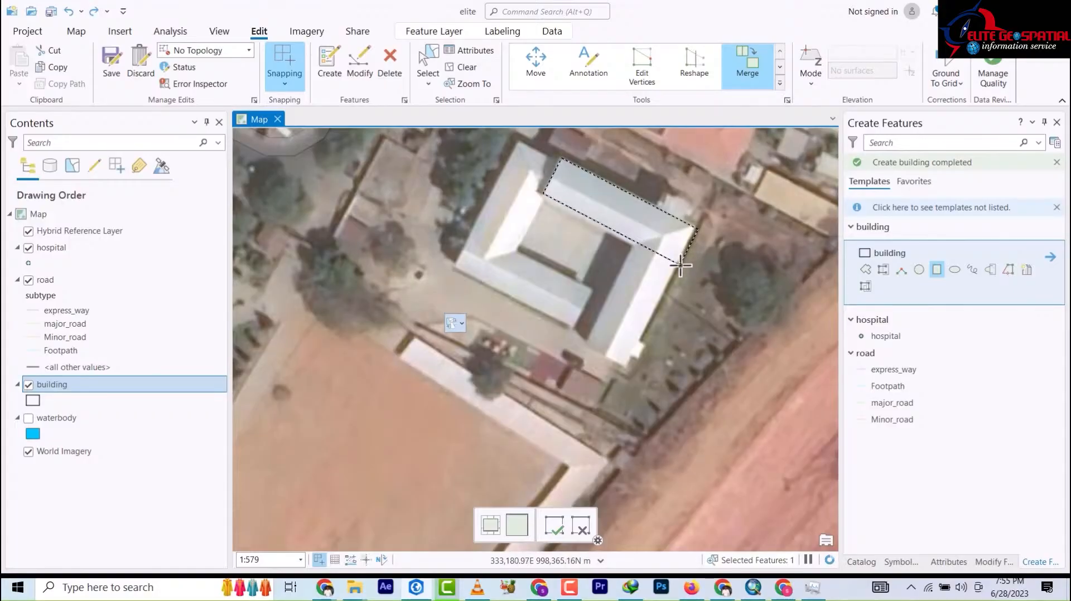
left_click(681, 267)
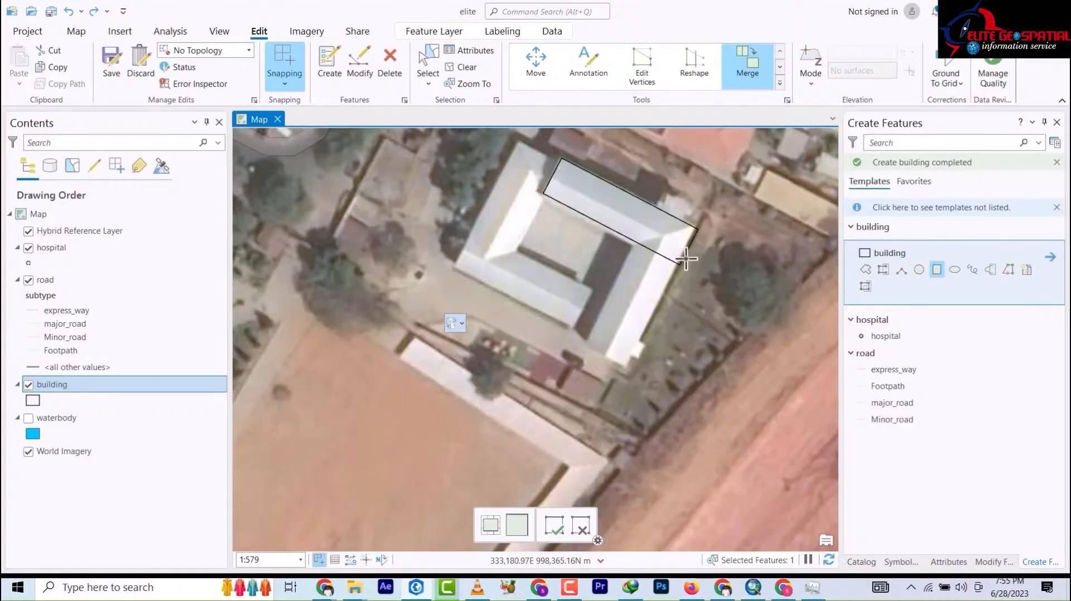
Digitize the southeast wing of the courtyard building as a rectangle overlapping the east end of its northeast wing
left_click(678, 296)
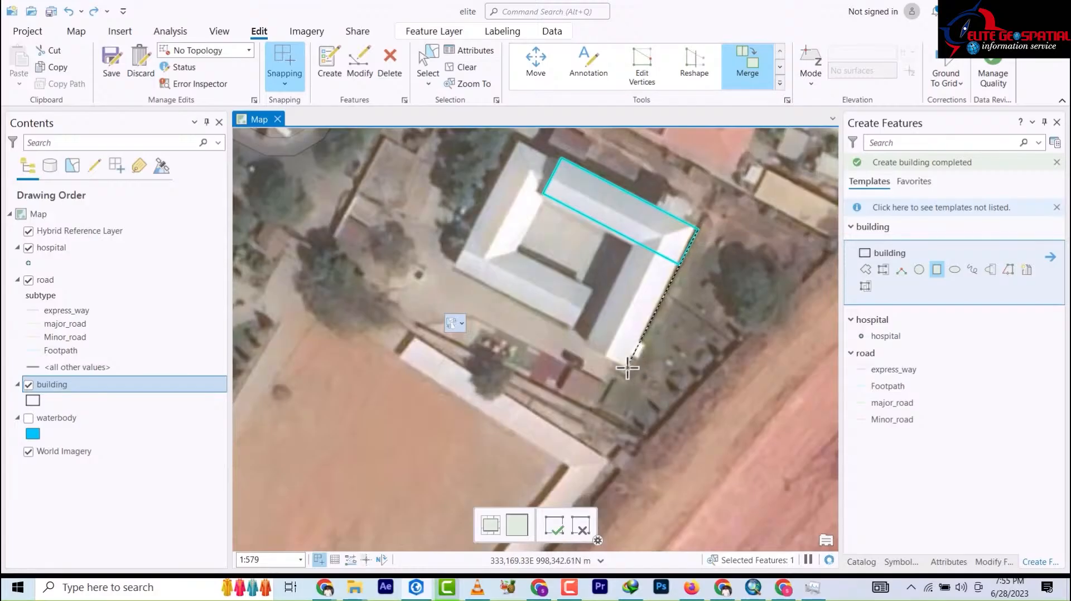
left_click(626, 370)
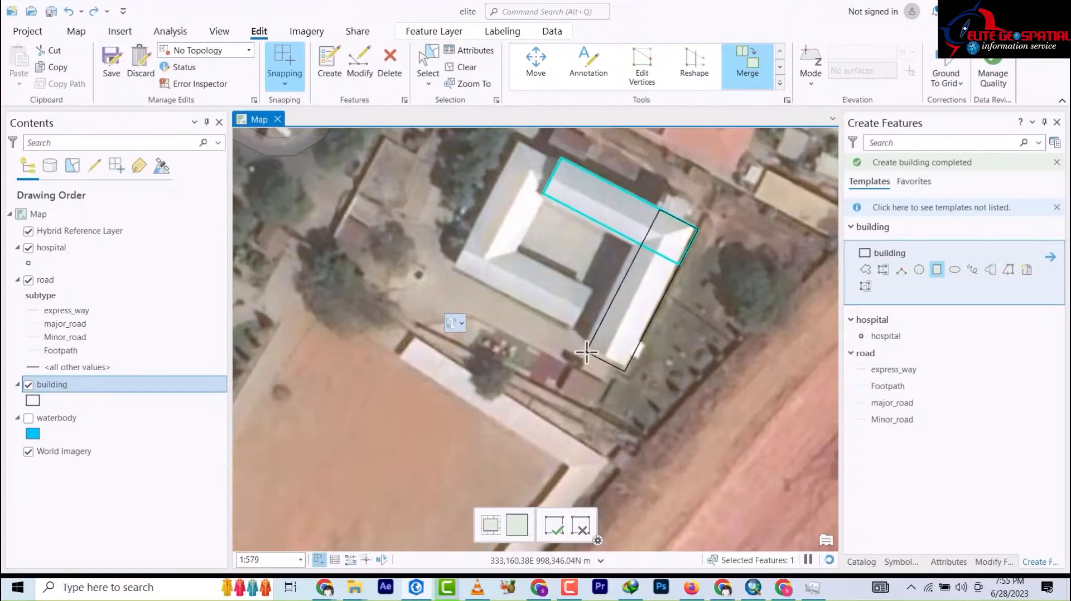
left_click(587, 353)
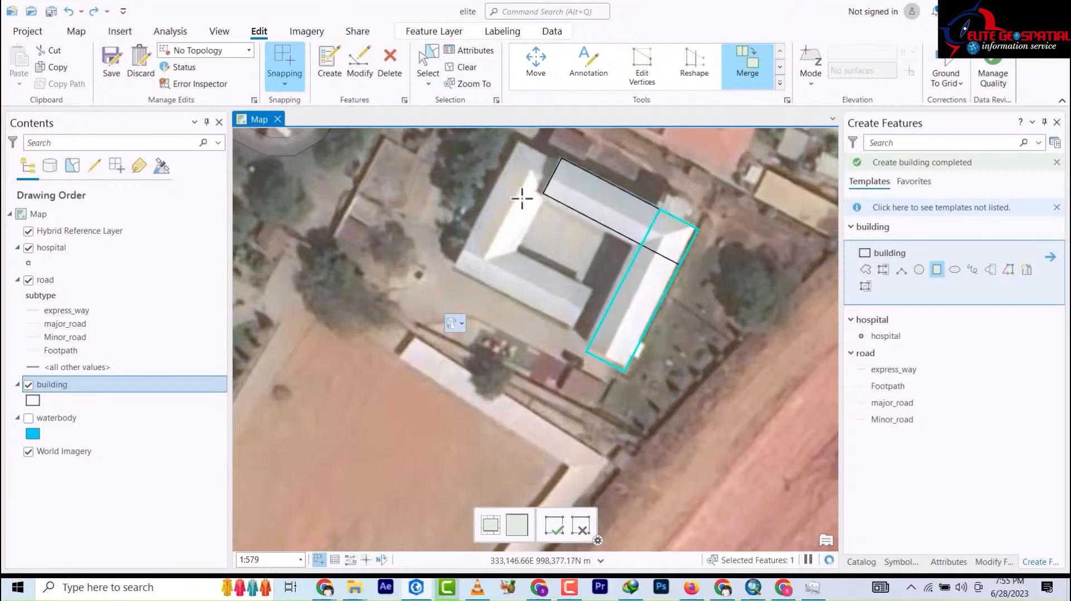
Digitize the northwest wing of the courtyard building as a rectangle running along its outer roof edge
left_click(518, 144)
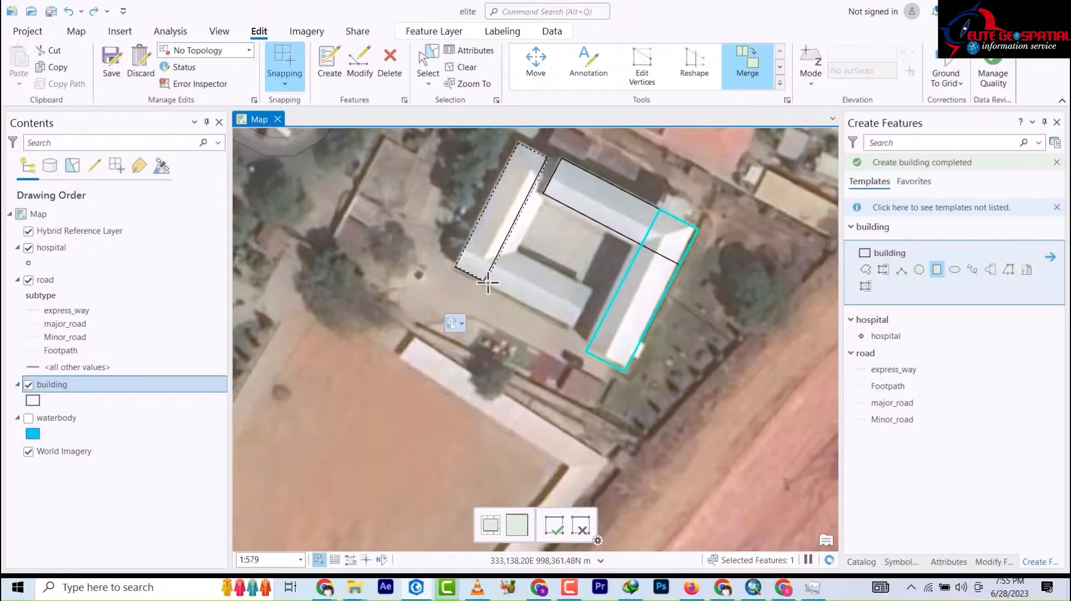
left_click(494, 286)
left_click(457, 269)
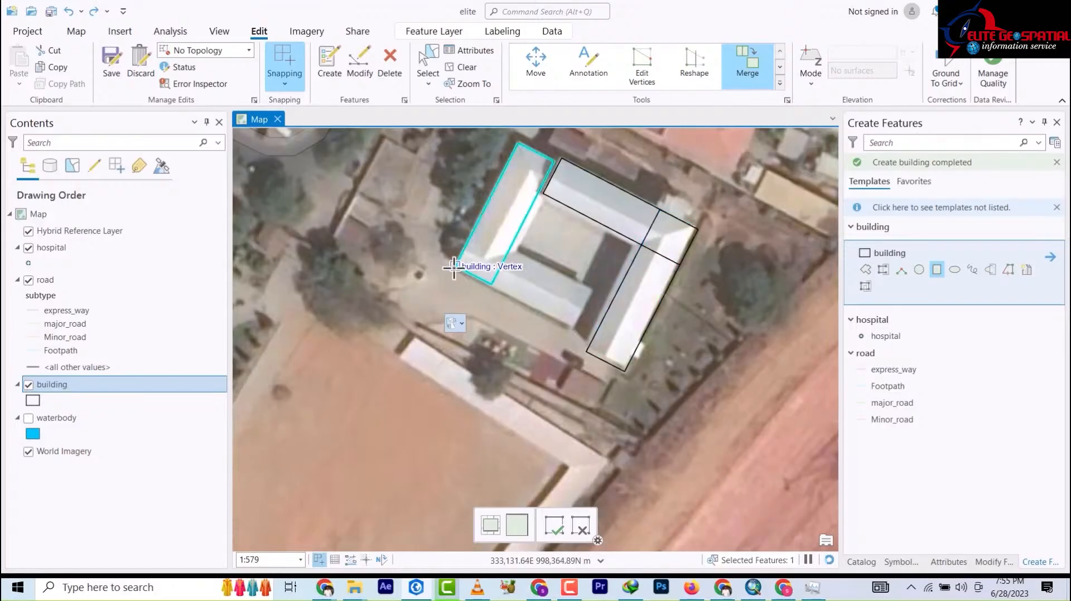
Digitize the courtyard building's southwest wing and the inner roof between the wings as two more rectangles
left_click(576, 326)
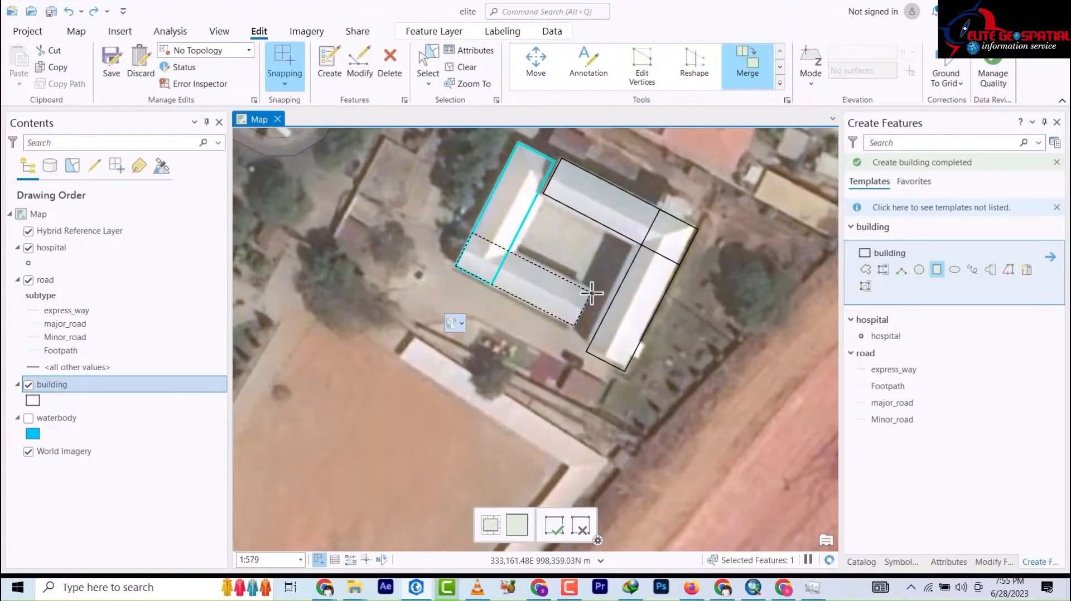
left_click(591, 292)
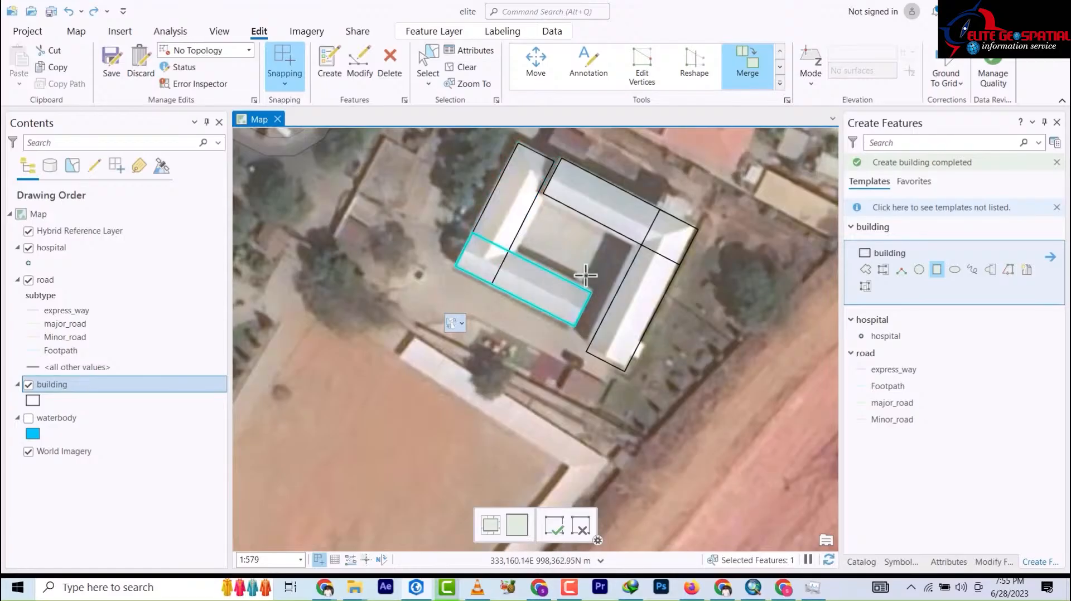
left_click(519, 248)
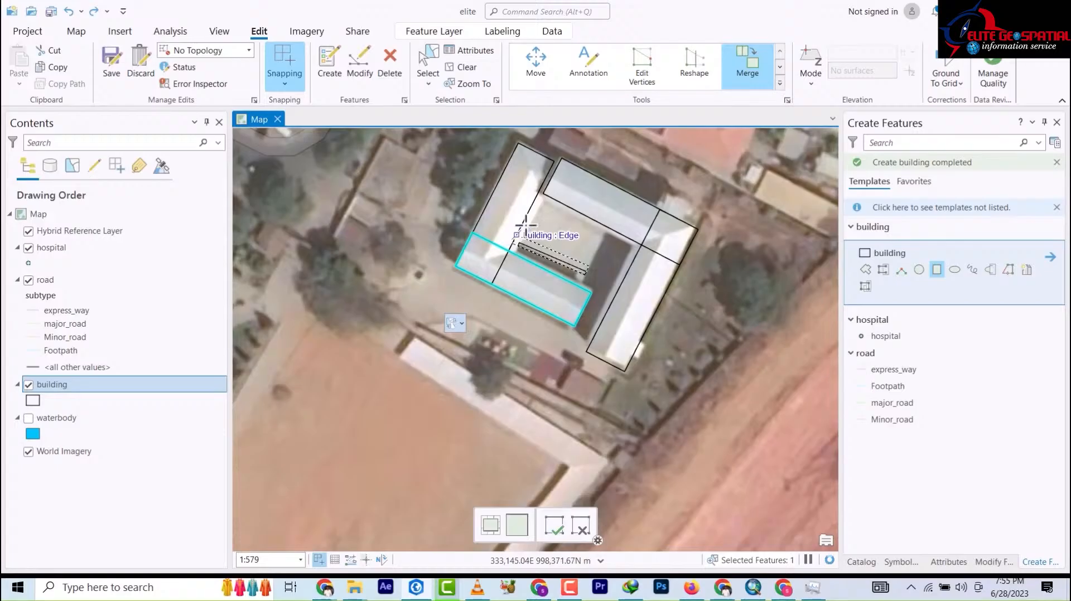
left_click(531, 188)
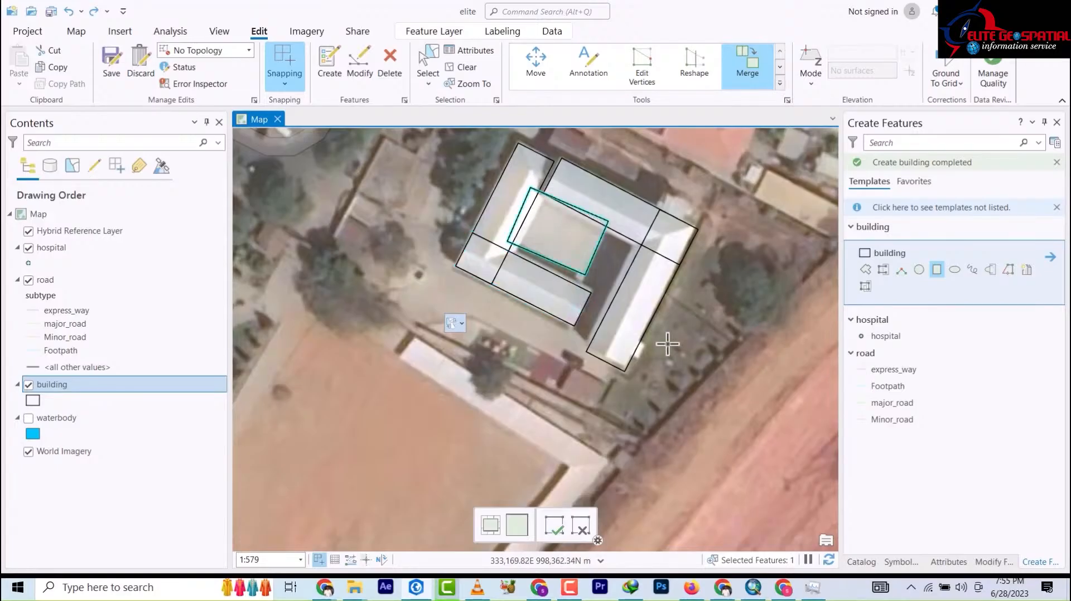
Select all five rectangles of the courtyard building and merge them into one building feature
scroll(602, 311, "down", 3)
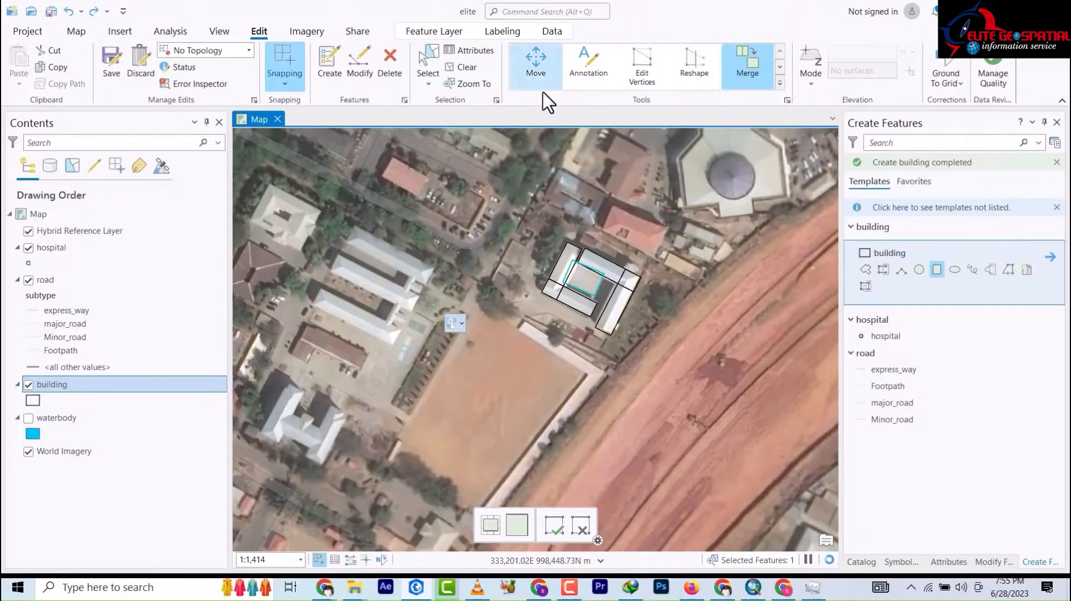
left_click(428, 64)
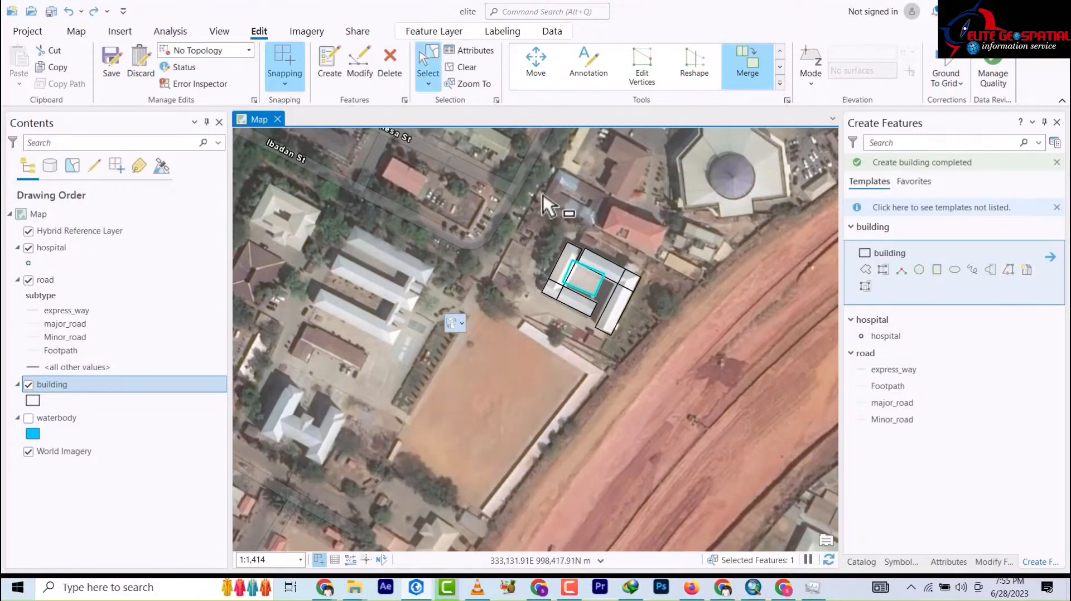
left_click_drag(538, 219, 616, 313)
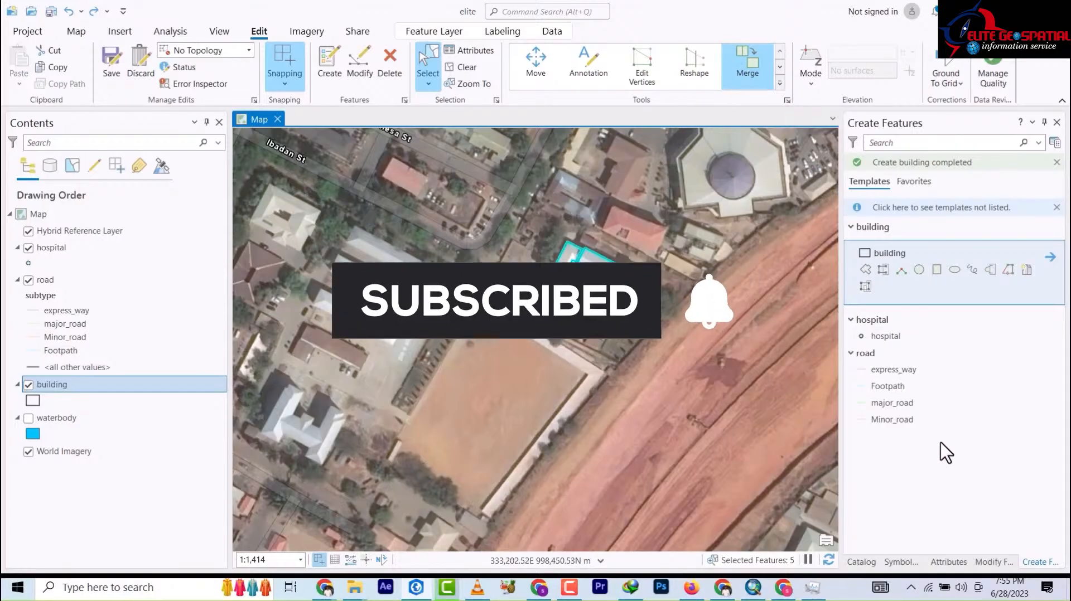
left_click(1037, 544)
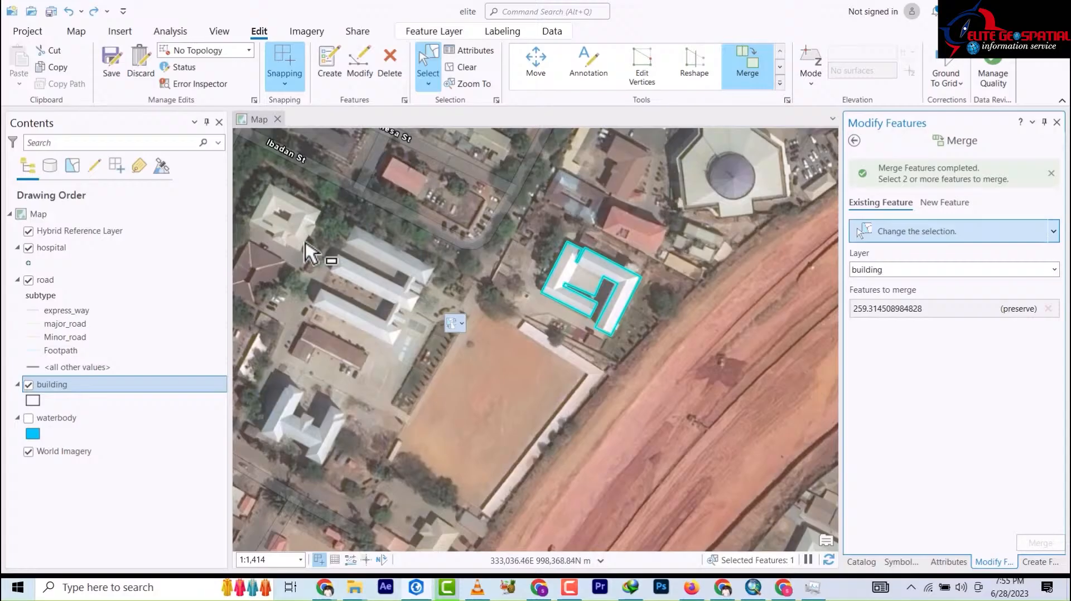
Start a new rectangular building feature for the roofs south of Ibadan St, west of the sandy field
scroll(306, 249, "down", 2)
scroll(290, 232, "up", 4)
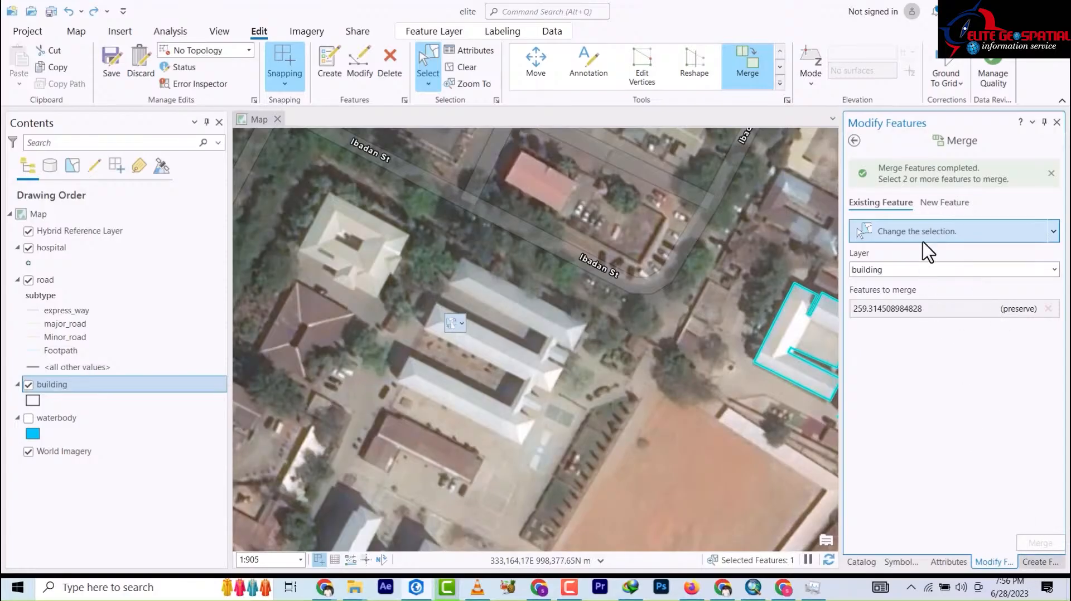
left_click(1040, 562)
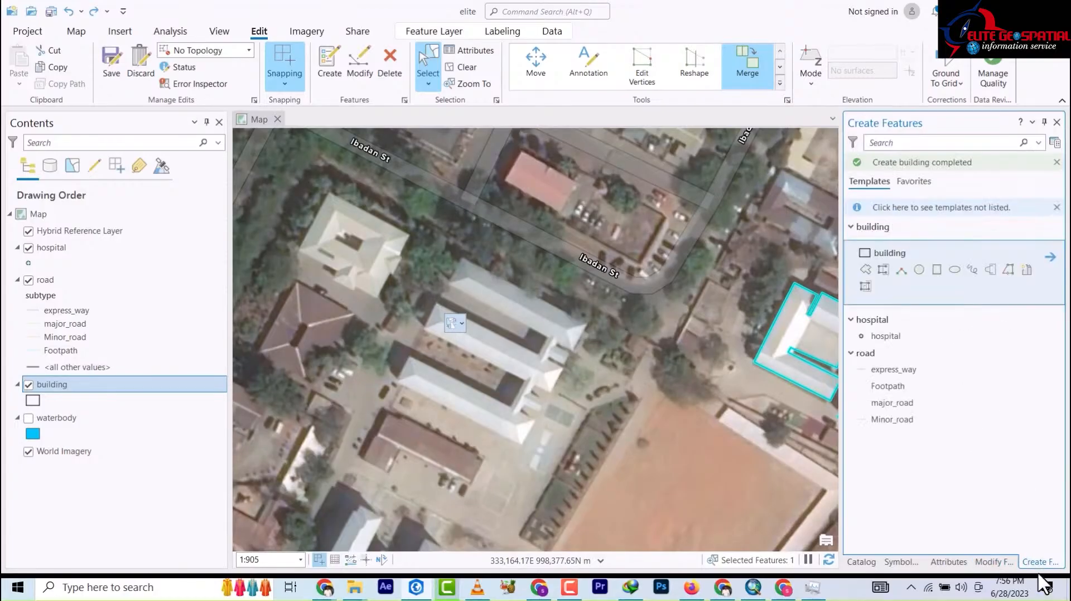
left_click(934, 269)
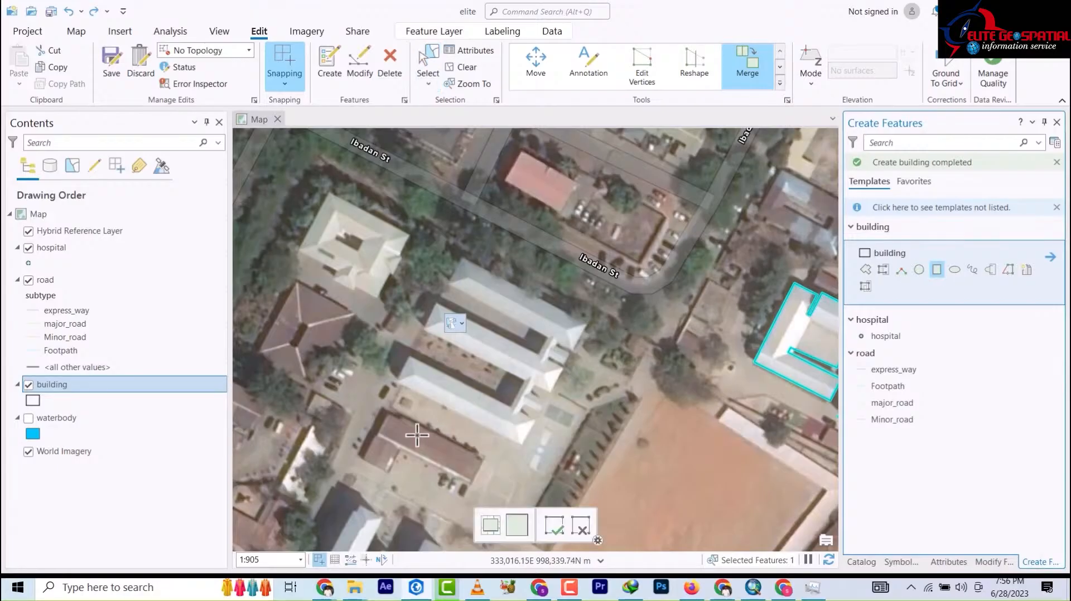
Digitize the northernmost long roof wing south of Ibadan St as a rectangular building feature
scroll(416, 435, "up", 2)
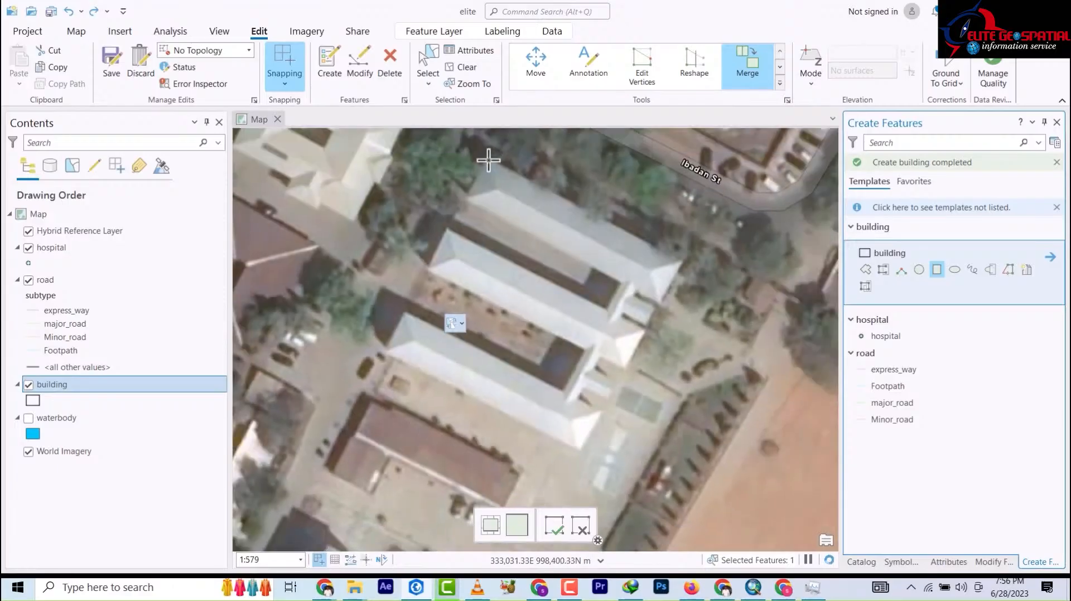
left_click(489, 161)
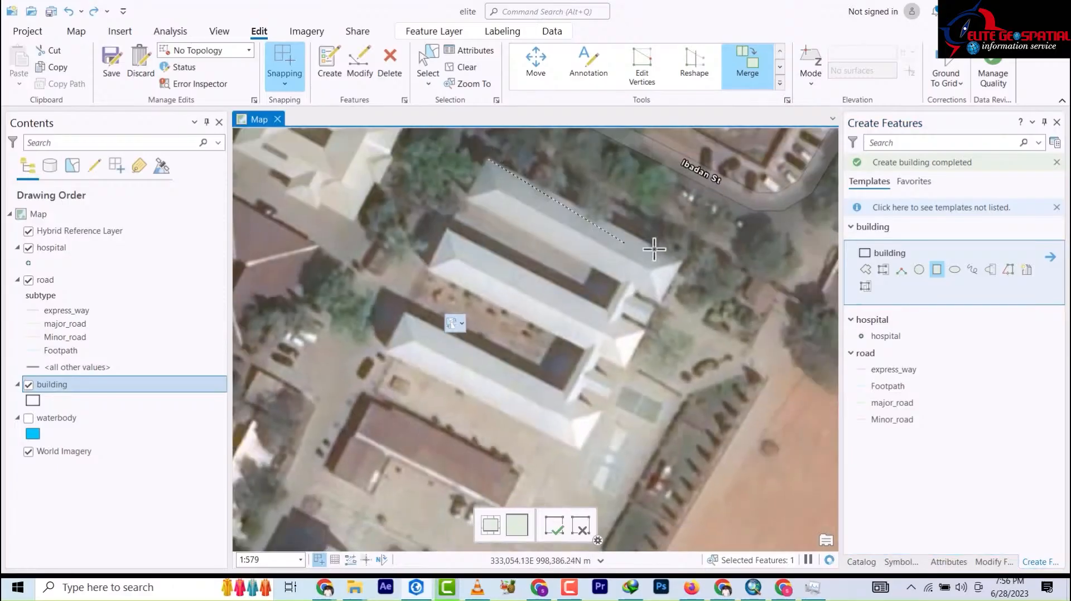
left_click(681, 262)
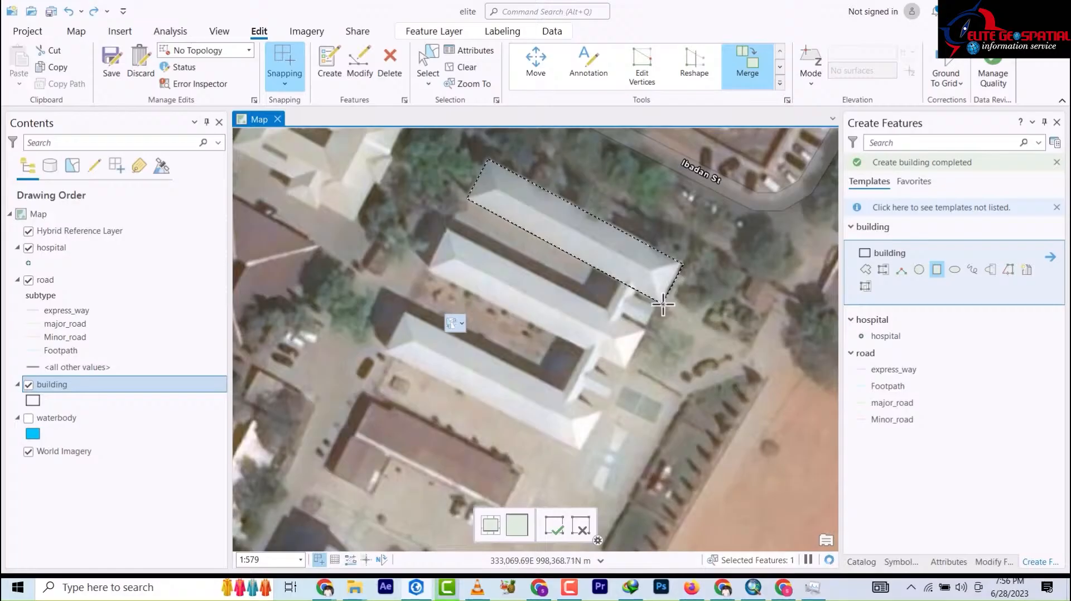
left_click(659, 305)
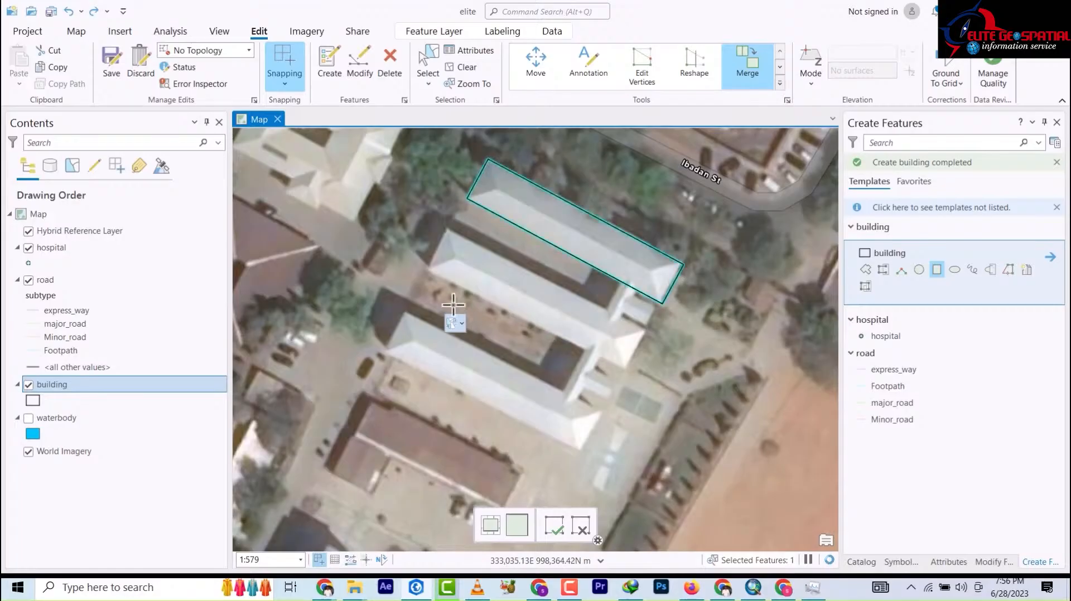
Digitize the southern and middle parallel roof wings of the same complex as rectangular building features
left_click(381, 354)
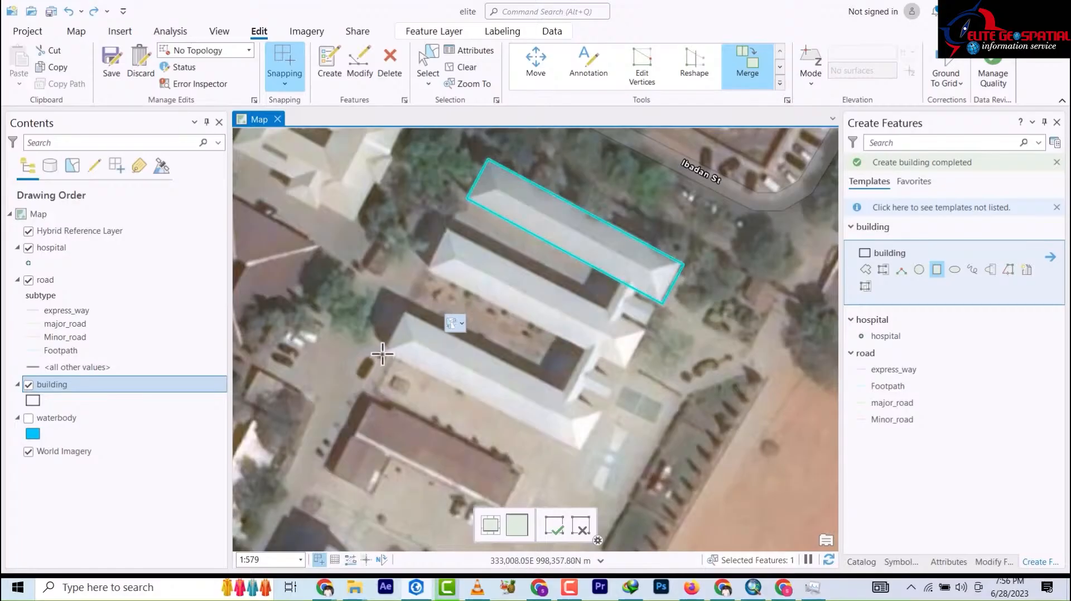
left_click(579, 451)
left_click(598, 413)
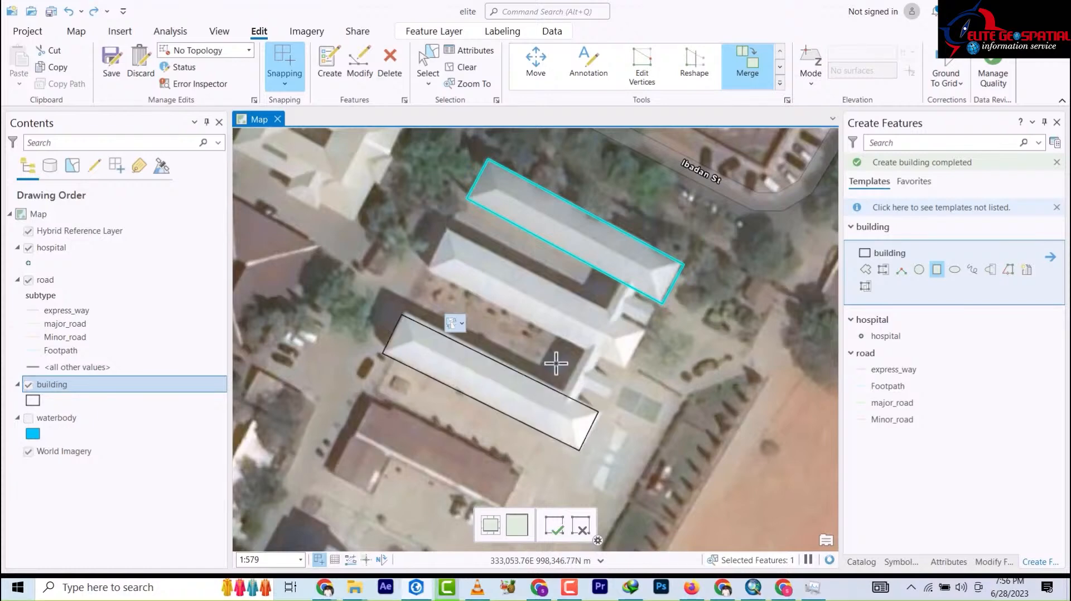
left_click(429, 271)
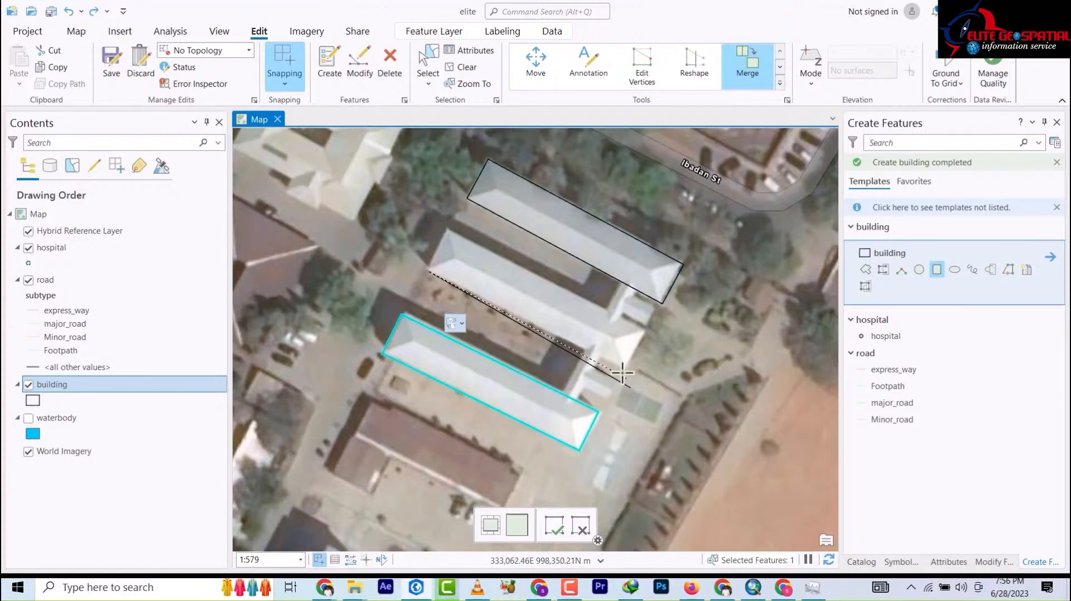
left_click(627, 365)
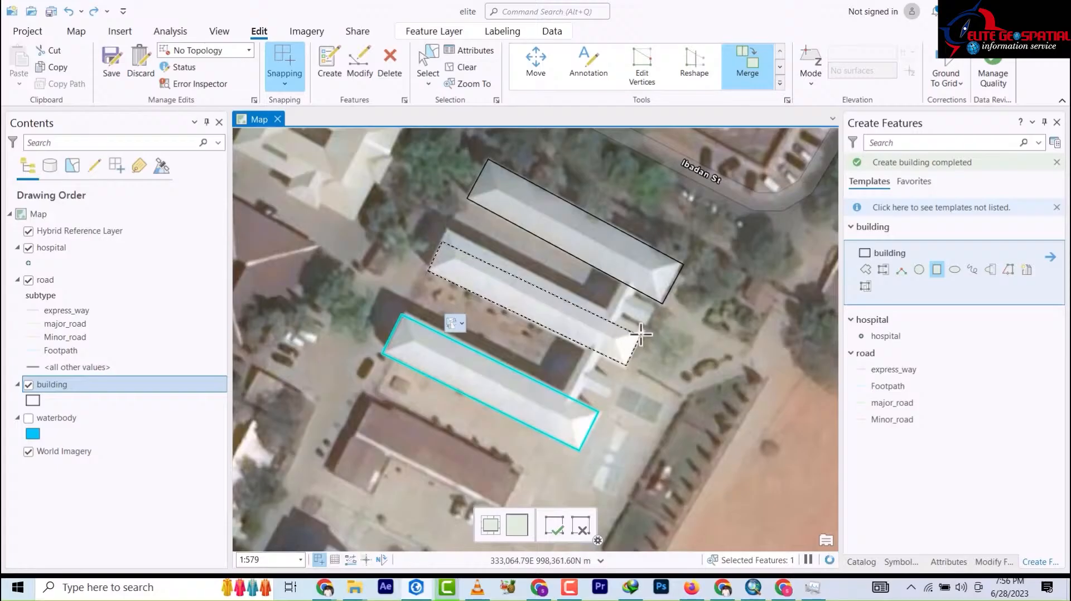
left_click(645, 331)
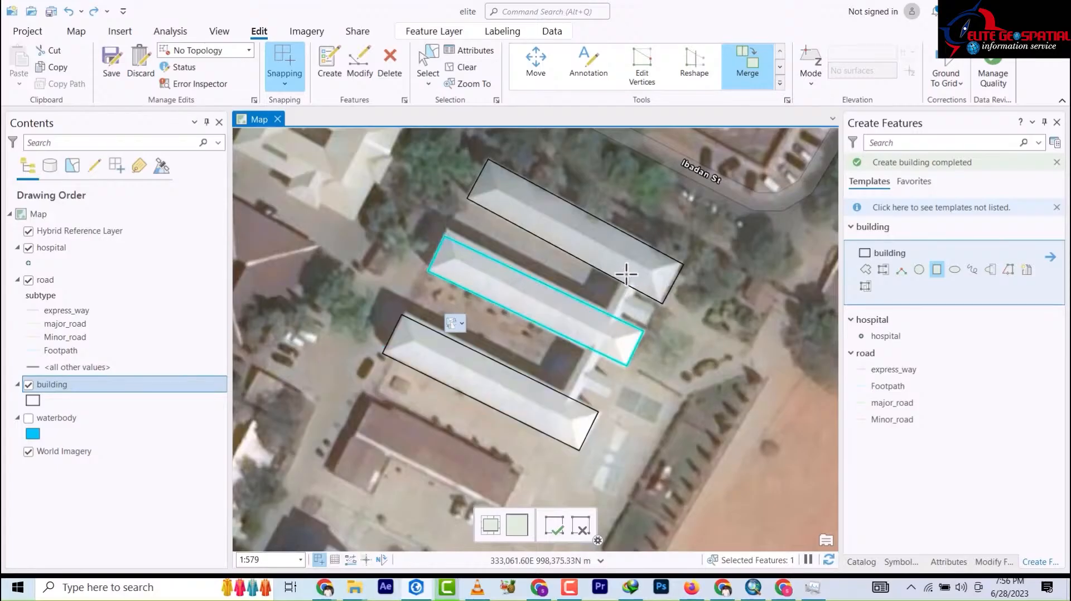
Draw a narrow building rectangle over the corridor that crosses and links the three parallel roof wings
left_click(623, 272)
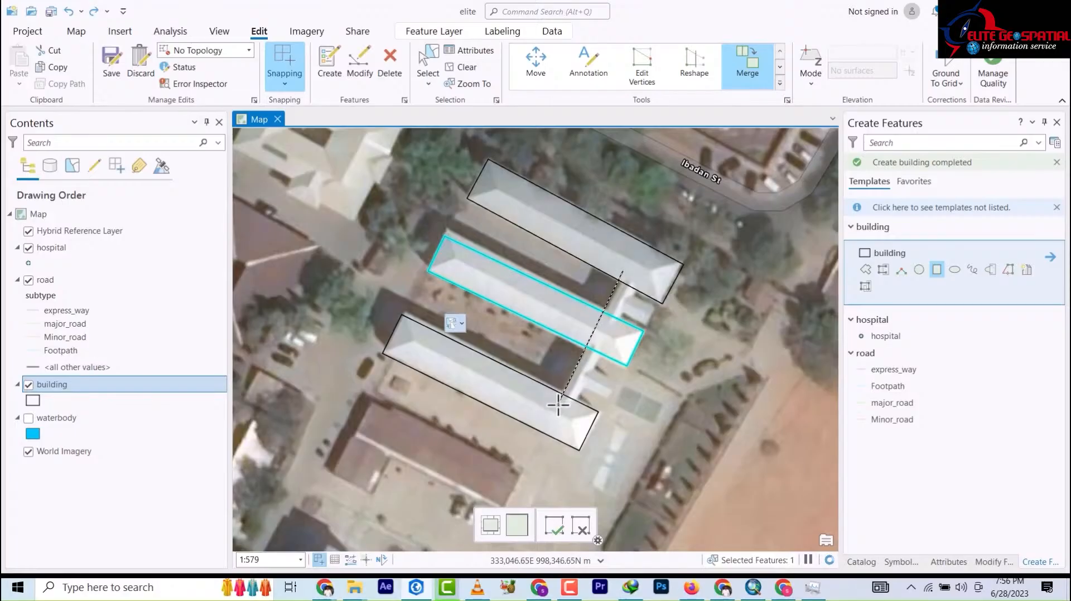
left_click(558, 405)
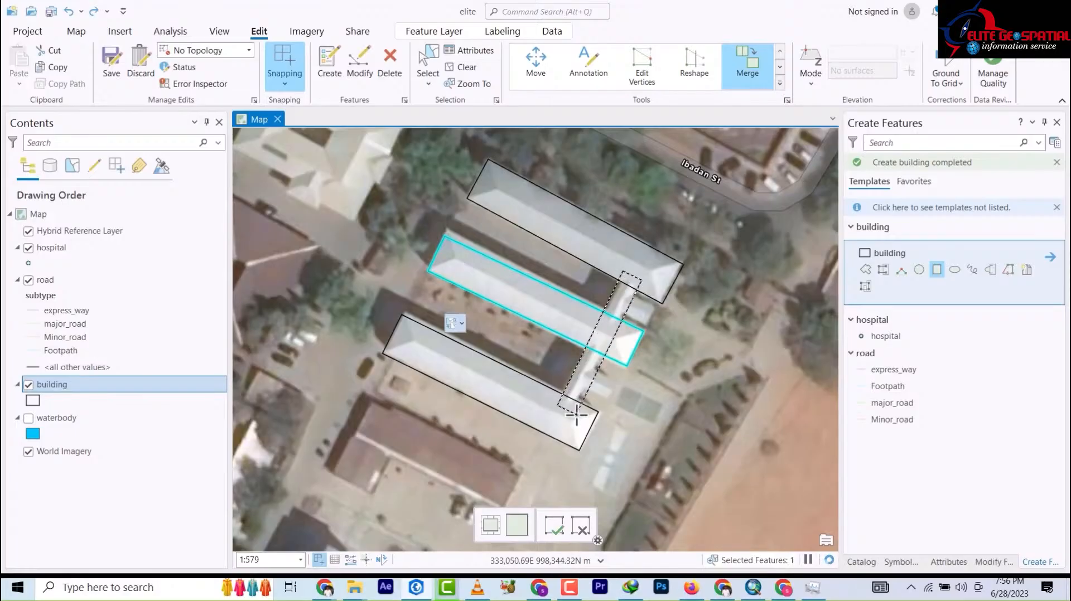
left_click(577, 413)
Digitize the two small annexes projecting east from the connecting corridor as rectangular building features
scroll(656, 284, "down", 5)
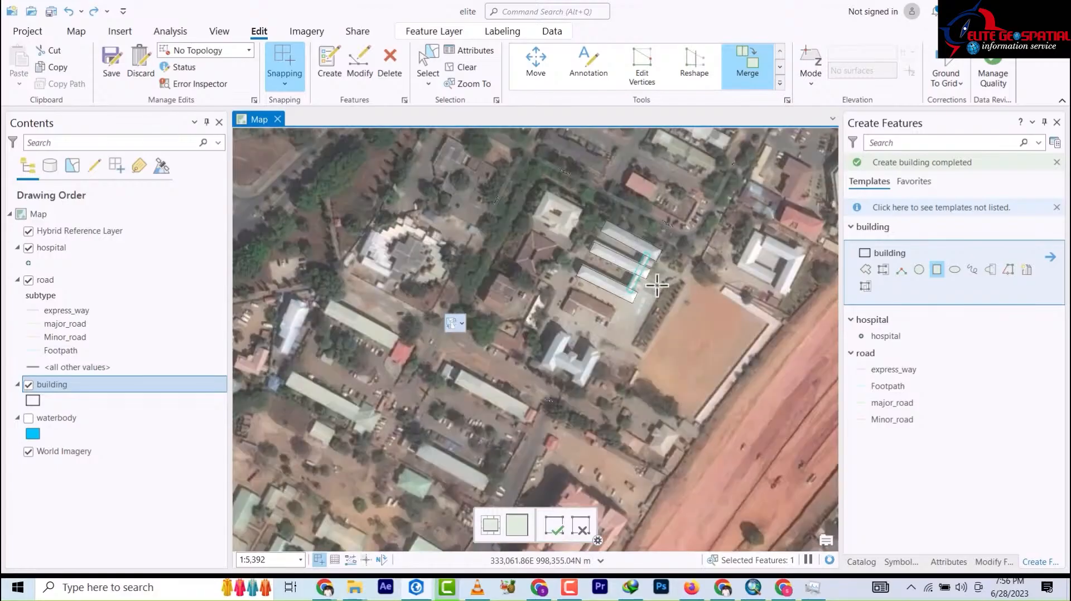
scroll(656, 286, "up", 8)
left_click_drag(672, 286, 702, 437)
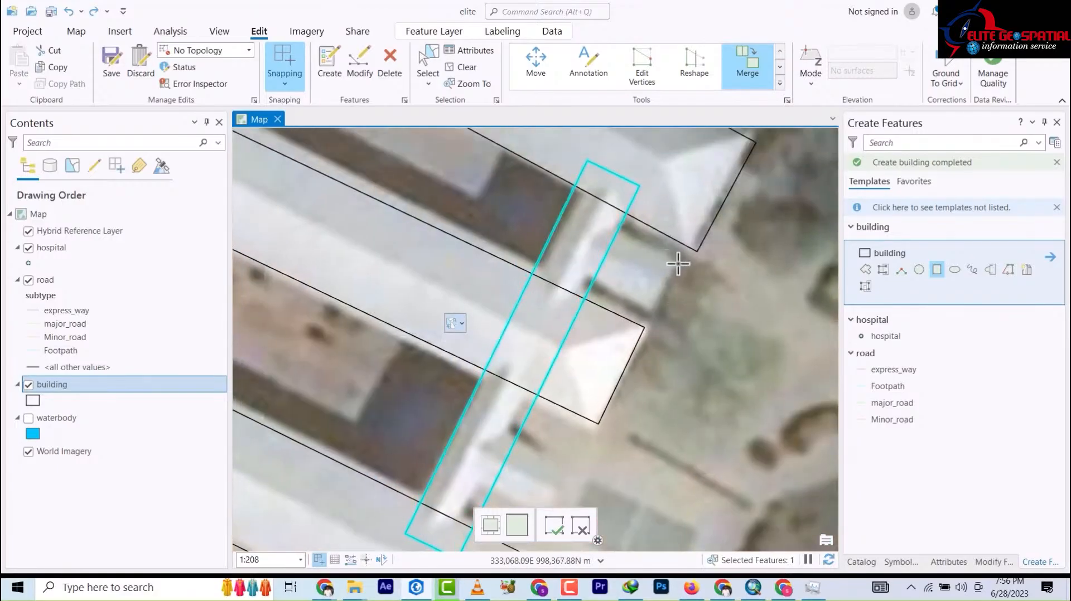
left_click(615, 226)
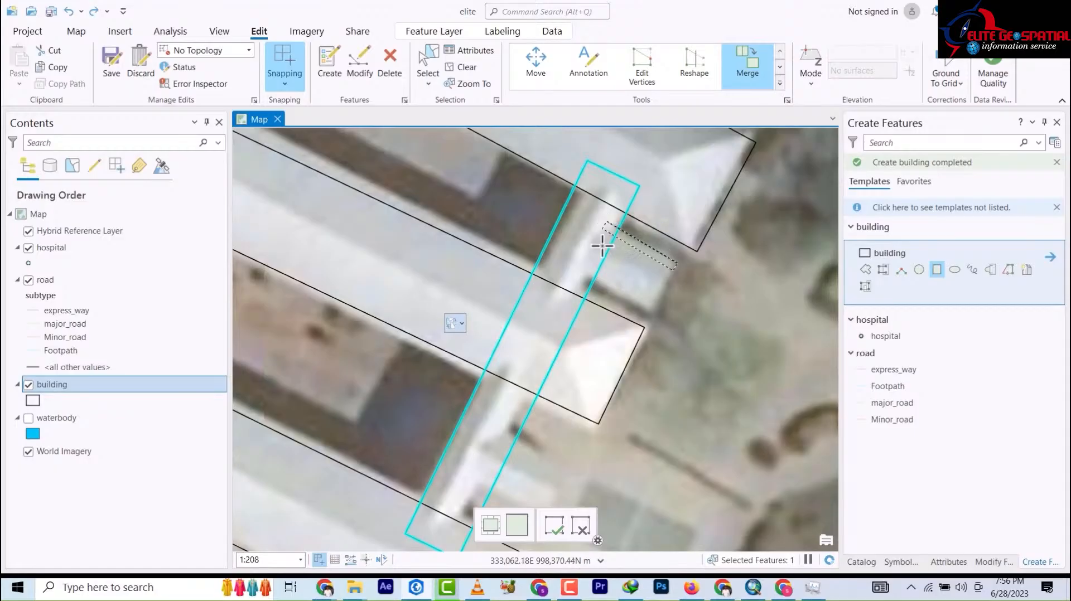
left_click(584, 282)
left_click_drag(584, 425, 569, 234)
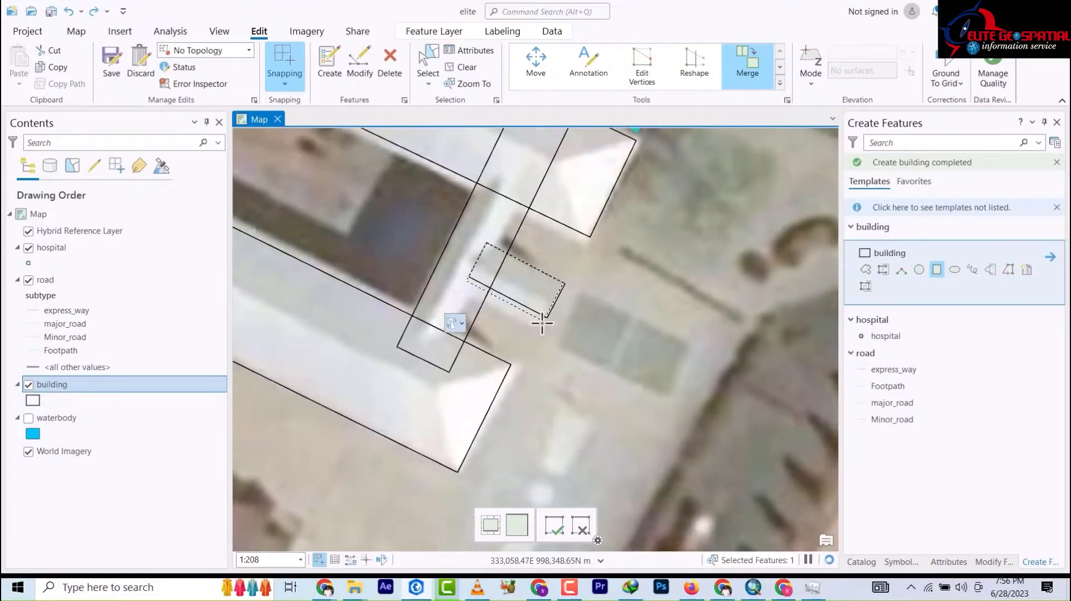
Select all six overlapping rectangles of the three-wing complex and merge them into one building feature
scroll(607, 323, "down", 5)
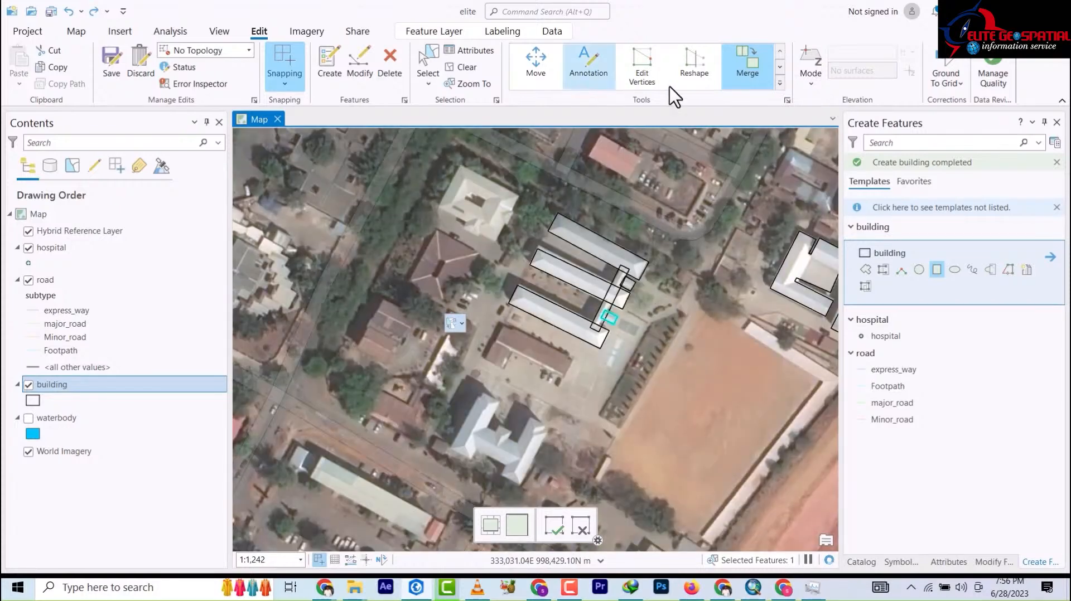
left_click(428, 72)
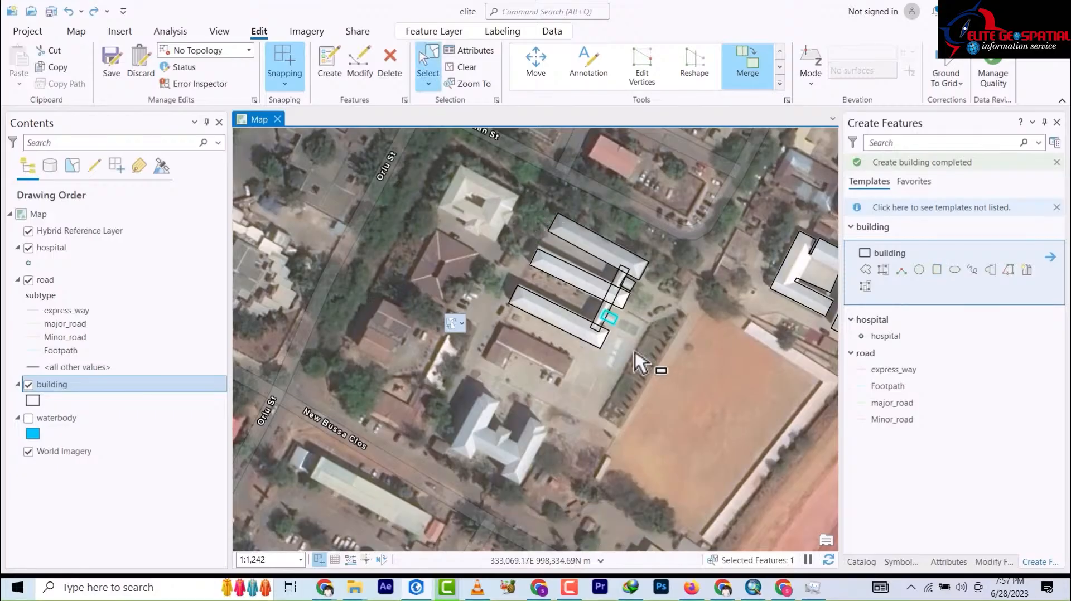
left_click_drag(638, 352, 523, 218)
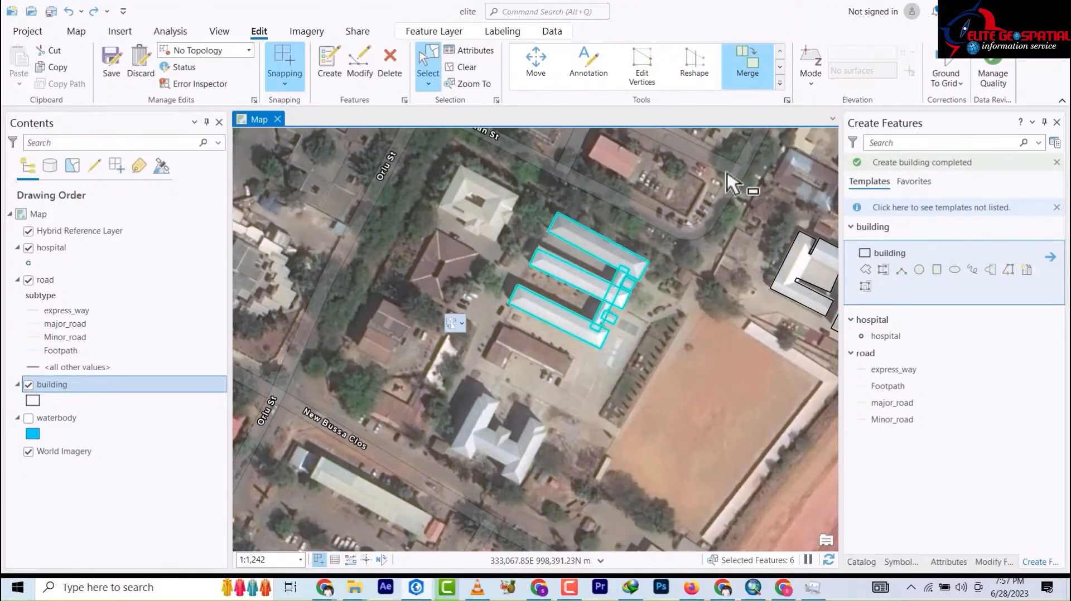
left_click(753, 75)
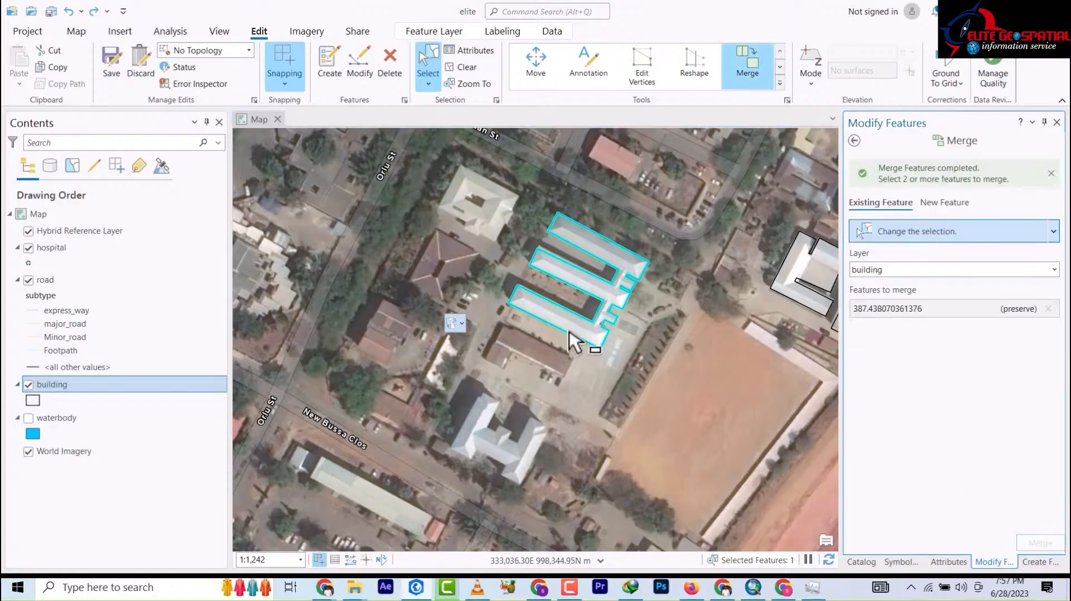
Examine the neighbouring buildings around New Bussa Clos and the stepped-roof building west of Orlu St
left_click_drag(545, 444, 597, 341)
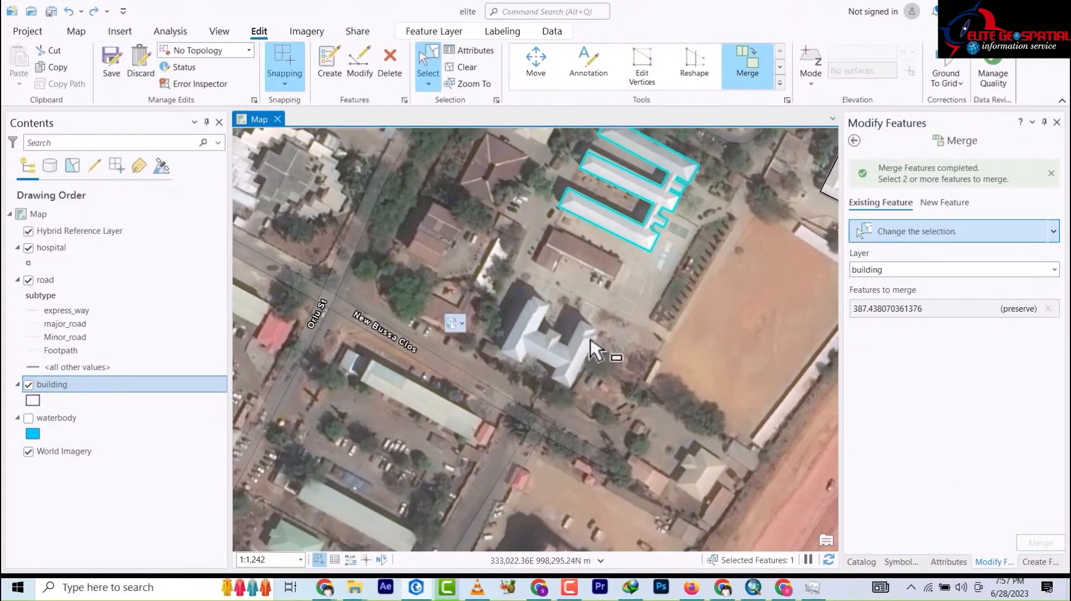
scroll(558, 335, "down", 2)
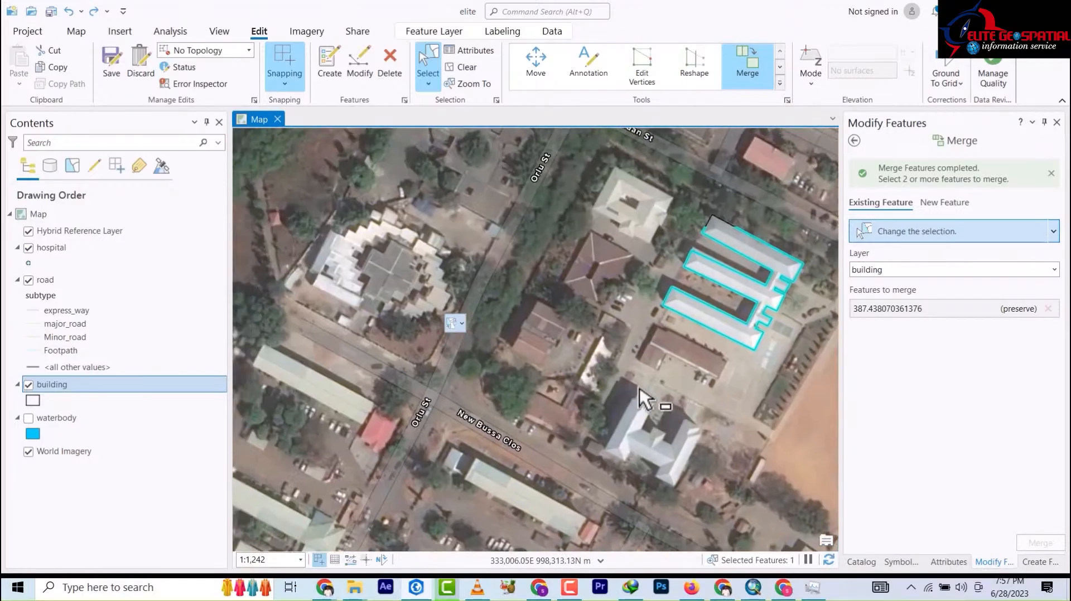
scroll(340, 268, "down", 1)
scroll(334, 273, "down", 2)
scroll(346, 302, "up", 5)
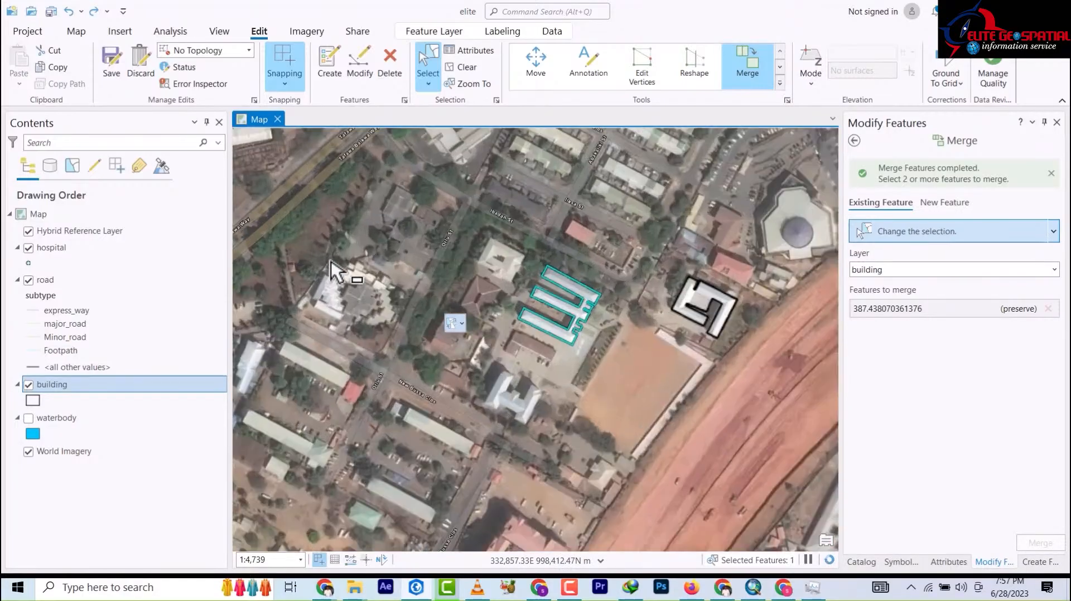
left_click_drag(441, 388, 478, 196)
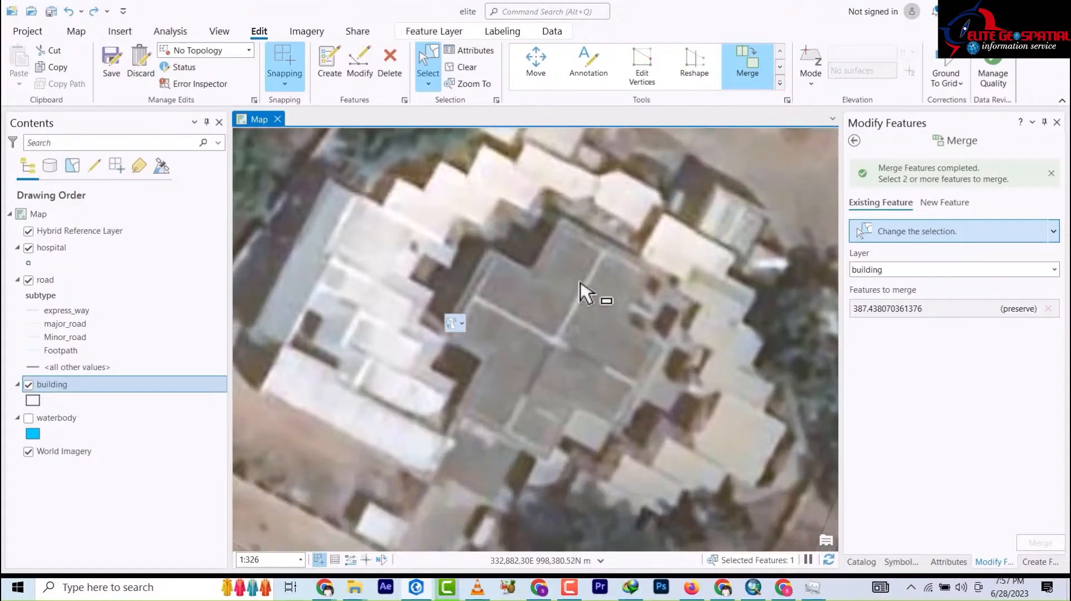
scroll(580, 296, "down", 2)
scroll(572, 317, "down", 2)
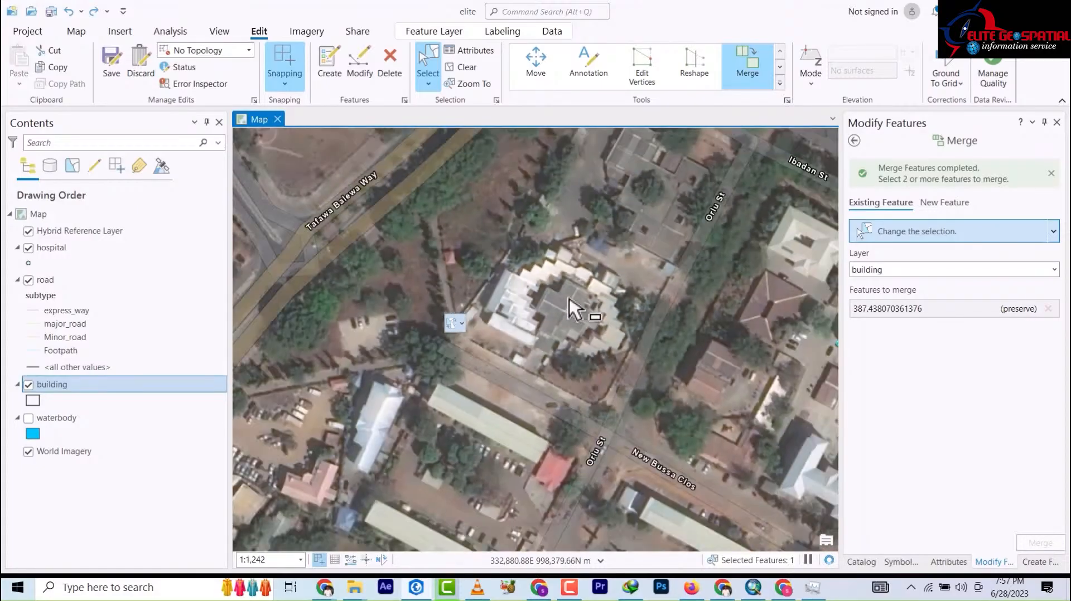
scroll(575, 310, "down", 2)
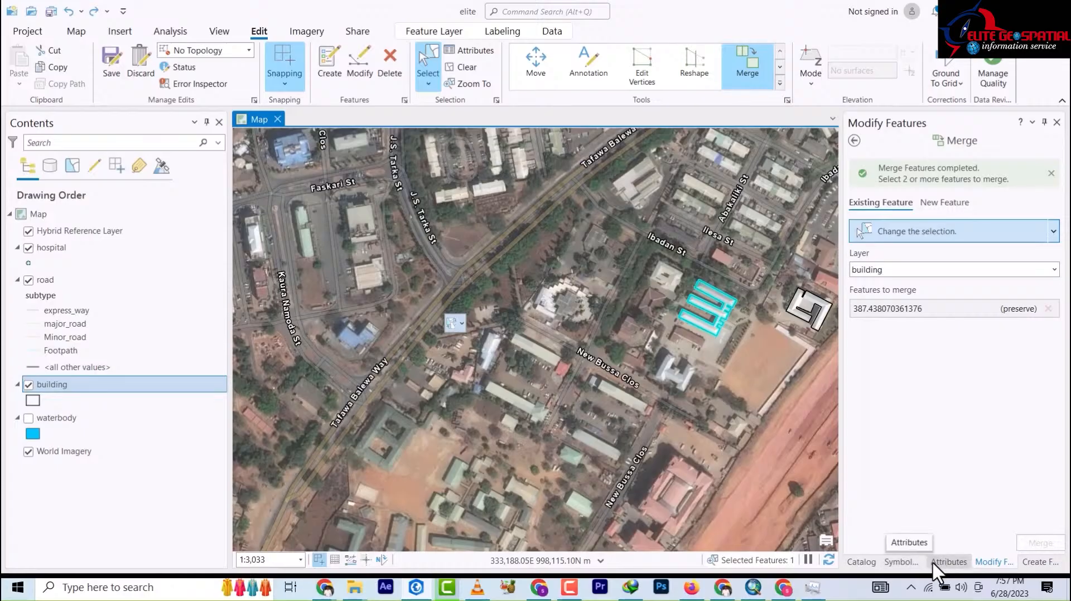
Bring back the feature creation templates and save all edits made to the building layer
left_click(861, 562)
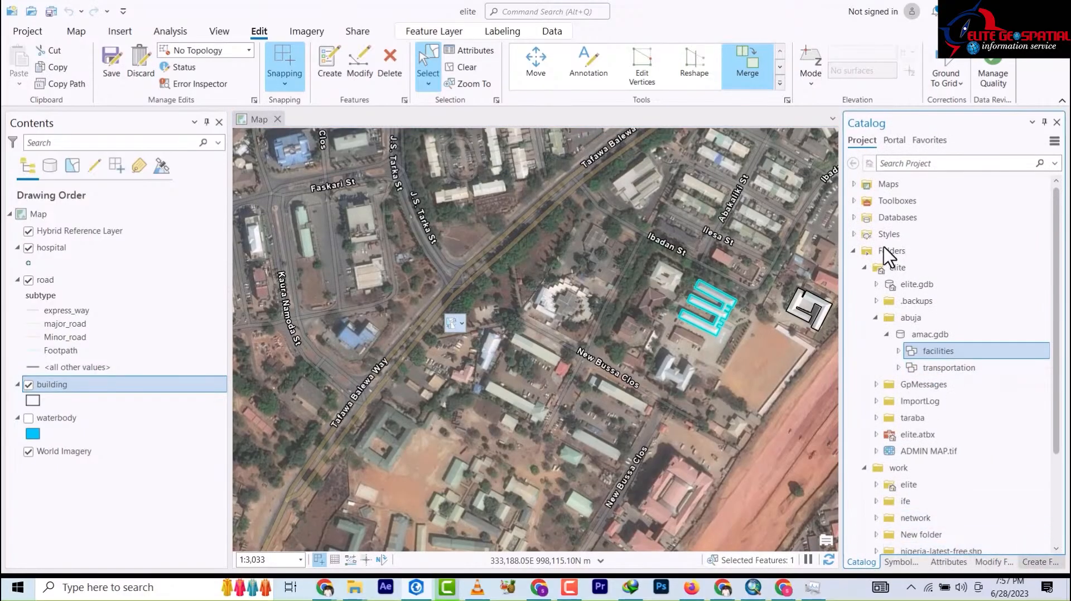
left_click(333, 66)
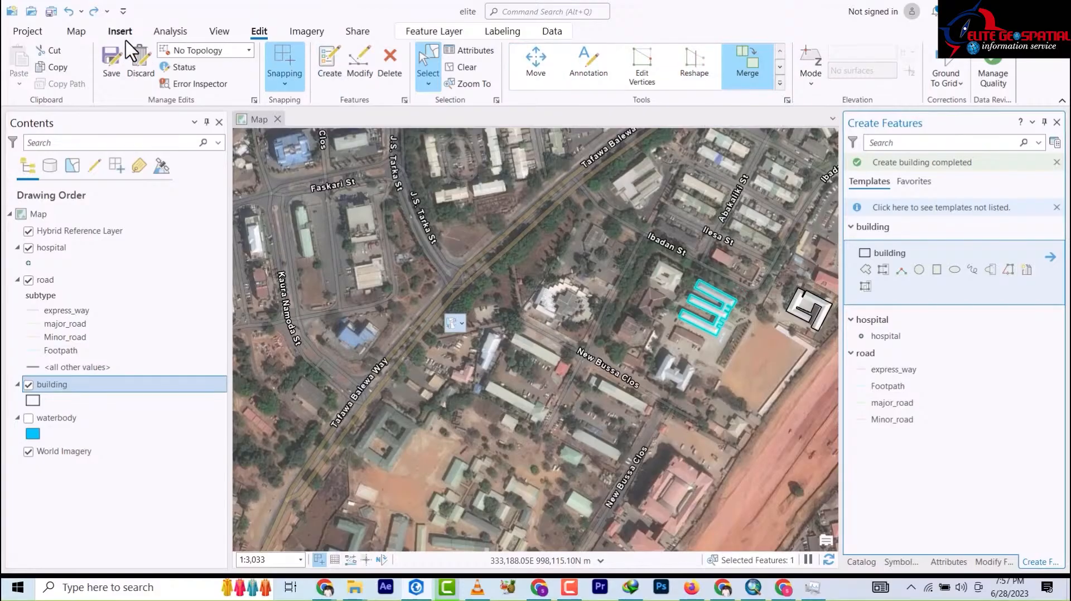
left_click(121, 80)
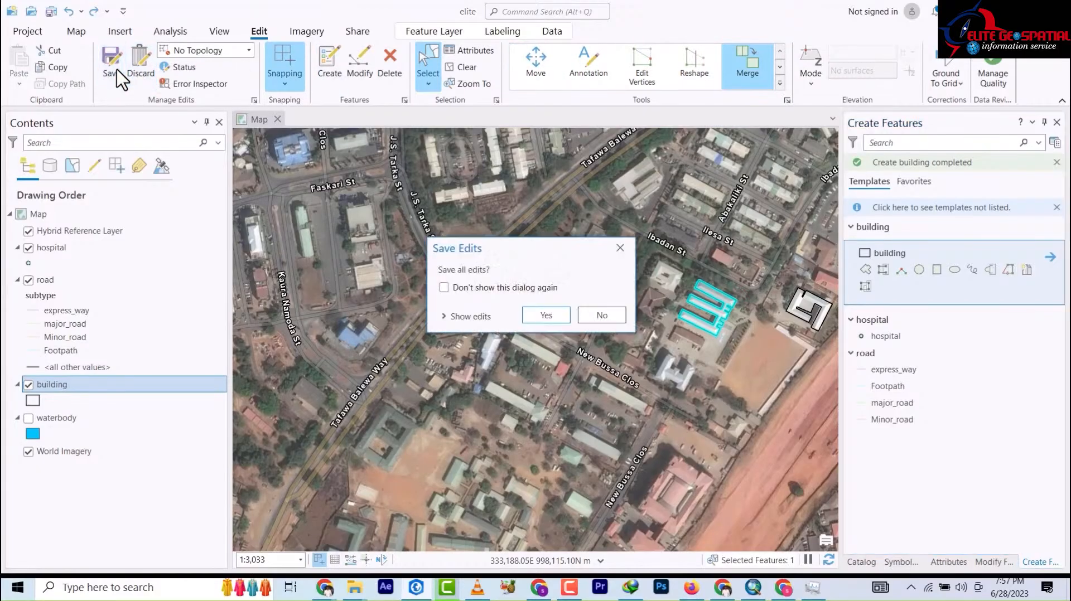
left_click(545, 317)
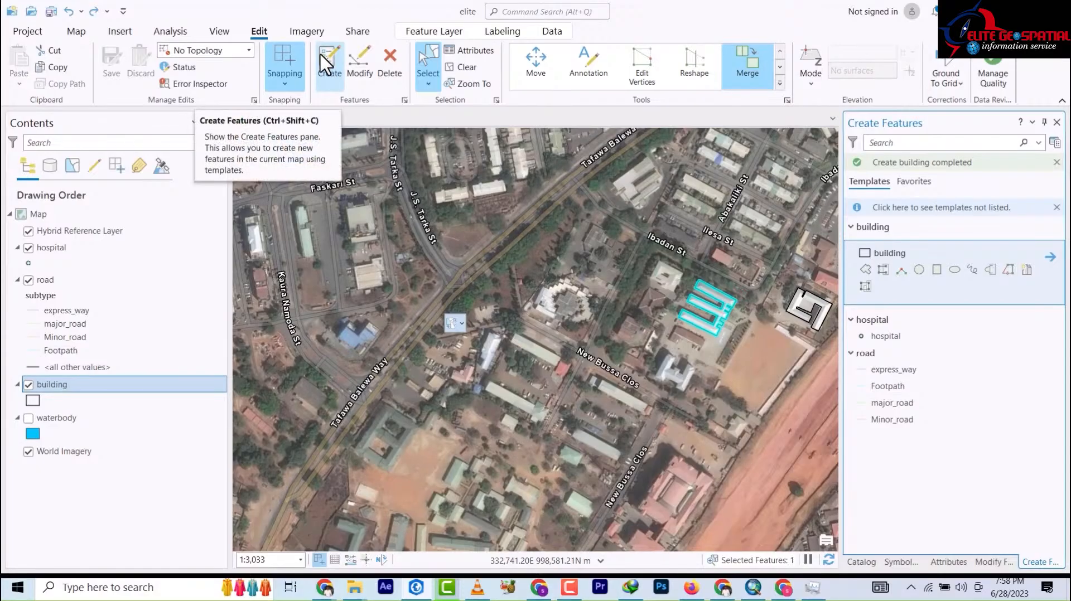
scroll(437, 246, "up", 4)
scroll(437, 246, "down", 2)
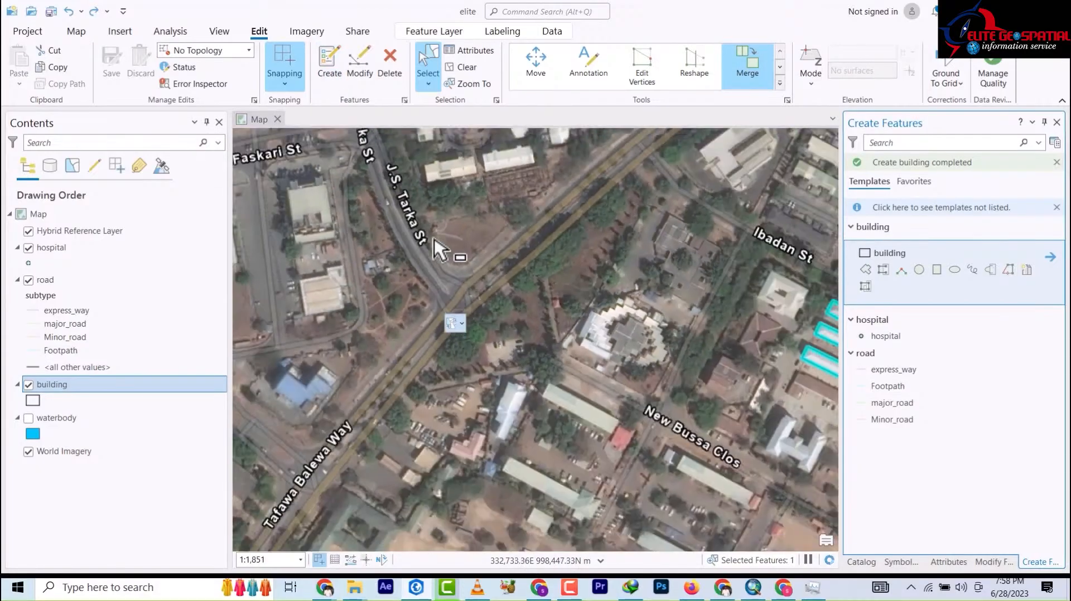
scroll(438, 246, "down", 4)
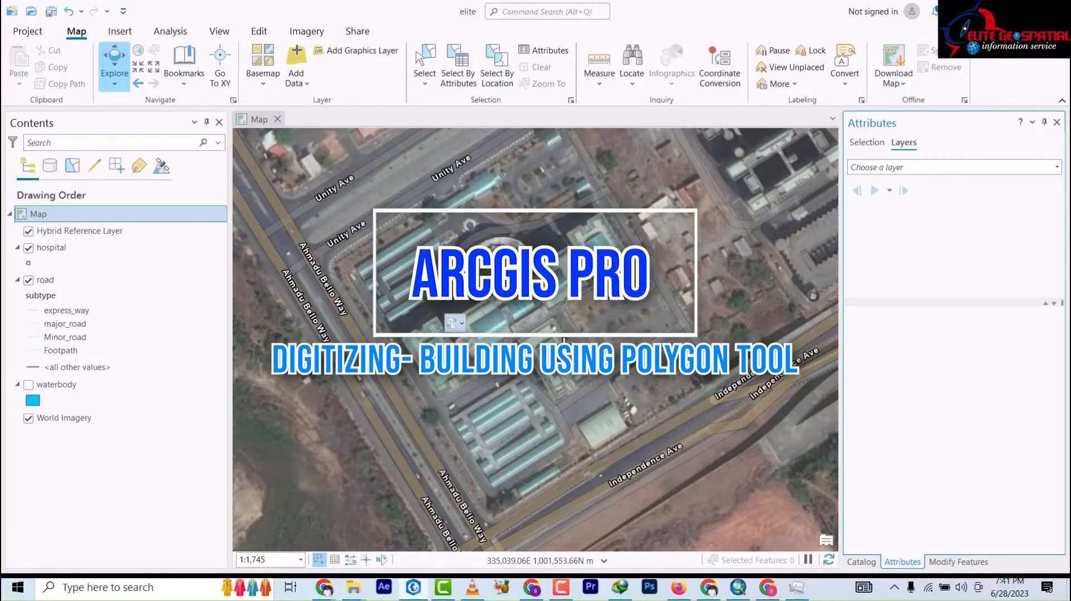
Browse the project's elite folder to the abuja folder and list the feature datasets inside amac.gdb
scroll(564, 341, "up", 2)
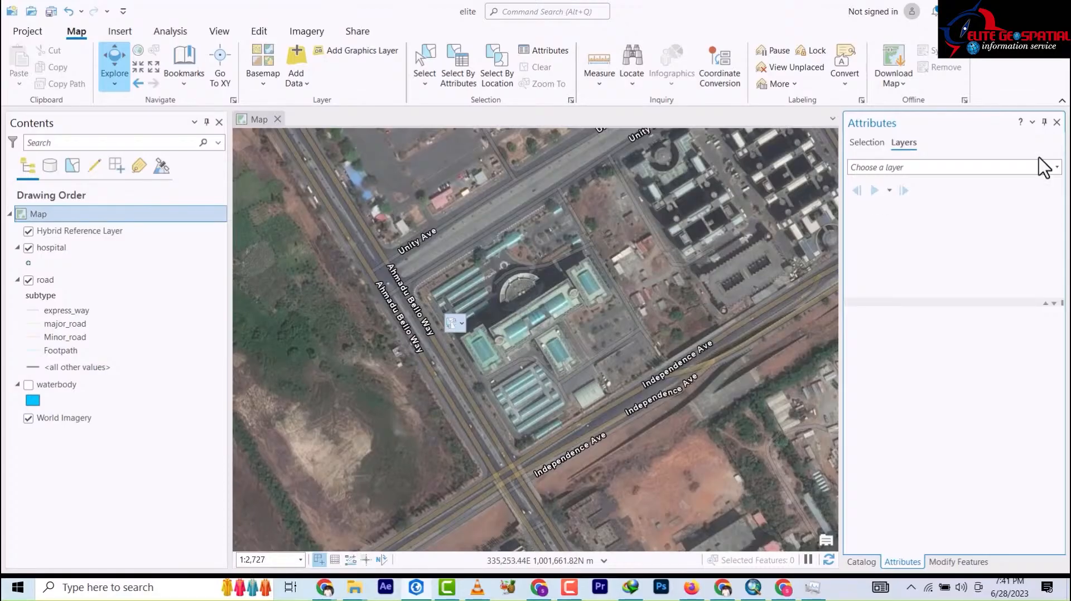
left_click(873, 563)
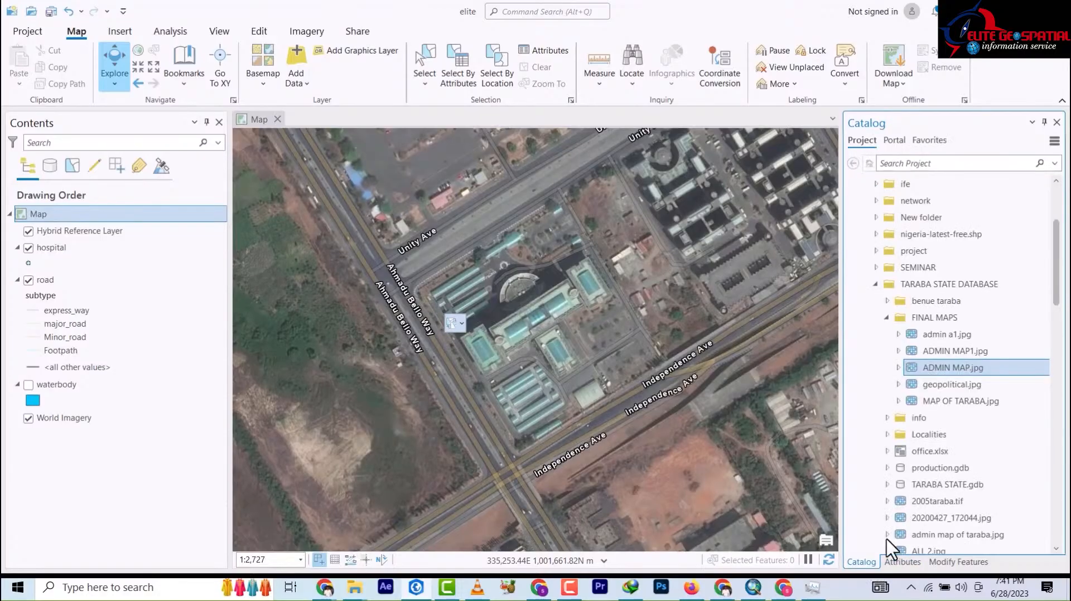
left_click(875, 284)
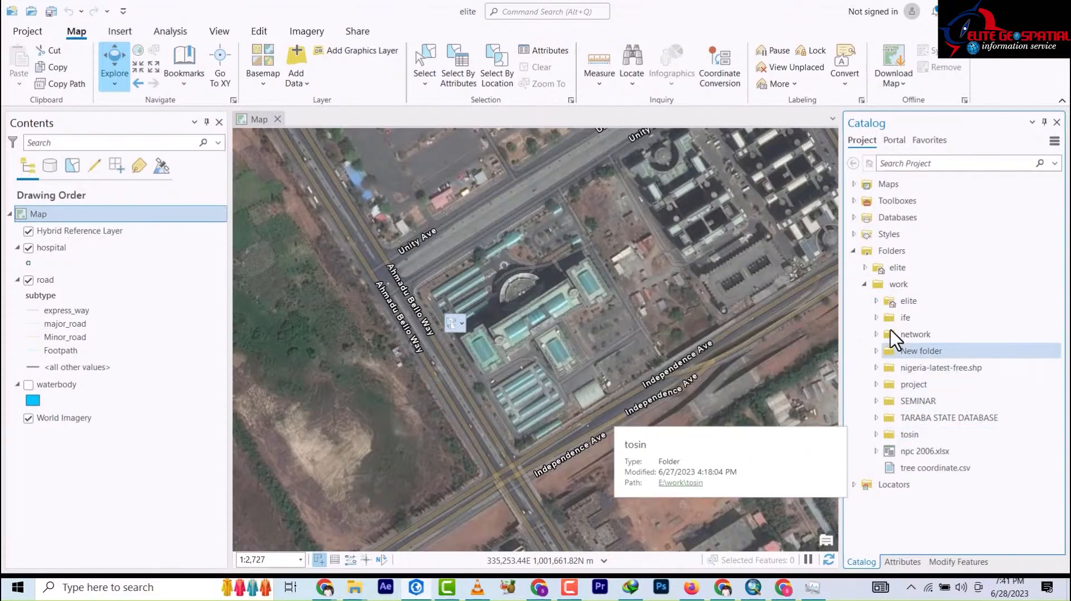
left_click(865, 268)
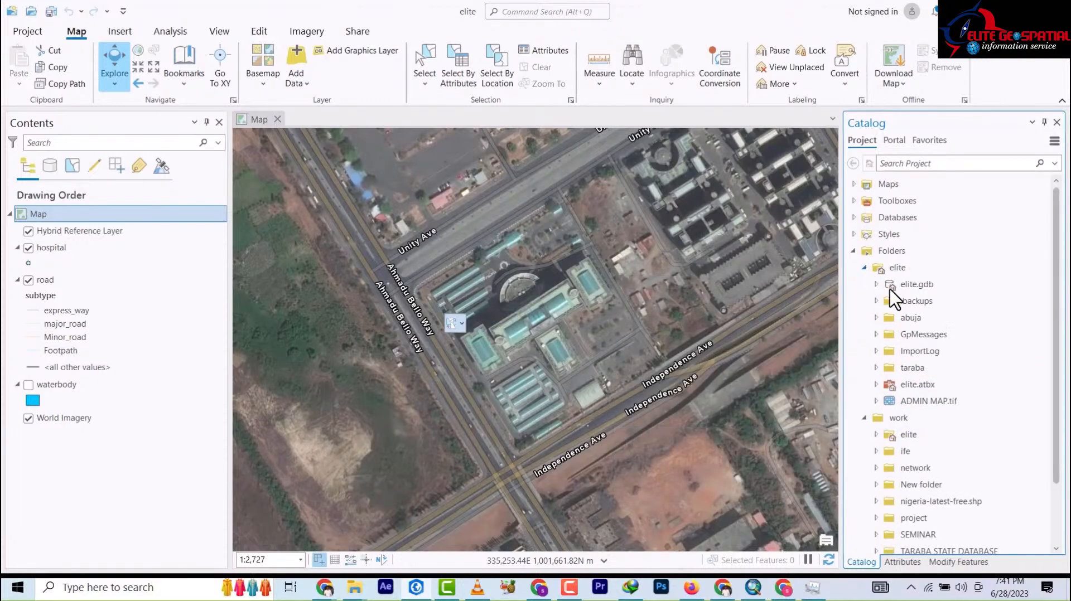
left_click(882, 320)
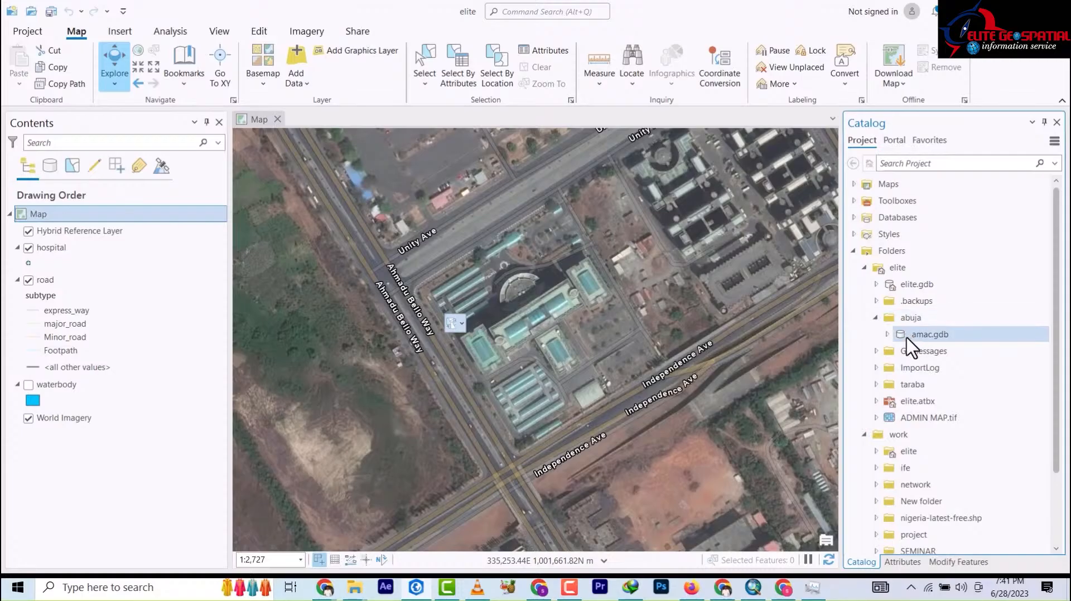
left_click(887, 335)
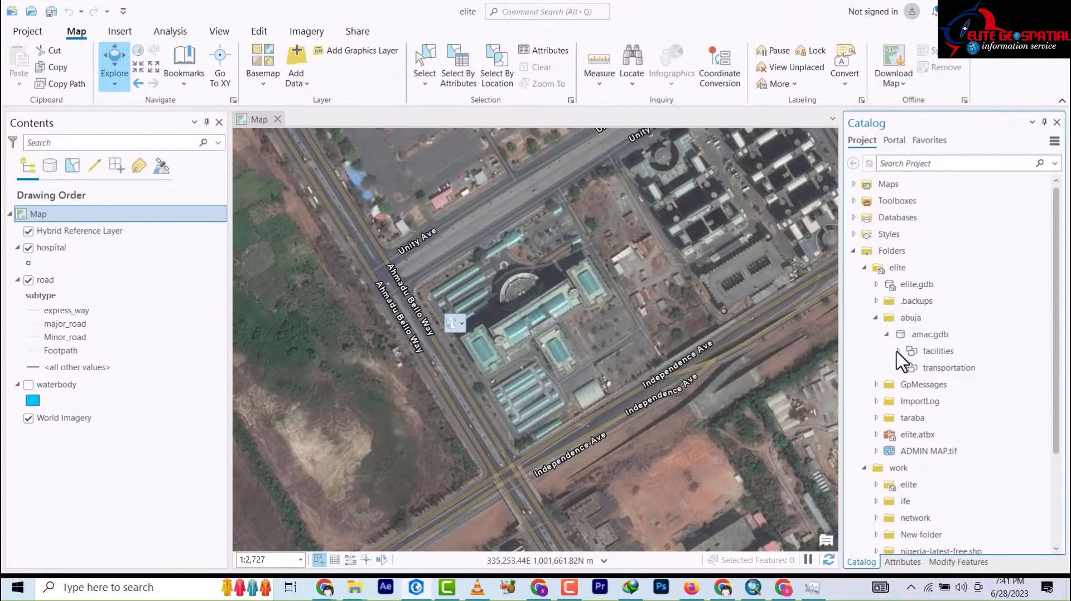
Start a new polygon feature class named "building" in the facilities feature dataset
right_click(931, 352)
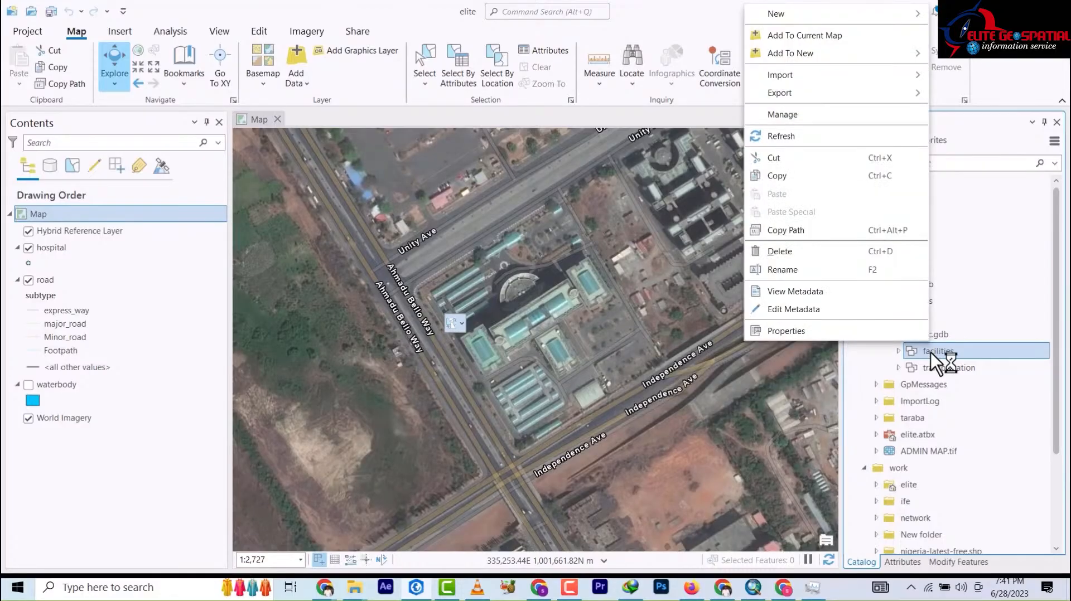
left_click(952, 352)
right_click(951, 355)
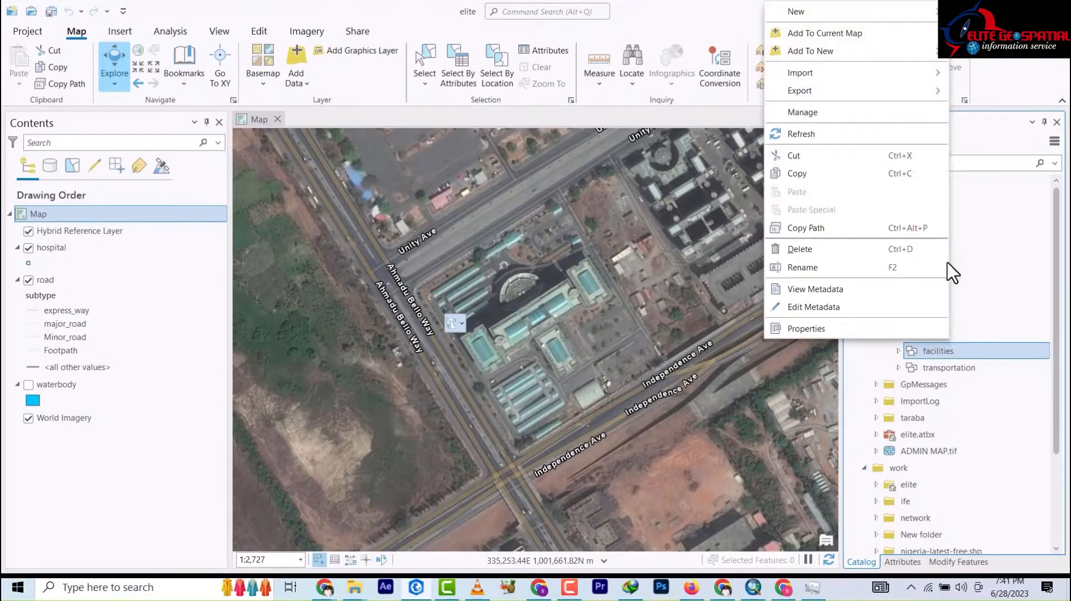
mouse_move(824, 20)
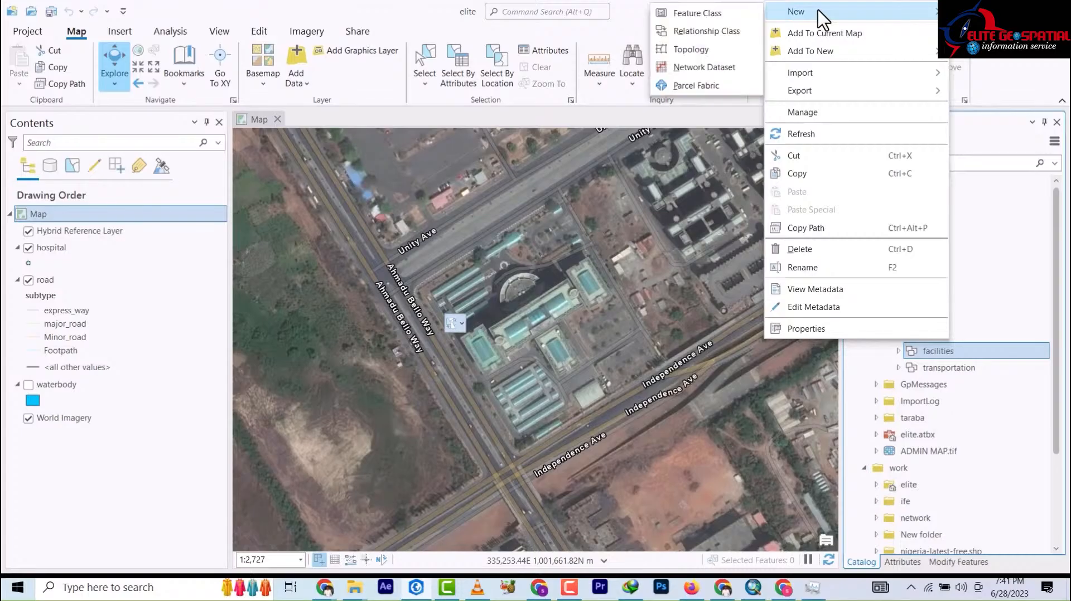
left_click(702, 16)
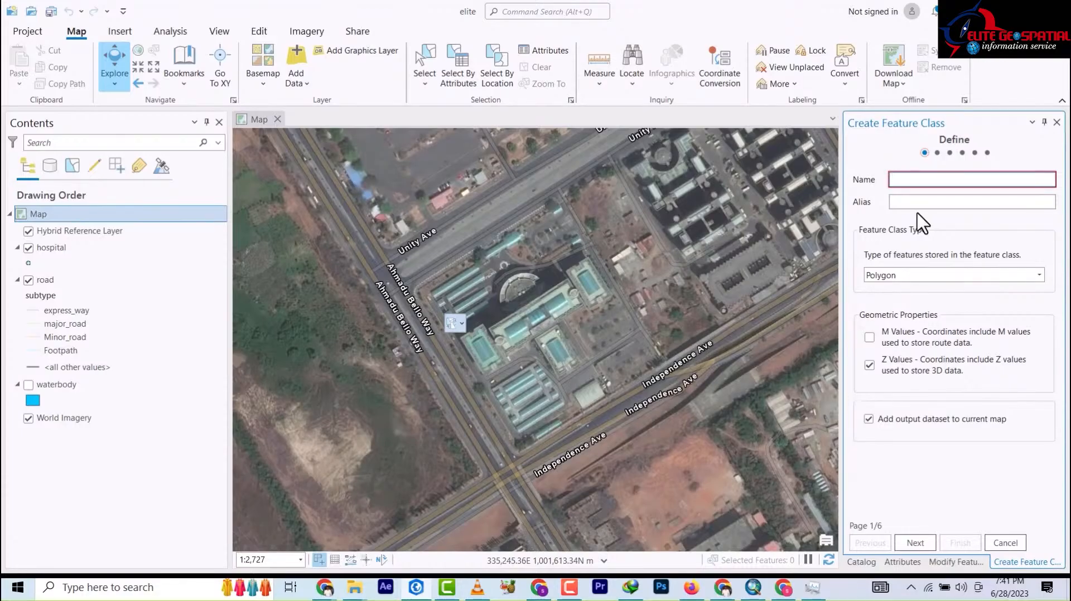
type("building")
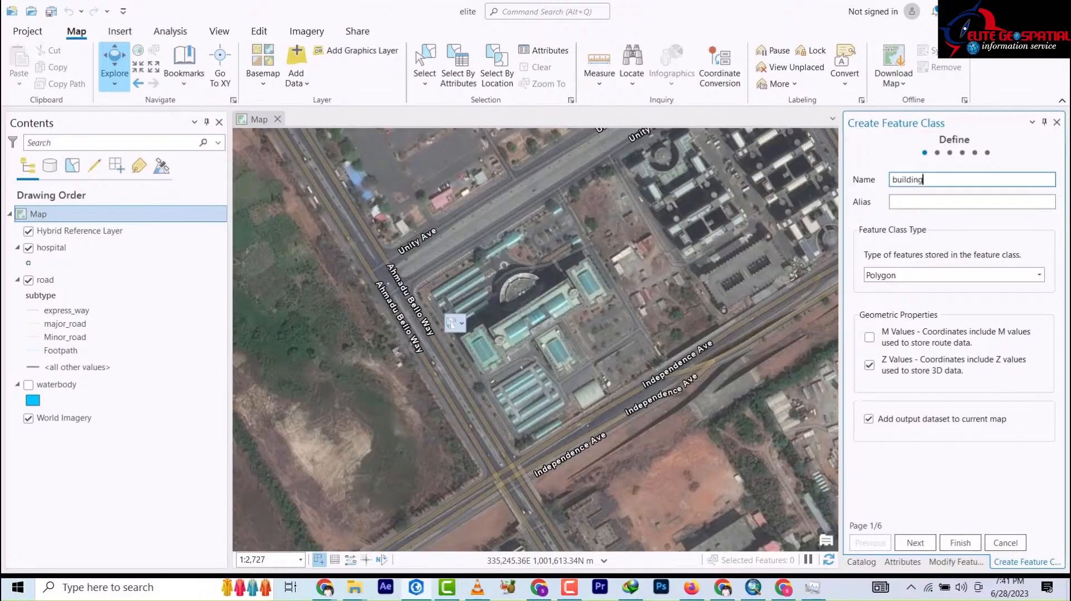
left_click(569, 589)
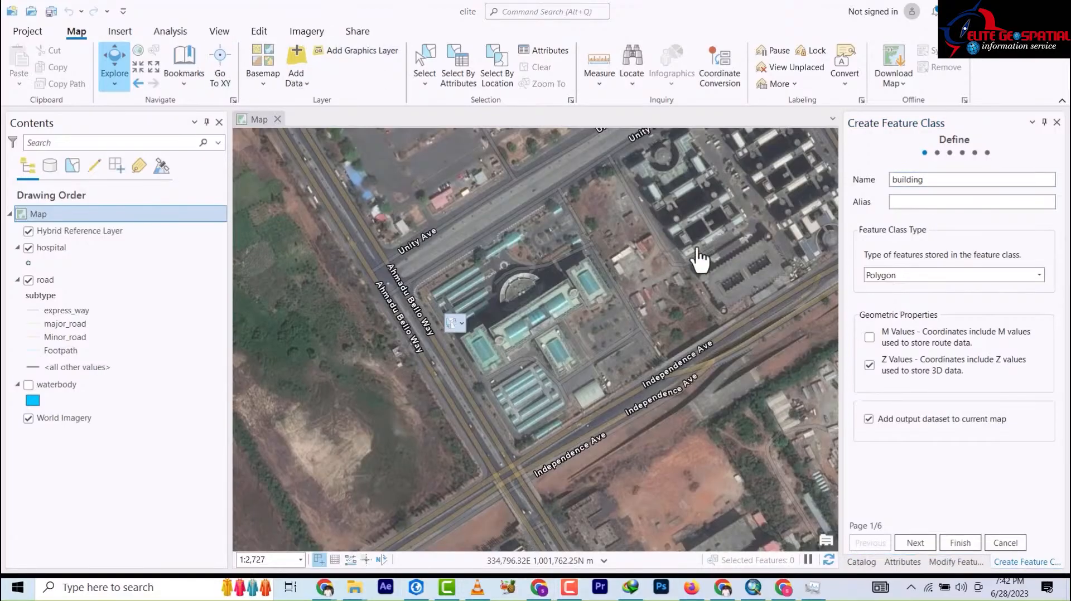
left_click(935, 186)
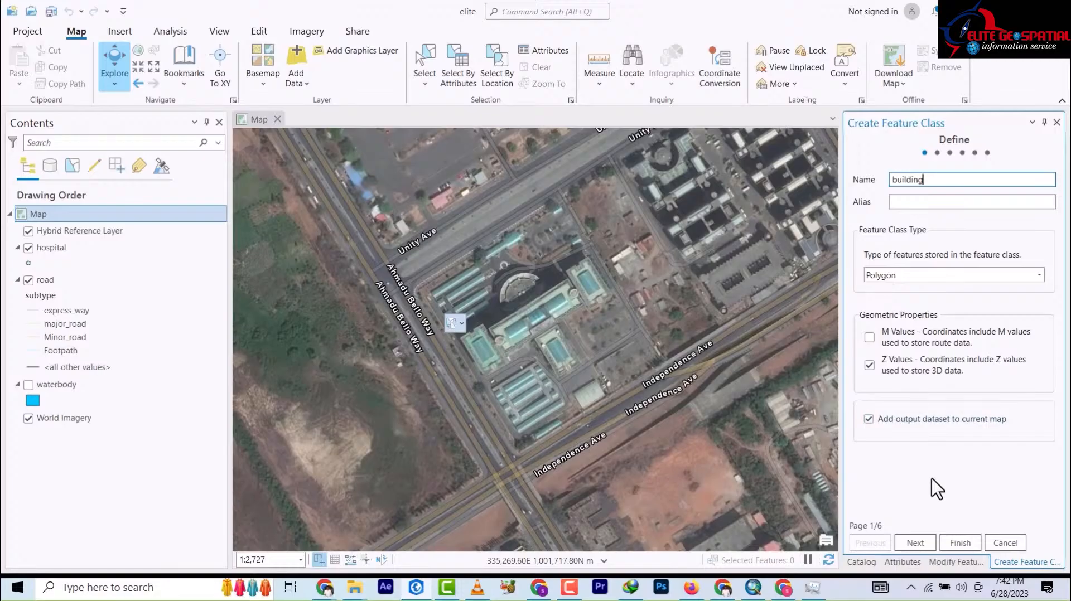
Keep the default fields, spatial reference, tolerance, resolution and storage configuration, and create the building feature class
left_click(915, 544)
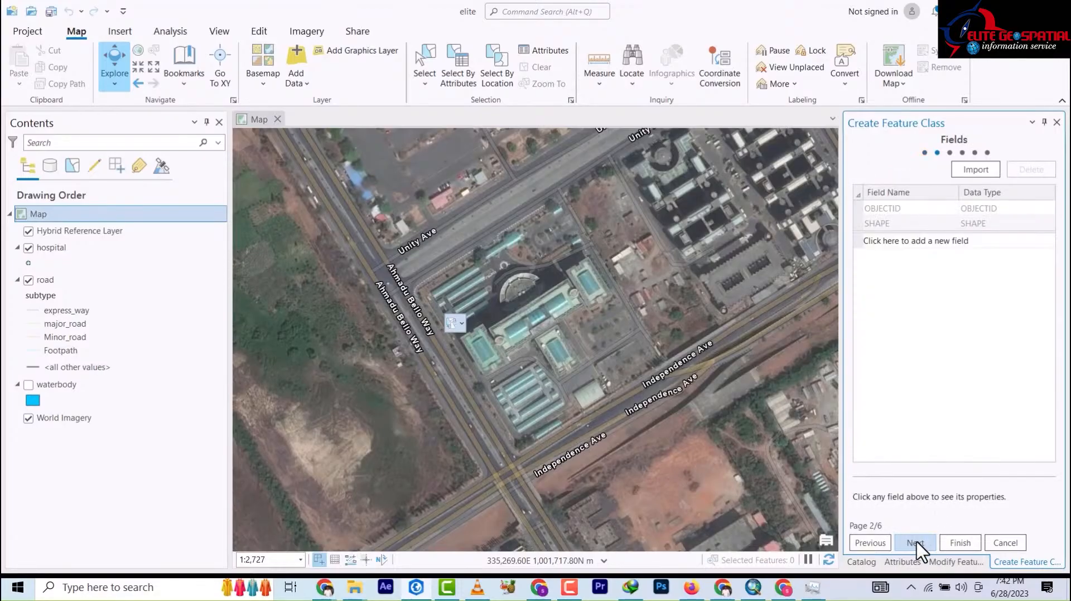
left_click(918, 545)
left_click(918, 545)
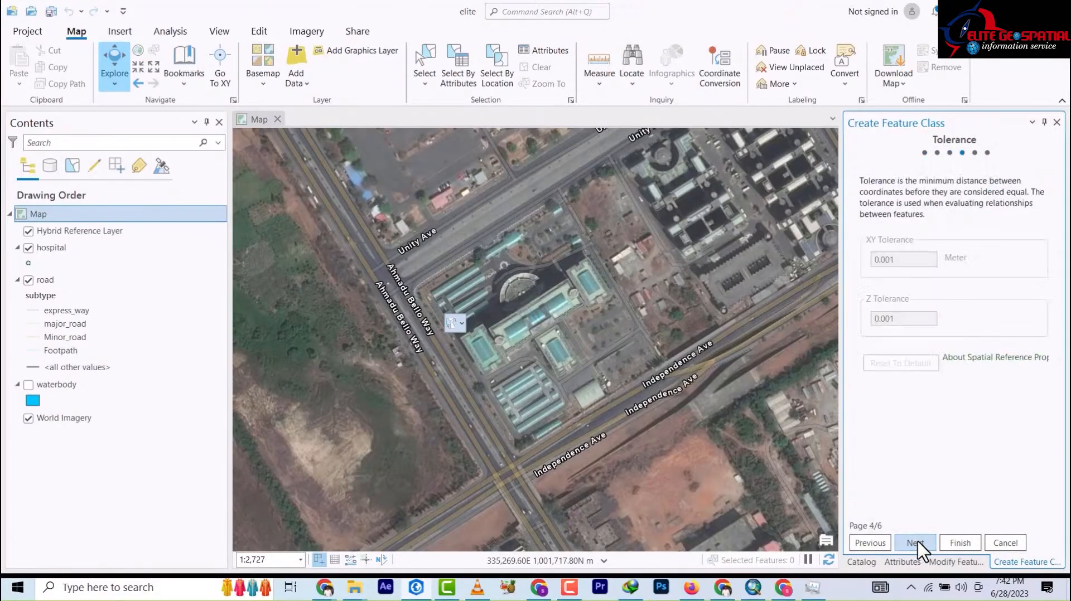
left_click(919, 544)
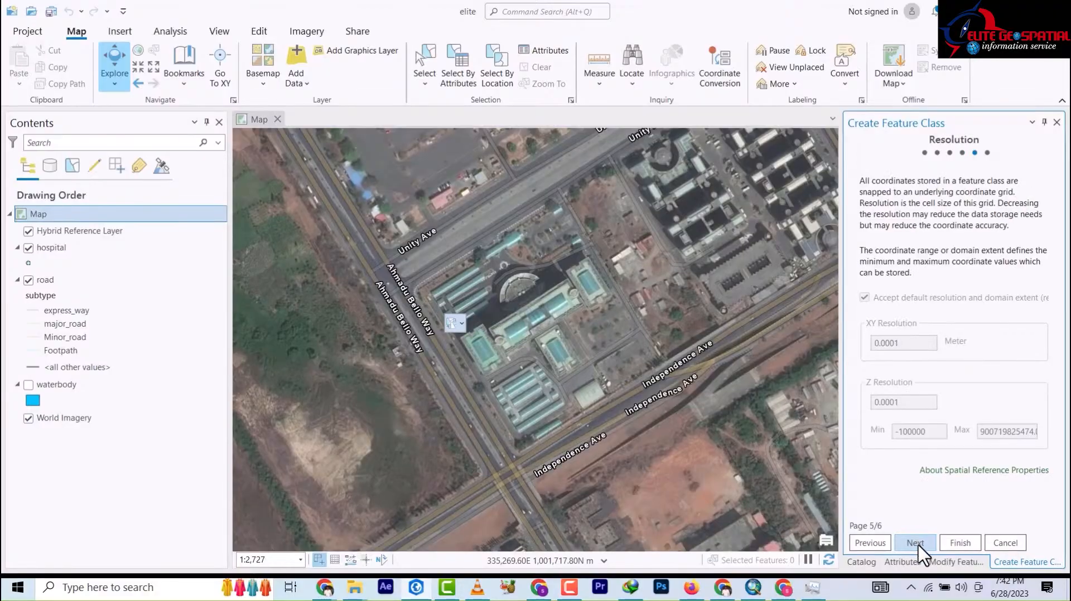
left_click(918, 544)
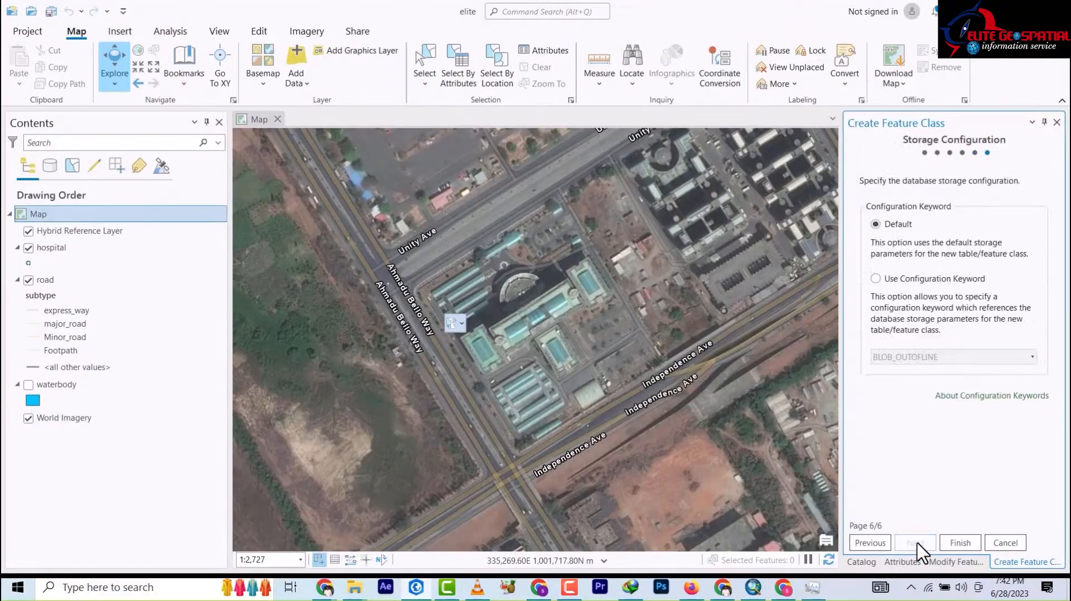
left_click(960, 543)
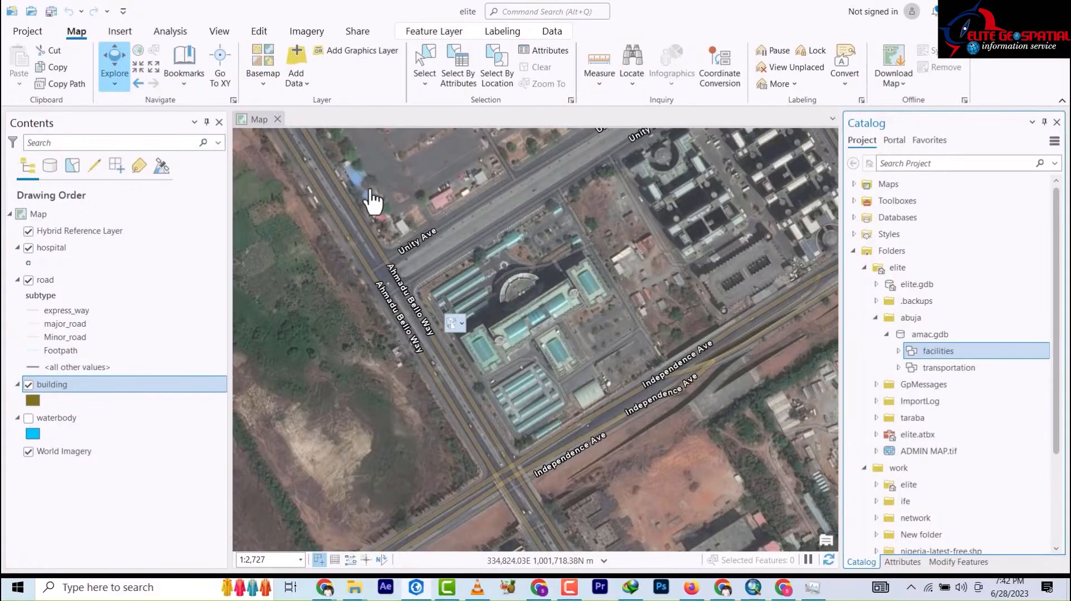
Check the snapping options and start creating features with the building template
left_click(258, 32)
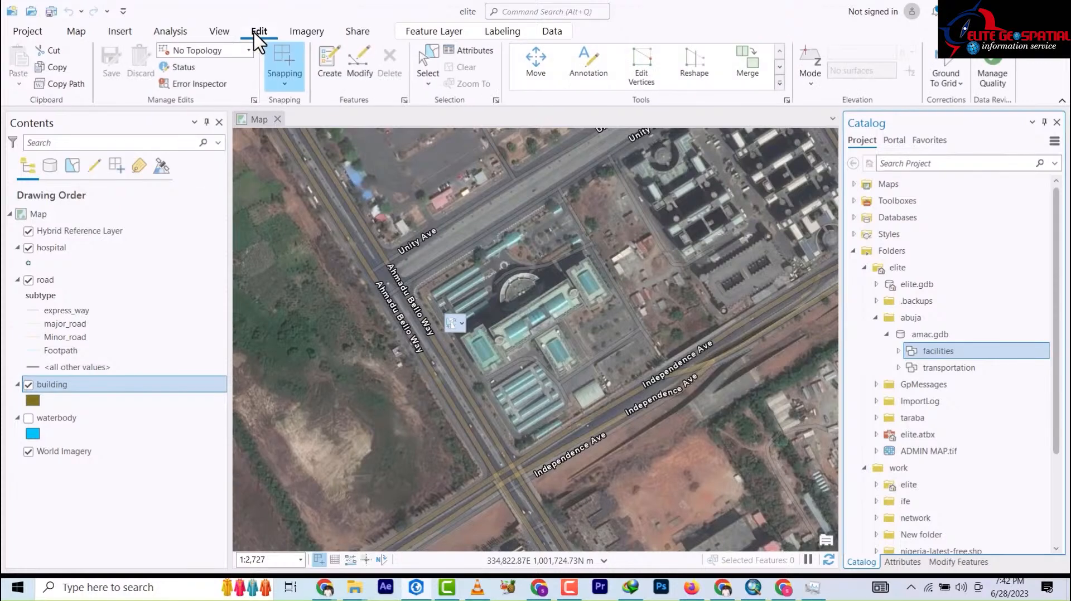
left_click(289, 88)
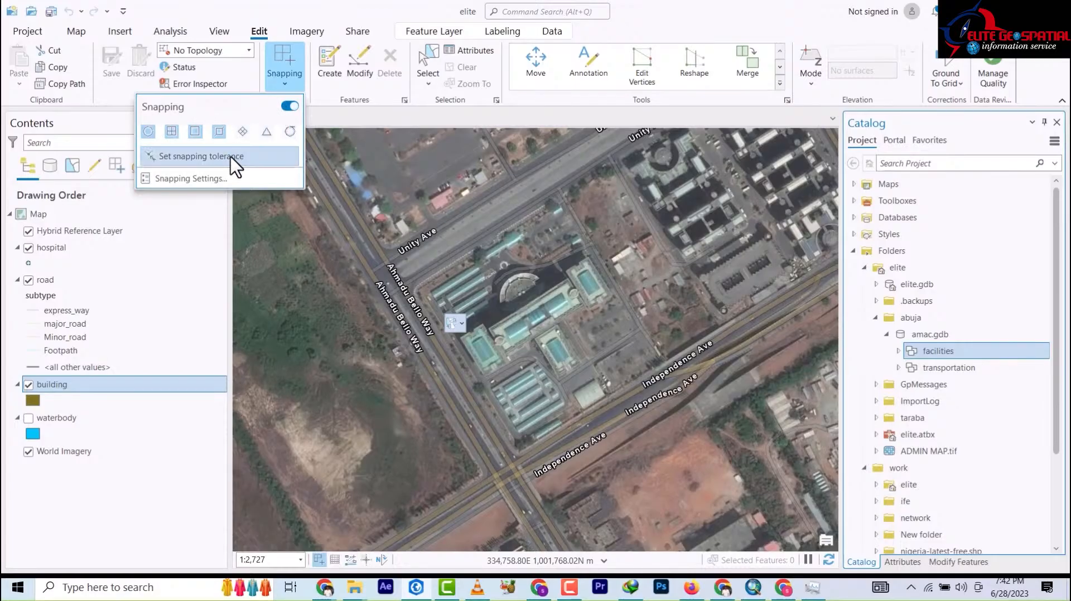
left_click(332, 71)
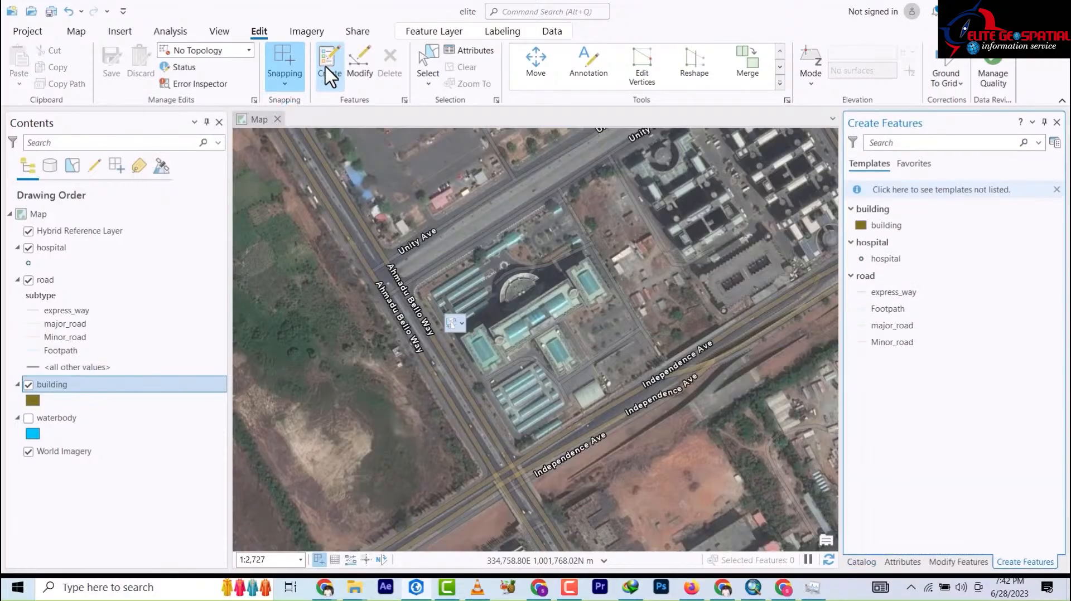
left_click(884, 228)
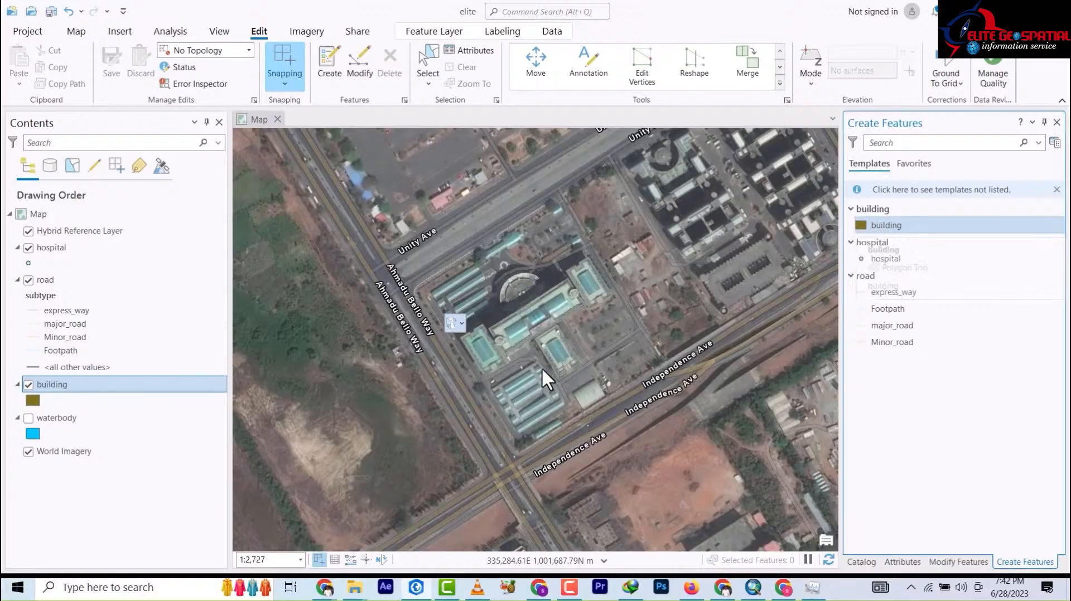
Digitize the glass roof of the complex's northeastern block as a four-sided building polygon and finish the feature
scroll(509, 413, "down", 2)
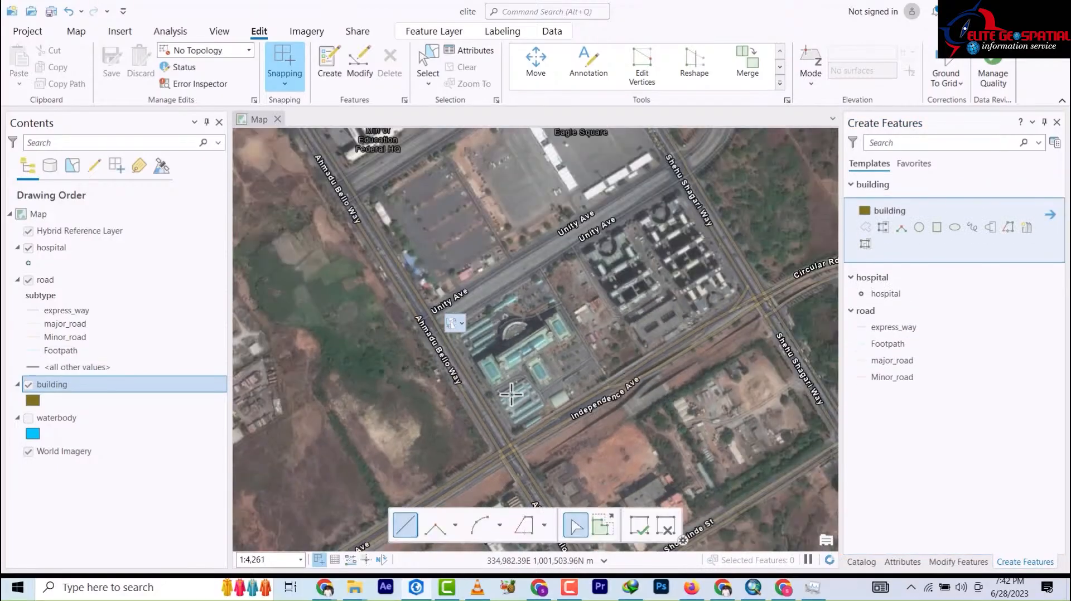
scroll(515, 400, "up", 2)
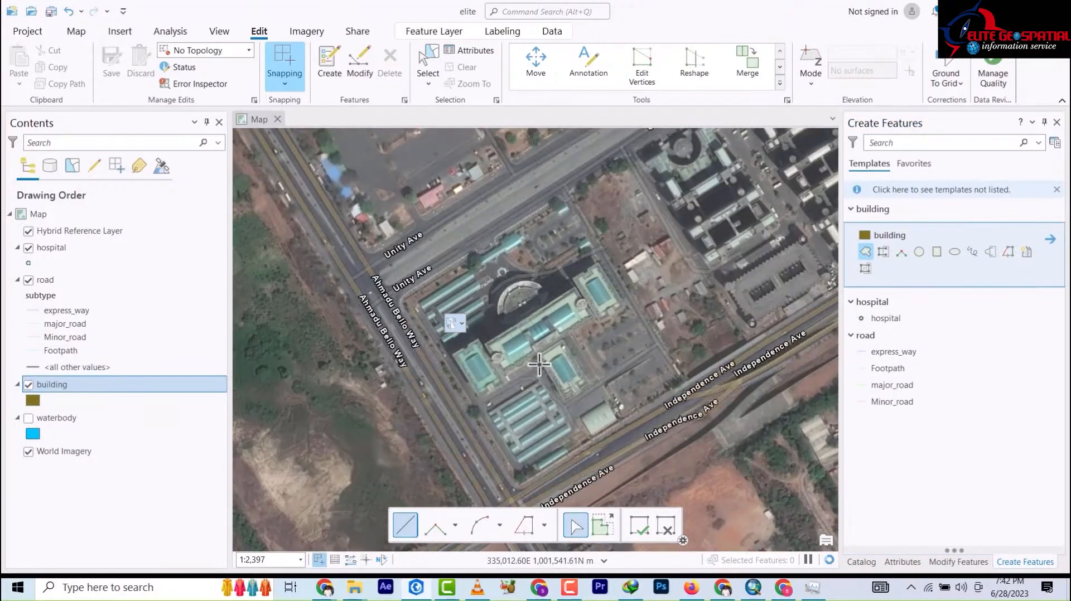
scroll(602, 293, "up", 3)
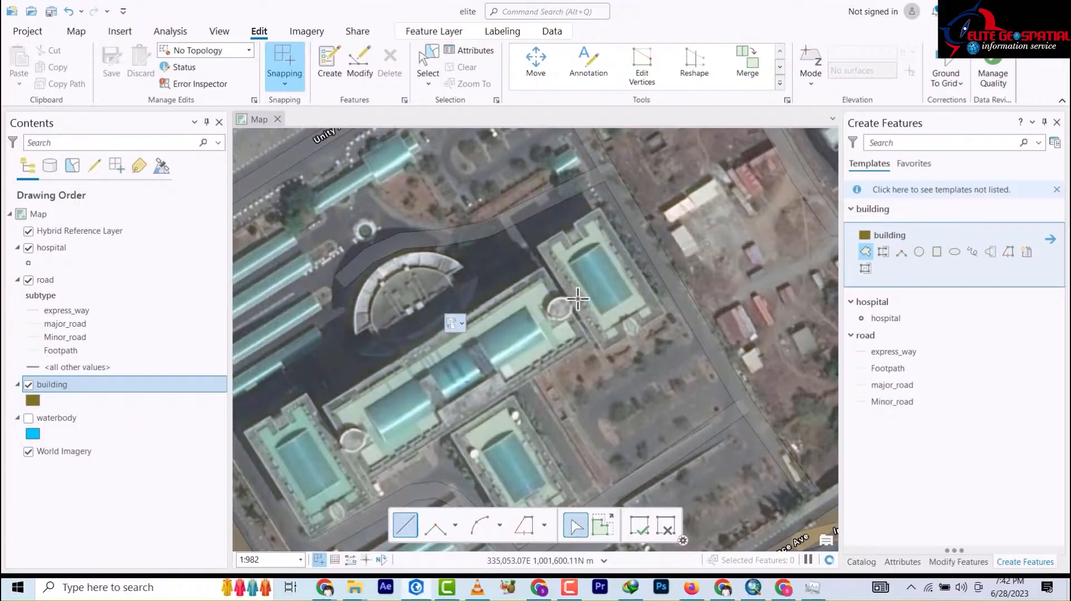
scroll(588, 291, "up", 2)
scroll(617, 264, "down", 1)
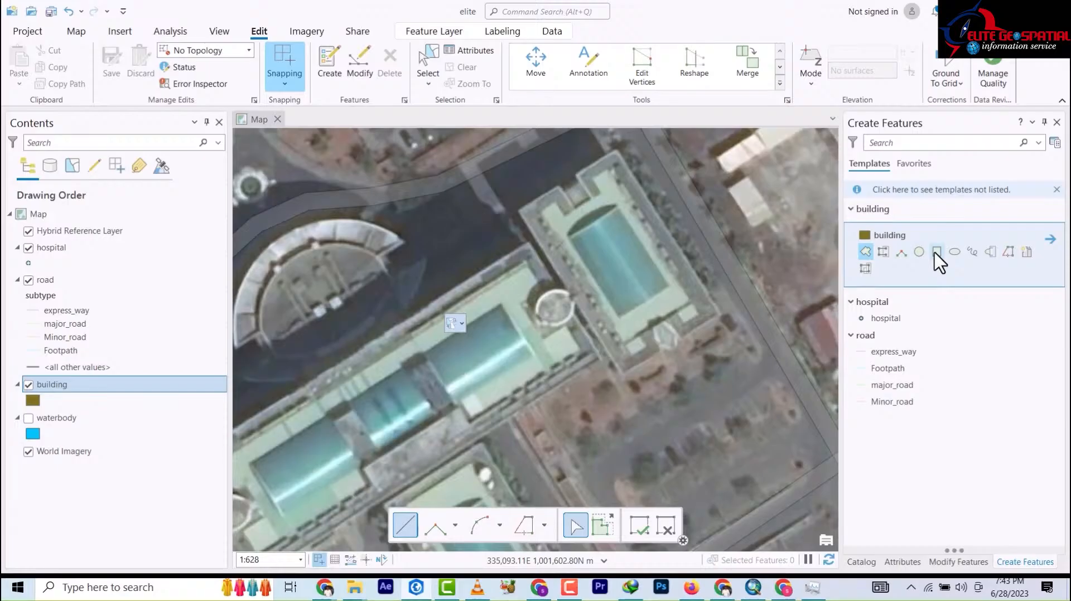
left_click(867, 252)
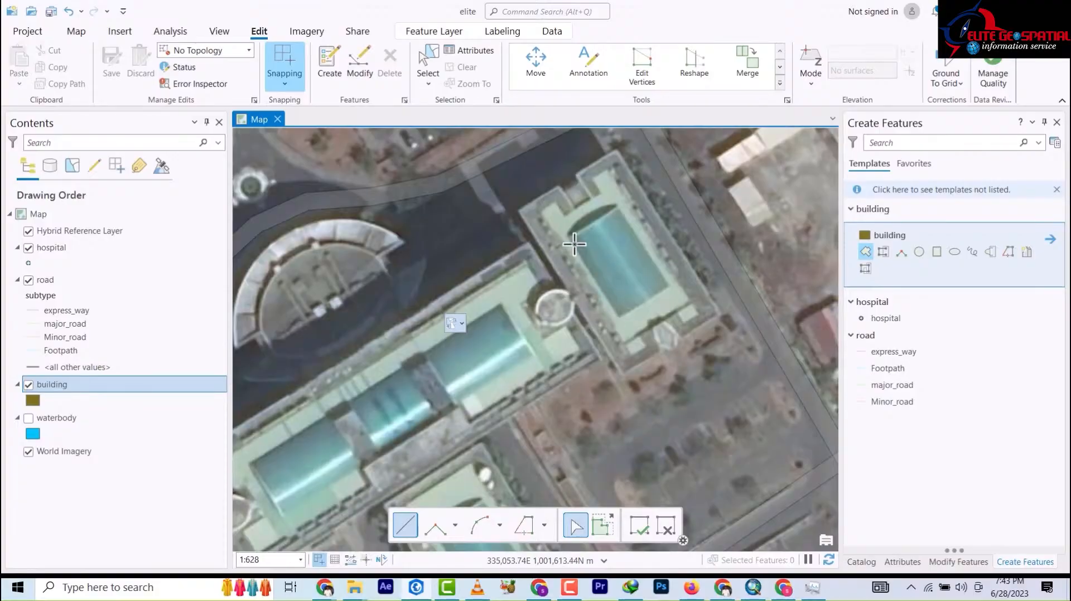
scroll(575, 244, "down", 3)
scroll(581, 246, "up", 6)
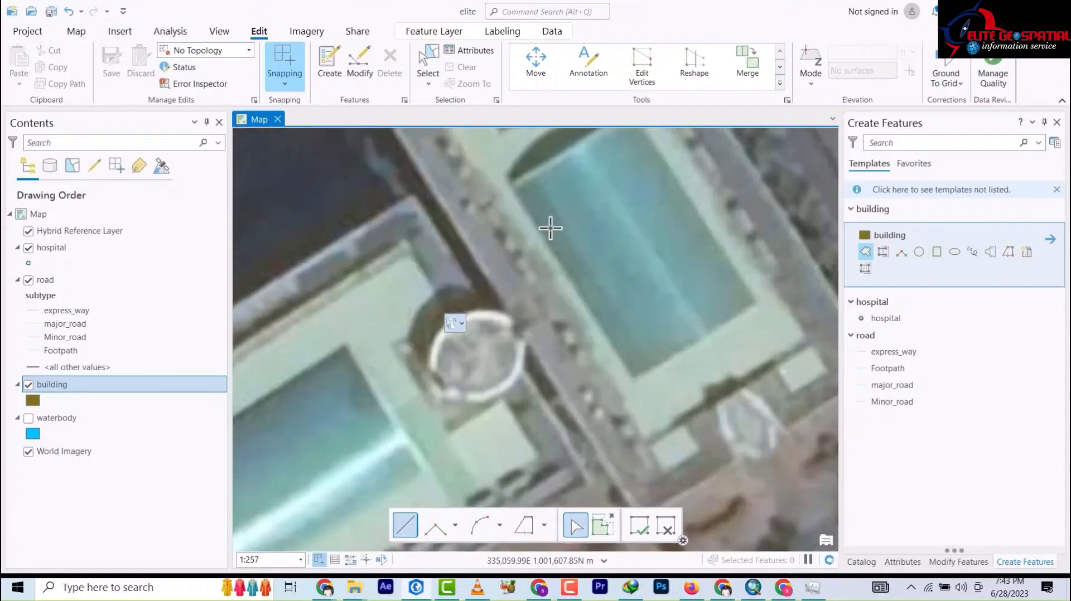
left_click(513, 186)
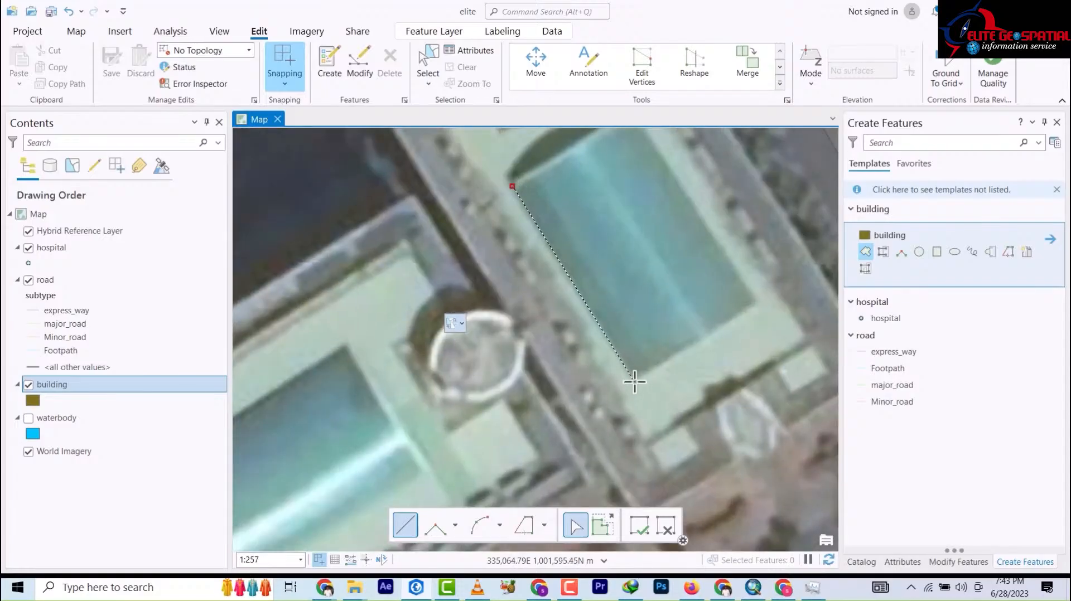
left_click(634, 382)
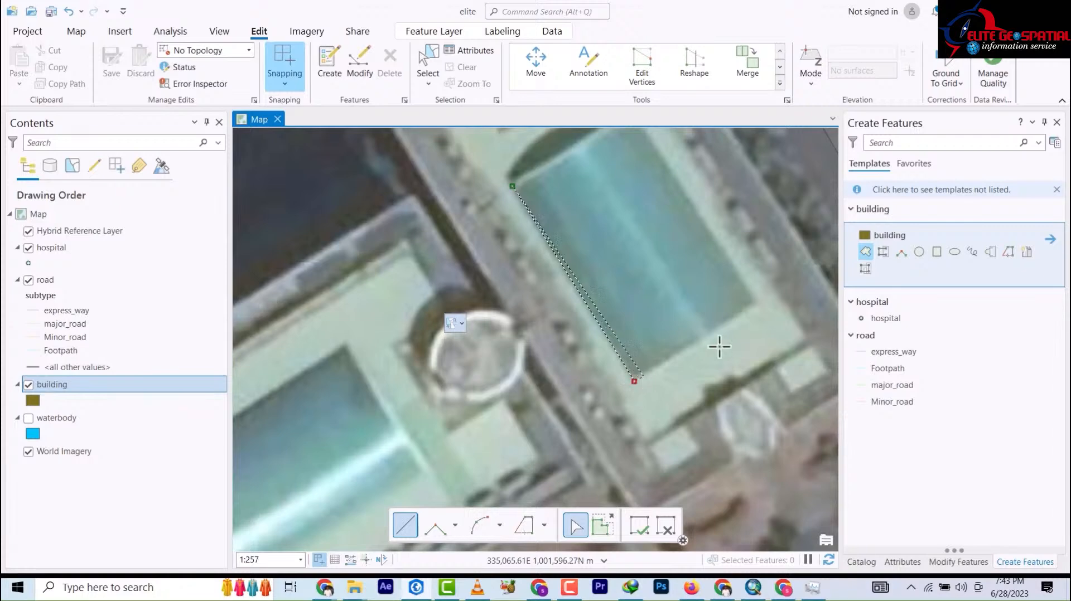
left_click(757, 303)
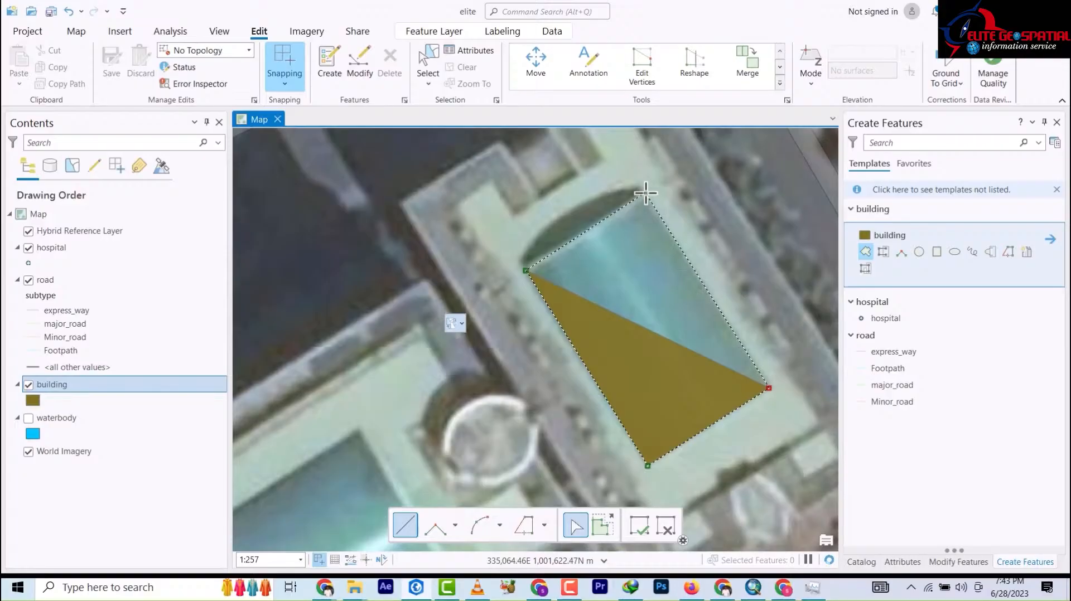
left_click(645, 193)
double_click(635, 198)
Digitize the pale-roofed rectangular building beside Independence Ave, southeast of the complex, as a four-sided building polygon
scroll(634, 199, "up", 5)
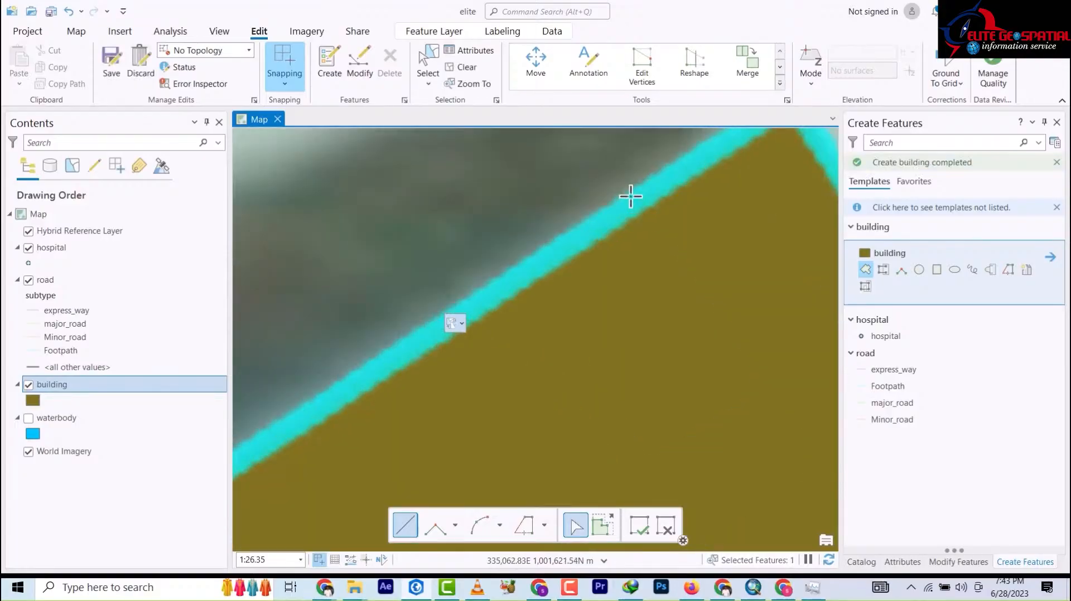
scroll(623, 194, "down", 8)
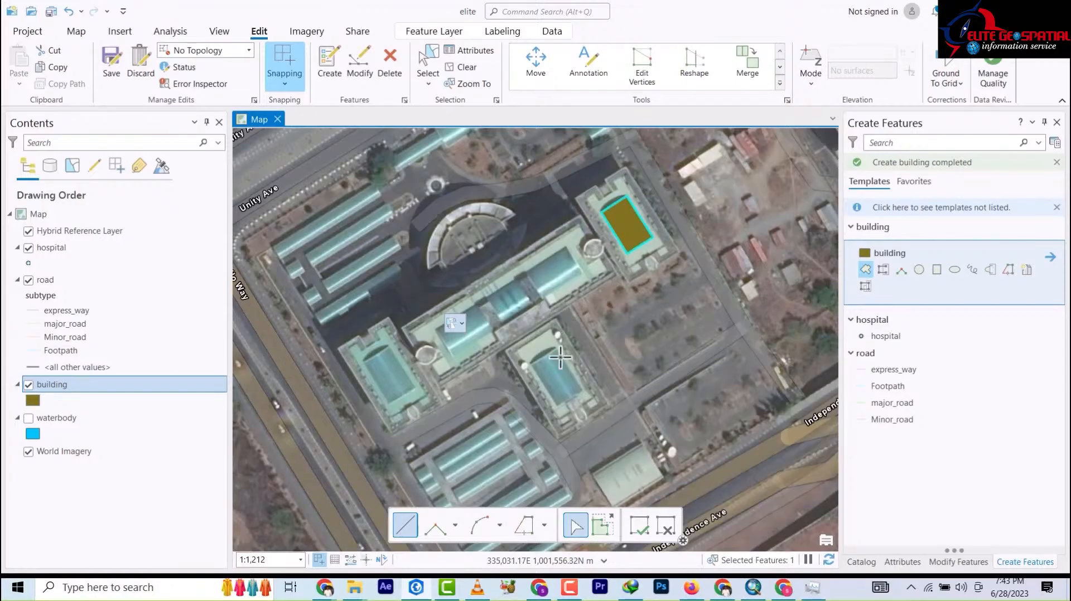
left_click_drag(587, 431, 630, 339)
scroll(628, 338, "down", 2)
scroll(626, 336, "up", 4)
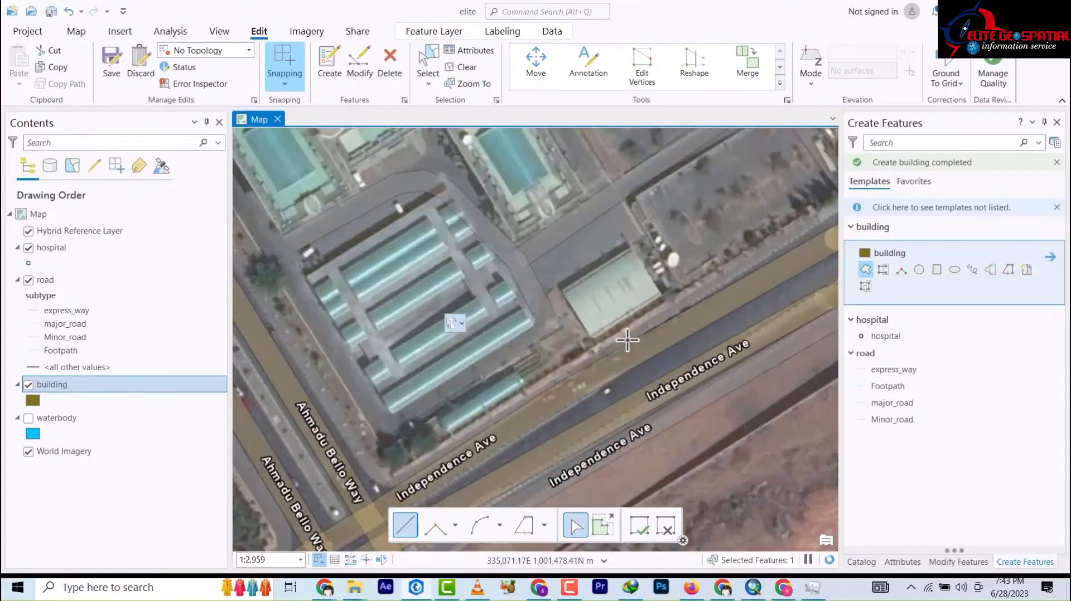
scroll(600, 335, "up", 2)
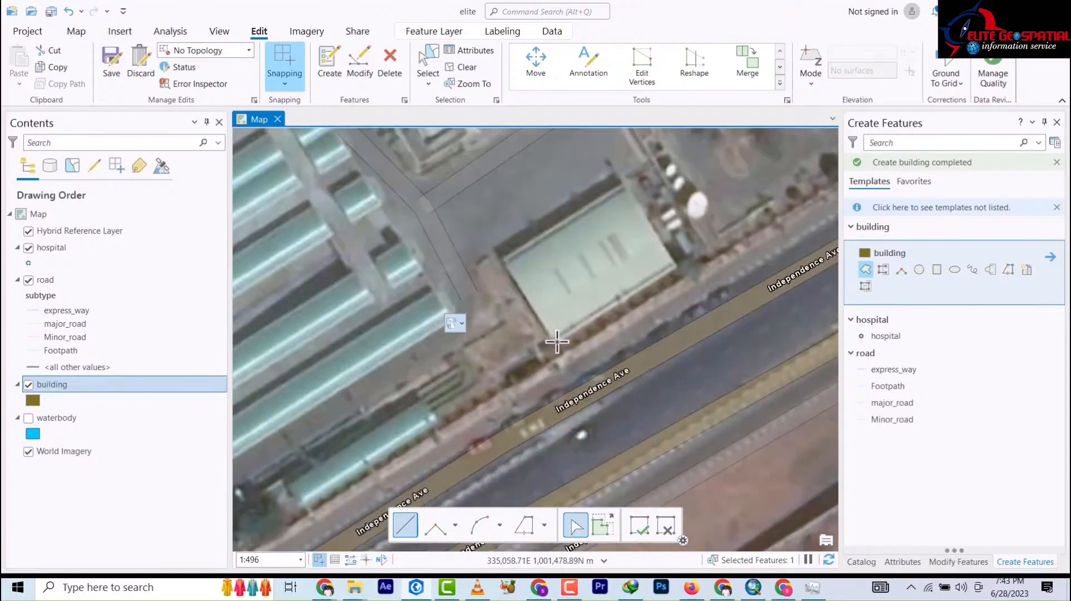
left_click(678, 265)
left_click(623, 186)
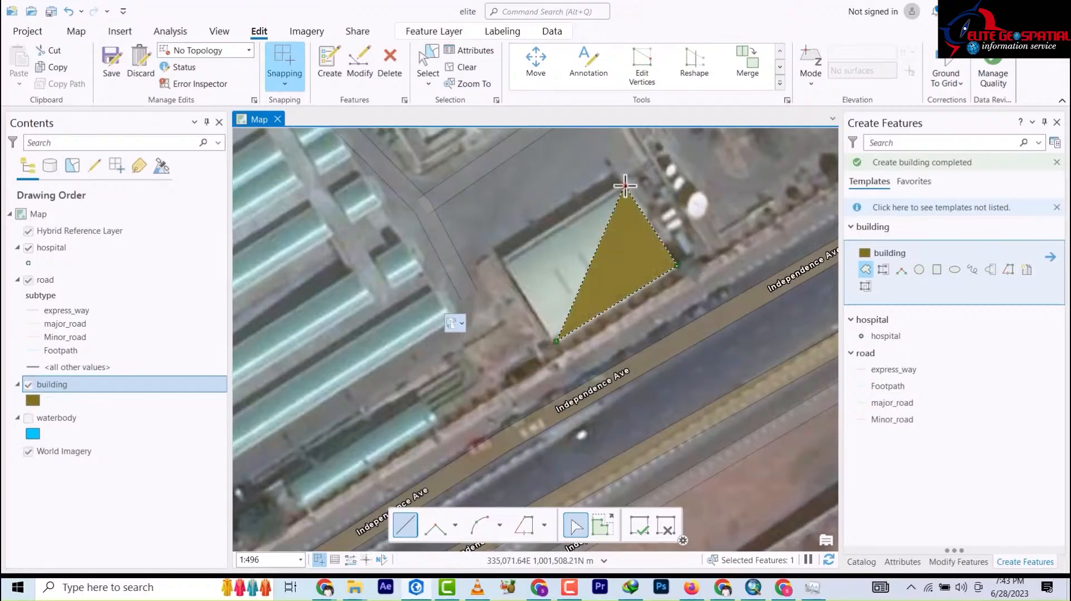
double_click(500, 260)
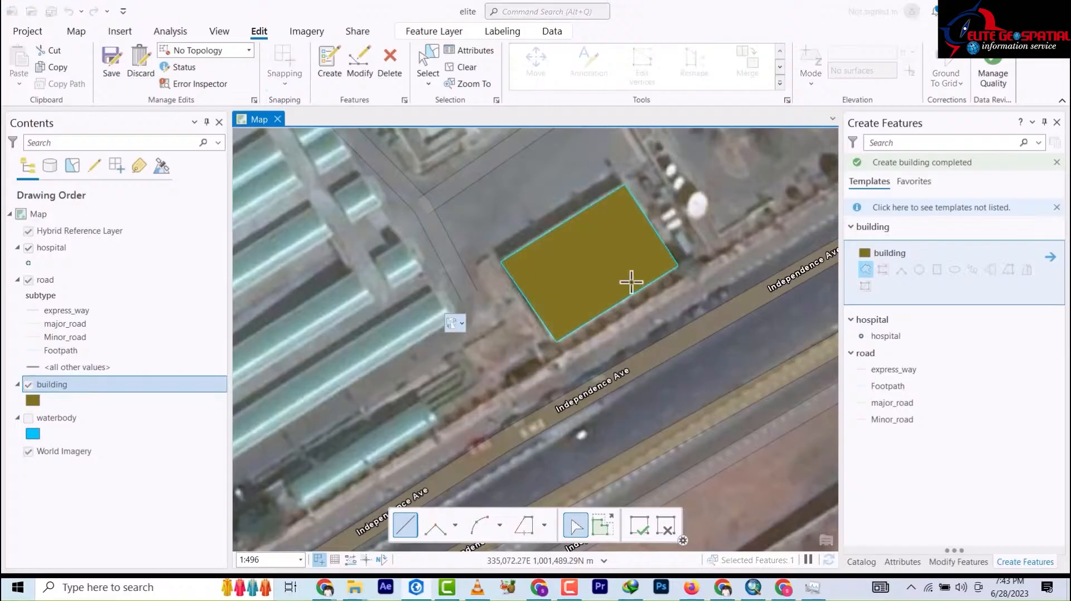
Digitize the narrow glass-roofed strip along Independence Ave, near the Ahmadu Bello Way corner, as a four-sided building polygon
scroll(625, 279, "up", 3)
scroll(617, 280, "down", 8)
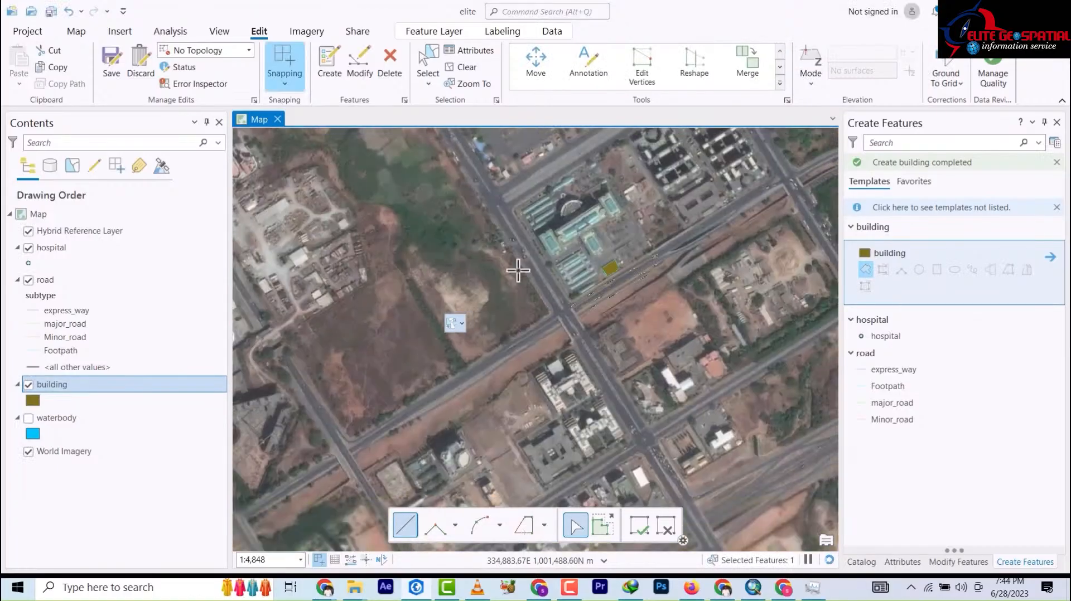
scroll(598, 279, "up", 2)
scroll(689, 326, "up", 2)
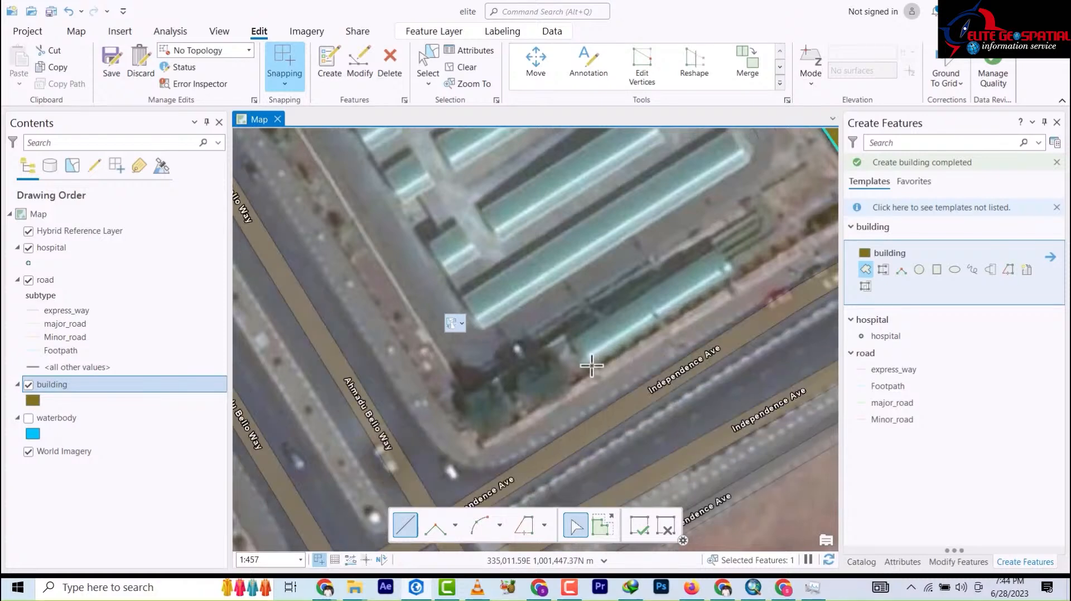
left_click(735, 274)
left_click(716, 253)
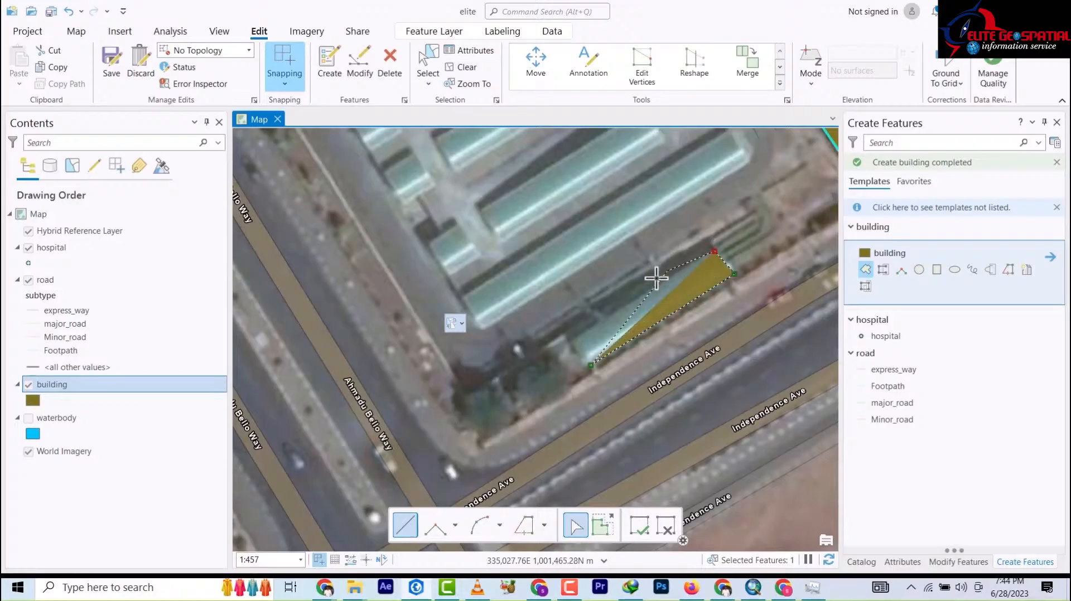
double_click(570, 343)
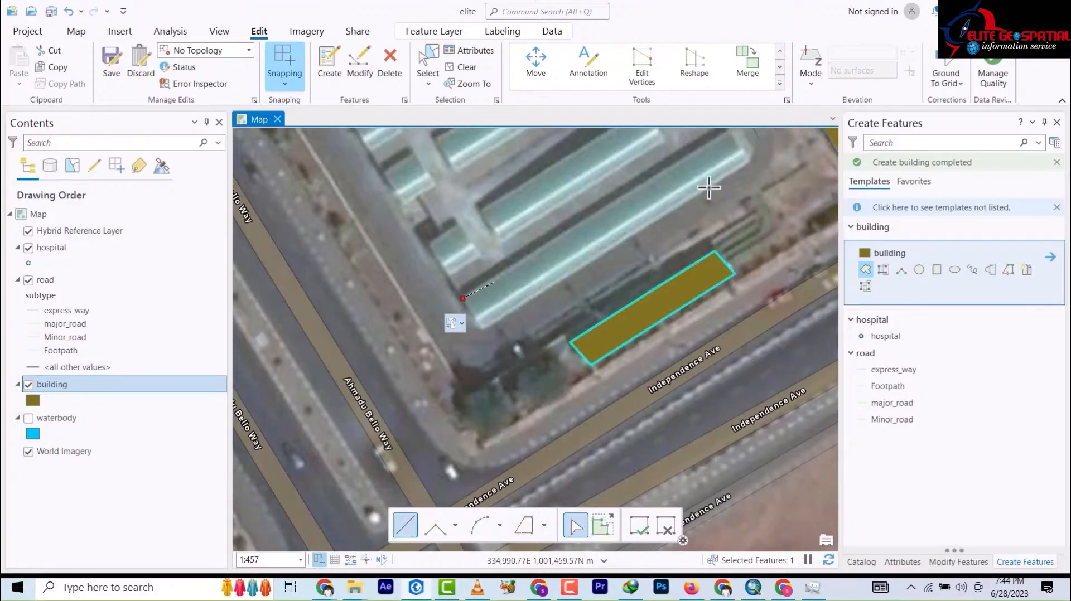
Trace the long southernmost canopy roof of the car park, just north of the narrow strip, as a building polygon
left_click_drag(734, 135, 729, 165)
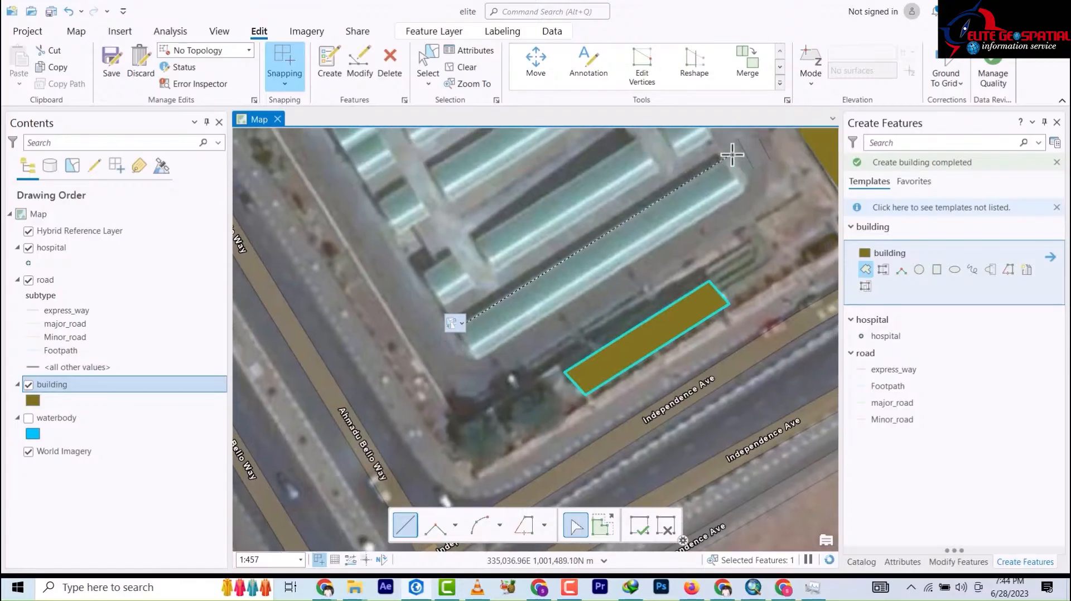
left_click(725, 160)
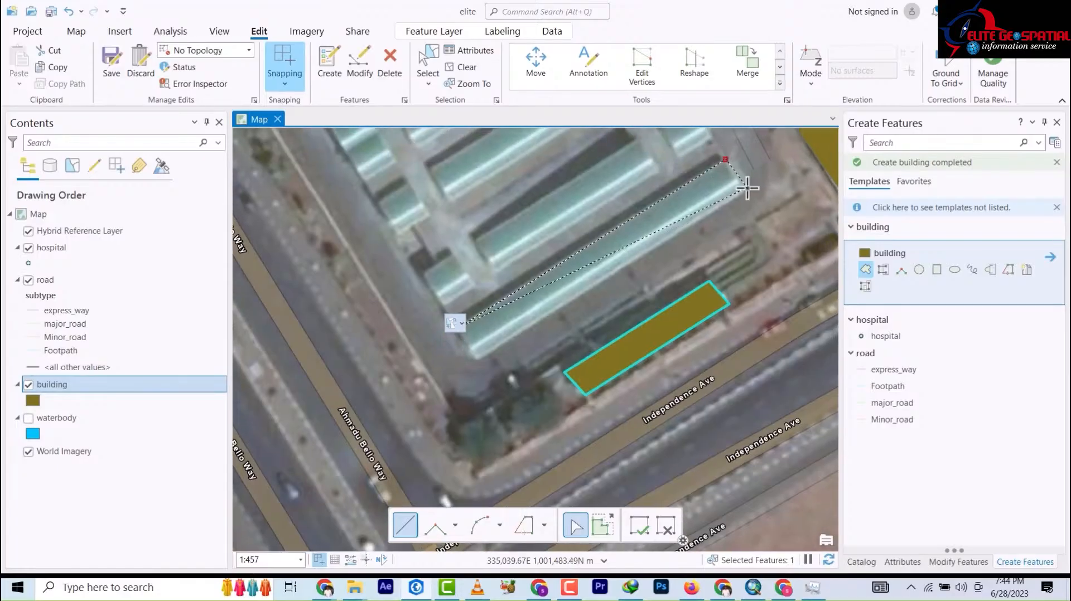
left_click(746, 188)
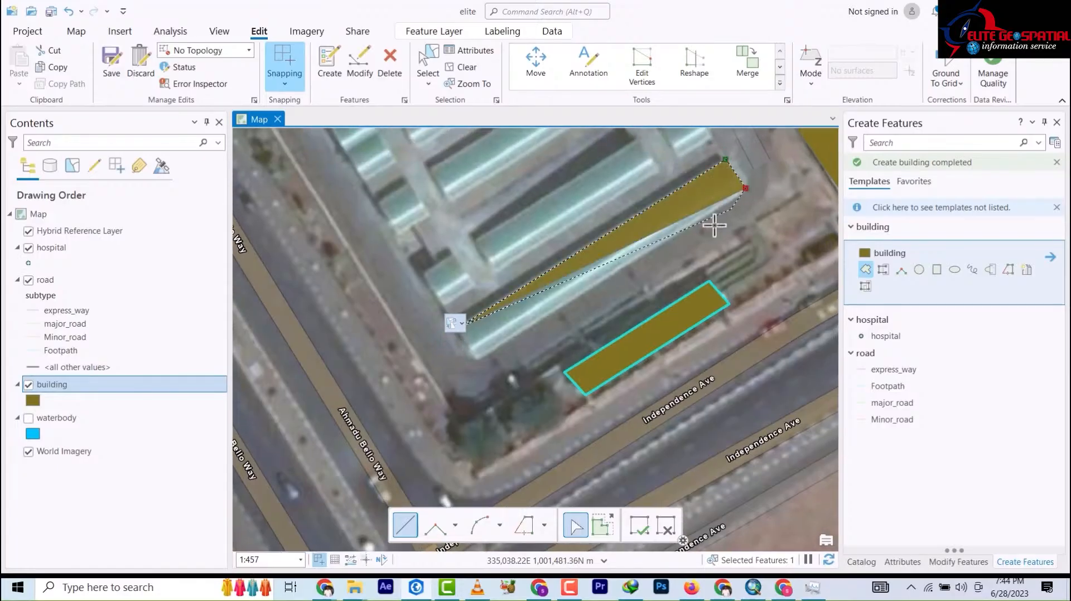
double_click(476, 364)
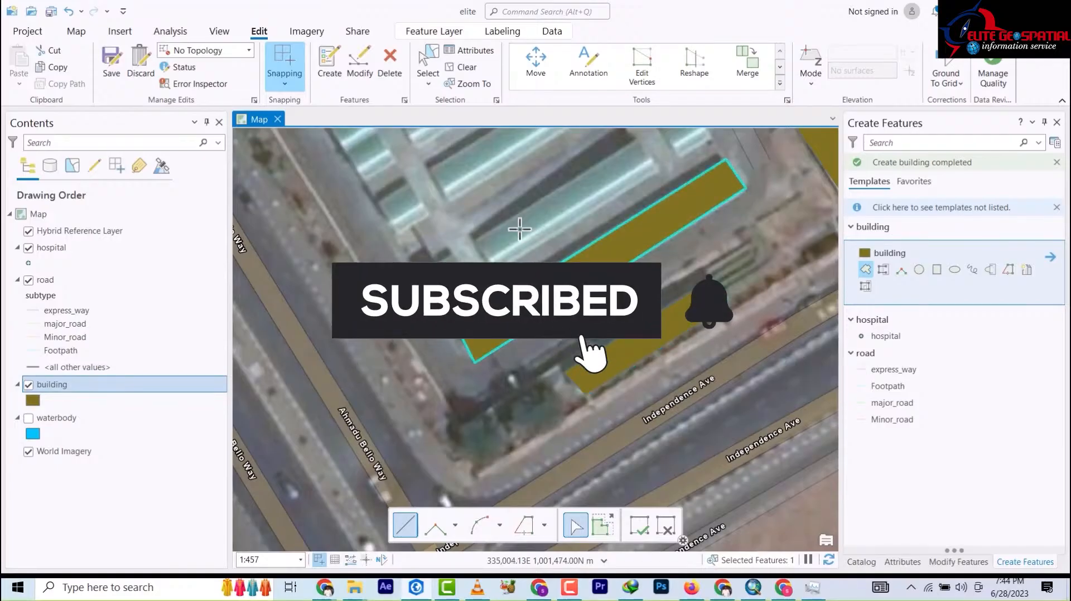
Trace the shorter canopy roof directly north of the long southernmost one as a four-sided building polygon
left_click(475, 240)
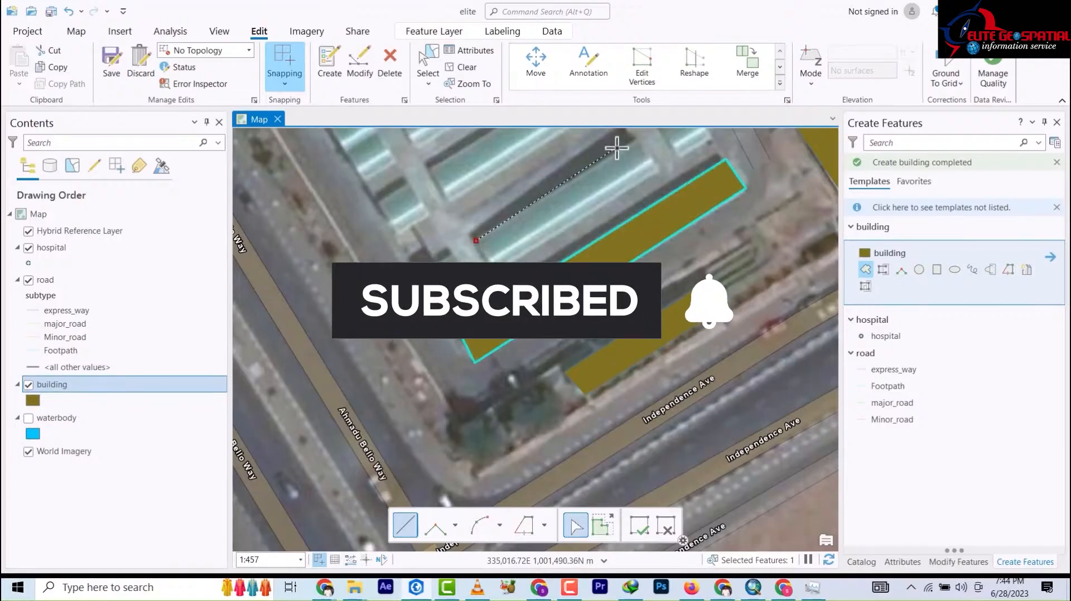
left_click(641, 138)
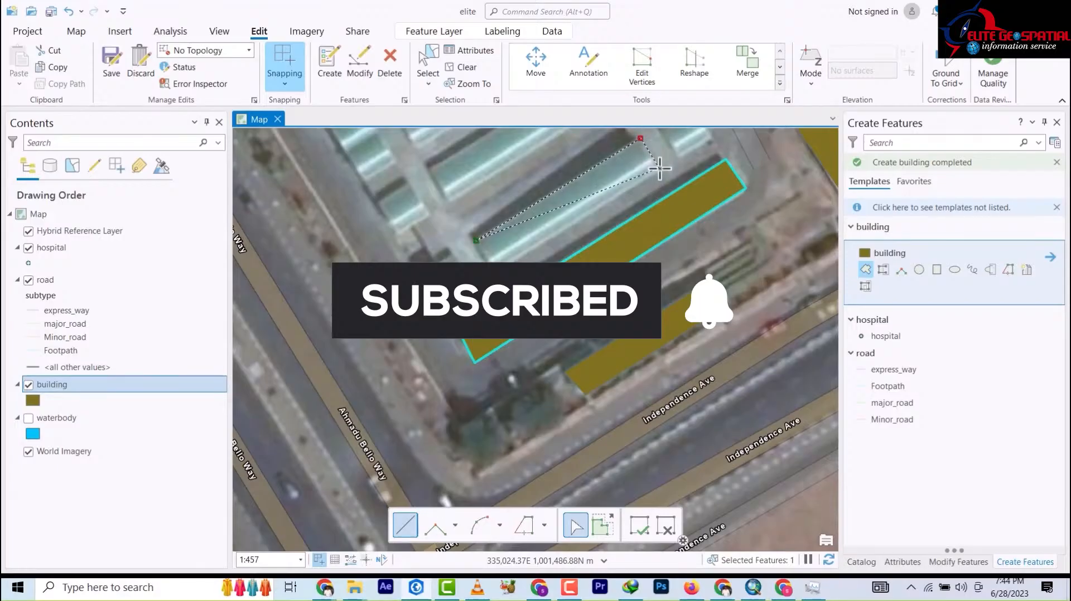
left_click(658, 168)
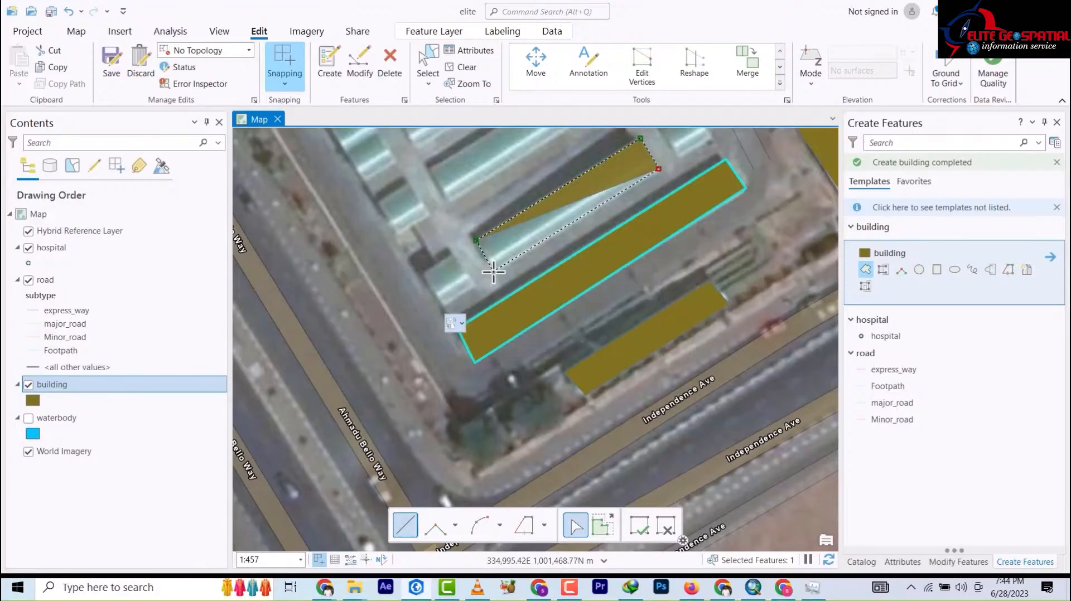
double_click(493, 271)
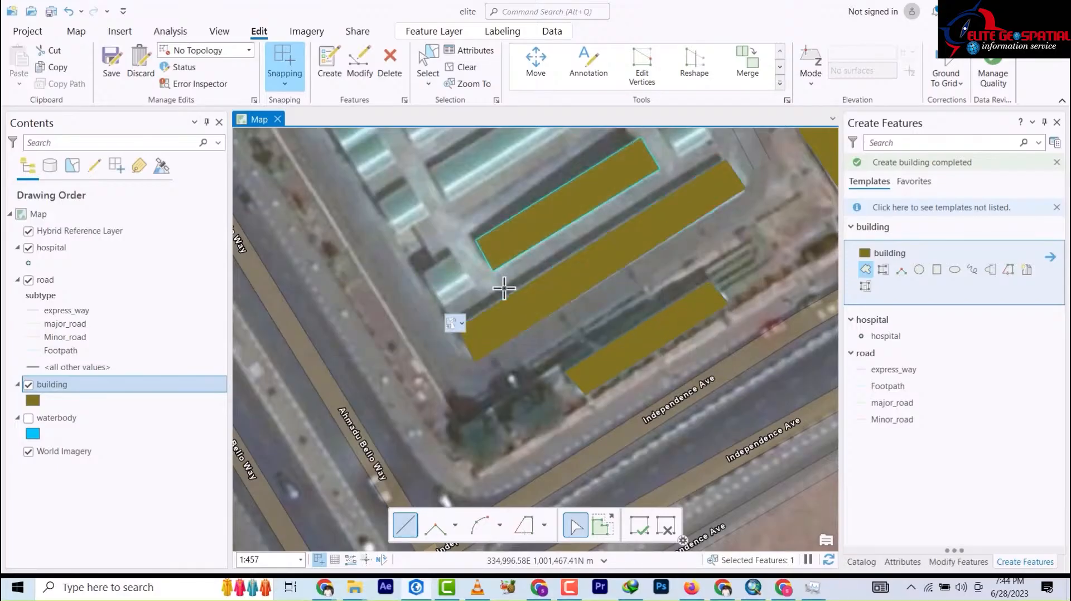
Digitize the small squarish canopy roof at the car park's southwestern side as a building polygon
left_click(423, 274)
left_click(451, 258)
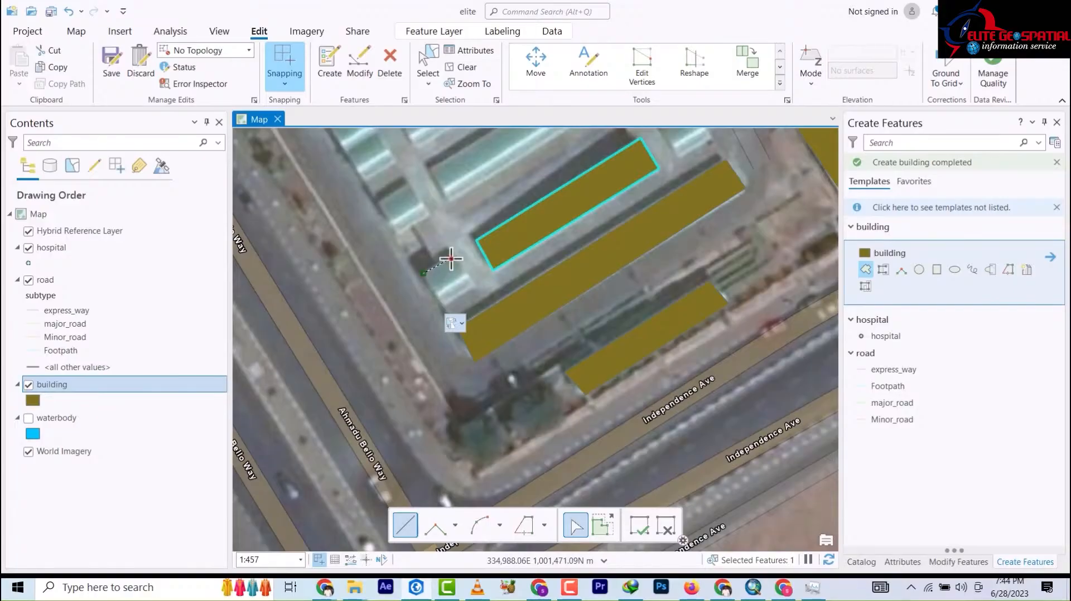
left_click(474, 283)
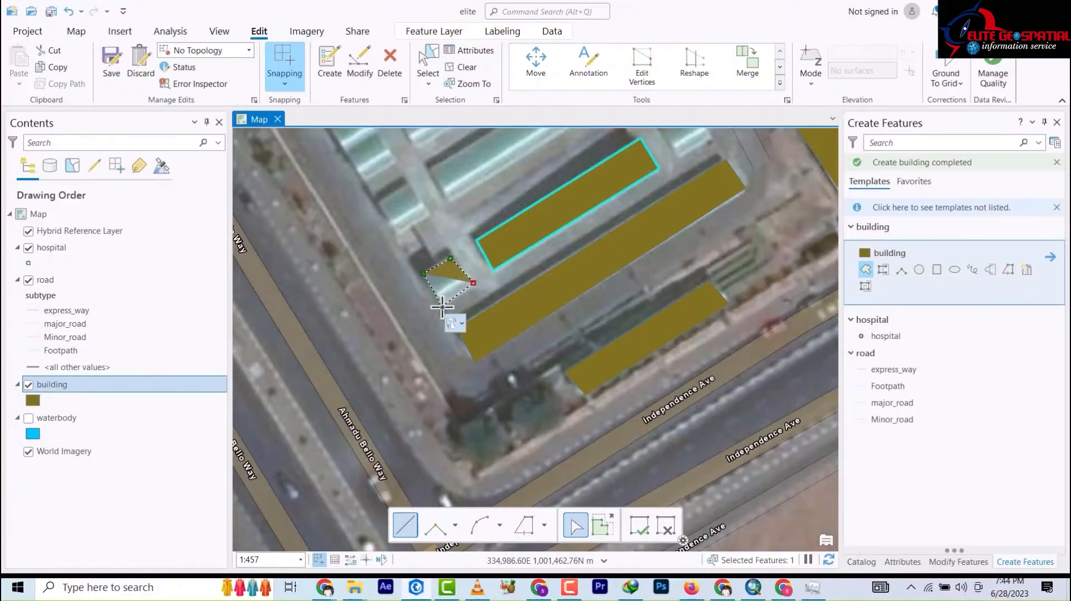
double_click(442, 306)
Draw the round white-roofed building south of Kur Mohammed Ave as a circular building feature from its roof centre to its edge
scroll(491, 307, "up", 2)
scroll(493, 306, "down", 5)
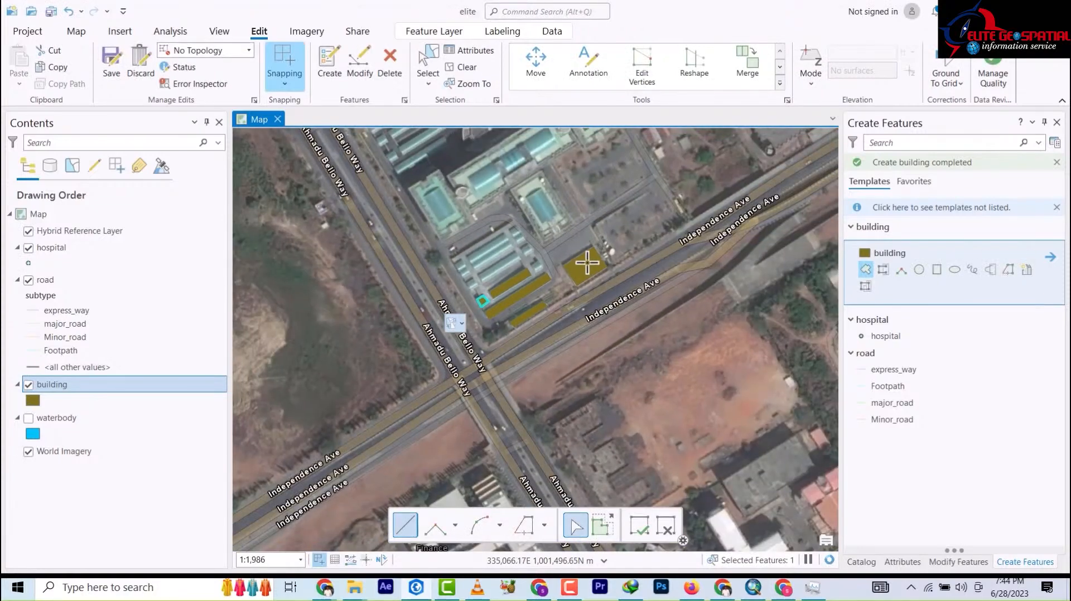
scroll(591, 279, "down", 5)
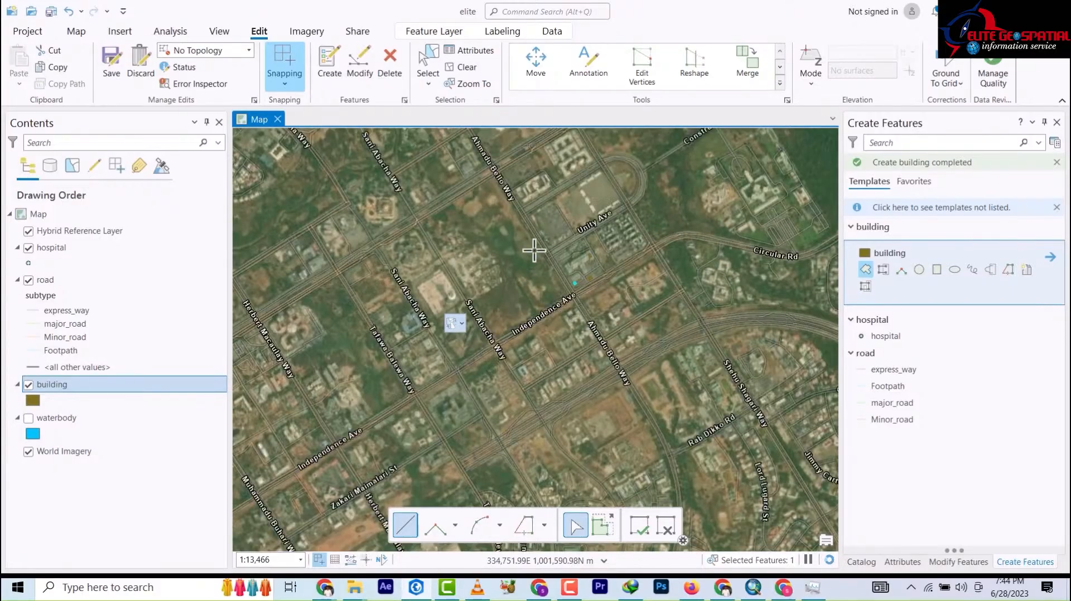
scroll(591, 249, "up", 3)
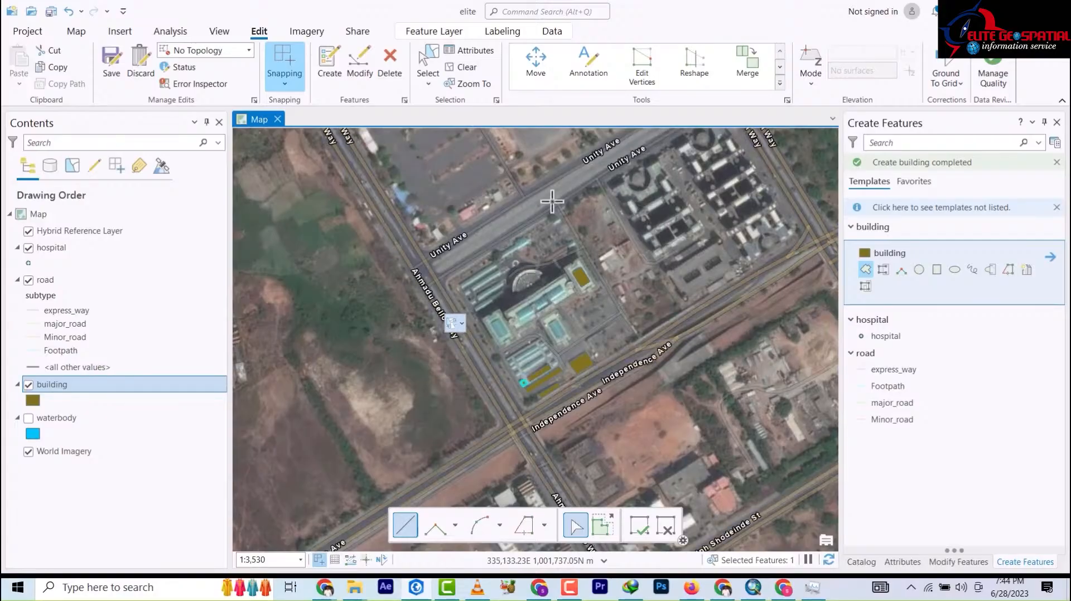
left_click_drag(557, 185, 588, 350)
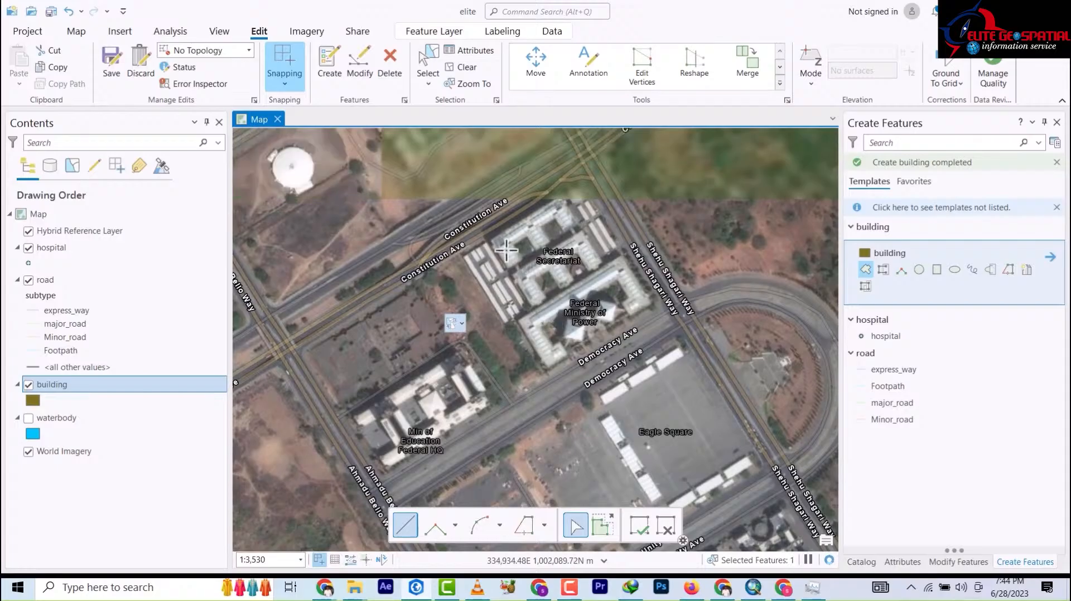
left_click_drag(543, 254, 720, 262)
left_click_drag(480, 246, 641, 278)
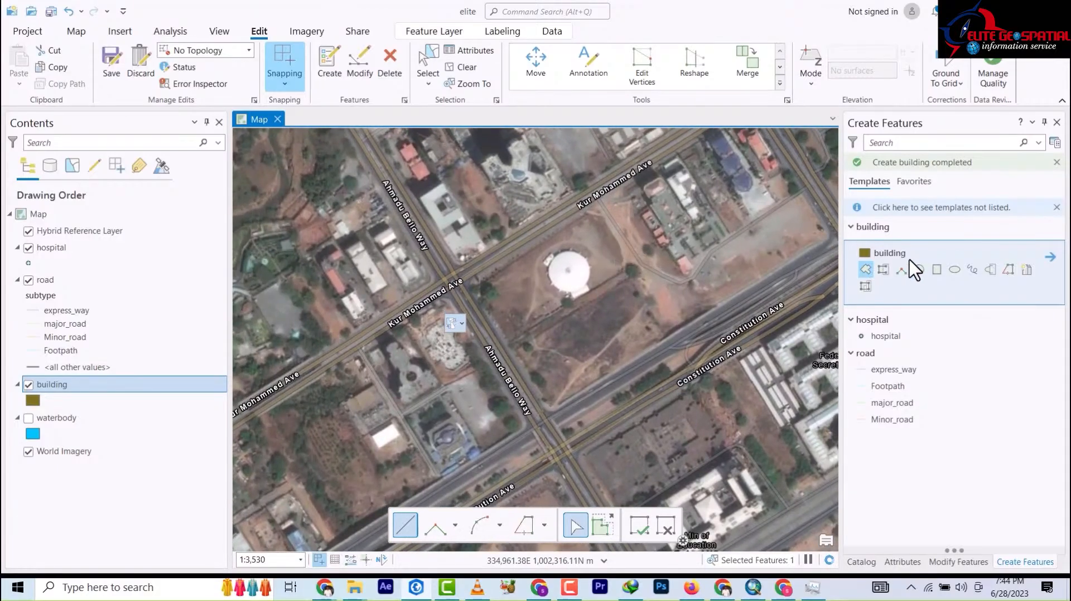
left_click(919, 270)
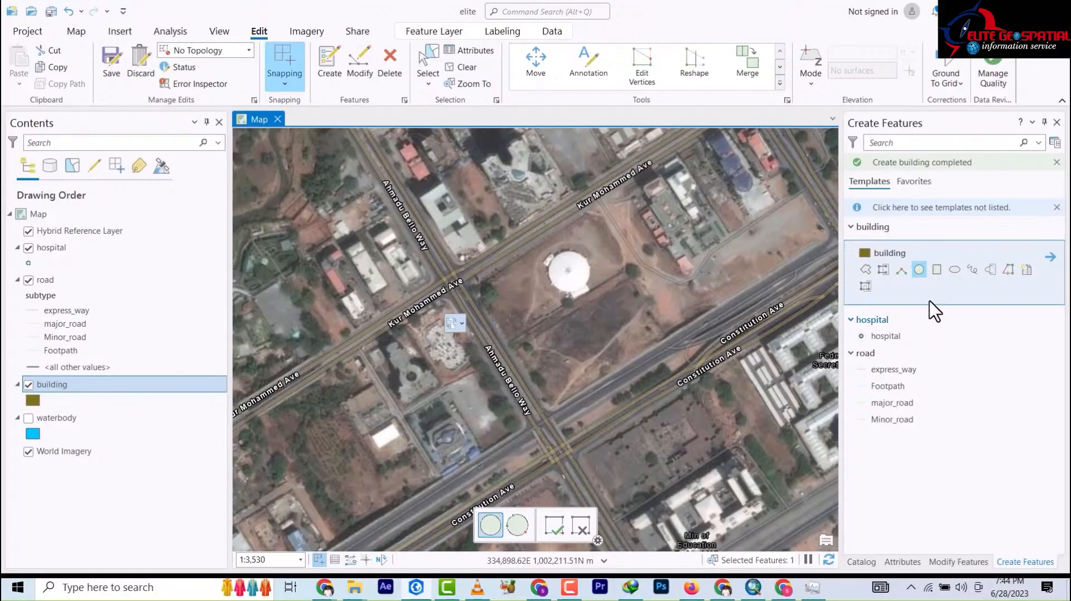
scroll(591, 288, "up", 6)
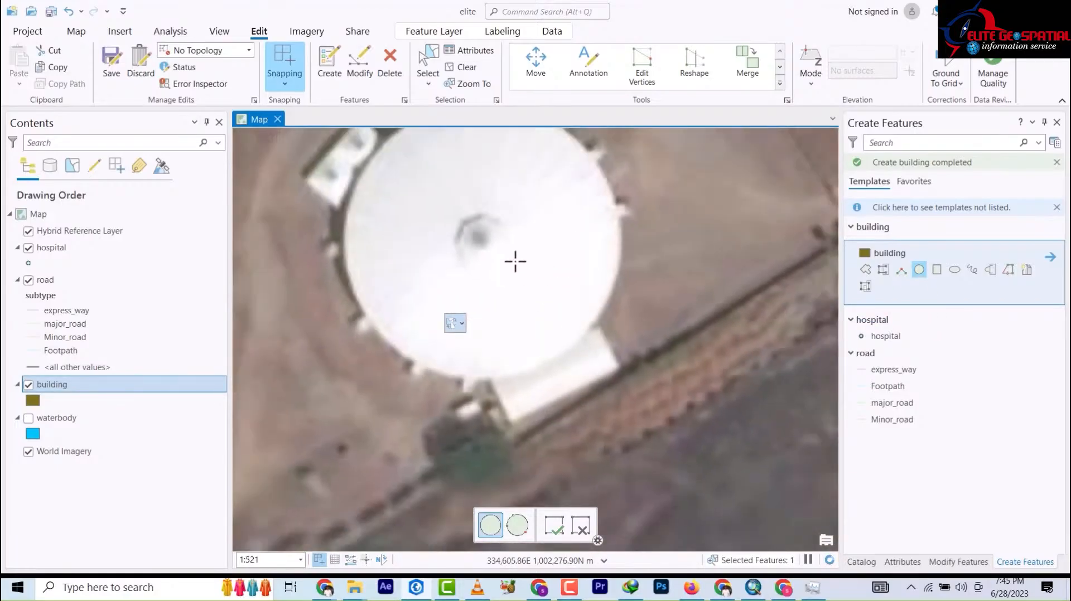
scroll(515, 262, "down", 1)
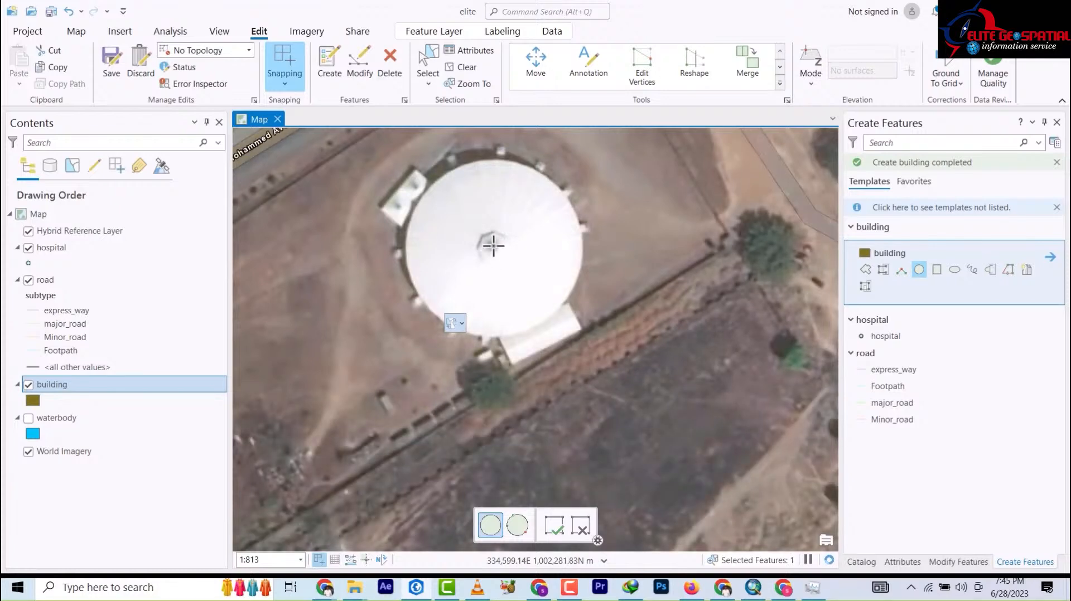
left_click(540, 322)
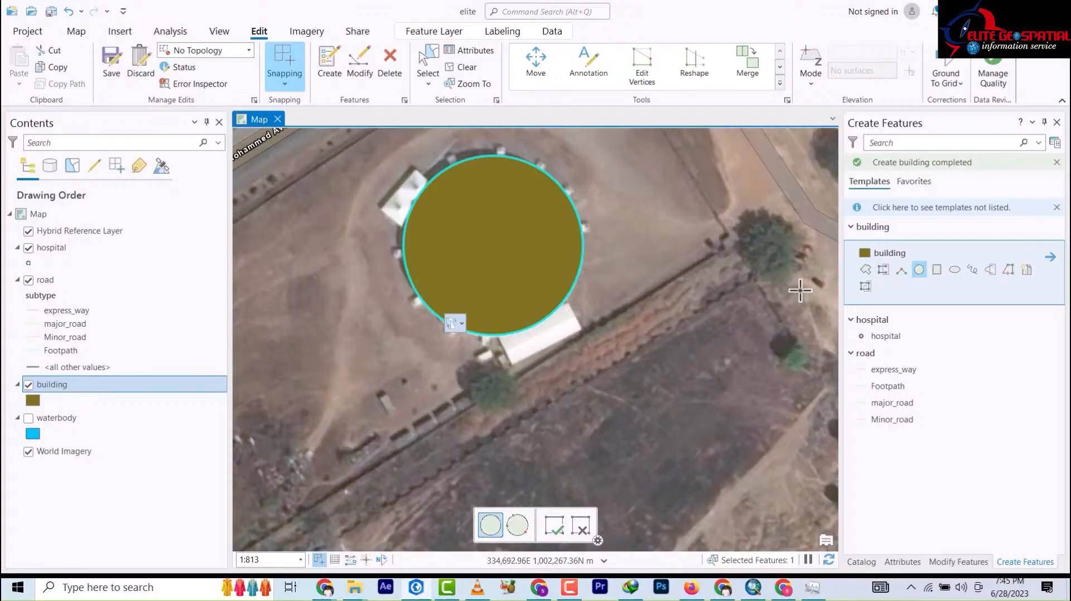
Return to polygon construction and digitize the rectangular annex on the round building's southeastern side, overlapping the circle's edge
left_click(866, 270)
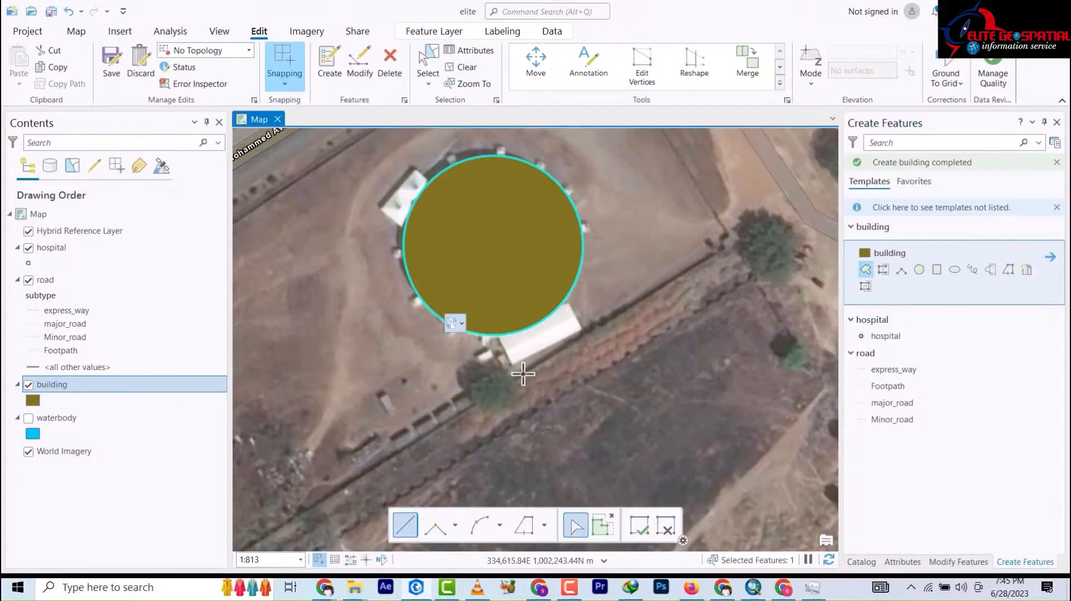
scroll(529, 384, "down", 4)
scroll(526, 379, "up", 8)
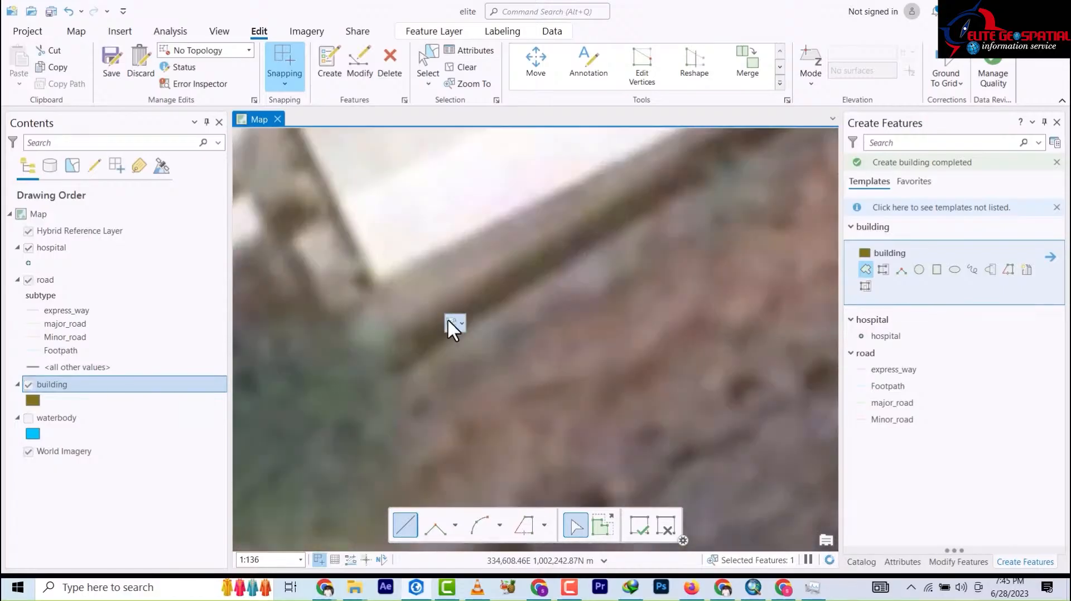
scroll(502, 318, "down", 2)
left_click(486, 321)
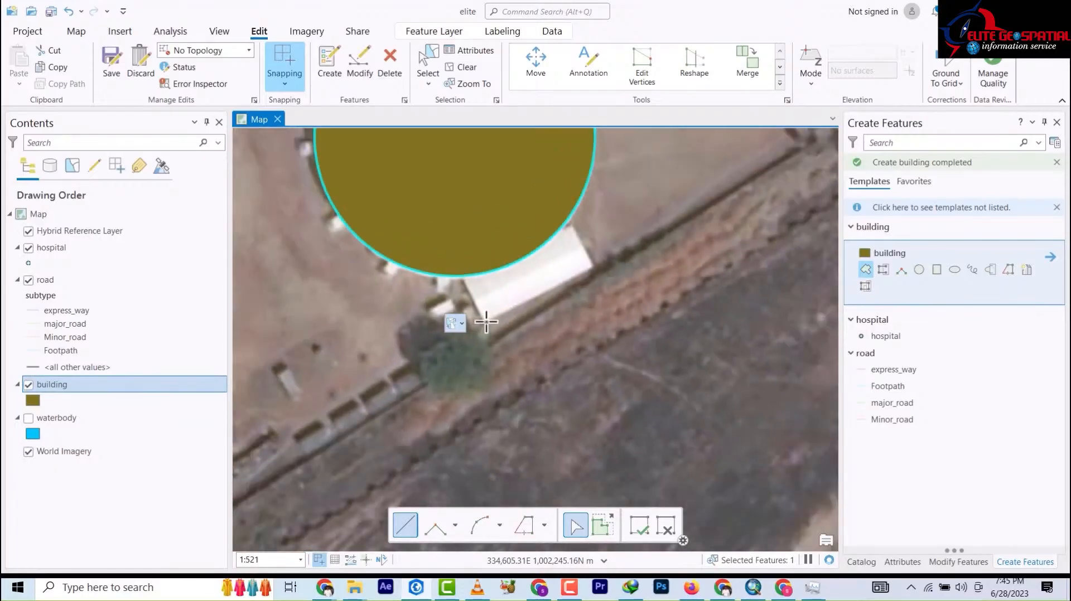
left_click(596, 266)
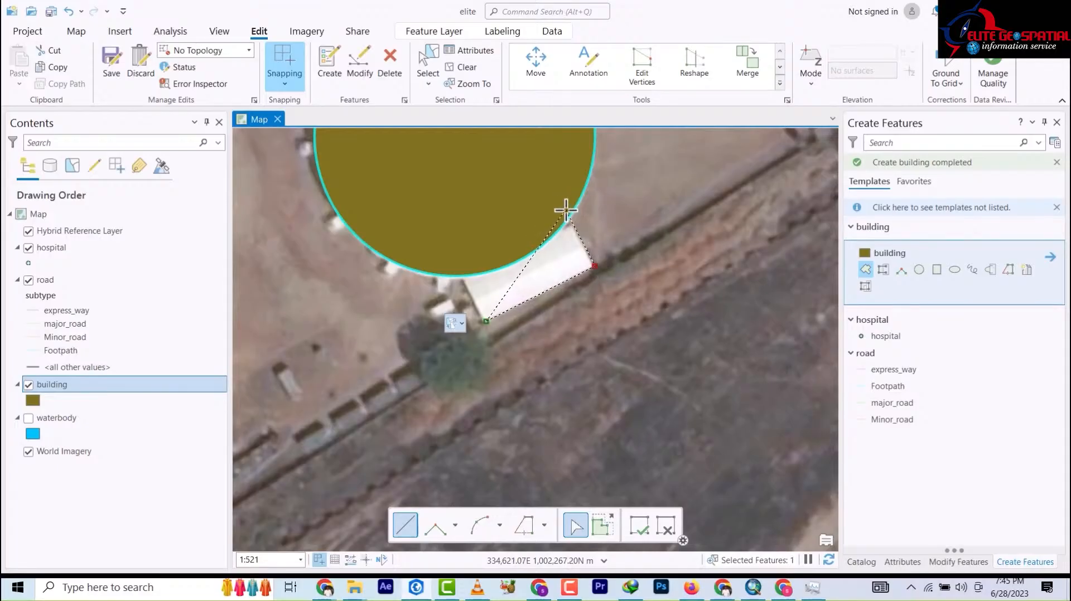
left_click(565, 210)
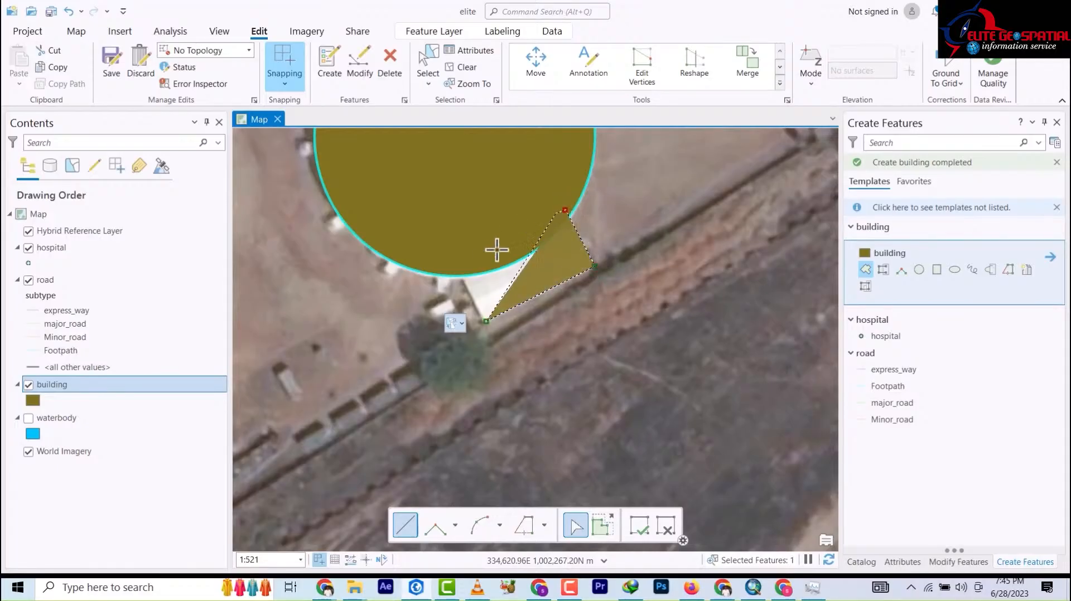
double_click(457, 270)
left_click_drag(574, 325, 631, 434)
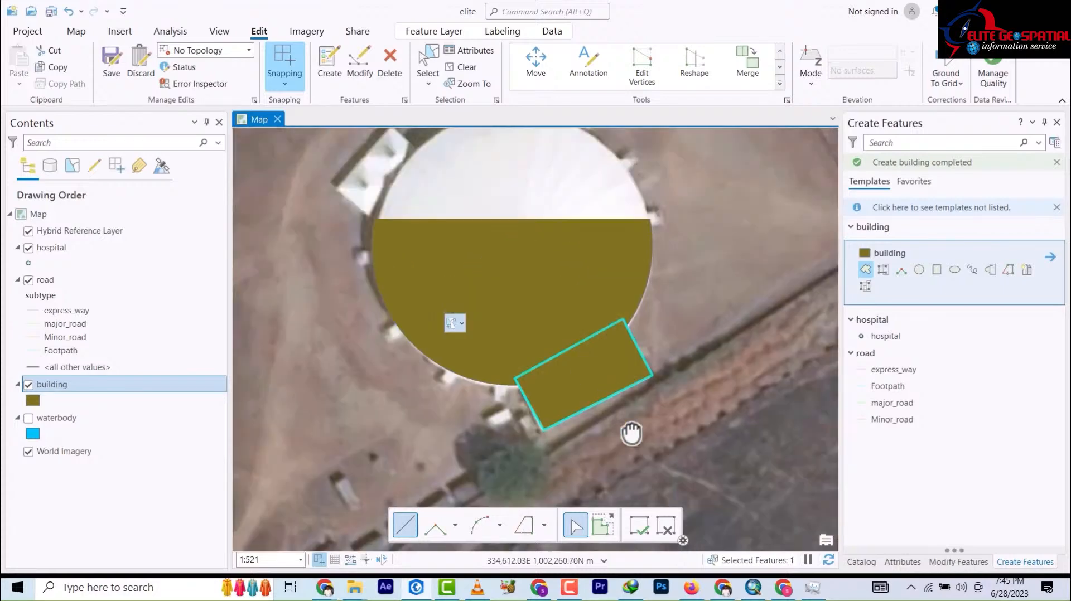
Digitize the rectangular annex on the round building's northwestern side as a four-sided building polygon overlapping the circle's edge
left_click(462, 242)
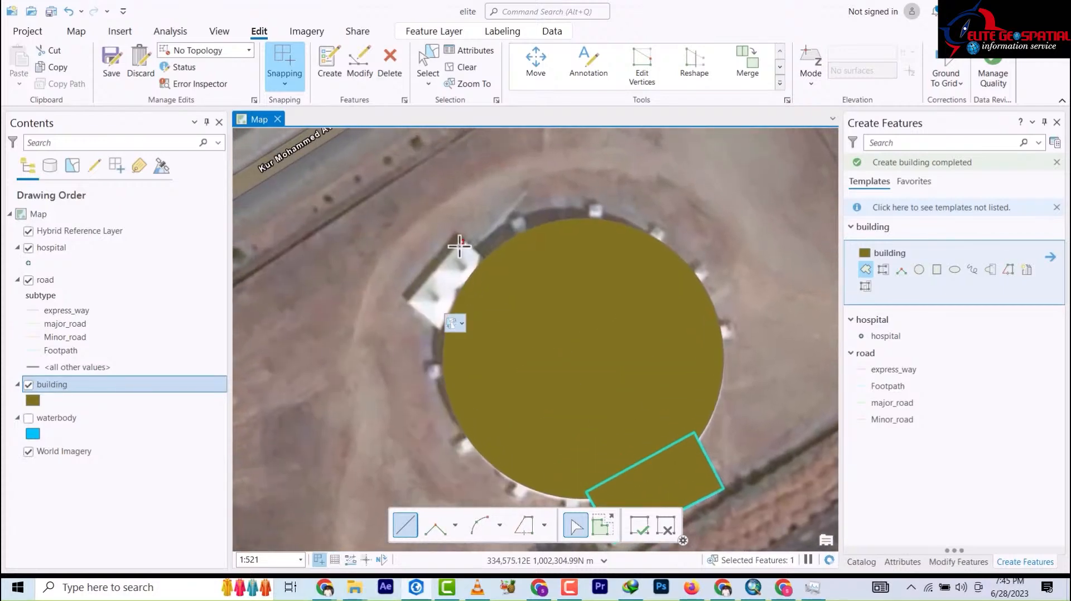
left_click(410, 305)
left_click(457, 339)
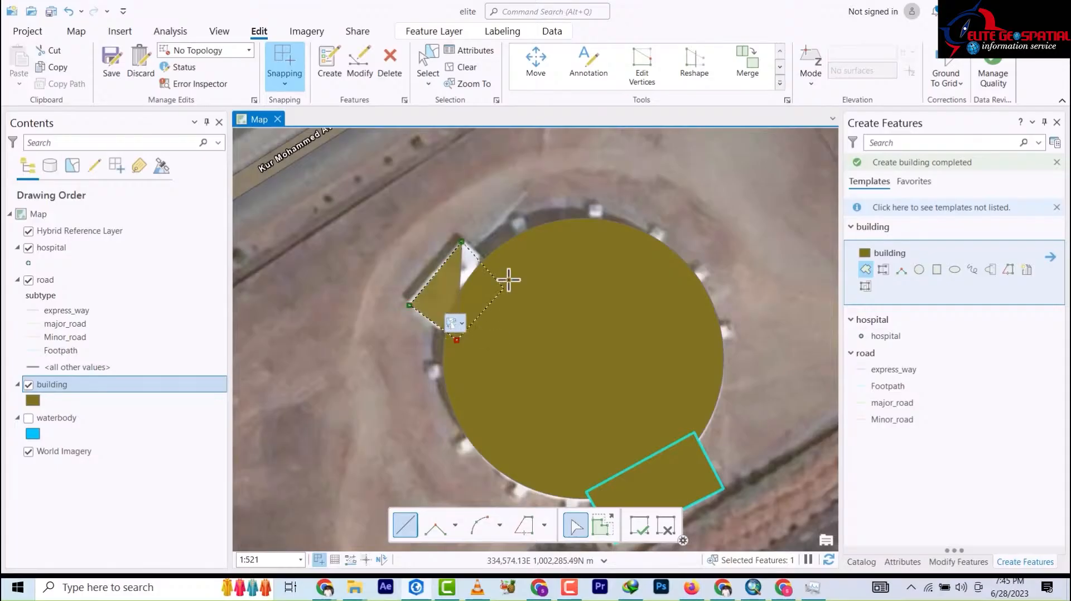
double_click(502, 267)
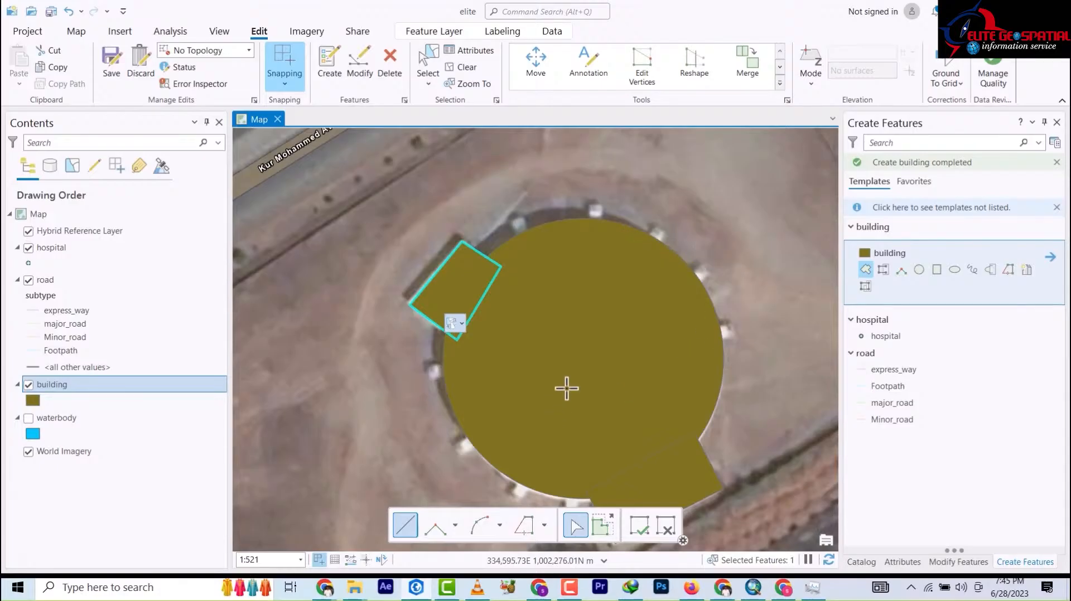
Trace the small white projection on the round building's southern edge, just west of the southeastern annex, as a four-sided polygon
scroll(569, 452, "down", 3)
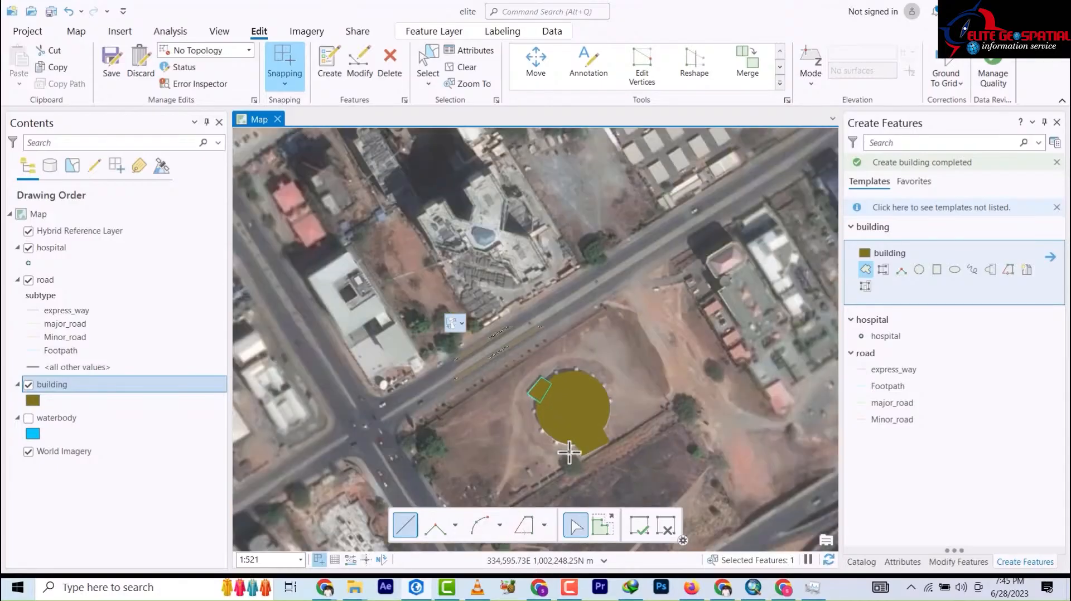
scroll(569, 452, "up", 5)
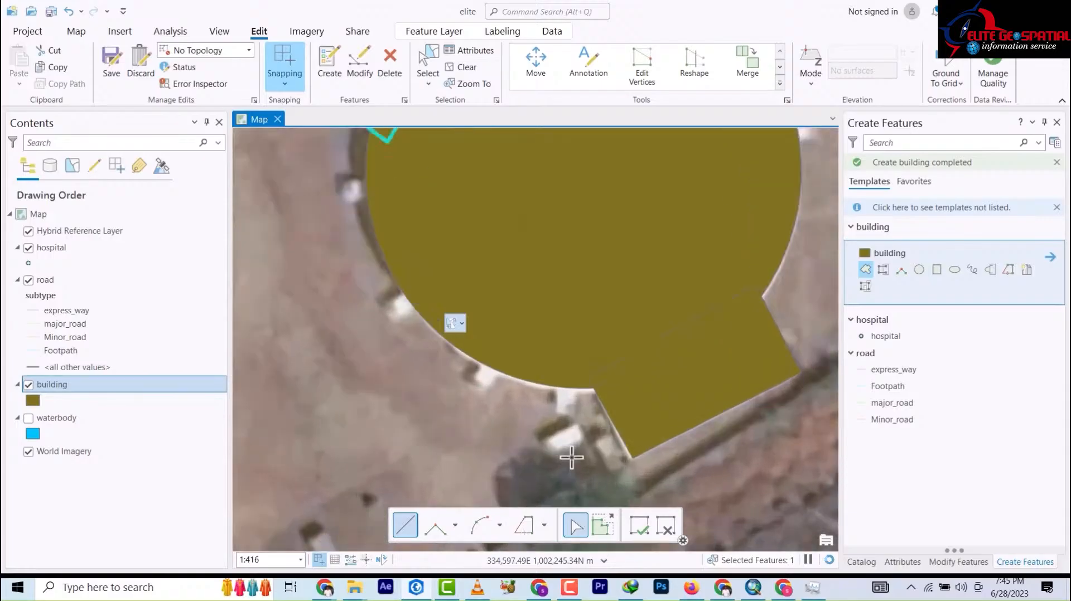
scroll(572, 457, "up", 2)
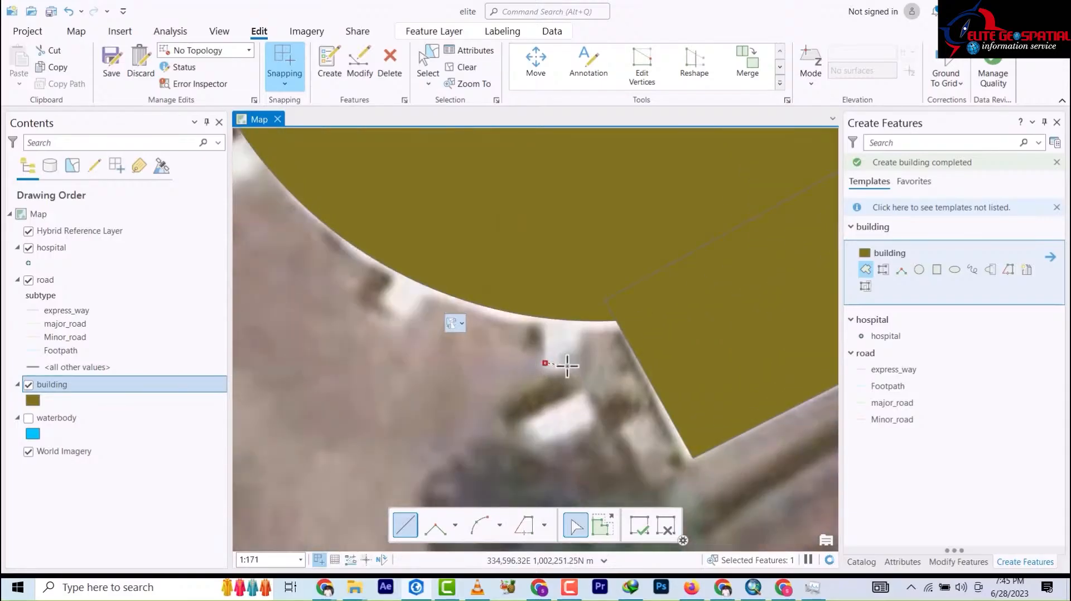
left_click(588, 307)
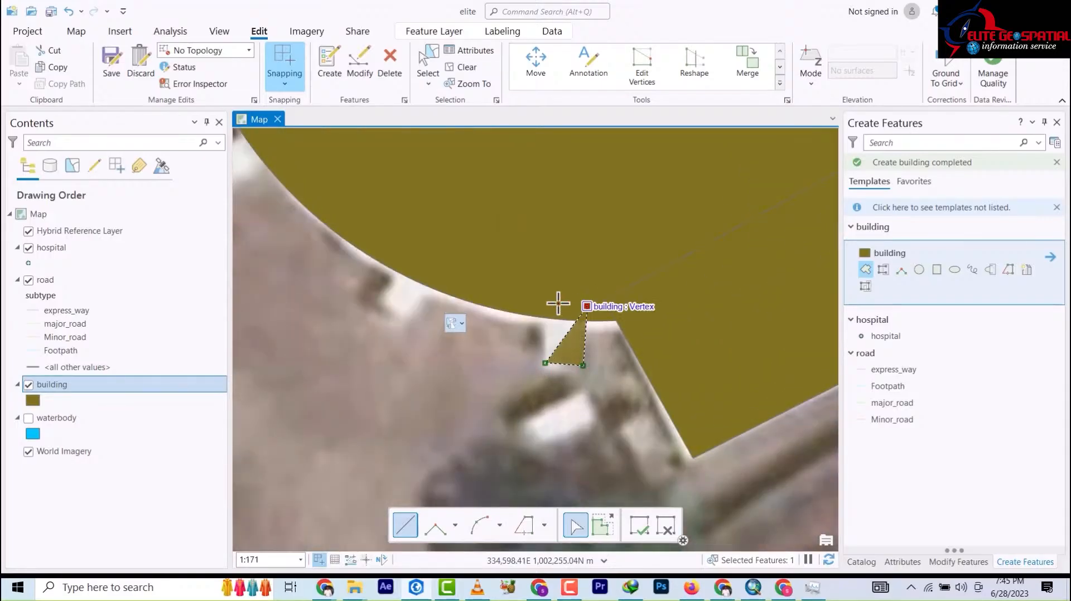
double_click(544, 304)
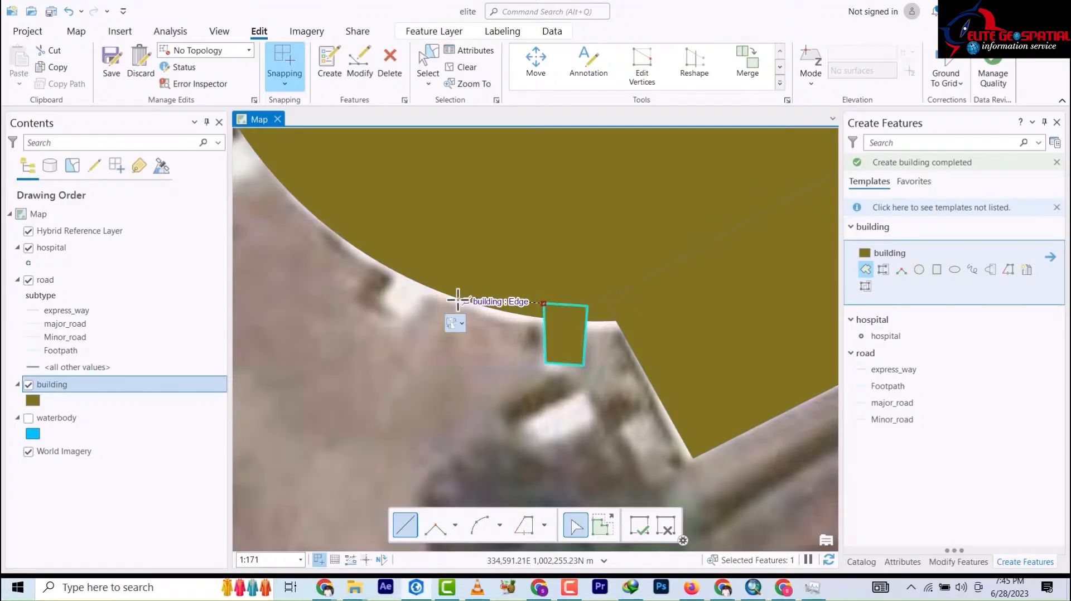
right_click(539, 307)
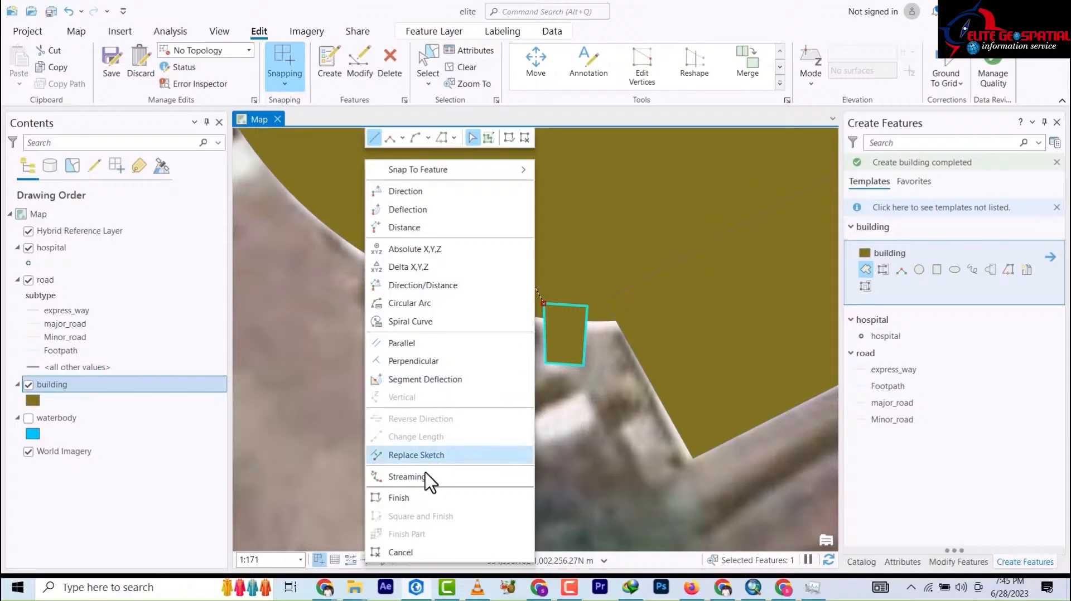
left_click(552, 449)
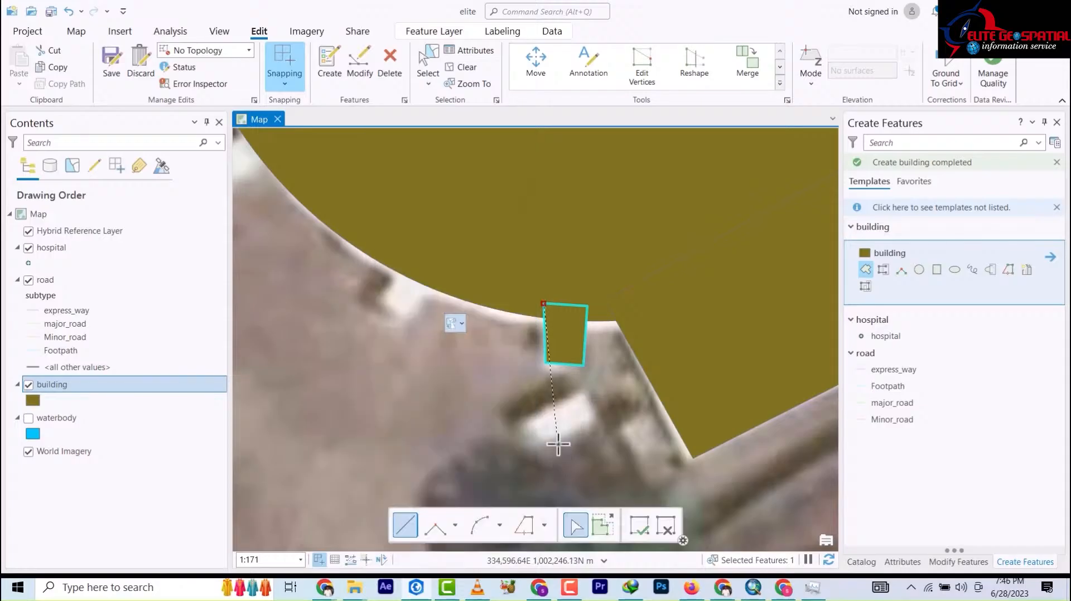
left_click(506, 414)
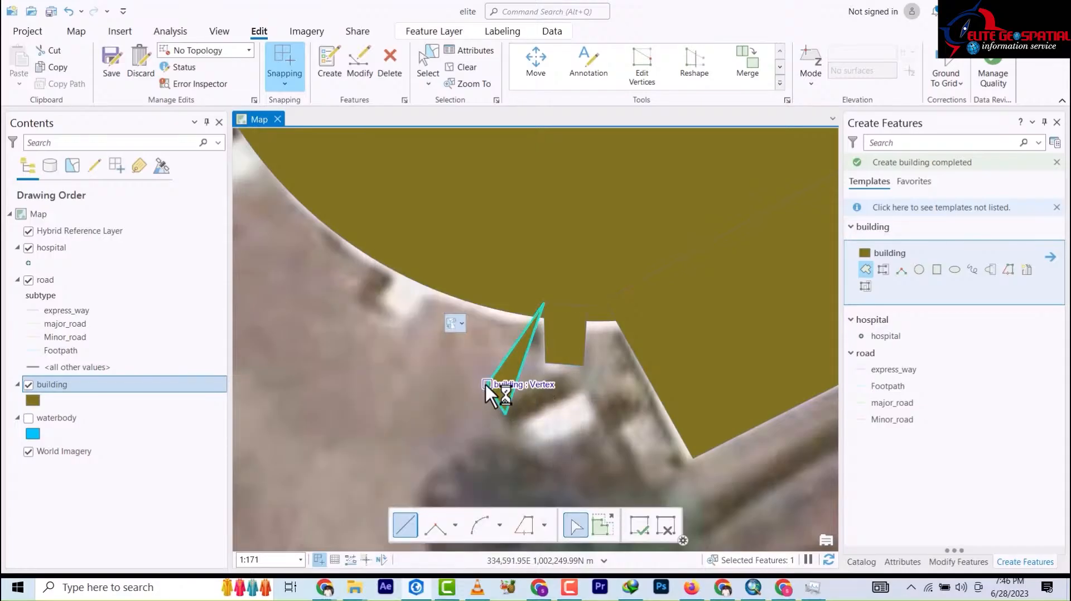
key("ctrl+z")
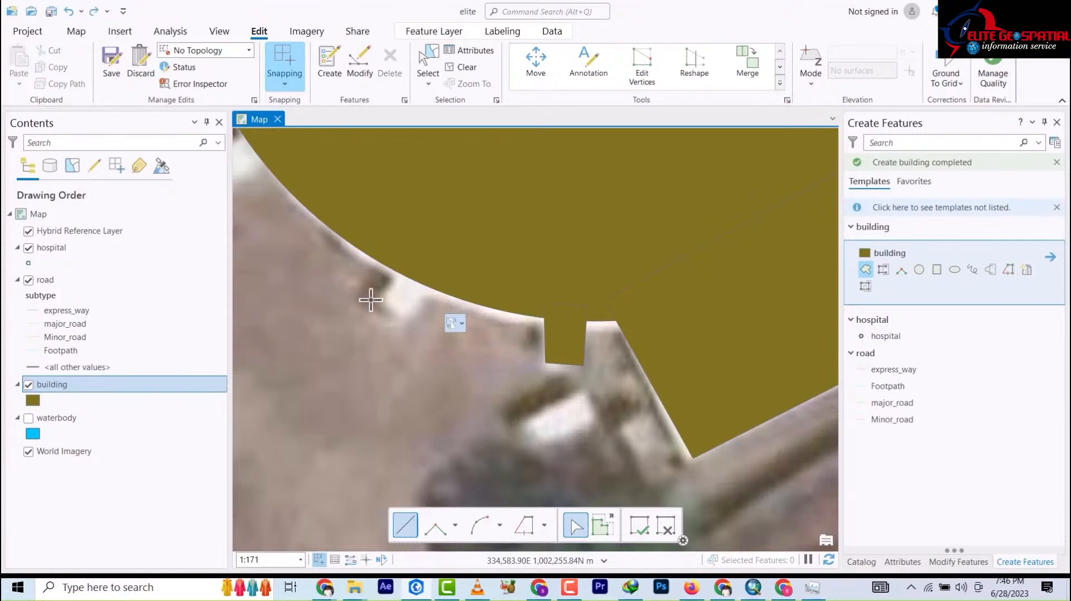
Digitize the next small white projection along the round building's southwestern edge as a four-sided polygon overlapping the circle
left_click(383, 299)
left_click(409, 313)
left_click(425, 281)
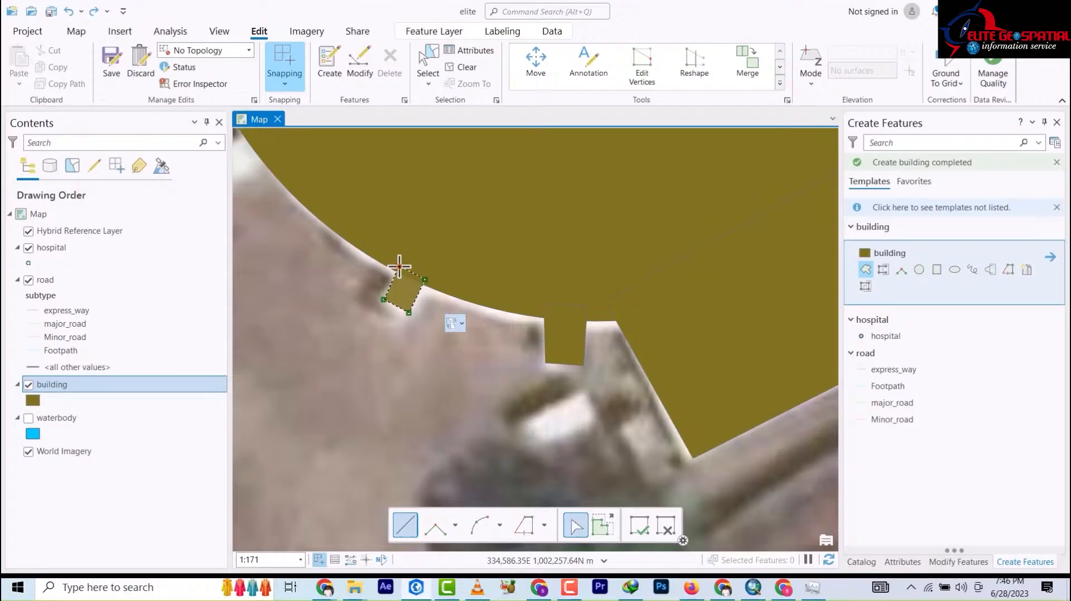
double_click(399, 267)
Select the circular building with its two annexes and two small projections, and merge them into one existing building feature
scroll(465, 273, "down", 6)
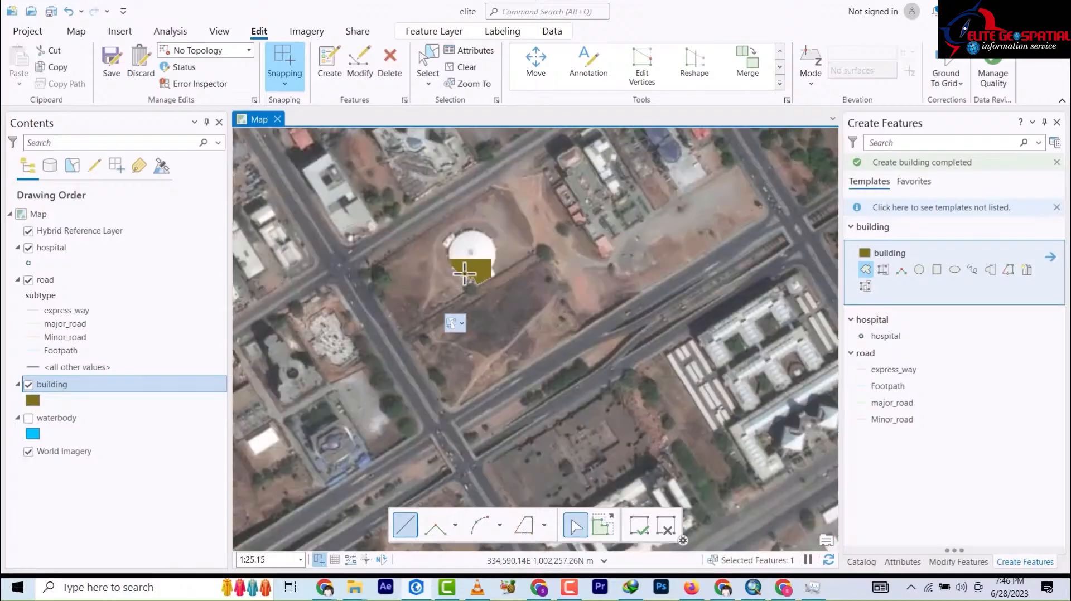
scroll(466, 272, "down", 4)
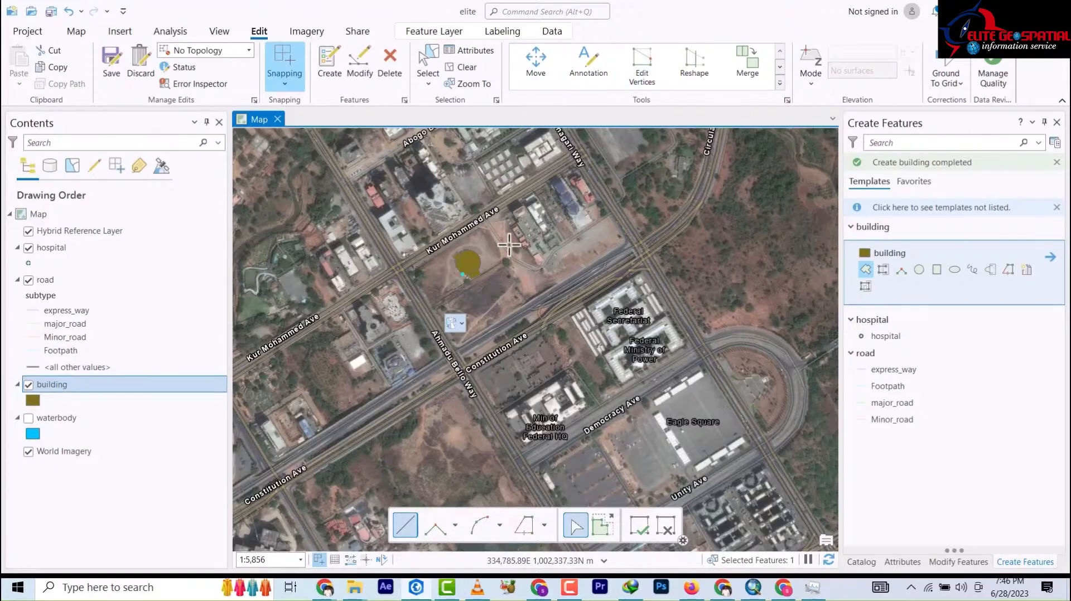
left_click(428, 62)
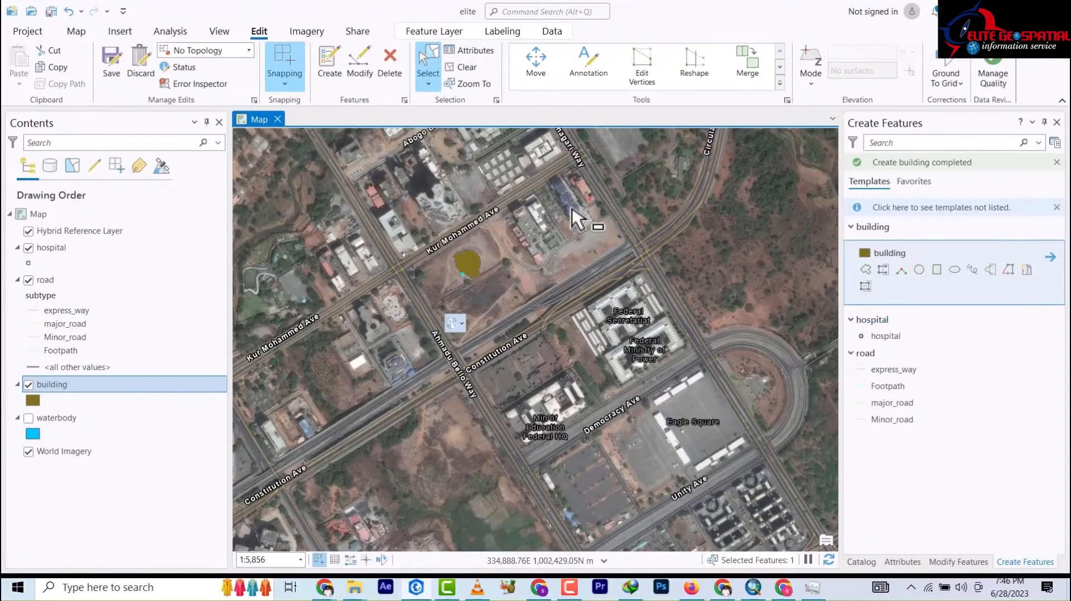
scroll(471, 286, "up", 3)
scroll(471, 287, "up", 5)
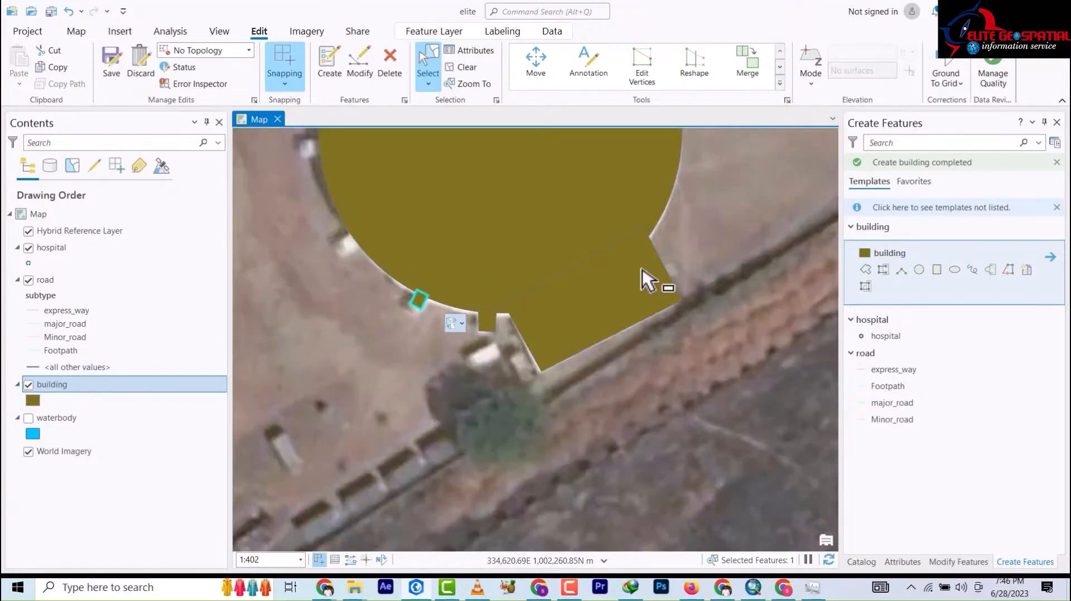
scroll(646, 278, "down", 3)
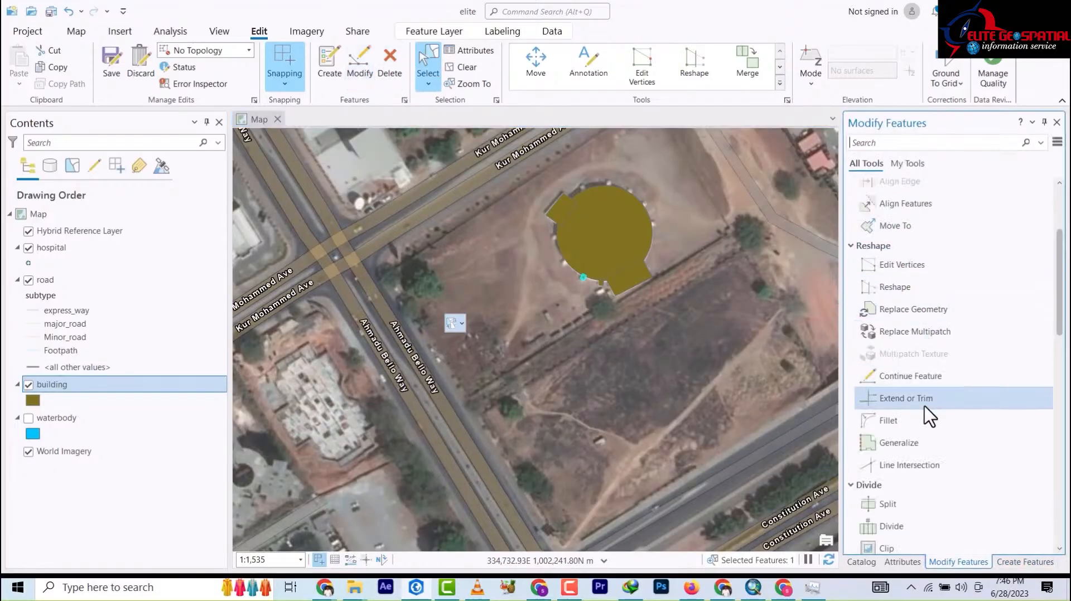
left_click_drag(706, 326, 515, 172)
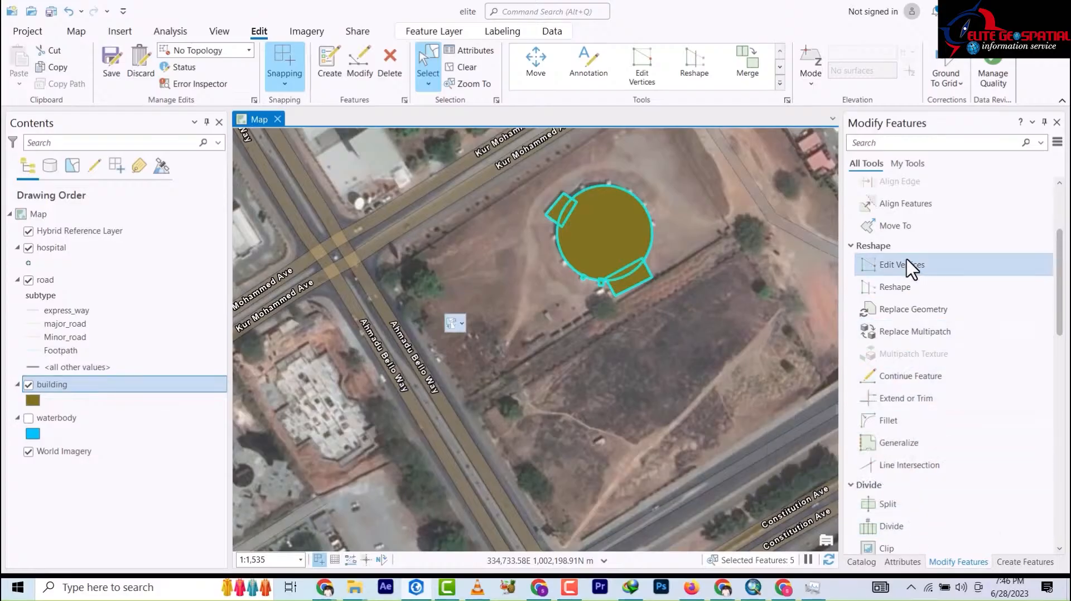
scroll(915, 279, "down", 3)
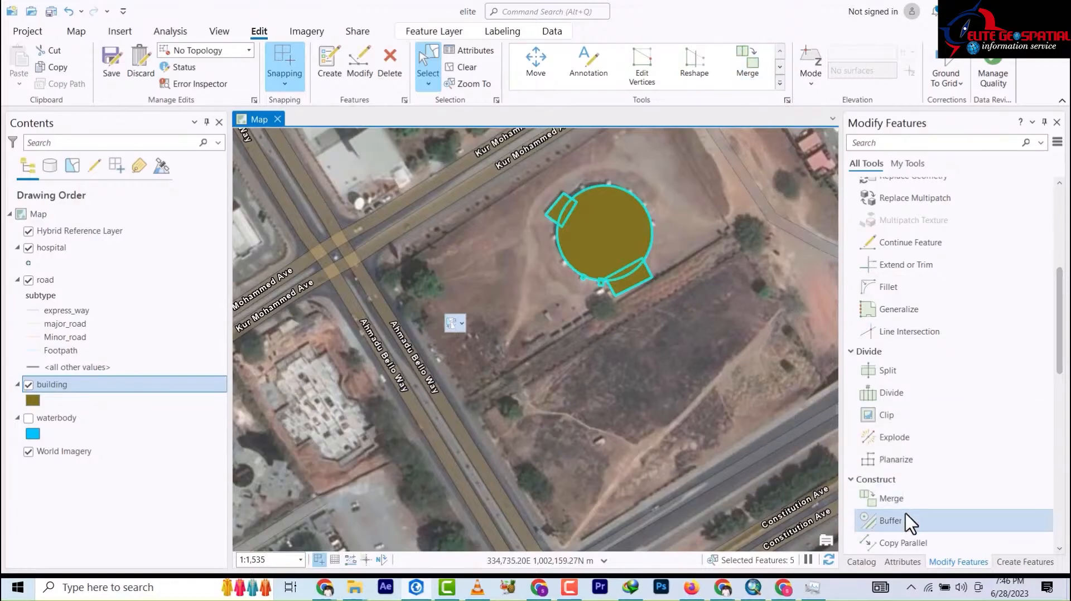
left_click(756, 65)
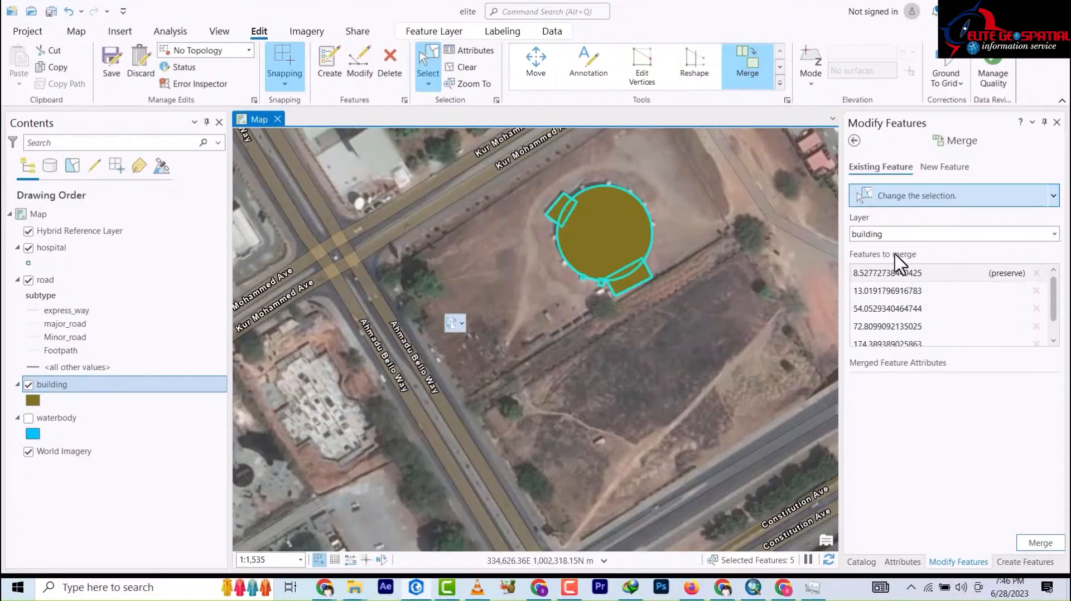
left_click(1047, 547)
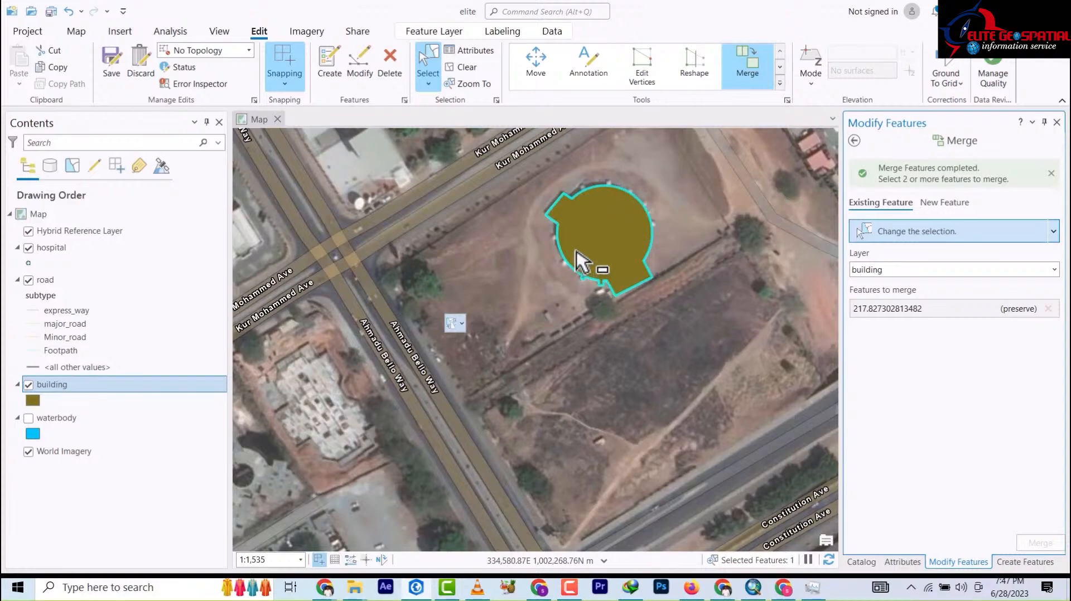
Examine the merged building's outline along its southern edge and the stepped roof of the National Mosque to the southwest
scroll(603, 283, "down", 1)
scroll(606, 285, "down", 2)
scroll(606, 287, "up", 8)
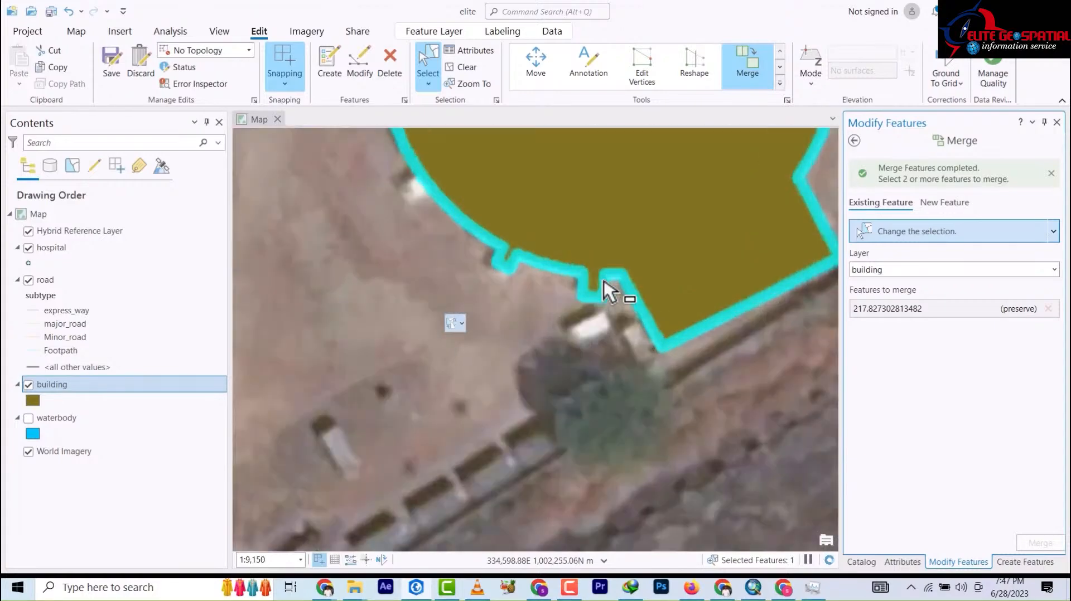
scroll(607, 287, "down", 10)
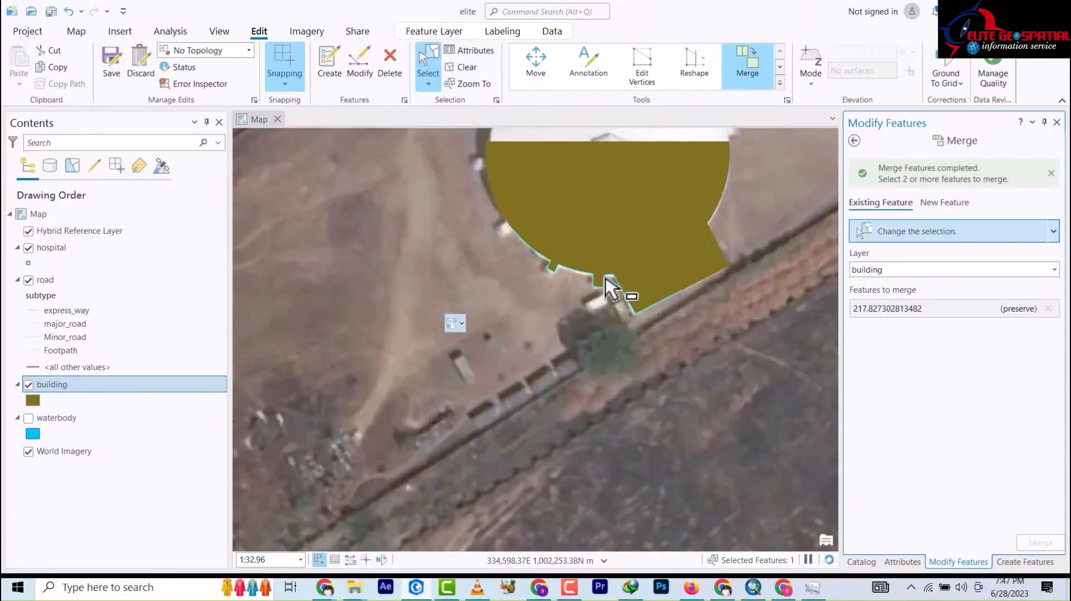
scroll(585, 301, "down", 3)
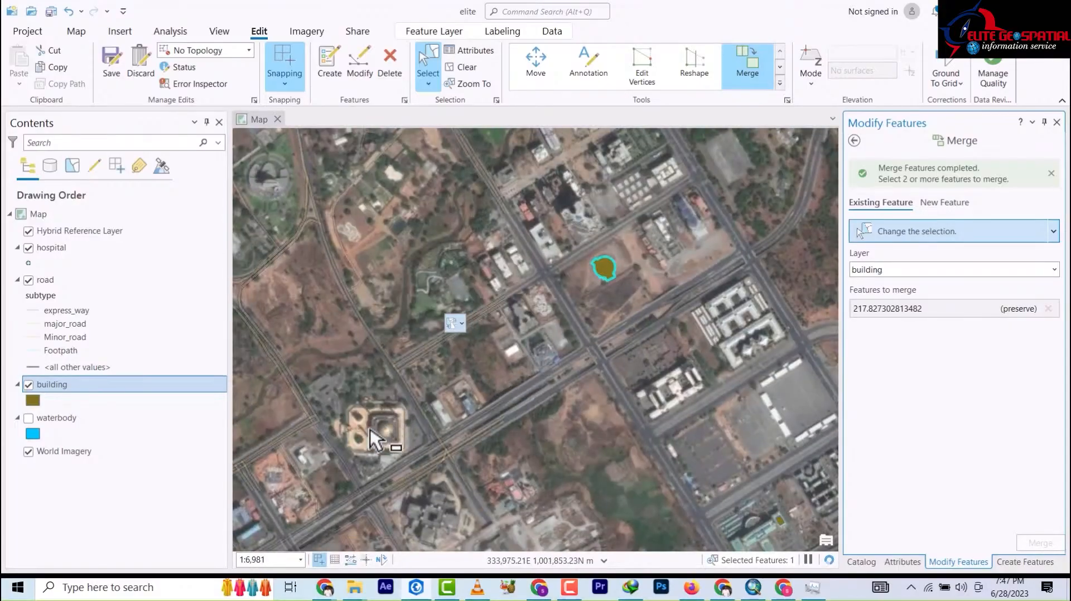
scroll(380, 441, "up", 6)
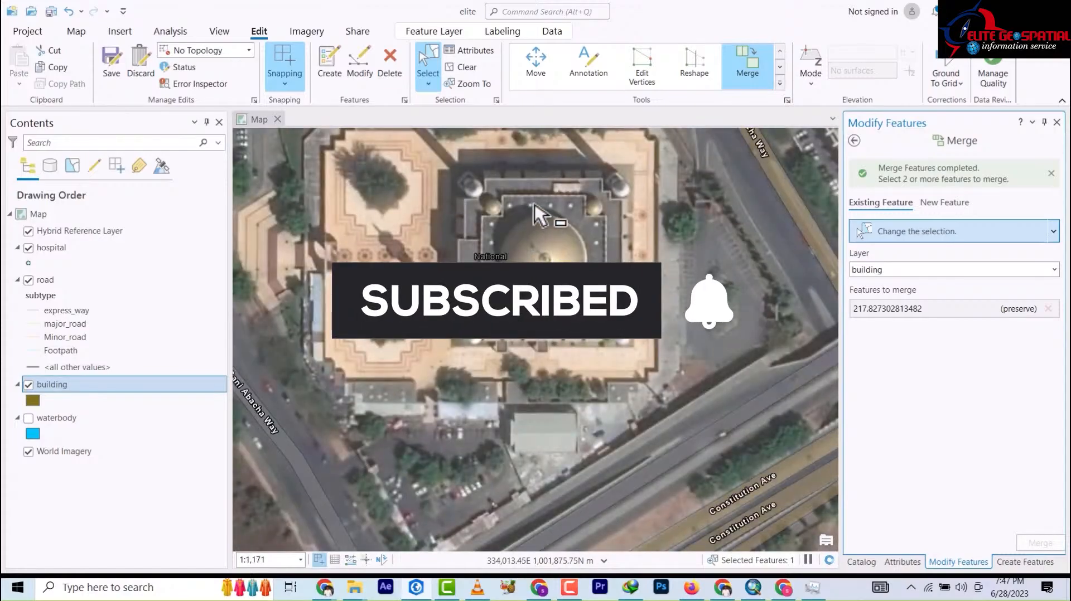
scroll(534, 214, "down", 3)
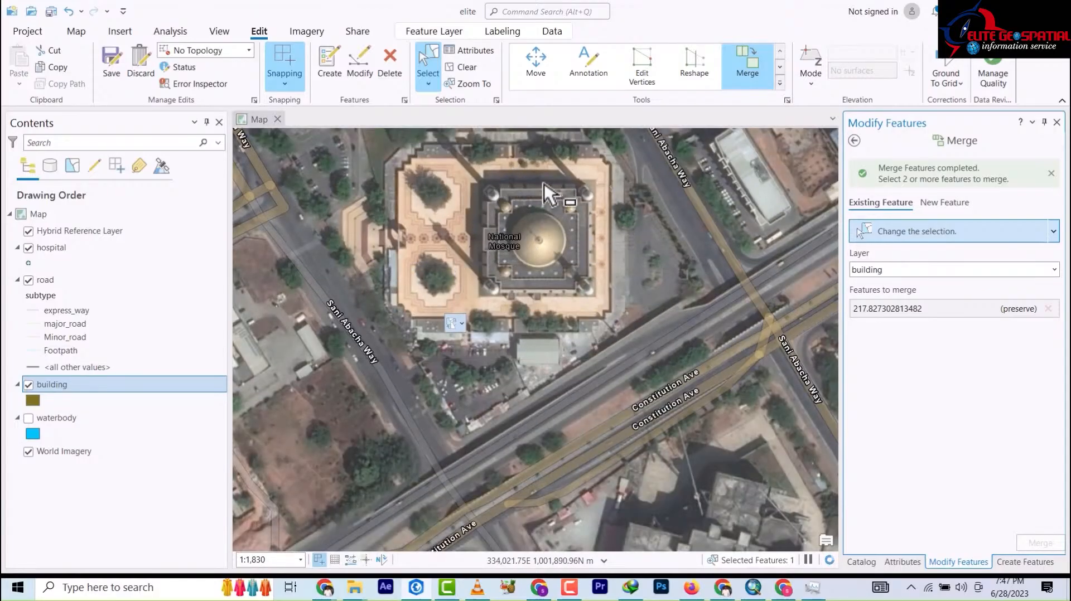
scroll(528, 180, "up", 3)
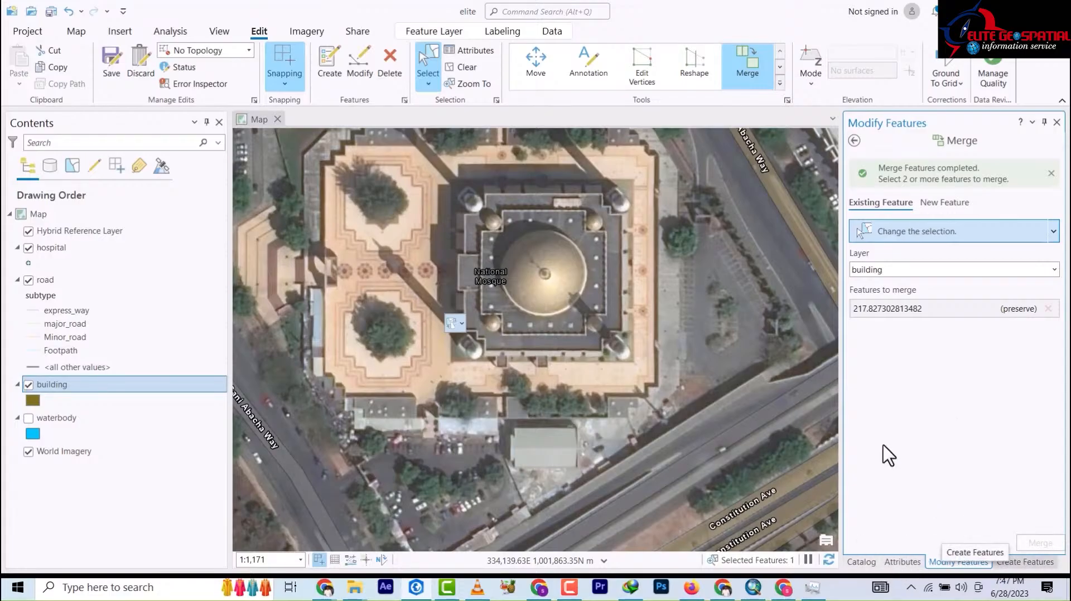
Digitize the National Mosque's inner roof level around the dome as a cross-shaped, twelve-sided polygon in the building layer
left_click(1025, 562)
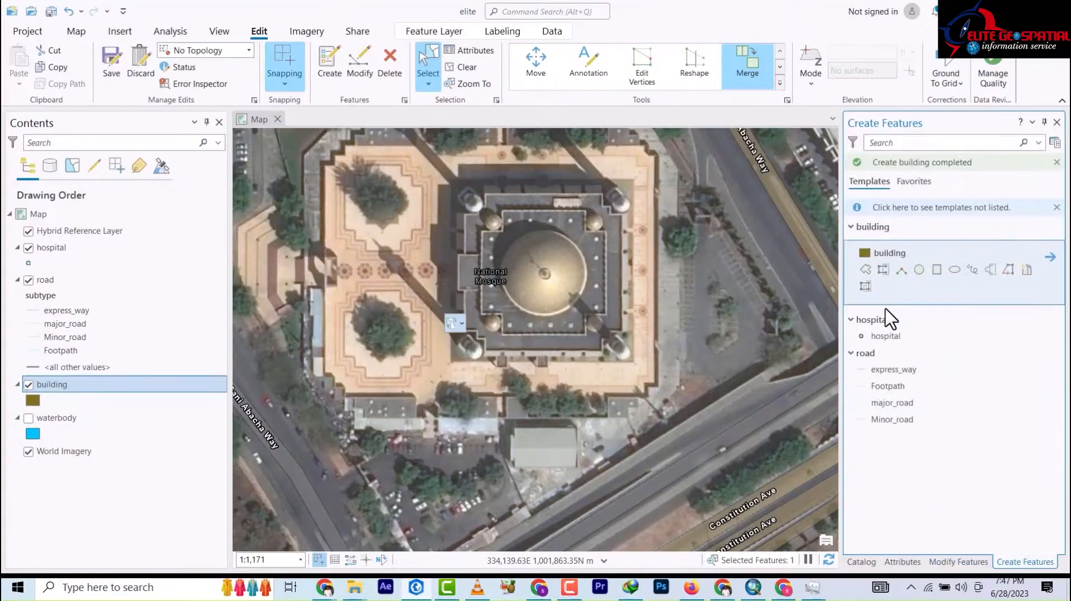
left_click(867, 270)
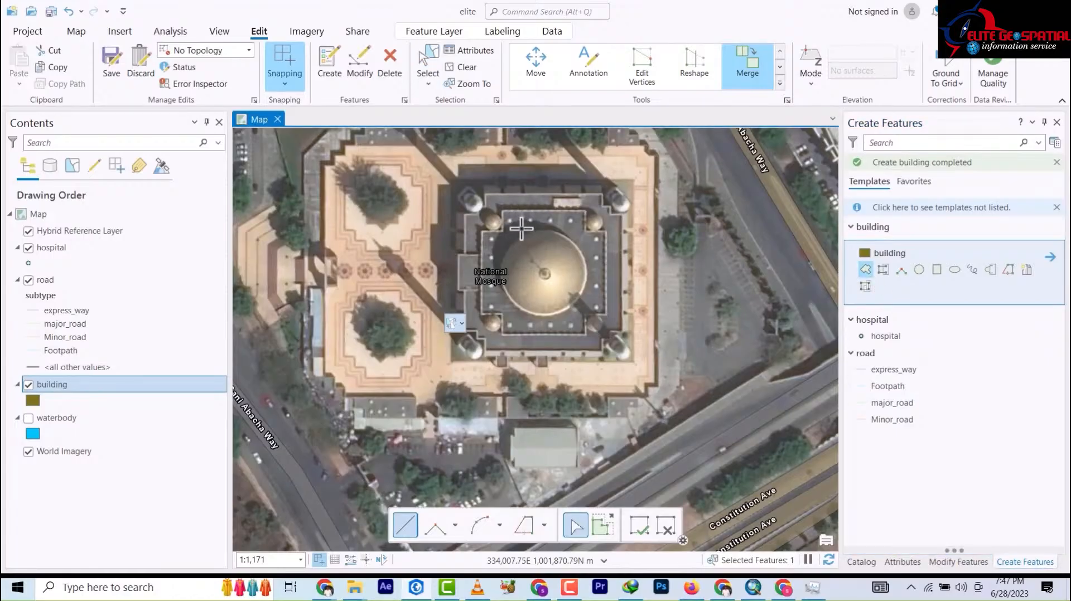
scroll(522, 227, "up", 2)
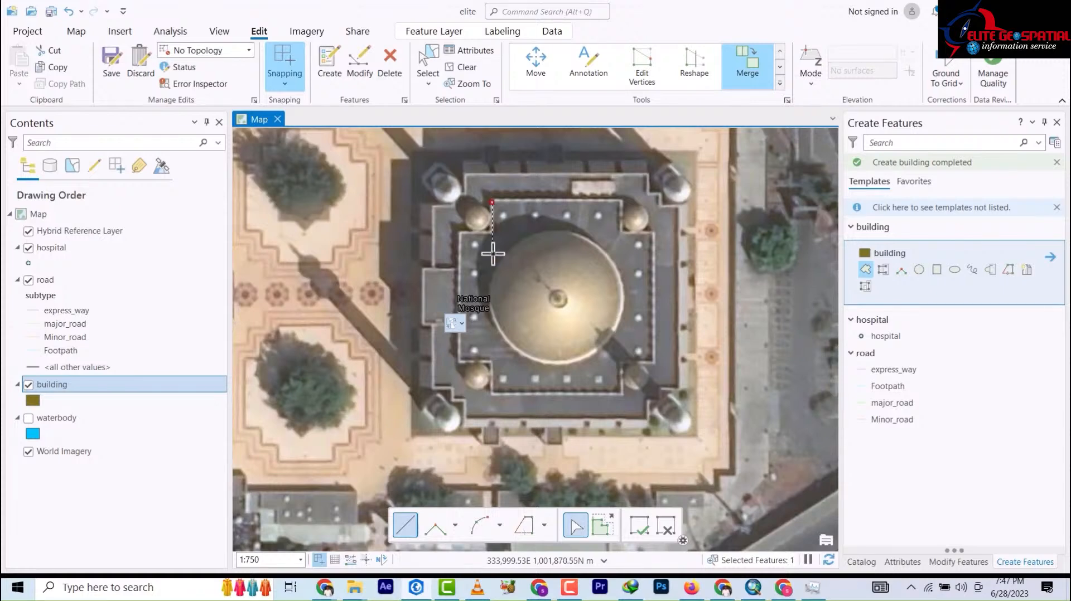
left_click(493, 231)
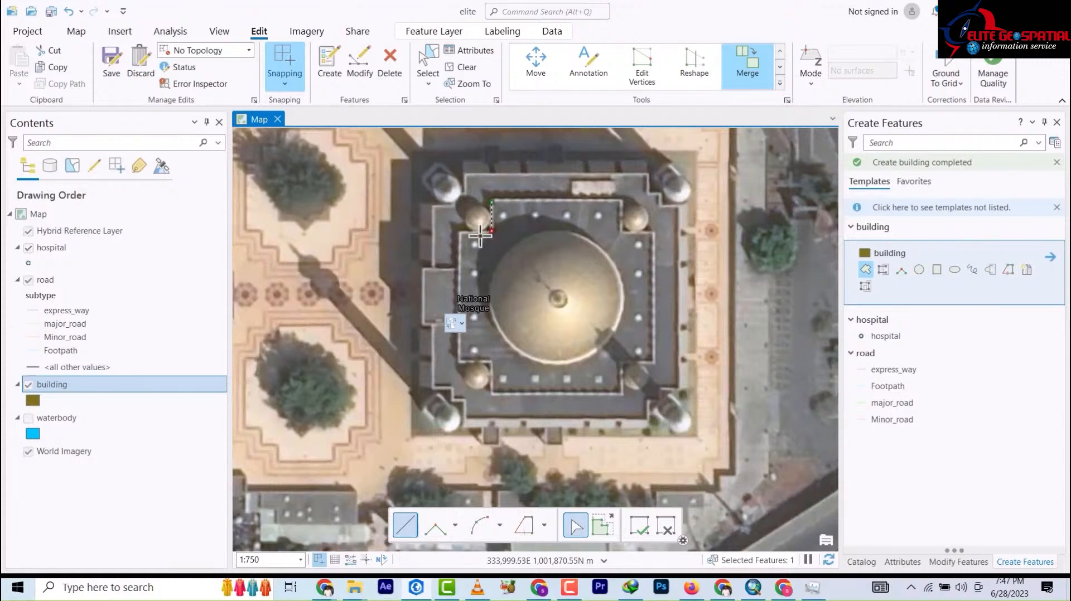
left_click(461, 233)
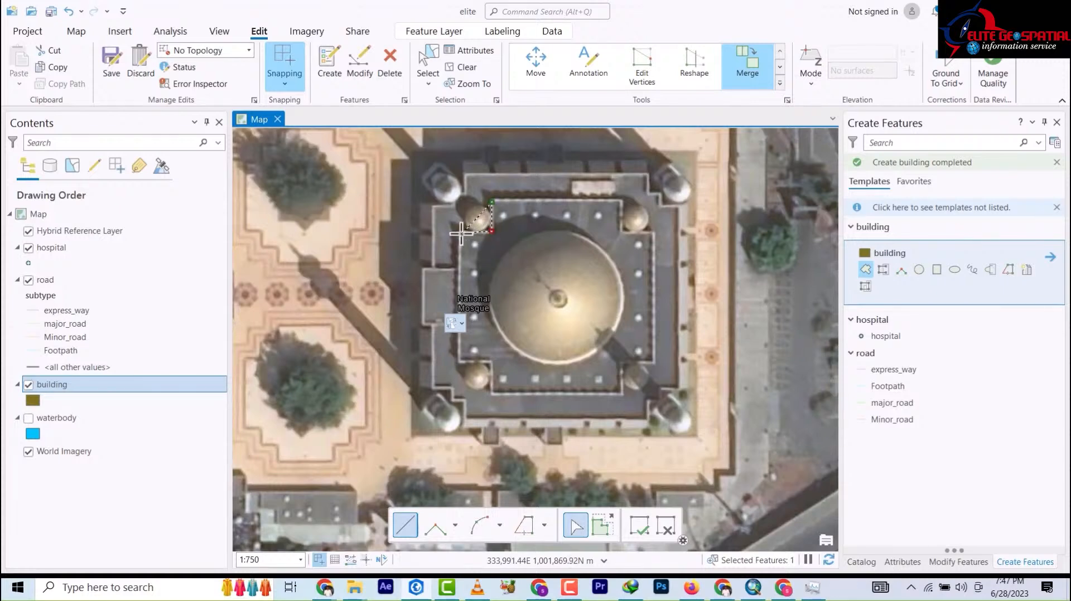
left_click(458, 363)
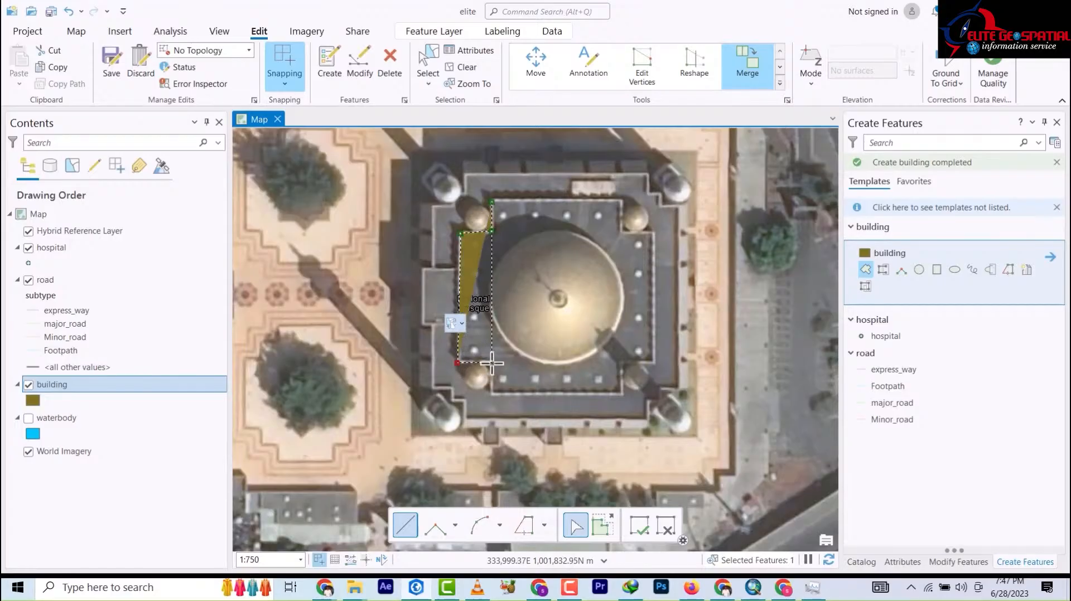
left_click(492, 363)
left_click(493, 395)
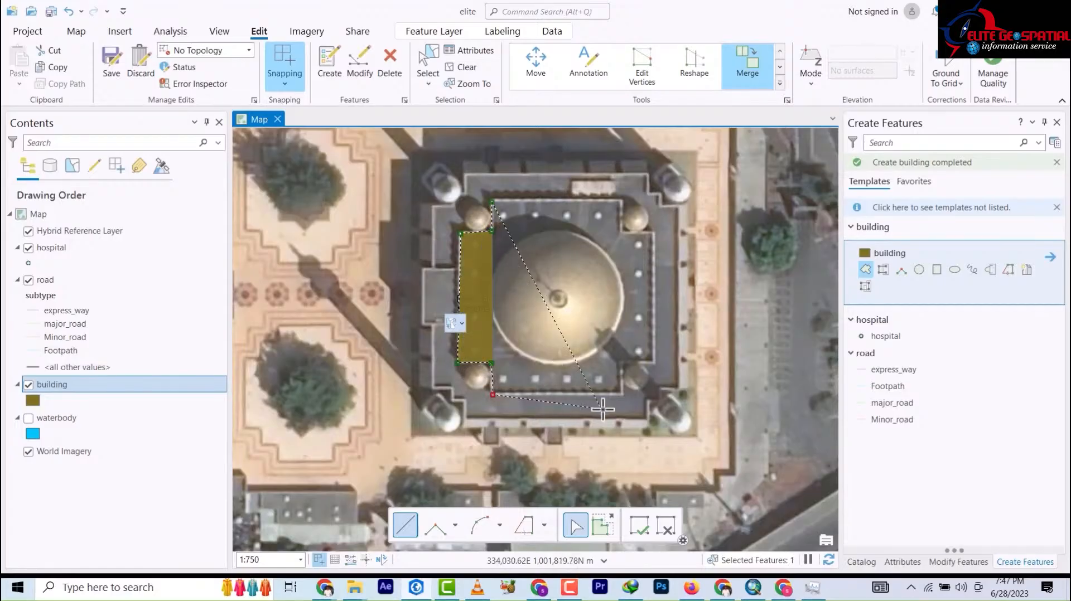
left_click(623, 395)
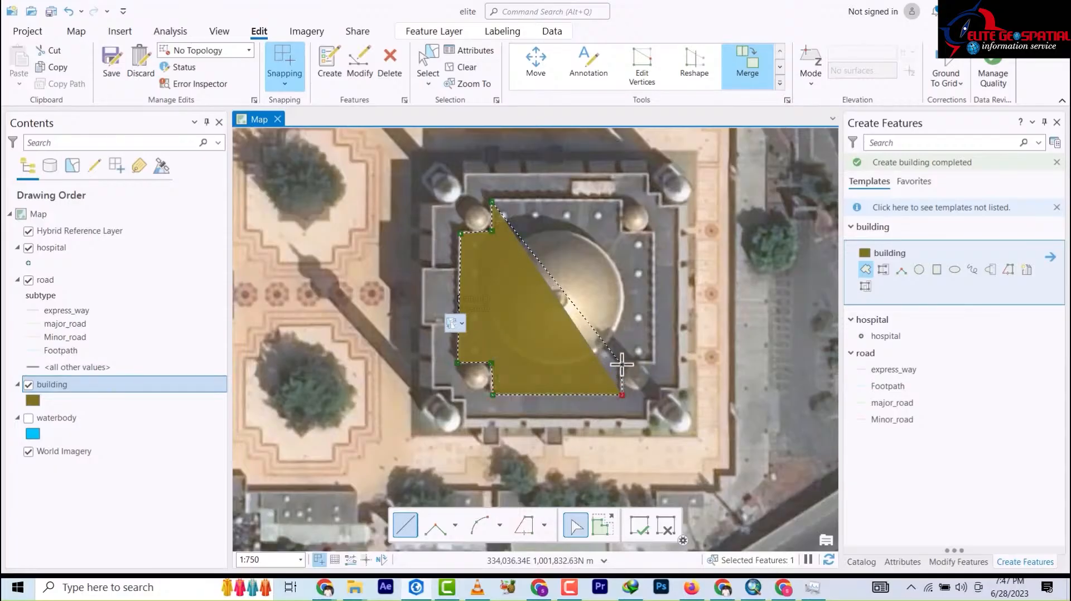
left_click(621, 364)
left_click(655, 362)
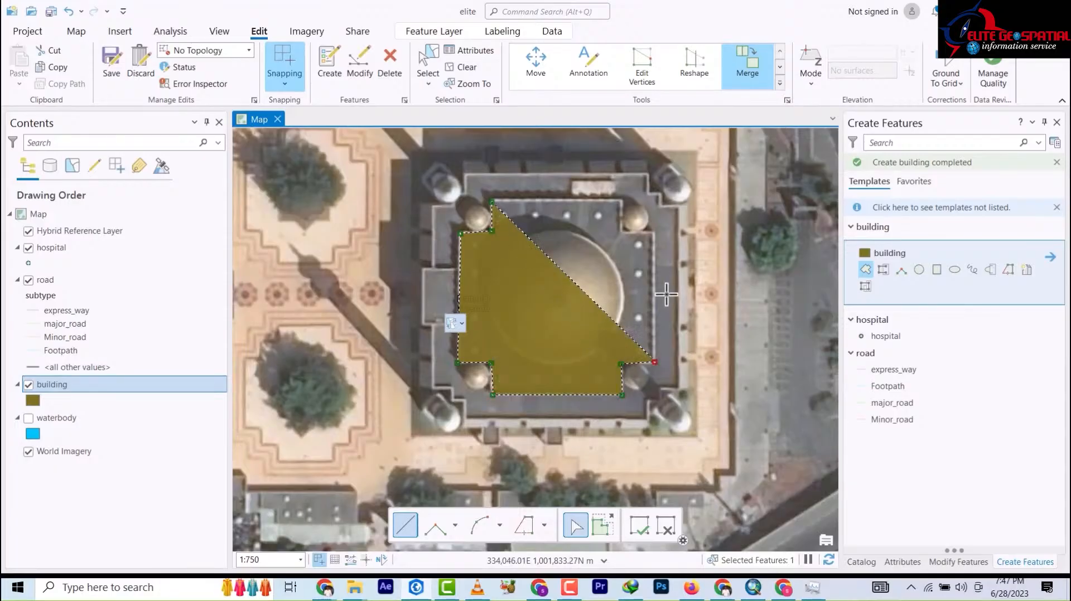
left_click(654, 232)
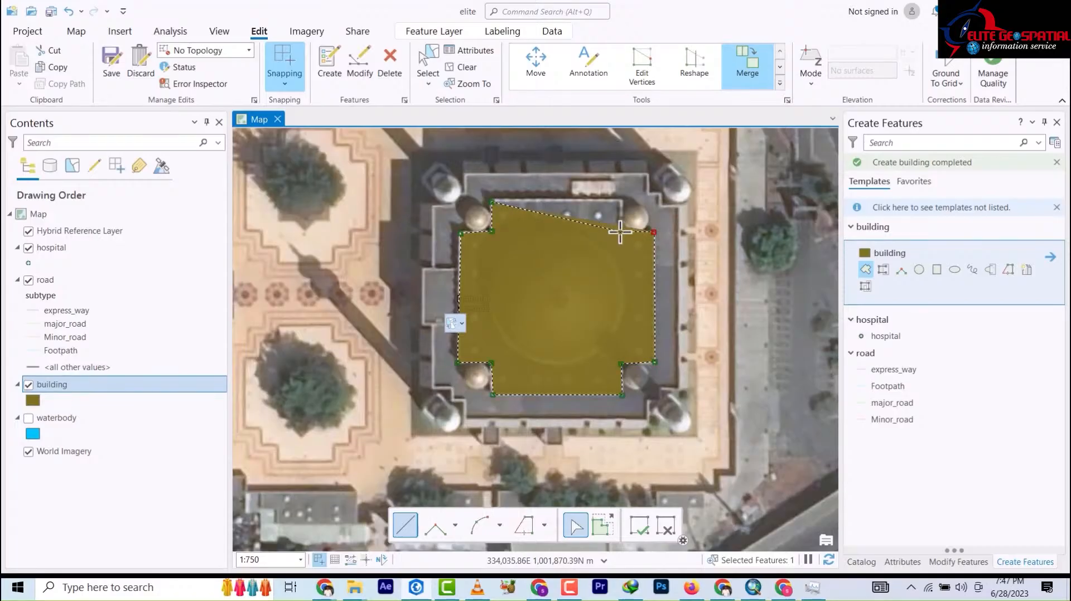
double_click(621, 200)
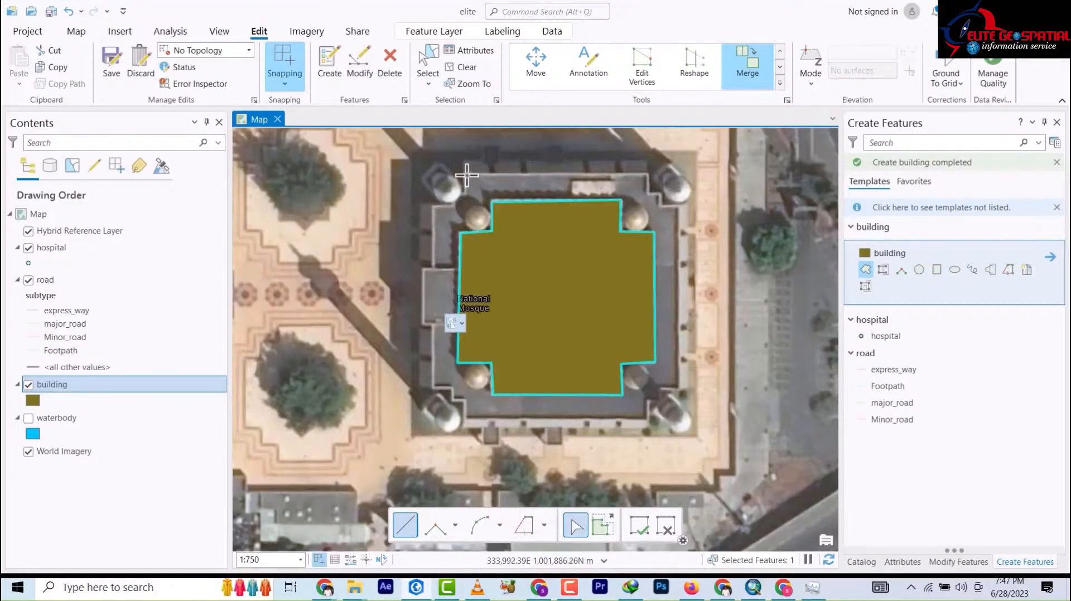
Trace the mosque's outer roof along its northern, eastern and southern edges, stepping around the northeastern and southeastern corner minarets
left_click(646, 173)
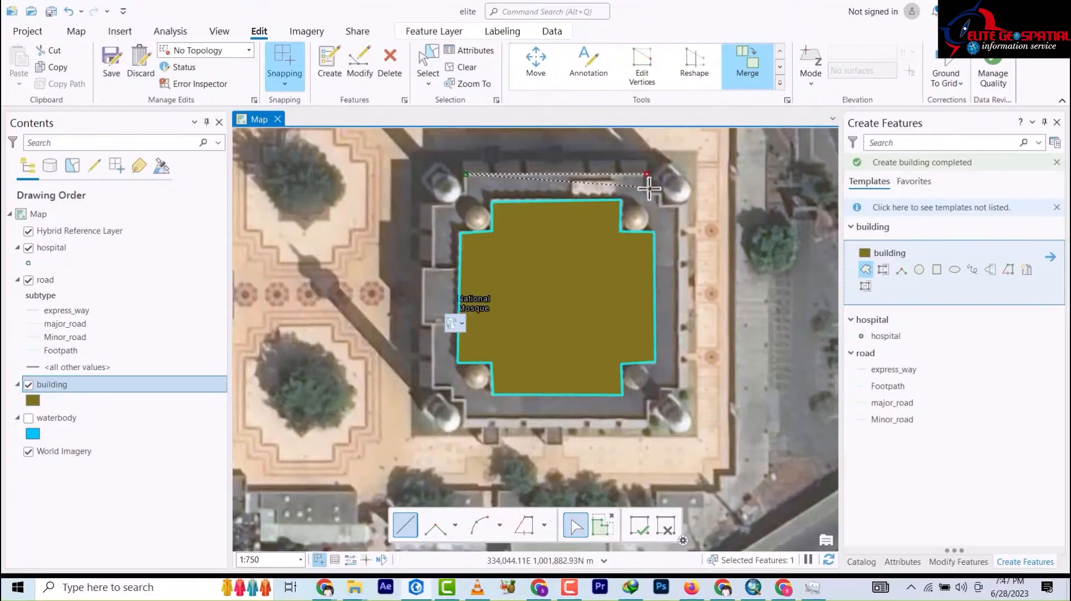
left_click(648, 191)
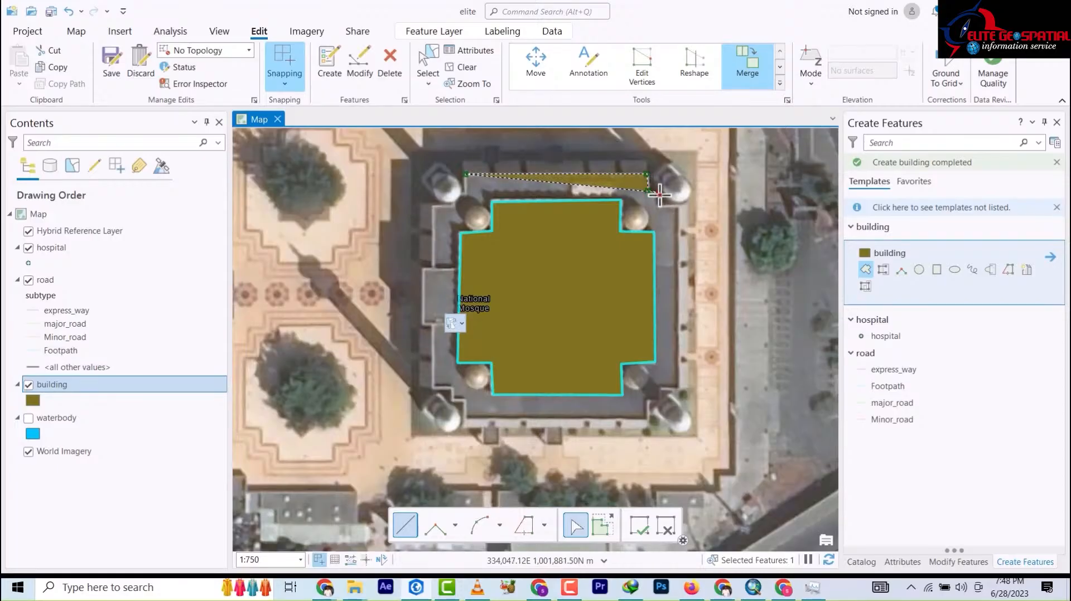
left_click(660, 204)
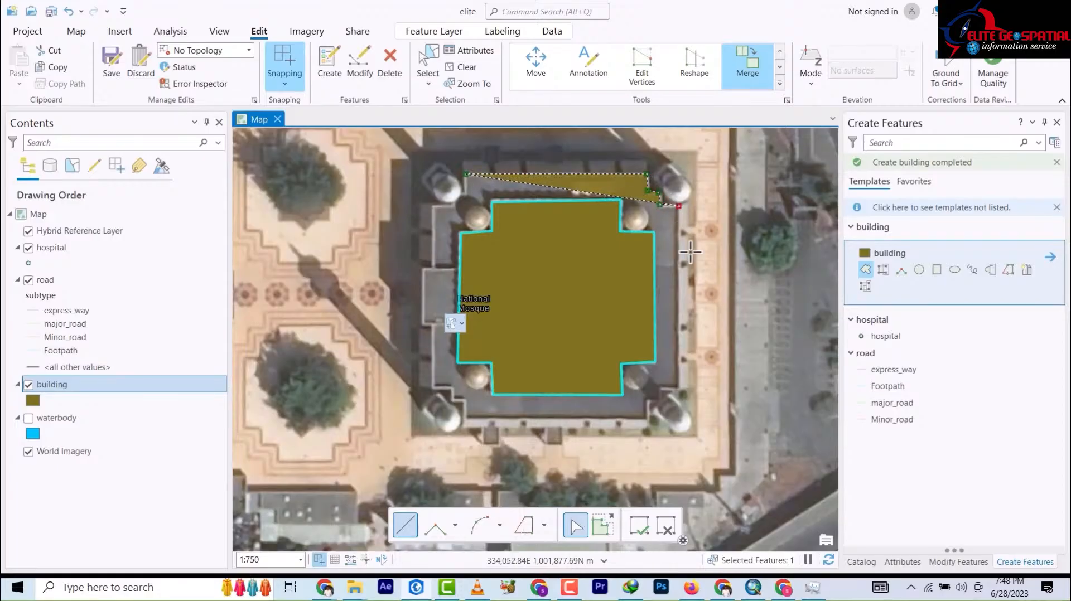
left_click(680, 388)
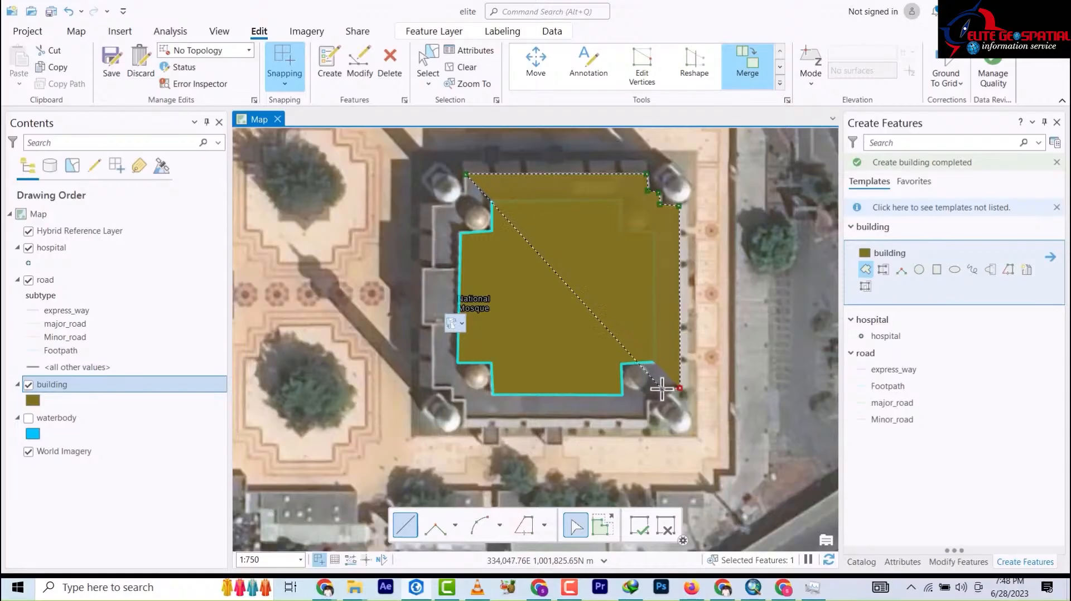
left_click(661, 389)
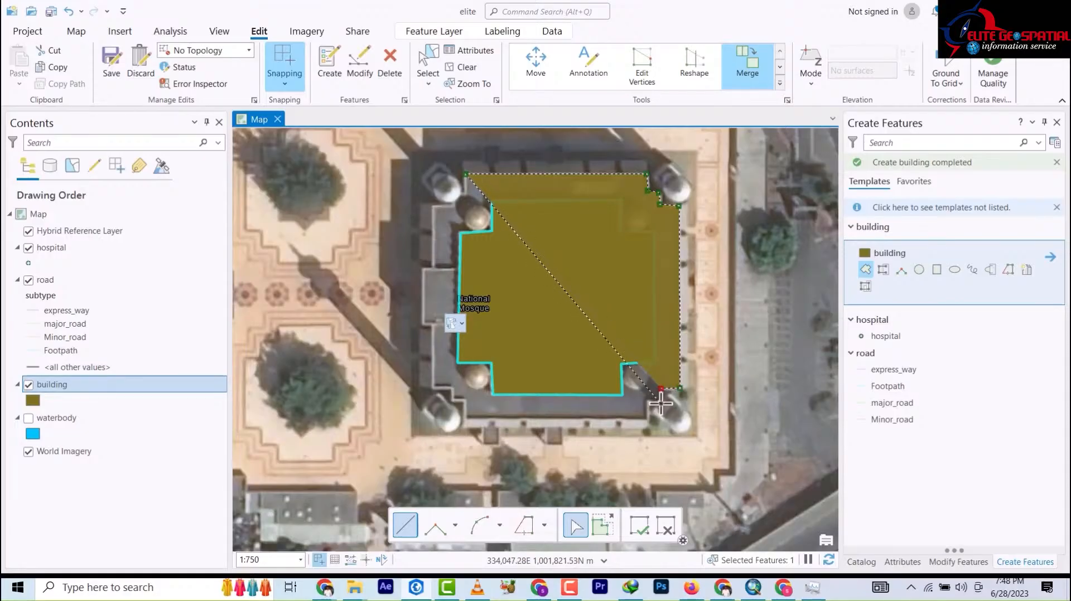
left_click(661, 403)
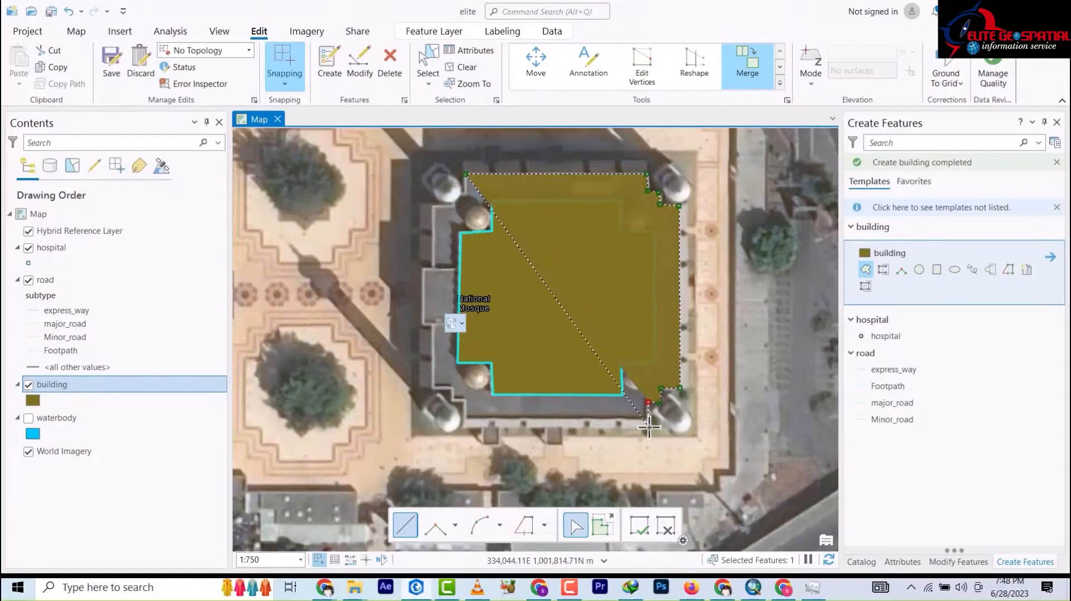
left_click(648, 427)
left_click(467, 427)
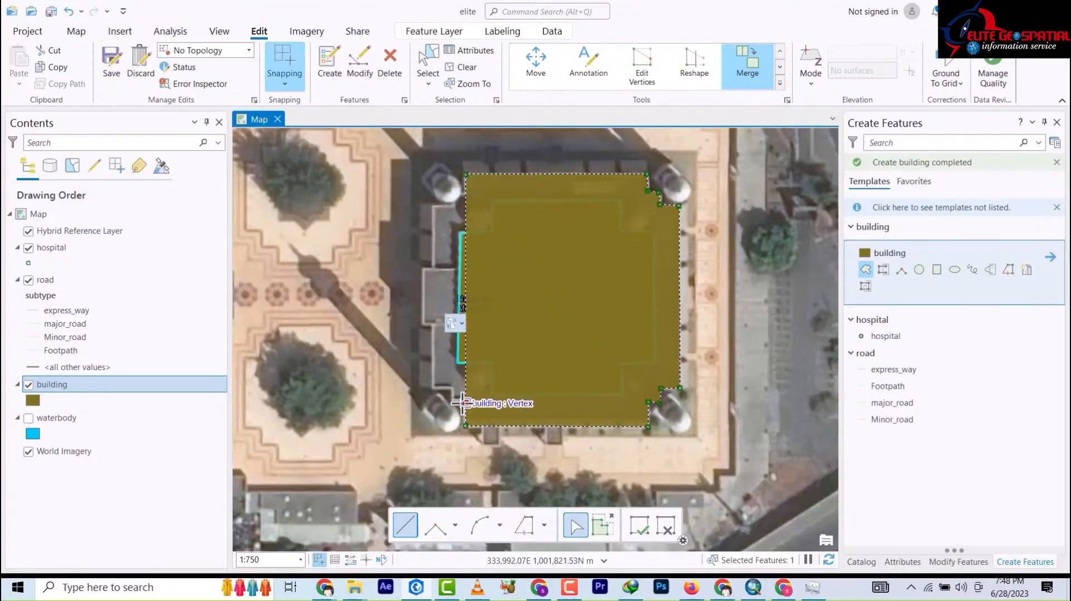
Complete the outer roof polygon along the stepped southwestern corner, the western edge with its central projection, and the northwestern corner notch
left_click(453, 401)
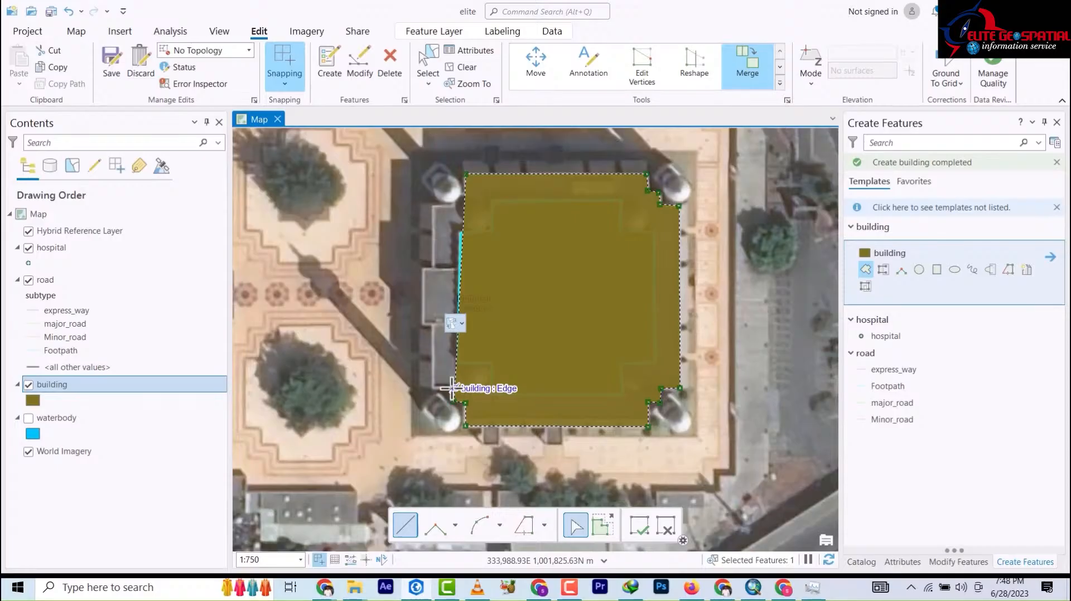
left_click(431, 387)
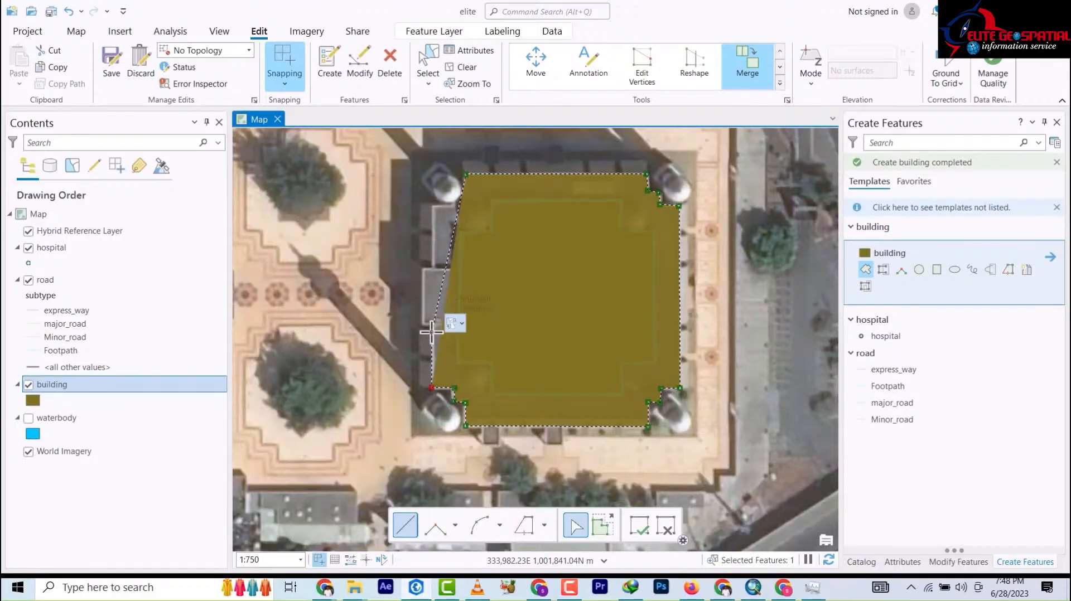
left_click(433, 328)
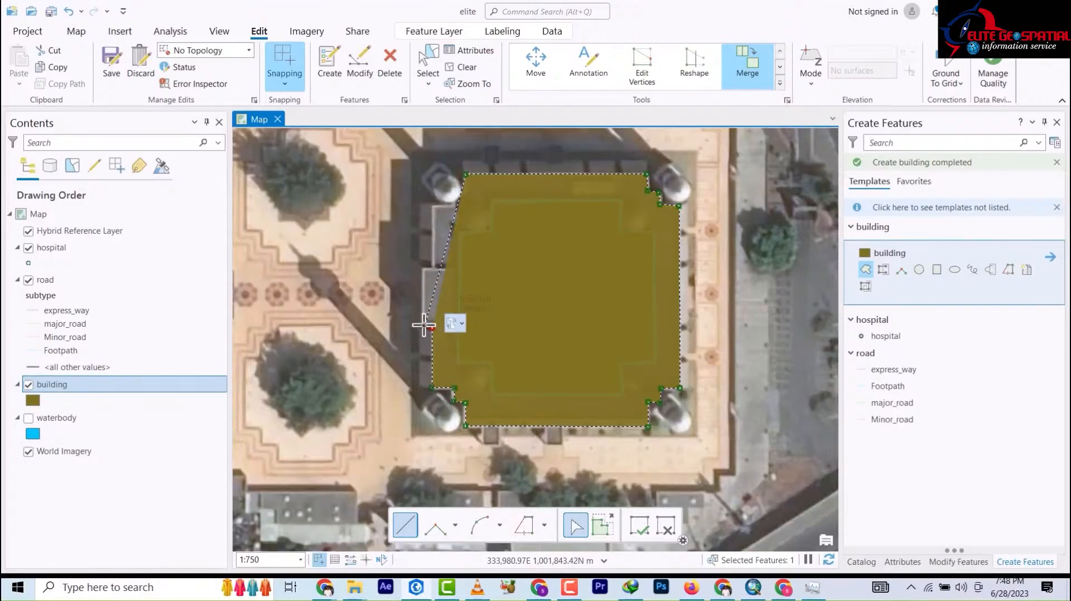
left_click(423, 325)
left_click(424, 264)
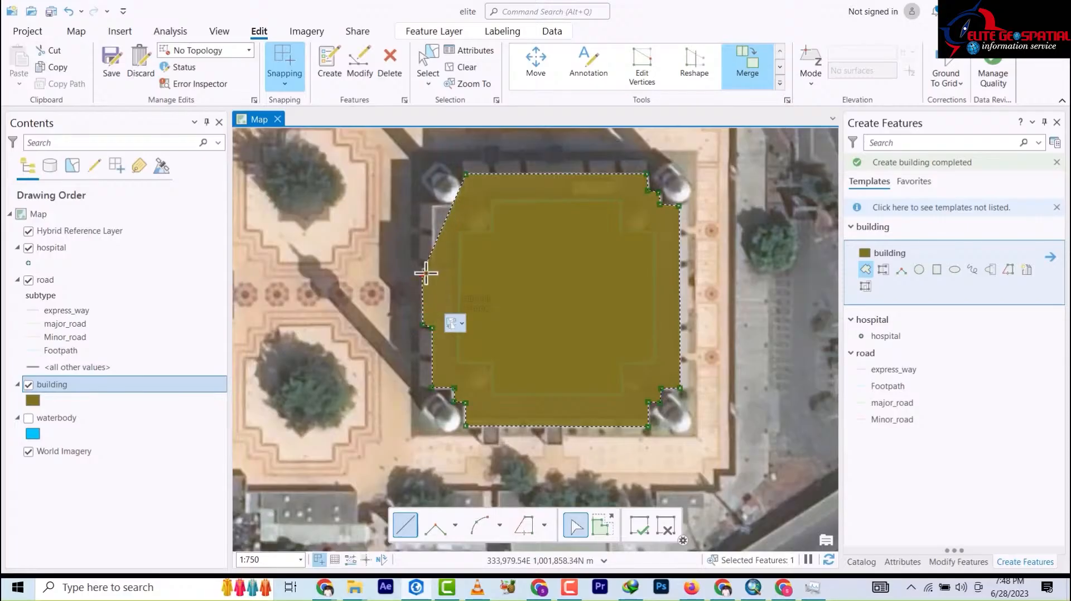
left_click(433, 210)
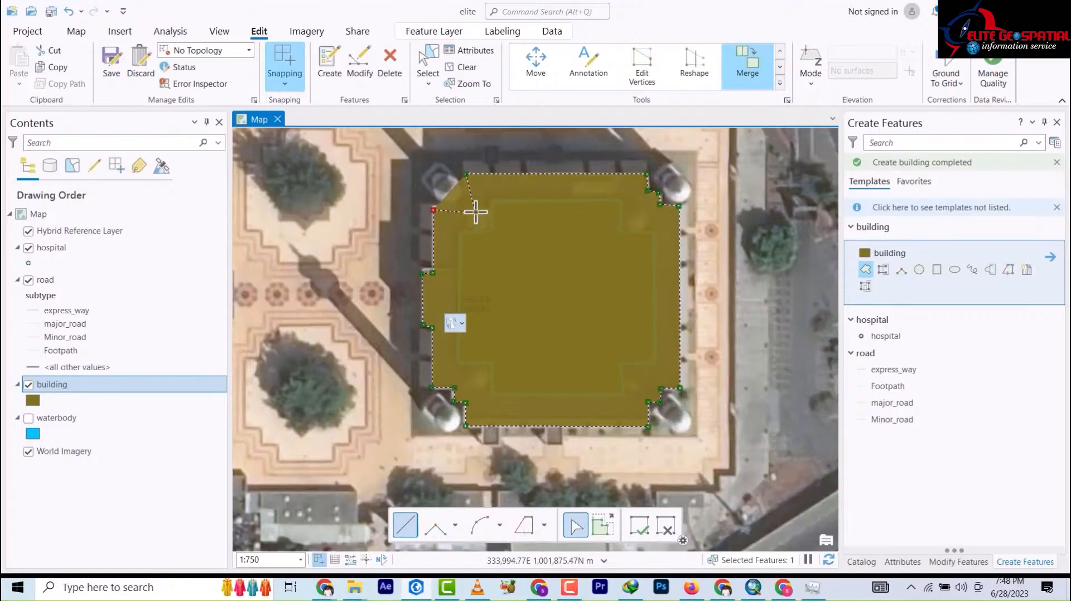
scroll(472, 204, "down", 4)
scroll(464, 196, "up", 2)
scroll(502, 310, "up", 5)
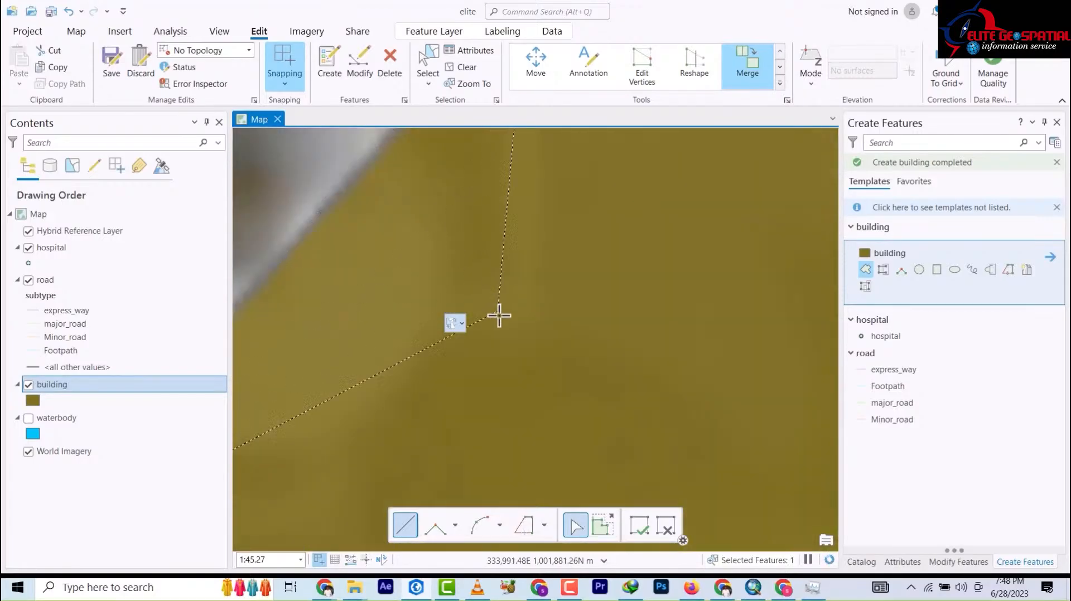
scroll(510, 302, "down", 3)
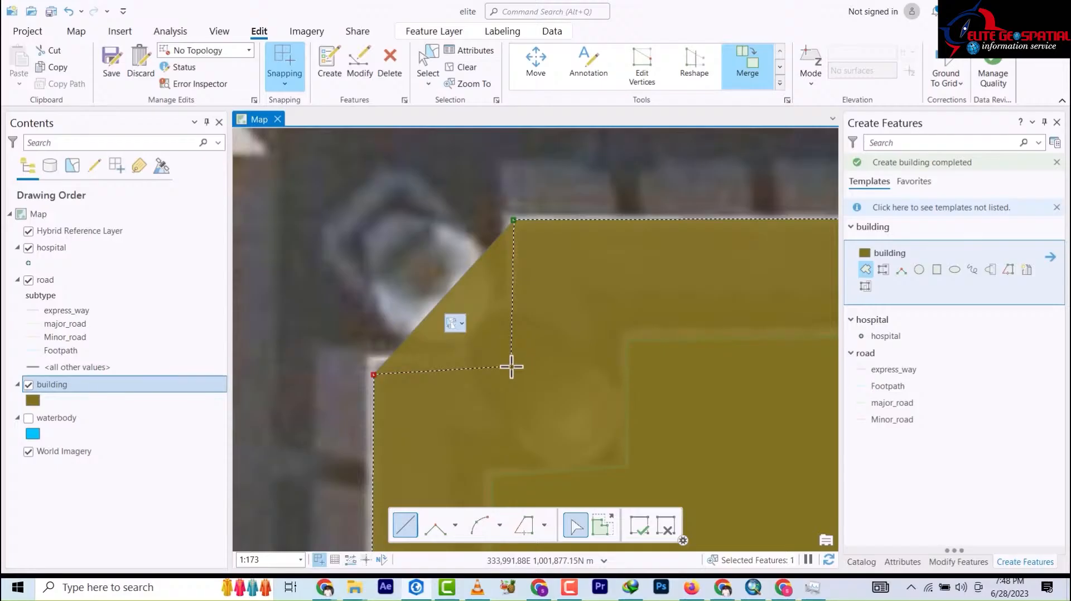
double_click(511, 367)
Change the building layer's symbol to the first Black Outline style from the ArcGIS 2D gallery
scroll(486, 271, "down", 8)
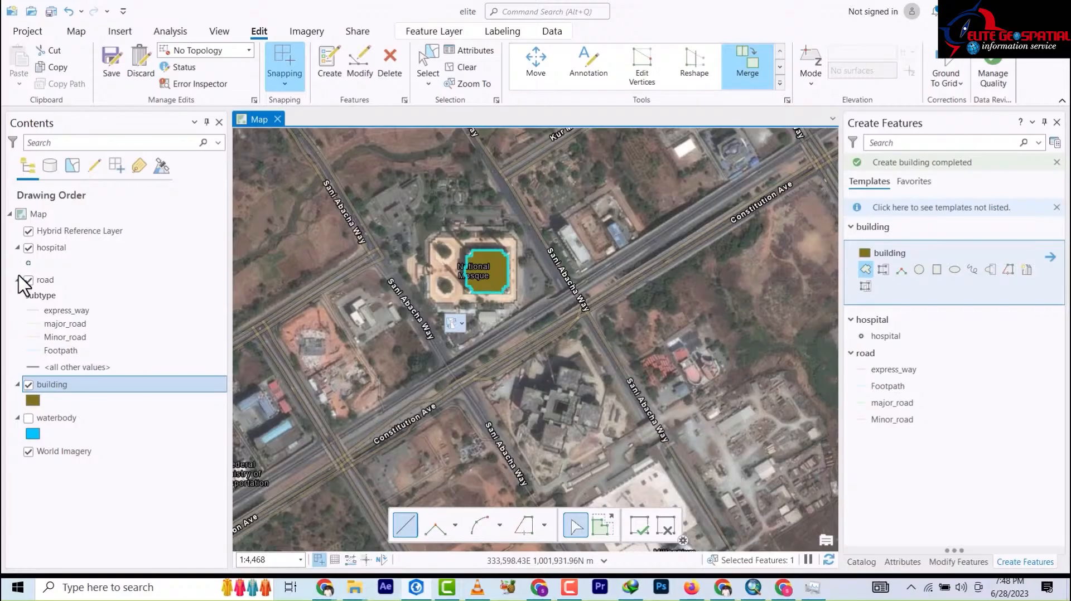
left_click(33, 402)
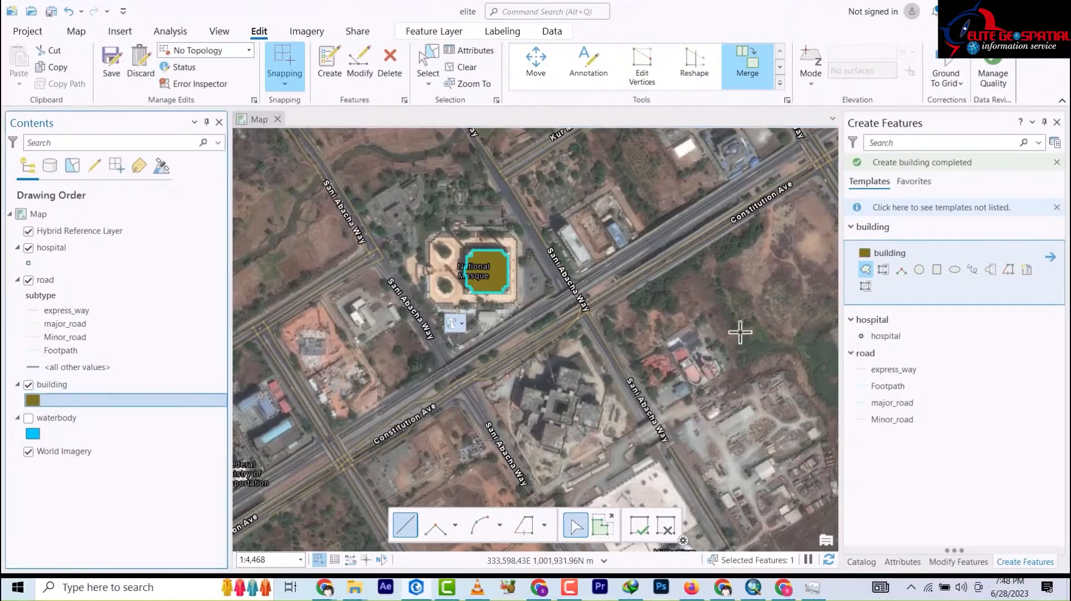
left_click(880, 262)
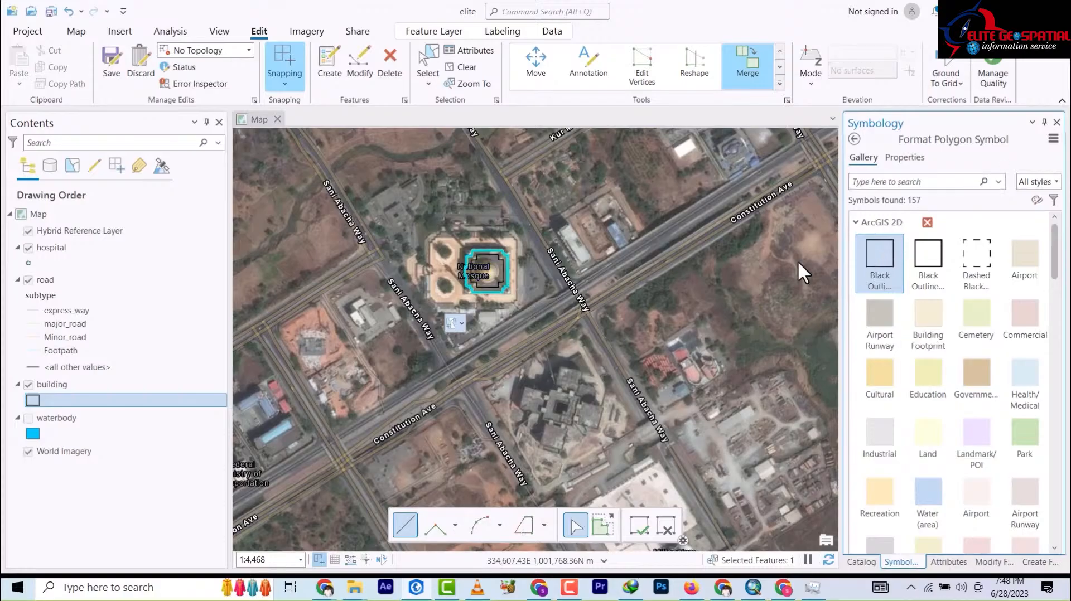
Digitize the National Mosque's central dome as a circle in the building layer, centred on the dome's finial and reaching its outer rim
scroll(488, 274, "up", 3)
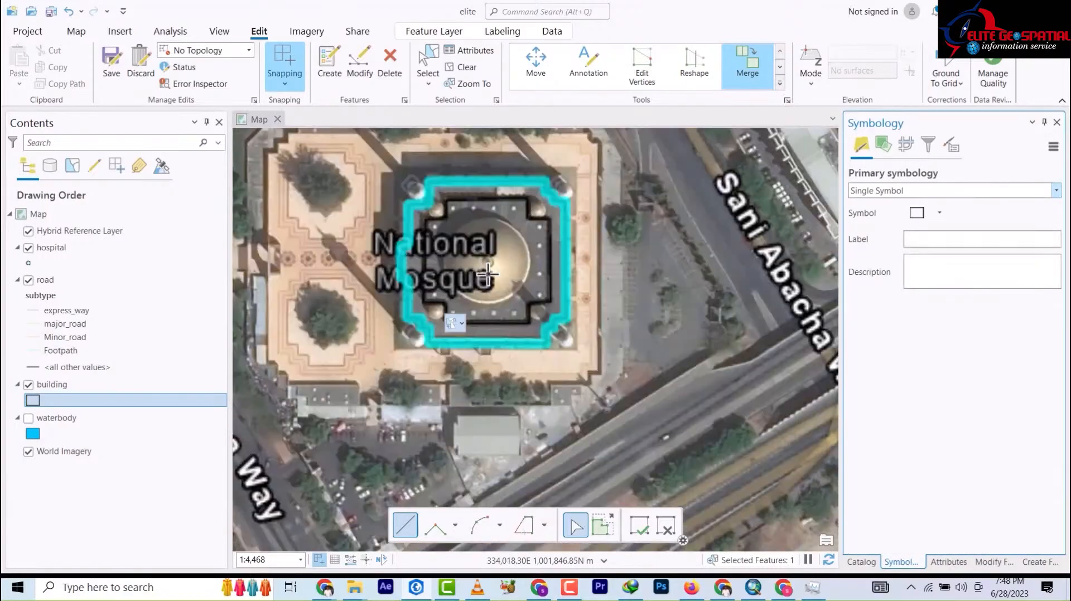
scroll(483, 256, "up", 5)
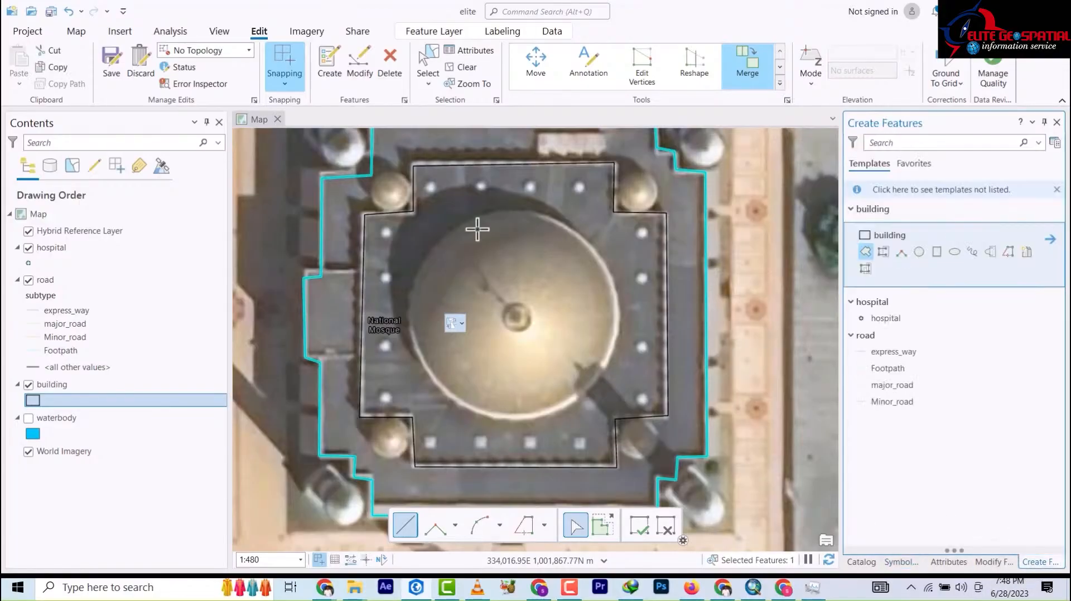
left_click(515, 317)
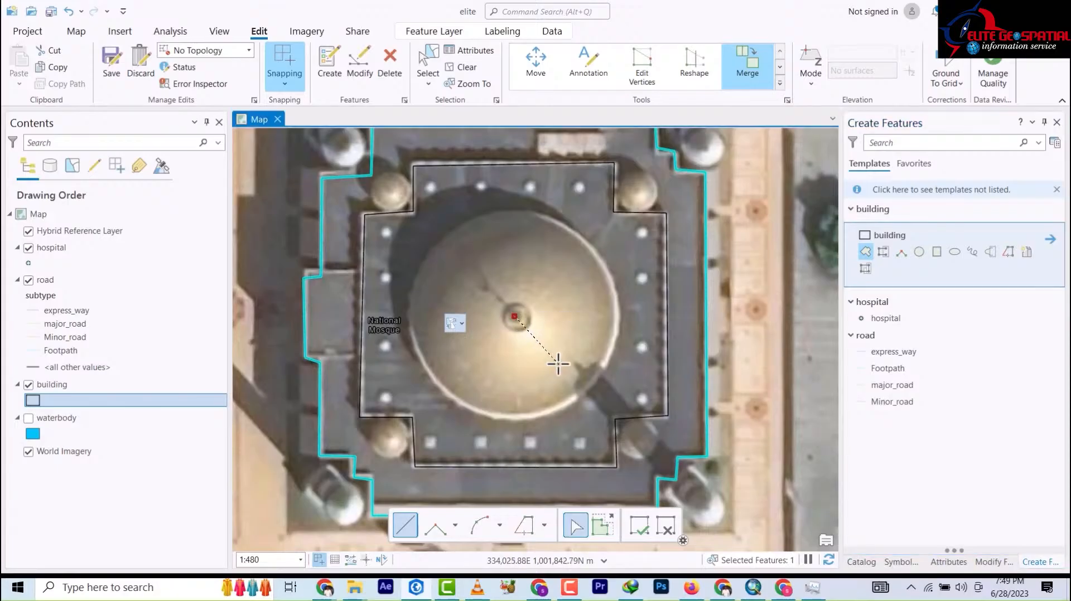
left_click(919, 252)
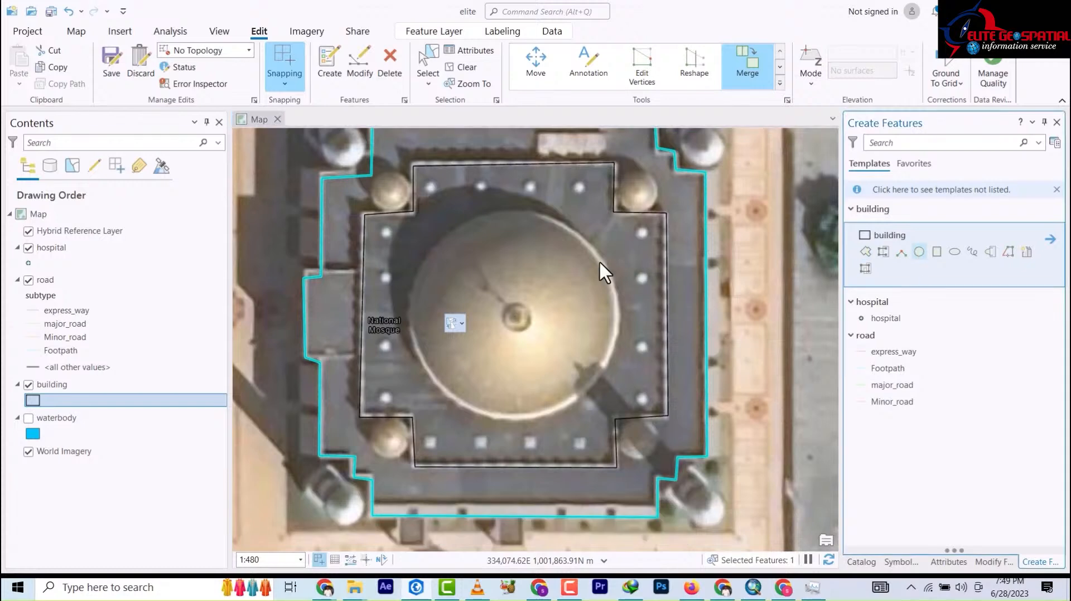
left_click(518, 318)
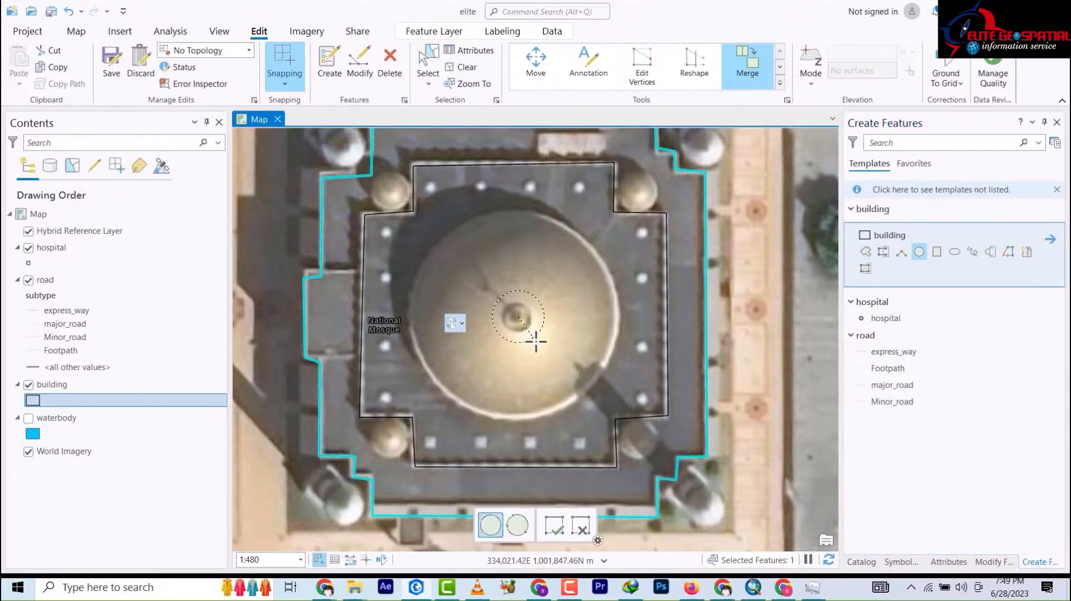
left_click(568, 407)
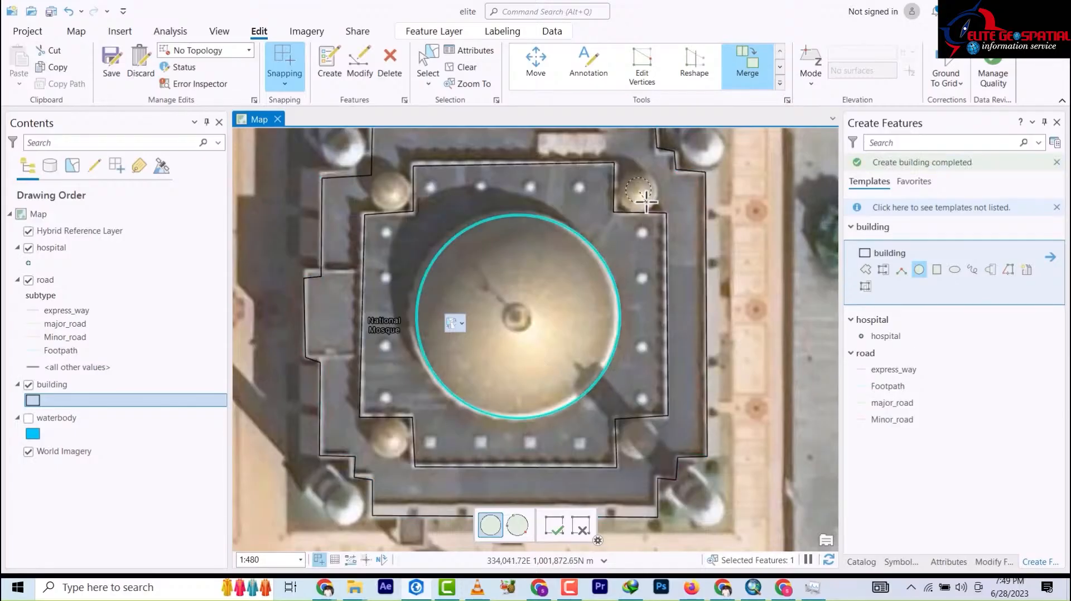
Digitize circles over the small northeastern, northwestern and southwestern roof domes and over the mosque's minarets at the same three corners
left_click(649, 206)
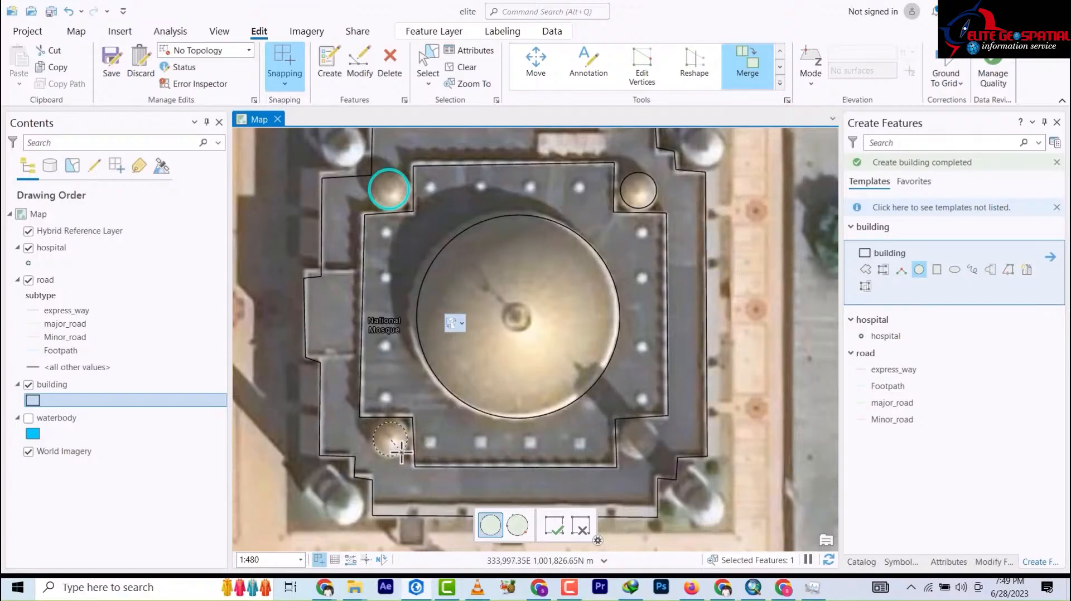
left_click(401, 453)
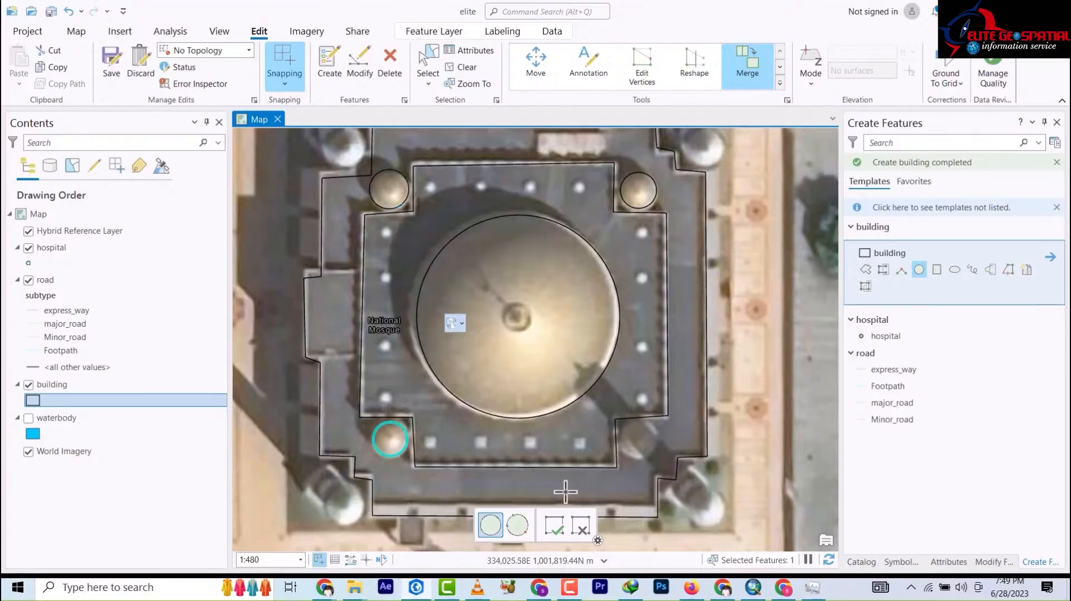
left_click(710, 162)
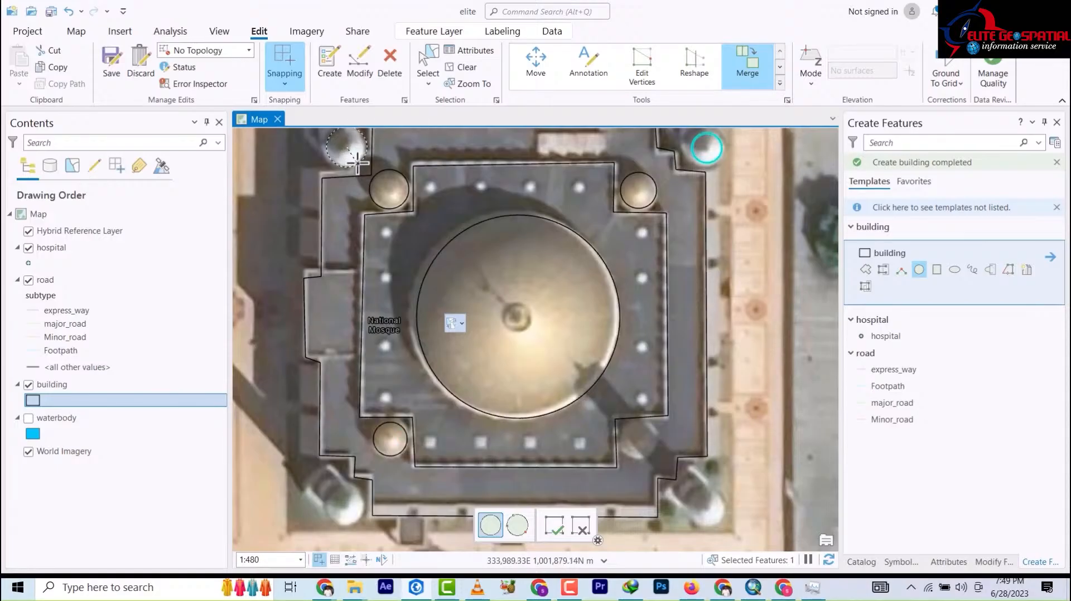
left_click(359, 164)
scroll(421, 173, "up", 2)
scroll(420, 172, "down", 4)
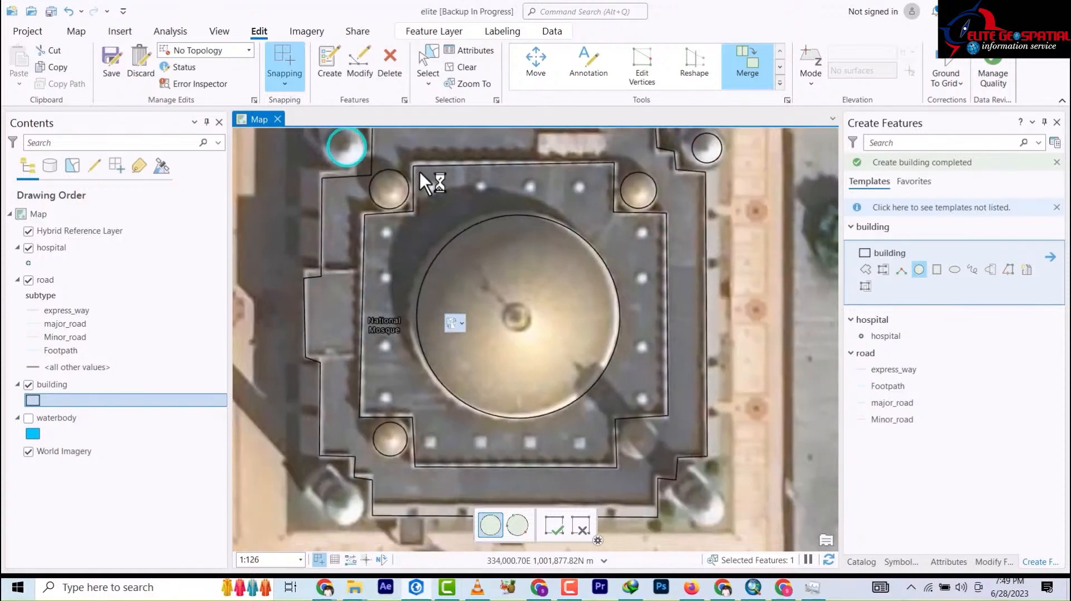
scroll(419, 183, "down", 3)
scroll(418, 229, "up", 5)
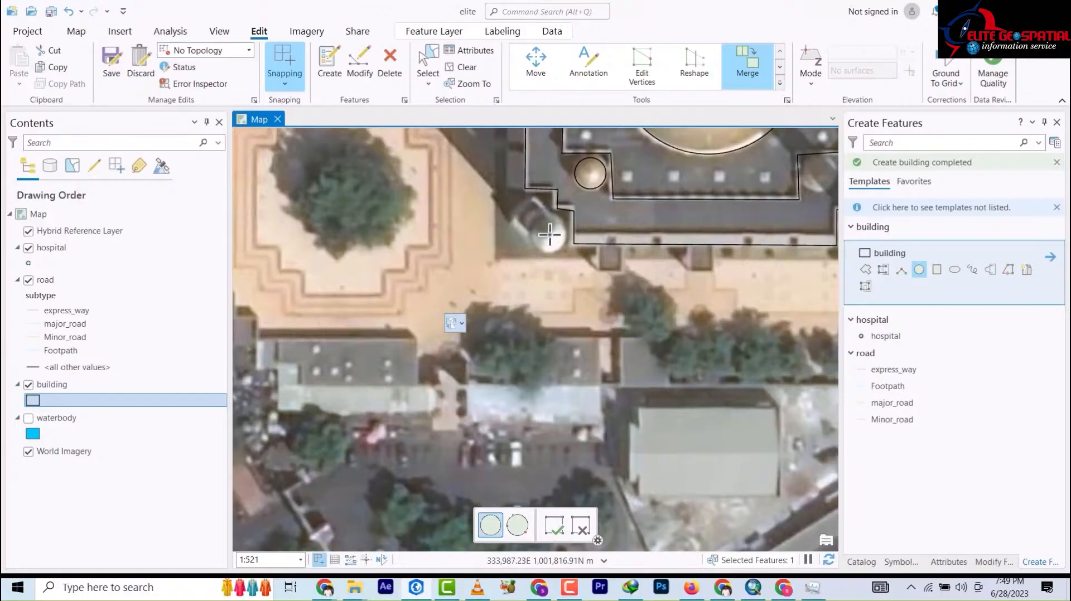
left_click(556, 248)
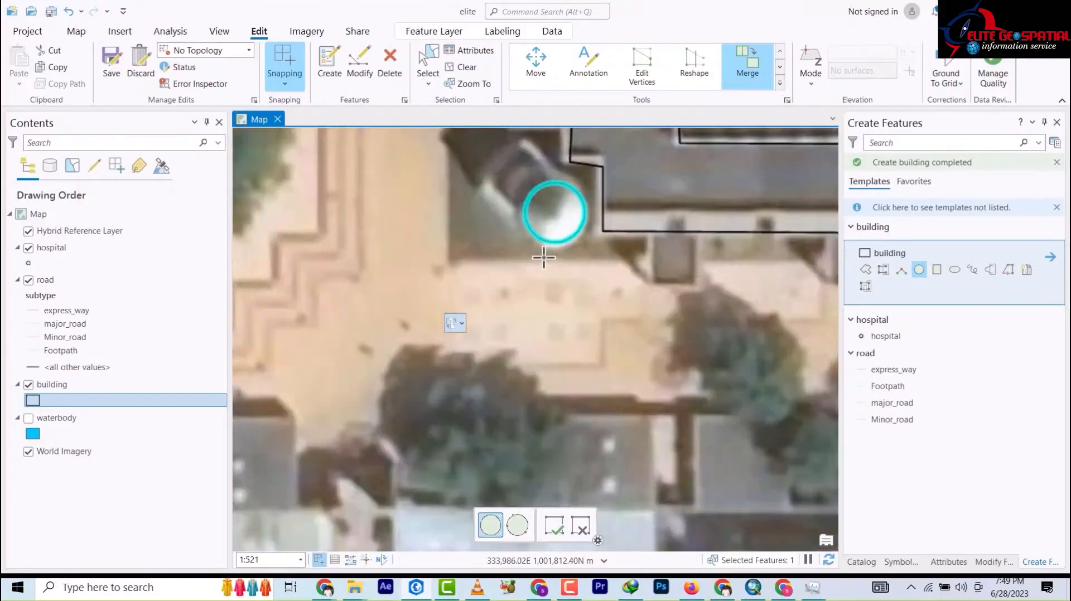
Change the building layer's symbol to the grey Airport Runway style from the ArcGIS 2D gallery
scroll(552, 252, "down", 4)
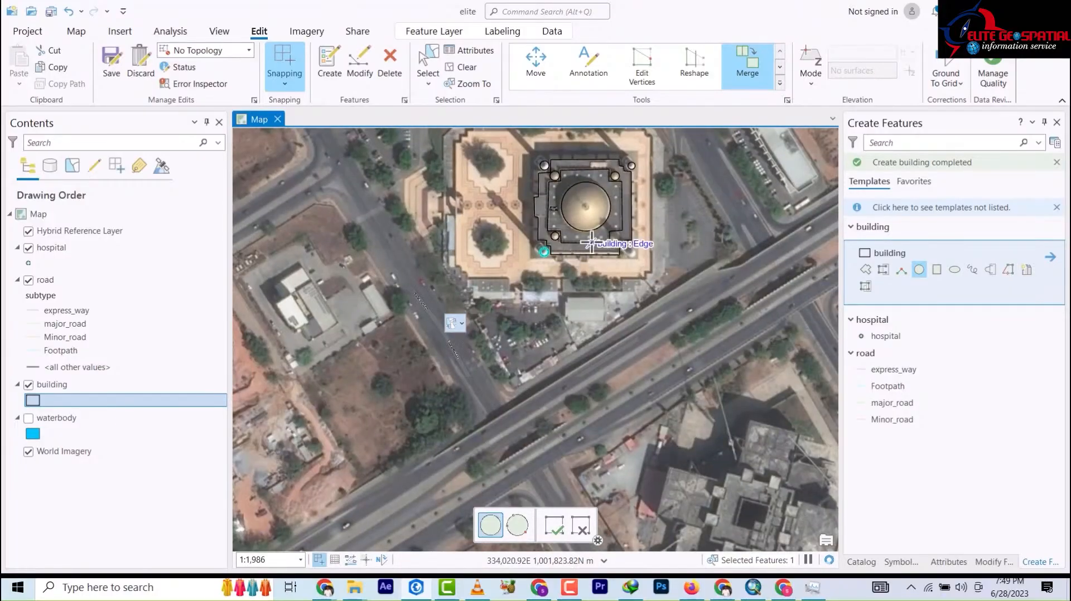
scroll(586, 243, "down", 3)
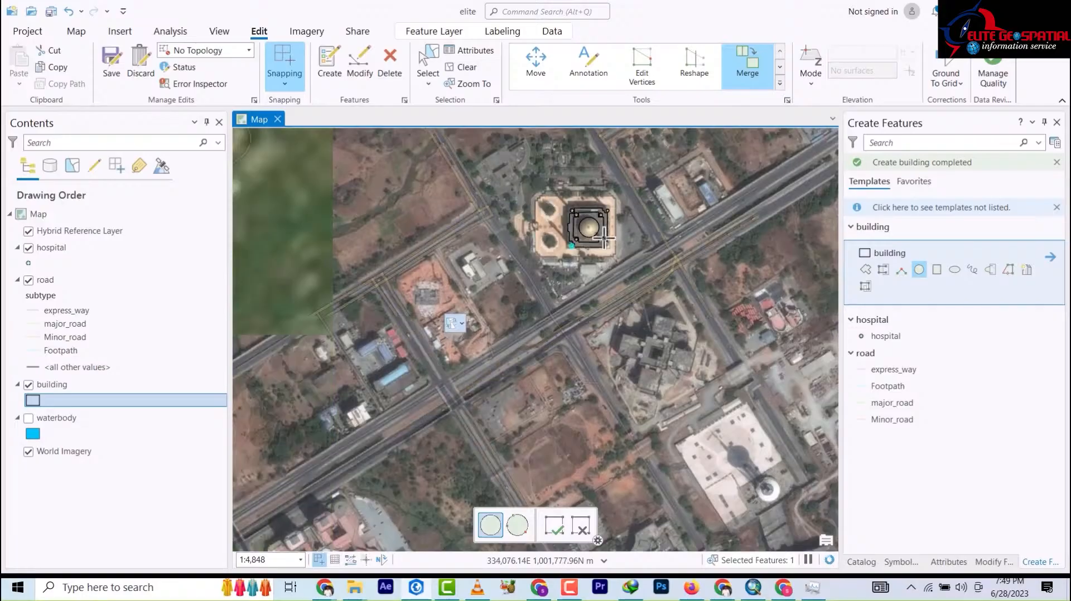
scroll(586, 223, "up", 4)
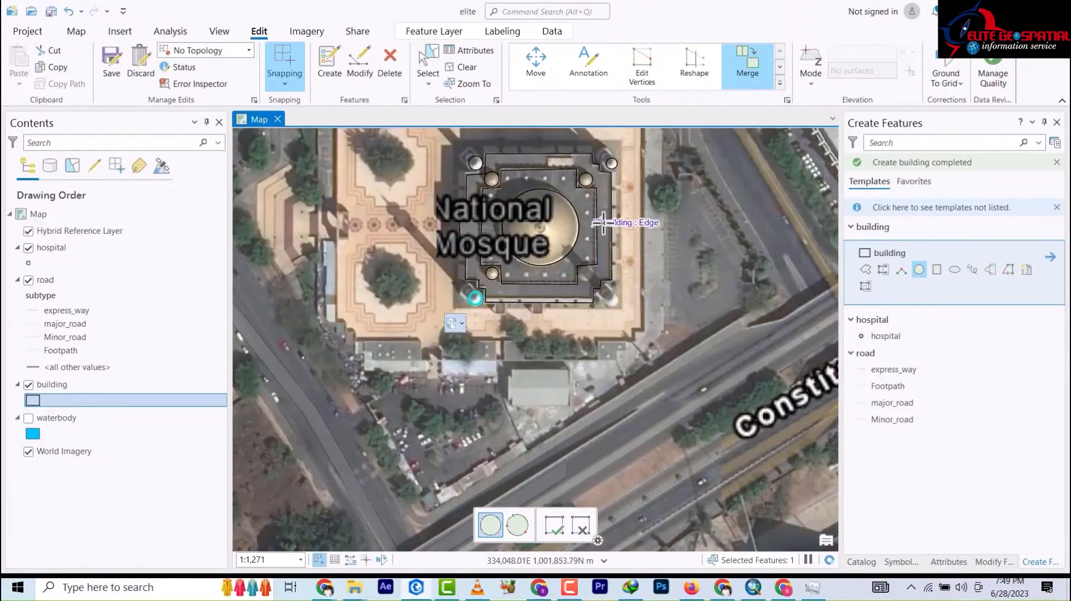
left_click_drag(624, 228, 632, 263)
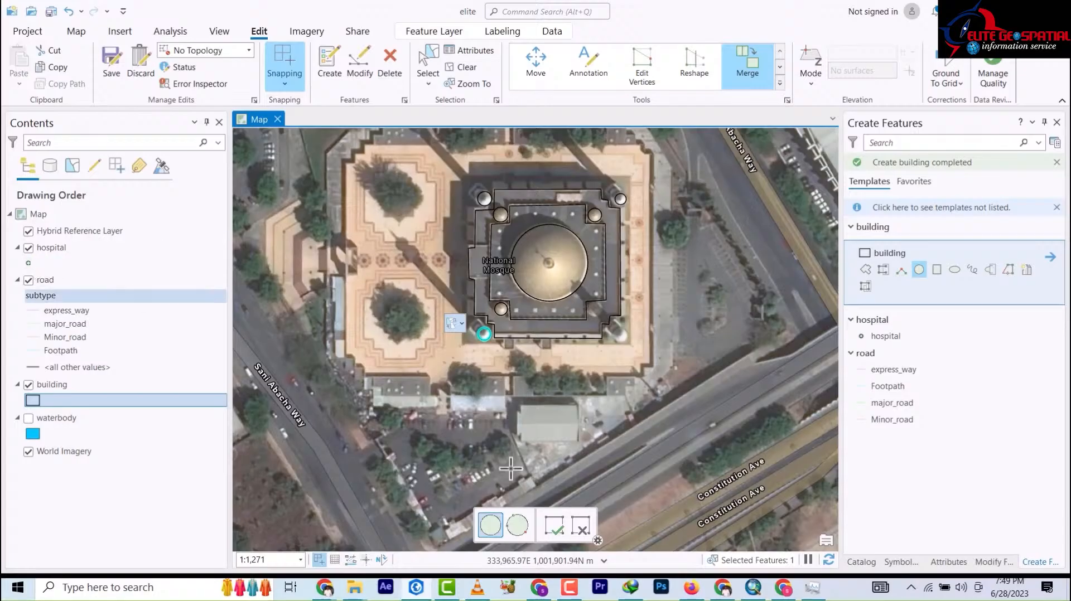
left_click(977, 563)
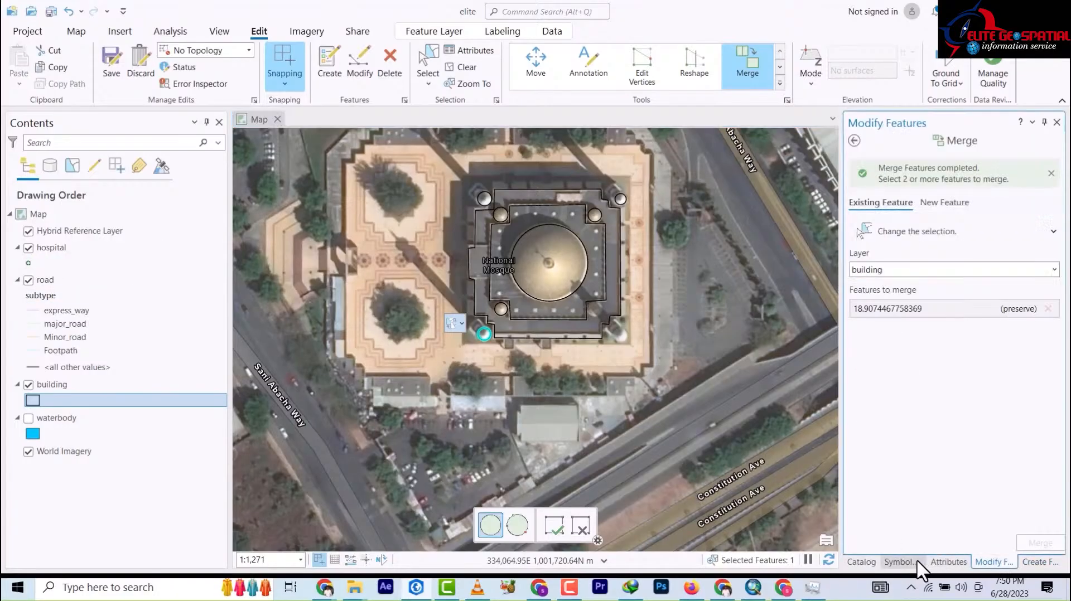
left_click(904, 563)
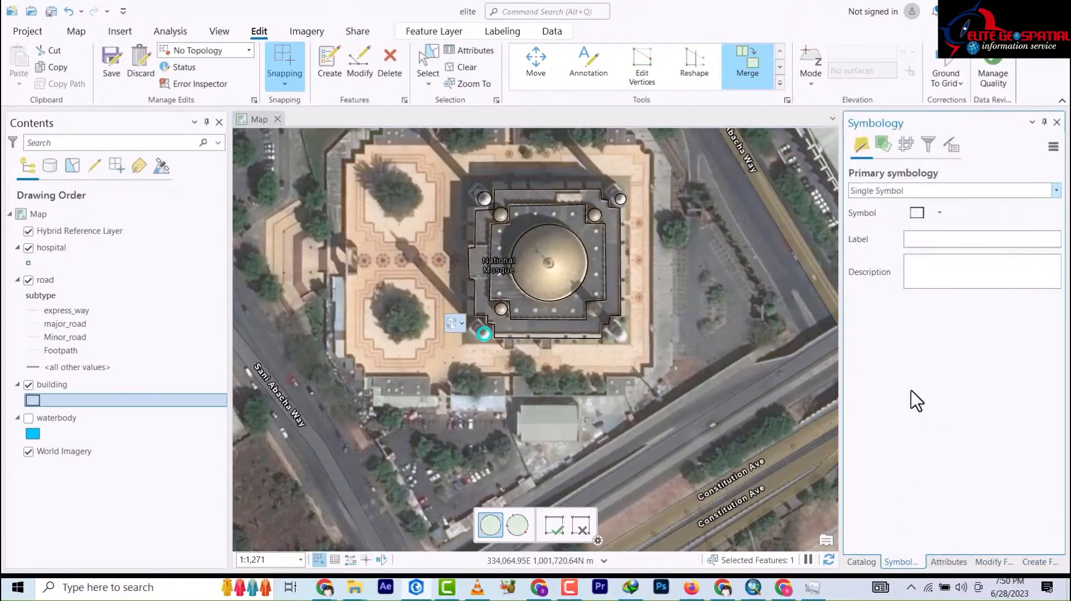
left_click(922, 221)
left_click(891, 320)
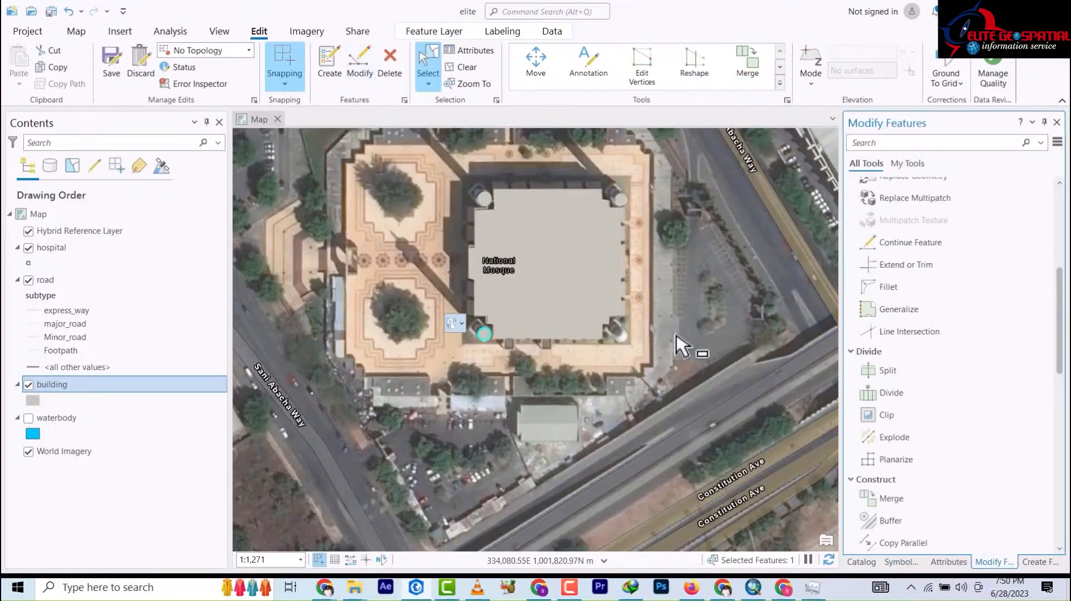
Select all of the mosque's roof, dome and minaret polygons and merge them into one existing building feature
left_click_drag(669, 348, 576, 261)
left_click_drag(435, 183, 436, 177)
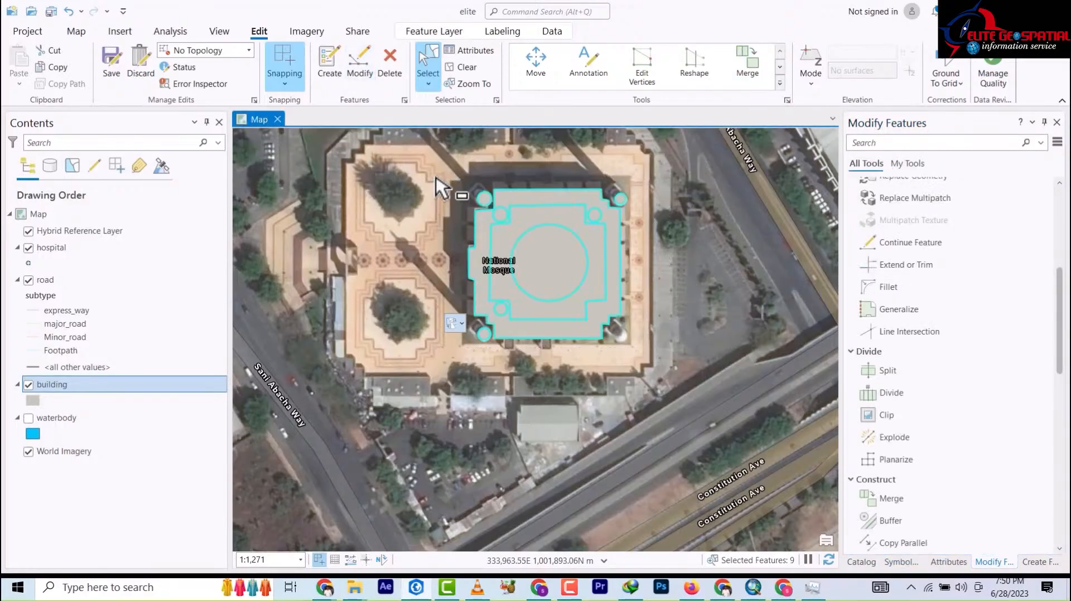
left_click(751, 70)
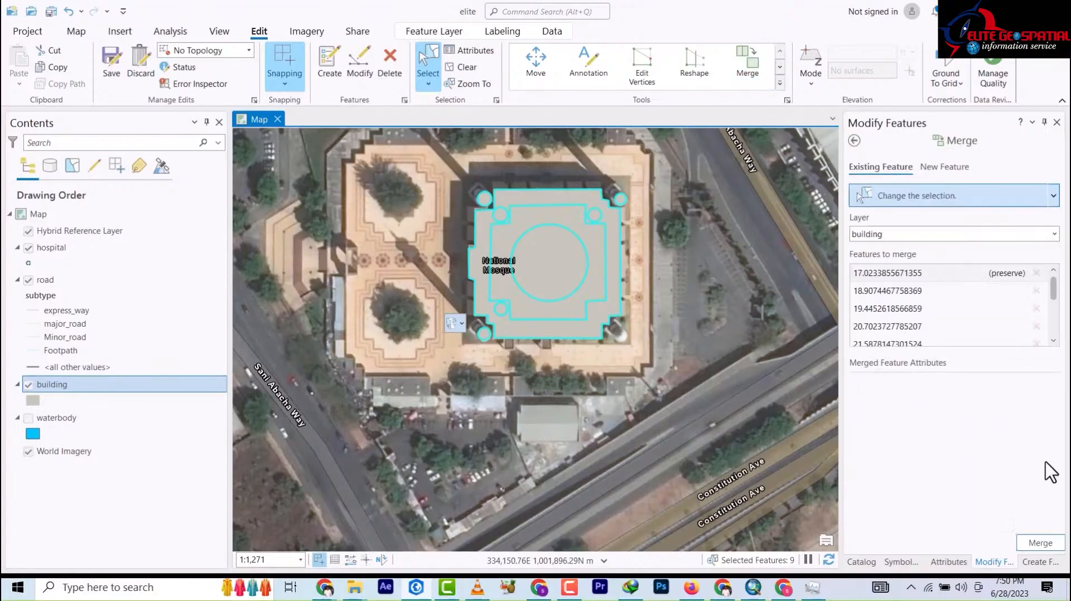
left_click(1040, 542)
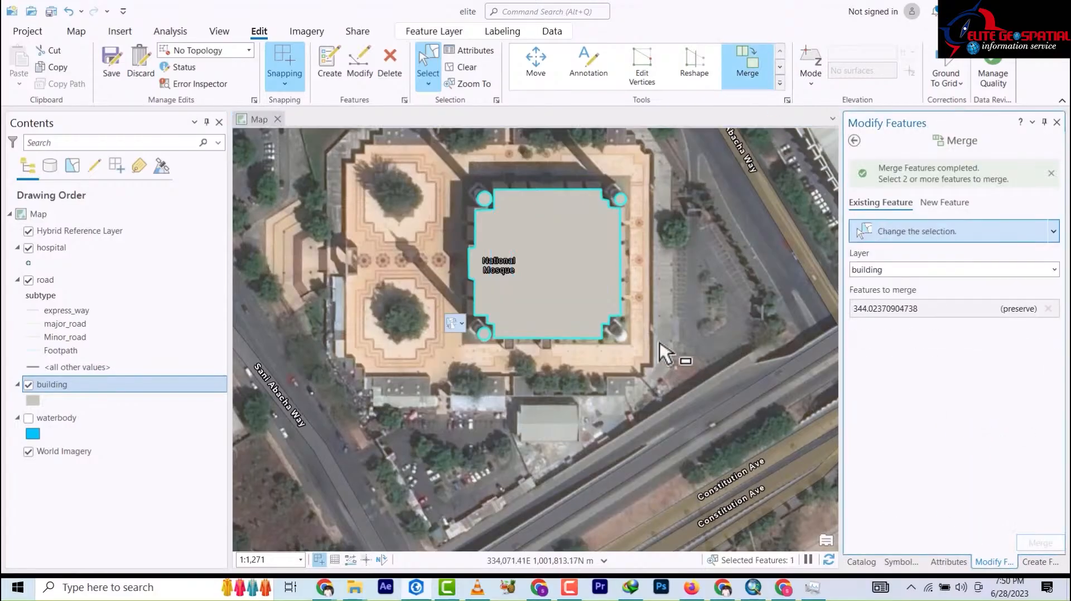
Inspect the merged mosque footprint, and undo both the merge and the building layer's grey fill change
scroll(545, 246, "up", 1)
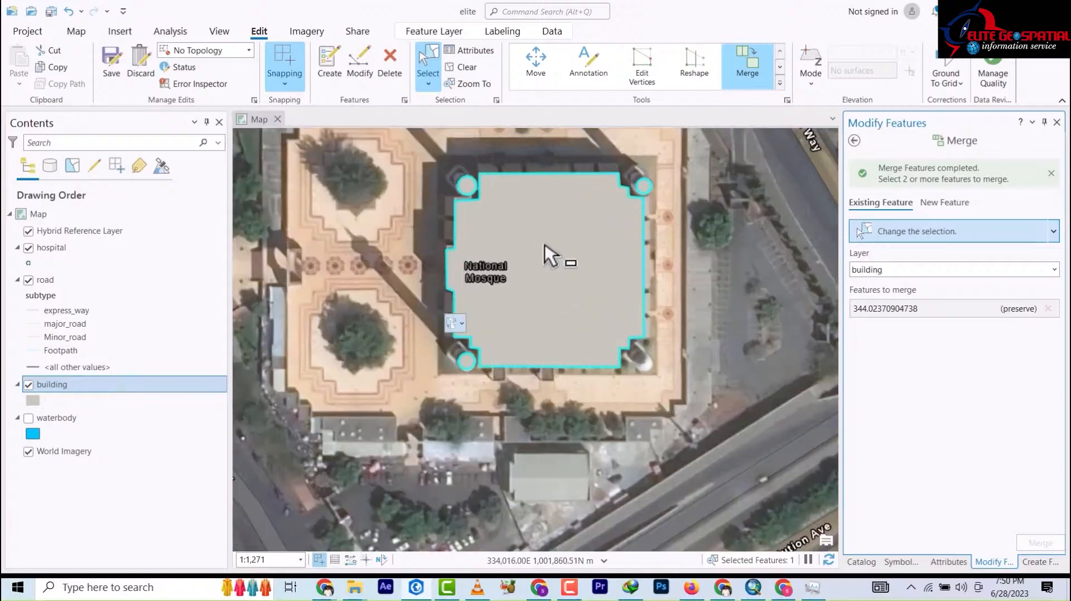
scroll(545, 247, "down", 2)
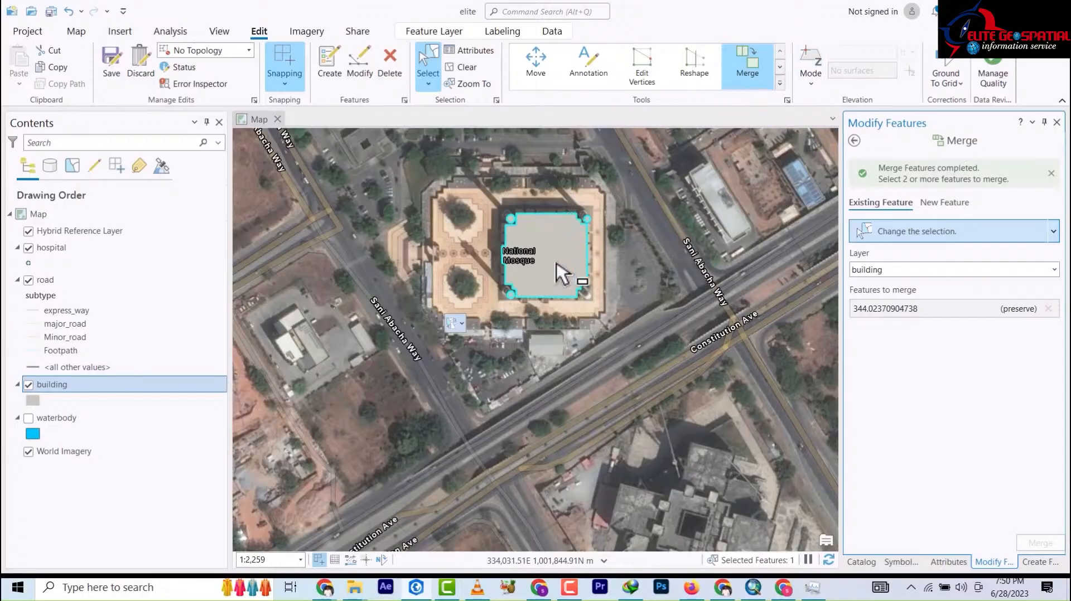
scroll(559, 271, "up", 3)
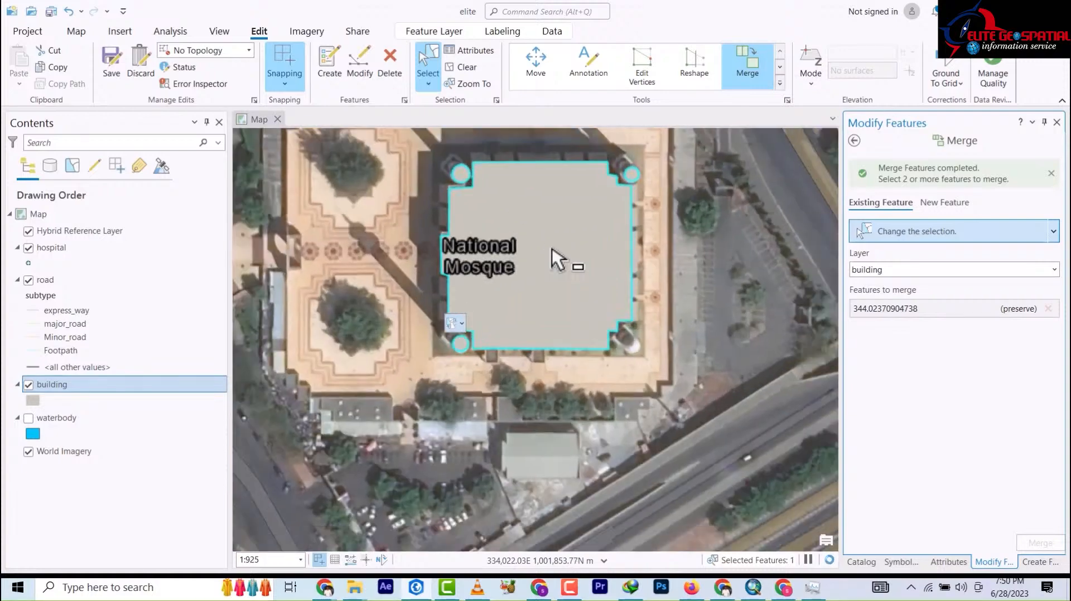
scroll(558, 259, "down", 4)
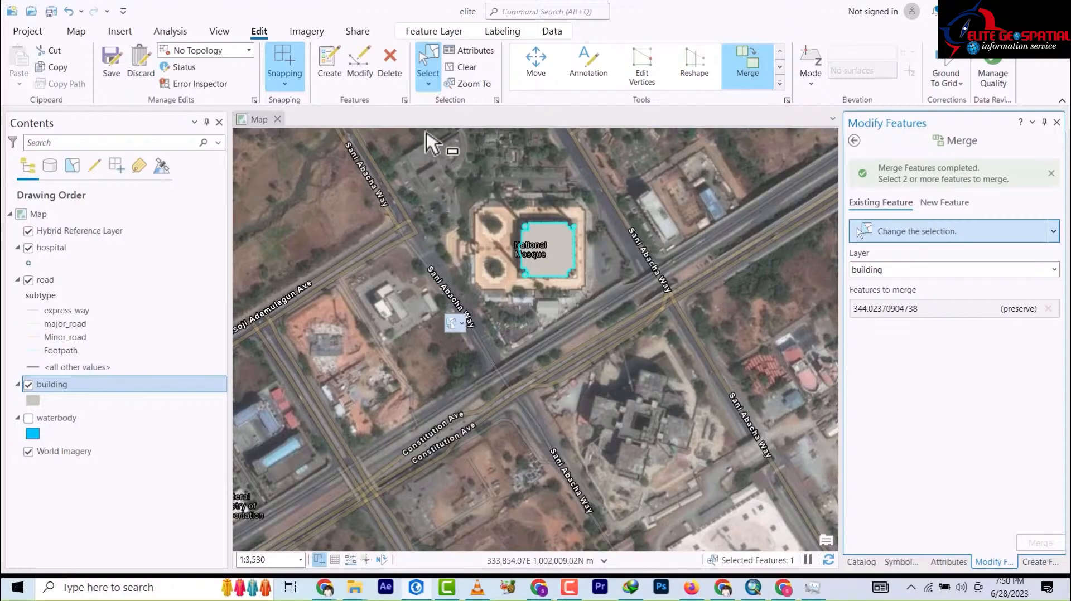
key("ctrl+z")
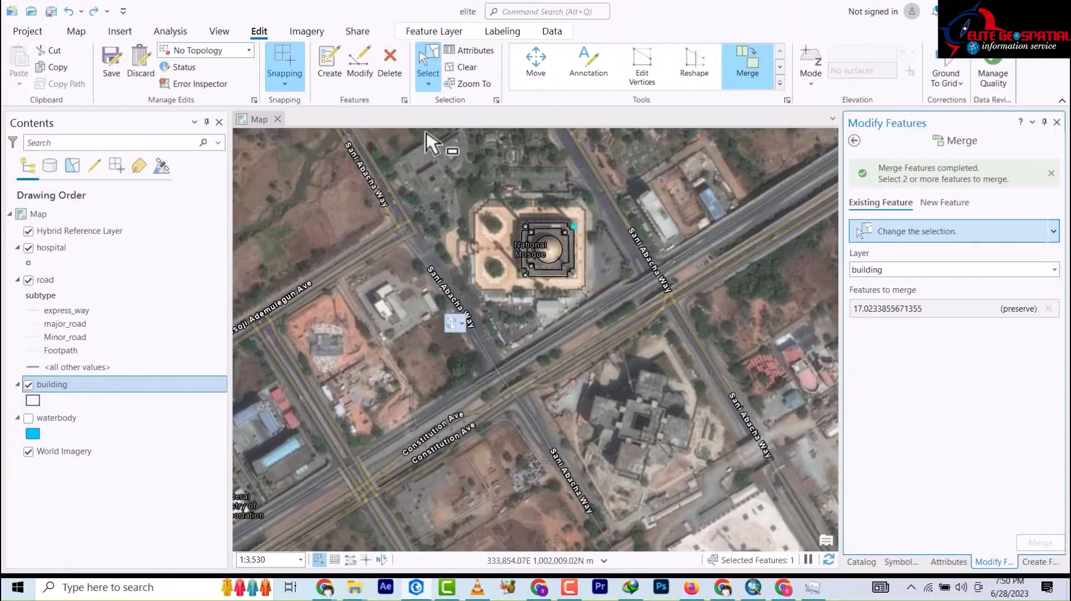
Examine the mosque's separate roof, dome and minaret outlines against the satellite imagery, both in close detail and within the surrounding blocks
scroll(547, 251, "down", 3)
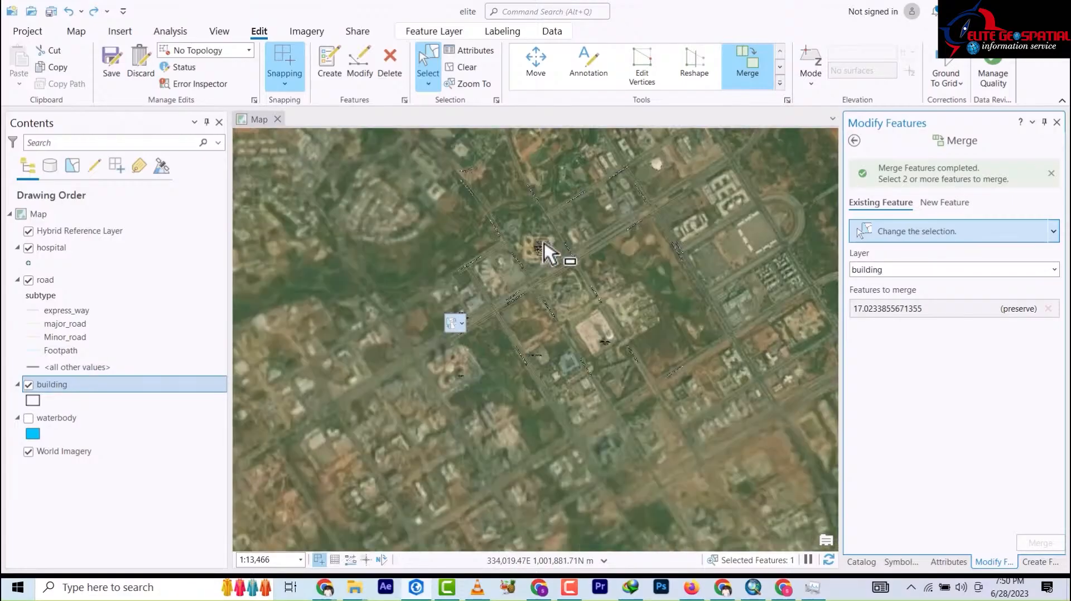
scroll(546, 251, "up", 5)
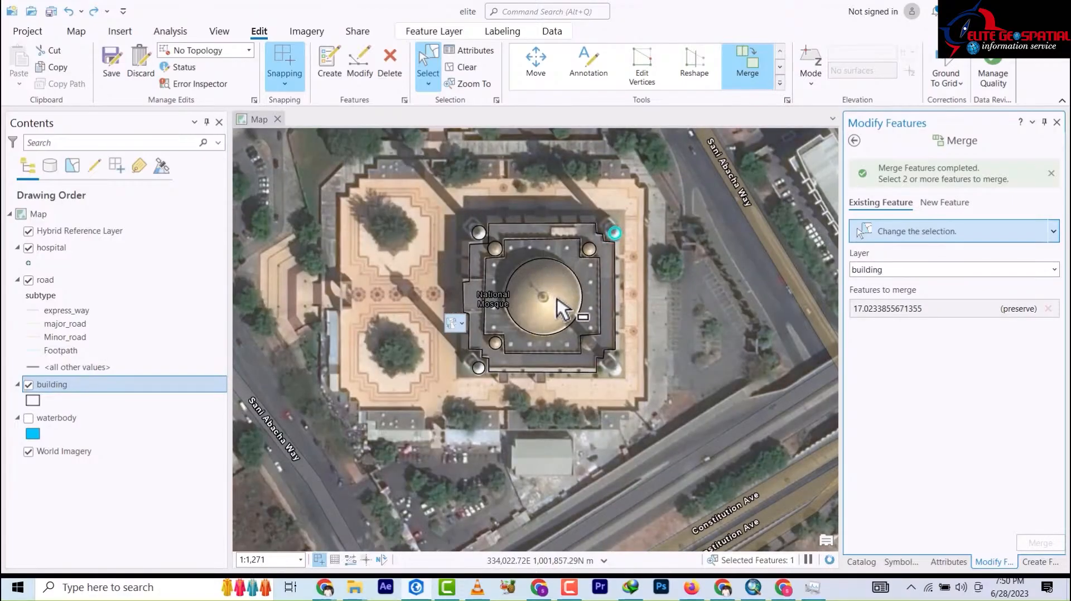
scroll(555, 304, "up", 1)
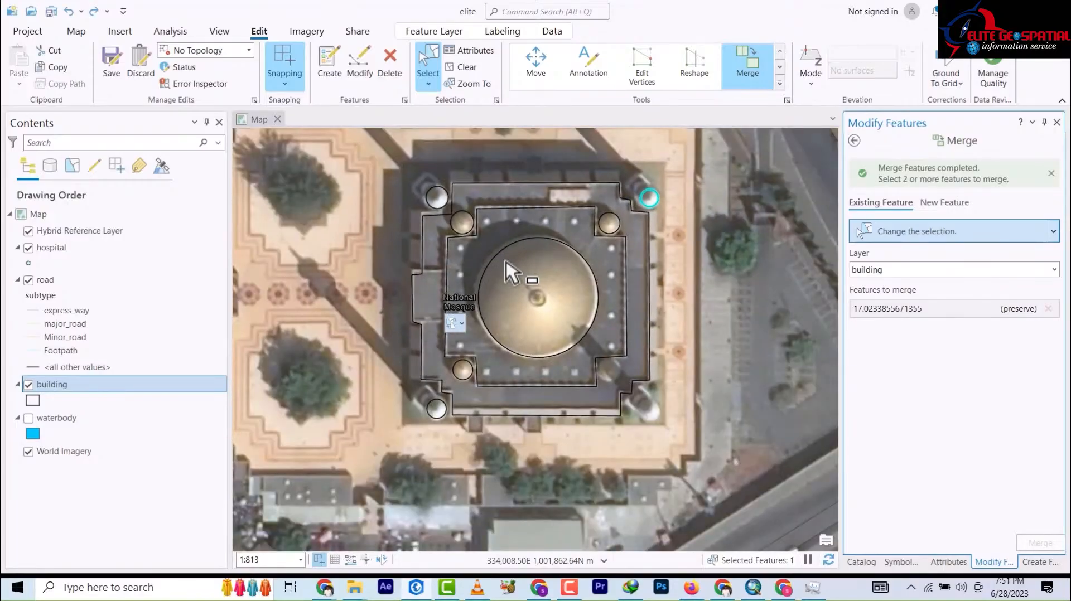
scroll(506, 262, "down", 4)
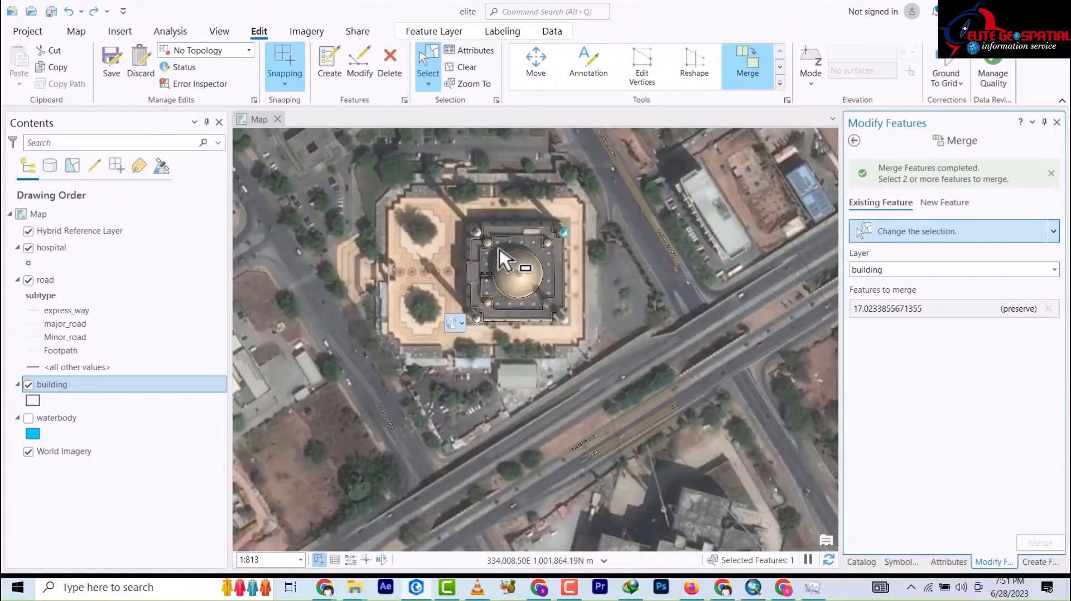
scroll(505, 259, "up", 3)
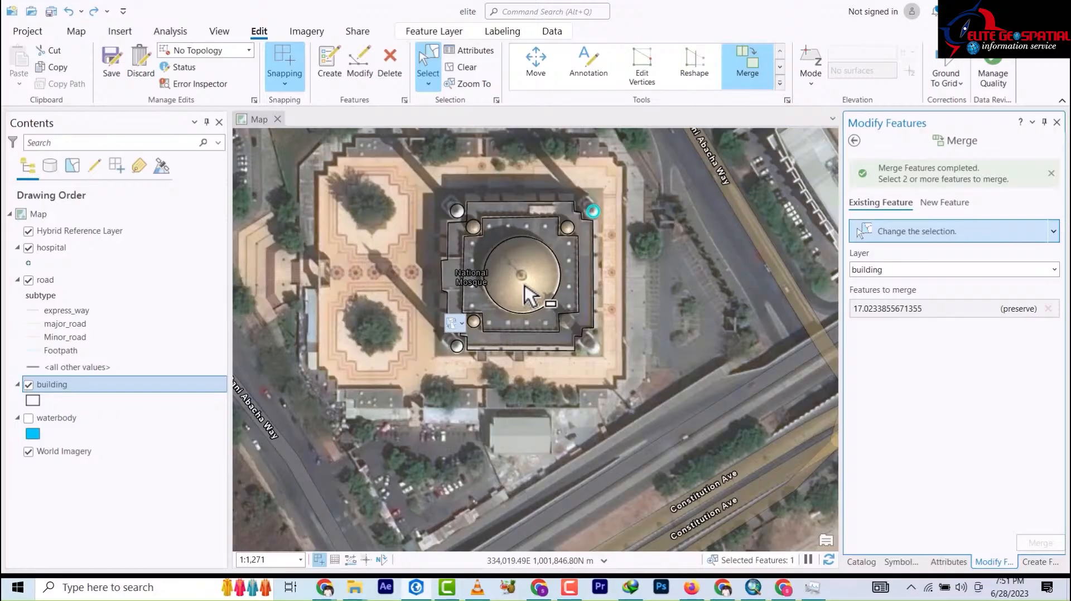
scroll(527, 293, "up", 2)
scroll(528, 293, "down", 3)
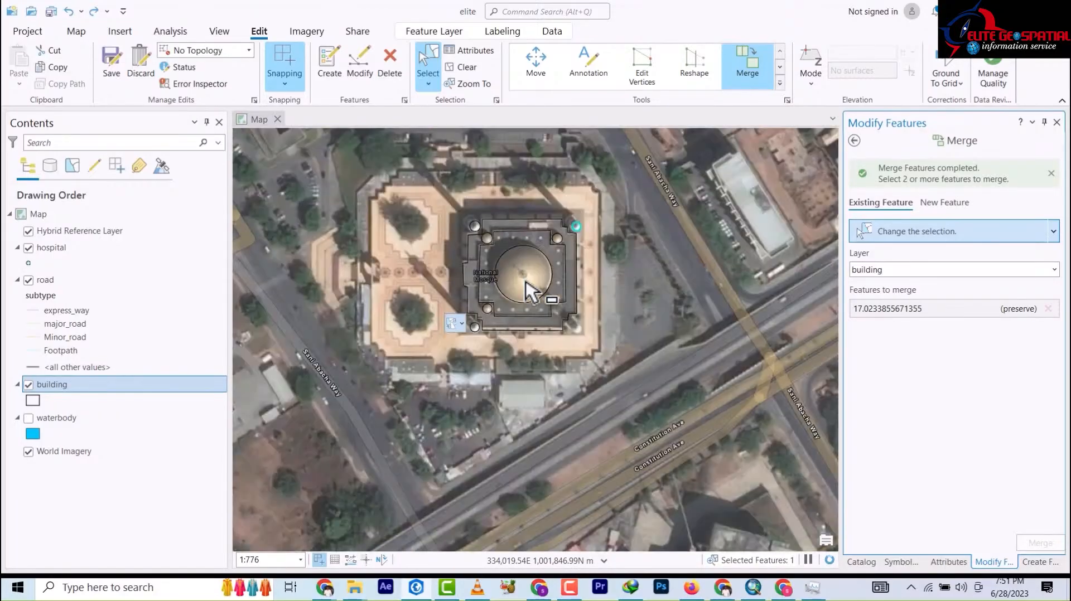
scroll(527, 293, "down", 6)
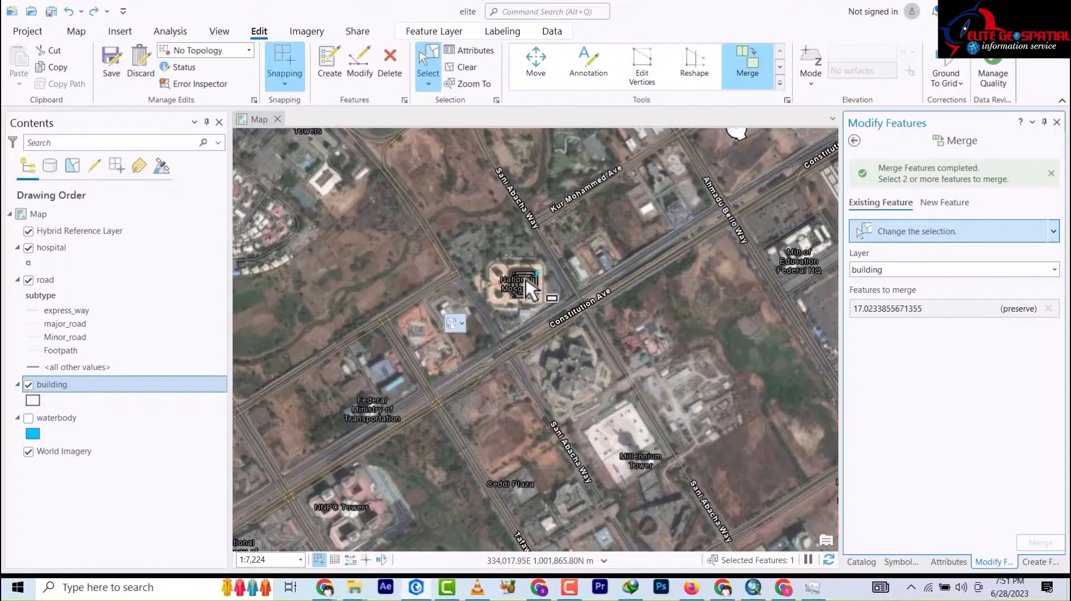
scroll(527, 288, "up", 5)
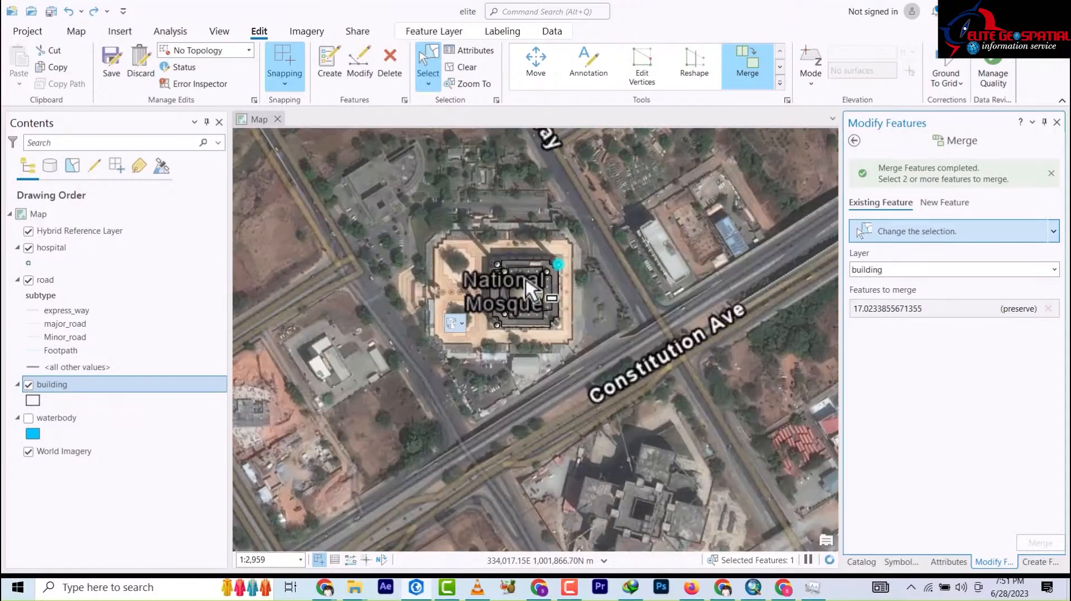
scroll(527, 288, "down", 3)
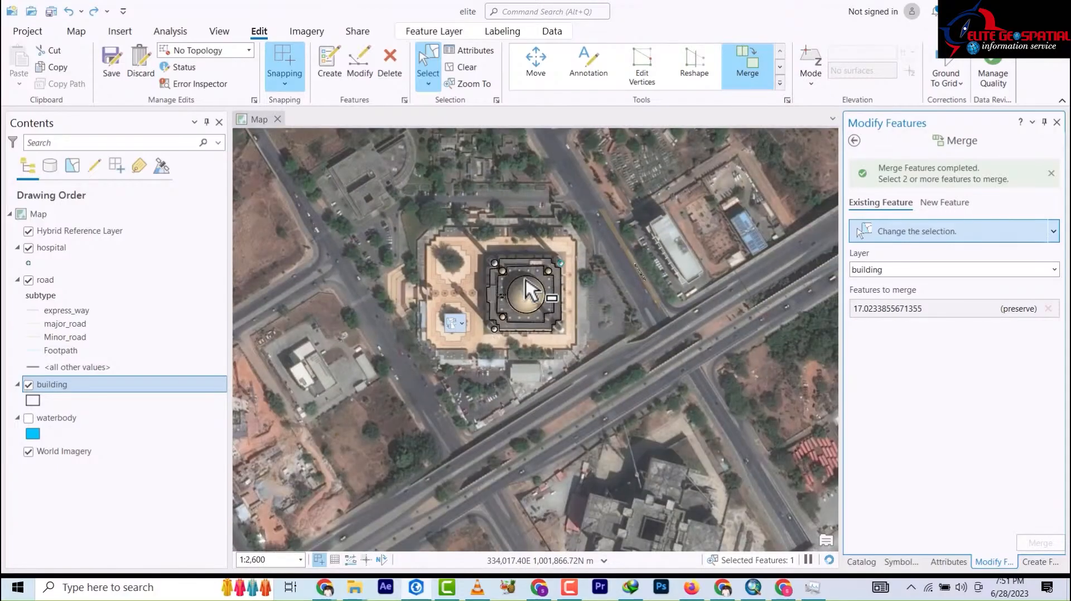
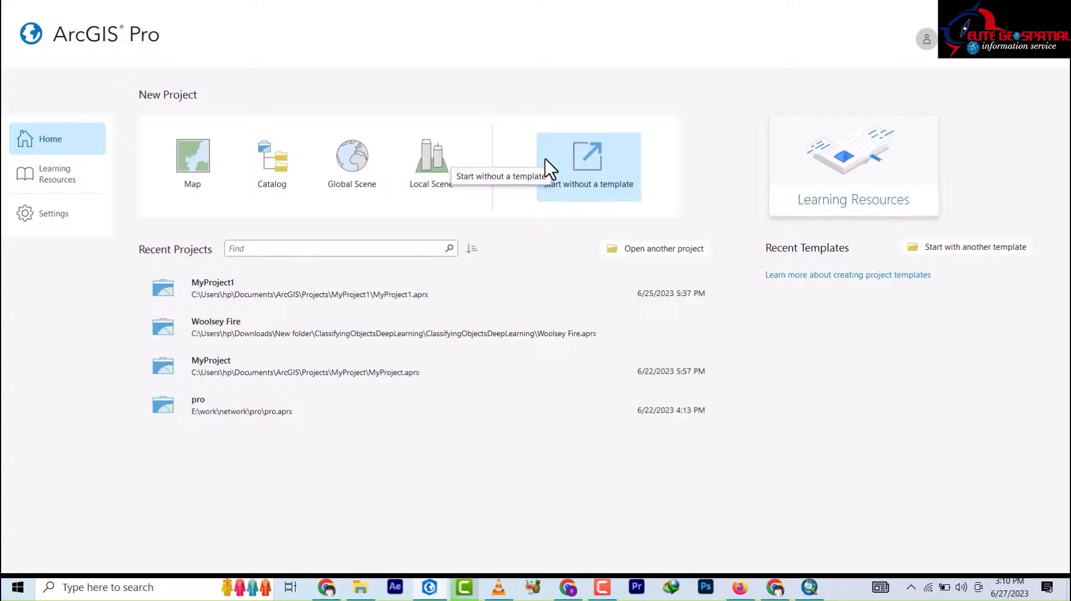
Start a new project from the Map template and name it elite
left_click(186, 167)
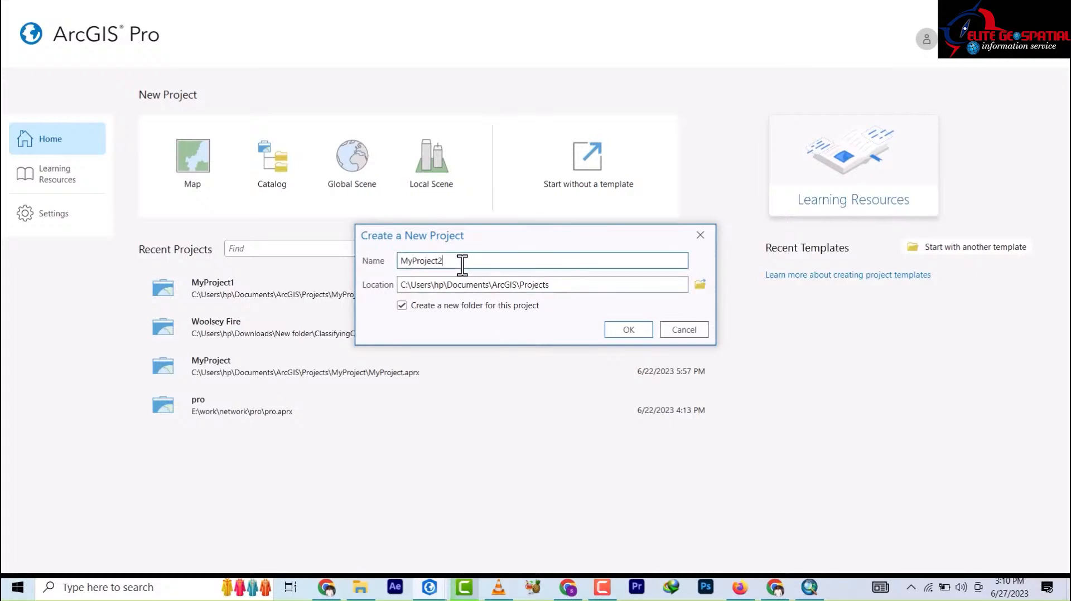
left_click_drag(462, 266, 372, 268)
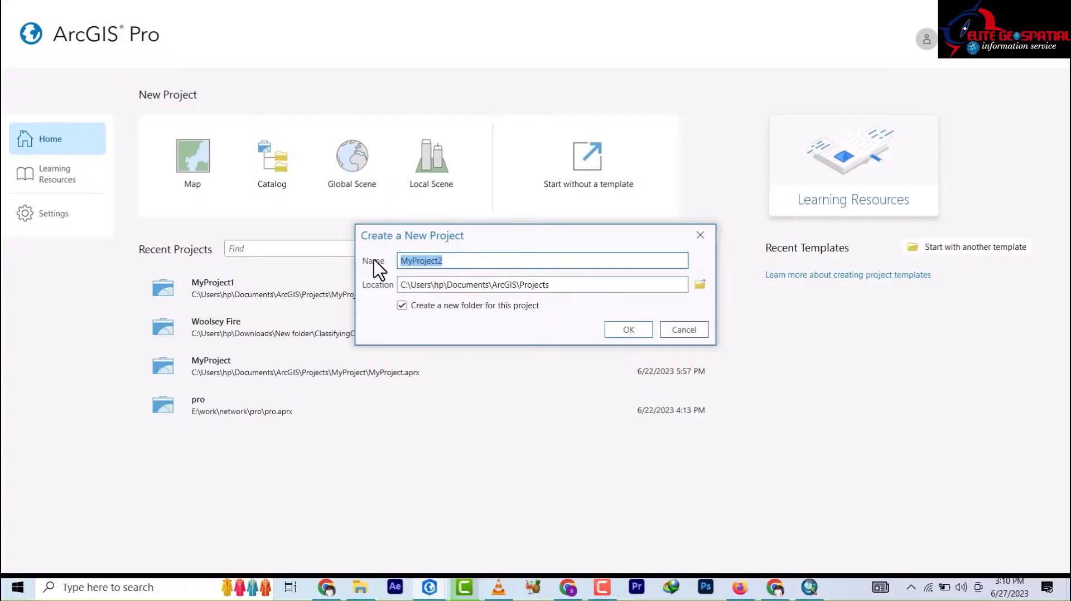
type("a")
key("BackSpace")
type("elite")
Set the project location to the work folder on the SPAYSTUDIOS (E:) drive and create the project
left_click(700, 285)
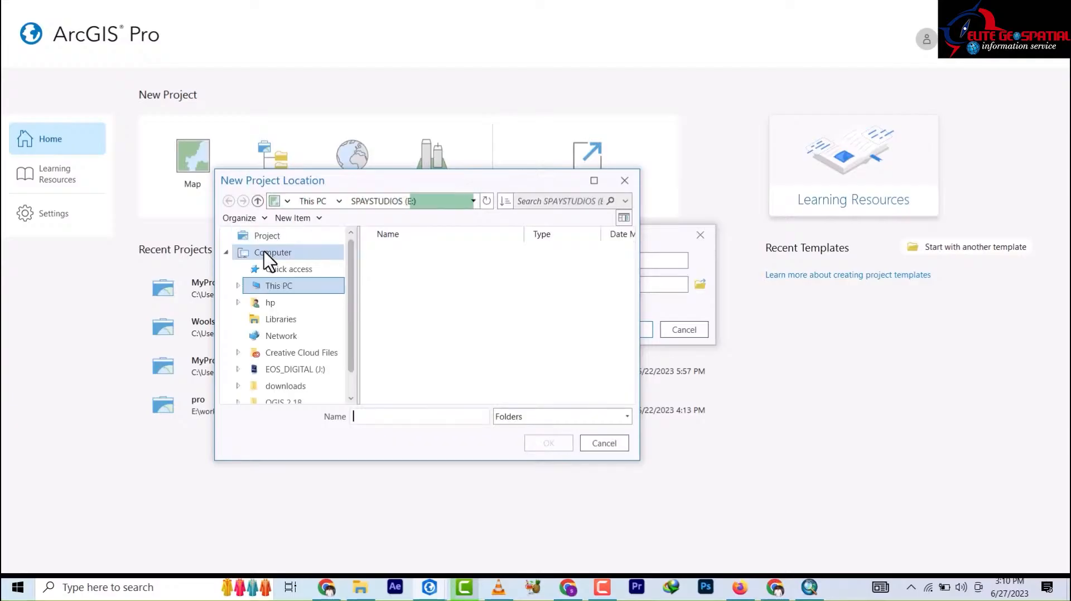
left_click(280, 287)
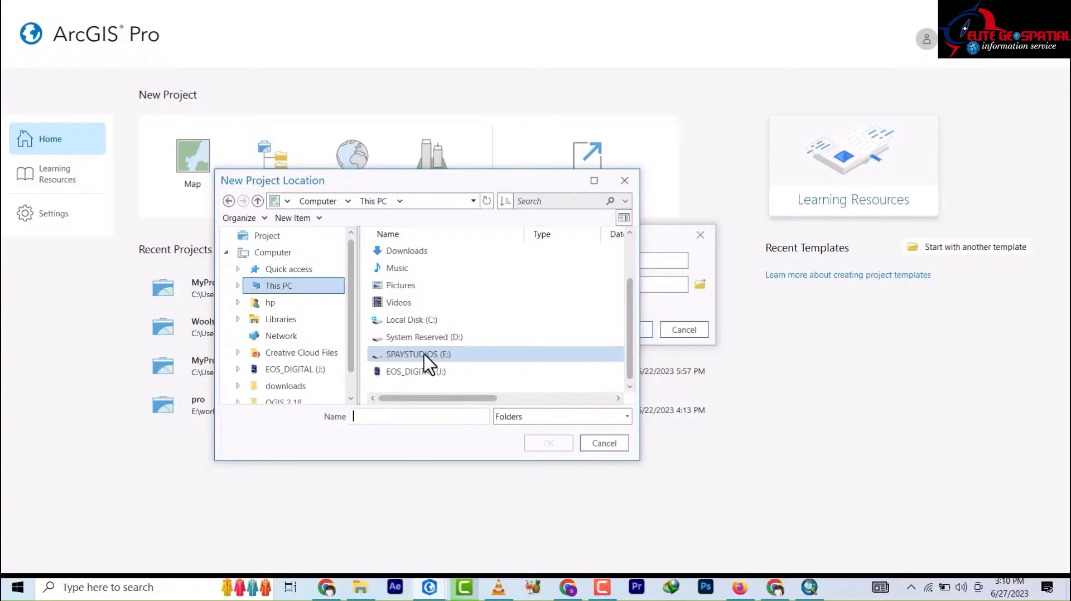
double_click(425, 357)
scroll(424, 360, "down", 1)
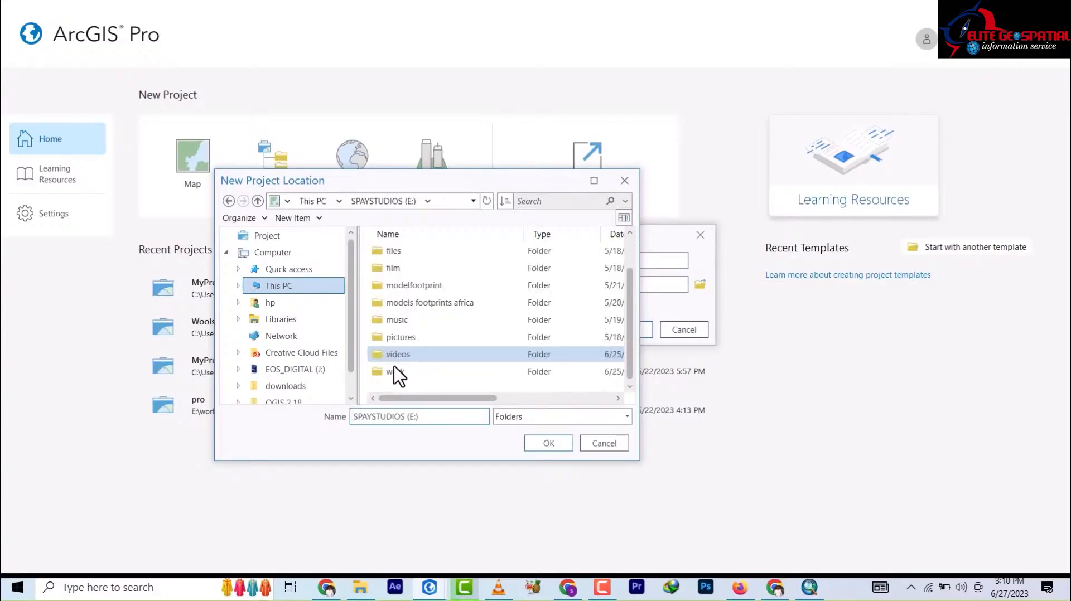
left_click(391, 373)
left_click(548, 443)
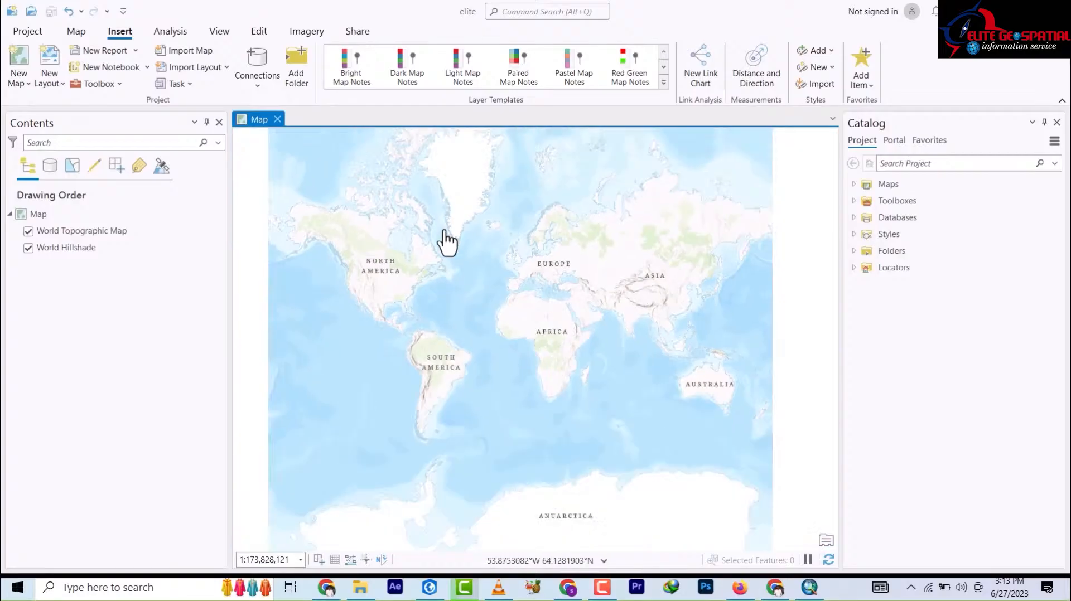
scroll(447, 242, "down", 3)
scroll(461, 253, "up", 4)
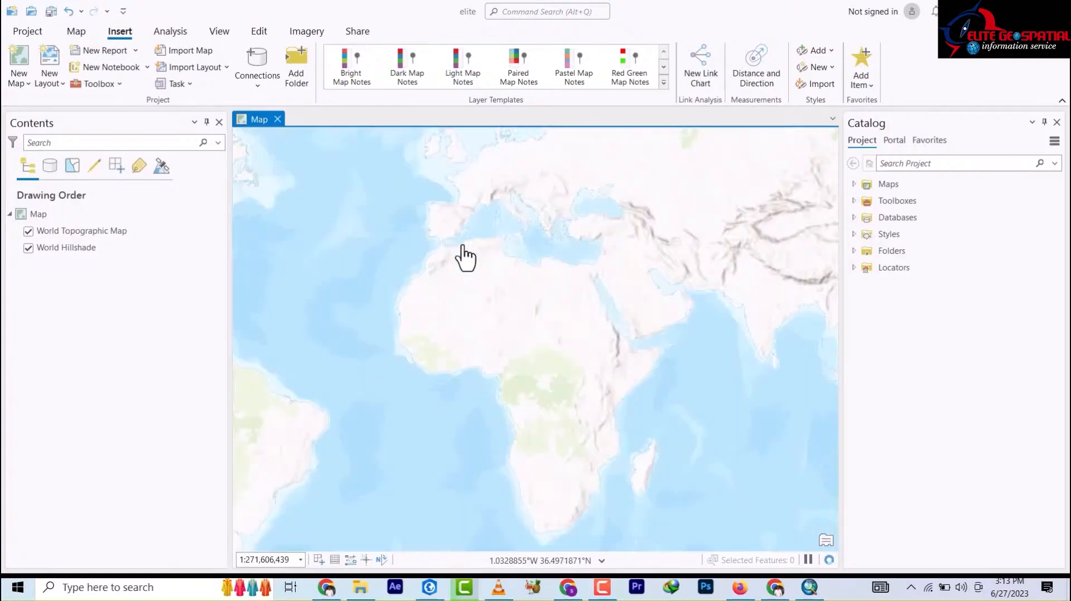
scroll(534, 383, "down", 3)
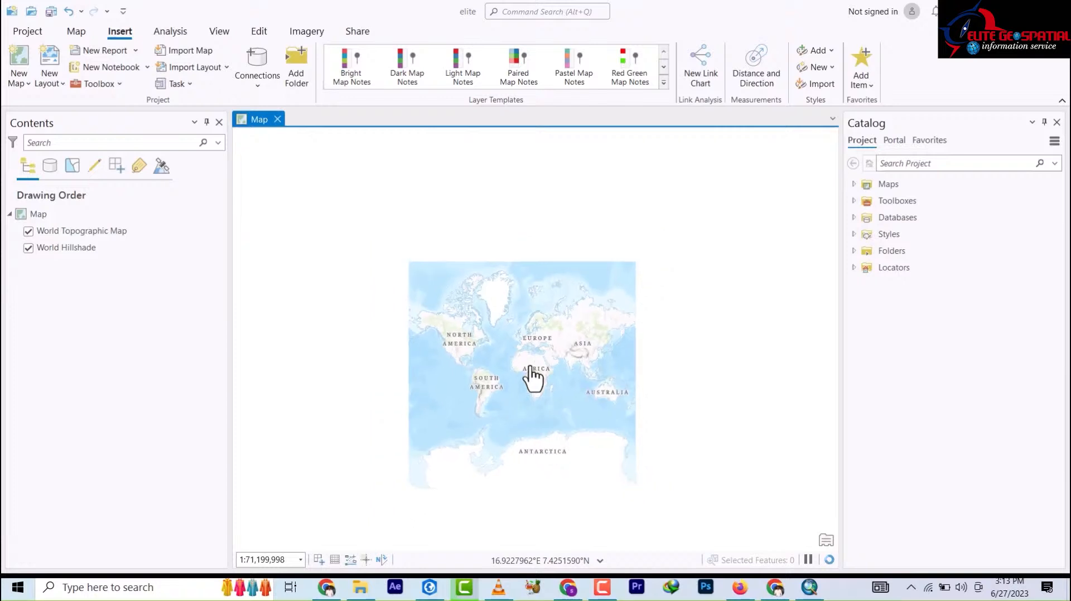
scroll(532, 384, "up", 3)
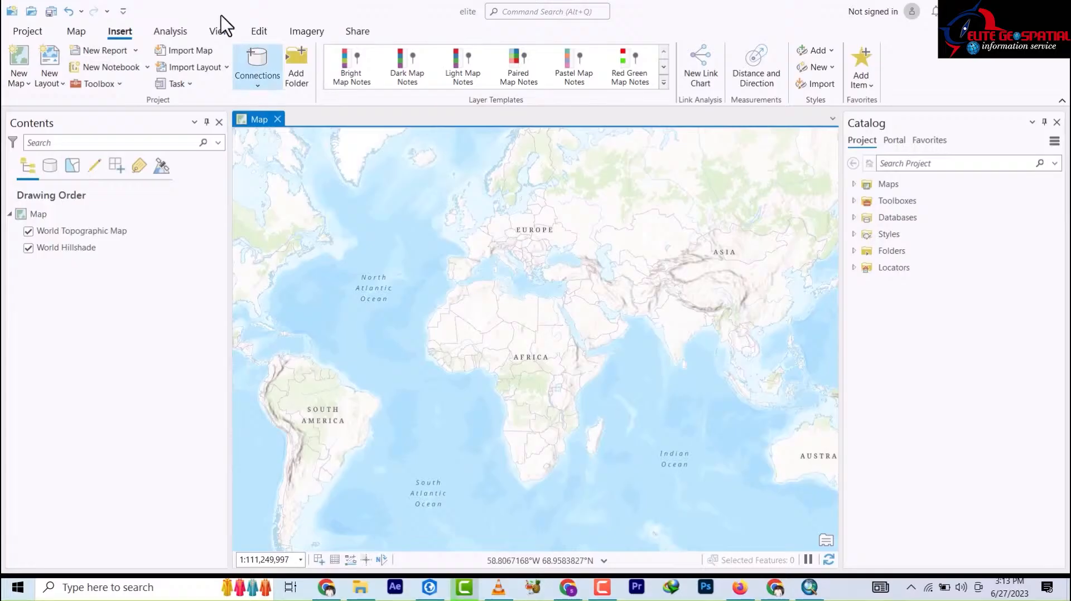
left_click(77, 32)
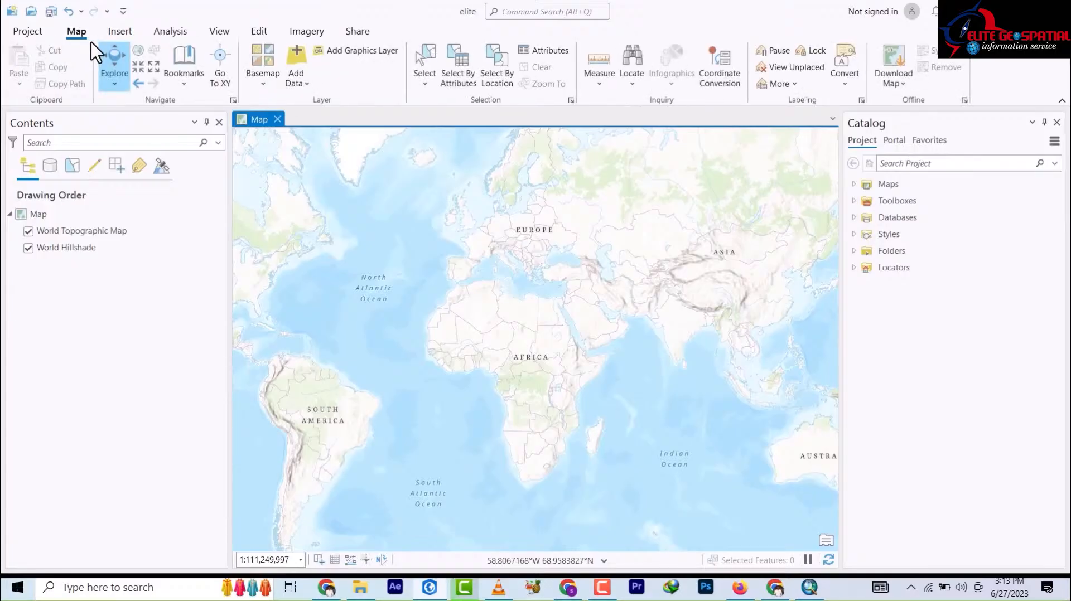
left_click(120, 32)
left_click(113, 87)
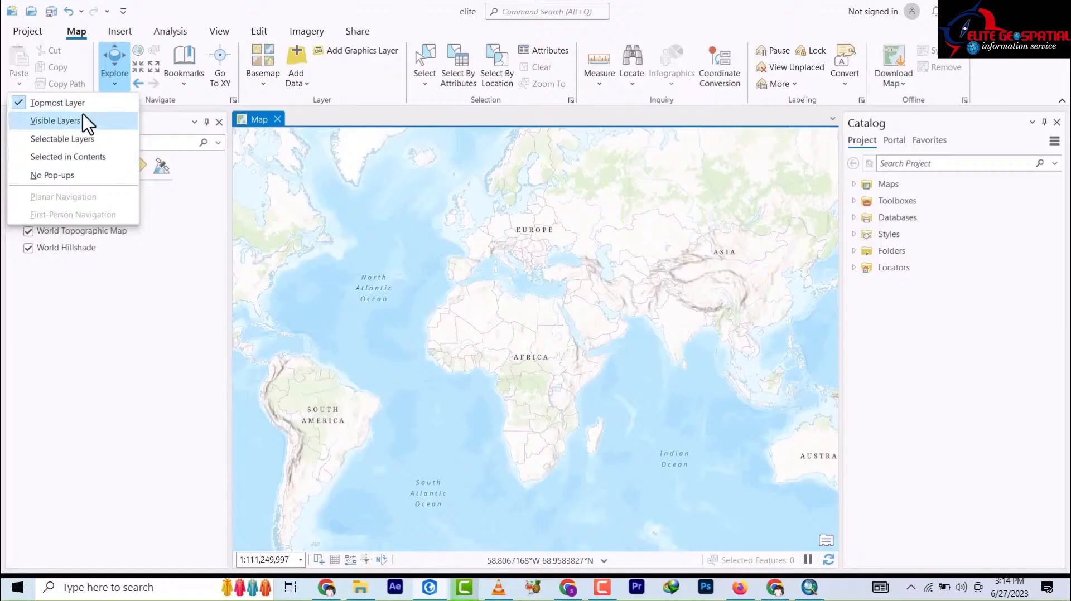
left_click(270, 28)
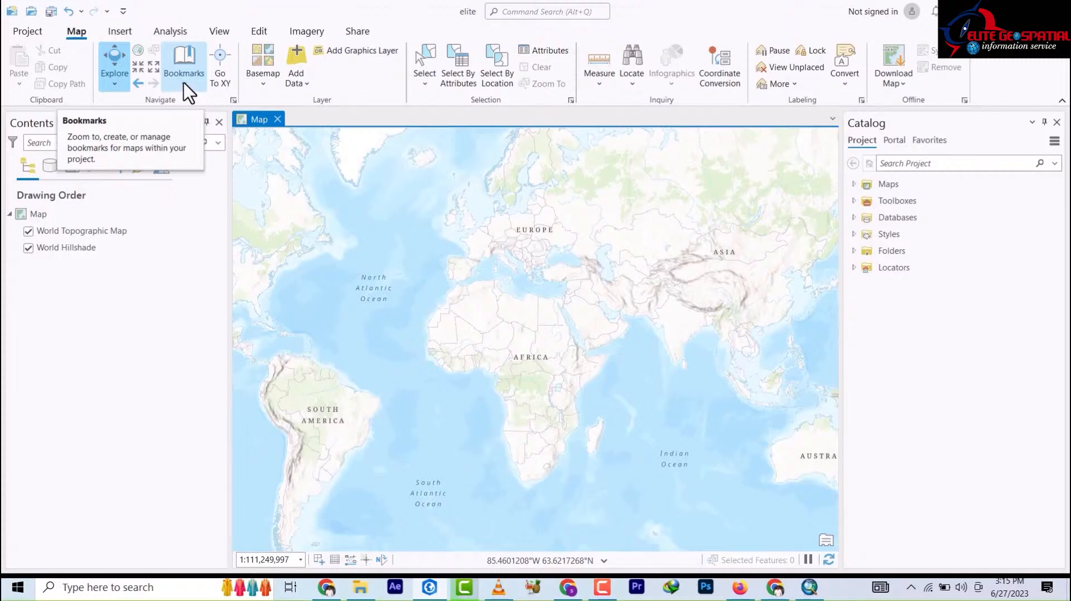
Use Go To XY to move the map to longitude 7.22 and latitude 9.34 in decimal degrees
left_click(220, 85)
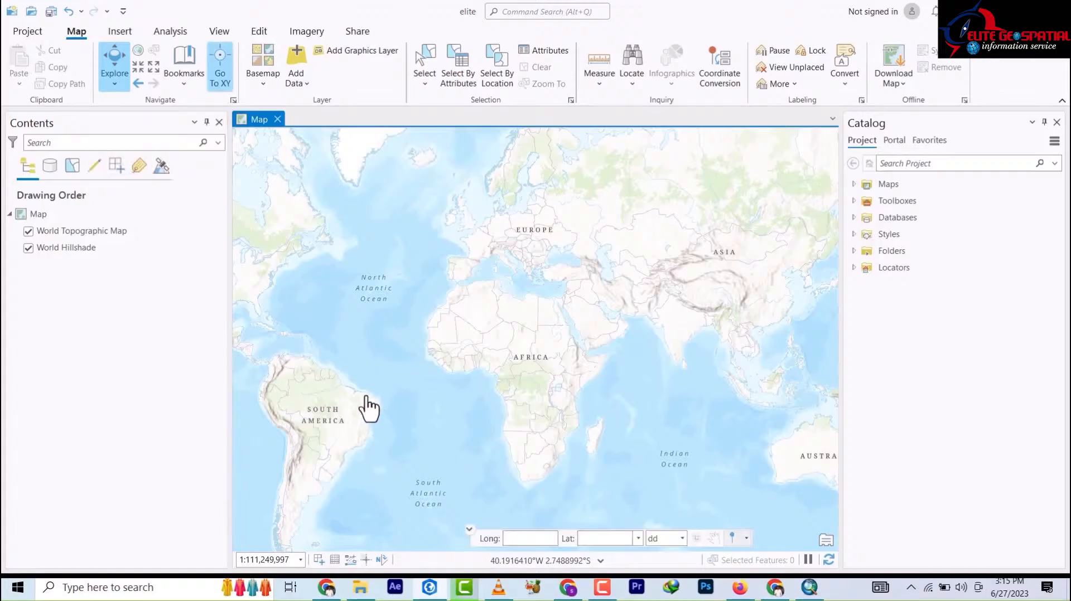
left_click(527, 538)
type("7.22")
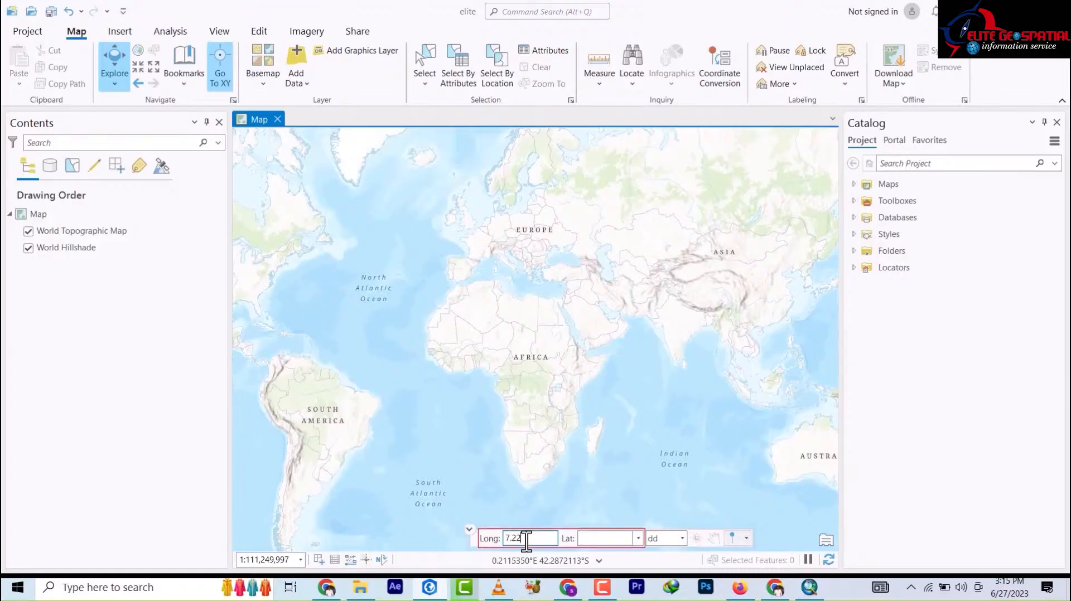
left_click(601, 539)
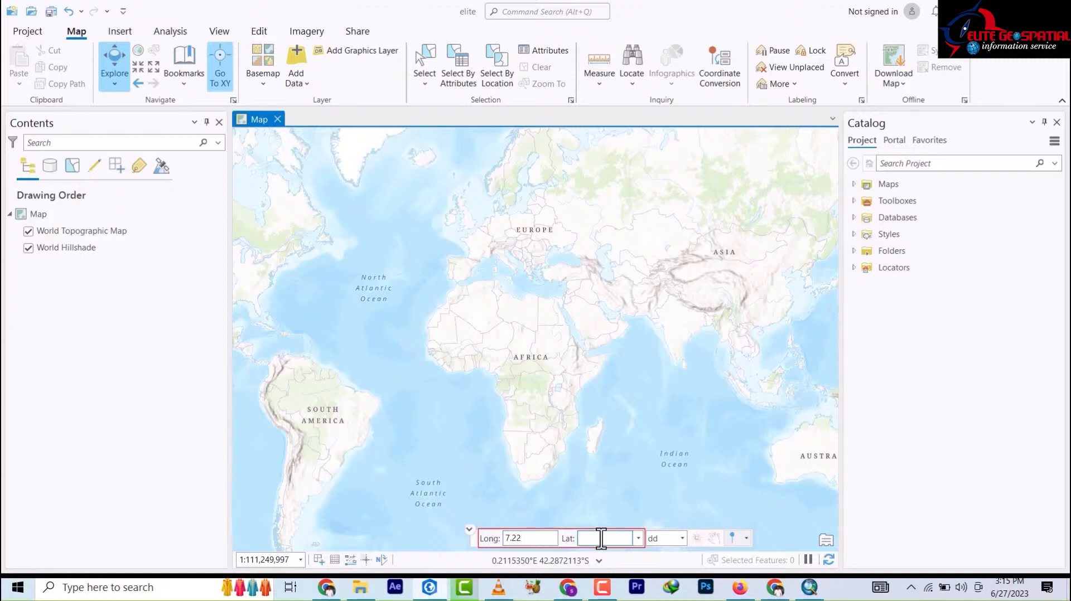
type("9.34")
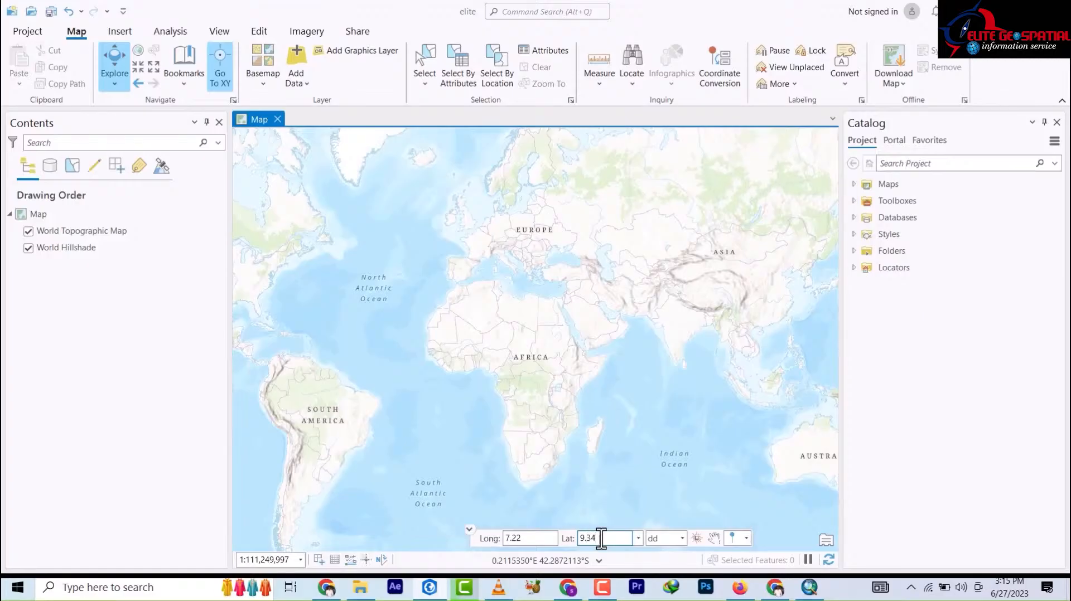
key("Return")
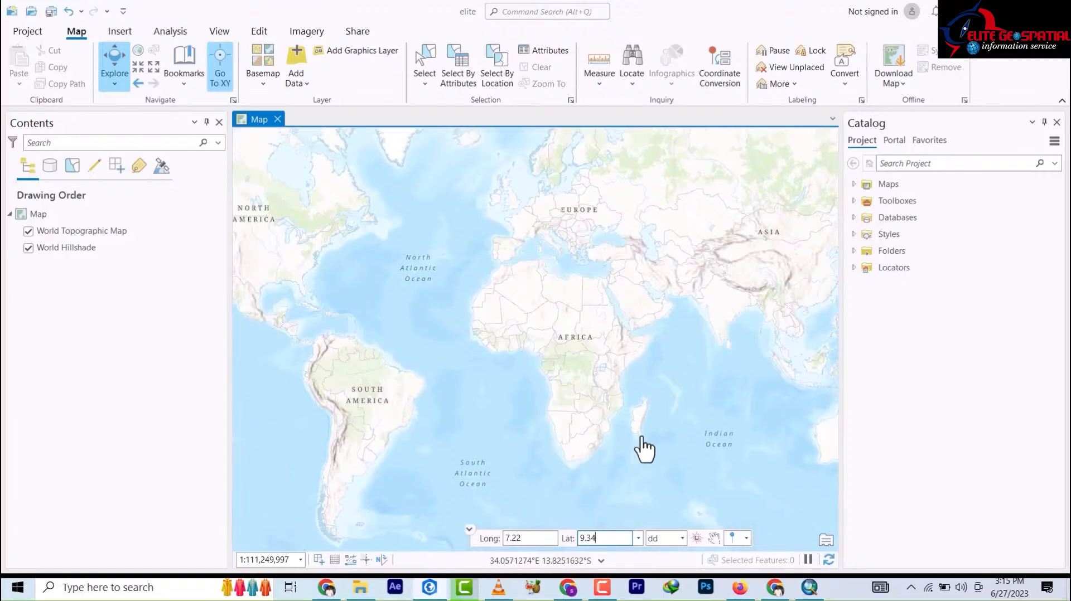
Look over Nigeria on the topographic map, from the national borders to the areas around Abuja, Keffi, Lafia and Makurdi
scroll(536, 337, "down", 2)
scroll(544, 341, "up", 10)
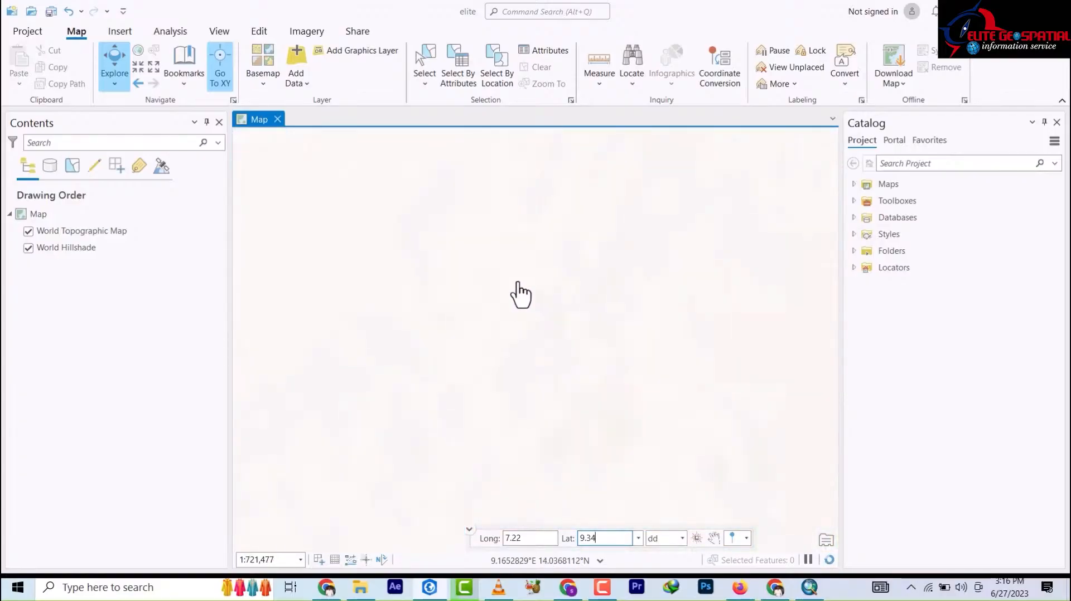
scroll(517, 289, "up", 3)
scroll(517, 308, "down", 9)
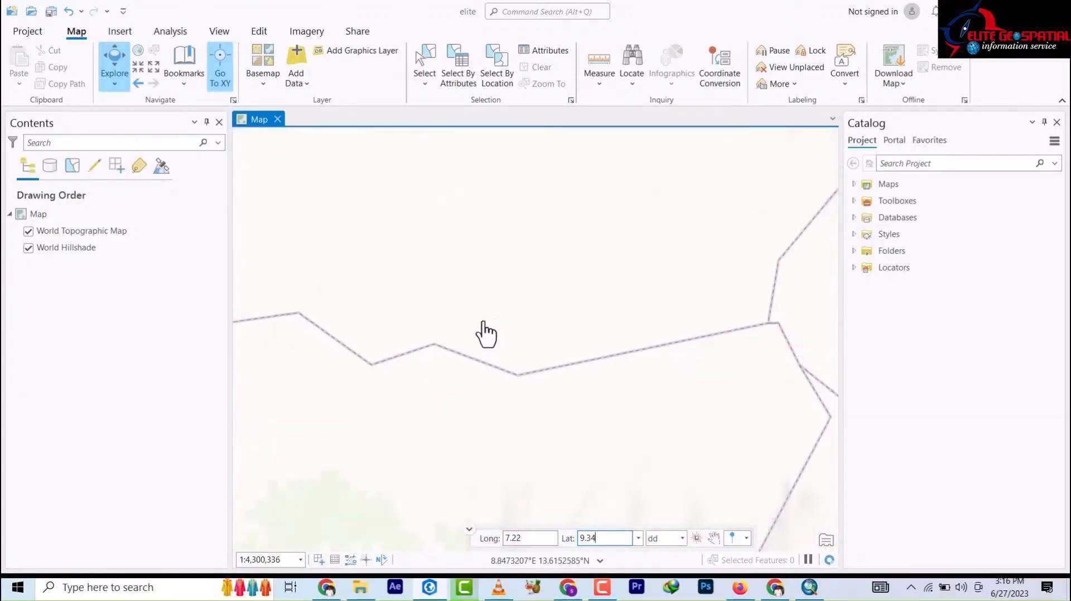
scroll(495, 417, "up", 5)
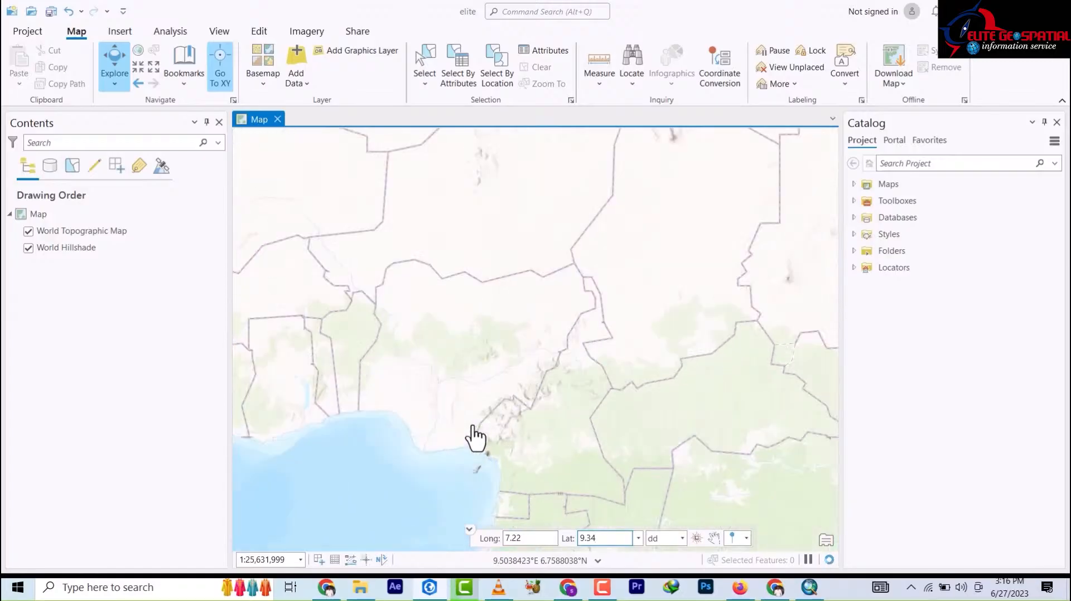
scroll(496, 361, "down", 3)
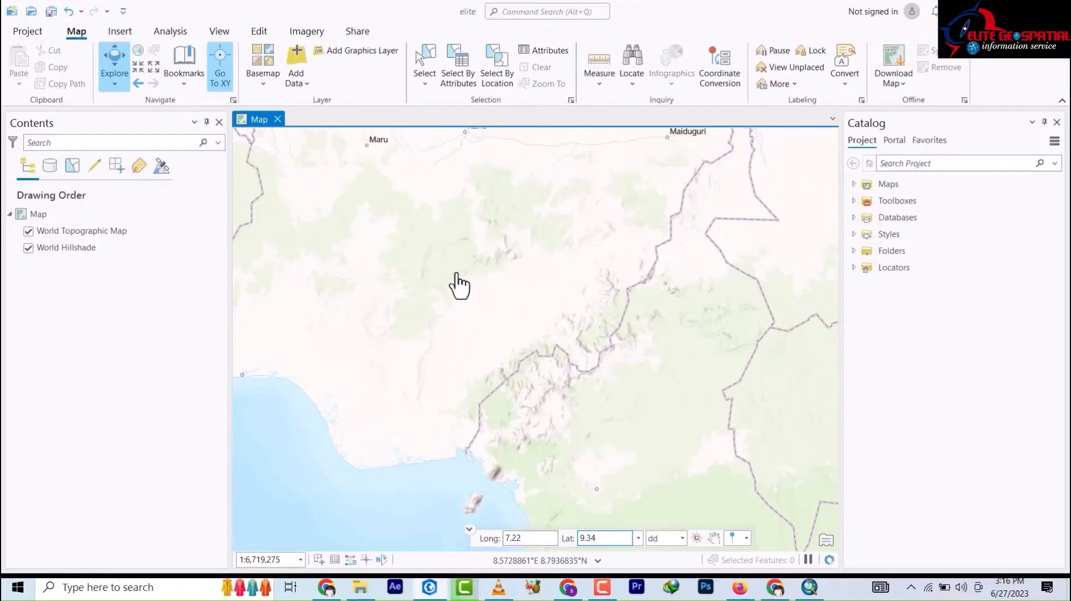
scroll(454, 284, "up", 2)
scroll(371, 254, "up", 4)
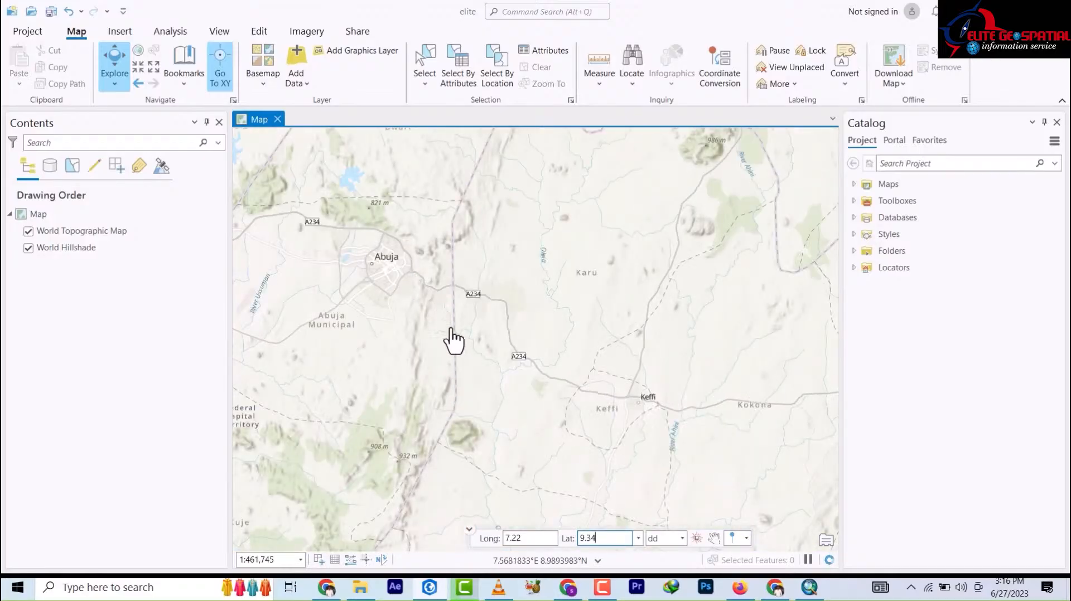
left_click_drag(430, 293, 374, 226)
left_click_drag(456, 273, 410, 142)
left_click_drag(479, 393, 404, 379)
left_click_drag(486, 287, 461, 408)
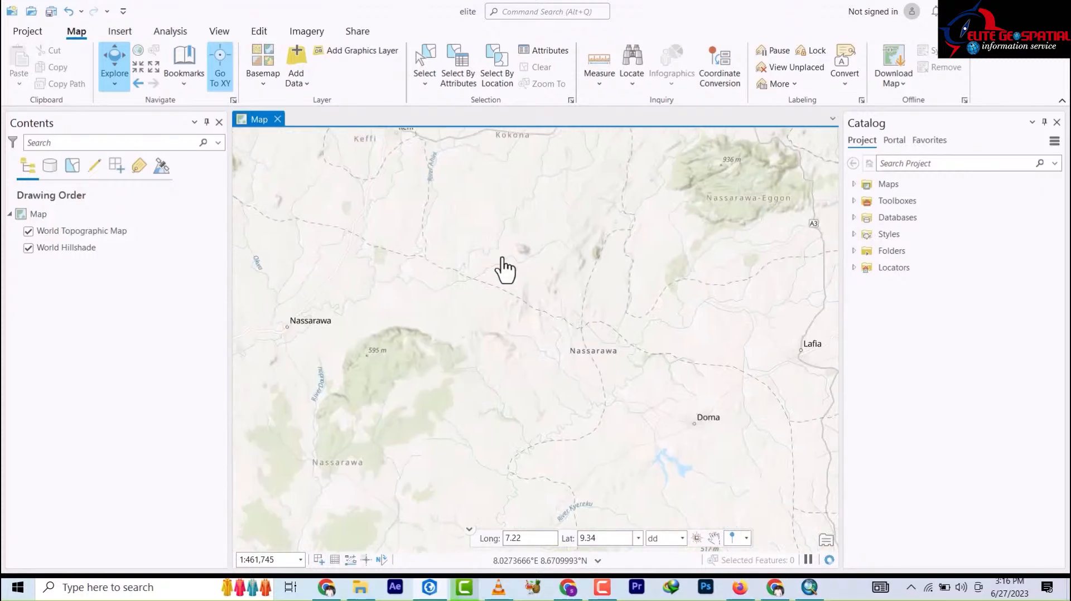
left_click_drag(504, 268, 570, 411)
left_click_drag(498, 267, 385, 252)
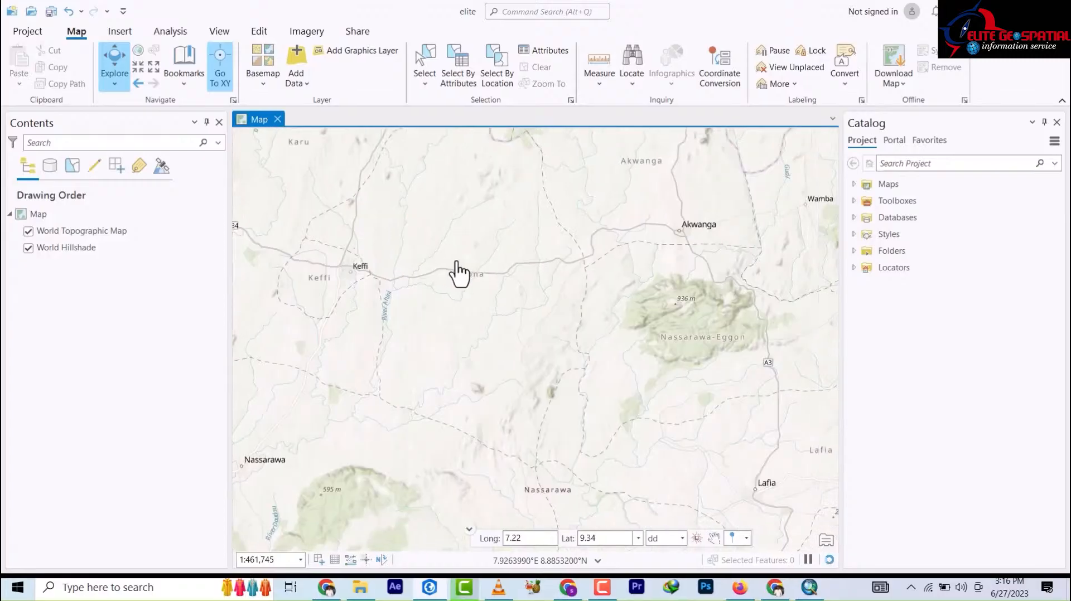
left_click_drag(536, 267, 408, 251)
left_click_drag(486, 272, 387, 229)
left_click_drag(563, 349, 323, 135)
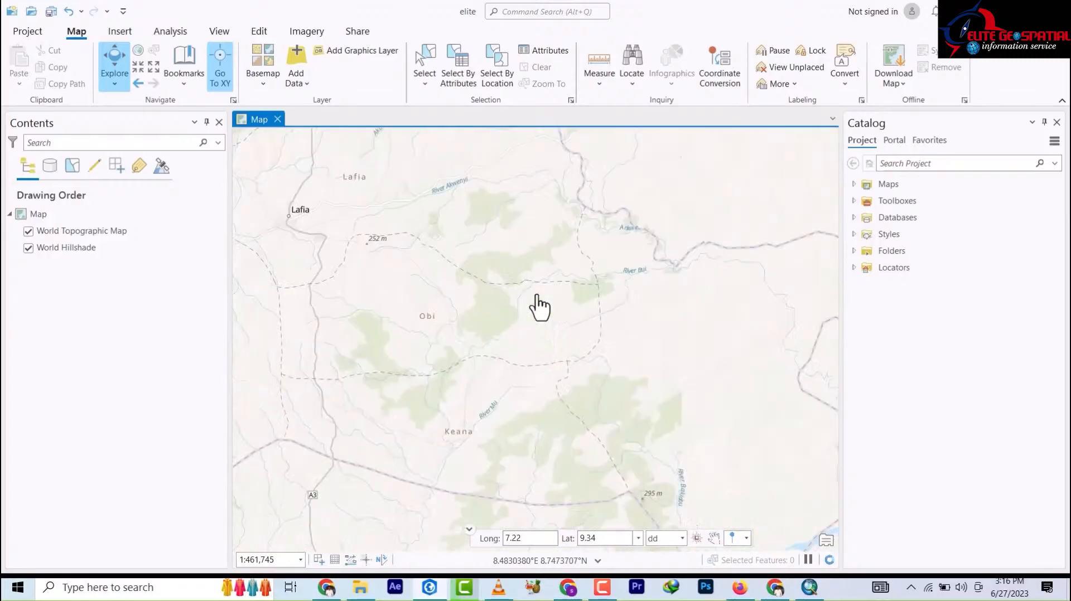
left_click_drag(564, 318, 510, 257)
scroll(508, 251, "down", 3)
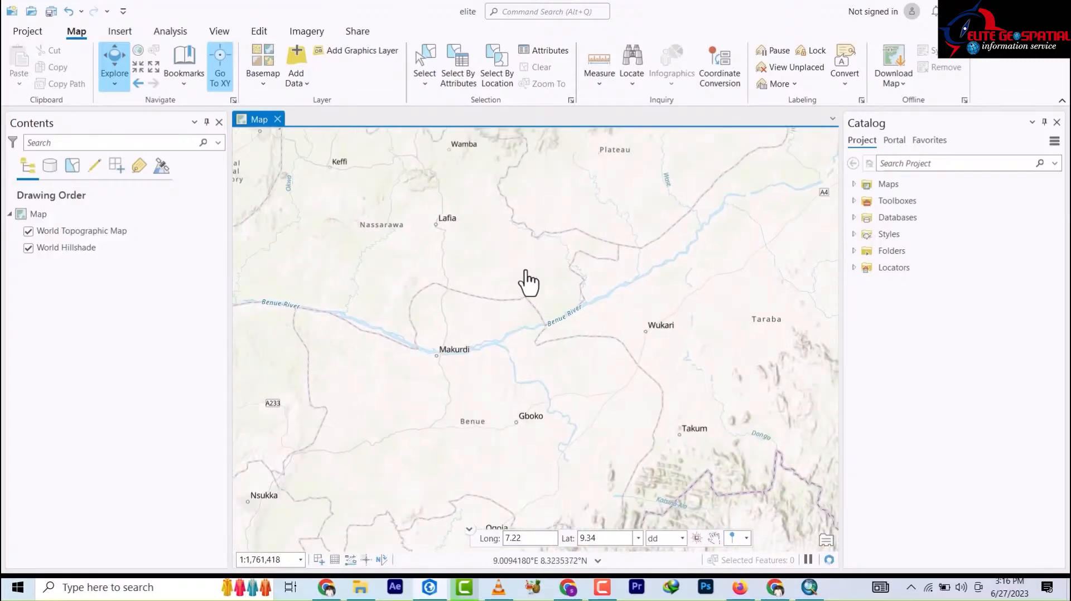
Mark the coordinate at longitude 7.22 and latitude 9.34 with a pin graphic and check its location northwest of Abuja
left_click(747, 538)
left_click(737, 554)
scroll(573, 310, "down", 5)
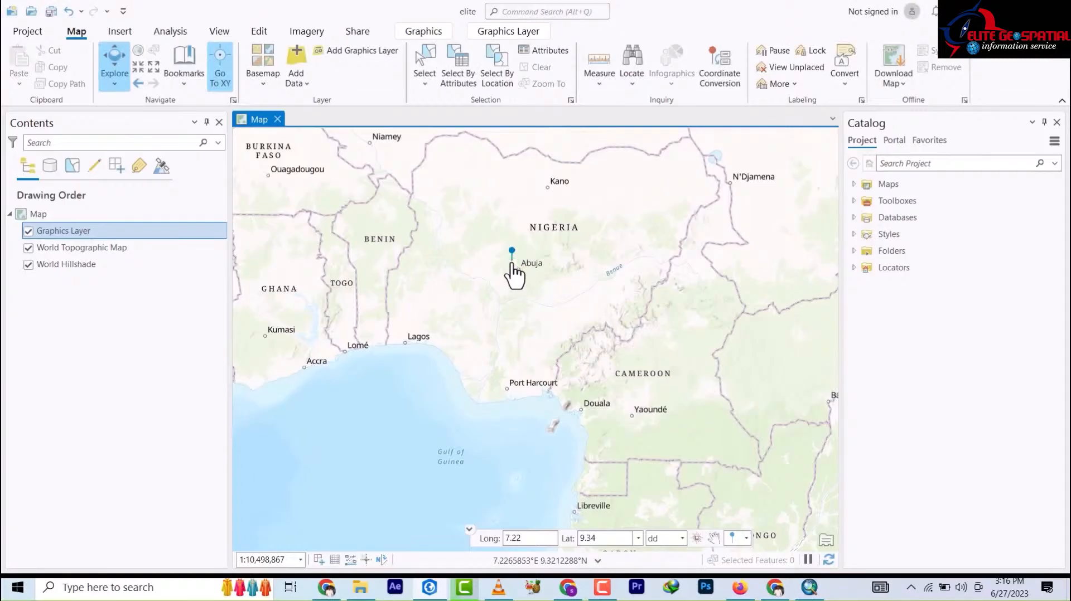
scroll(512, 275, "up", 3)
scroll(517, 275, "up", 4)
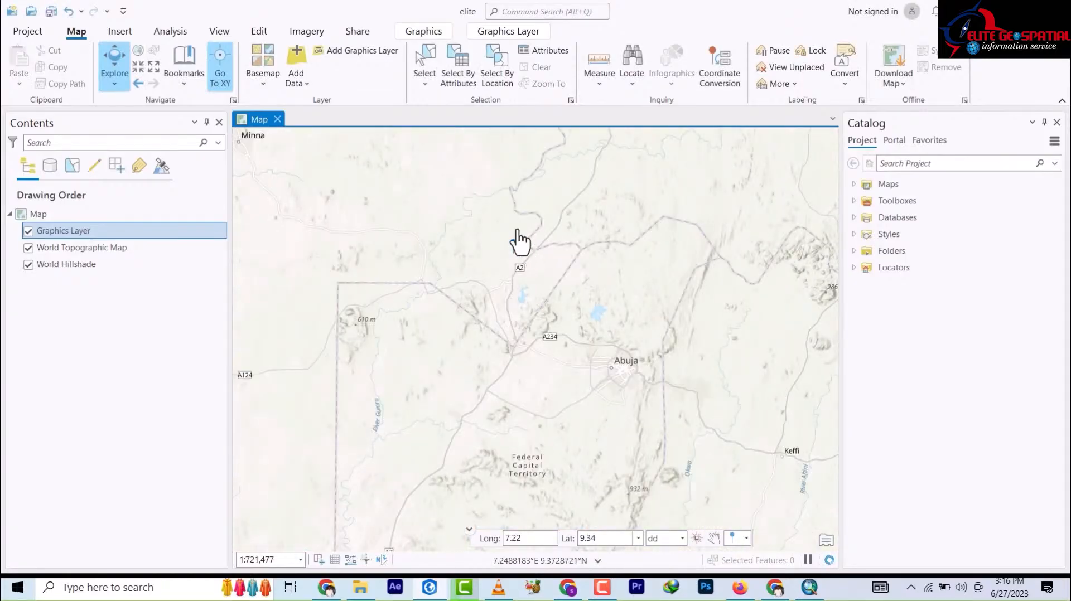
scroll(512, 244, "up", 3)
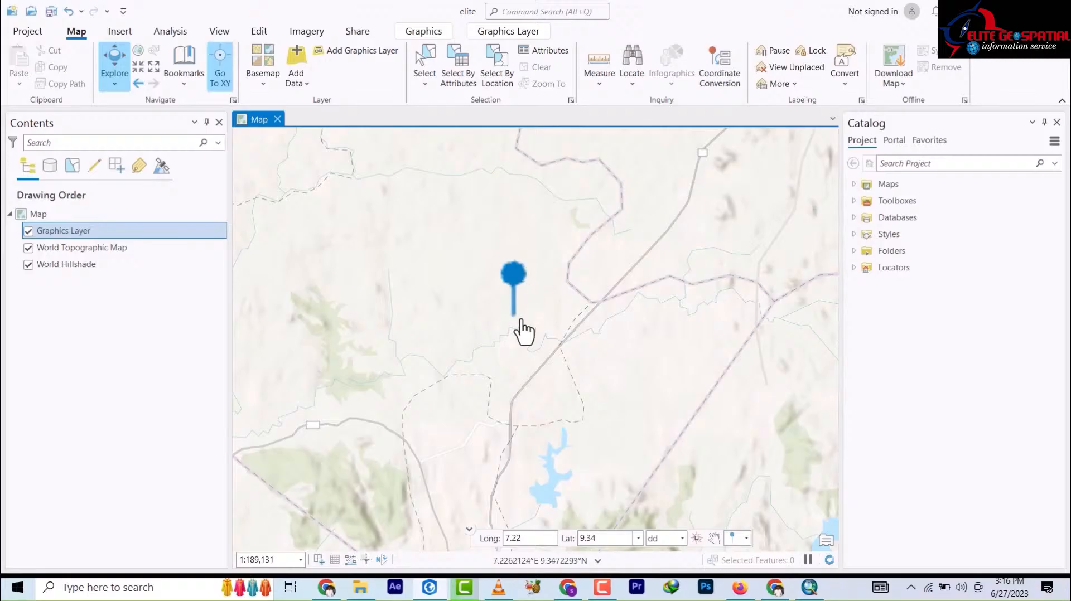
scroll(517, 323, "up", 2)
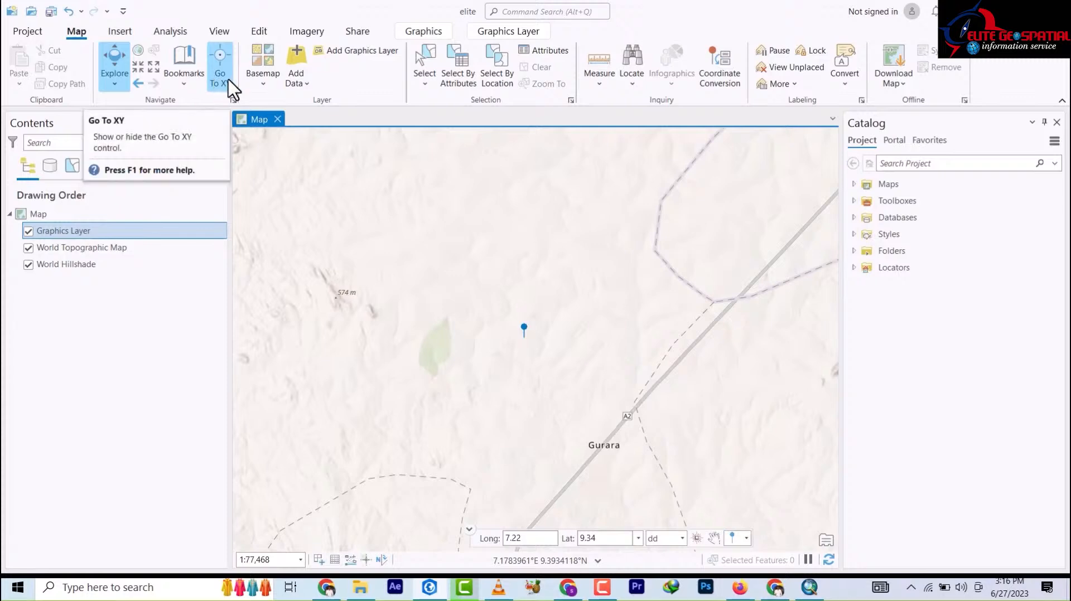
Browse the basemap gallery and change the map's basemap to Imagery Hybrid
left_click(264, 94)
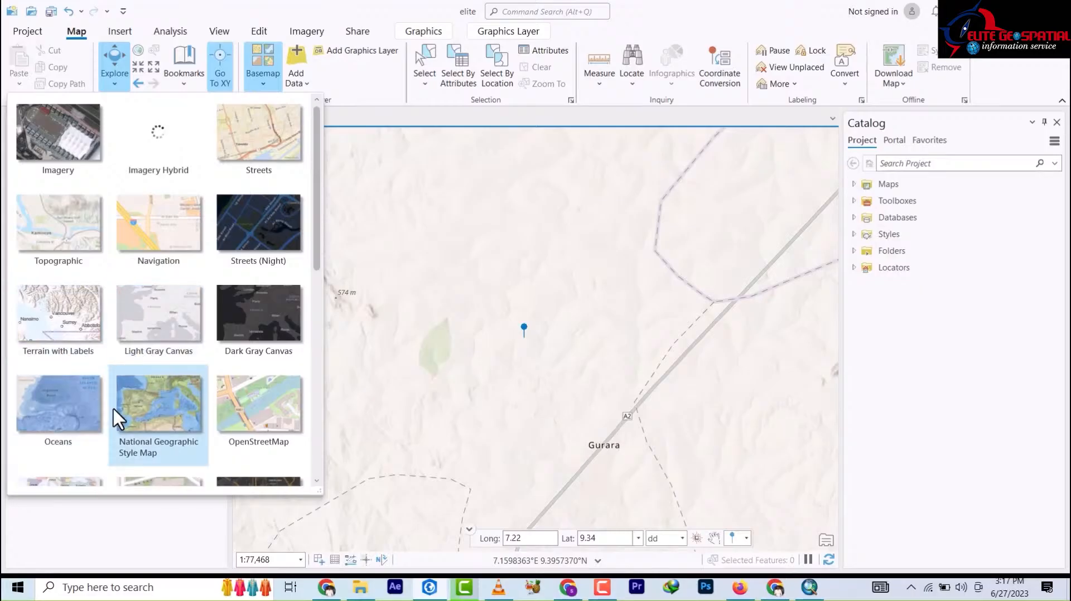
scroll(112, 418, "down", 2)
scroll(143, 373, "down", 5)
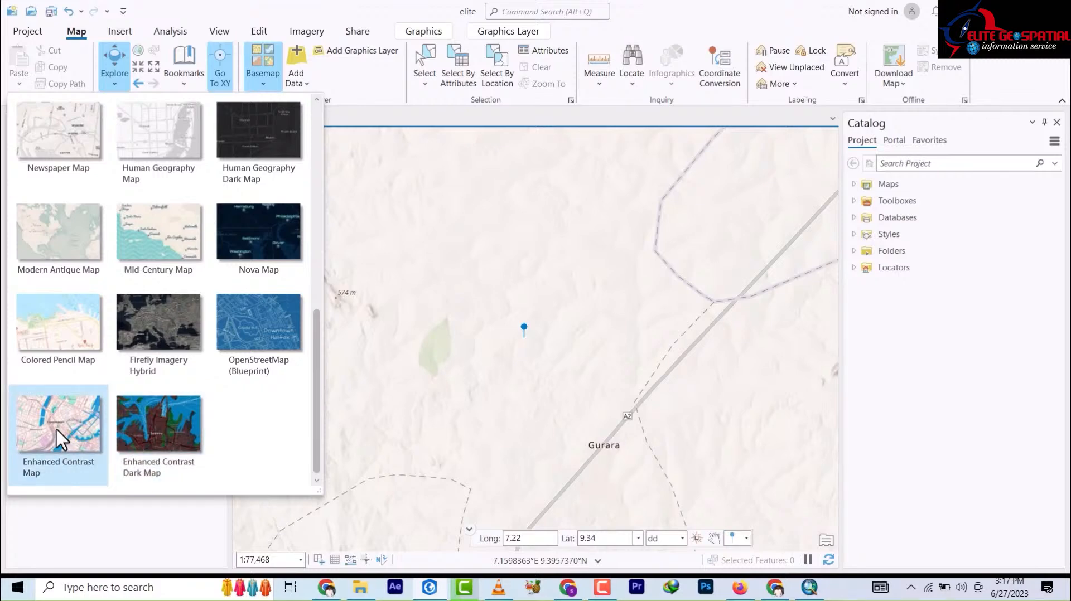
scroll(79, 363, "up", 10)
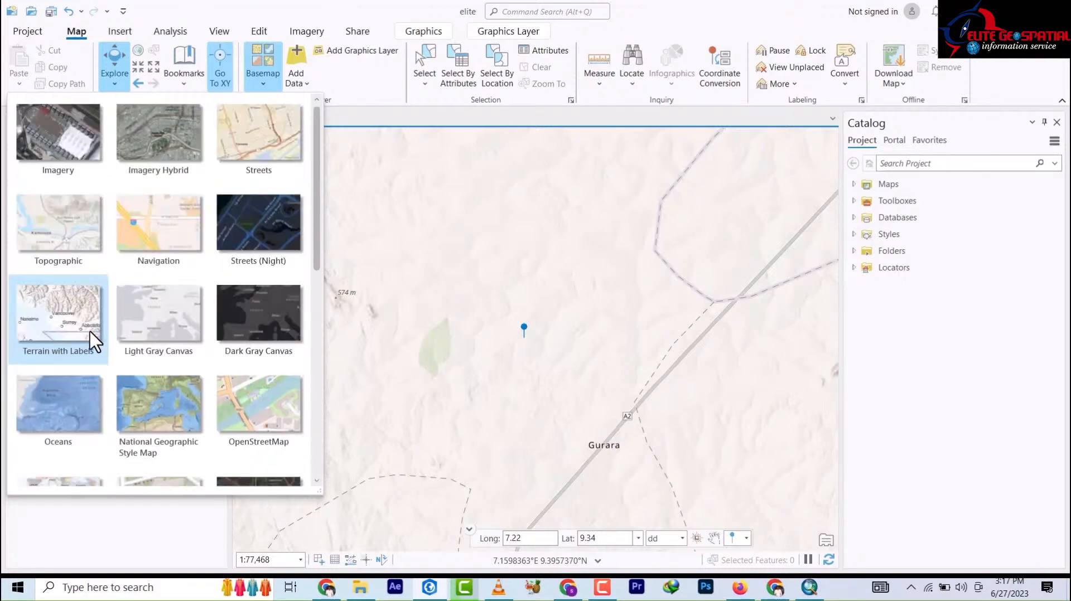
left_click(158, 140)
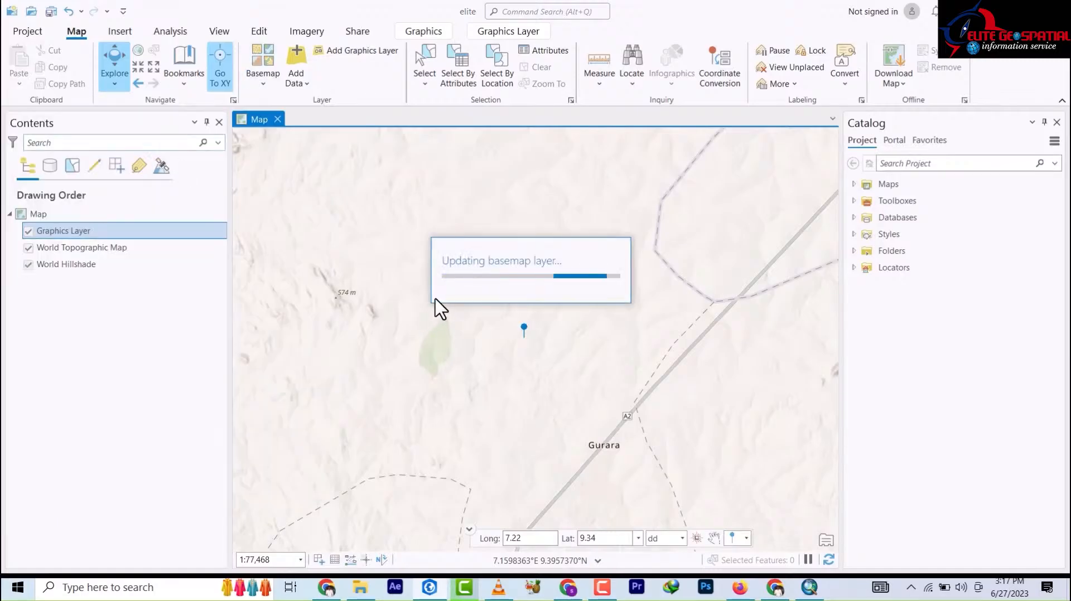
left_click(92, 255)
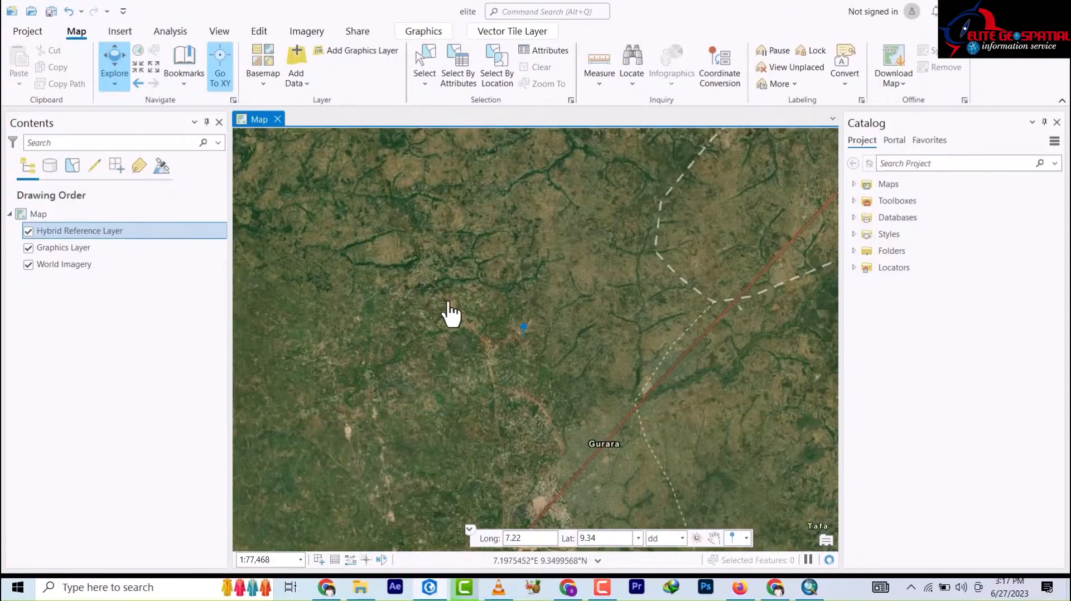
Examine the satellite imagery around the pin near Gurara, at field level and out across Abuja and Nigeria
scroll(458, 327, "up", 2)
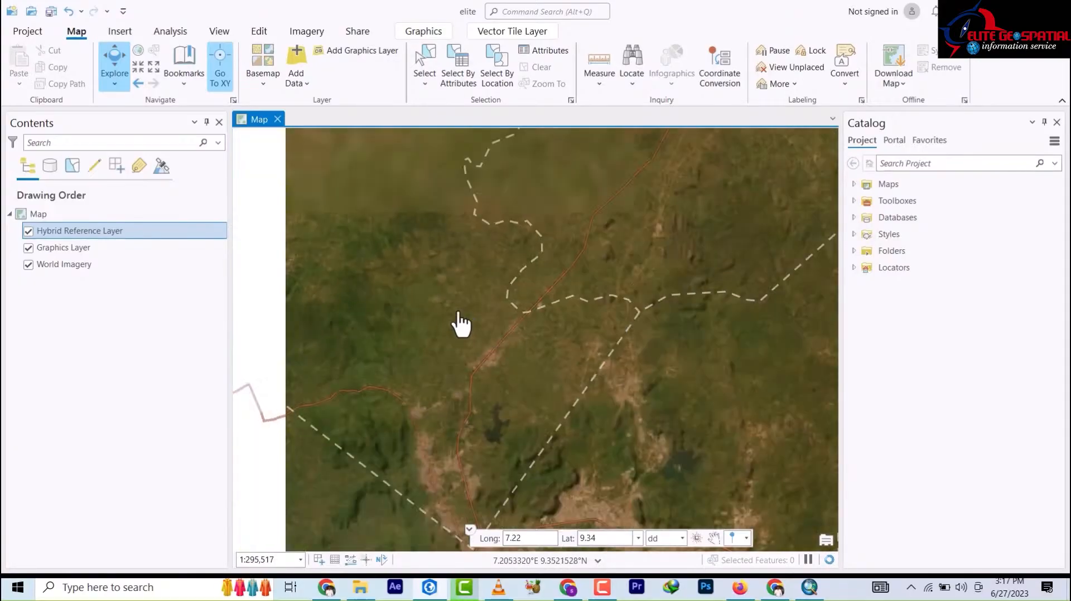
scroll(457, 323, "up", 4)
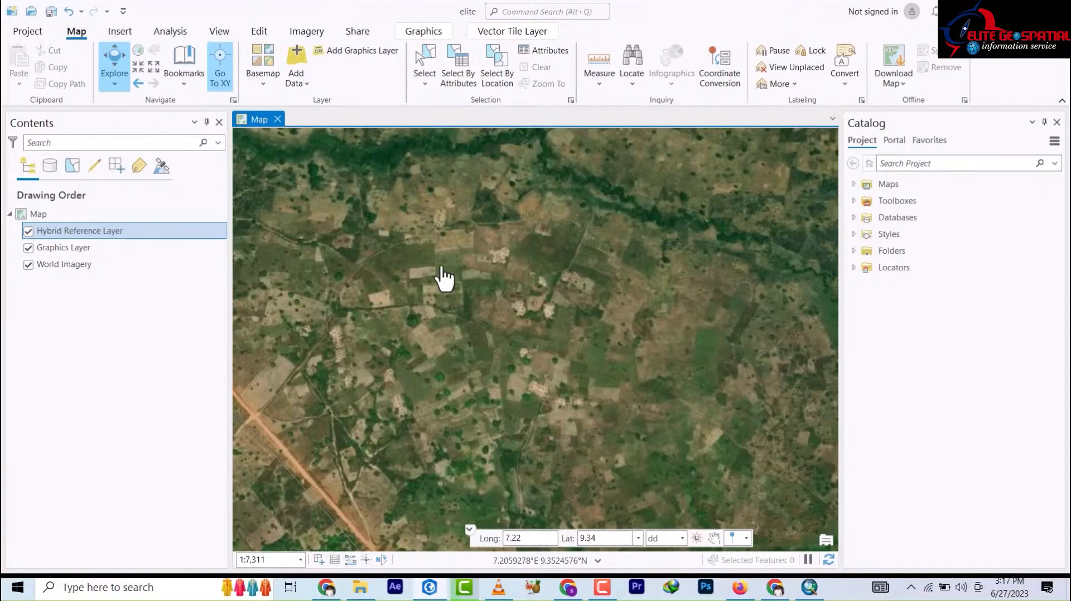
scroll(444, 279, "down", 10)
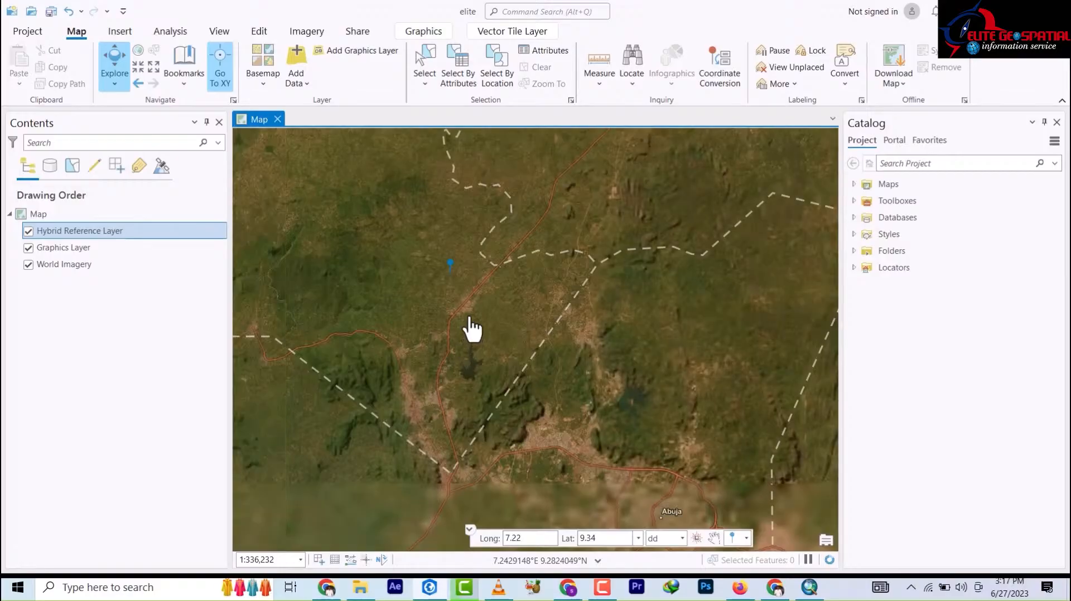
scroll(431, 327, "up", 5)
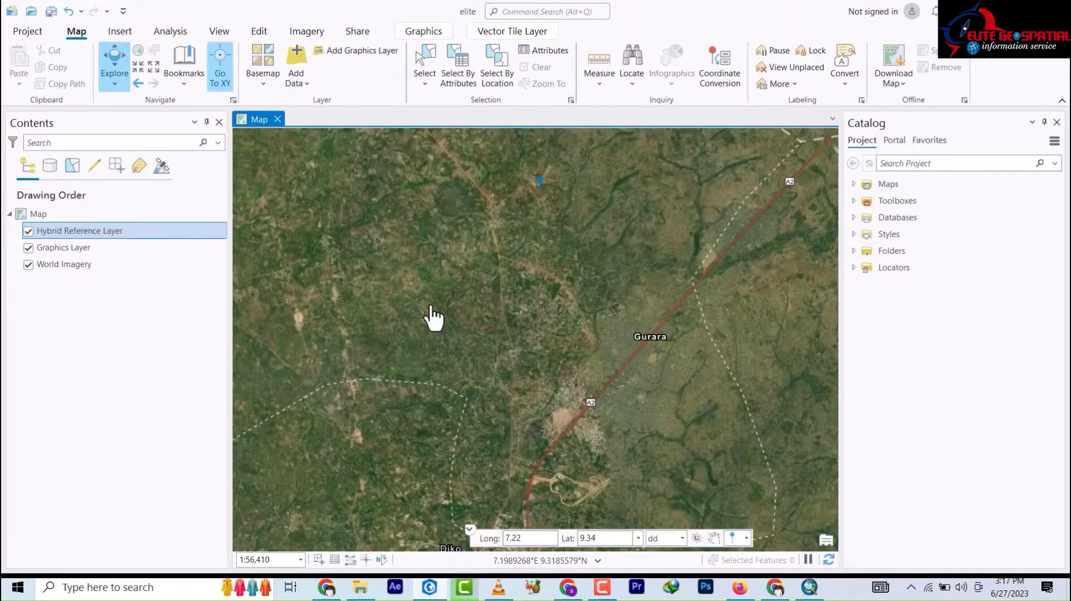
scroll(435, 318, "down", 8)
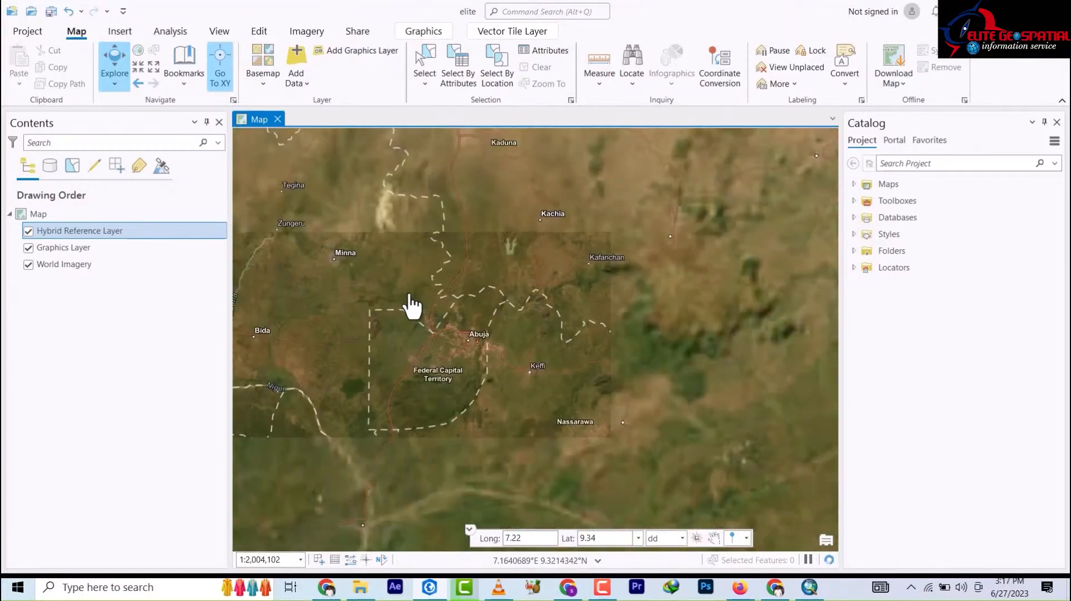
scroll(431, 295, "down", 3)
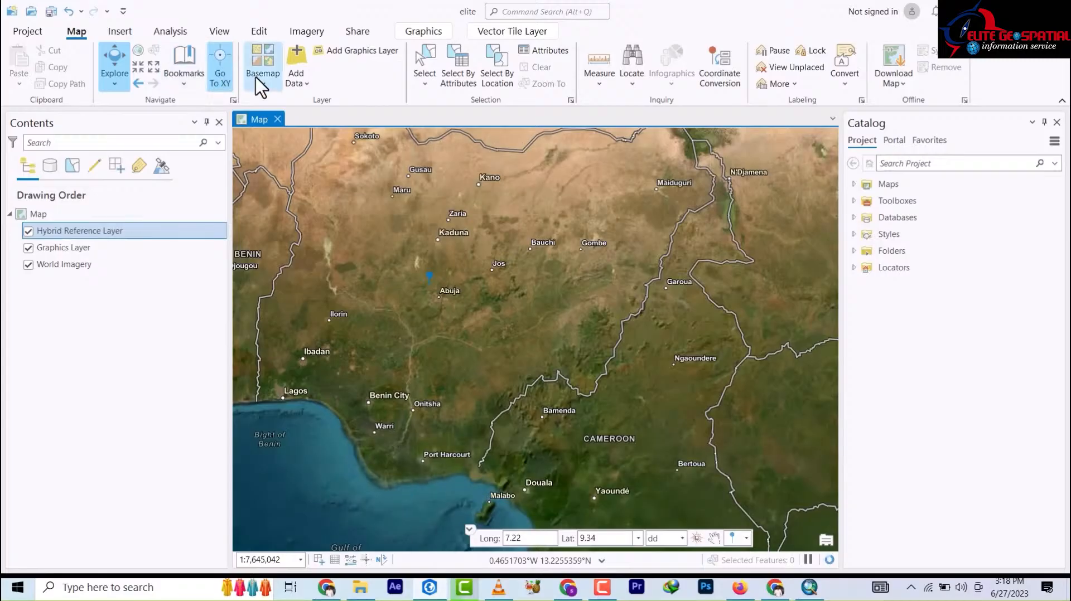
Change the map's basemap to OpenStreetMap
left_click(265, 83)
scroll(256, 401, "down", 1)
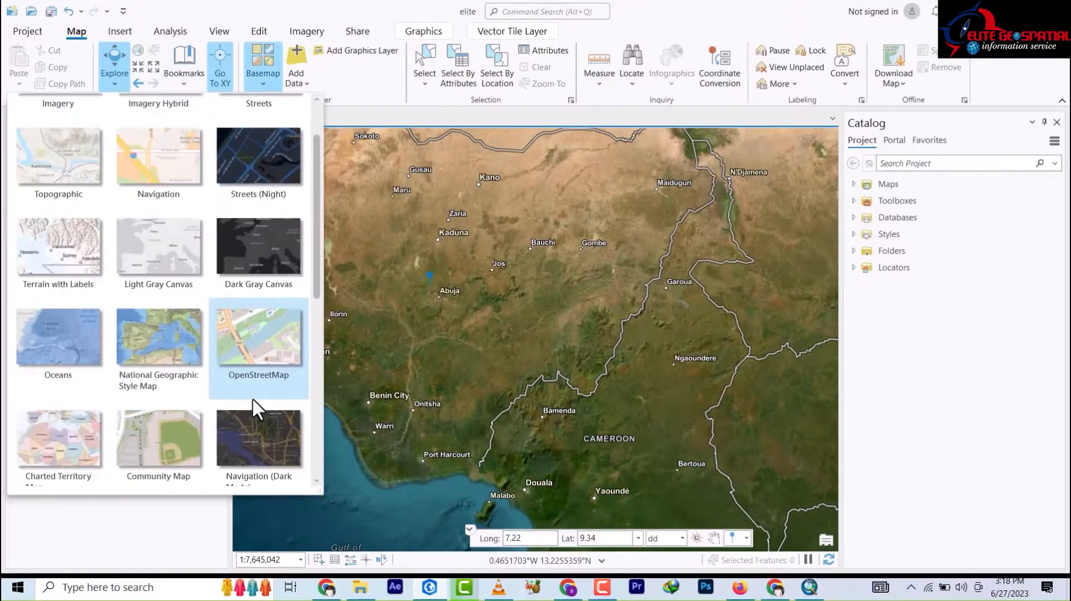
left_click(258, 333)
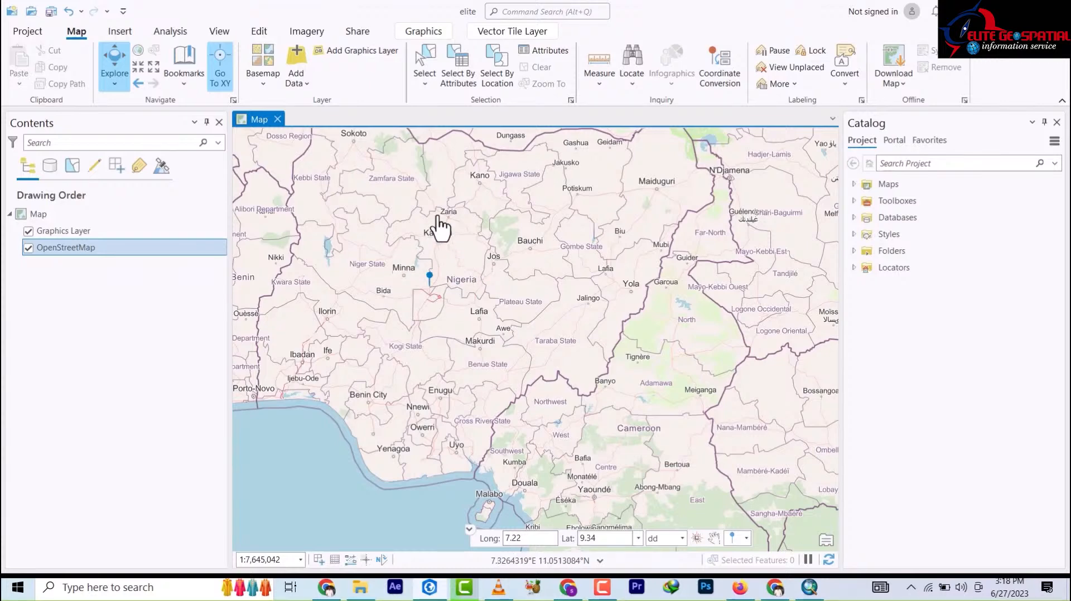
Examine Zaria on the OpenStreetMap basemap, down to the buildings and roads around Hanwa, GRA and Sokoto Road
scroll(440, 219, "up", 5)
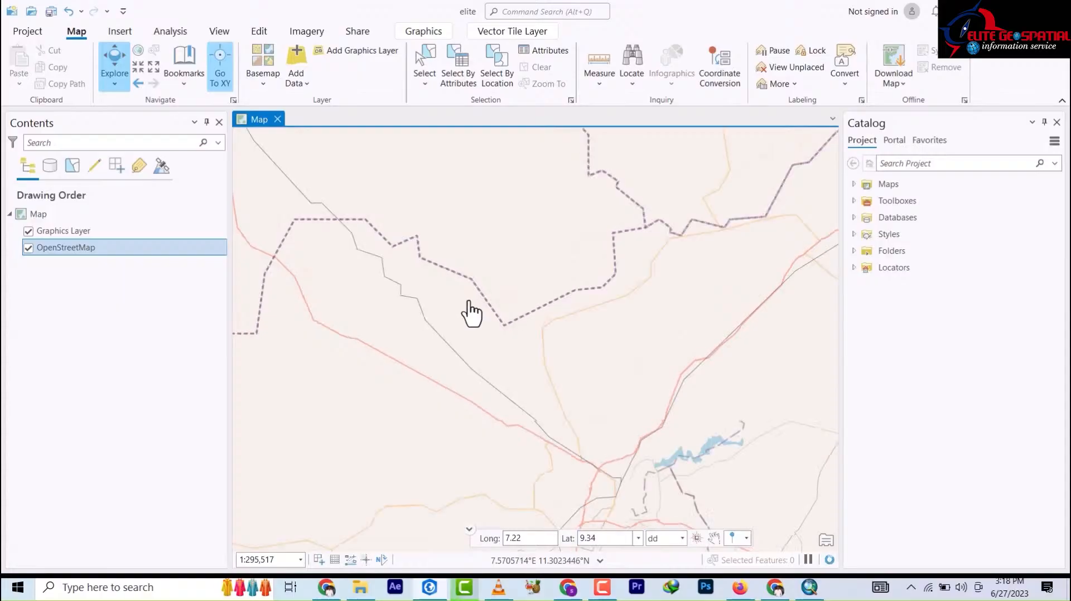
left_click_drag(581, 463, 438, 284)
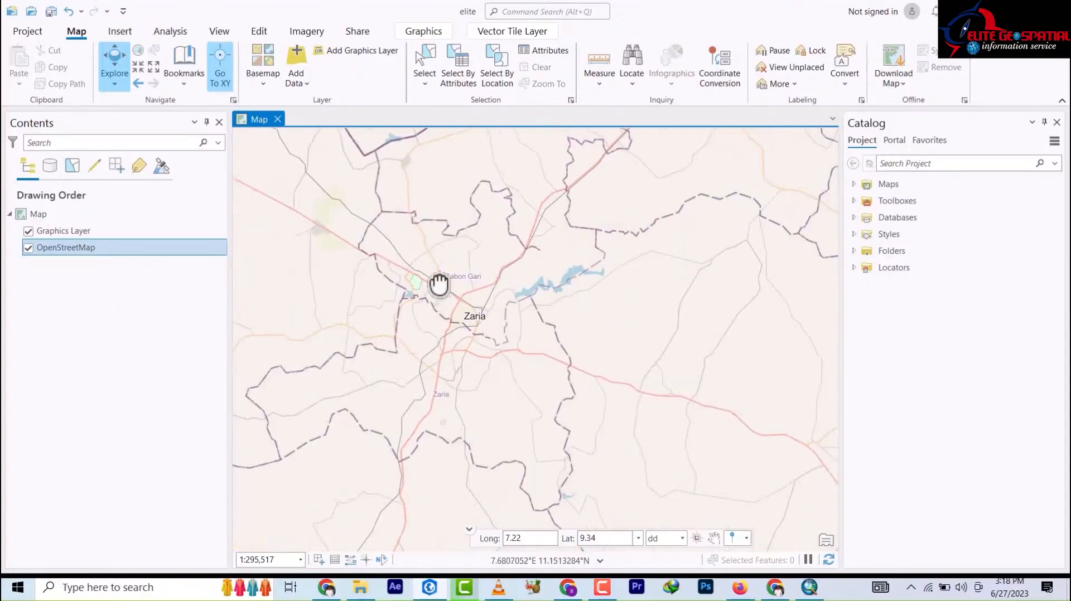
scroll(467, 323, "up", 5)
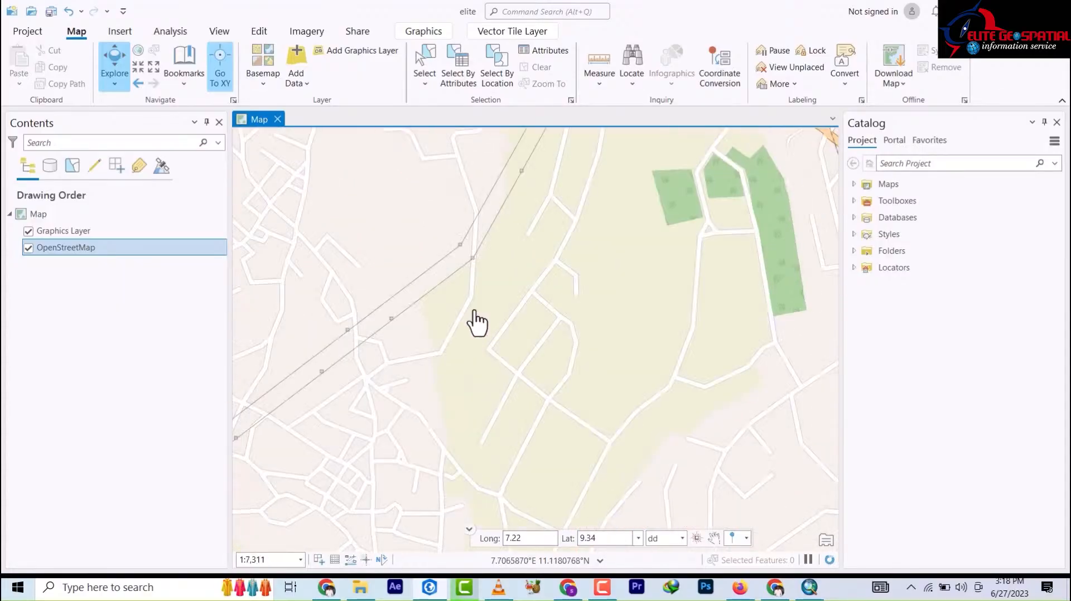
scroll(480, 318, "up", 3)
left_click_drag(485, 320, 567, 299)
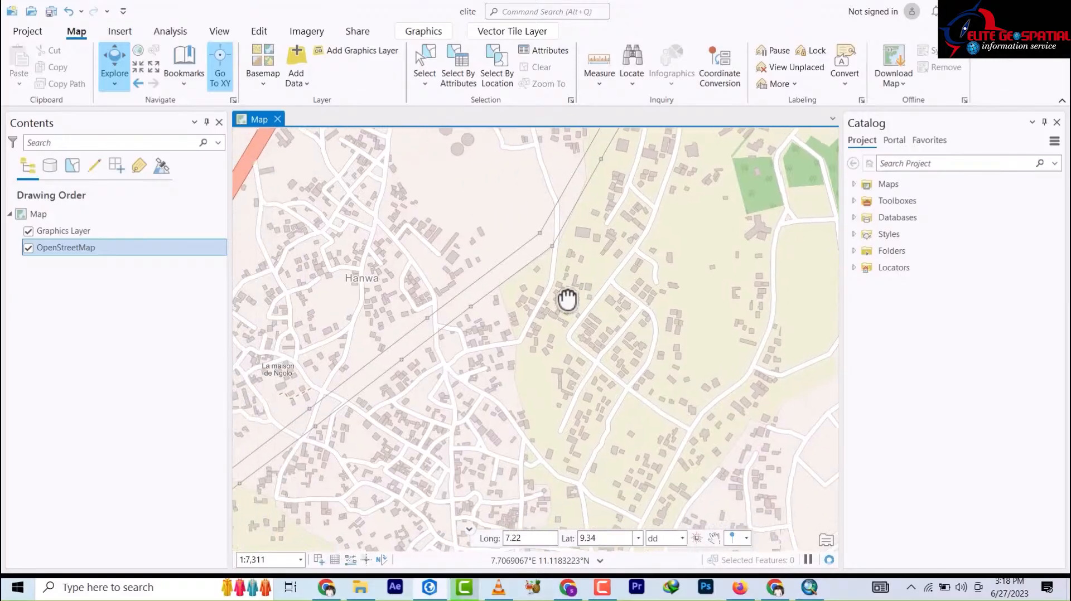
scroll(541, 313, "down", 3)
left_click_drag(519, 410, 422, 331)
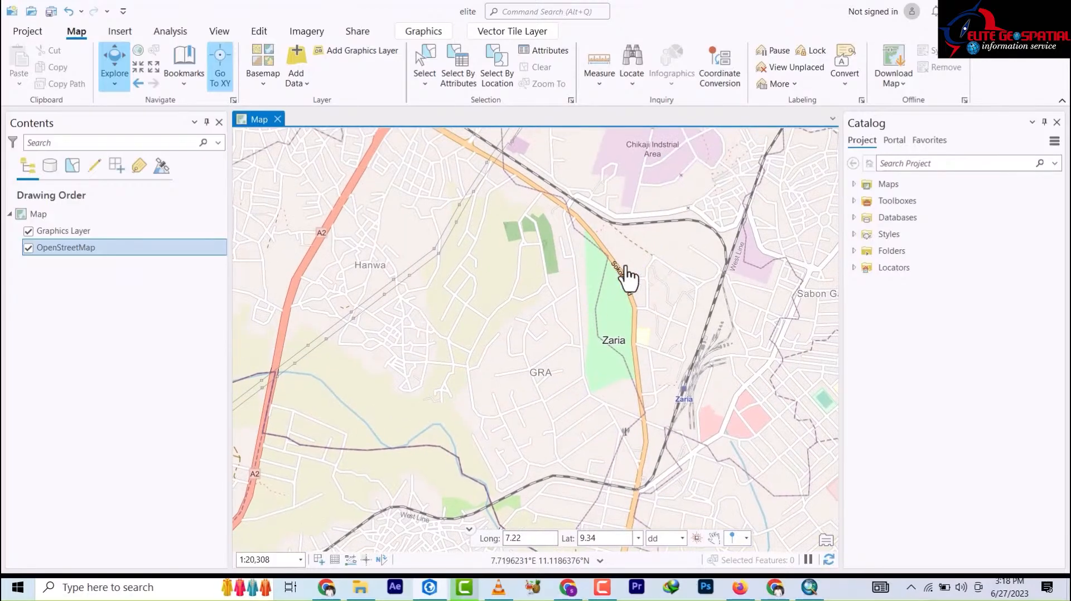
scroll(627, 277, "up", 3)
left_click_drag(614, 280, 626, 371)
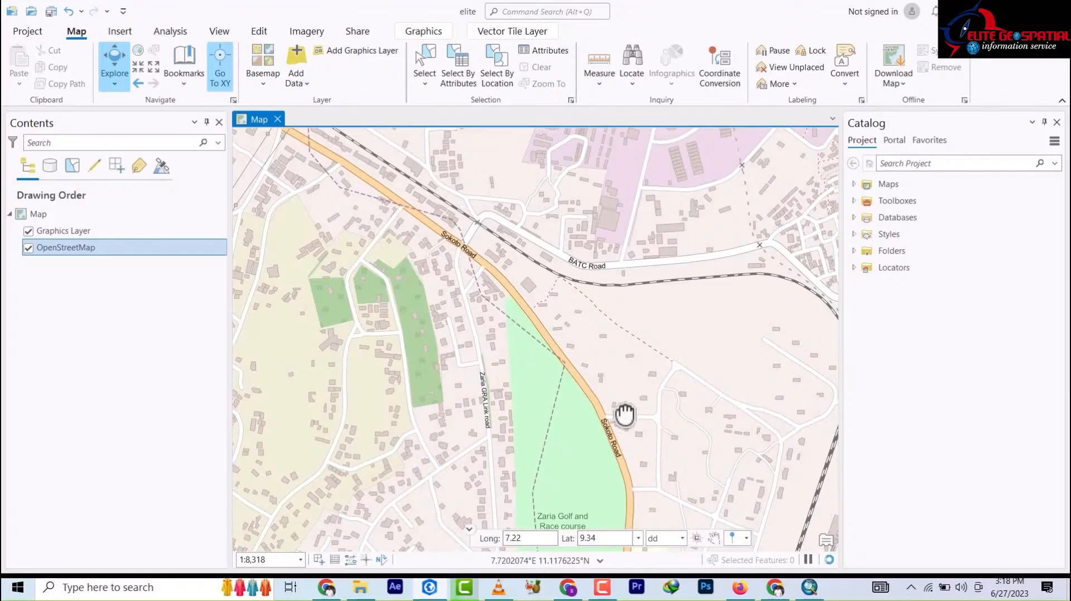
Follow Sokoto Road through Zaria from the golf course to Park Road and back to BATC Road, checking the mapped buildings
left_click_drag(625, 416, 581, 290)
left_click_drag(574, 390, 581, 284)
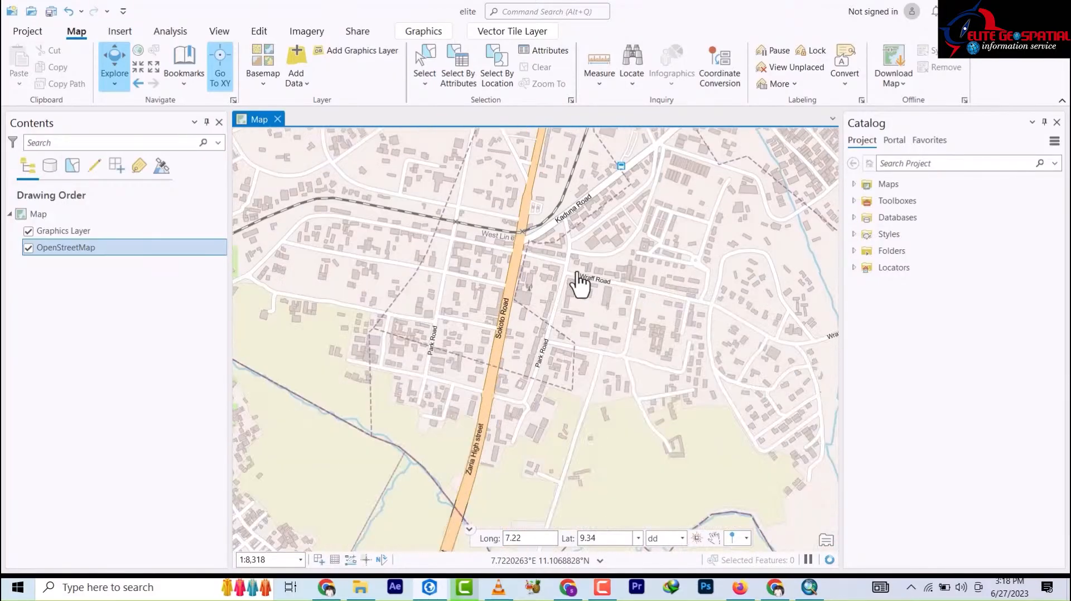
left_click_drag(583, 530, 588, 406)
left_click_drag(560, 139, 570, 300)
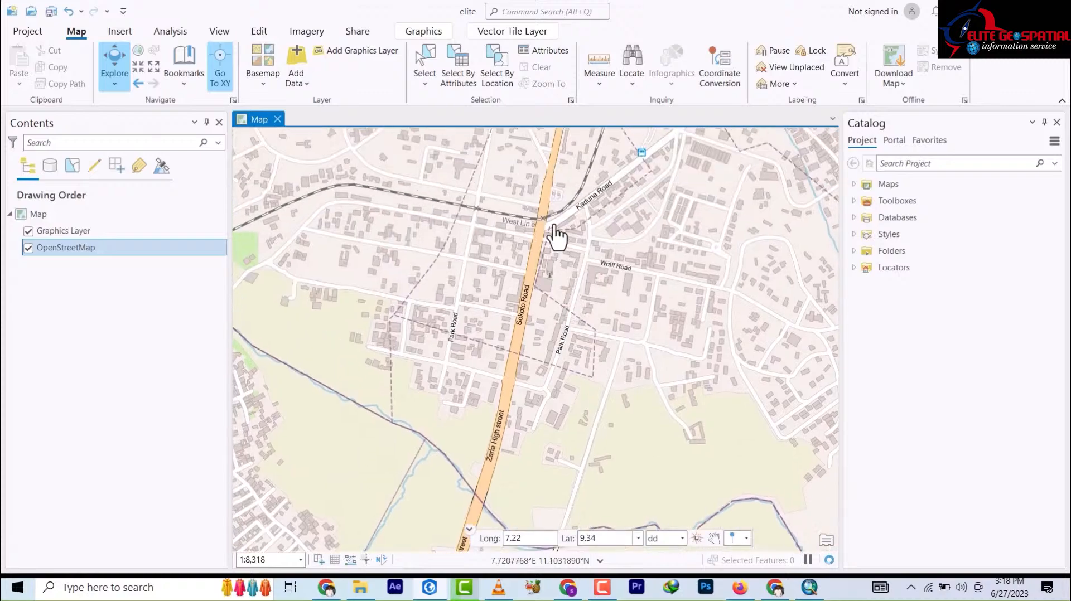
left_click_drag(569, 227, 556, 322)
left_click_drag(580, 249, 586, 524)
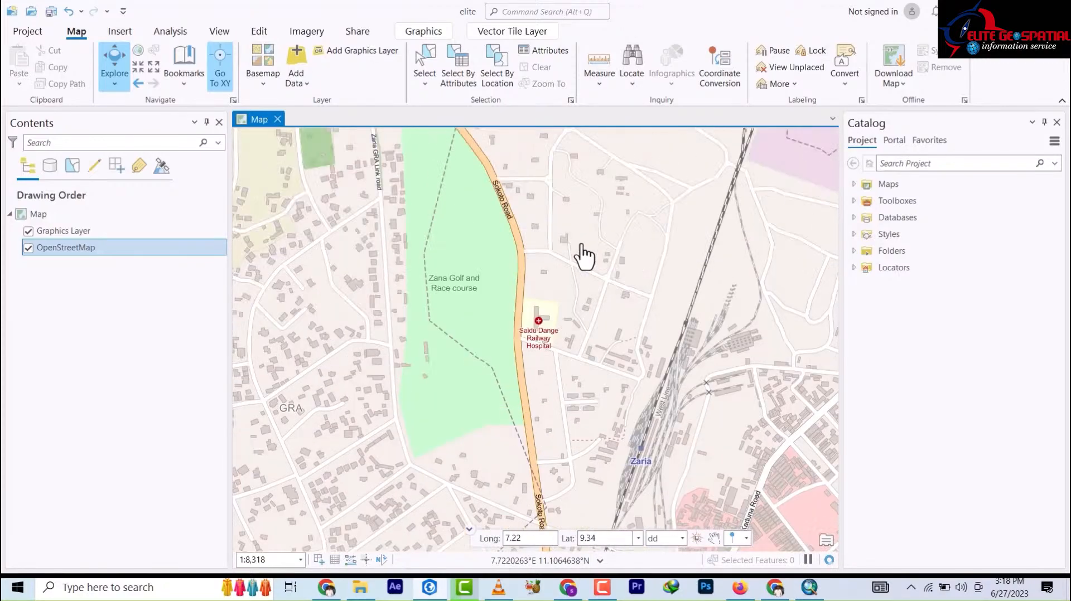
left_click_drag(590, 133, 591, 182)
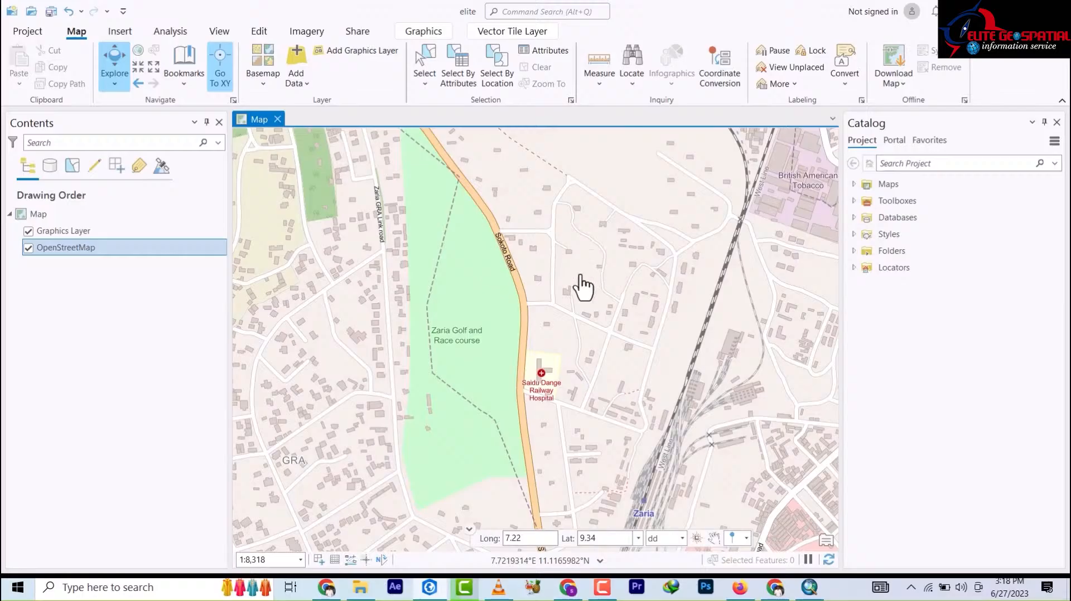
left_click_drag(545, 245, 595, 344)
left_click_drag(574, 270, 602, 322)
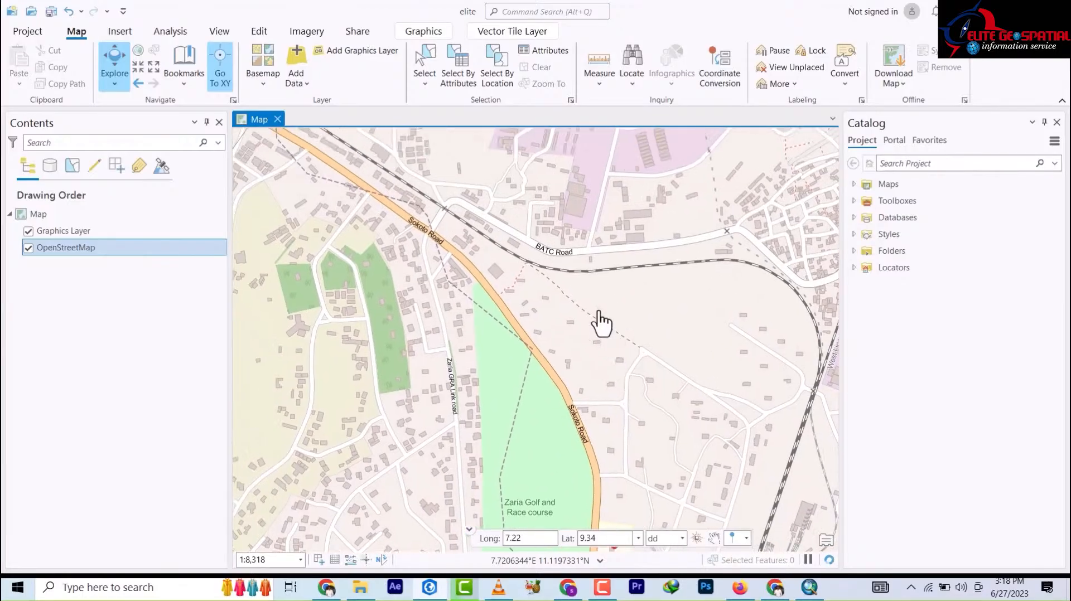
scroll(472, 279, "down", 2)
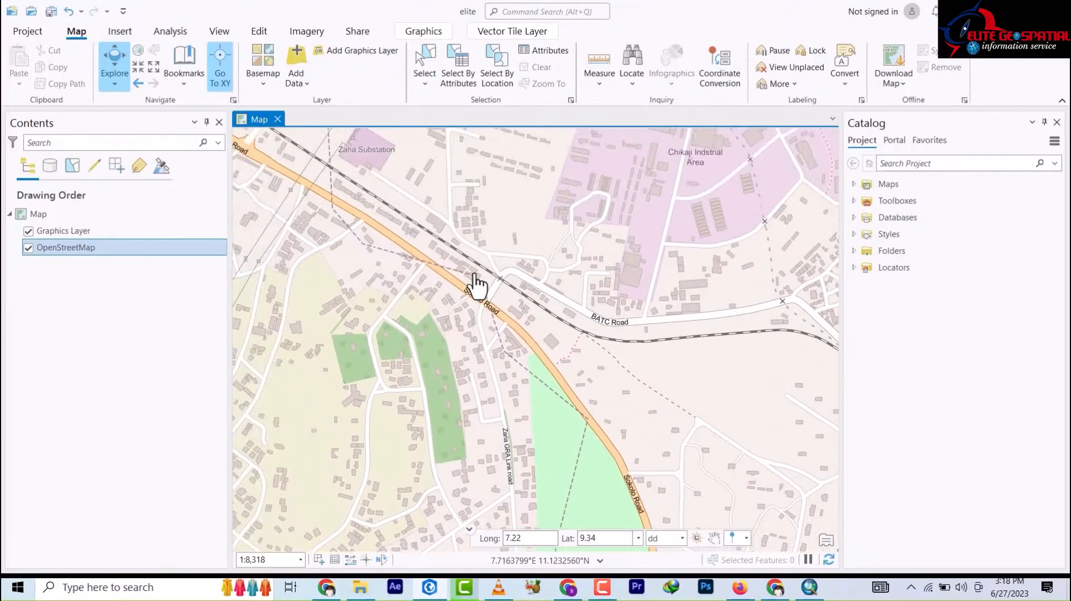
scroll(435, 229, "down", 2)
scroll(421, 210, "down", 4)
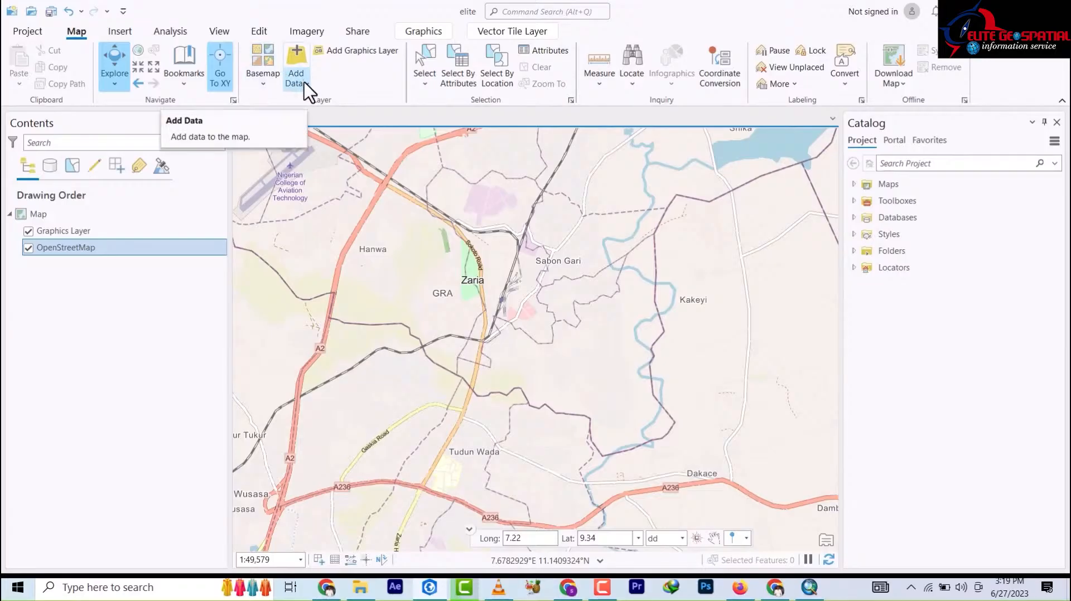
Review the kinds of data that can be added, and add a second graphics layer to the map
left_click(306, 89)
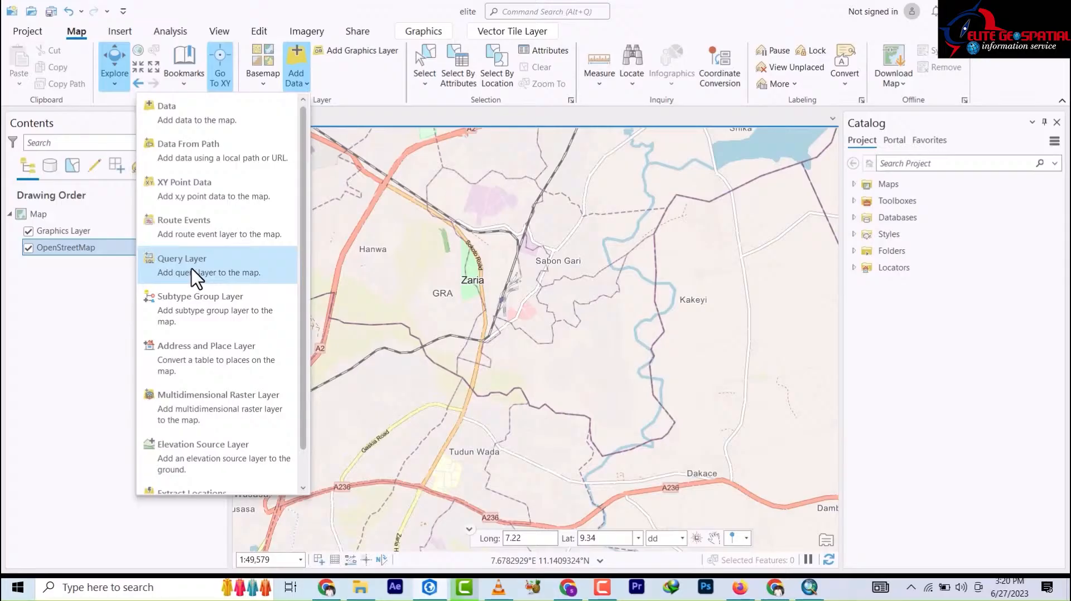
scroll(189, 335, "down", 1)
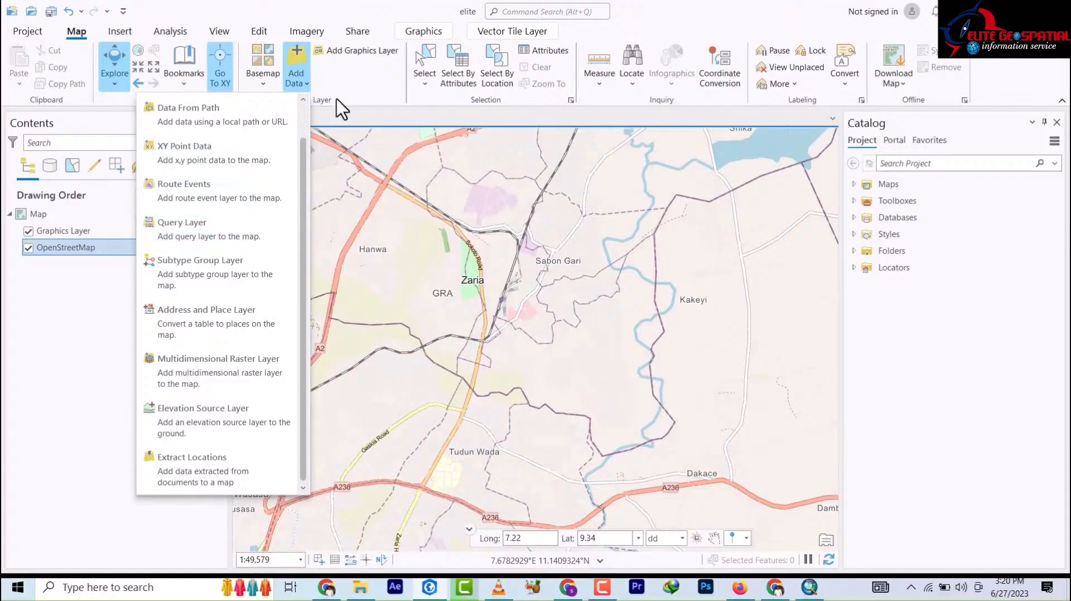
left_click(371, 70)
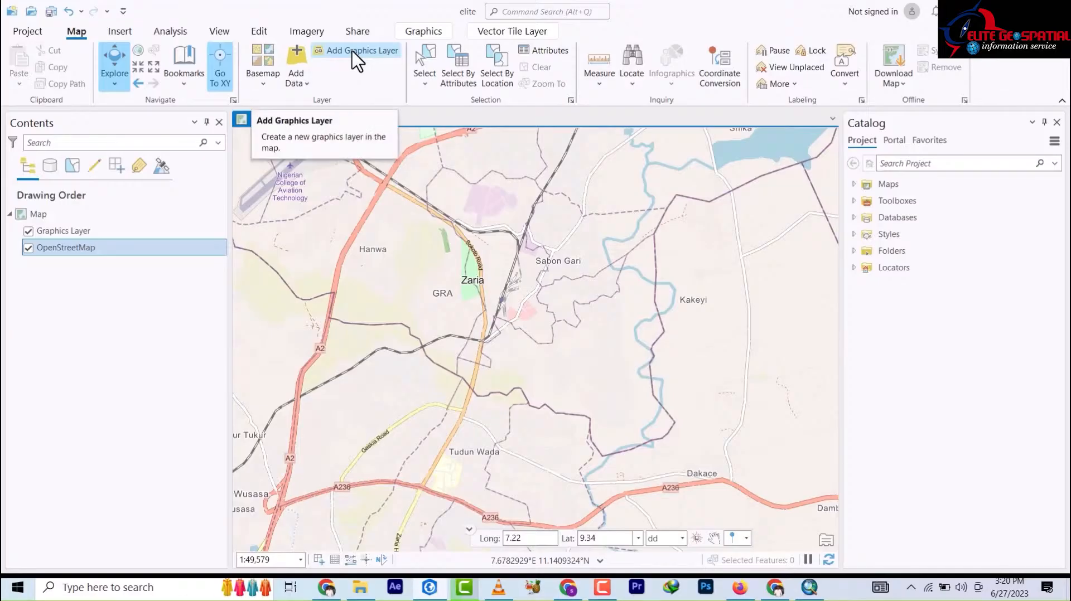
left_click(355, 57)
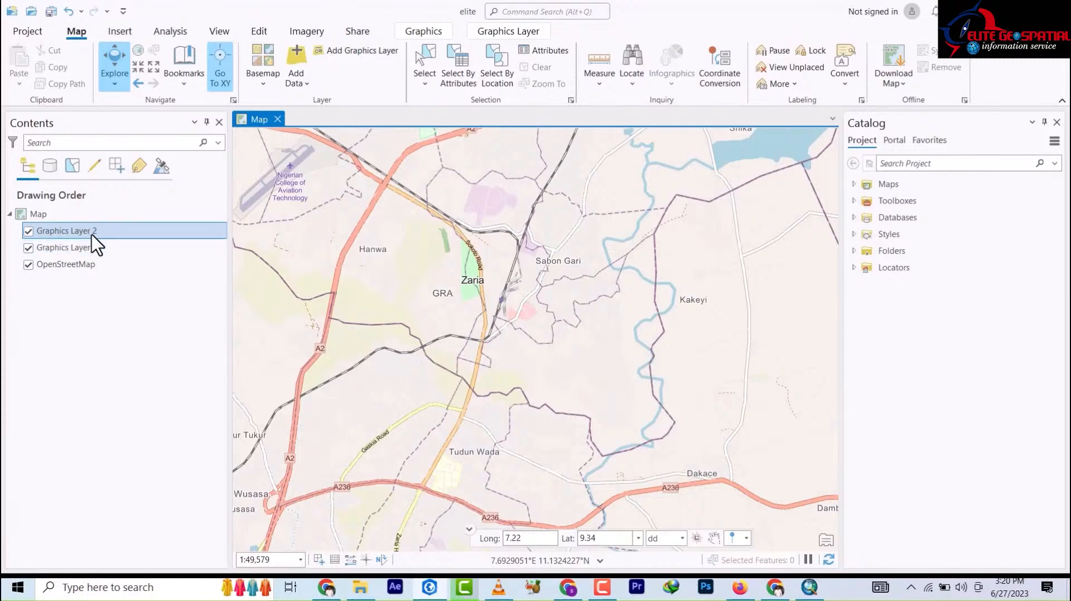
Review the Select tool's shape options, and open and close the Select By Attributes dialog
left_click(426, 84)
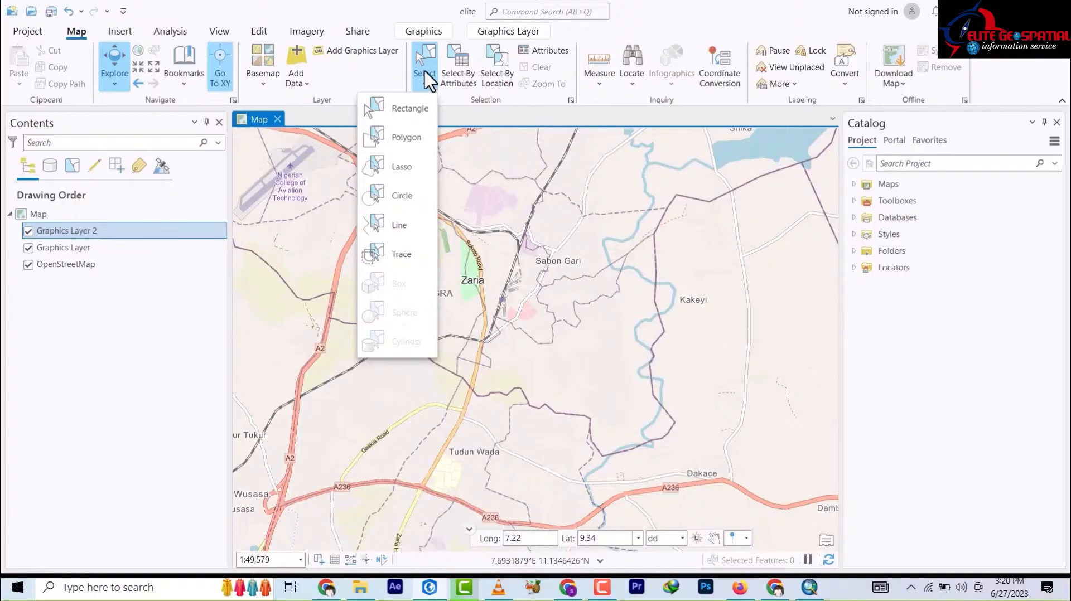
left_click(427, 79)
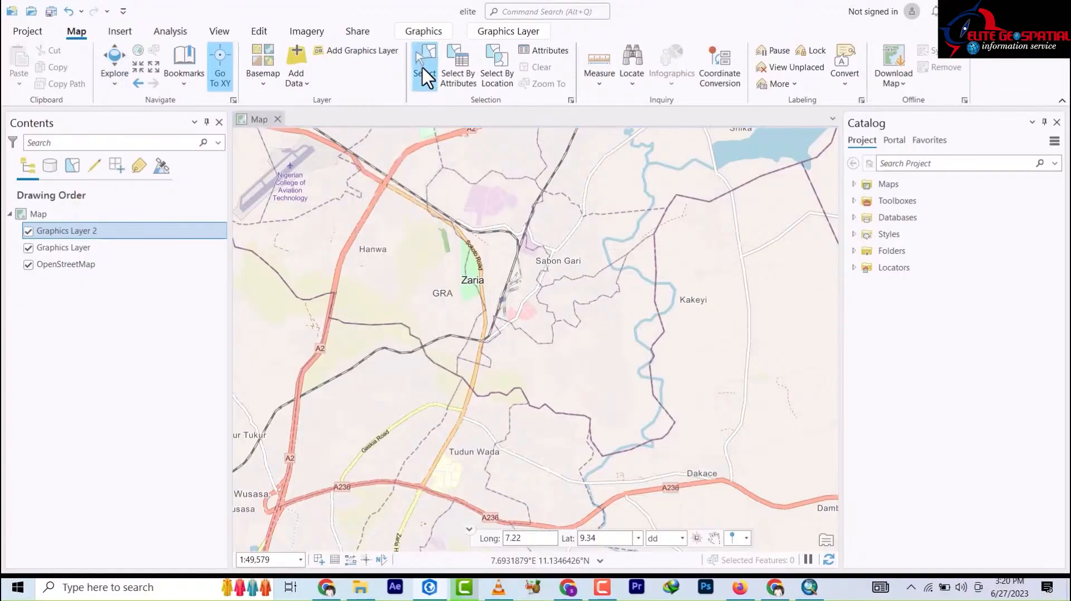
left_click(426, 85)
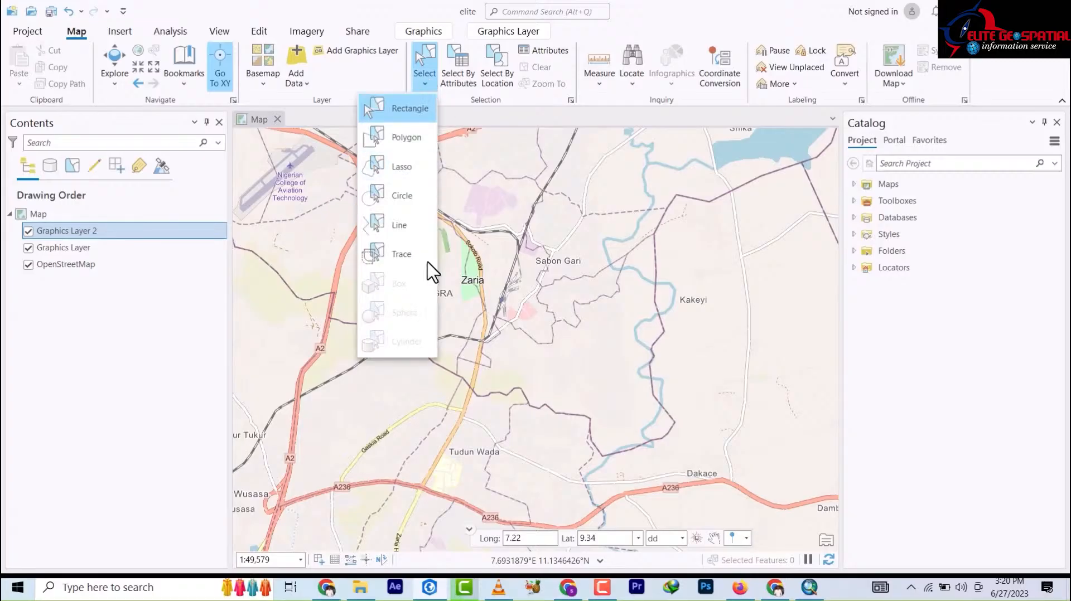
left_click(589, 272)
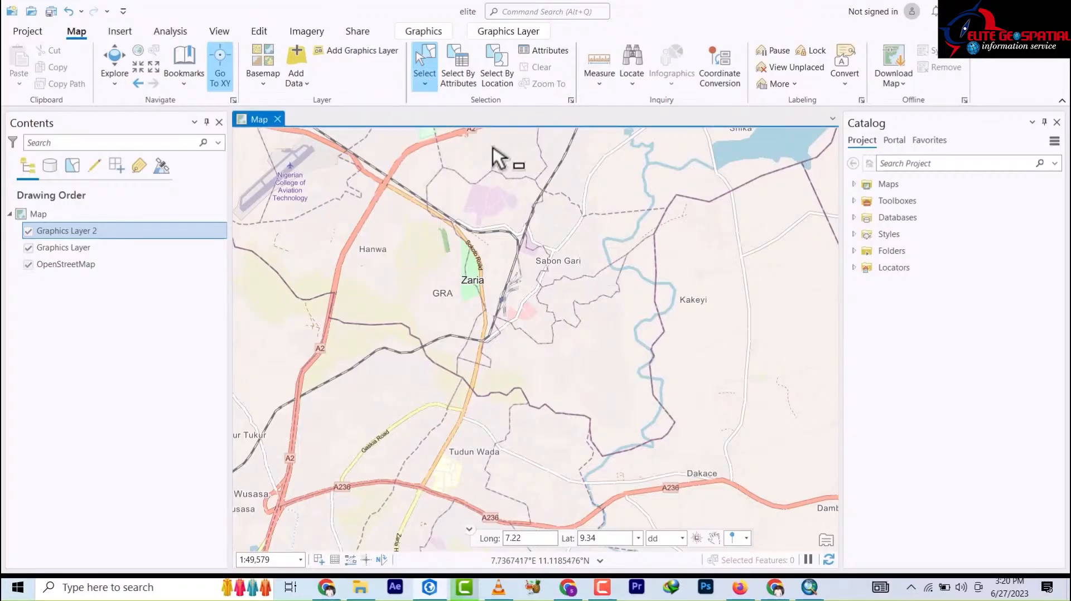
left_click(427, 85)
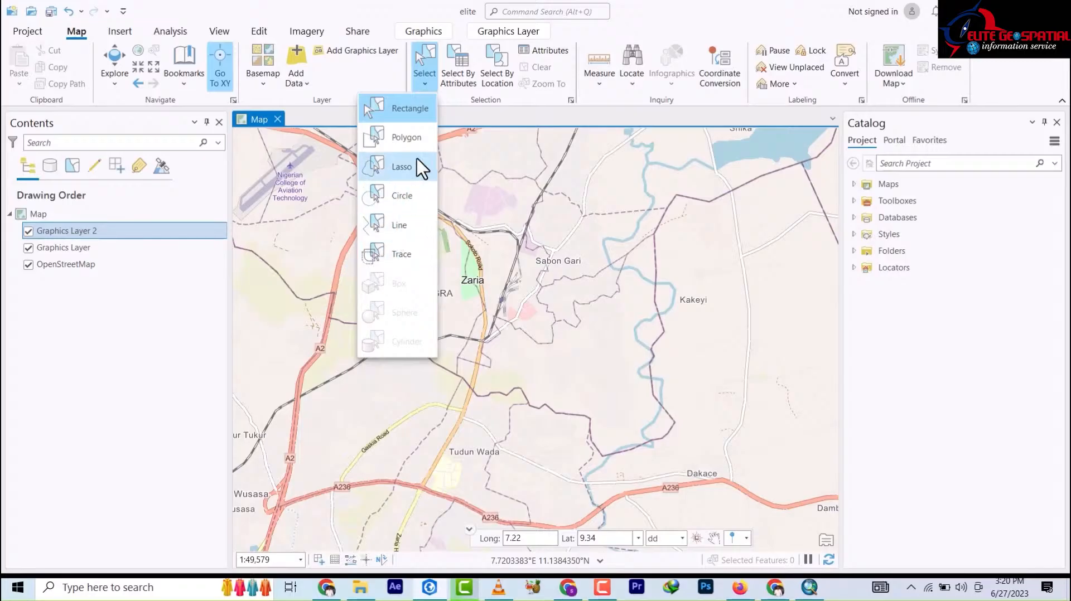
left_click(467, 81)
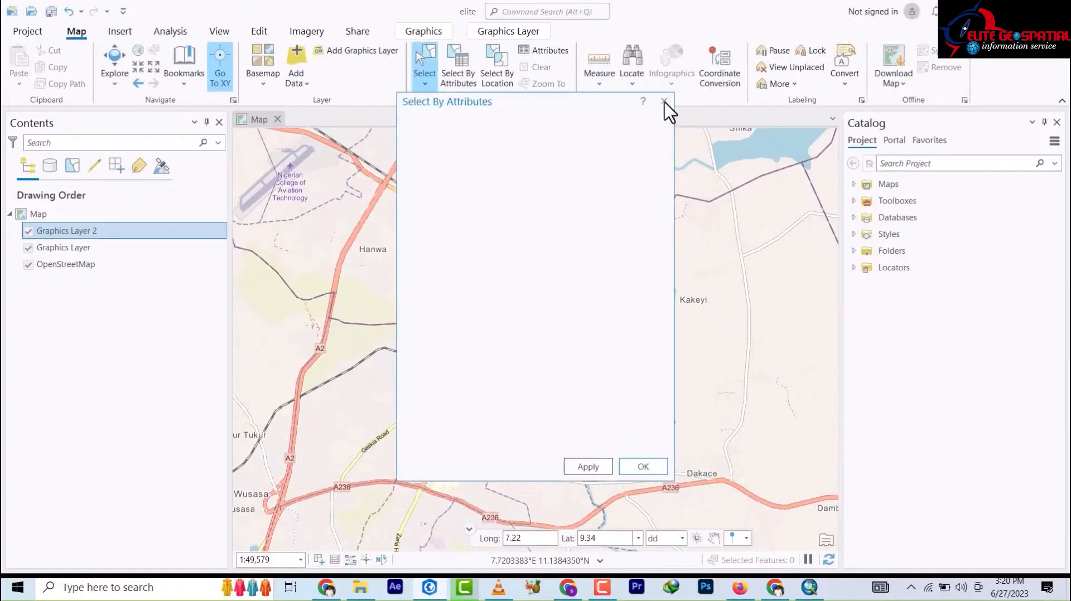
left_click(640, 464)
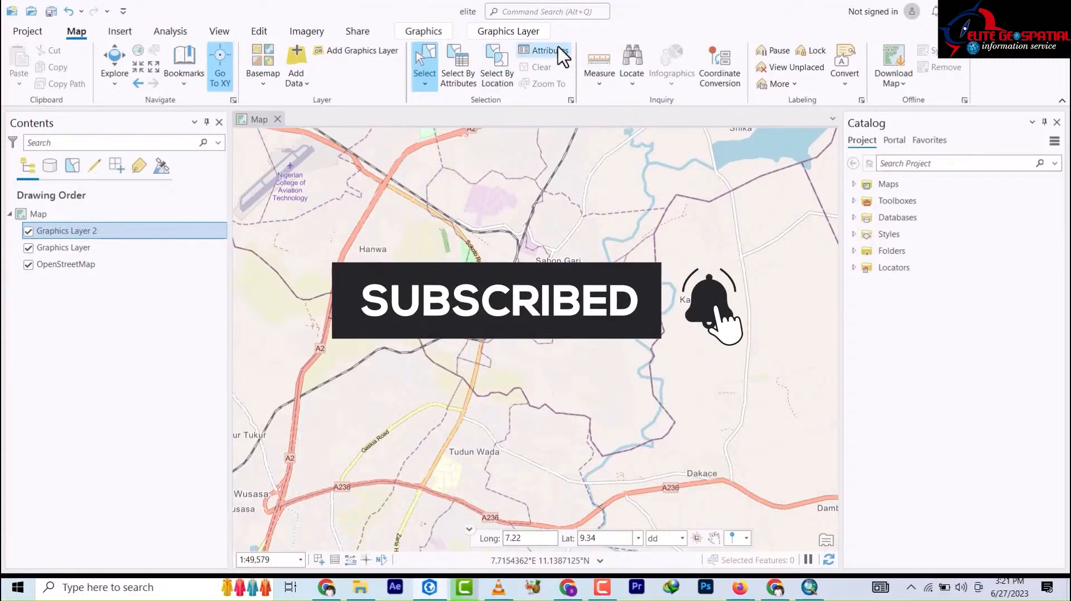
Review the measuring tools, start Measure Distance and find the large lake beside Shangunu in western Nigeria
left_click(598, 81)
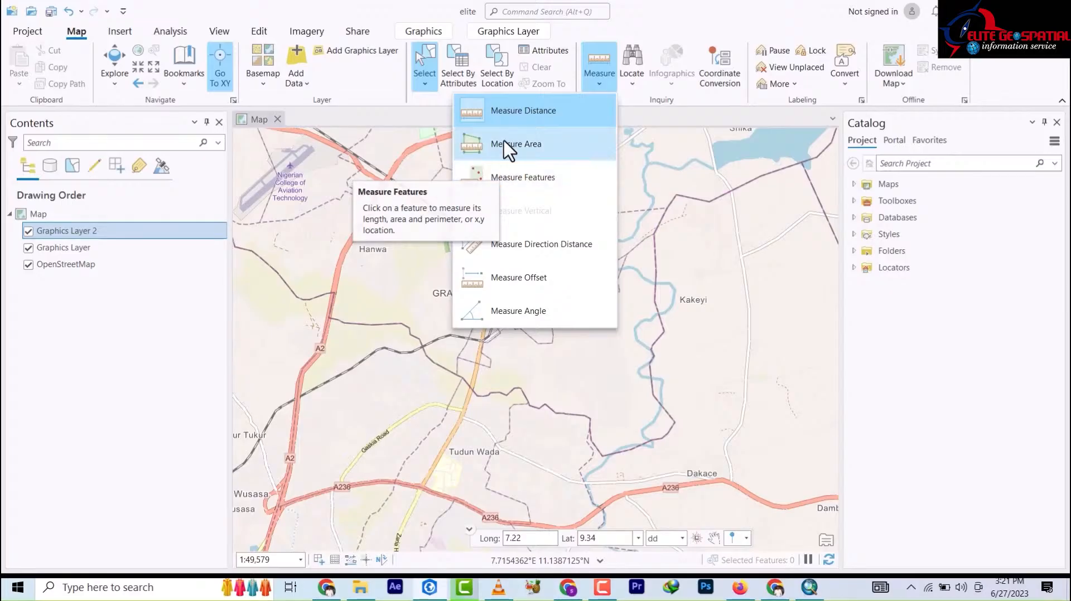
scroll(375, 257, "up", 8)
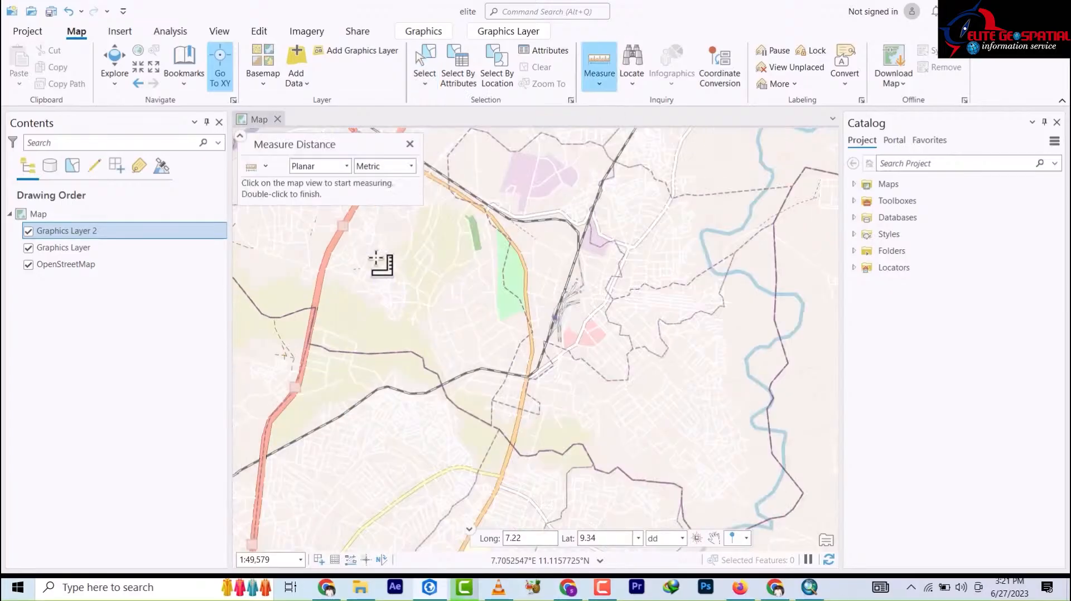
scroll(459, 259, "down", 18)
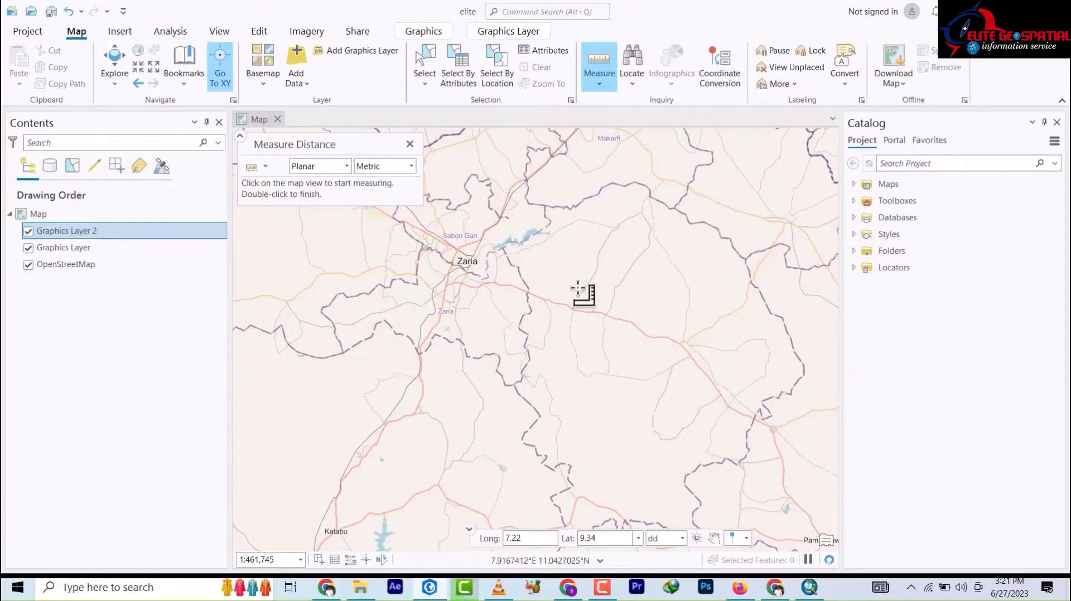
scroll(581, 294, "down", 6)
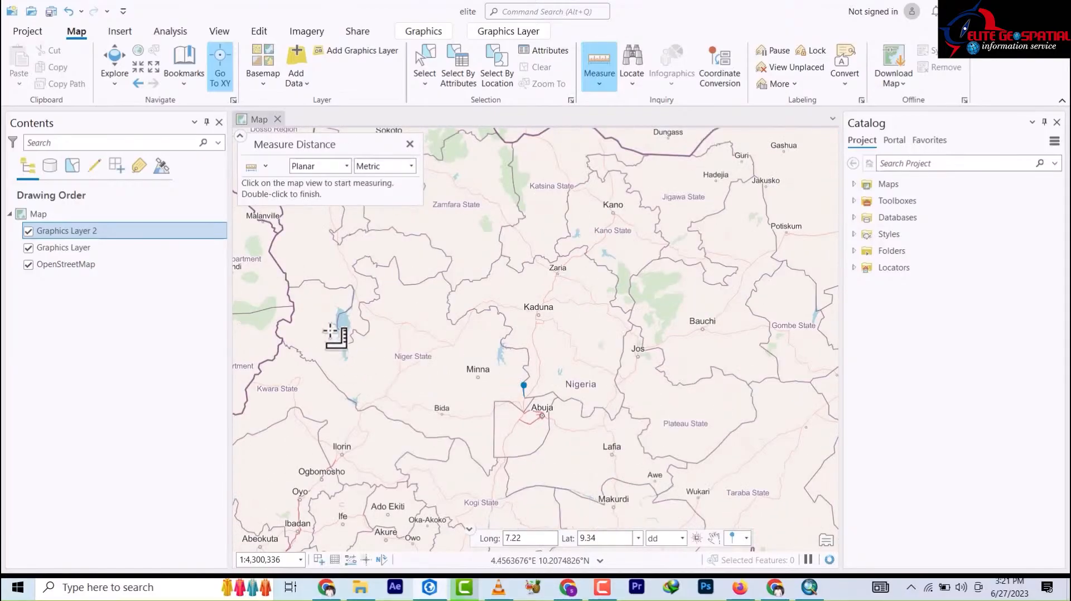
scroll(329, 335, "down", 6)
scroll(326, 336, "up", 8)
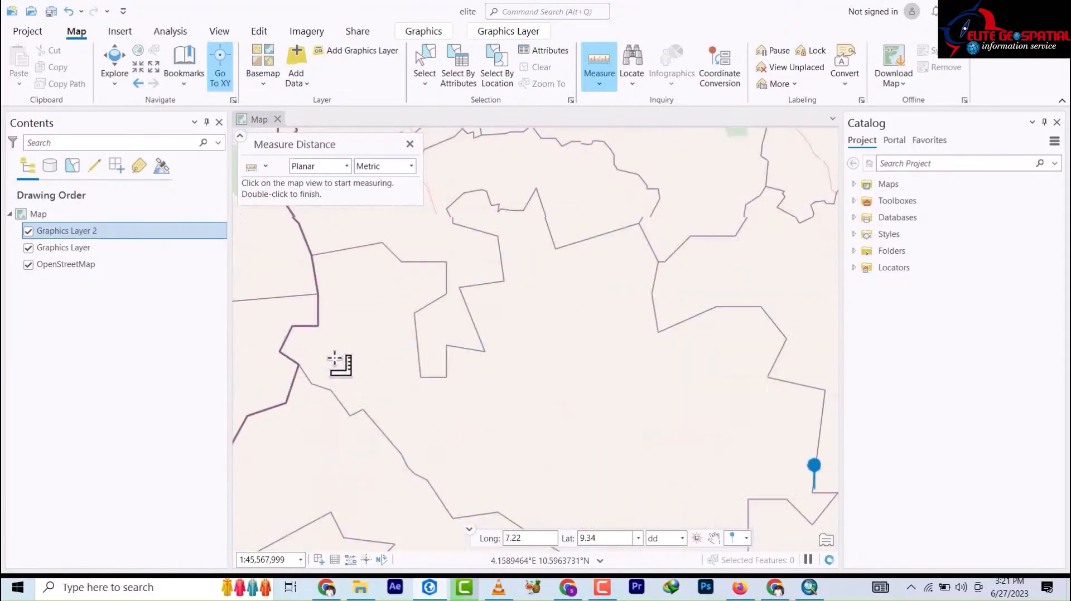
scroll(435, 332, "up", 2)
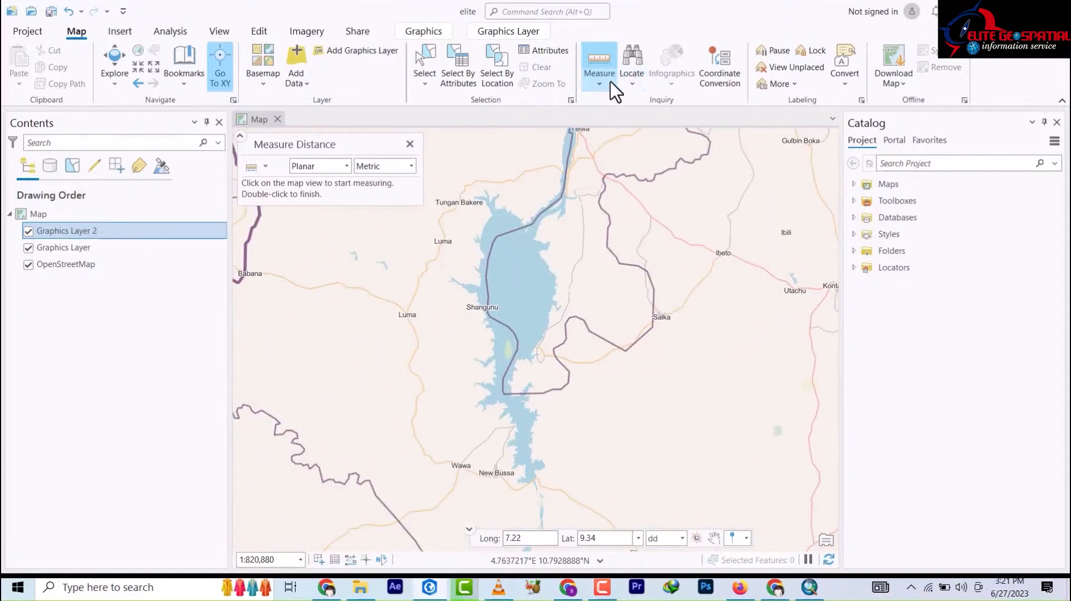
Start a planar, metric area measurement and outline the lake's western shore from near Tungan Bakere down to its narrow southern arm
left_click(599, 83)
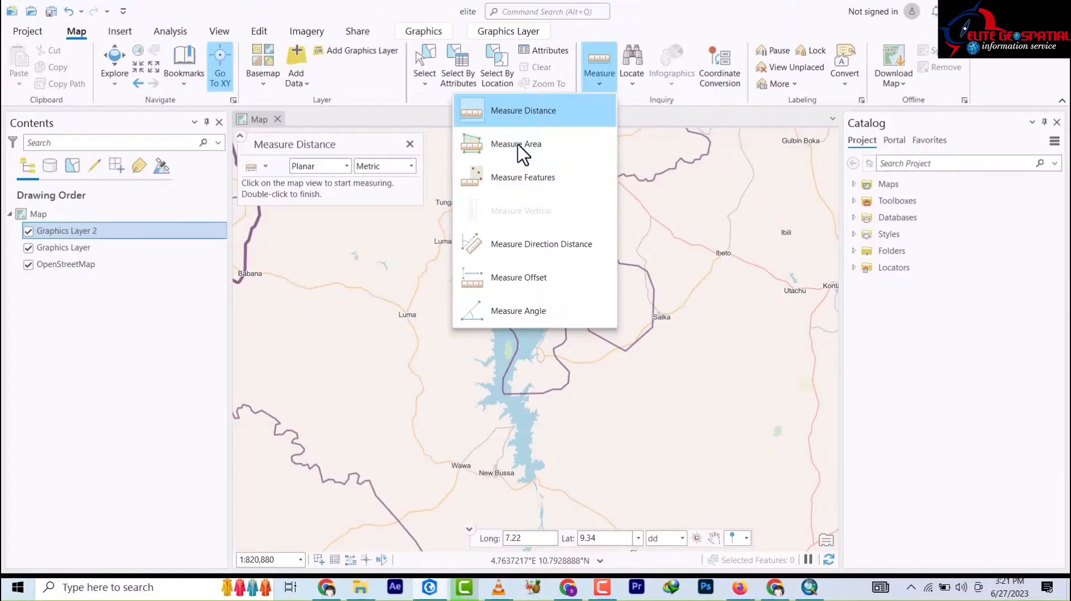
left_click(519, 146)
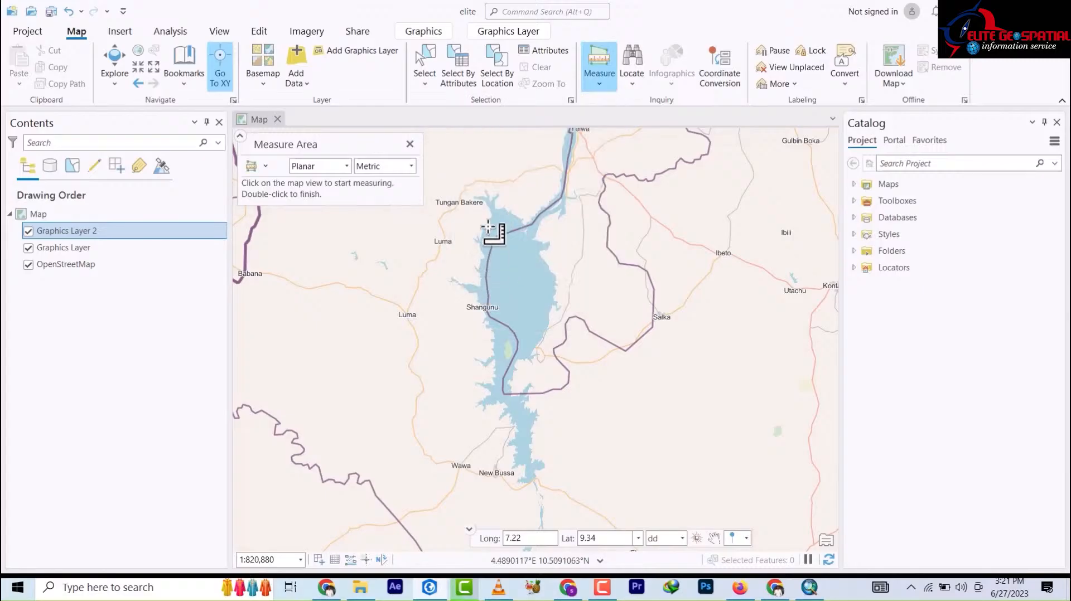
scroll(484, 223, "down", 3)
scroll(485, 224, "up", 3)
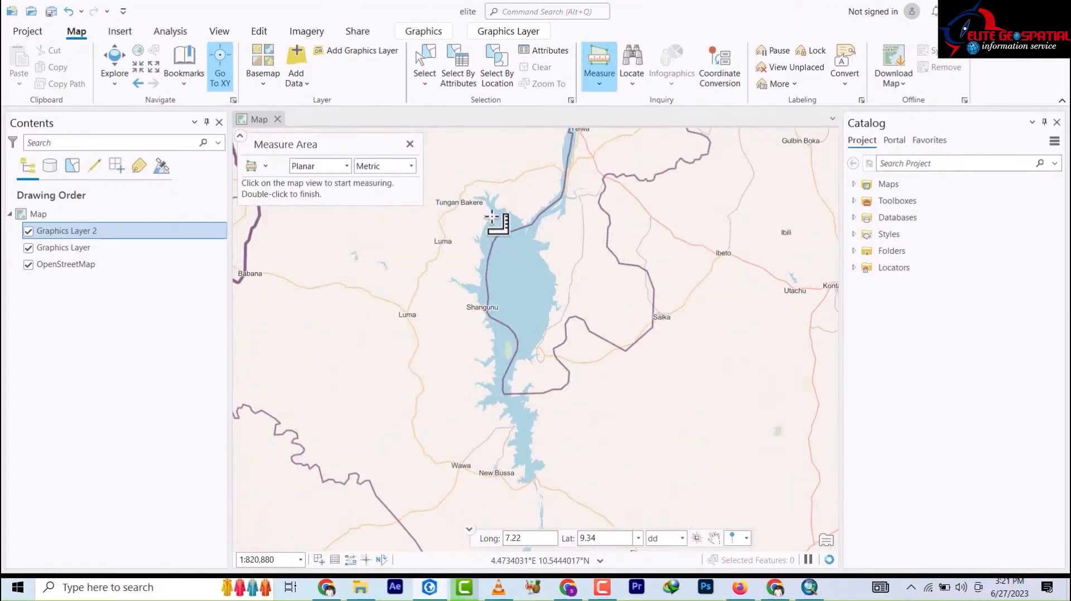
left_click(492, 213)
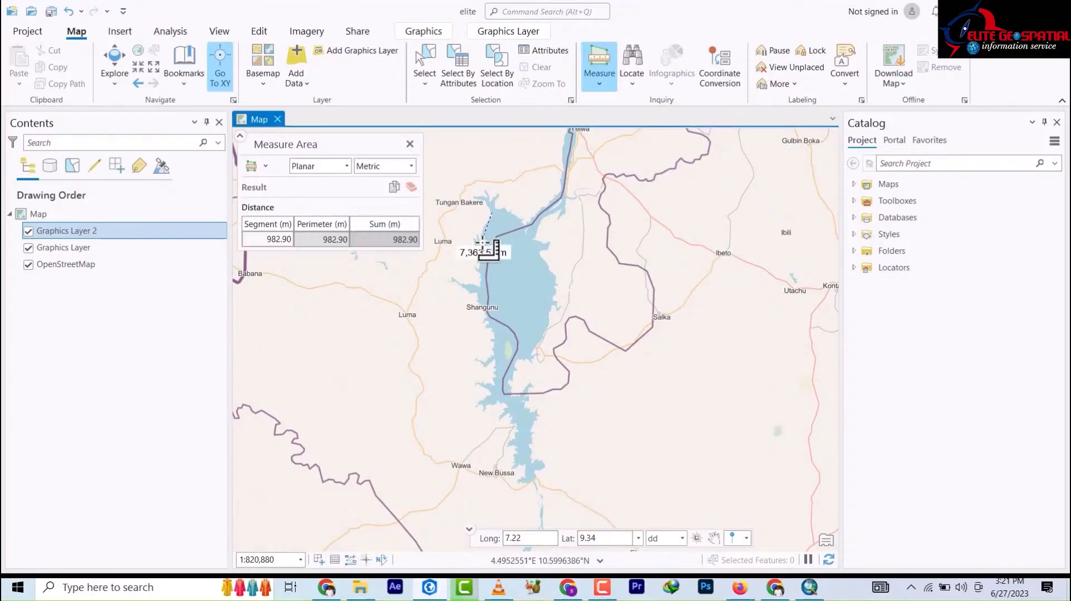
left_click(486, 294)
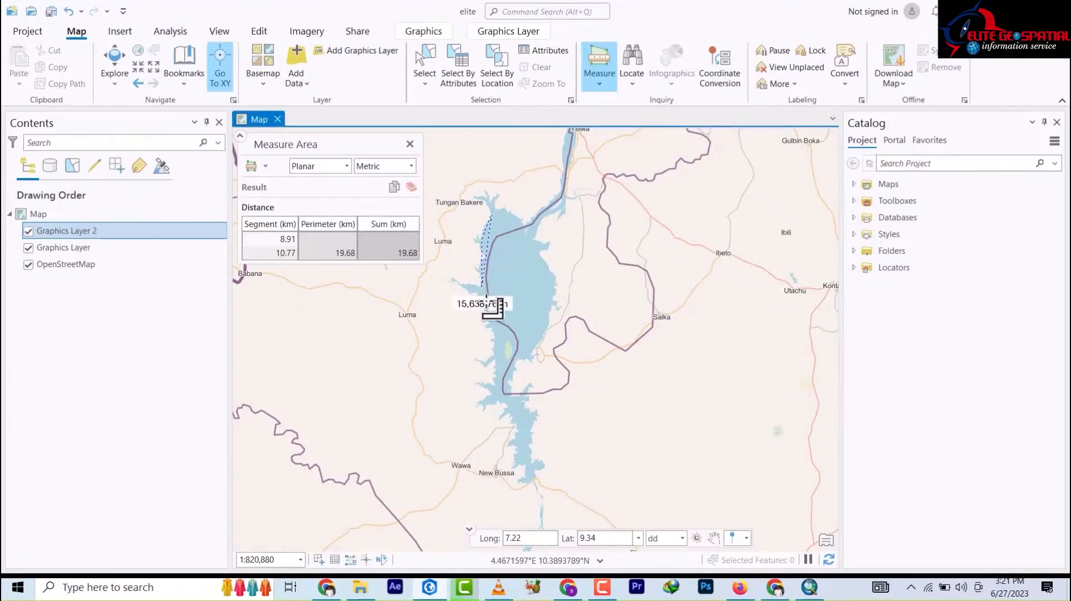
left_click(491, 338)
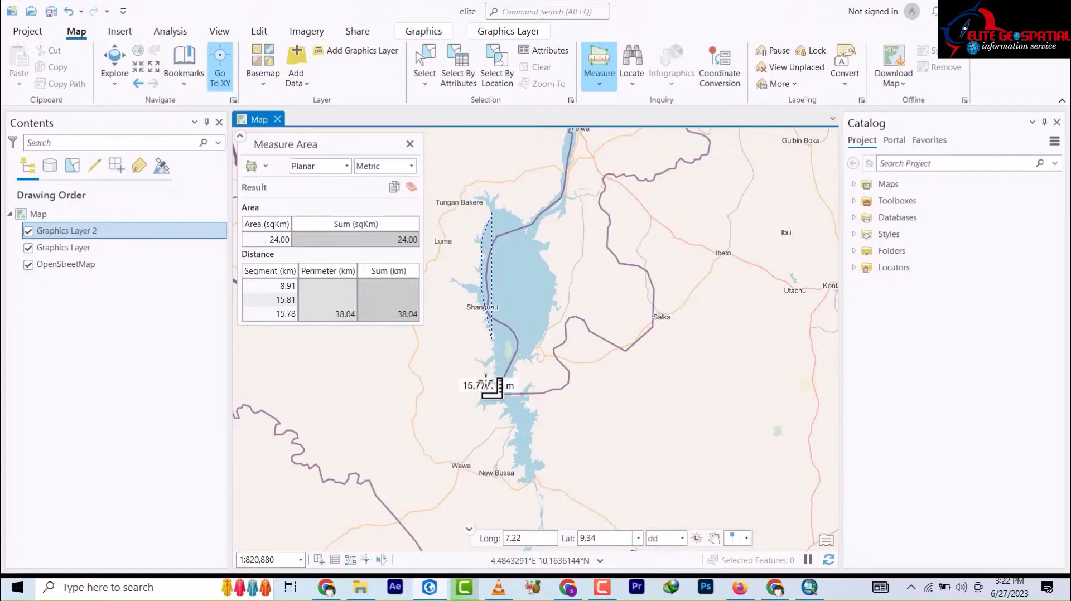
left_click(494, 384)
left_click(491, 397)
left_click(506, 409)
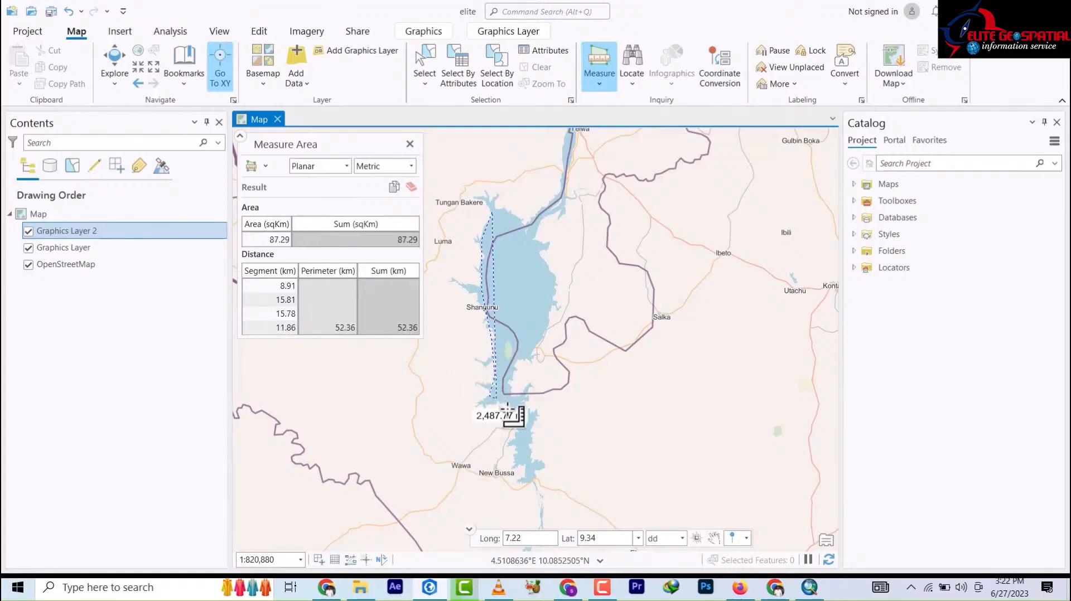
left_click(525, 420)
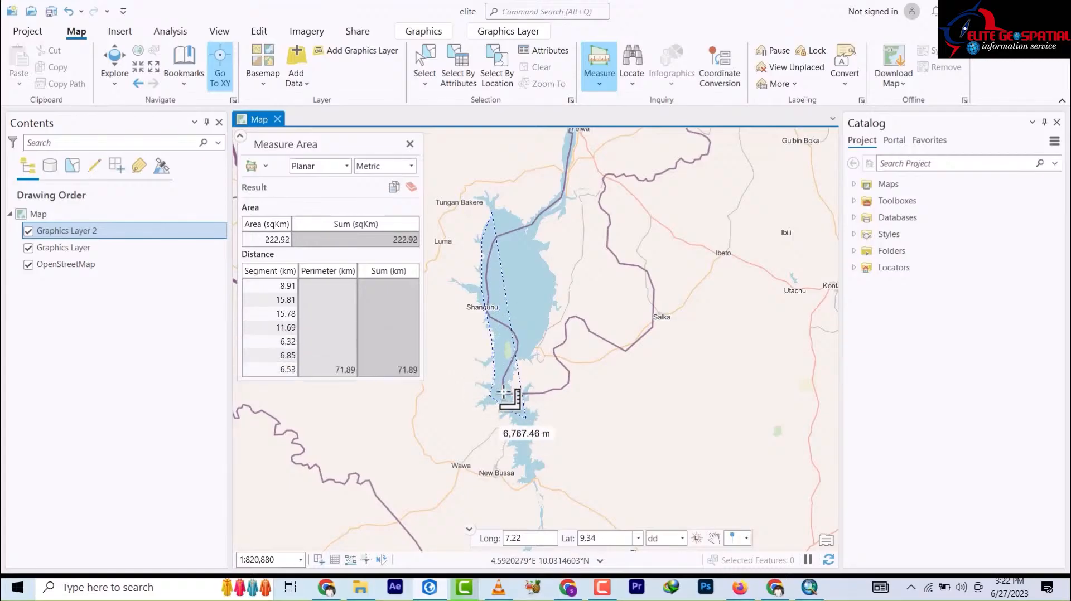
Continue the area outline up the lake's eastern shore and finish the measurement at its northern end
left_click(522, 369)
left_click(529, 356)
left_click(539, 331)
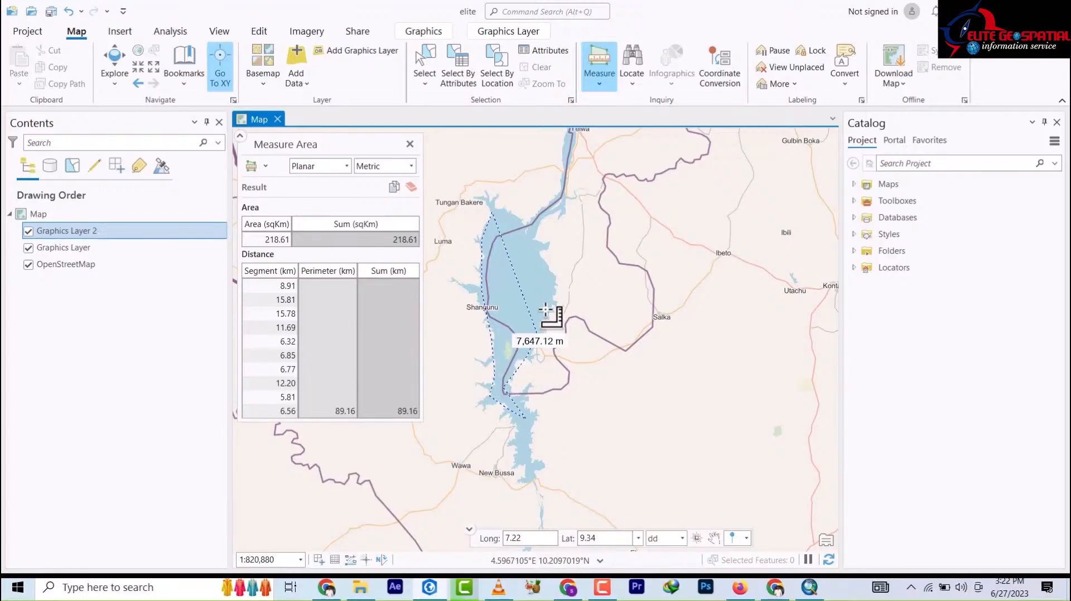
left_click(547, 306)
left_click(549, 281)
left_click(540, 257)
left_click(535, 241)
left_click(526, 226)
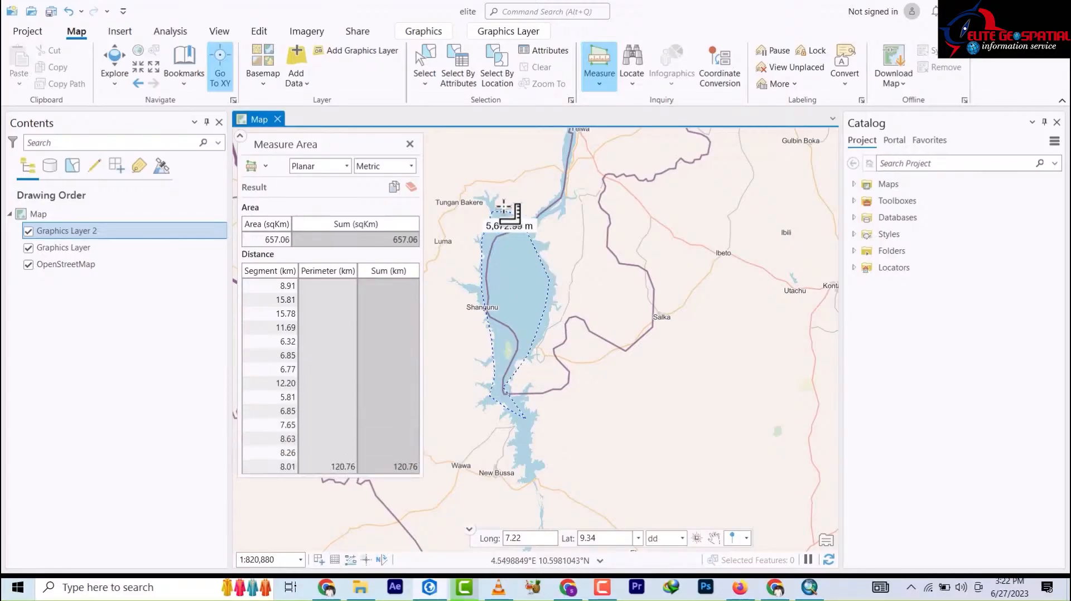
left_click(505, 212)
double_click(501, 207)
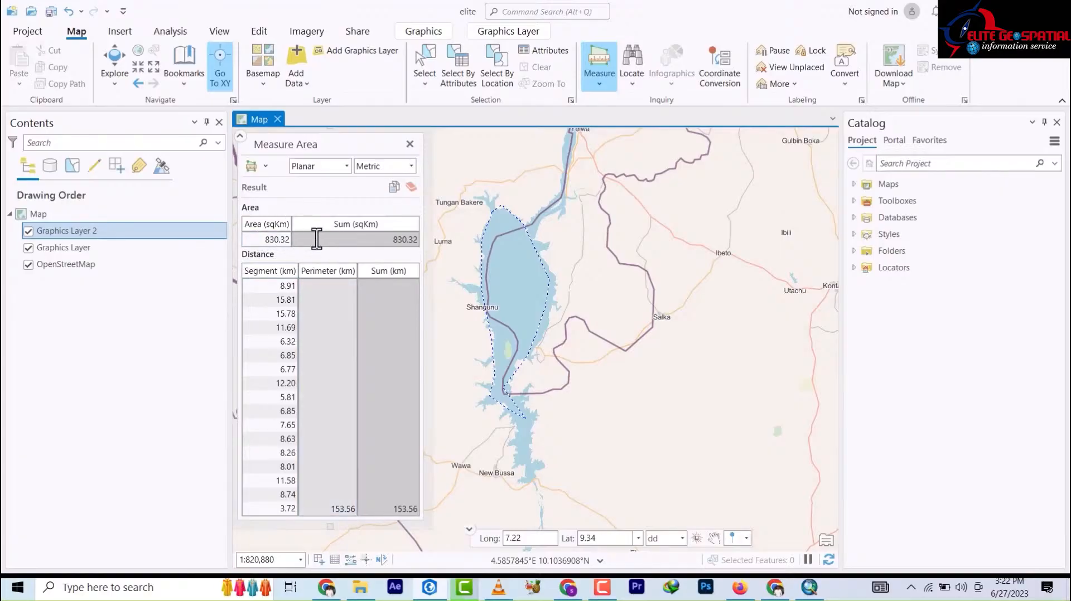
Check the lake's summed area in the measurement results and review the other measuring tools
left_click(409, 240)
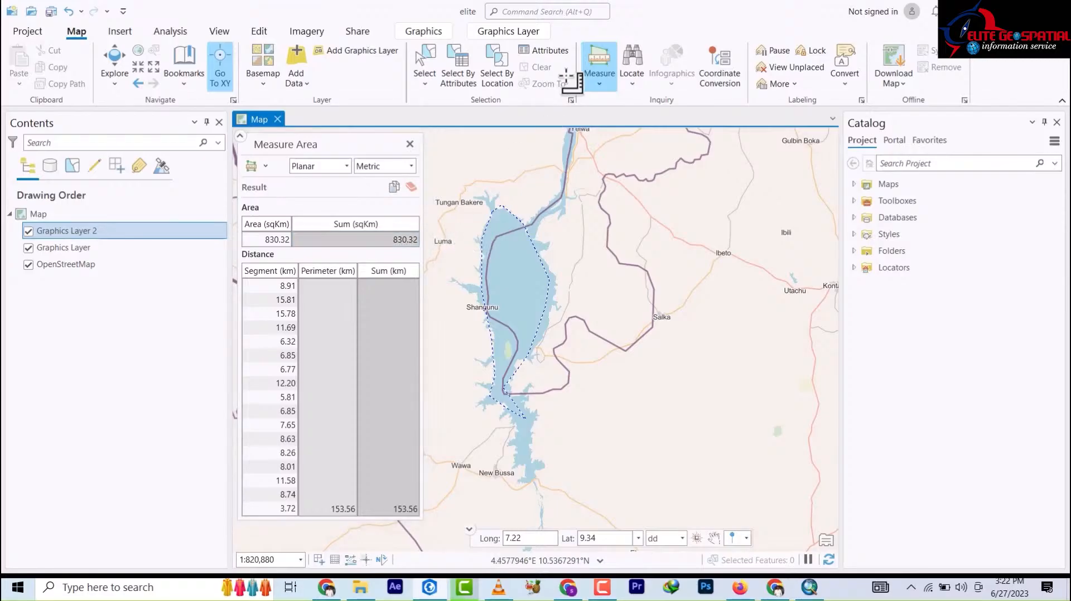
left_click(599, 85)
left_click(637, 21)
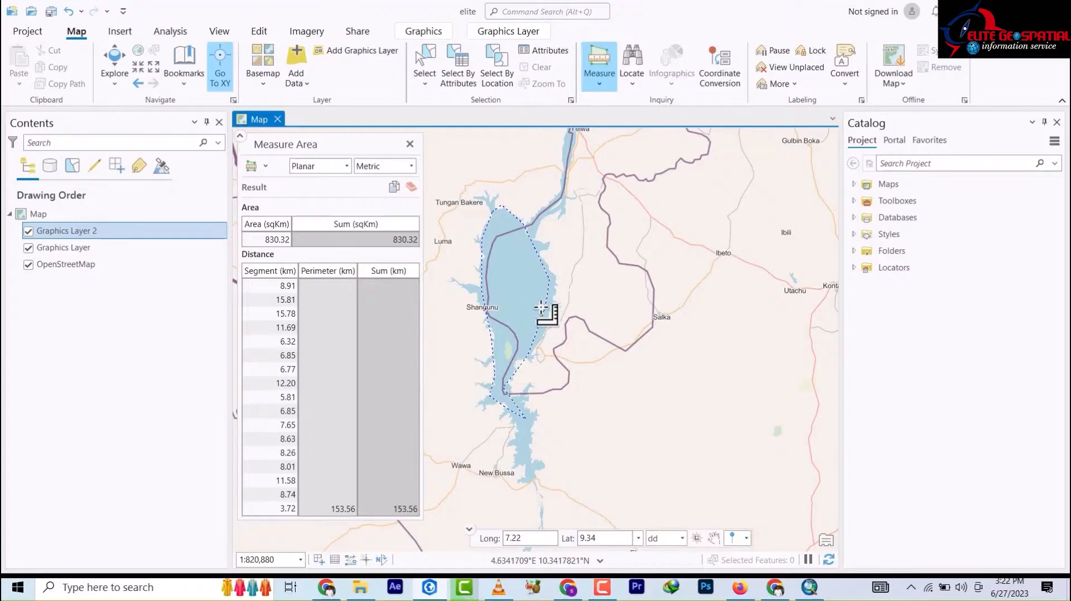
scroll(545, 312, "down", 5)
scroll(552, 318, "down", 4)
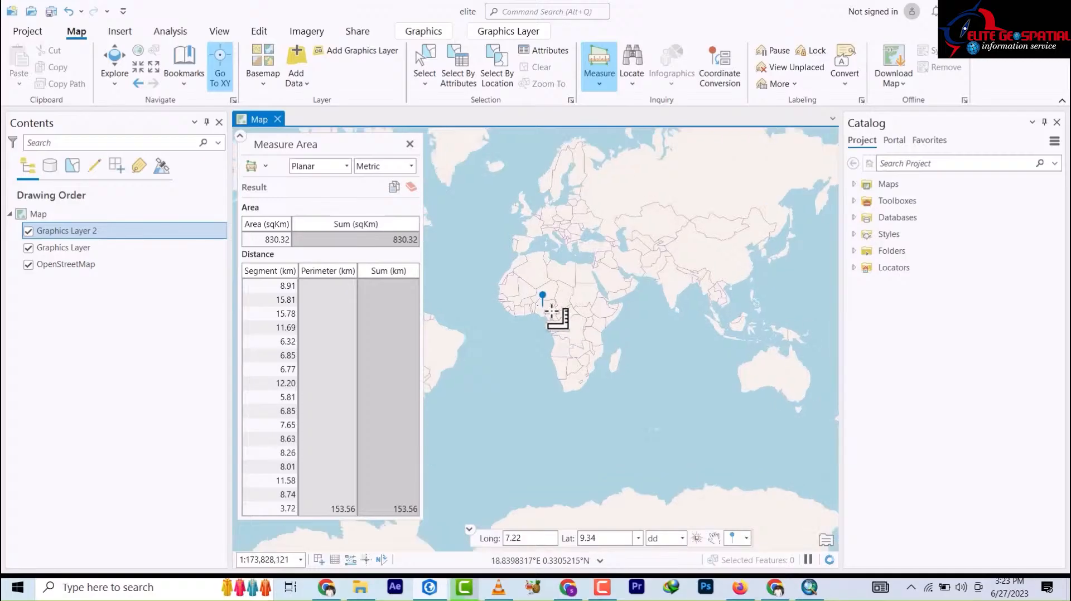
scroll(536, 302, "up", 3)
scroll(514, 278, "up", 2)
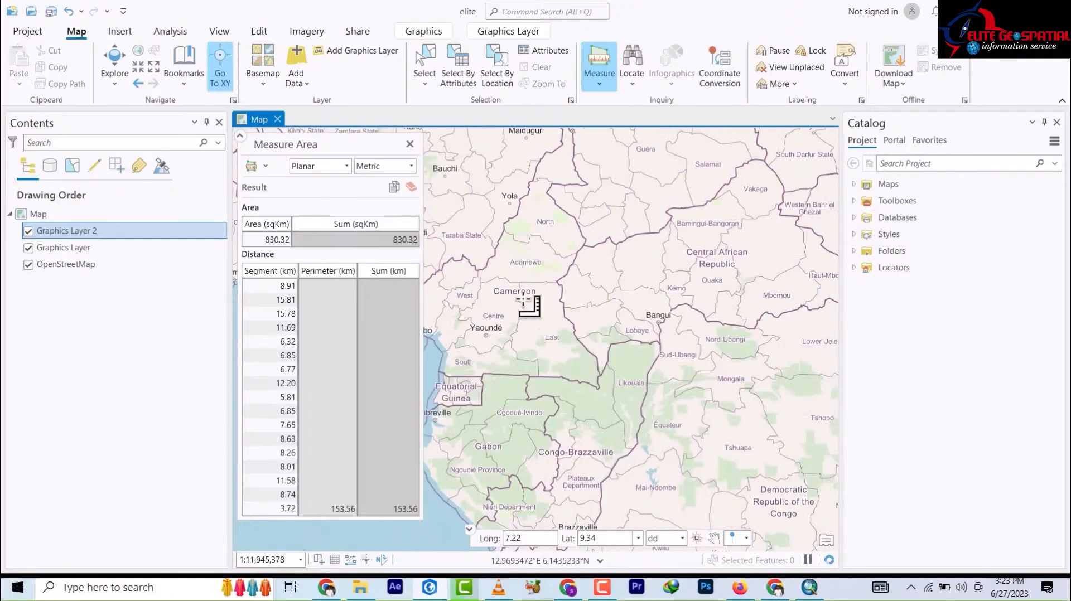
scroll(641, 332, "down", 3)
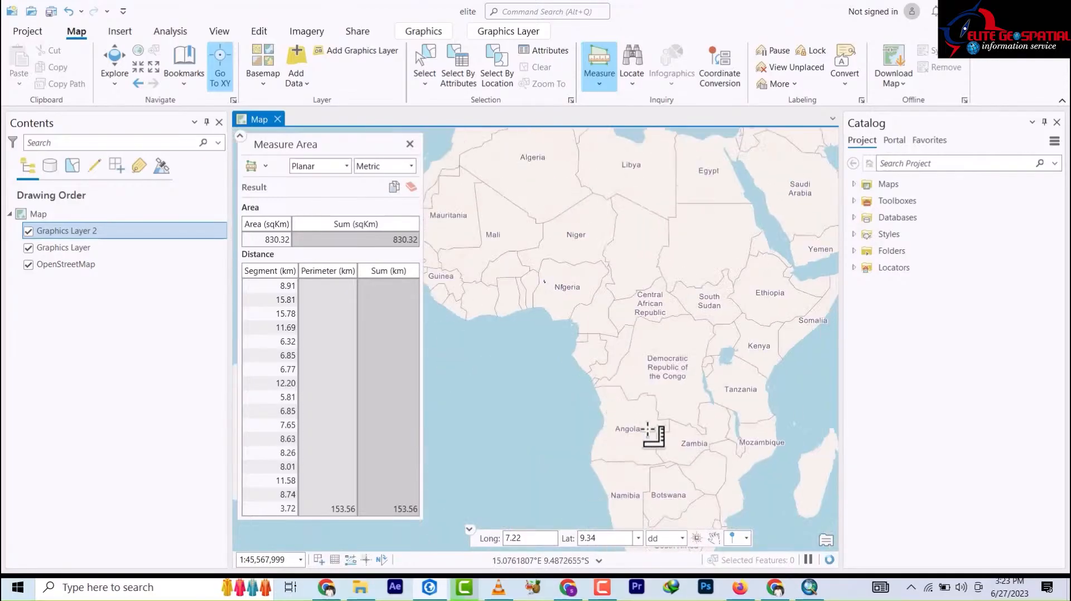
scroll(669, 363, "up", 3)
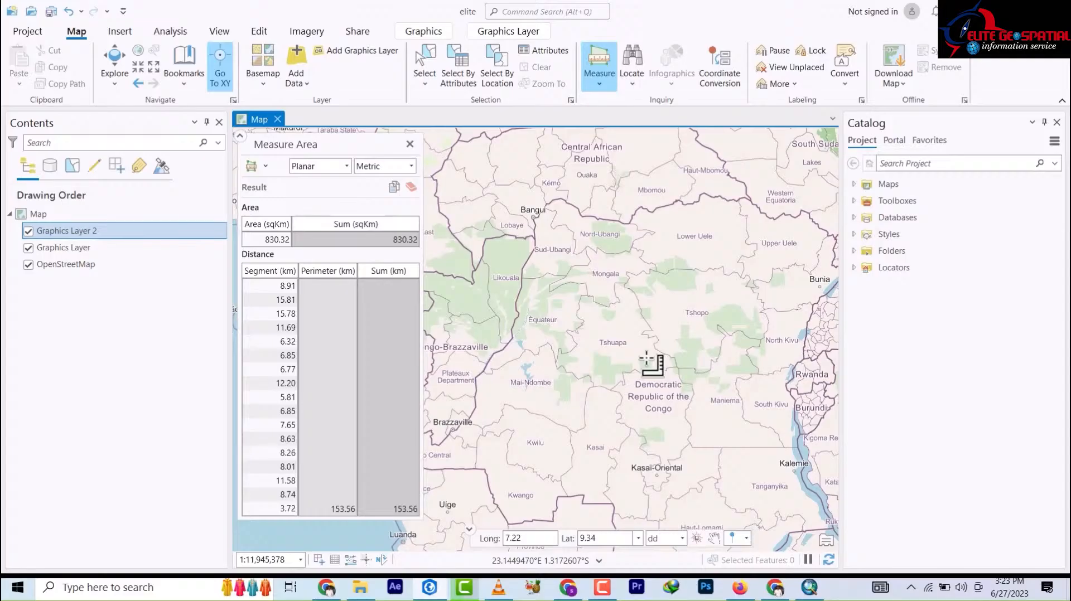
Review the Locate search options, and use Coordinate Conversion to capture and select a map point beside the Lower Uele label
left_click(632, 84)
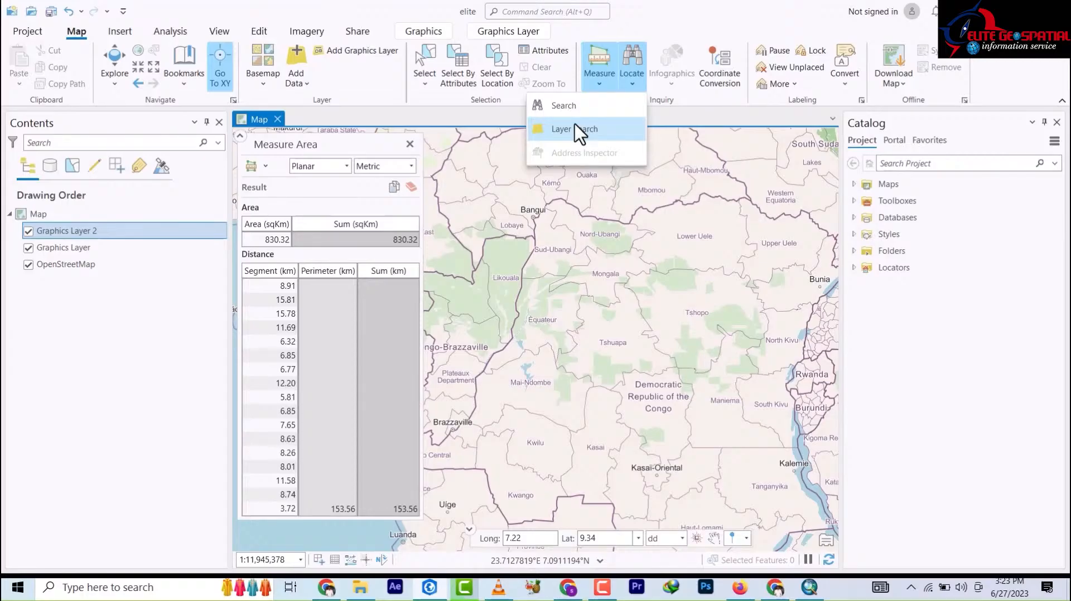
left_click(709, 31)
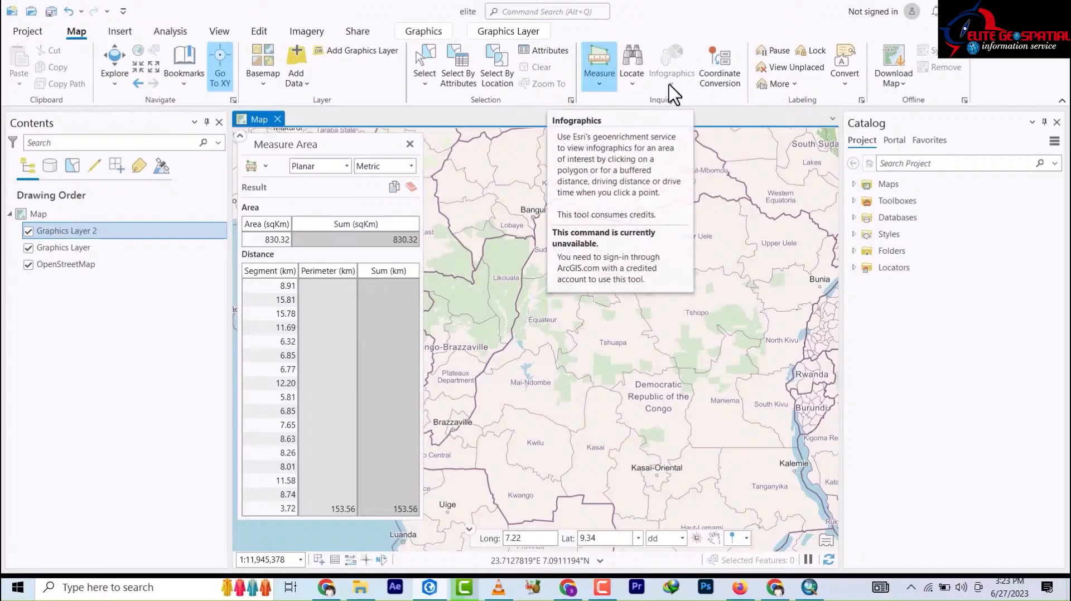
left_click(726, 82)
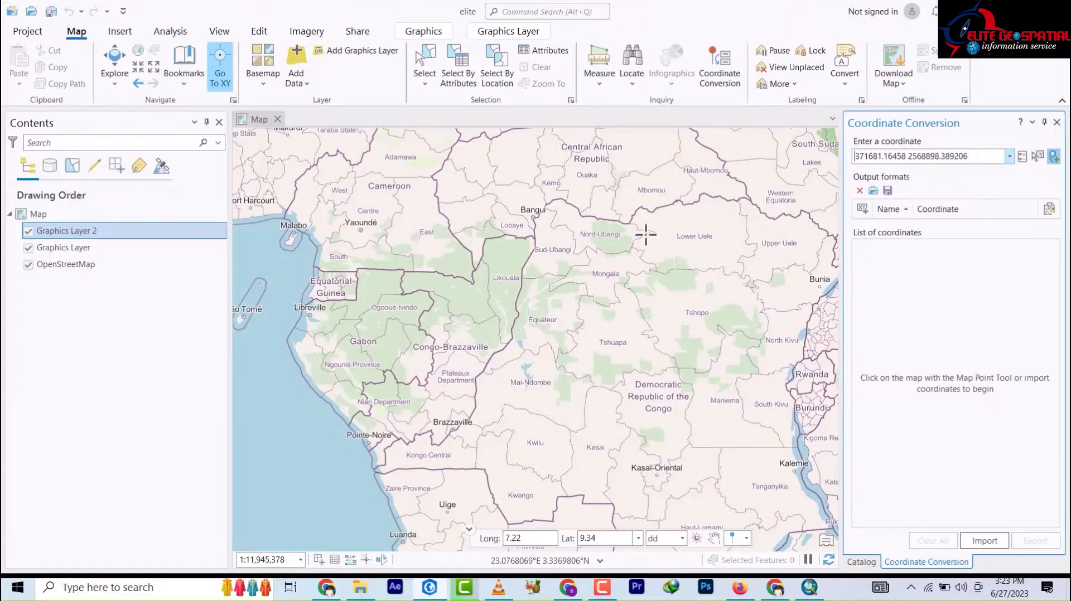
left_click(666, 218)
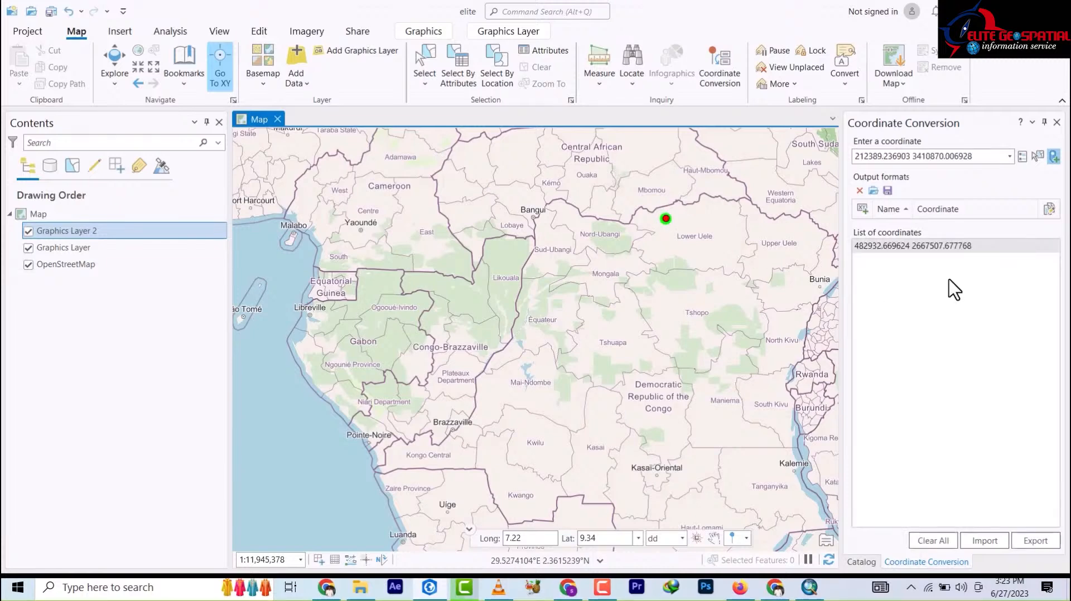
left_click(897, 251)
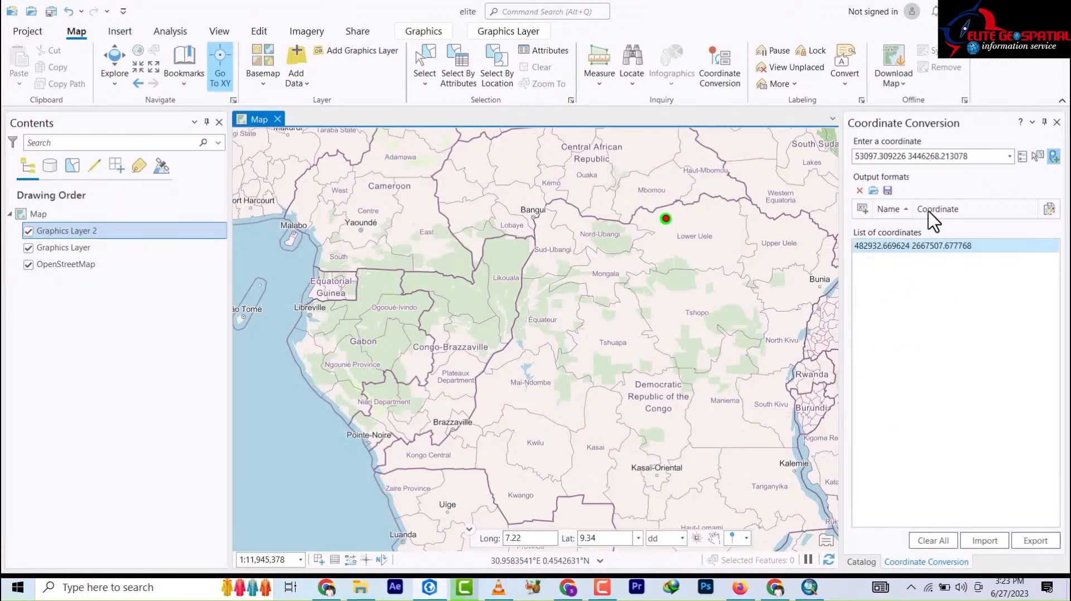
Clear all points from the Coordinate Conversion list and check the options for downloading the map for offline use
left_click(939, 210)
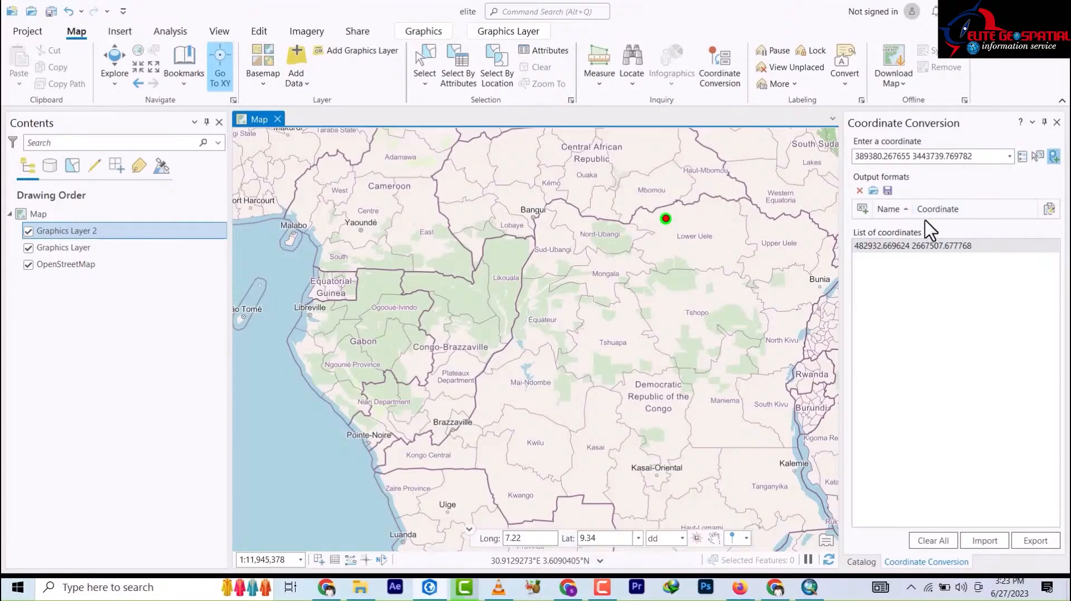
left_click(926, 540)
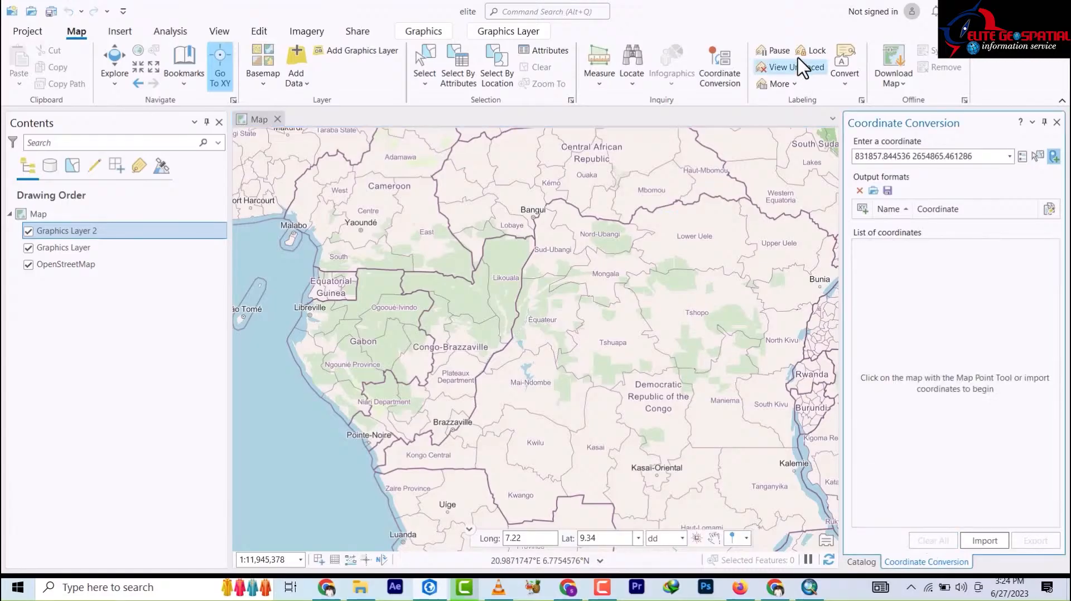
left_click(904, 84)
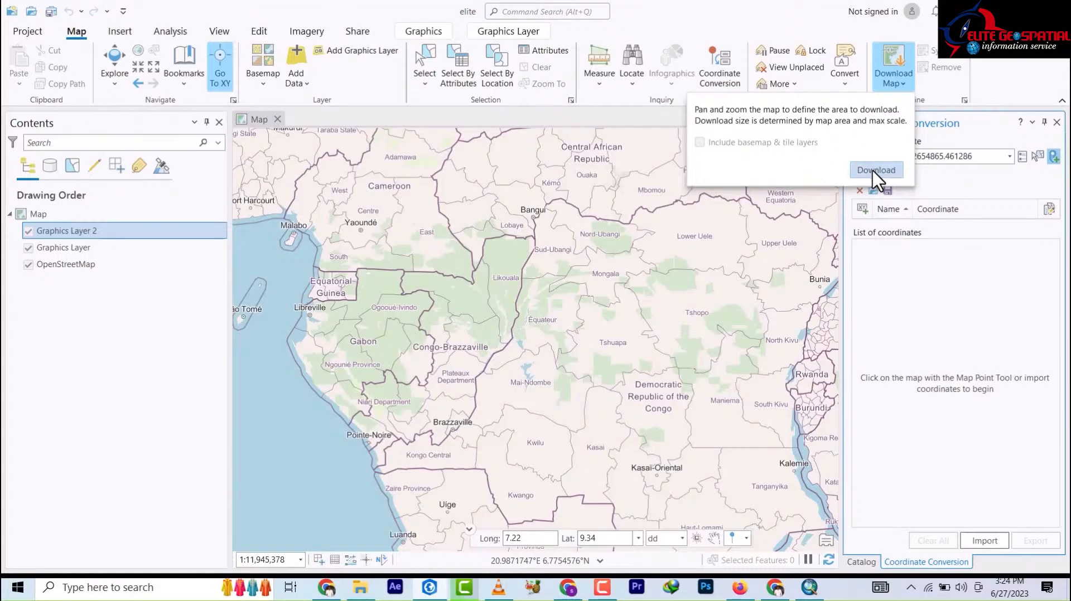
left_click(810, 18)
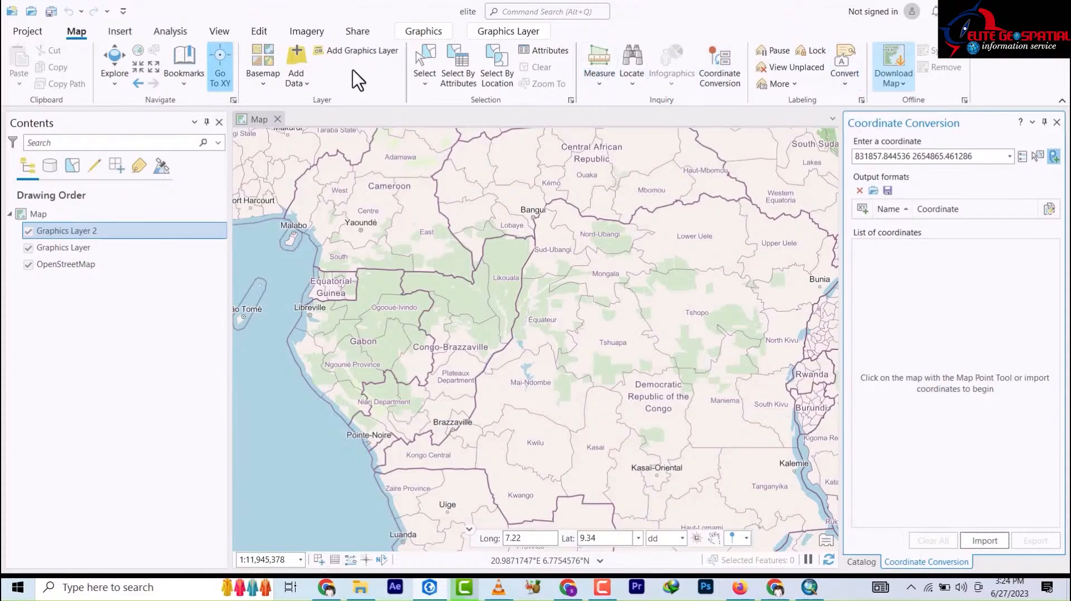
Review what can be inserted into the project: the connection types, new map types and layout page sizes
left_click(120, 34)
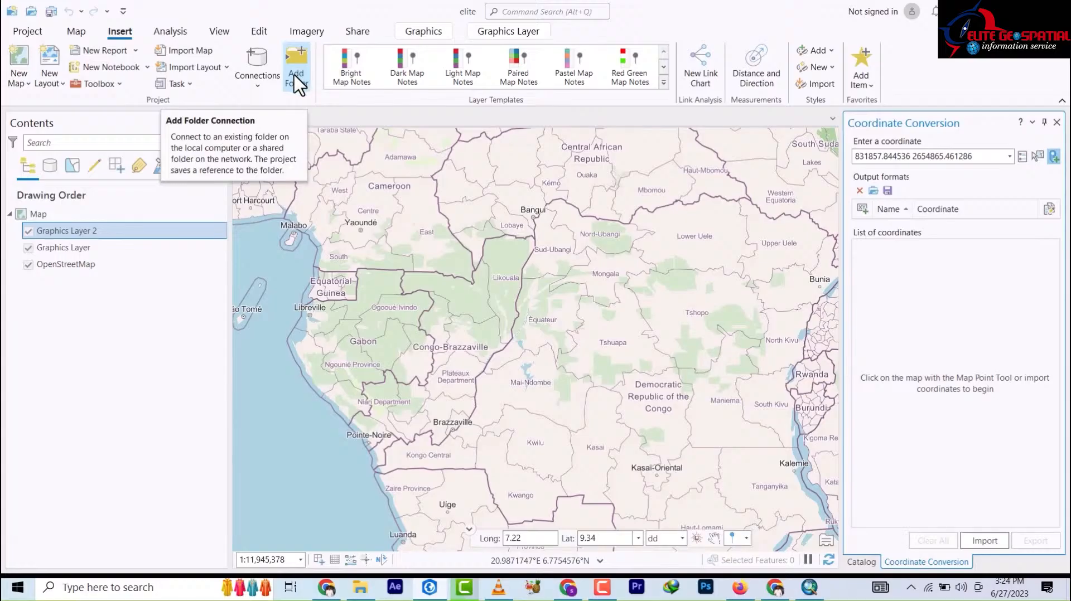
left_click(259, 85)
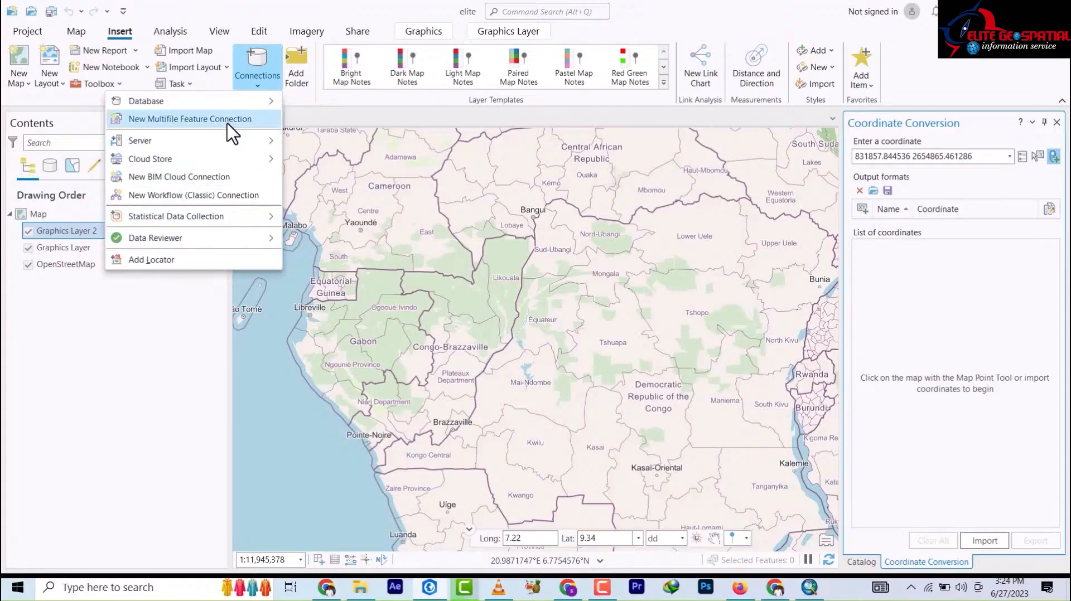
mouse_move(213, 109)
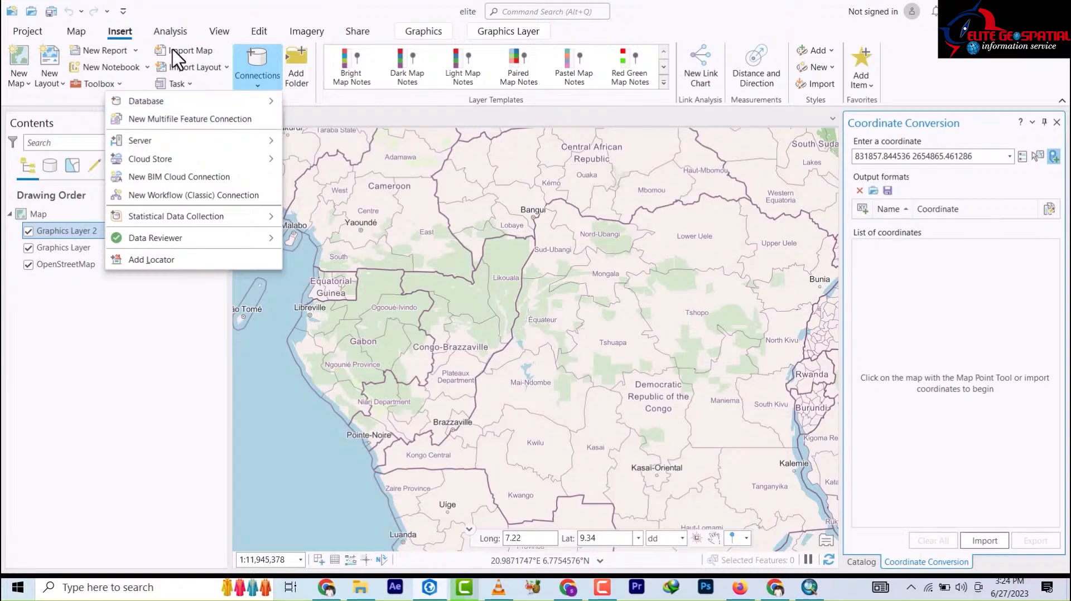
left_click(26, 84)
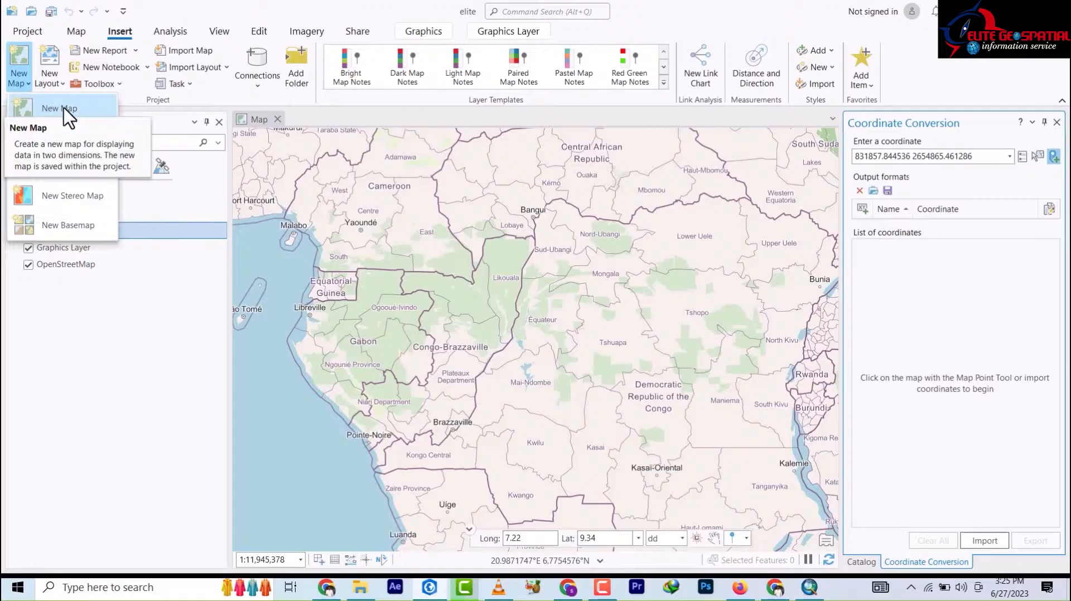
left_click(51, 81)
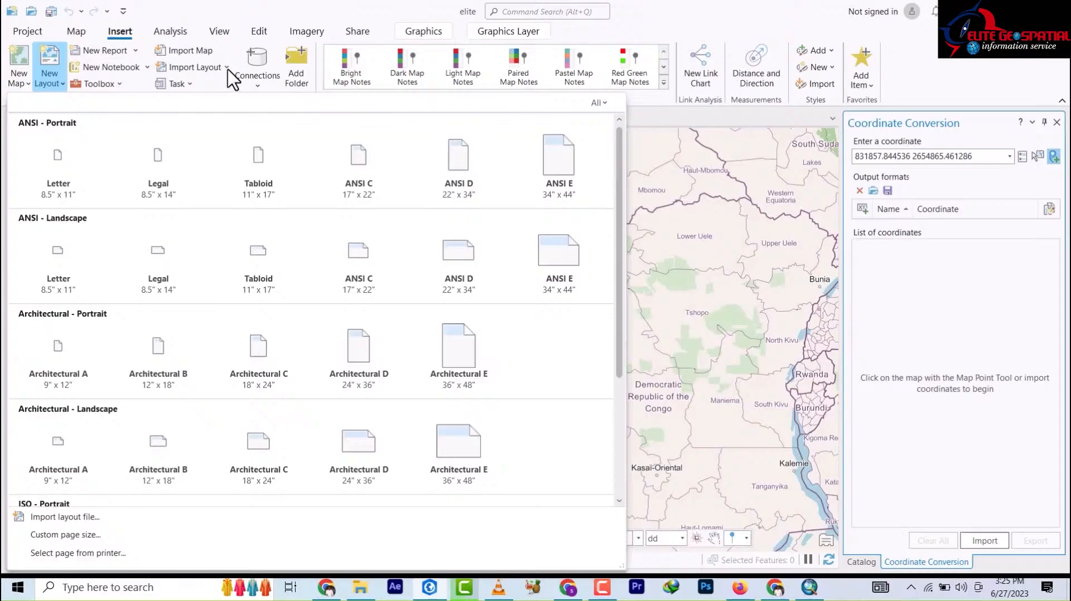
Review the Network Analysis and Data Interop tools and examine the geoprocessing options without changing them
left_click(165, 33)
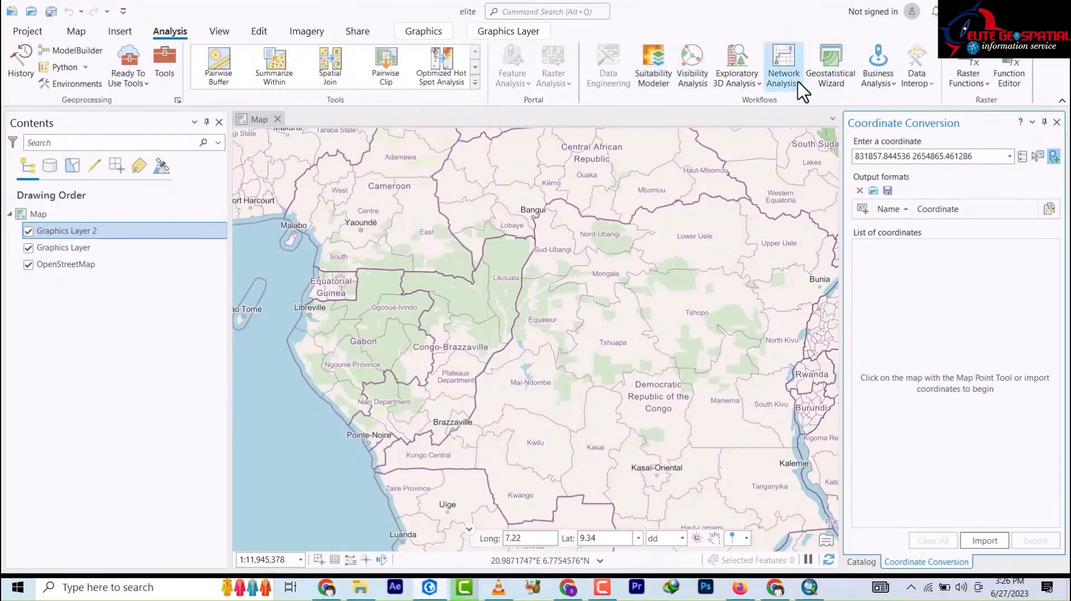
left_click(783, 83)
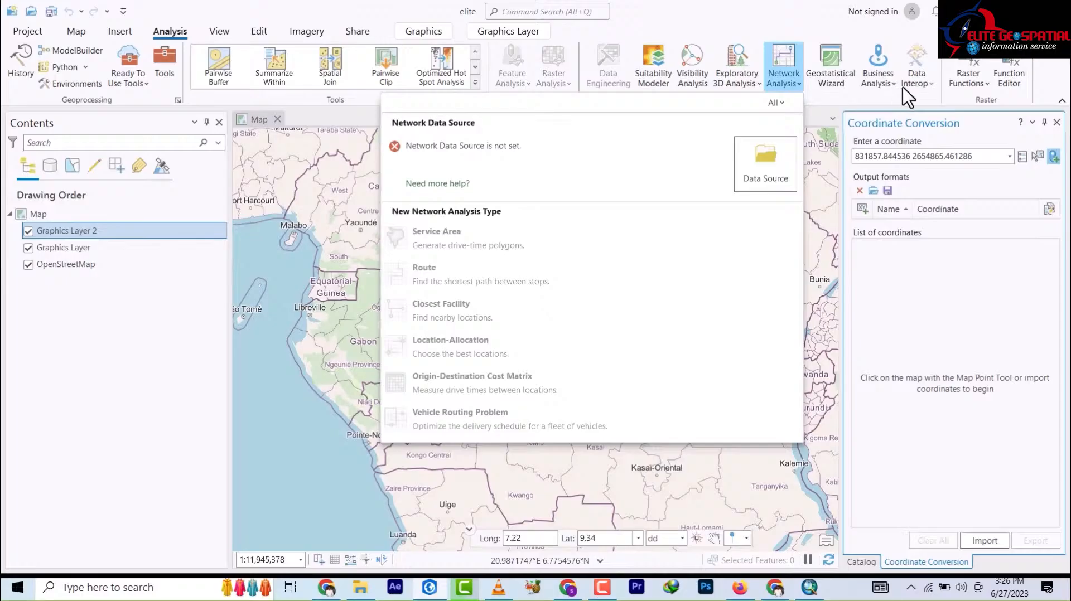
left_click(933, 85)
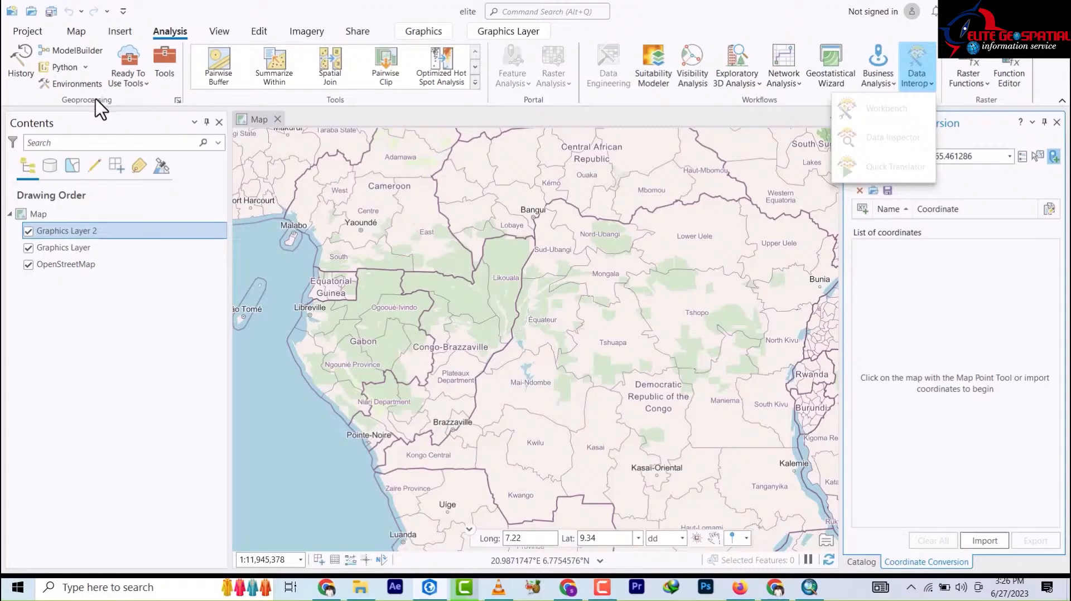
left_click(177, 100)
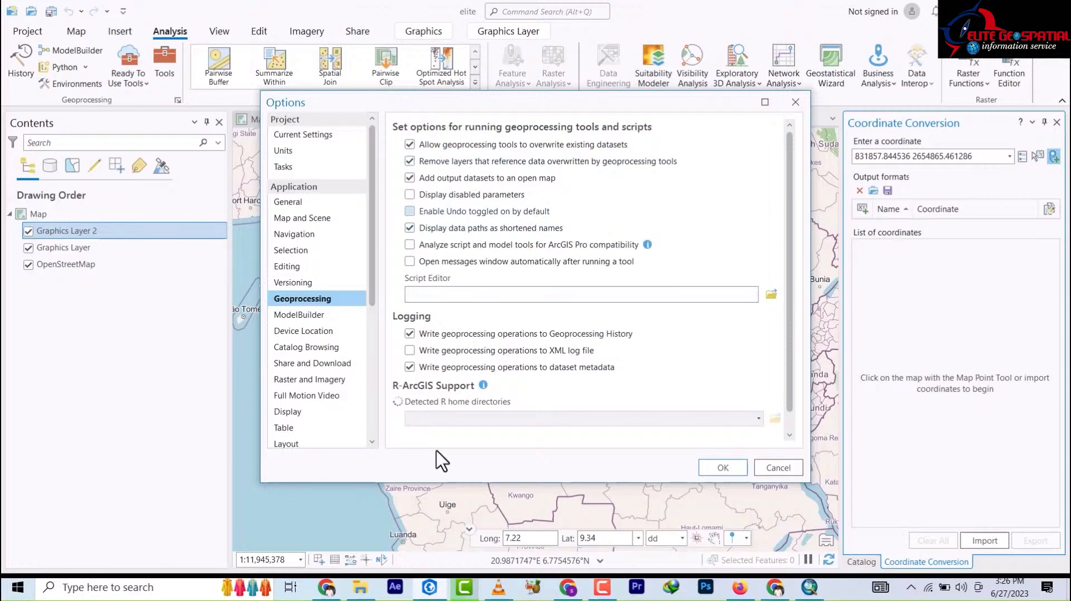
left_click(796, 102)
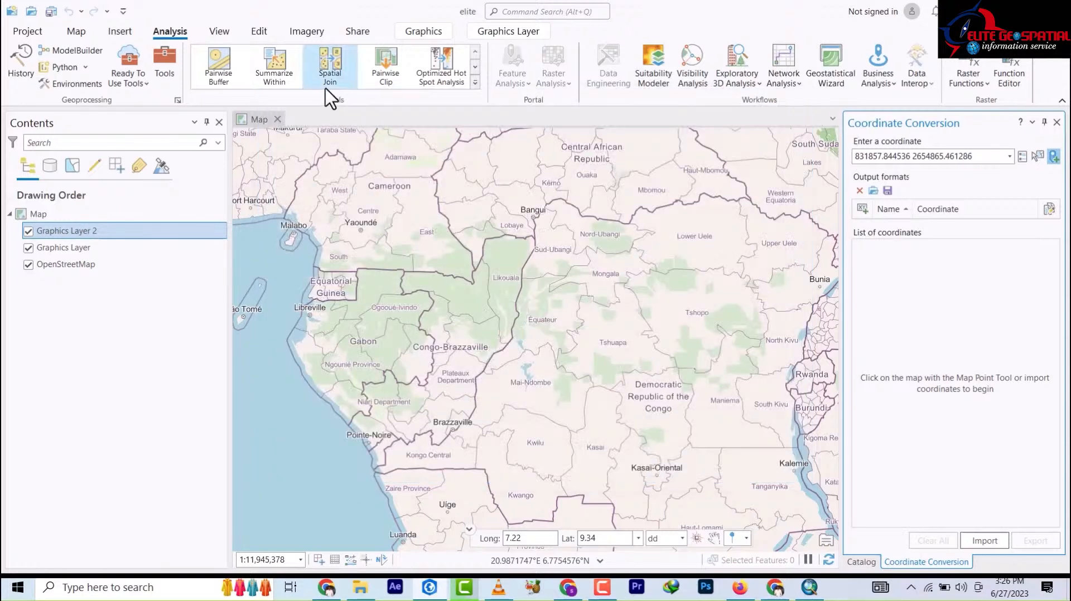
Inspect the project's contents in a catalog view, close it, and review the Aviation and Indoors options
left_click(221, 34)
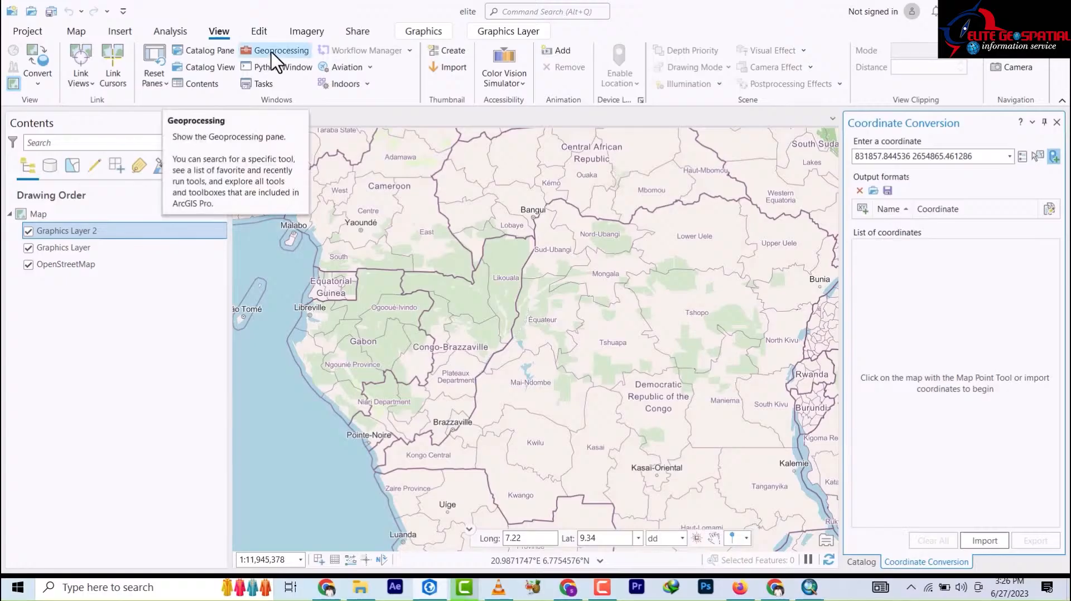
left_click(36, 81)
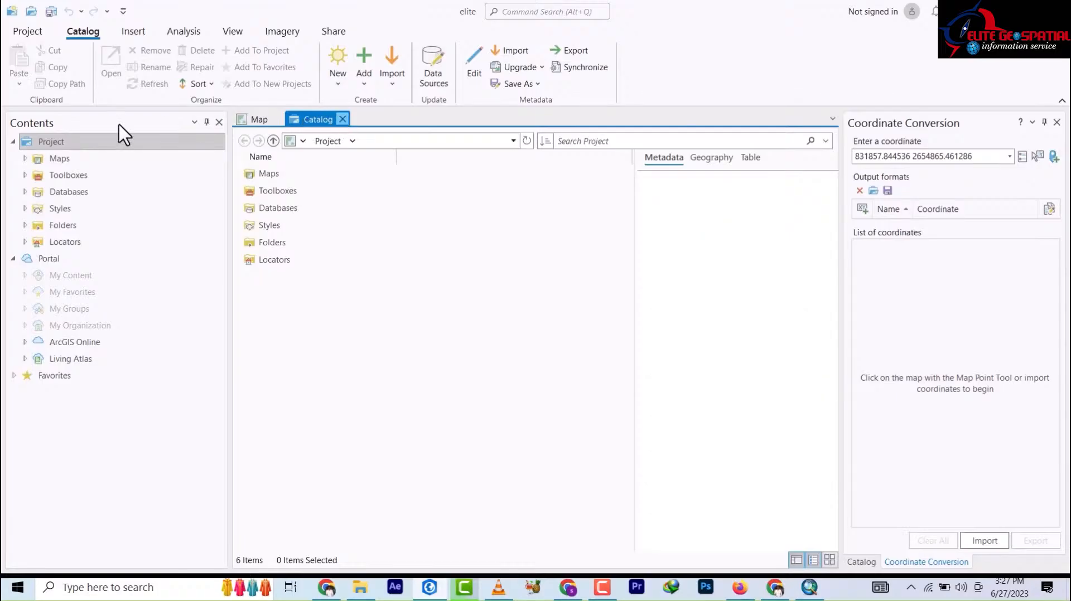
left_click(342, 119)
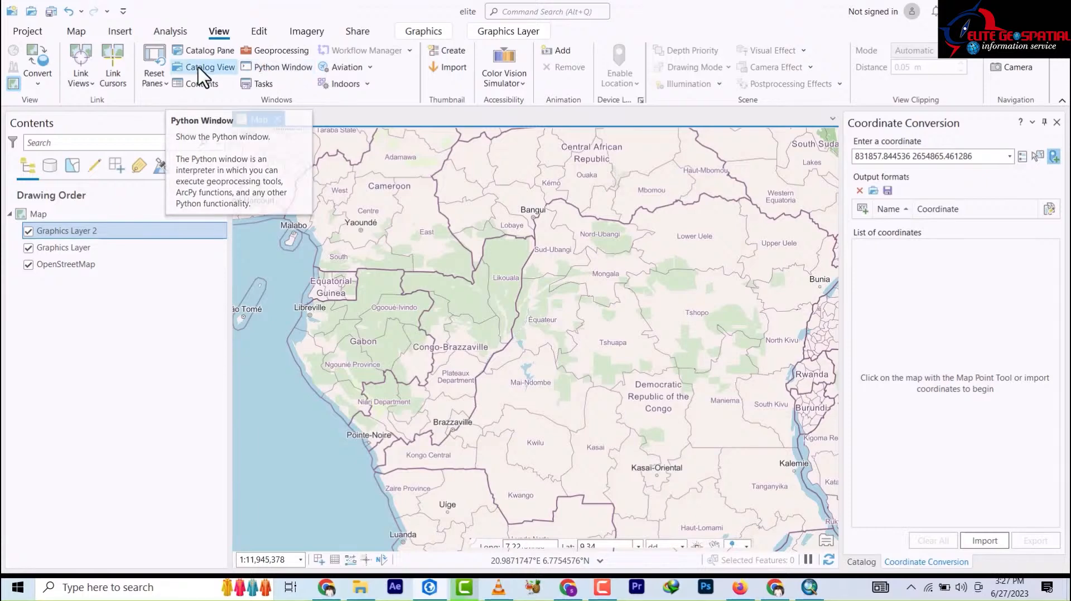
left_click(370, 67)
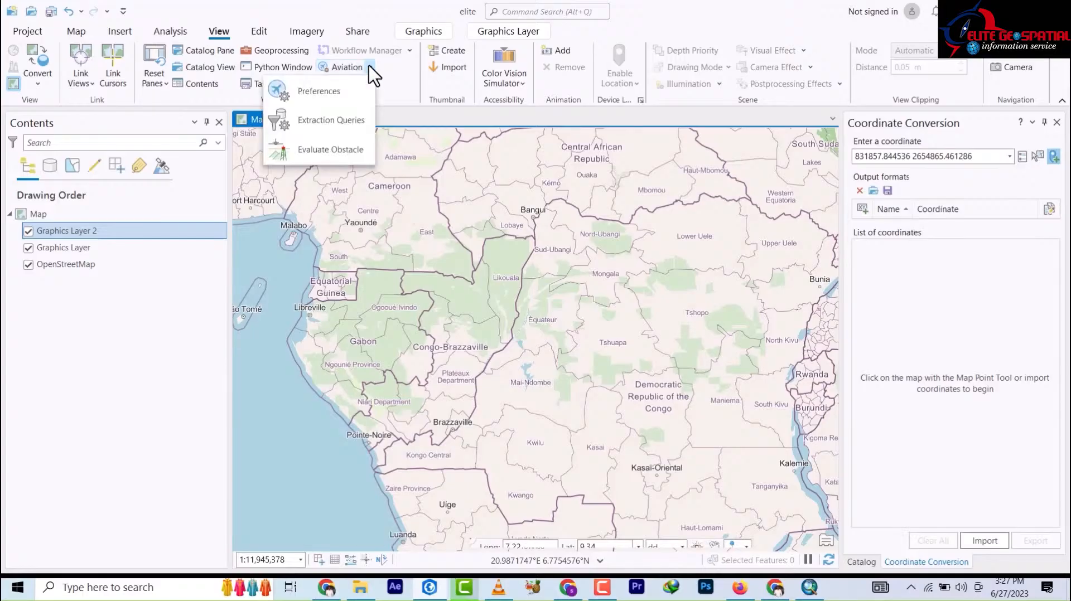
left_click(370, 67)
left_click(367, 83)
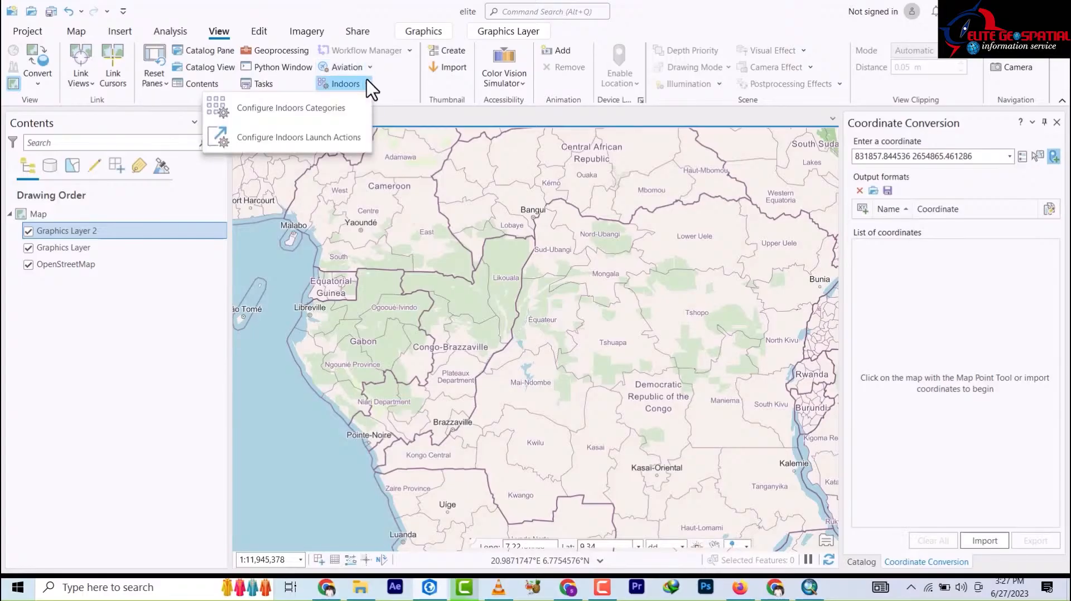
left_click(412, 85)
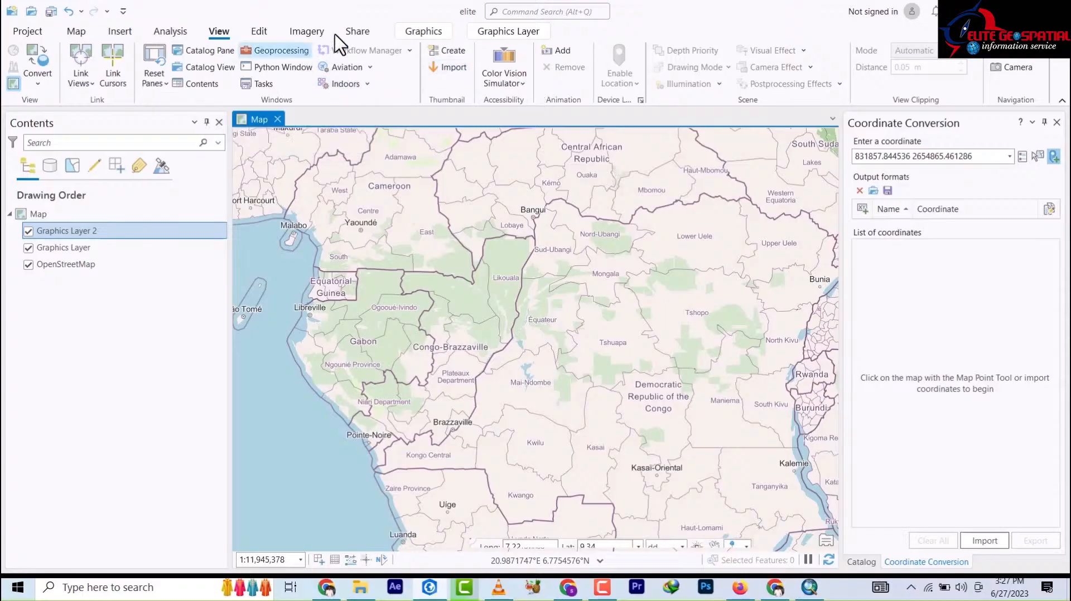
Review the editing tools and the available selection shapes, and turn on snapping for the map
left_click(259, 31)
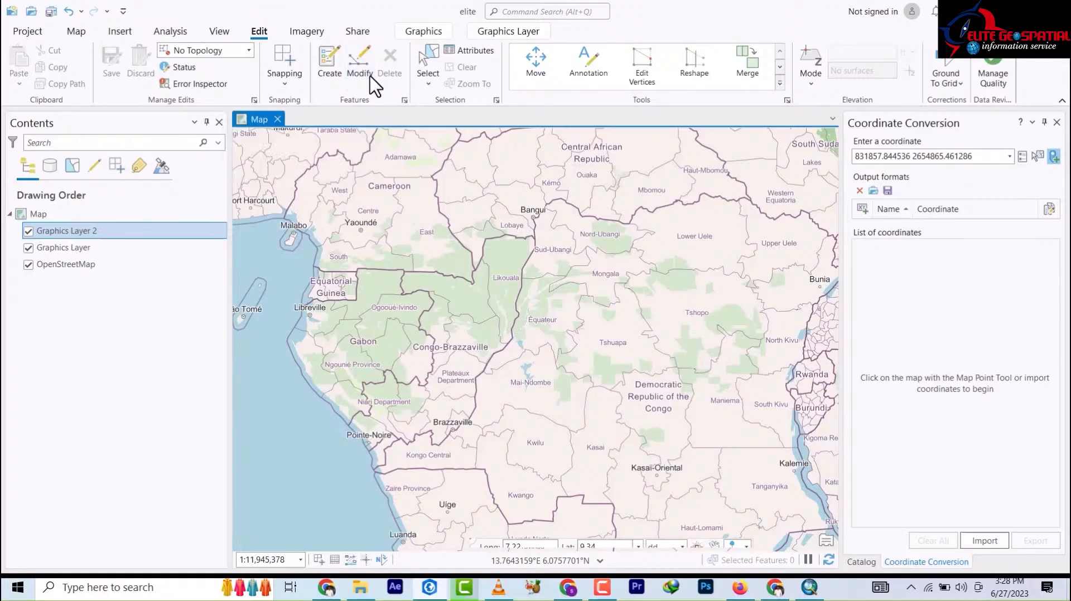
left_click(430, 84)
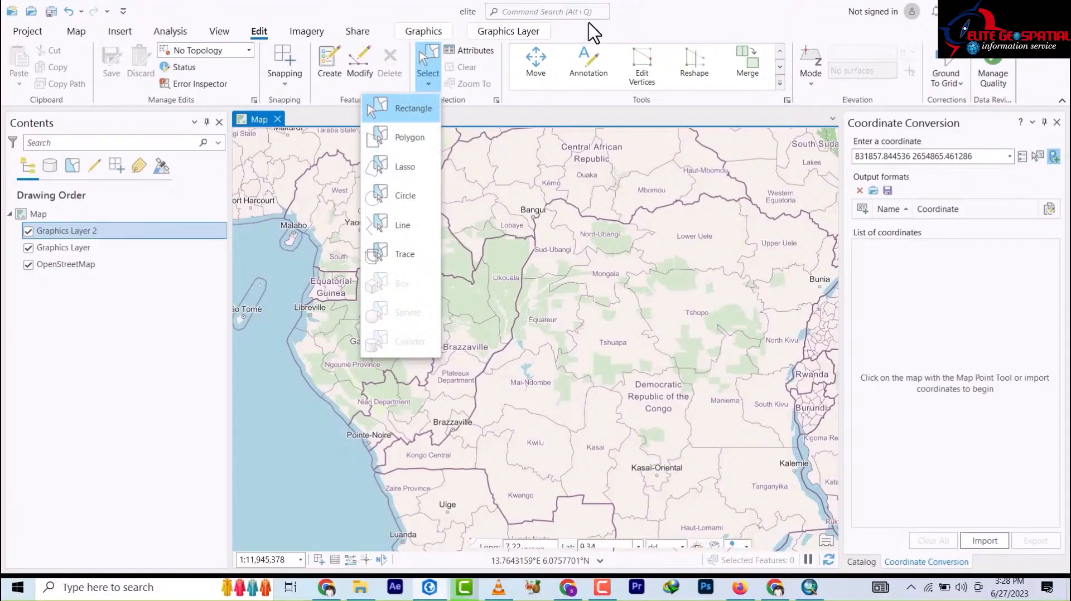
left_click(614, 29)
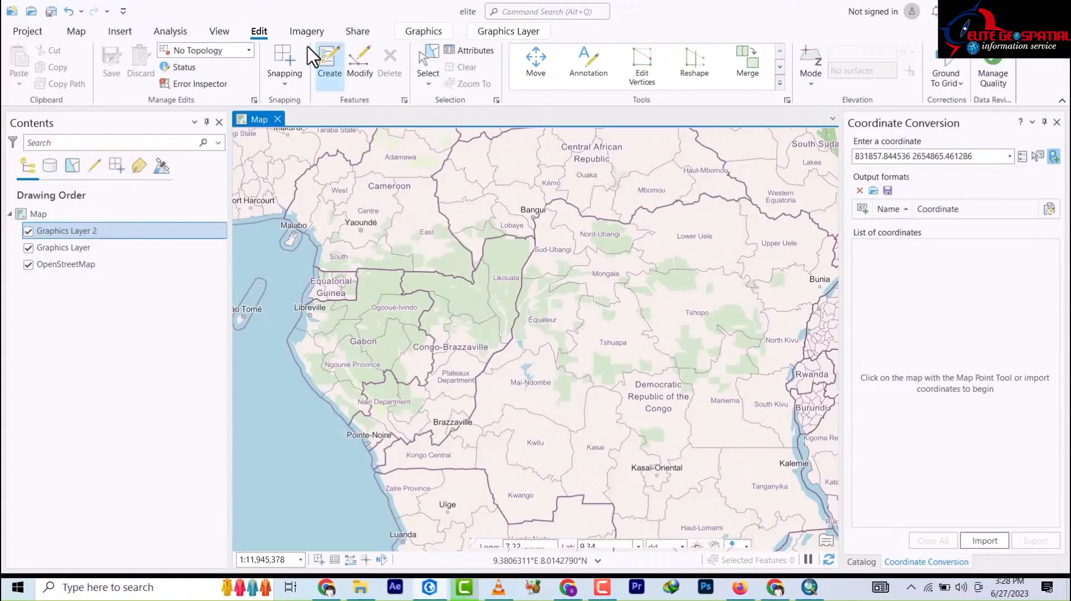
left_click(285, 83)
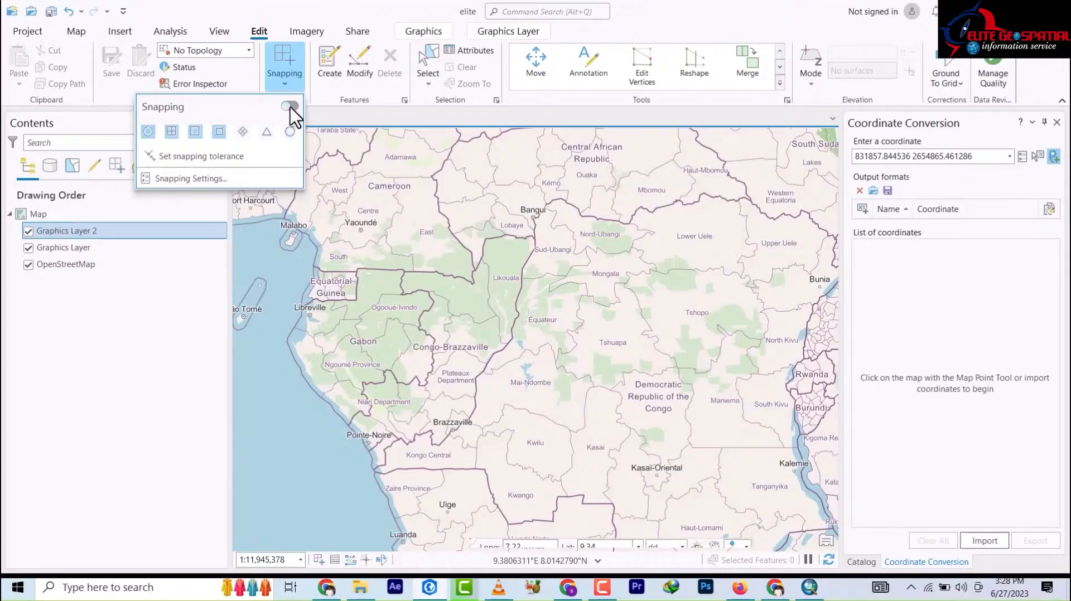
left_click(290, 107)
Examine the imagery tools, the sharing and export options, and the graphics tools for the map
left_click(305, 32)
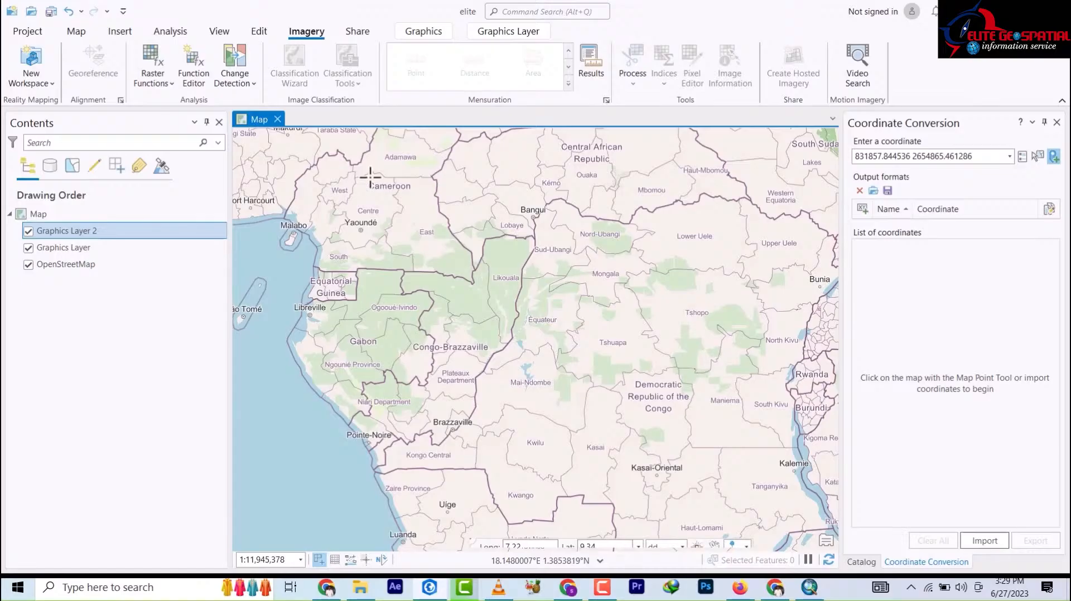
left_click(358, 32)
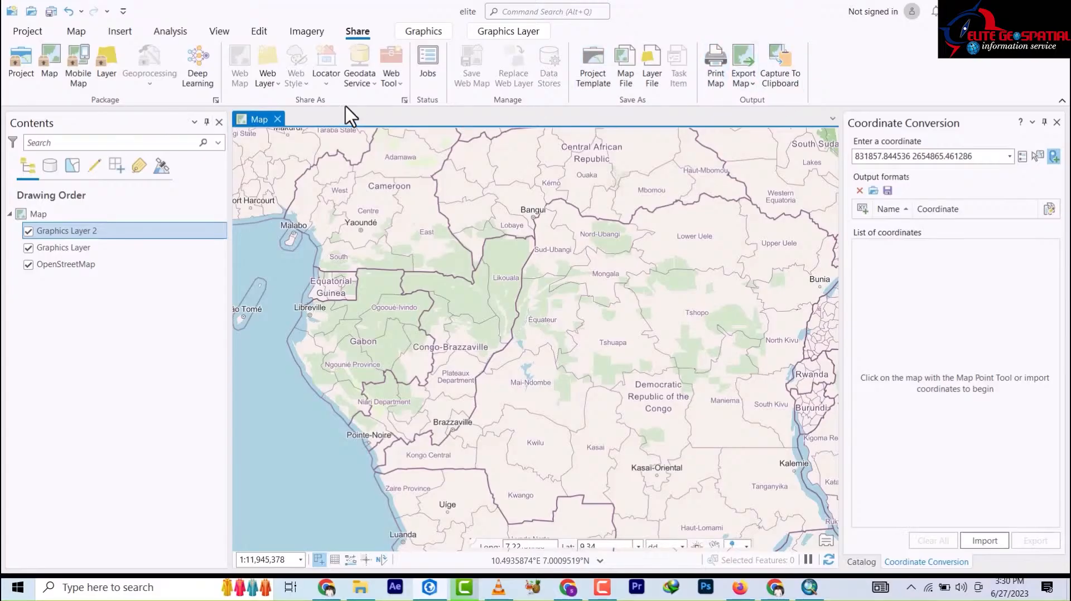
left_click(428, 39)
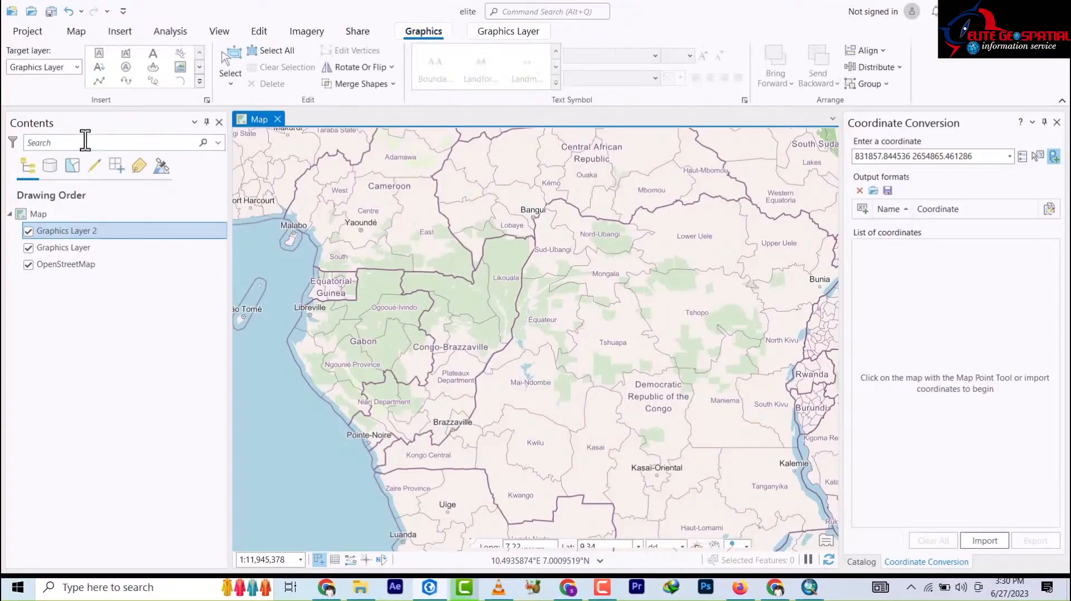